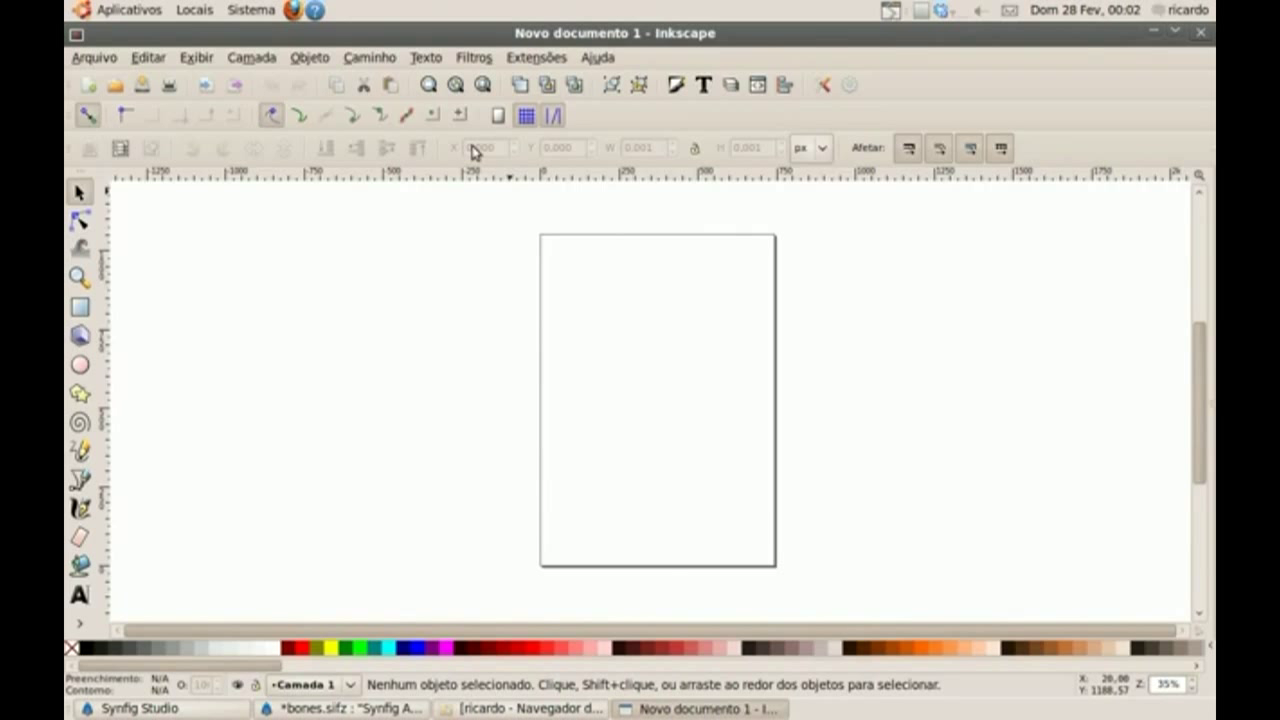
Open modelo.svg from Inkscape's recent drawings
left_click(94, 60)
mouse_move(130, 122)
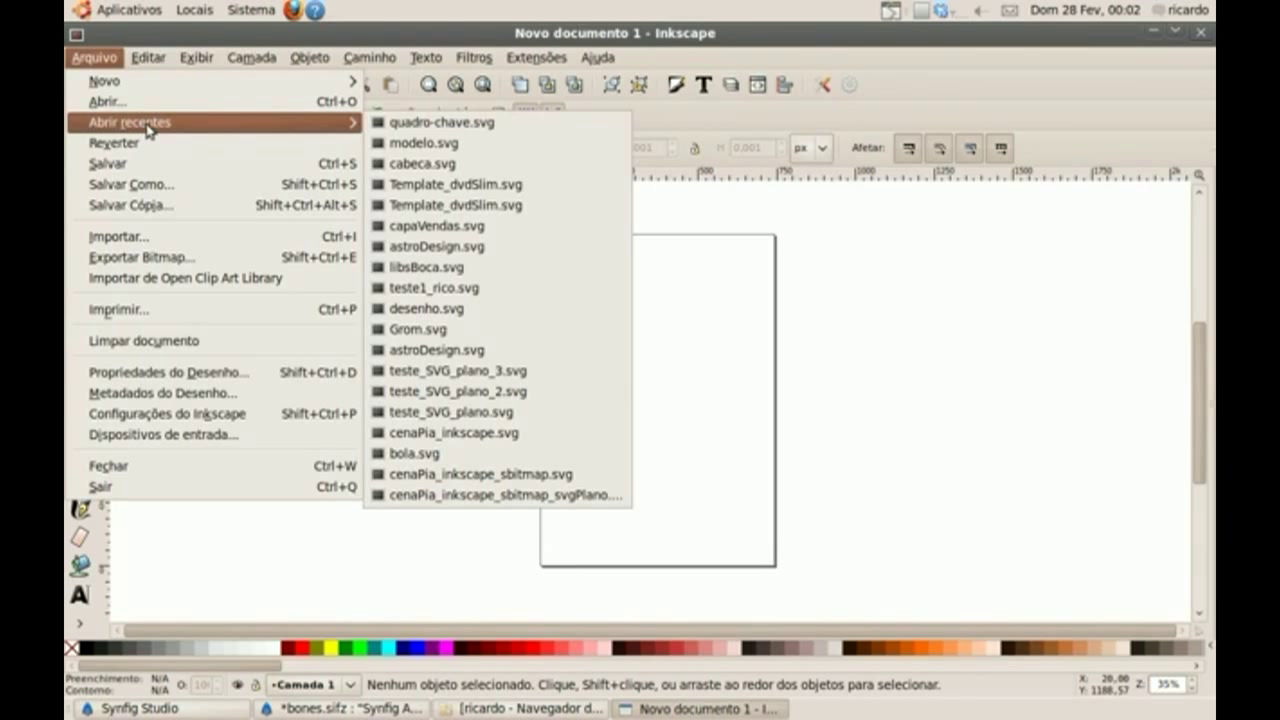
left_click(481, 150)
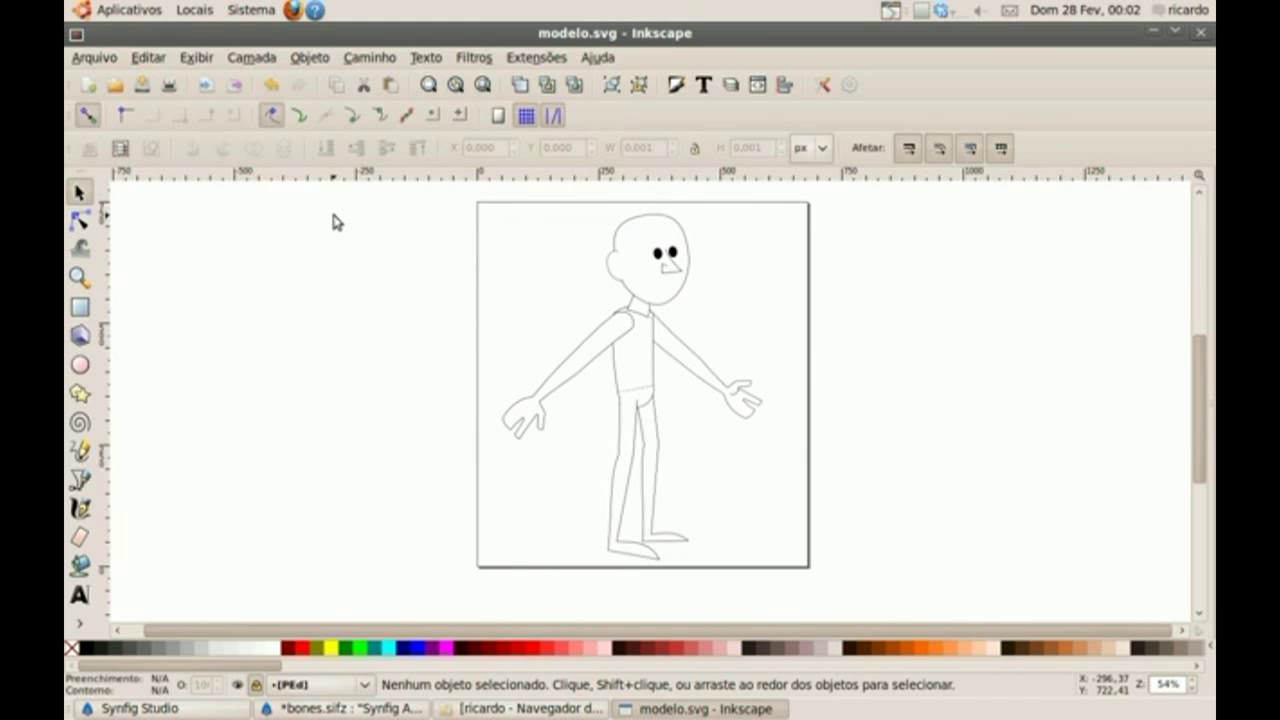
Open the Layers manager and enlarge its layer list
left_click(260, 63)
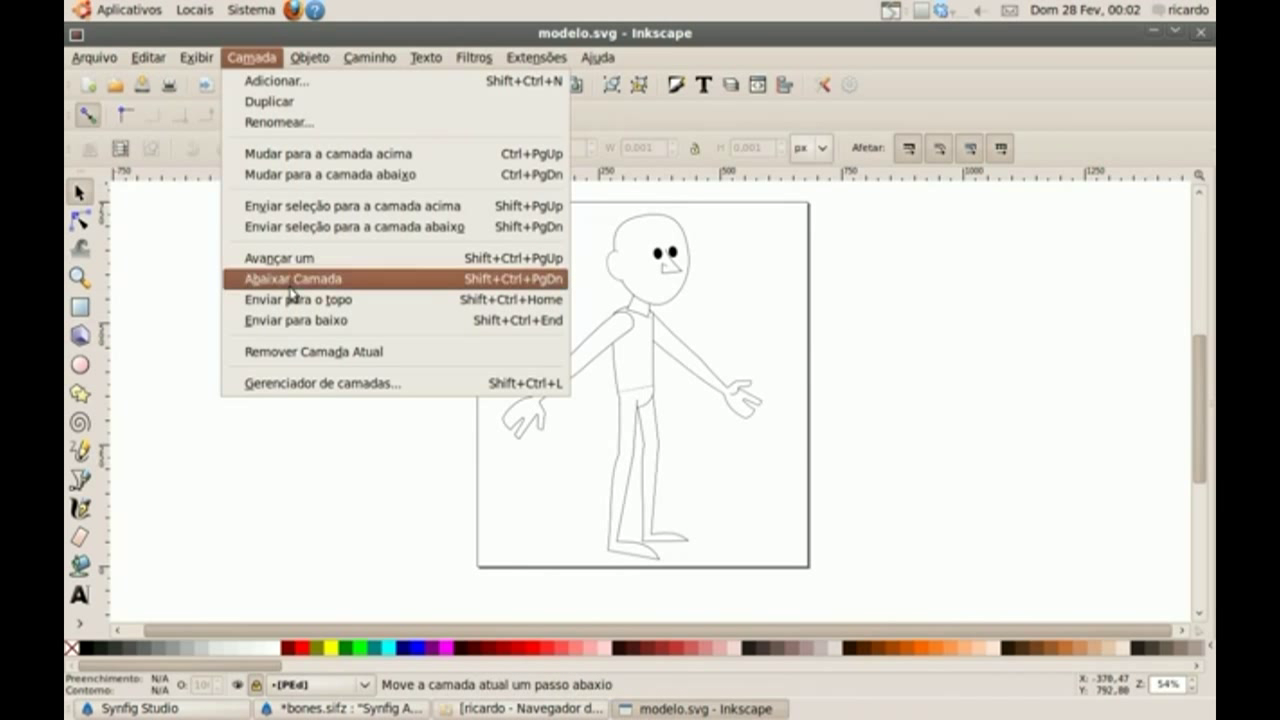
left_click(293, 386)
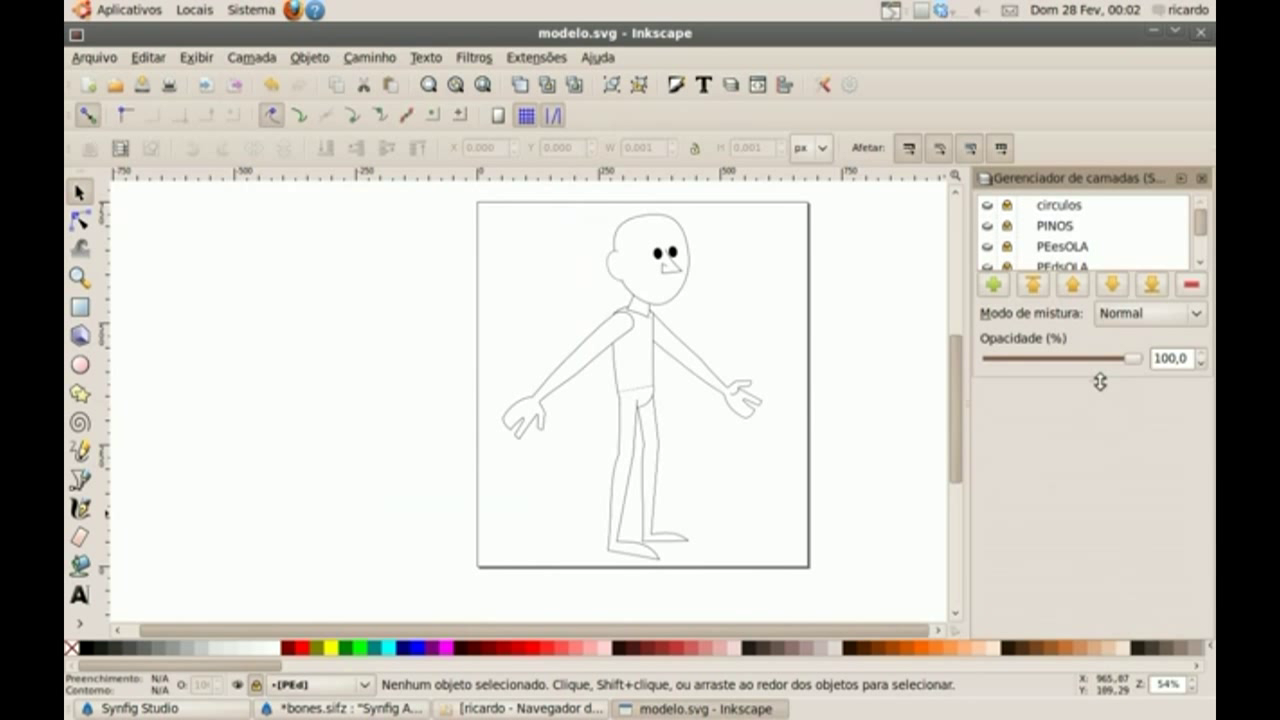
left_click_drag(1100, 382, 1093, 584)
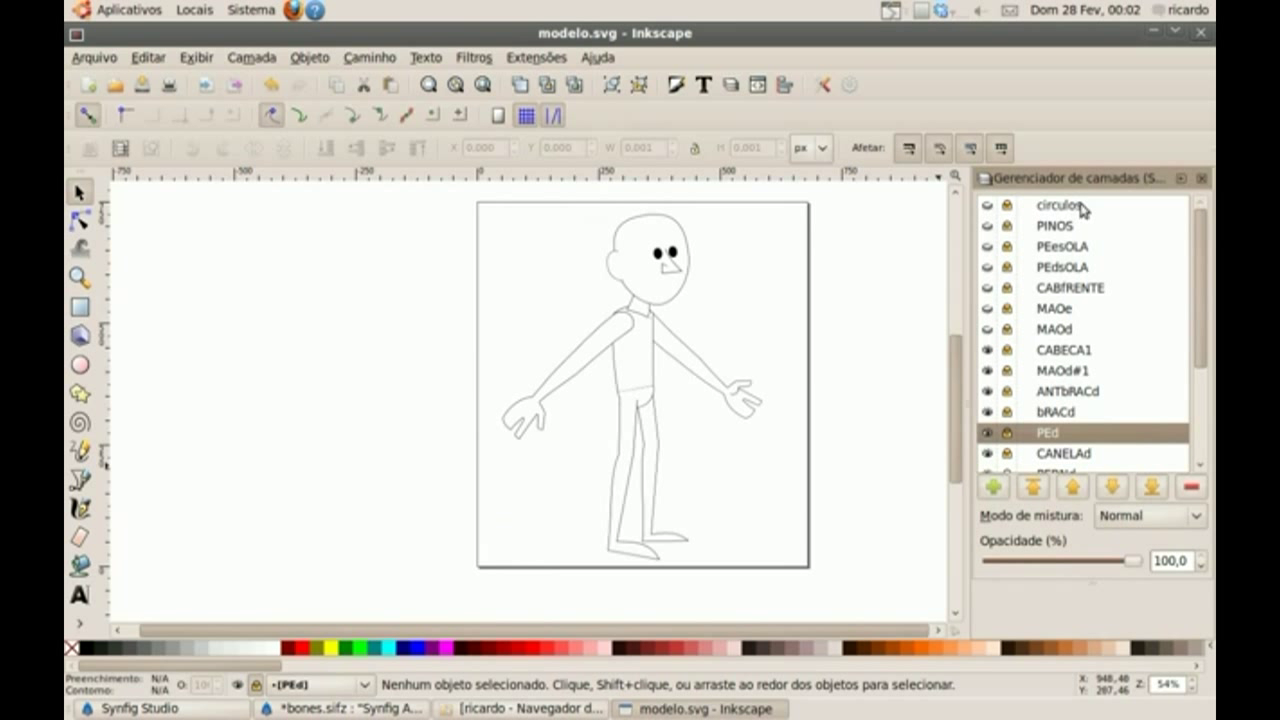
Preview the circulos, PEesOLA, PEdsOLA, MAOe and MAOd layers, then zoom in on the torso and arms
left_click(988, 205)
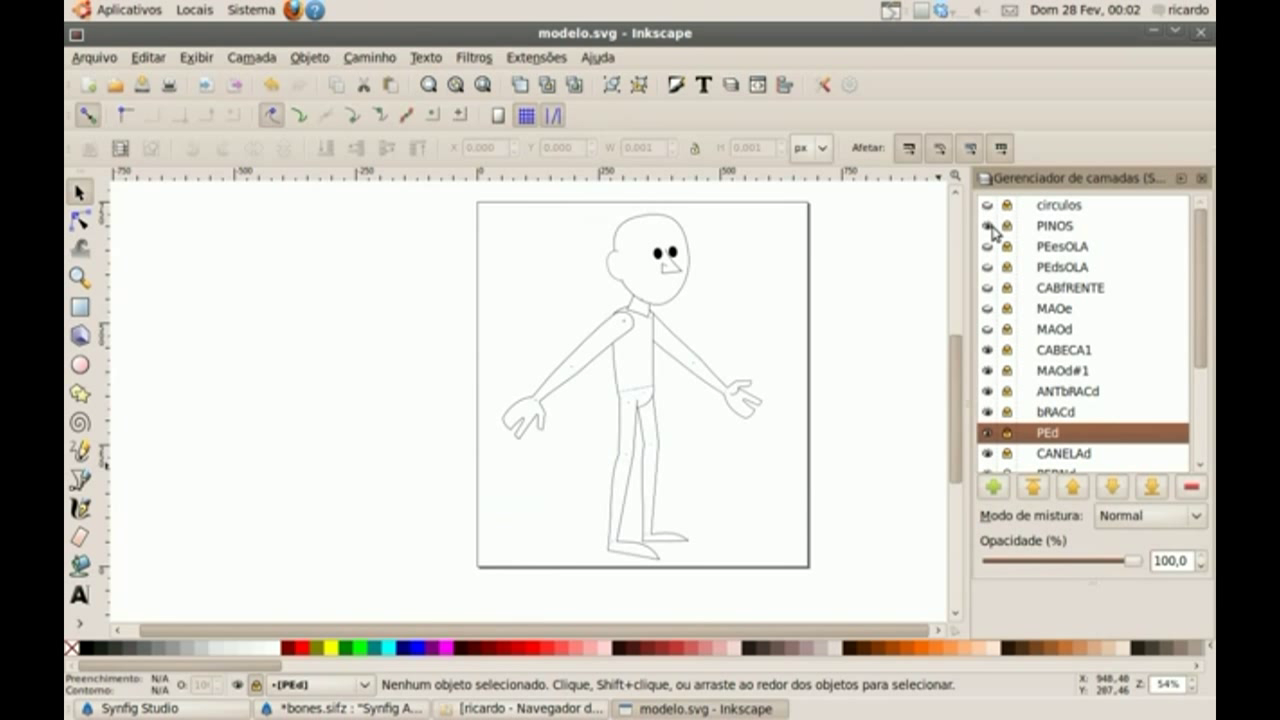
left_click(988, 246)
left_click(988, 267)
left_click(988, 308)
left_click(988, 329)
left_click(989, 330)
mouse_move(1203, 320)
left_mouse_down()
mouse_move(1203, 418)
mouse_move(1207, 265)
left_mouse_up()
left_click(80, 277)
left_click_drag(505, 297, 768, 472)
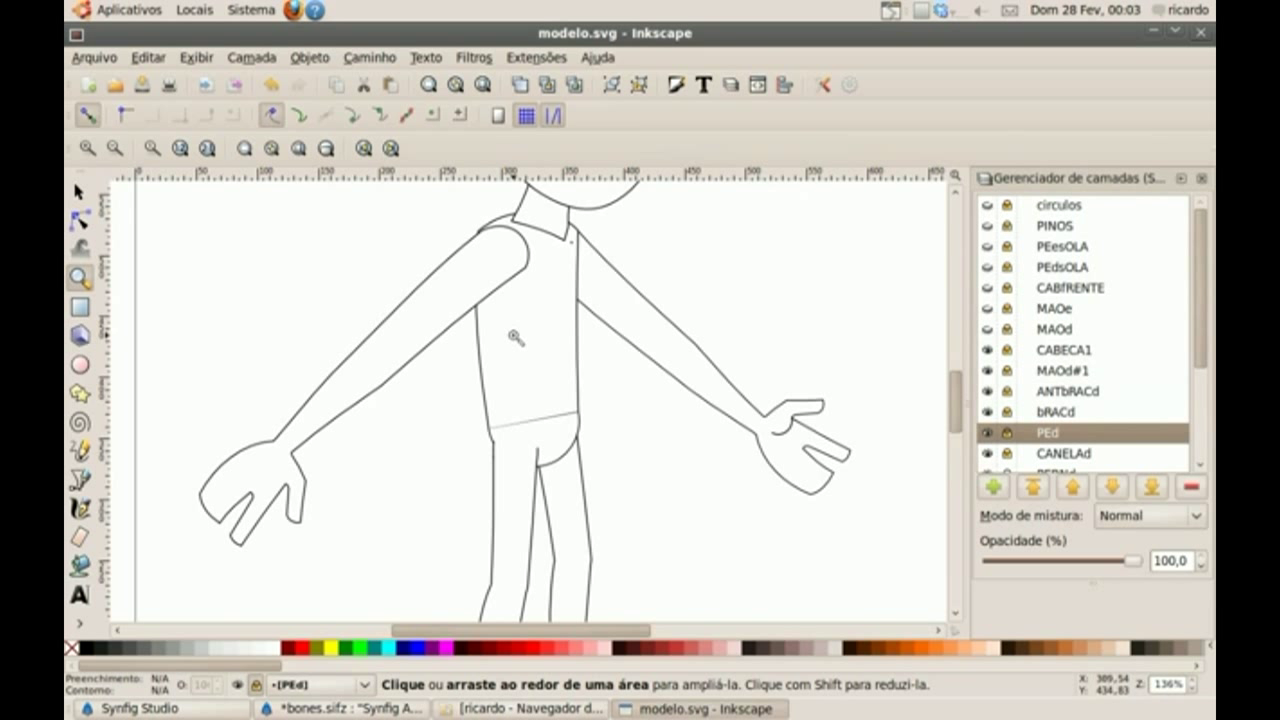
Return to the Selector and show the circulos layer's joint circles
left_click(80, 191)
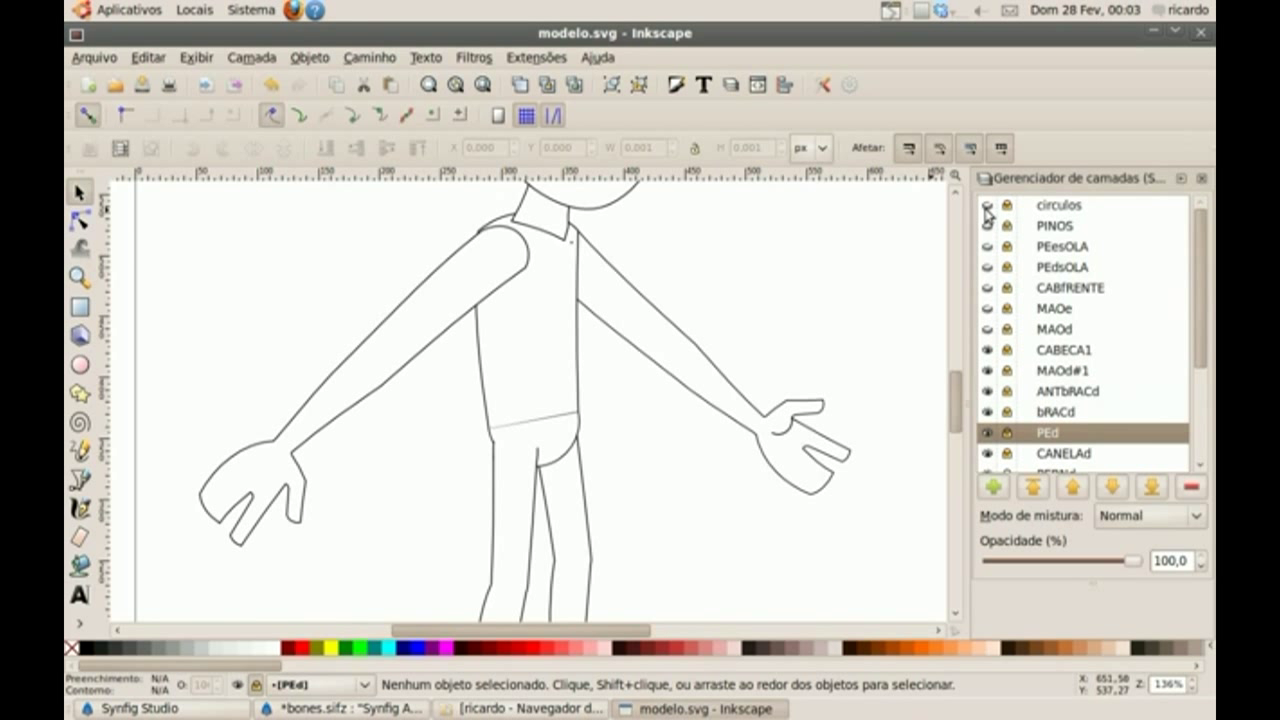
left_click(987, 206)
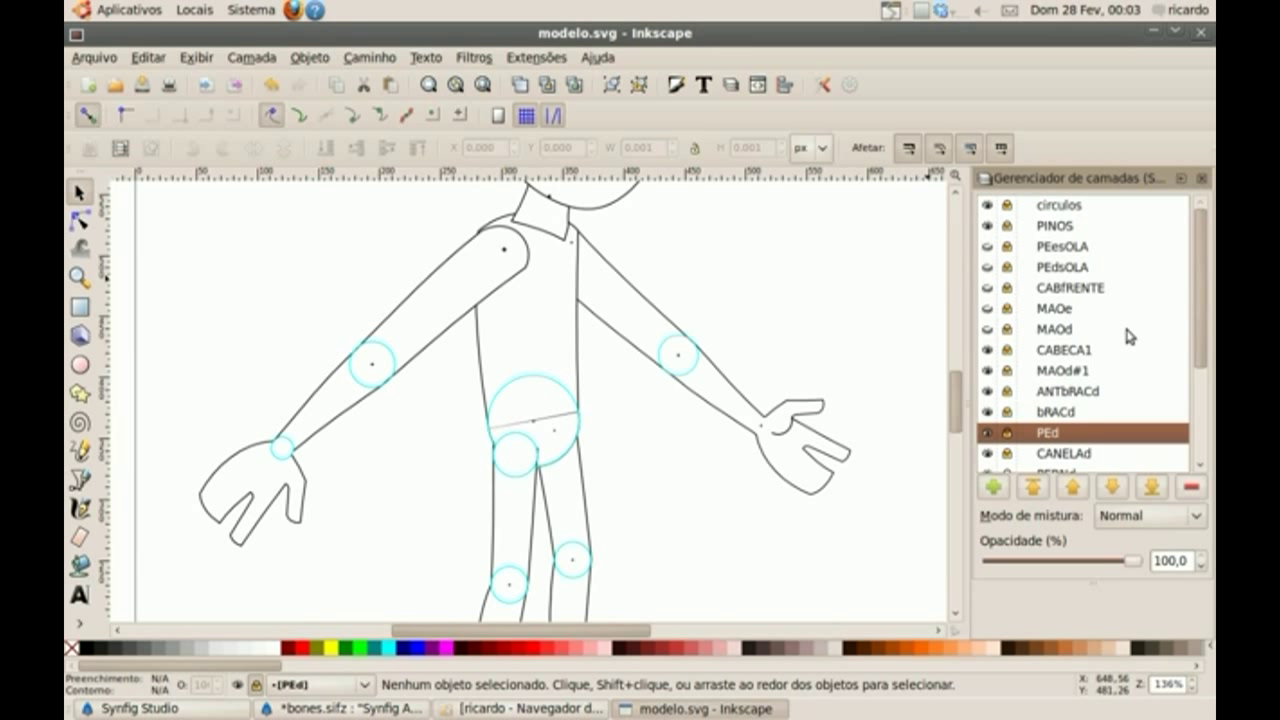
Make bRACd current and toggle the upper arm between rotate and scale modes
scroll(1143, 347, "down", 1)
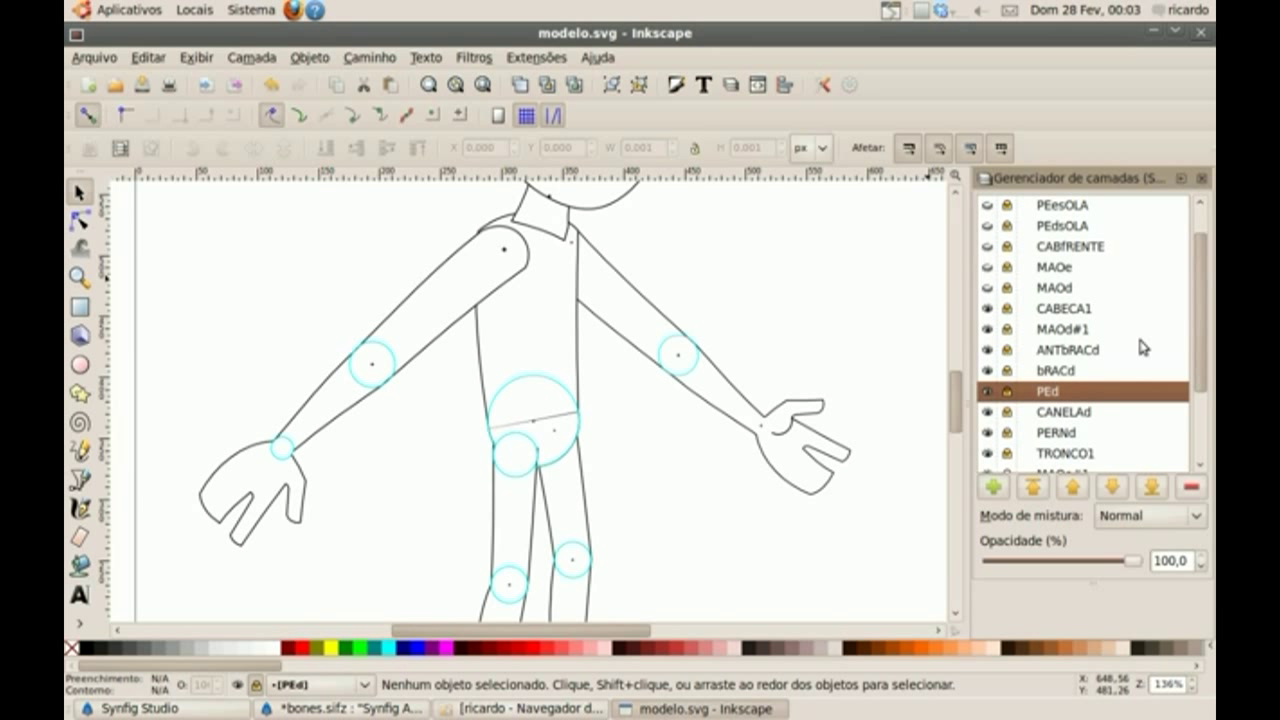
left_click(1068, 371)
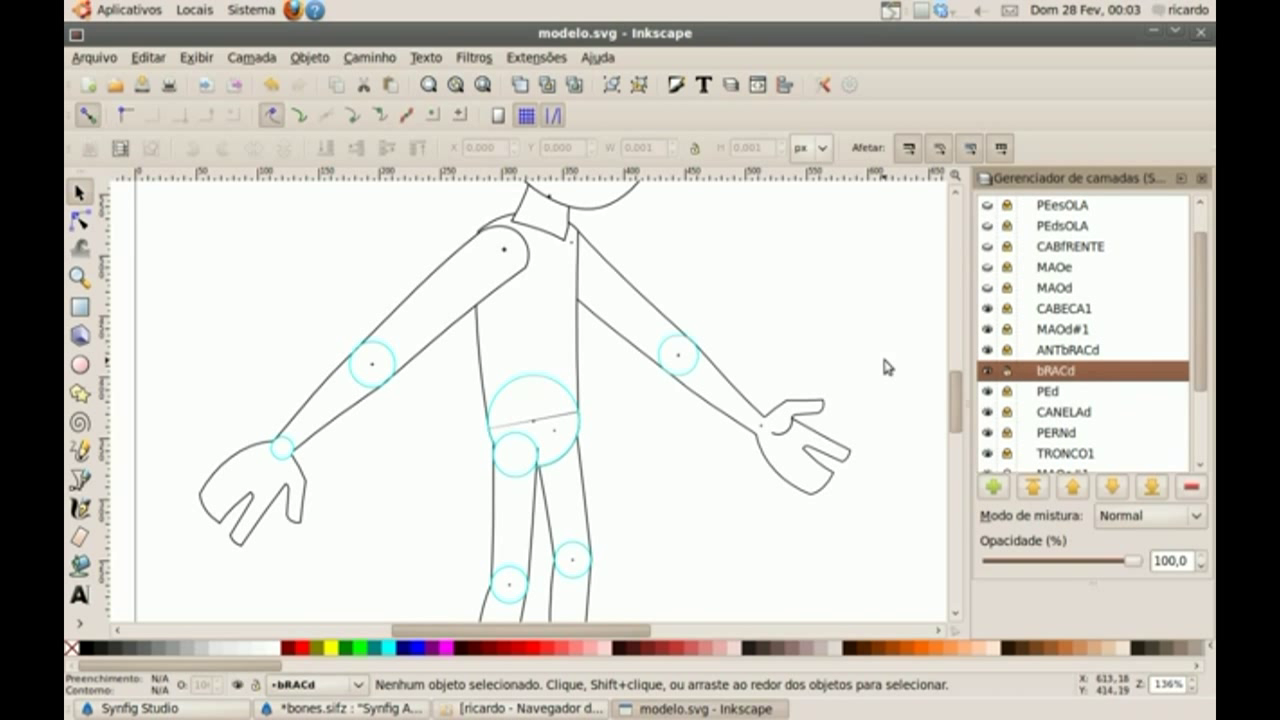
left_click(436, 331)
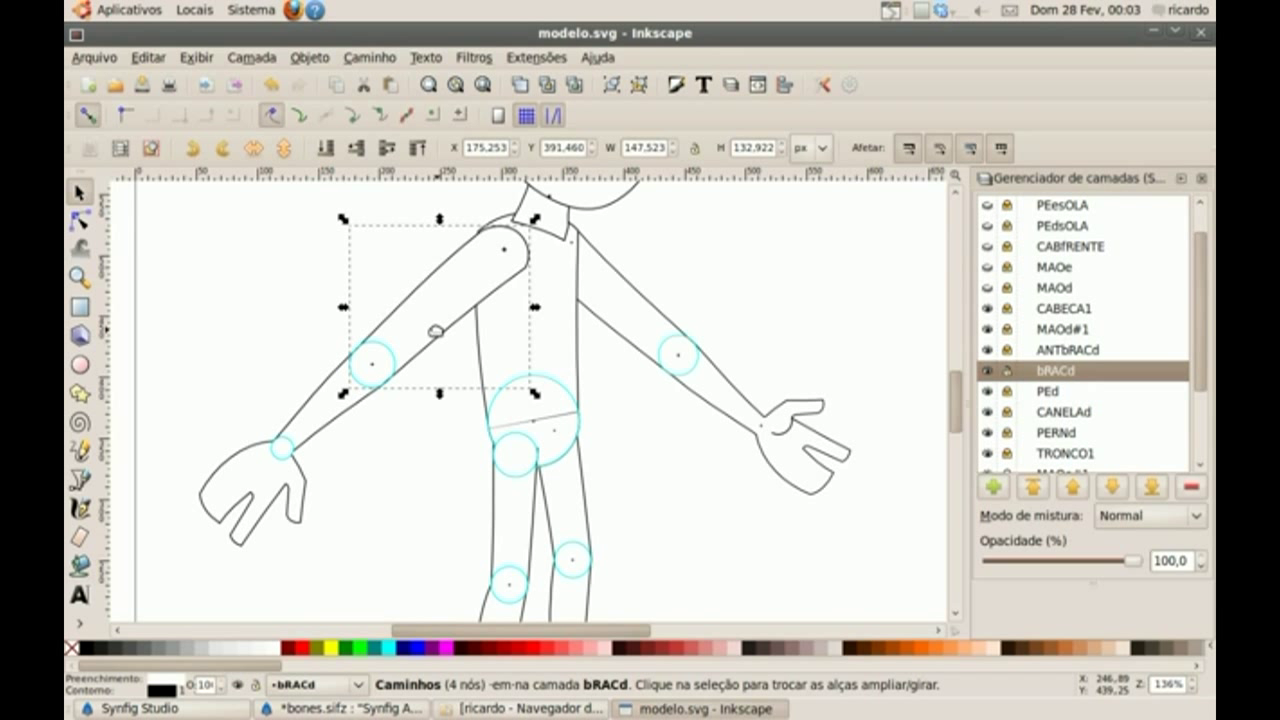
left_click(436, 331)
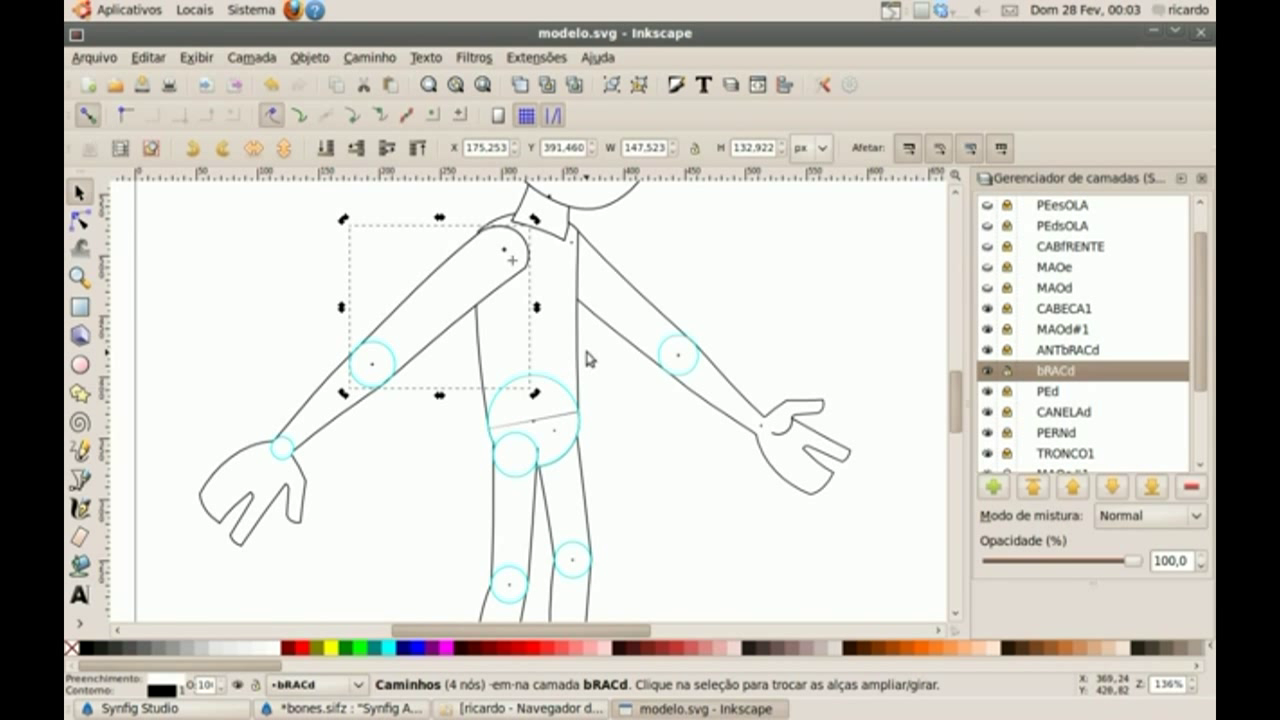
left_click(421, 346)
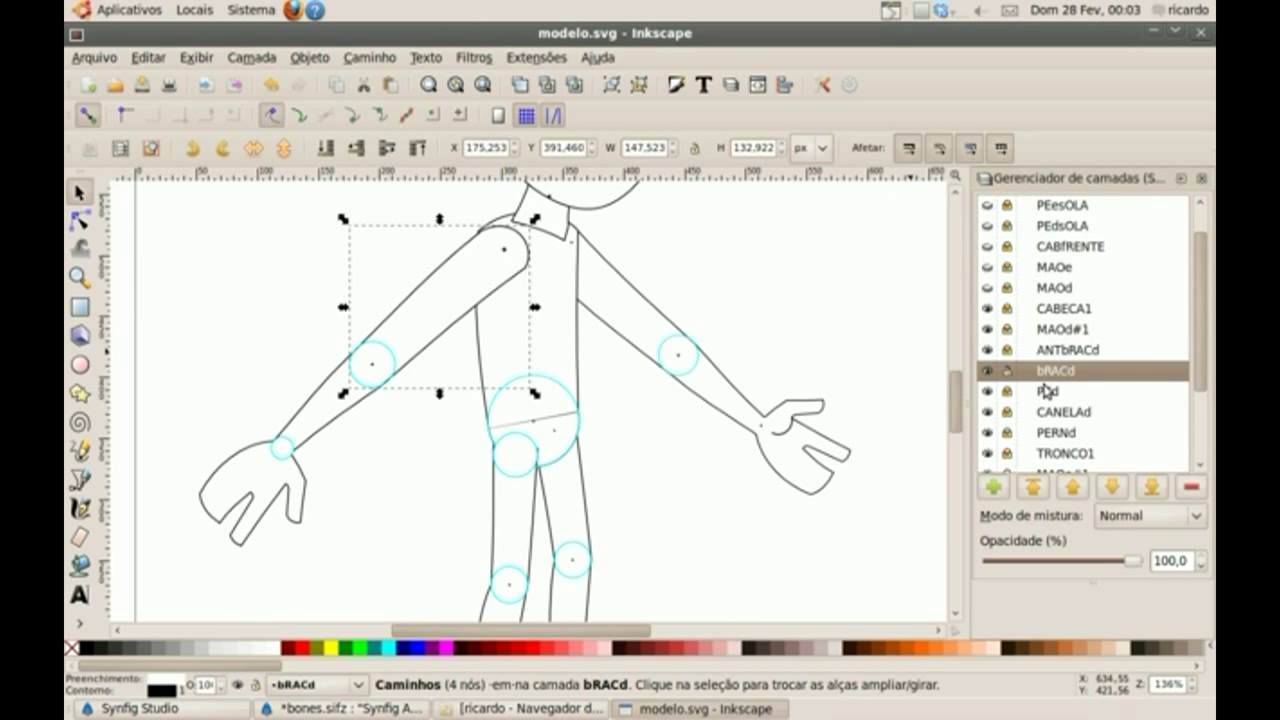
Test-rotate the ANTbRACd forearm about the elbow, then cancel it
left_click(1064, 352)
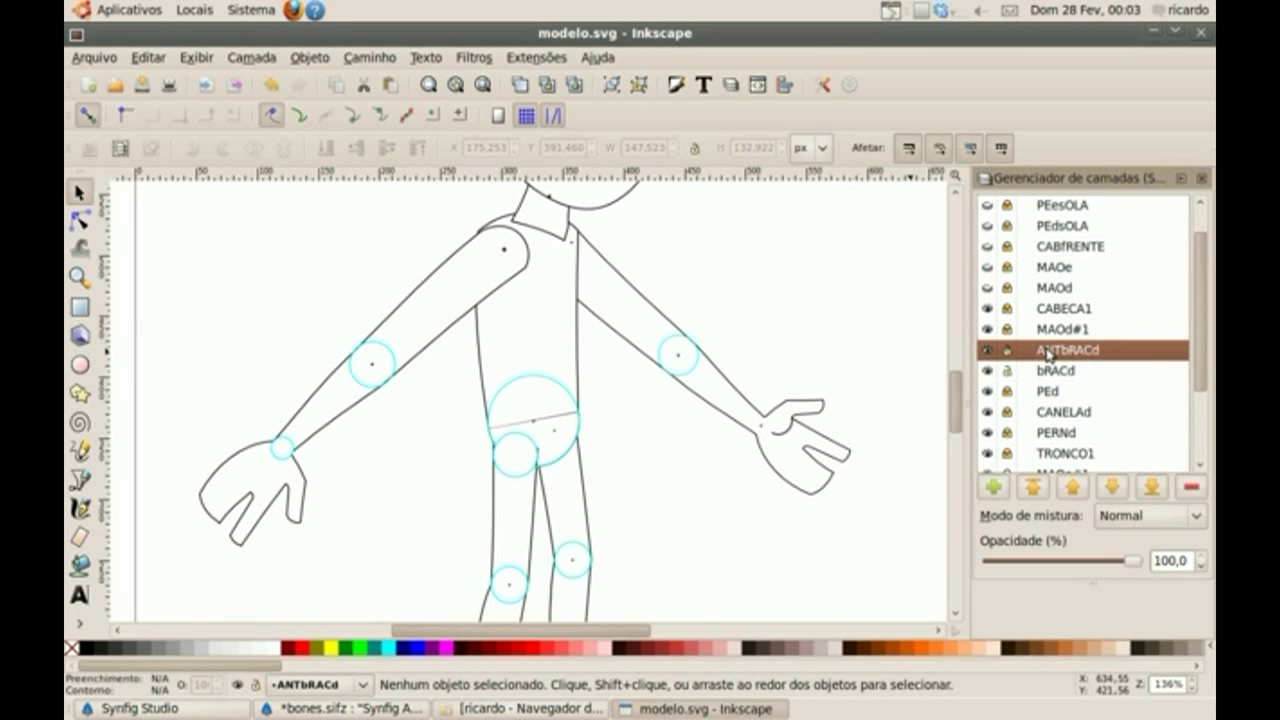
left_click(358, 403)
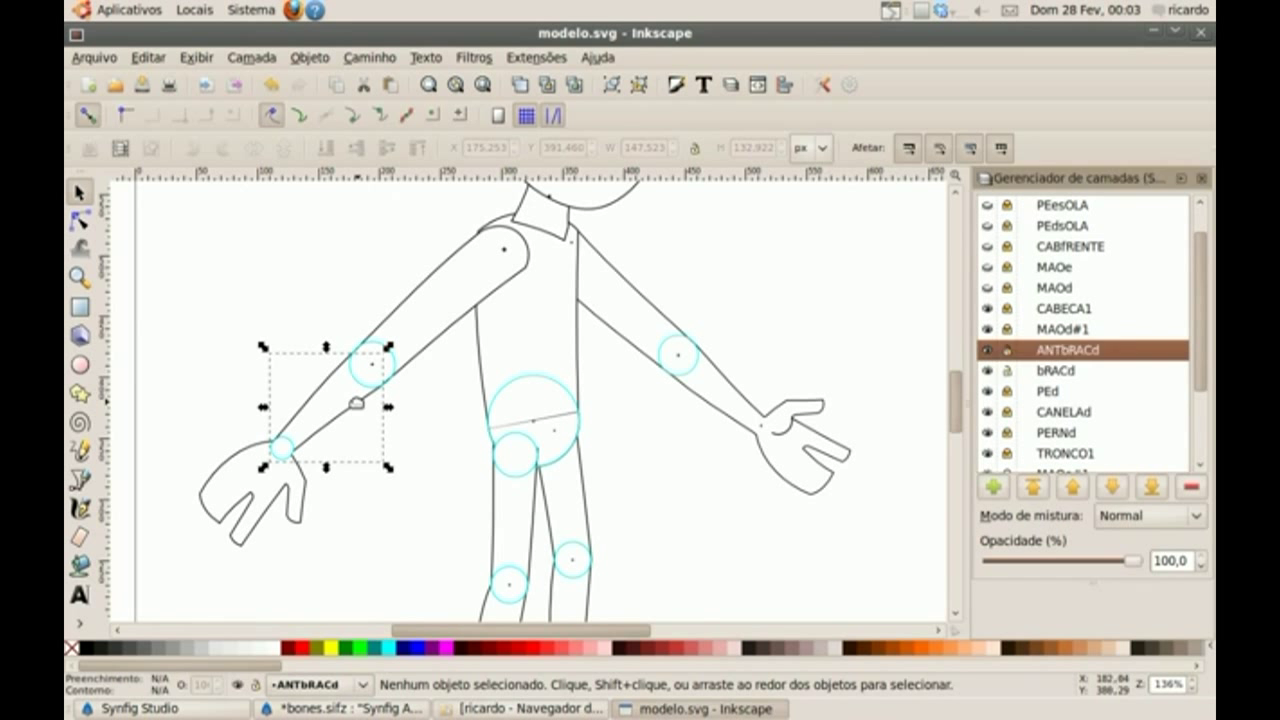
left_click(350, 408)
mouse_move(390, 470)
left_mouse_down()
mouse_move(436, 472)
mouse_move(394, 480)
left_mouse_up()
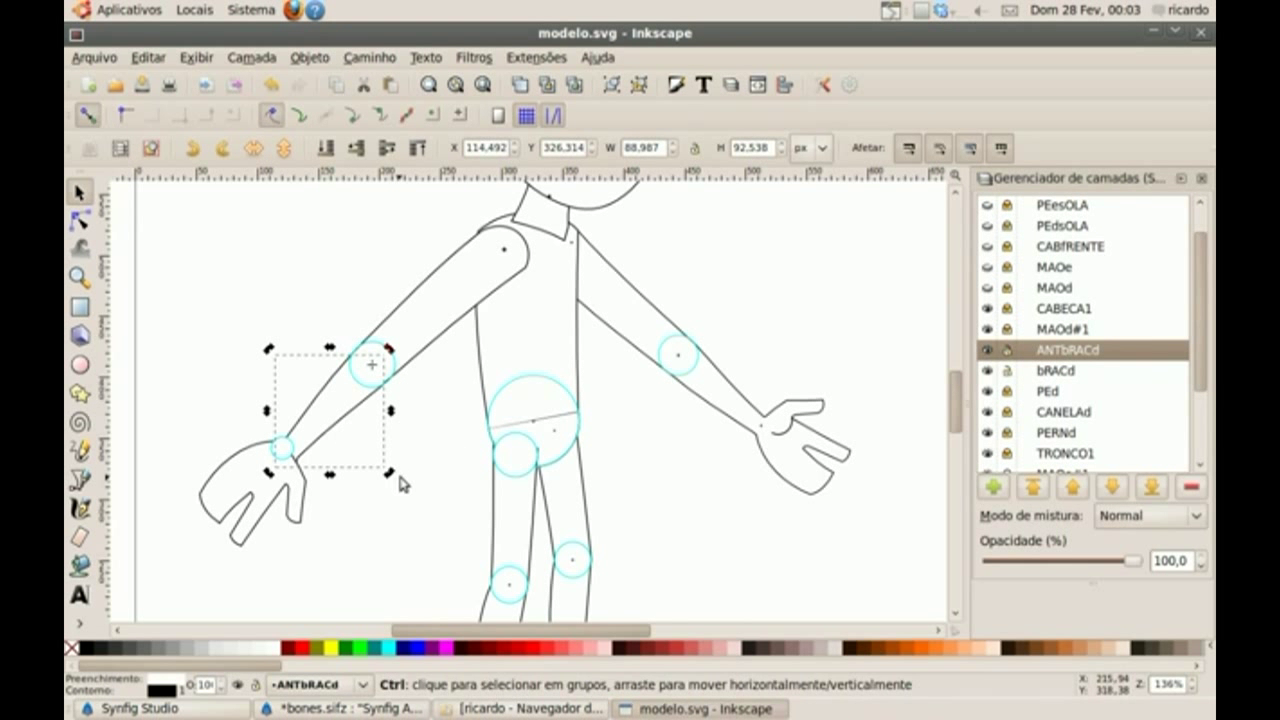
key("Escape")
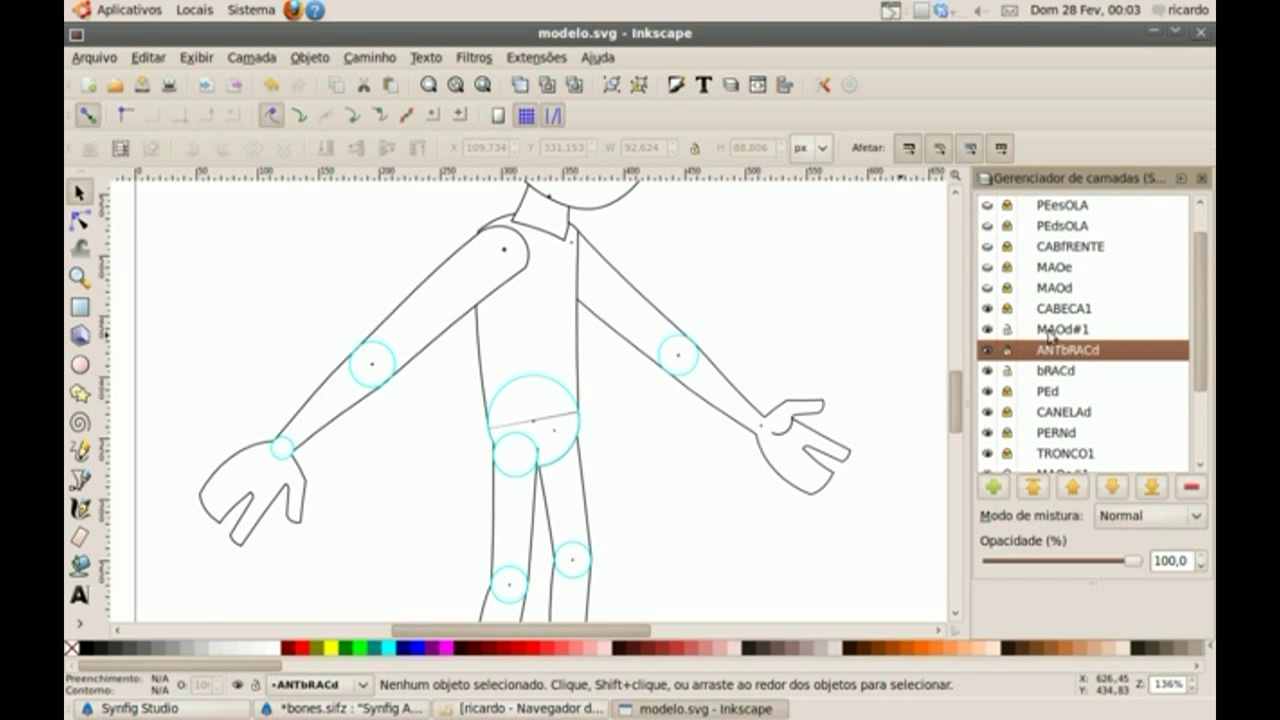
Test-rotate the MAOd#1 hand around the wrist, undo it, and lock the MAOd#1 layer
left_click(1008, 335)
left_click(295, 500)
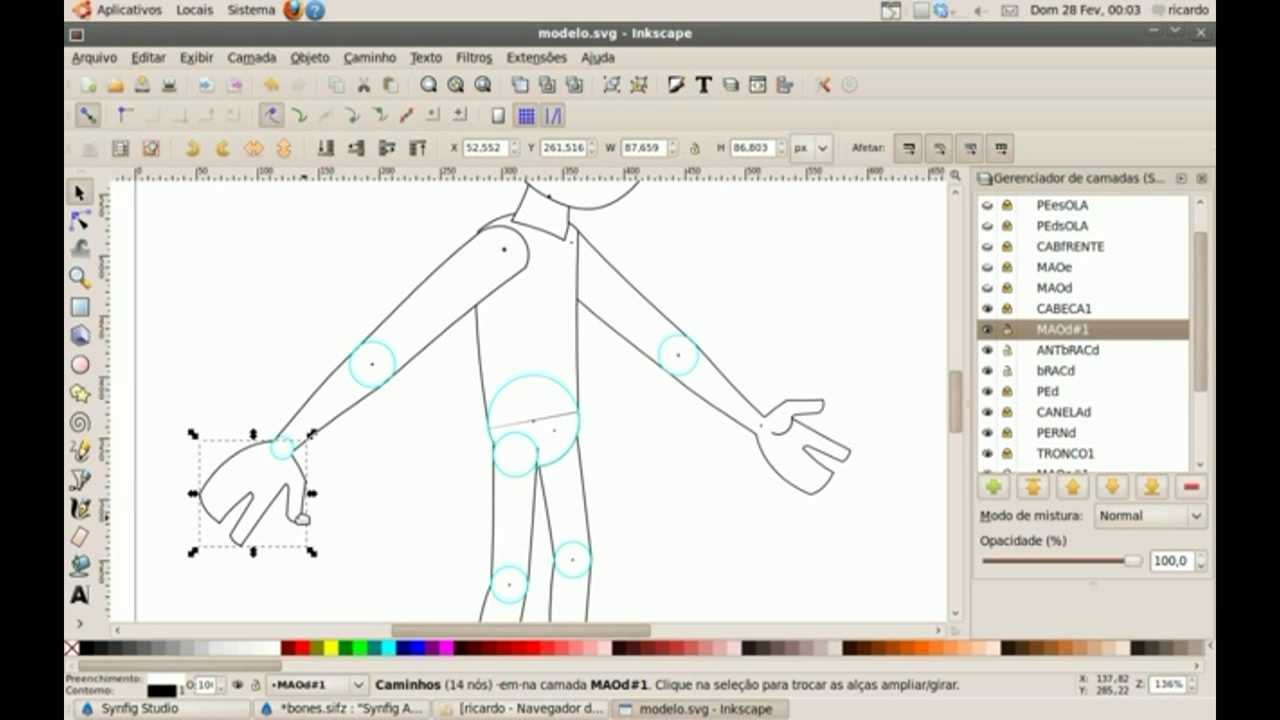
left_click(279, 490)
mouse_move(314, 549)
left_mouse_down()
mouse_move(328, 553)
mouse_move(309, 560)
left_mouse_up()
key("ctrl+z")
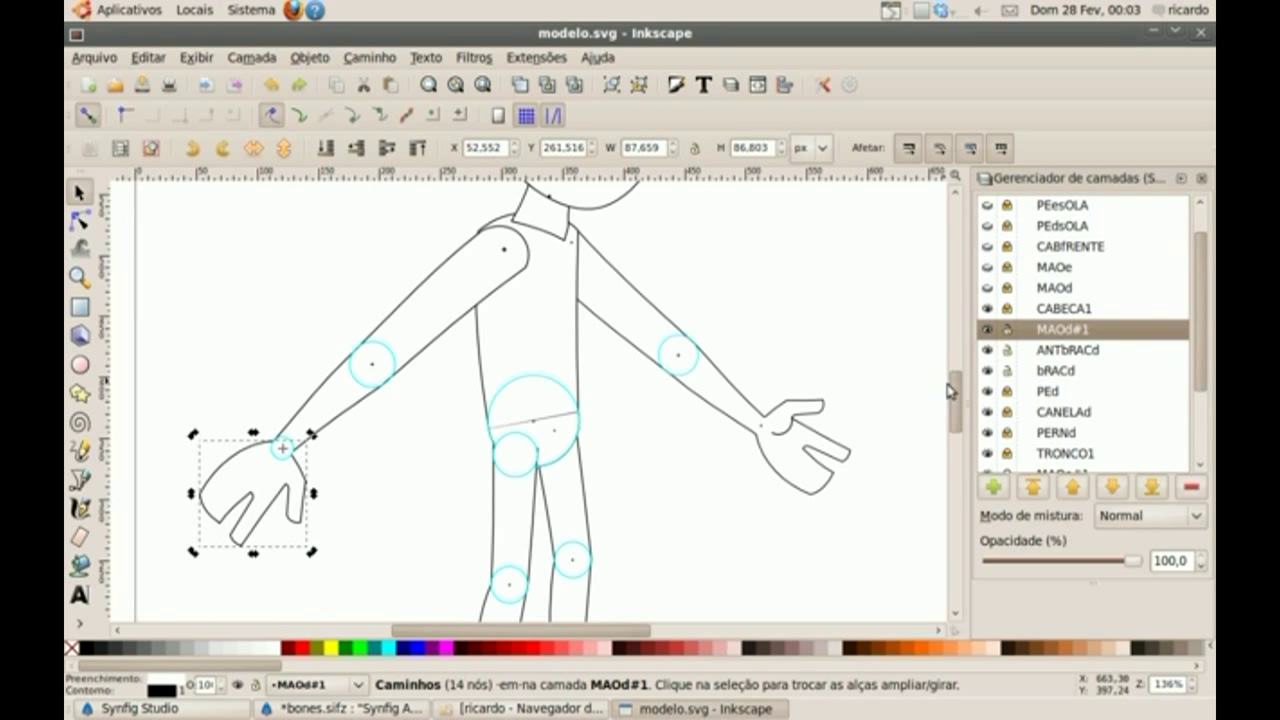
mouse_move(957, 403)
left_mouse_down()
mouse_move(957, 357)
mouse_move(956, 445)
mouse_move(957, 408)
left_mouse_up()
left_click(1008, 331)
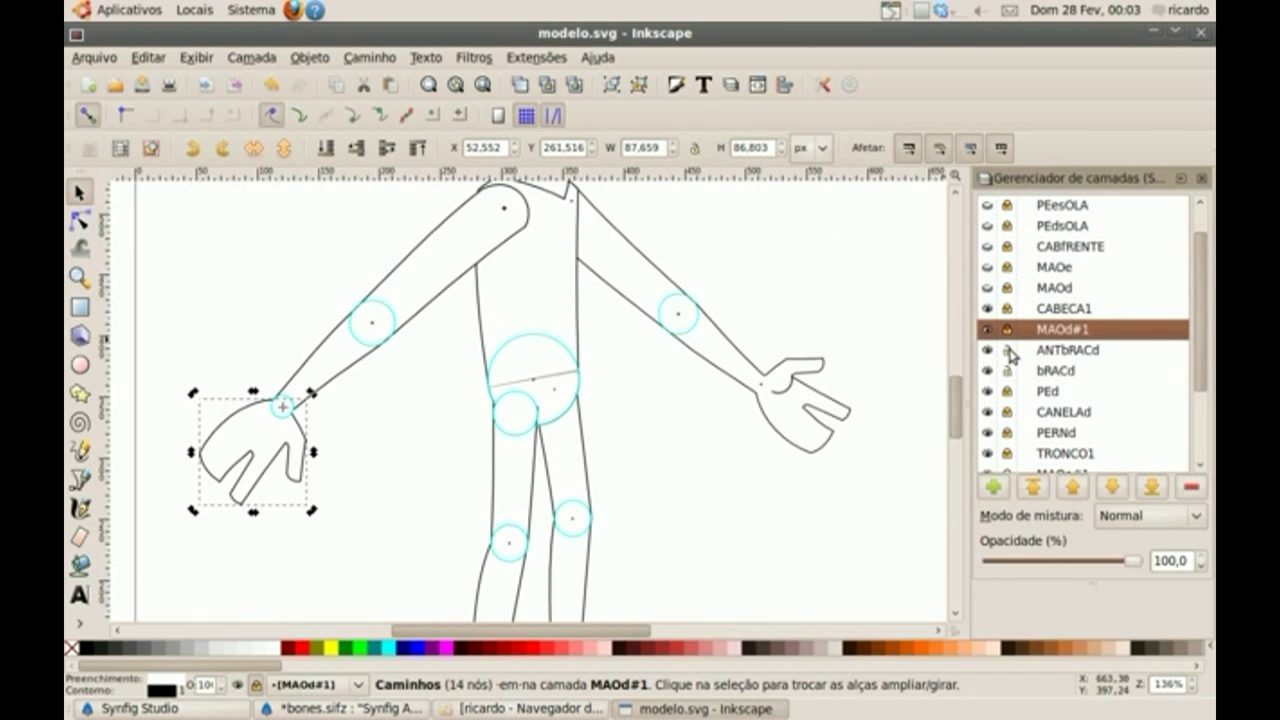
Lock the ANTbRACd layer and compare the MAOd and MAOd#1 hand versions
left_click(1008, 351)
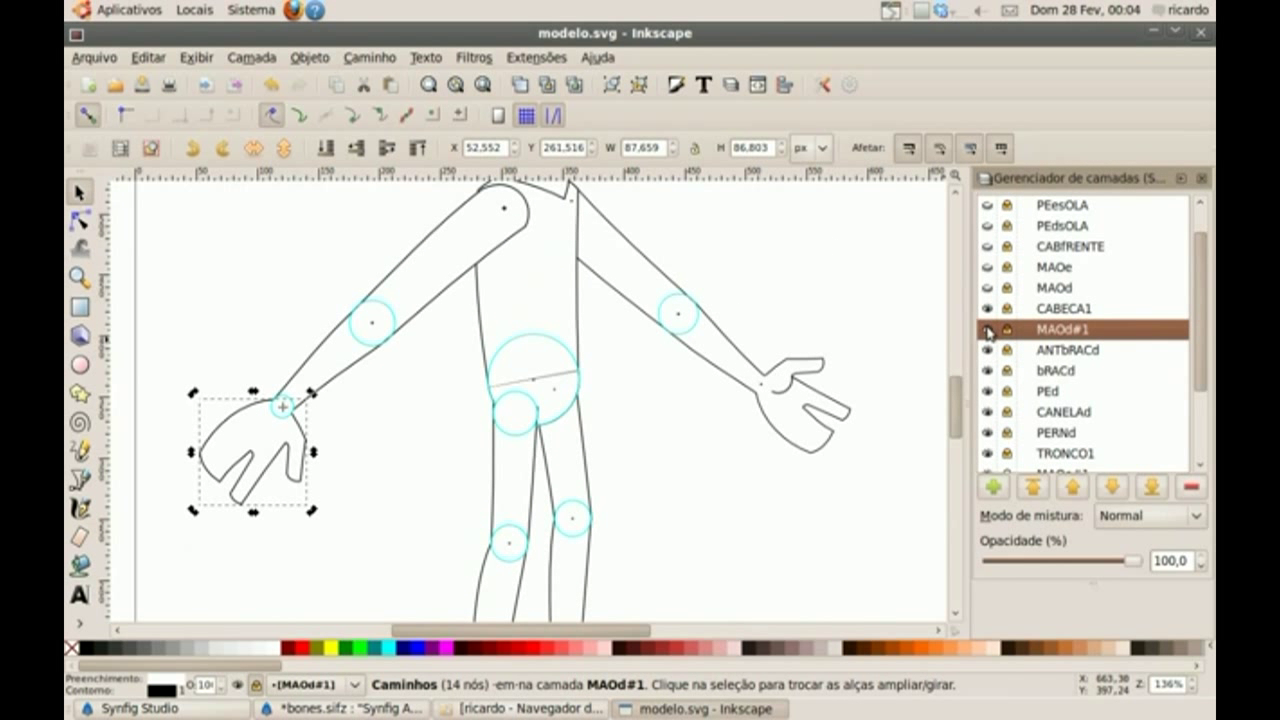
left_click(987, 331)
left_click(988, 289)
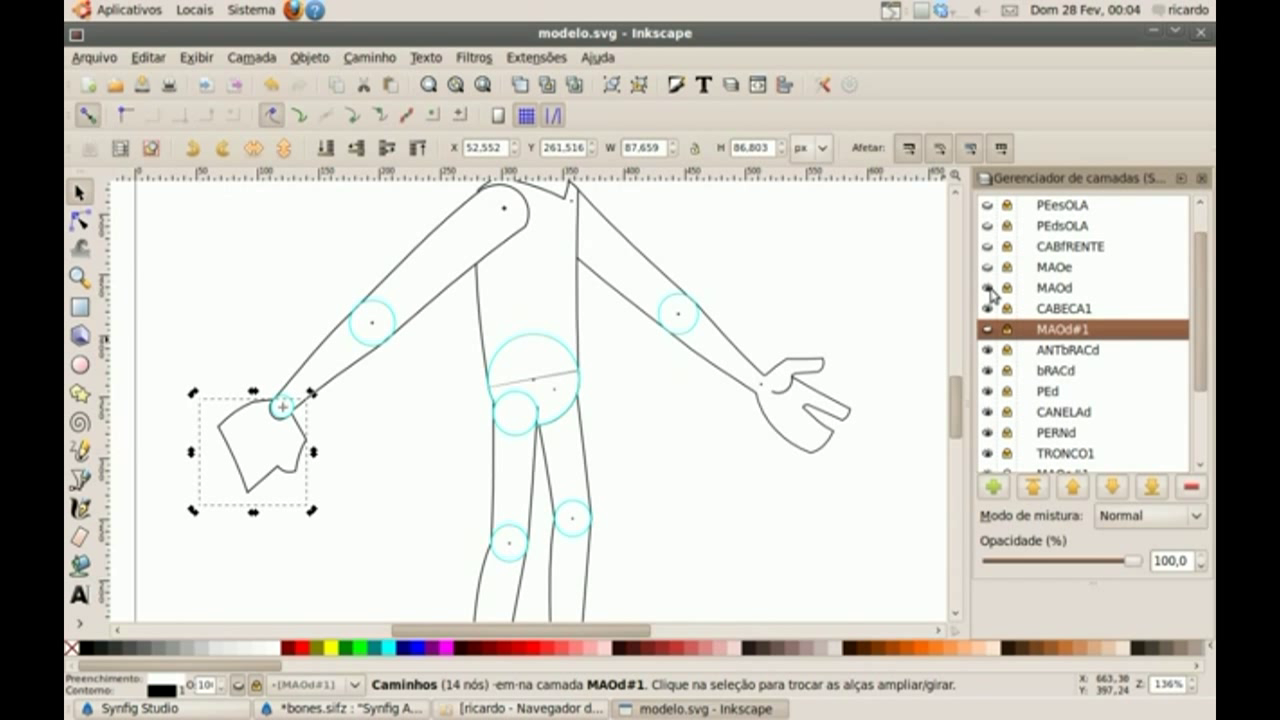
left_click(988, 289)
left_click(987, 331)
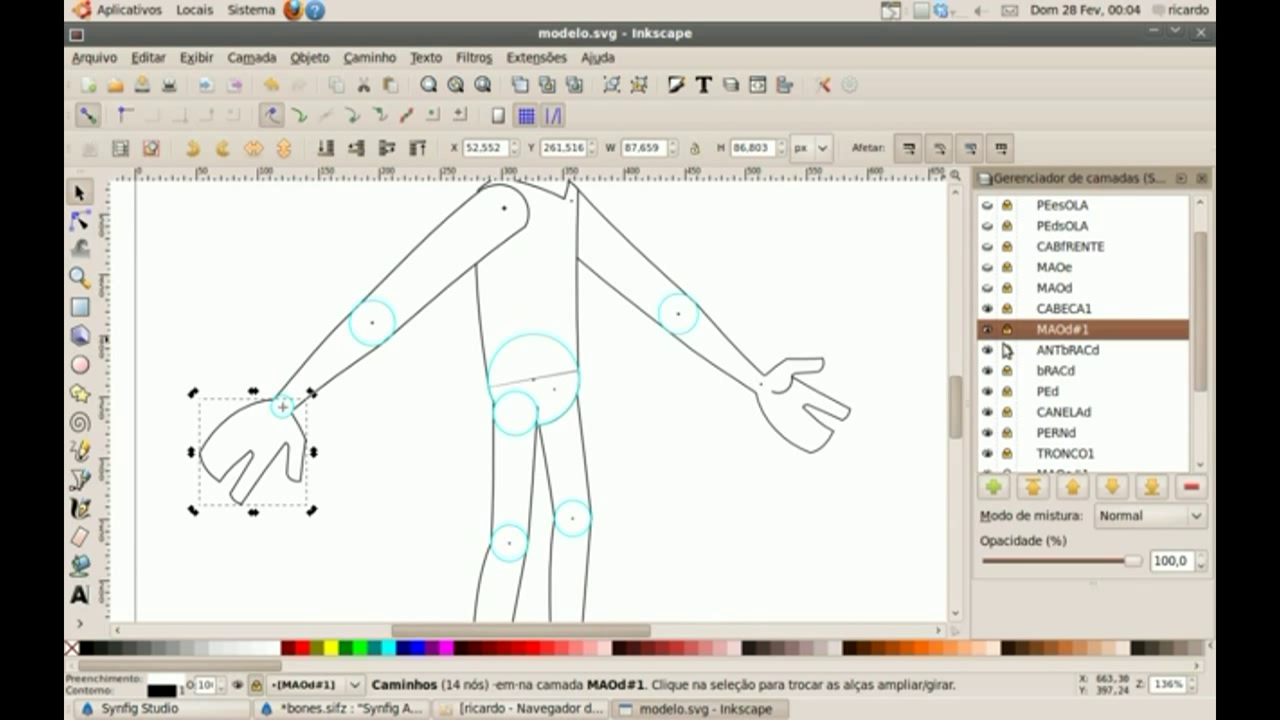
left_click_drag(959, 413, 960, 436)
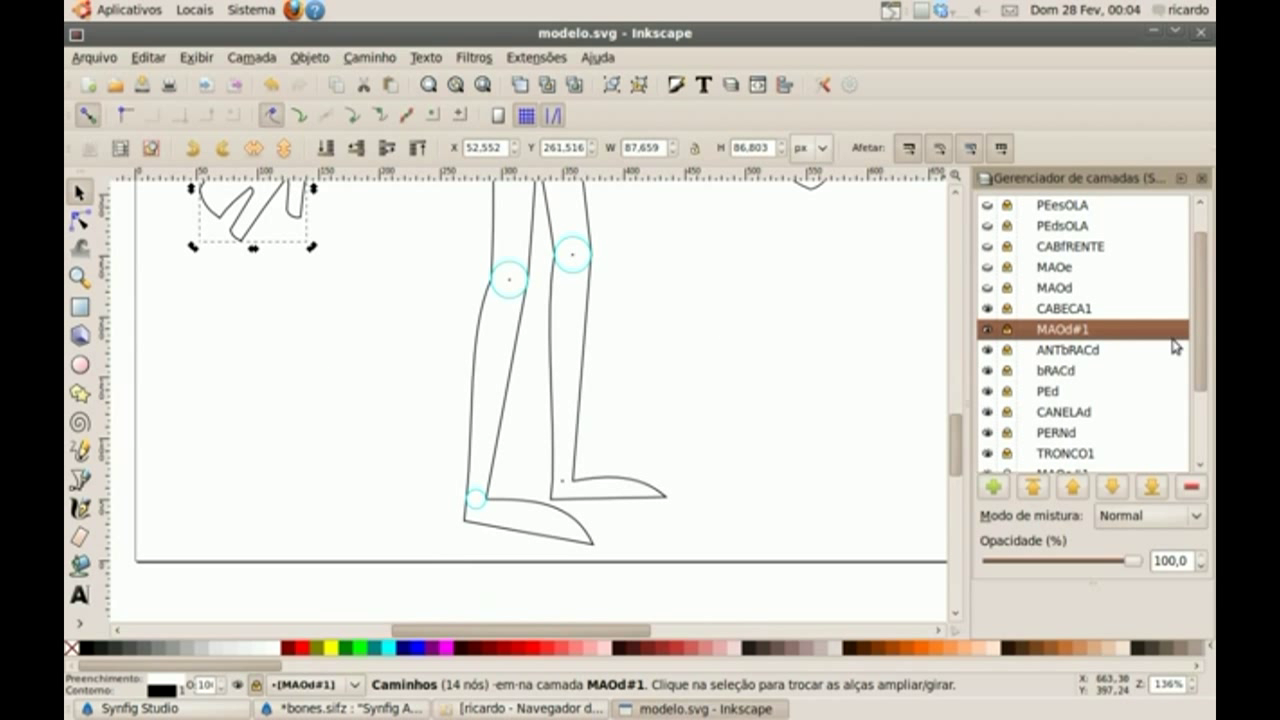
Compare the tilted PEdsOLA foot against the PEd foot, keeping PEd shown
scroll(1202, 333, "up", 1)
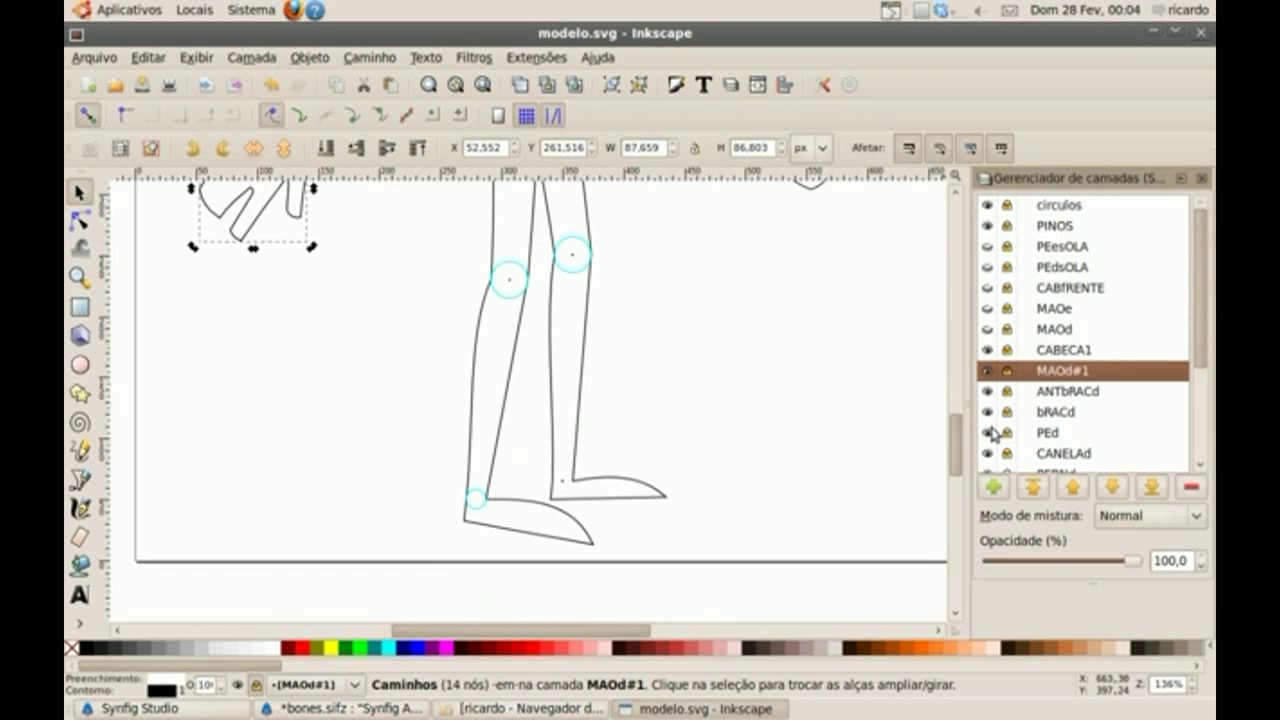
left_click(988, 433)
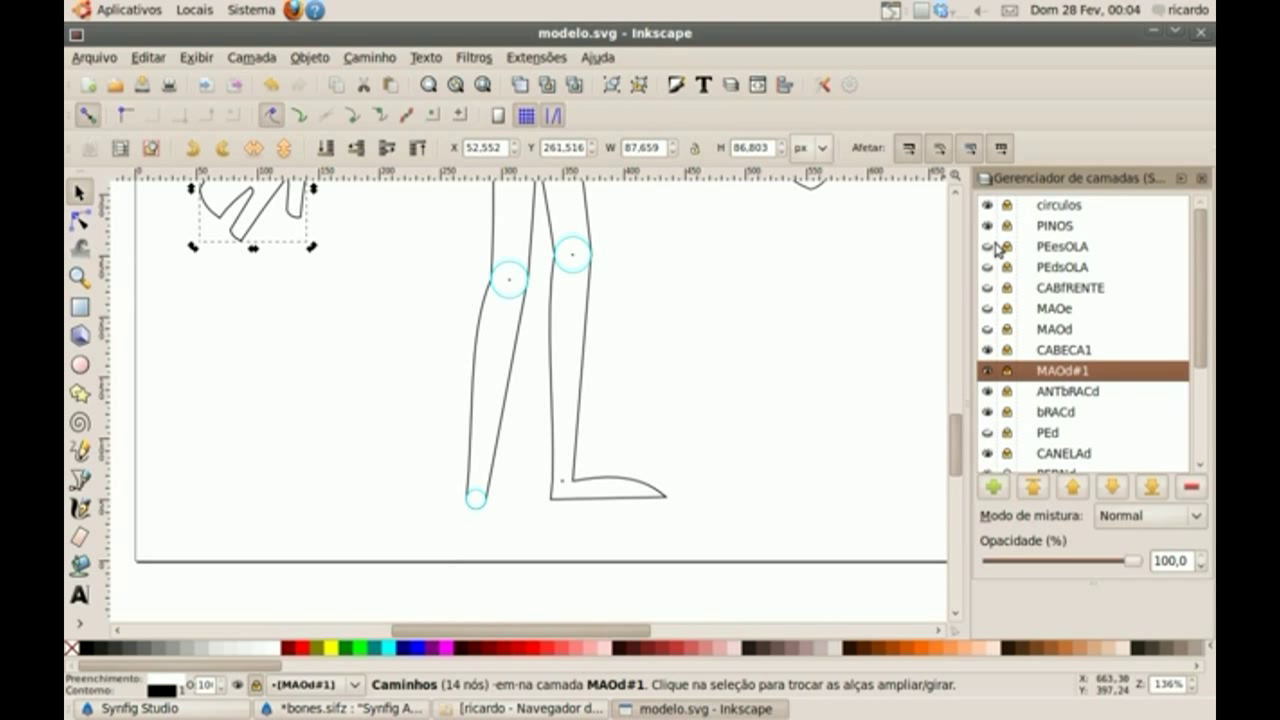
left_click(988, 267)
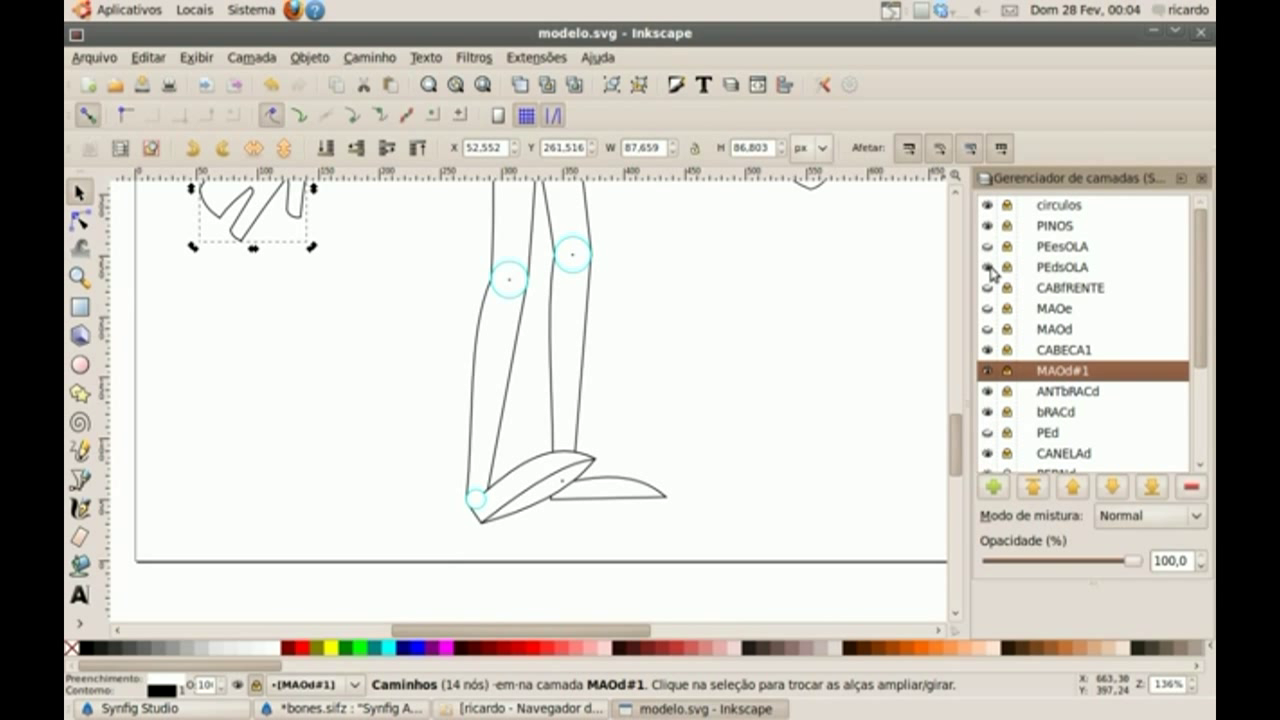
left_click(988, 267)
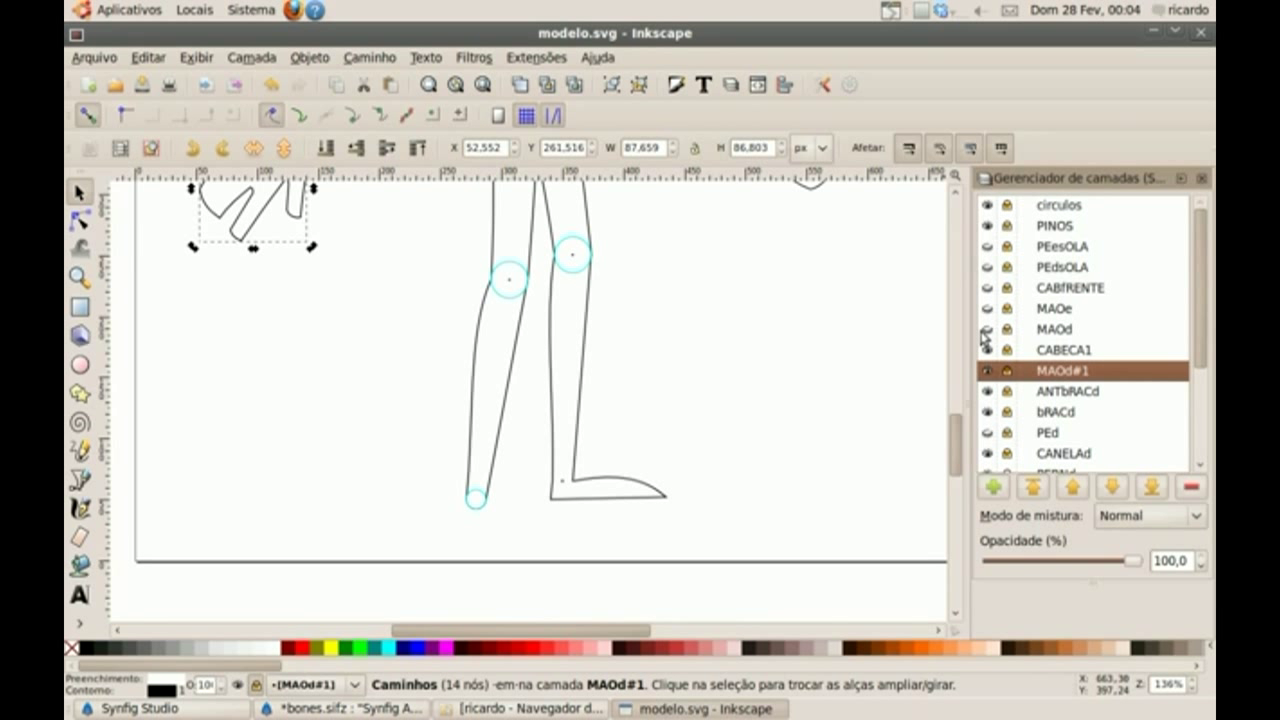
left_click(987, 433)
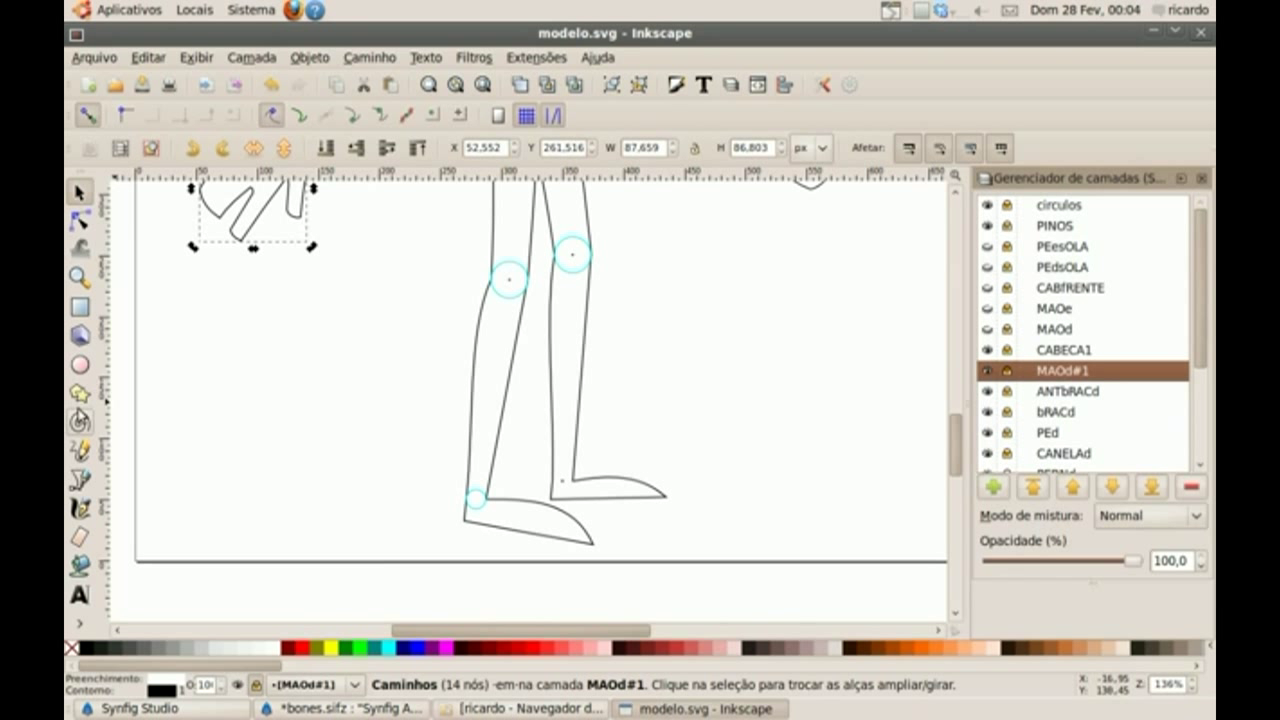
Zoom out to show the whole page and character, then deselect the hand
left_click(80, 277)
left_click(244, 148)
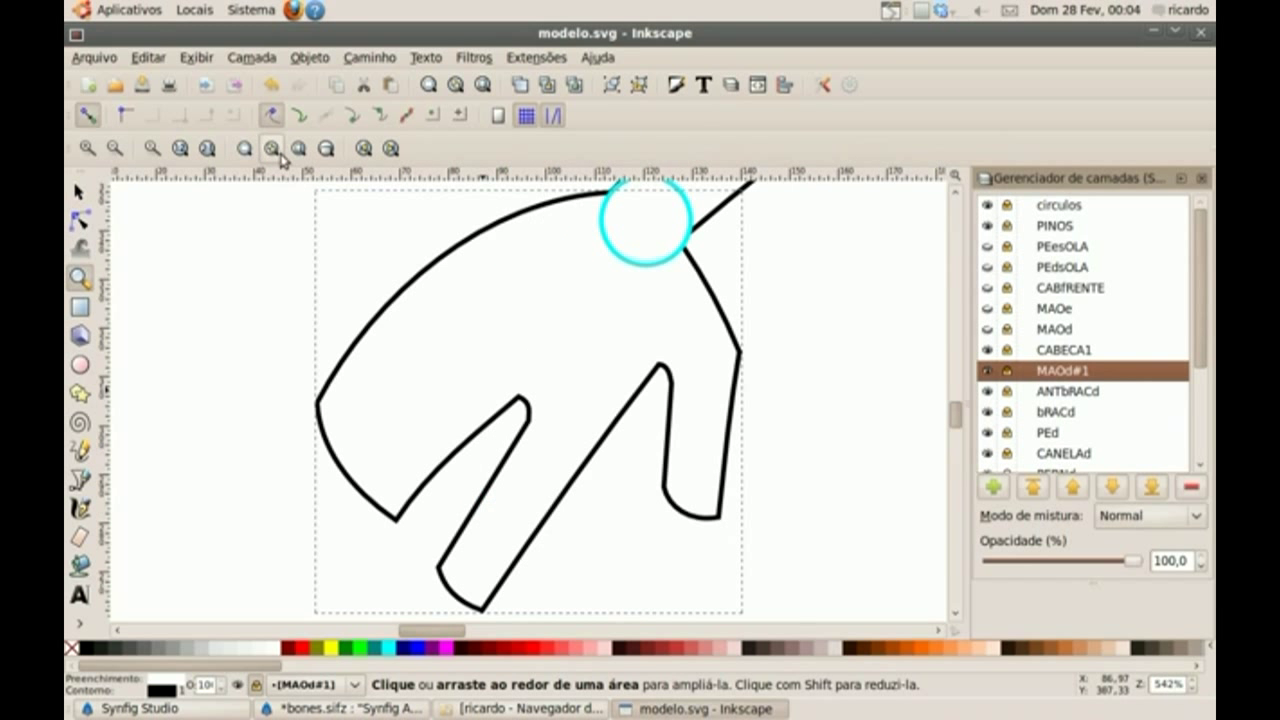
left_click(298, 148)
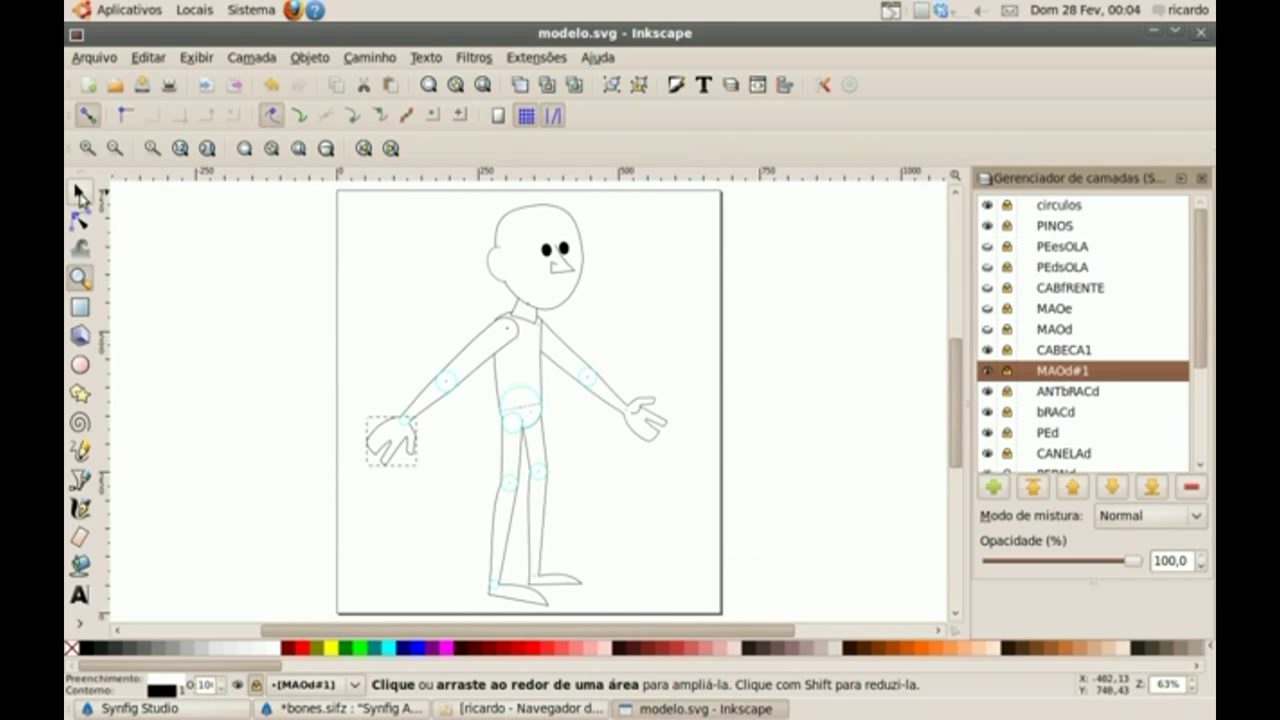
left_click(79, 191)
left_click(699, 347)
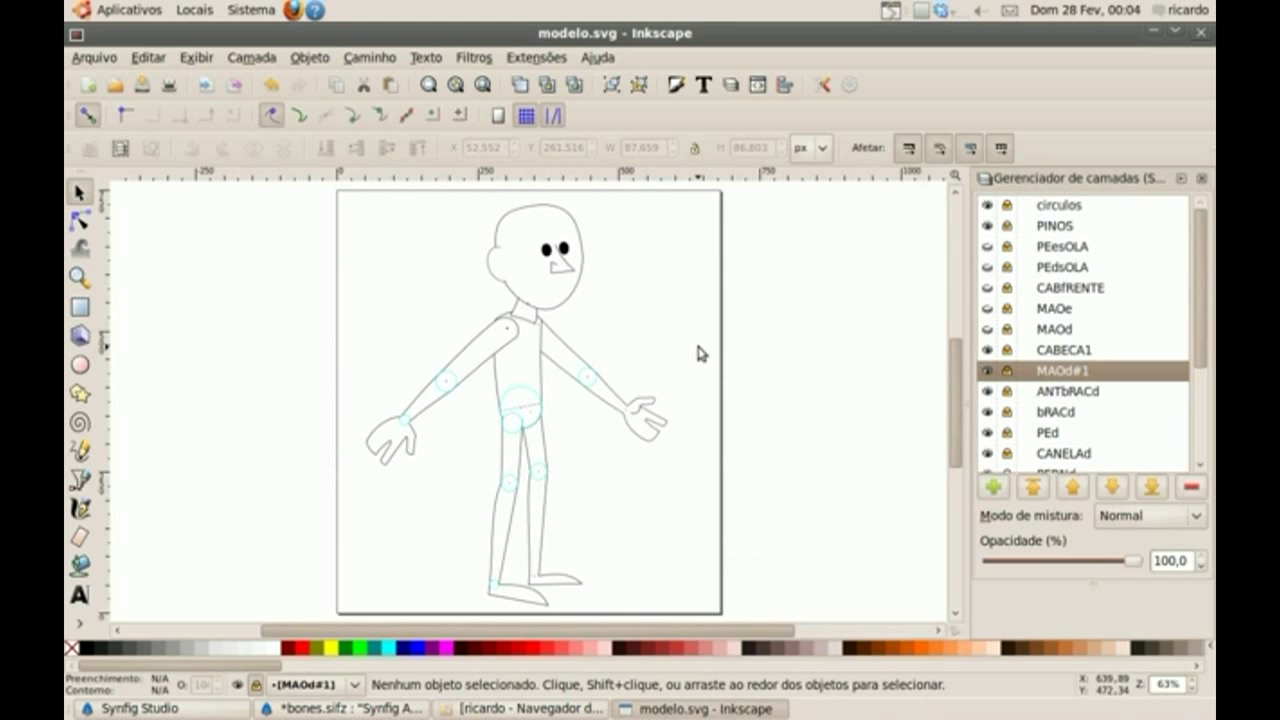
Hide PINOS and all hand, arm, leg, foot and torso layers, leaving CABECA1 current
left_click(988, 227)
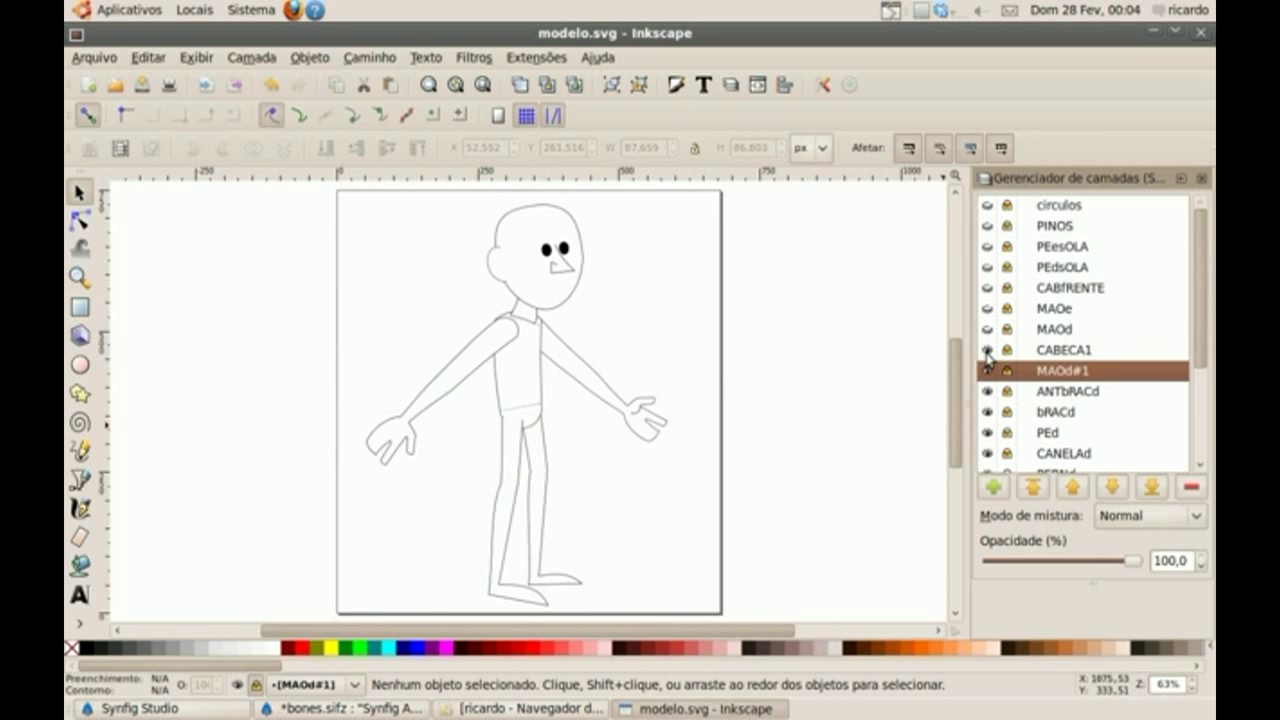
left_click(987, 370)
left_click(987, 412)
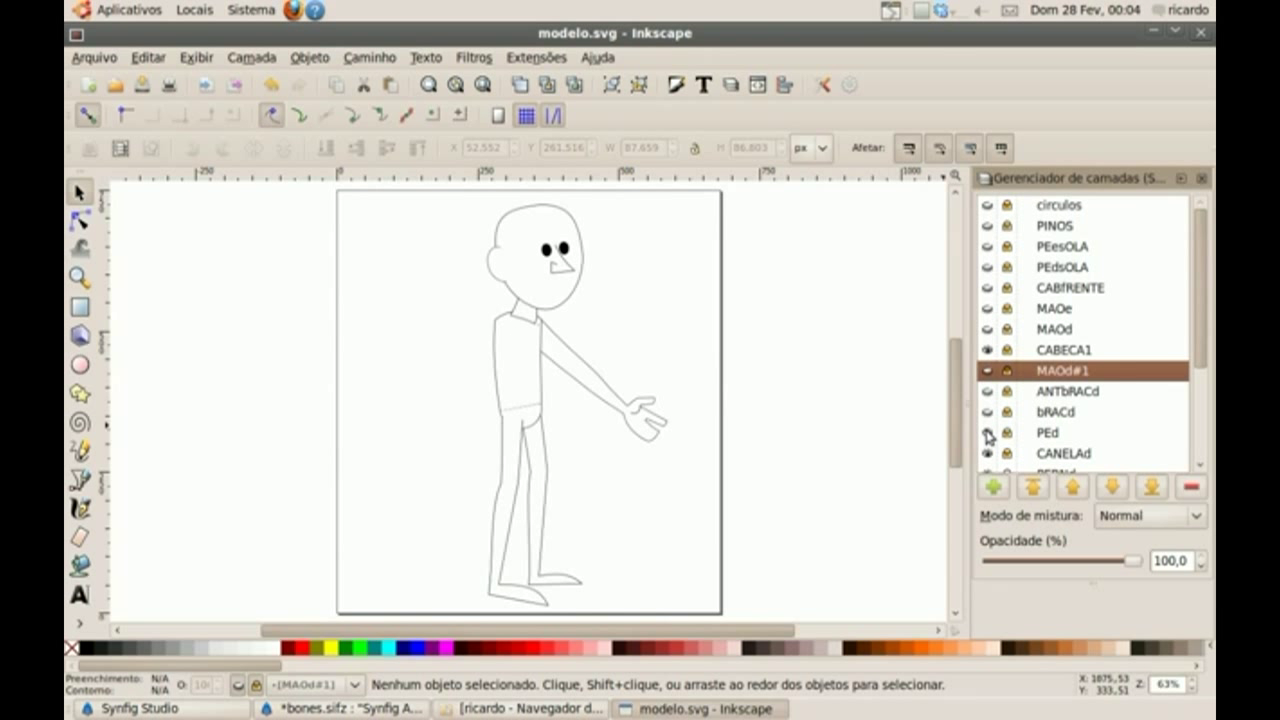
left_click(987, 453)
left_click_drag(1201, 348, 1178, 464)
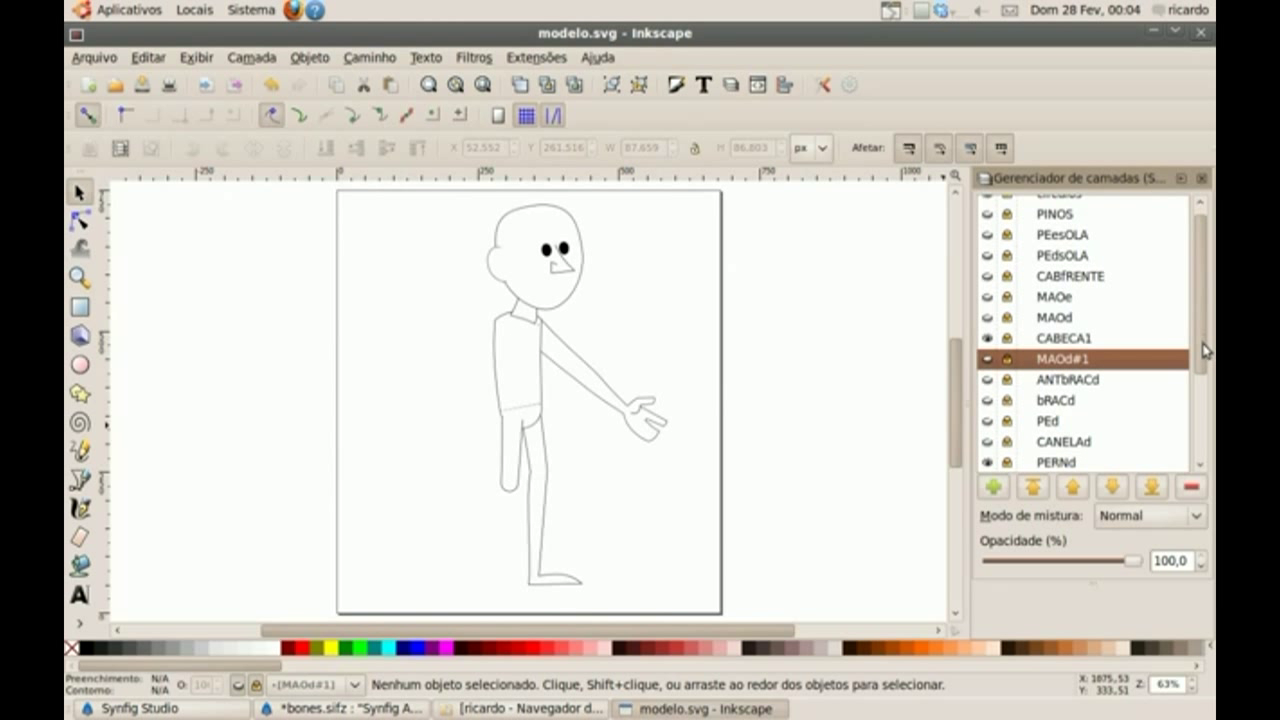
left_click(987, 316)
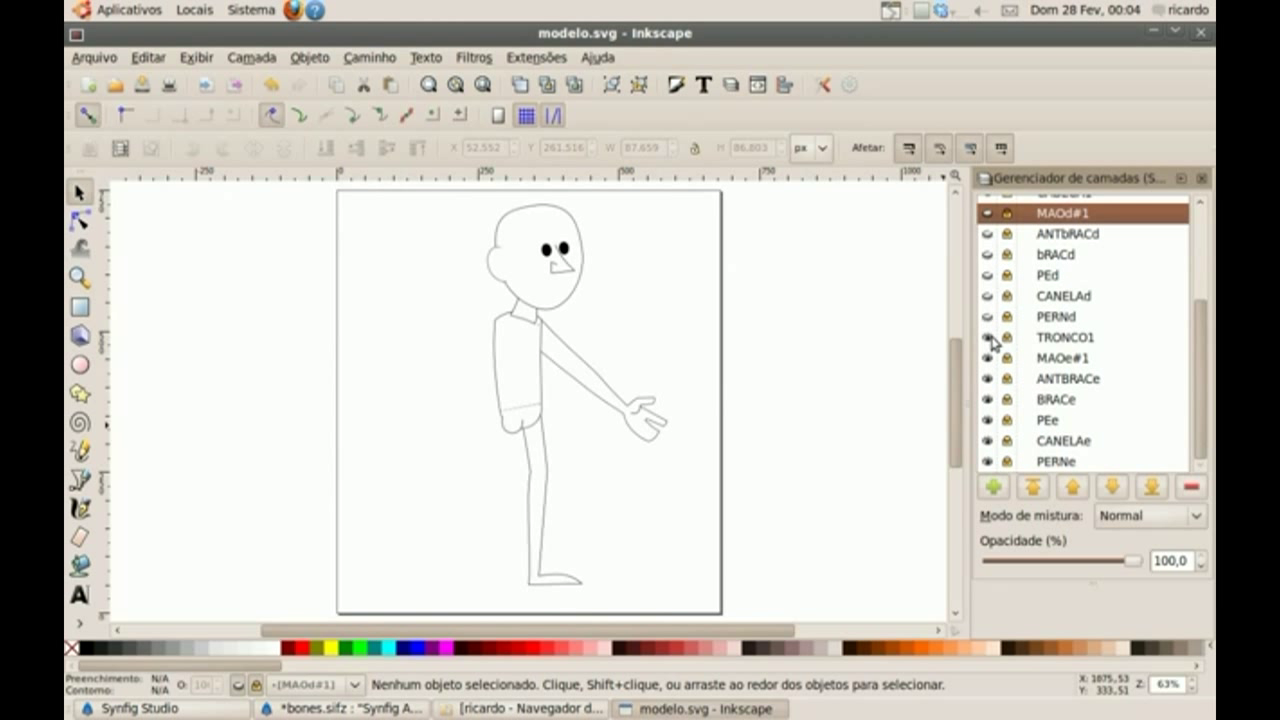
left_click(987, 358)
left_click(987, 399)
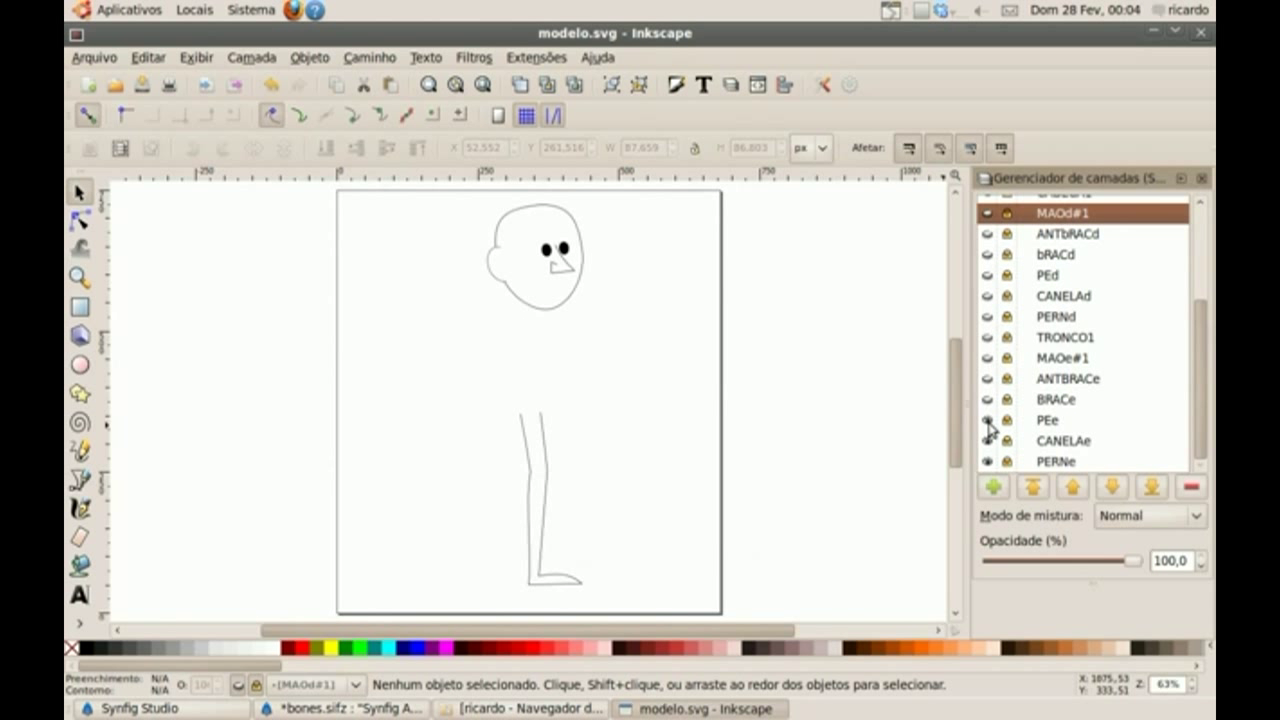
left_click(987, 441)
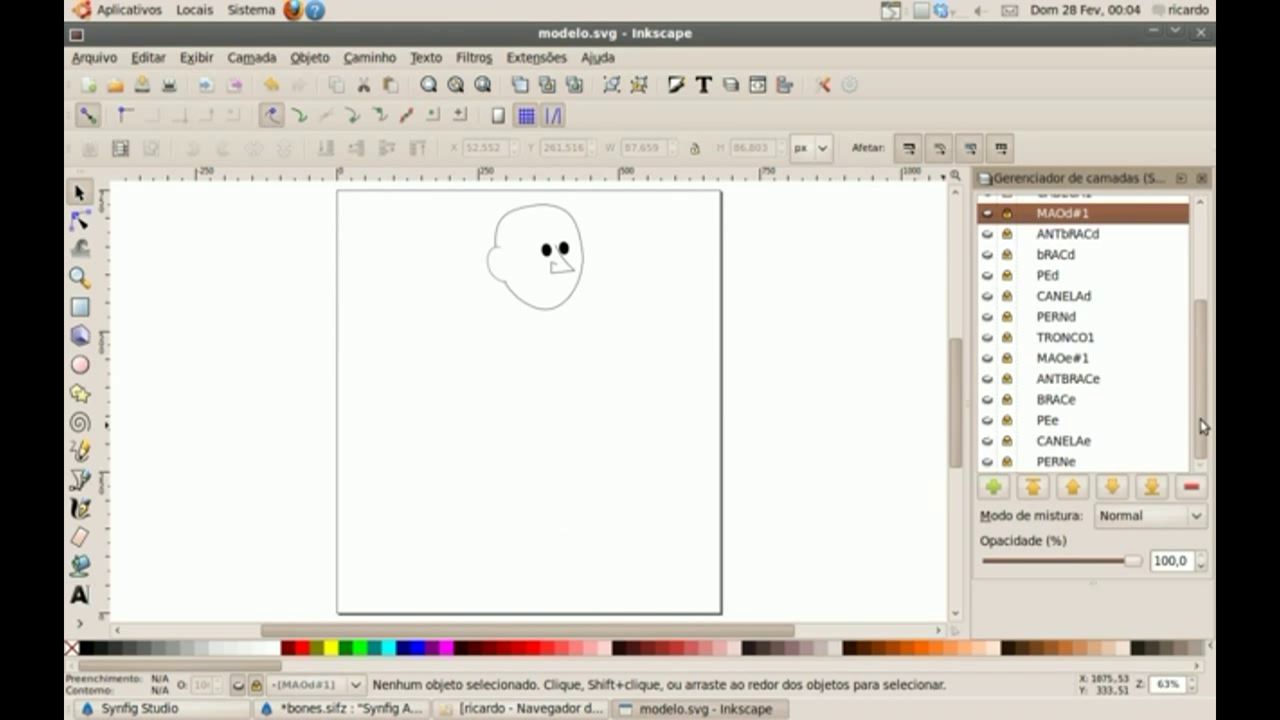
left_click_drag(1203, 426, 1213, 320)
left_click(1066, 350)
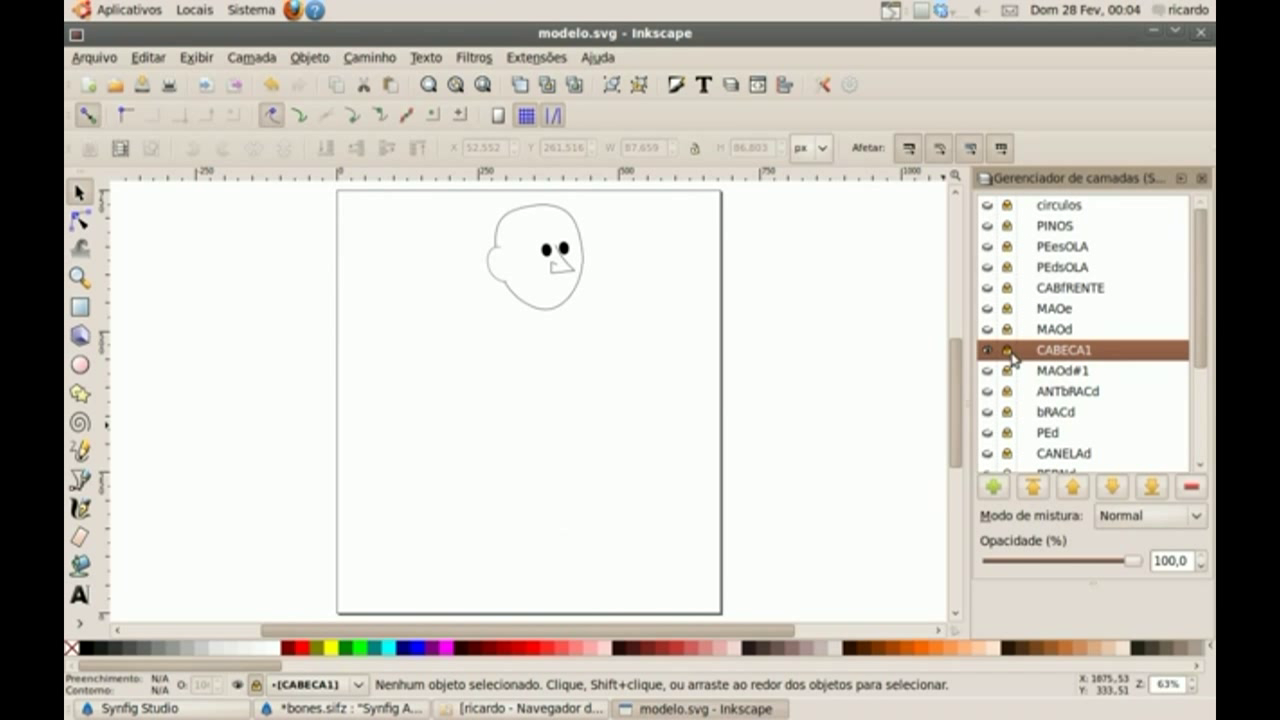
Check the Export Bitmap dialog, then swap the CABECA1 head for the MAOd#1 hand
left_click_drag(474, 346, 645, 215)
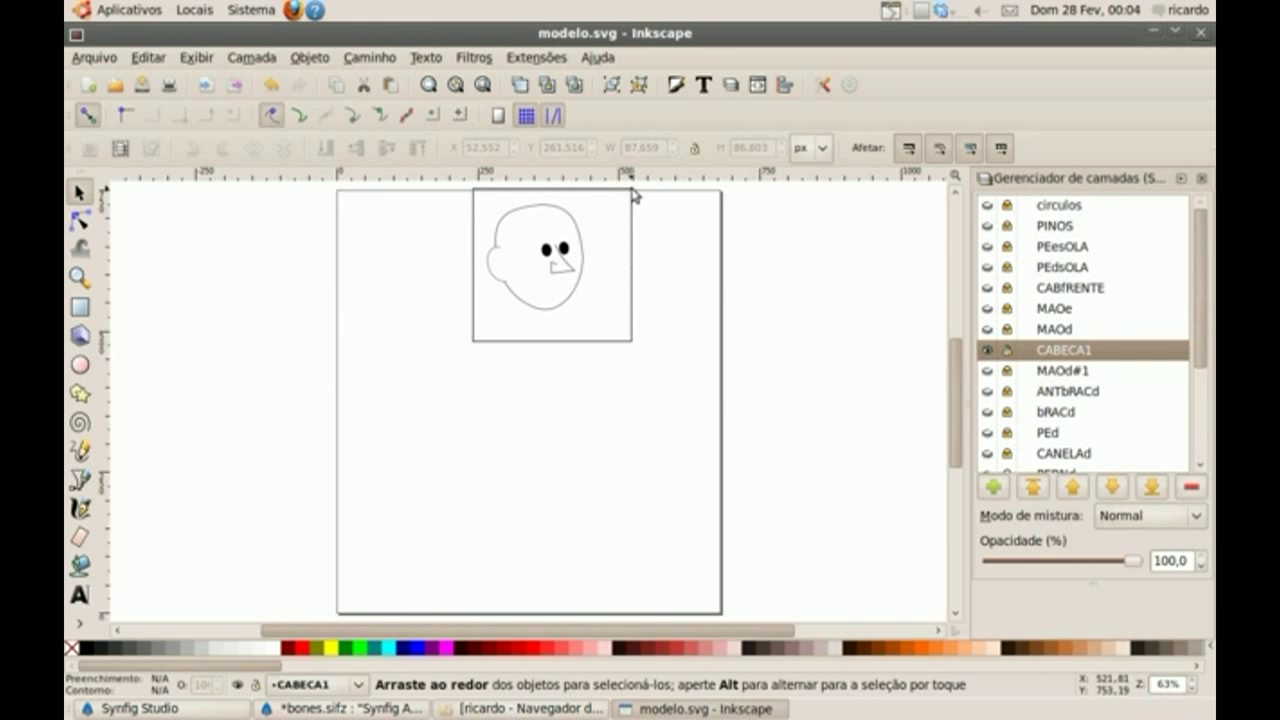
left_click(758, 268)
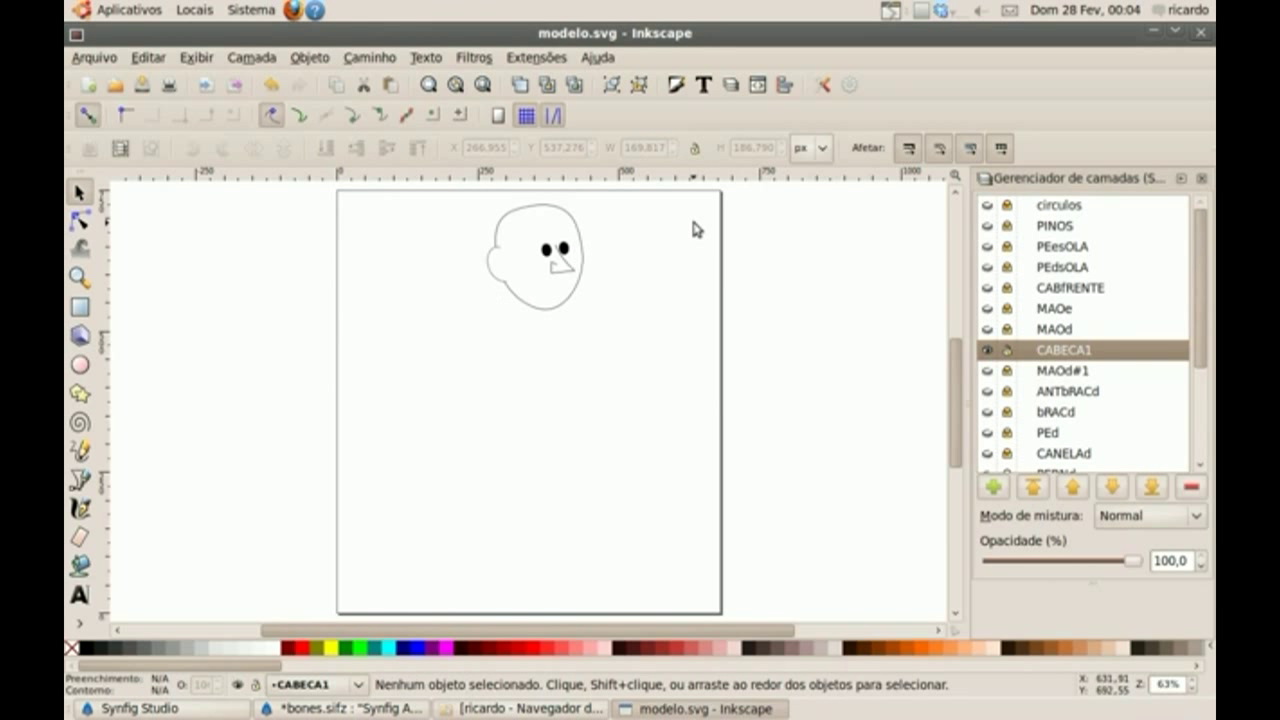
left_click(95, 57)
left_click(162, 258)
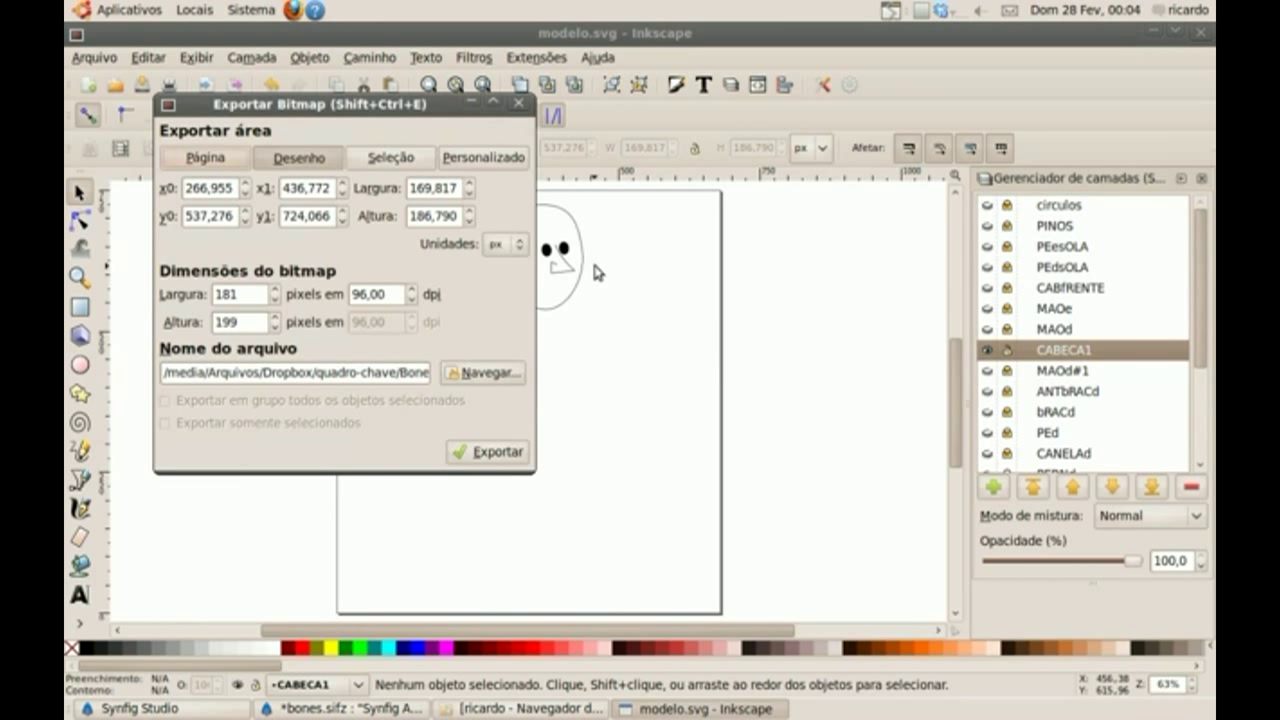
left_click(518, 104)
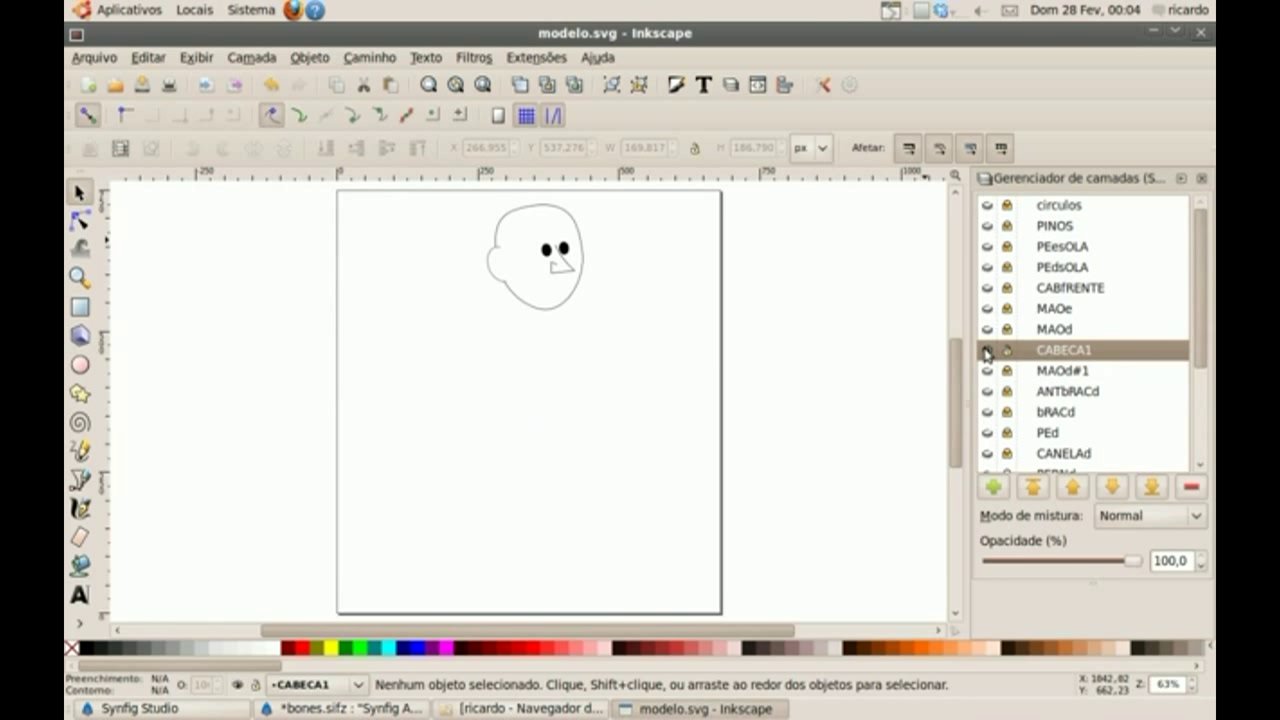
left_click(986, 350)
left_click(988, 370)
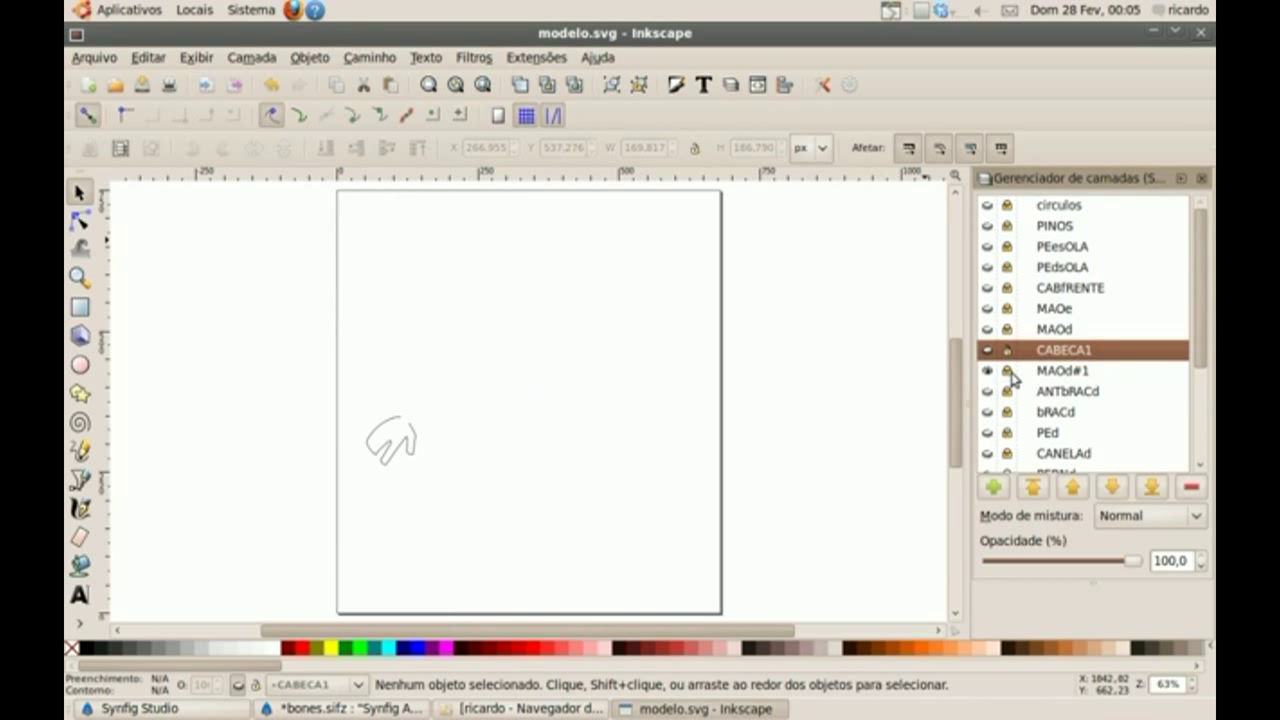
Set the bitmap export area to the whole page, then show the head instead of the hand
left_click(94, 57)
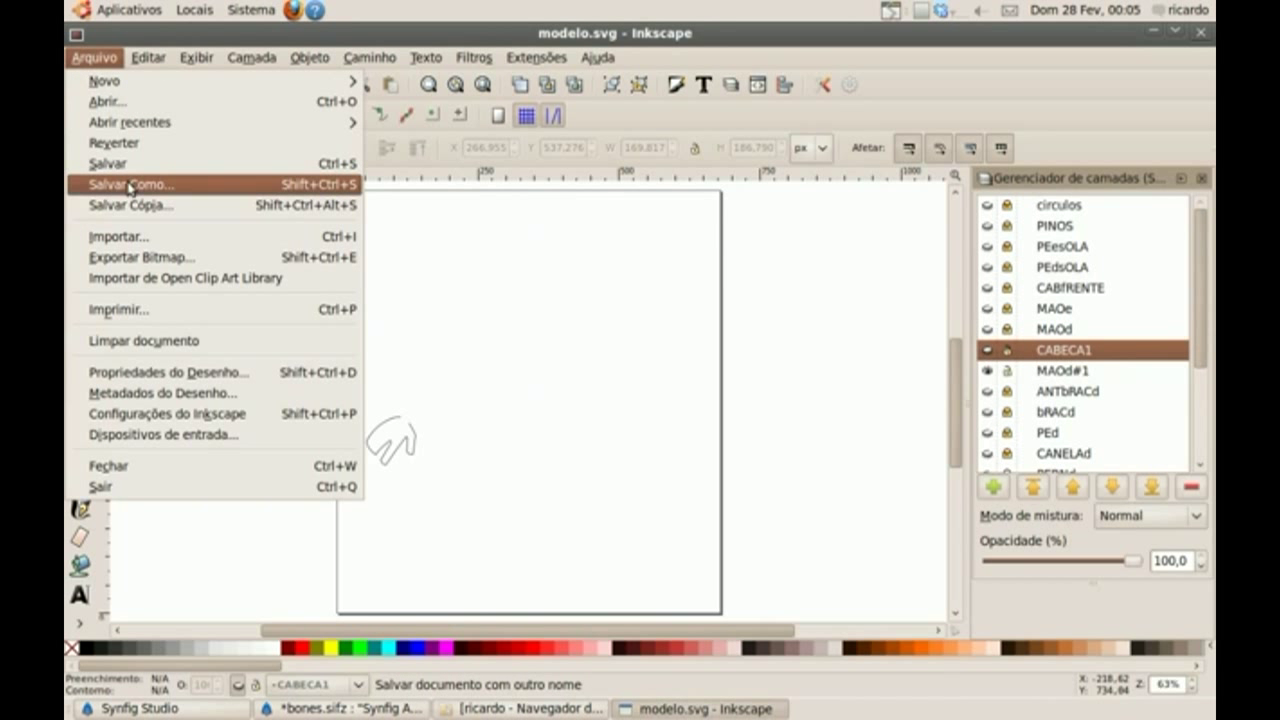
left_click(146, 262)
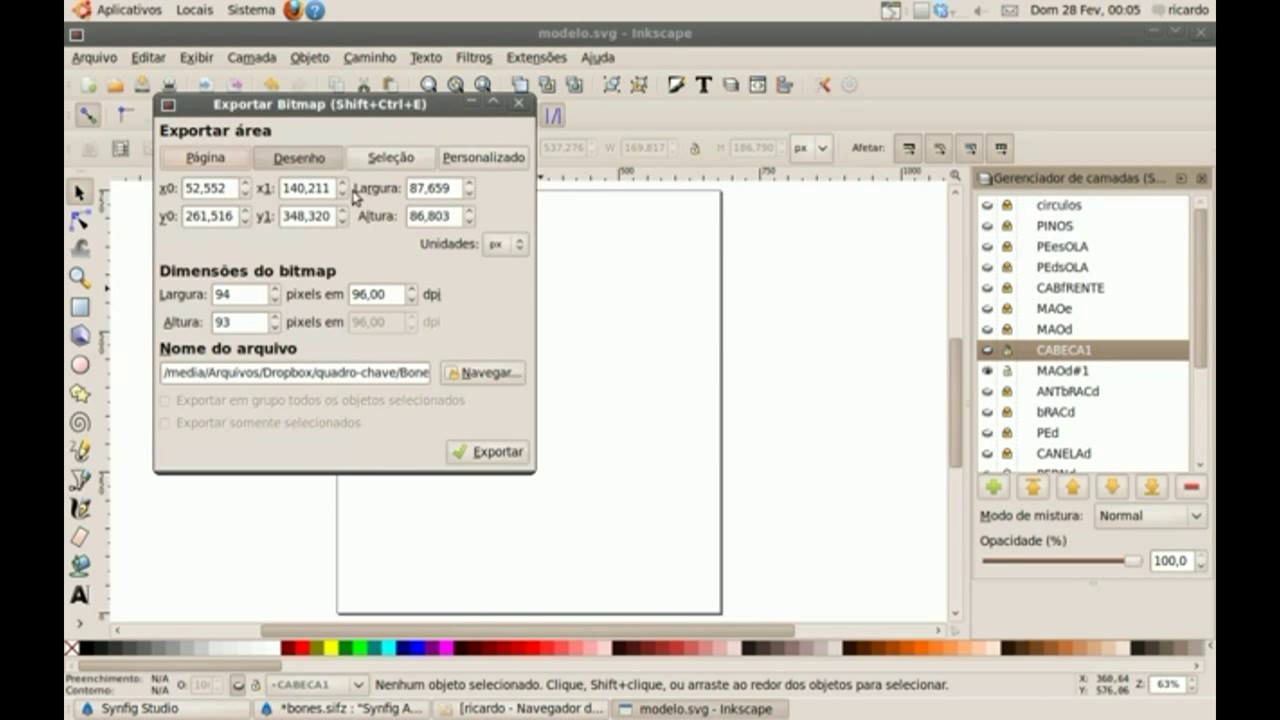
left_click(224, 160)
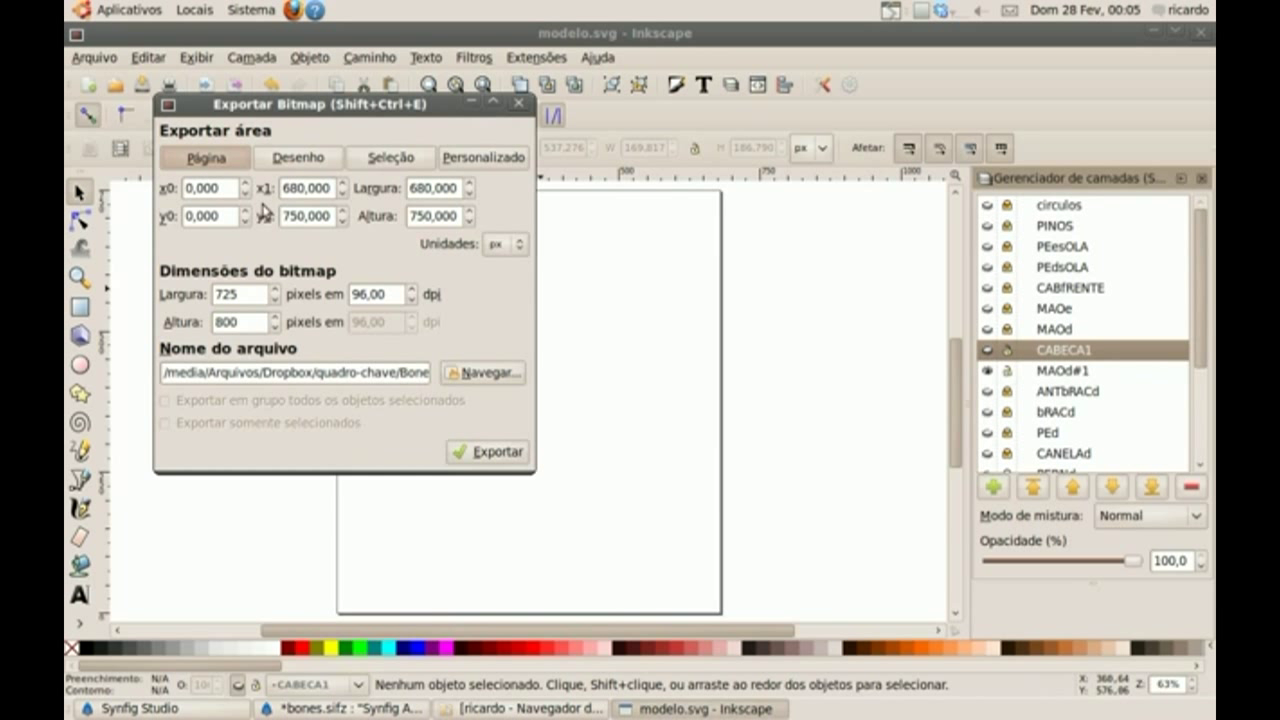
left_click(519, 103)
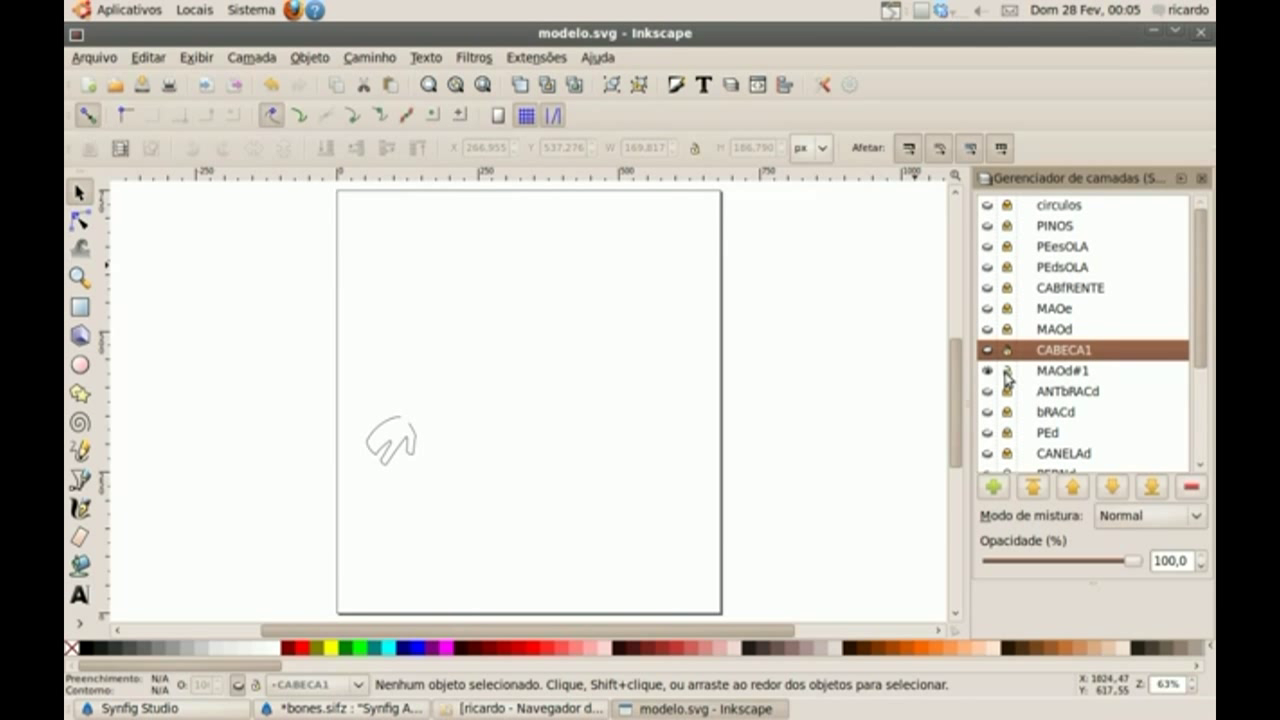
left_click(987, 371)
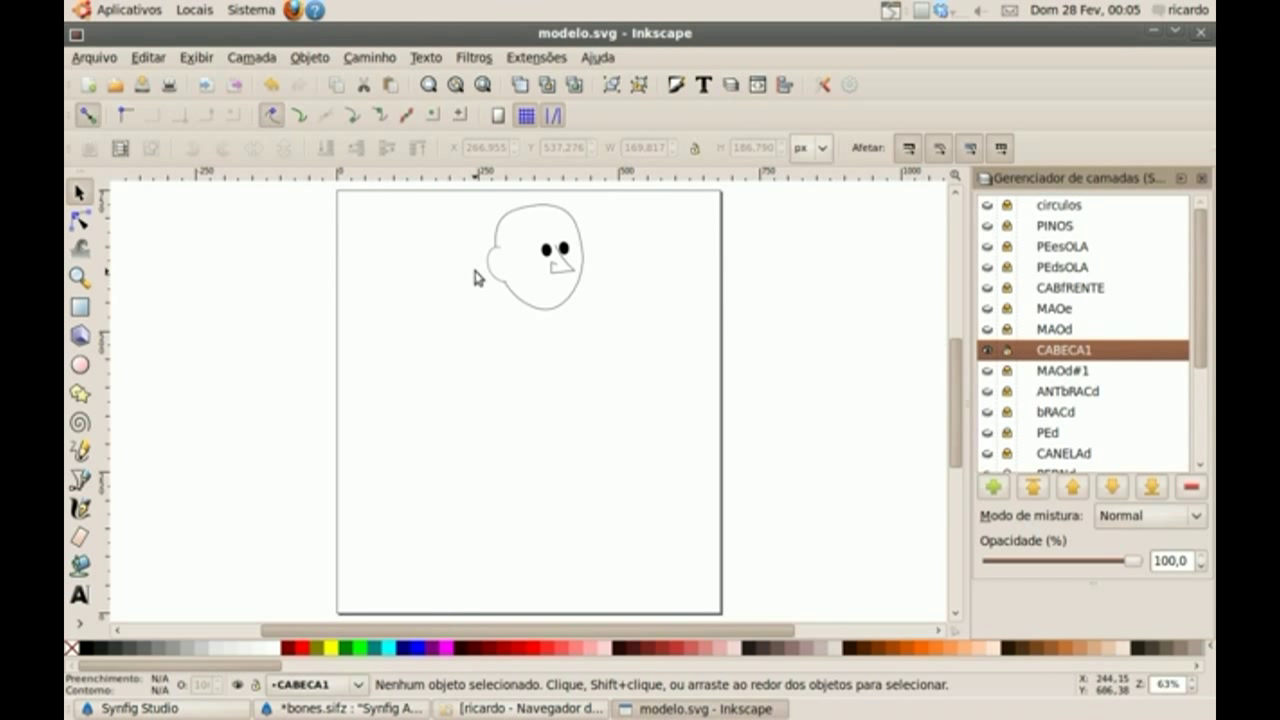
Cancel the Open Clip Art import and reapply the full 680 × 750 page export area
left_click(100, 59)
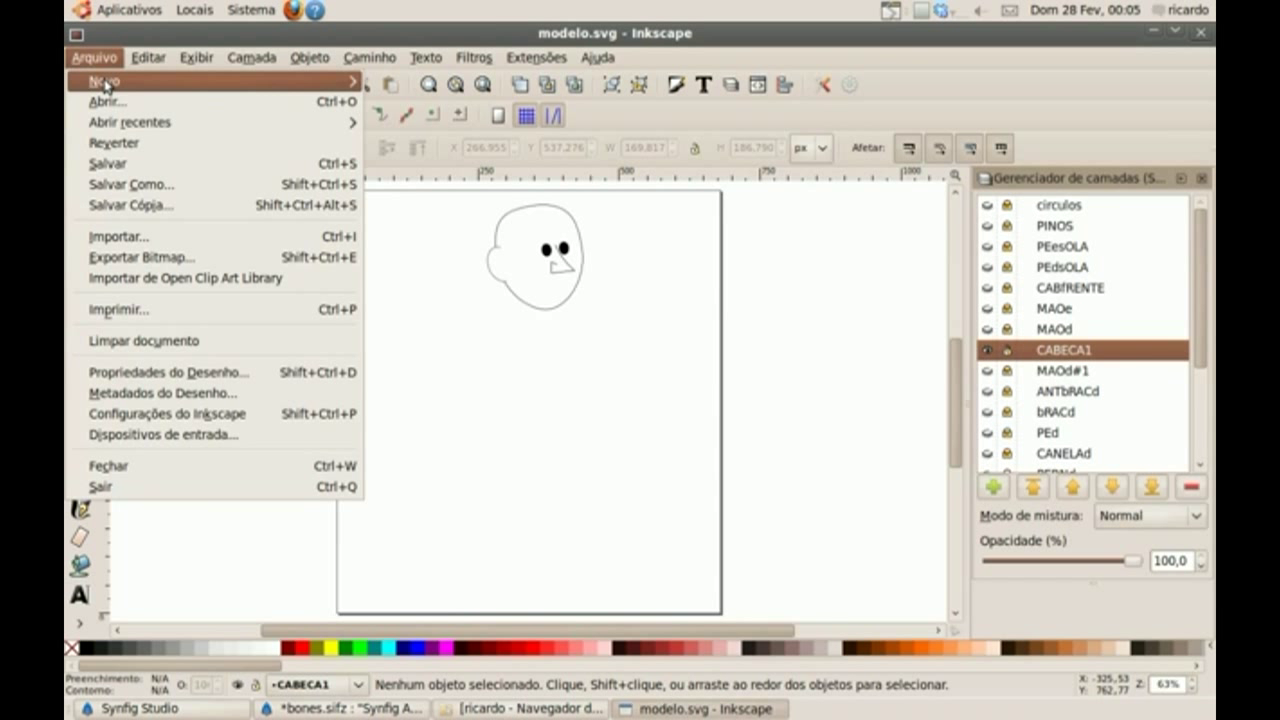
left_click(140, 278)
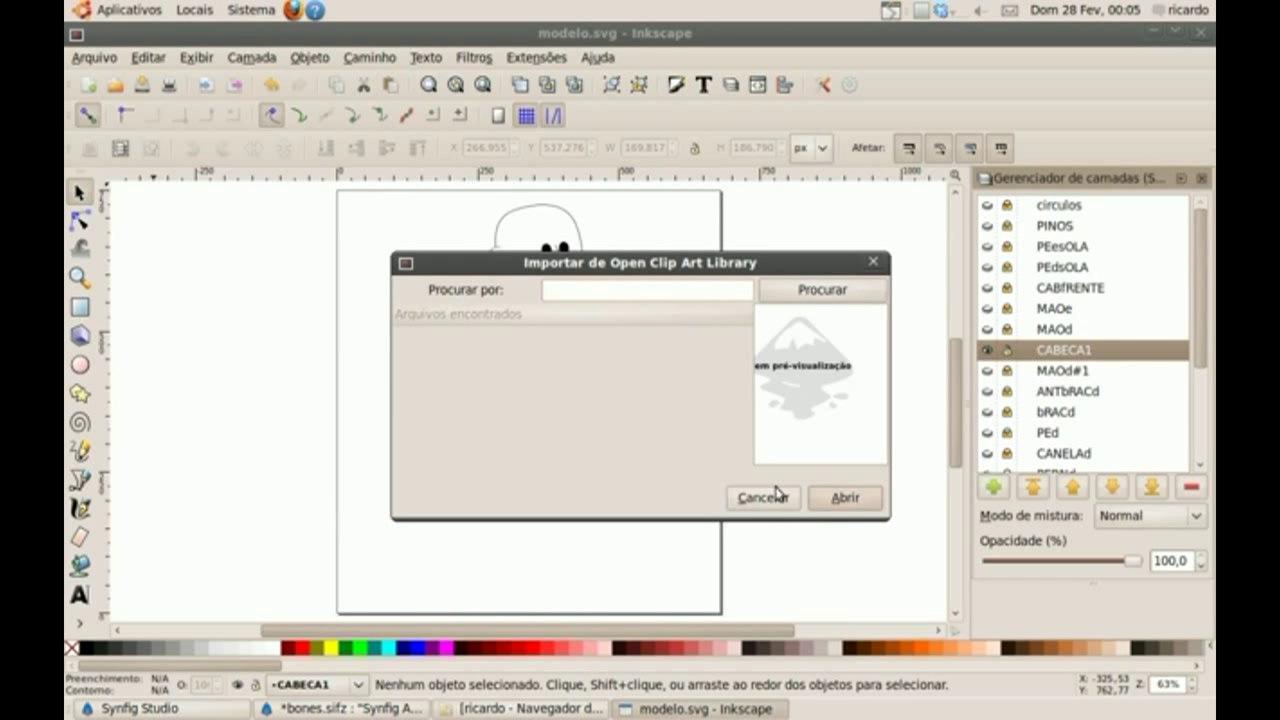
left_click(763, 497)
left_click(100, 58)
left_click(140, 258)
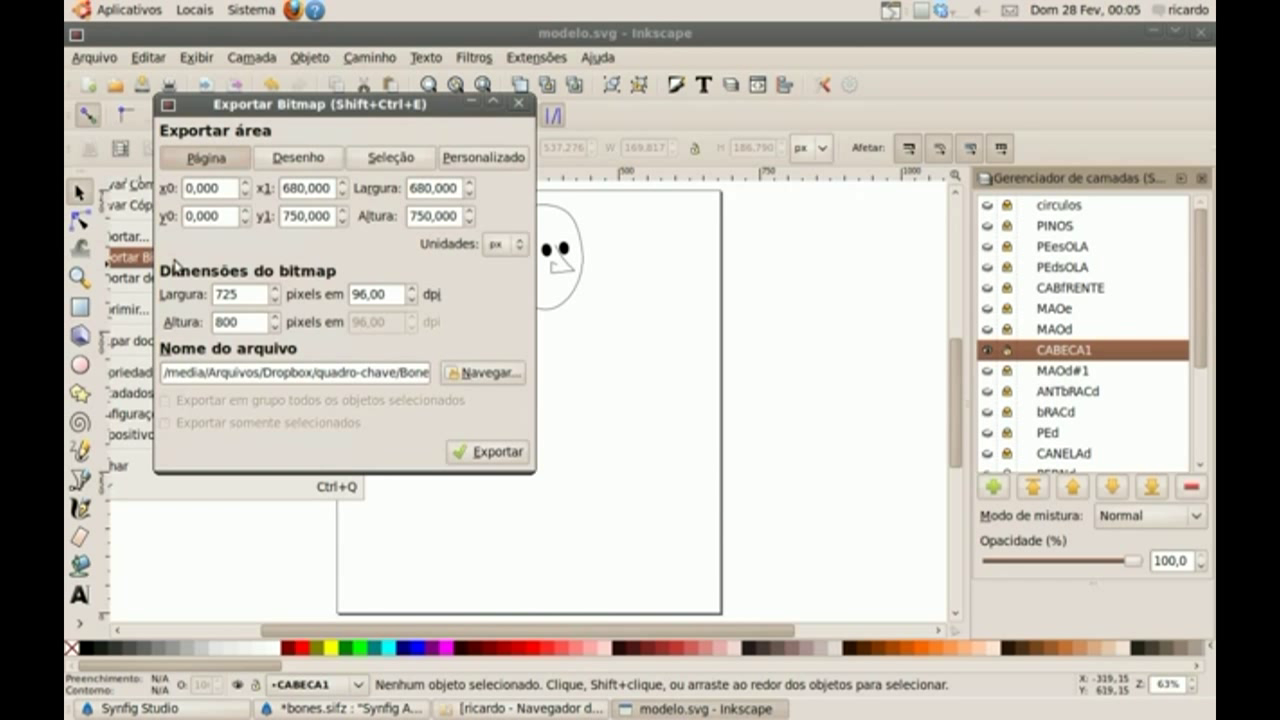
left_click(229, 161)
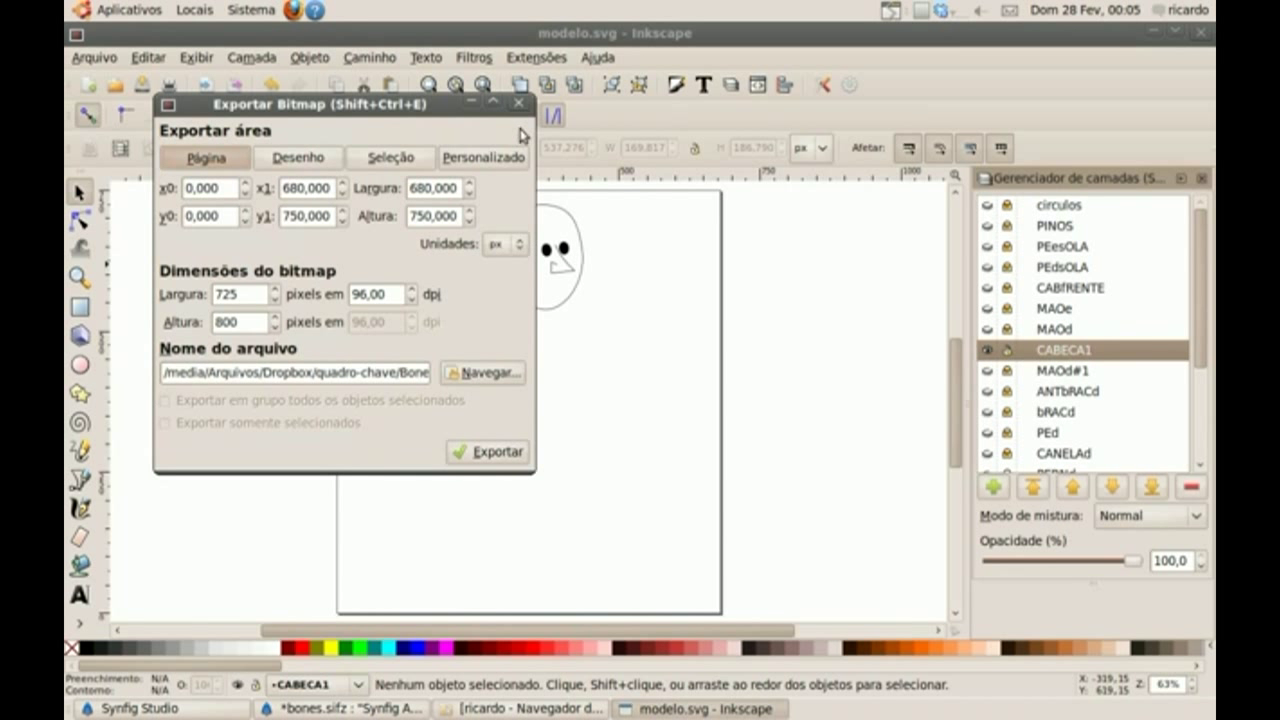
left_click(518, 103)
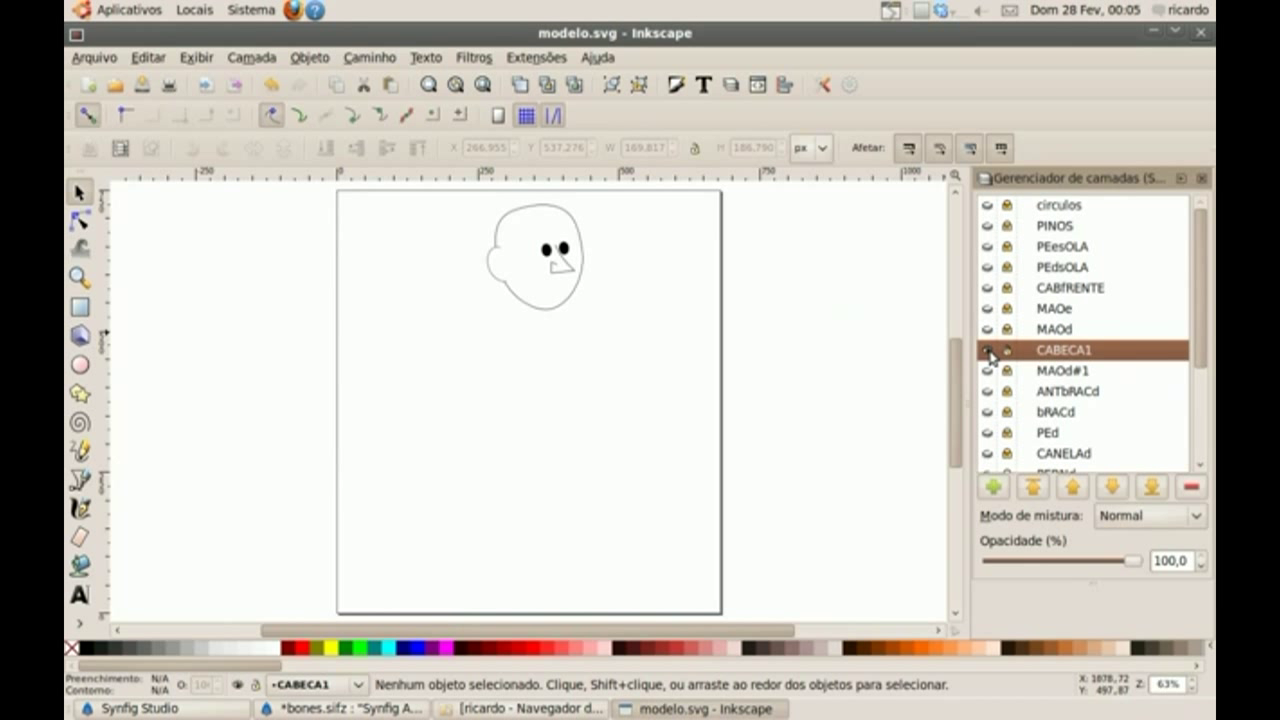
Show the MAOd and MAOe hands plus the ANTbRACd forearm and bRACd upper arm layers
left_click(988, 350)
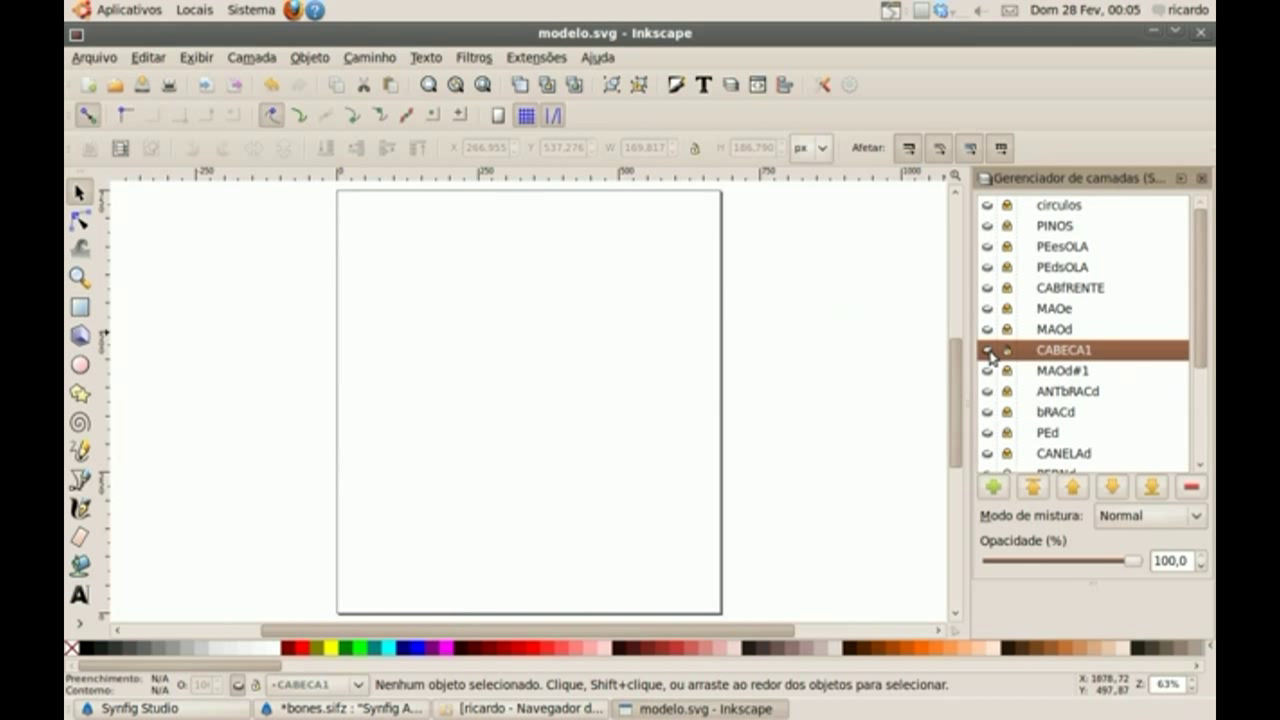
left_click(988, 350)
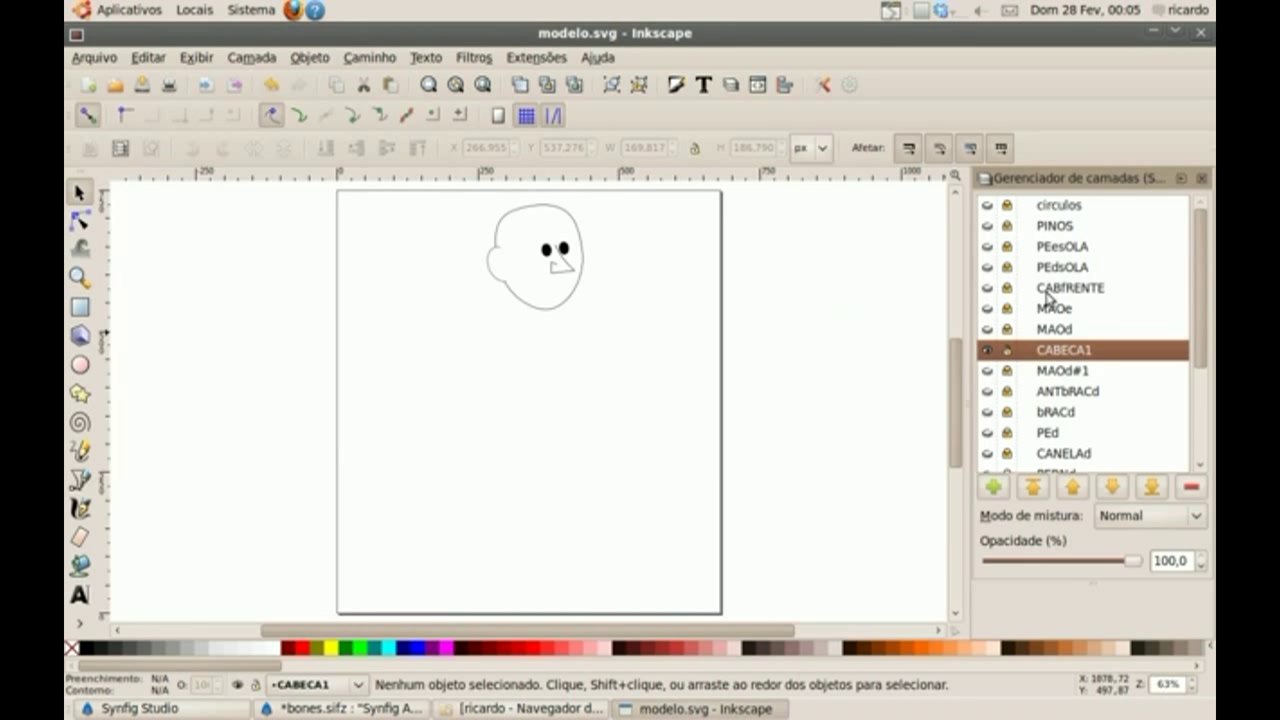
left_click(987, 330)
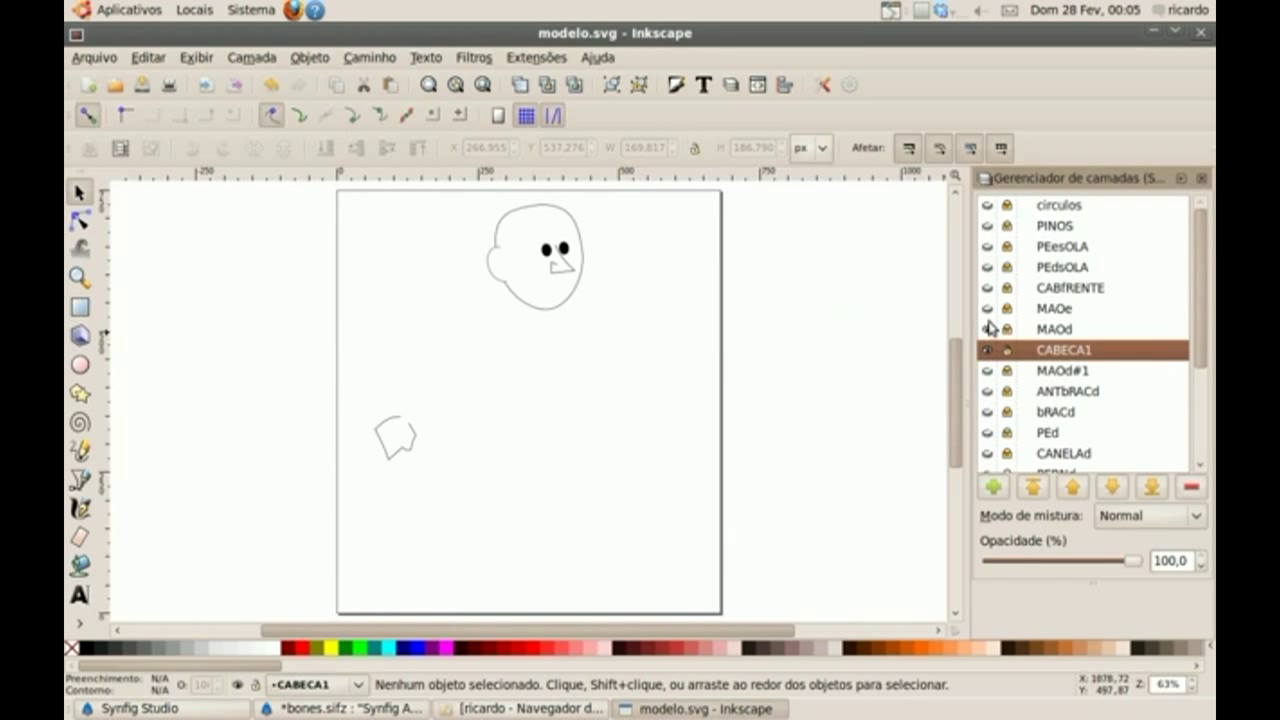
left_click(987, 309)
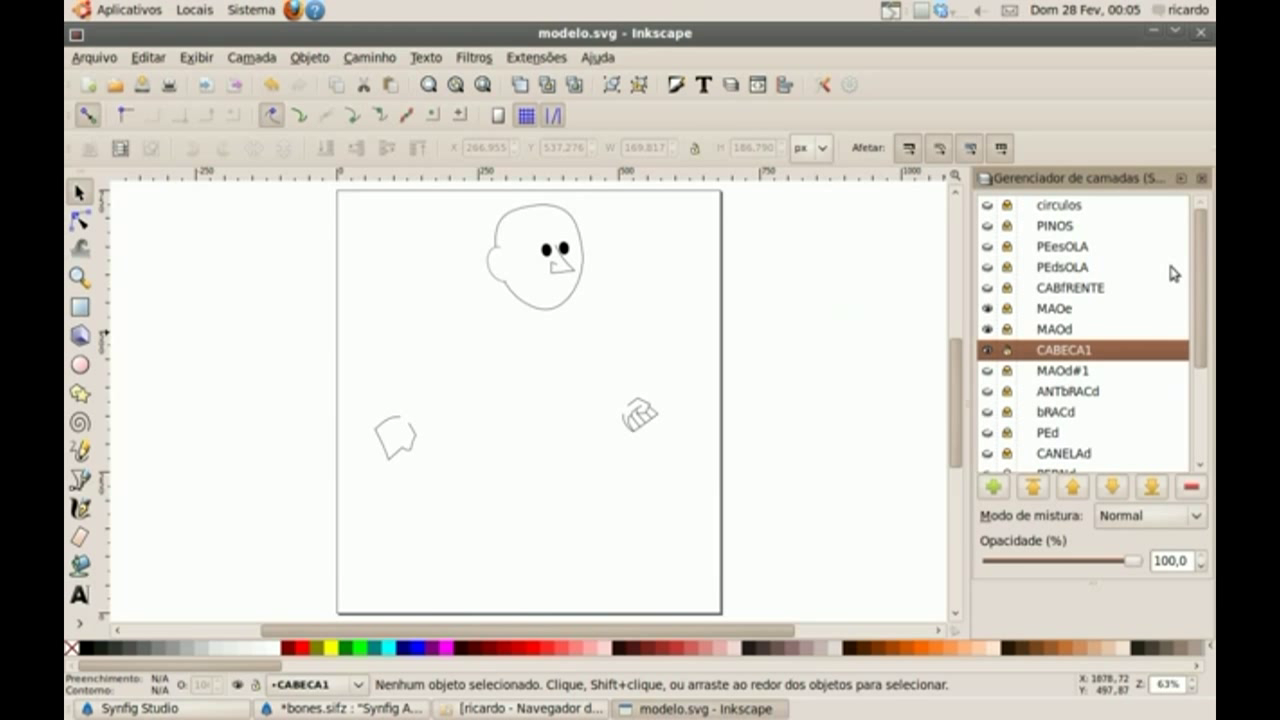
left_click_drag(1199, 274, 1201, 331)
left_click(987, 271)
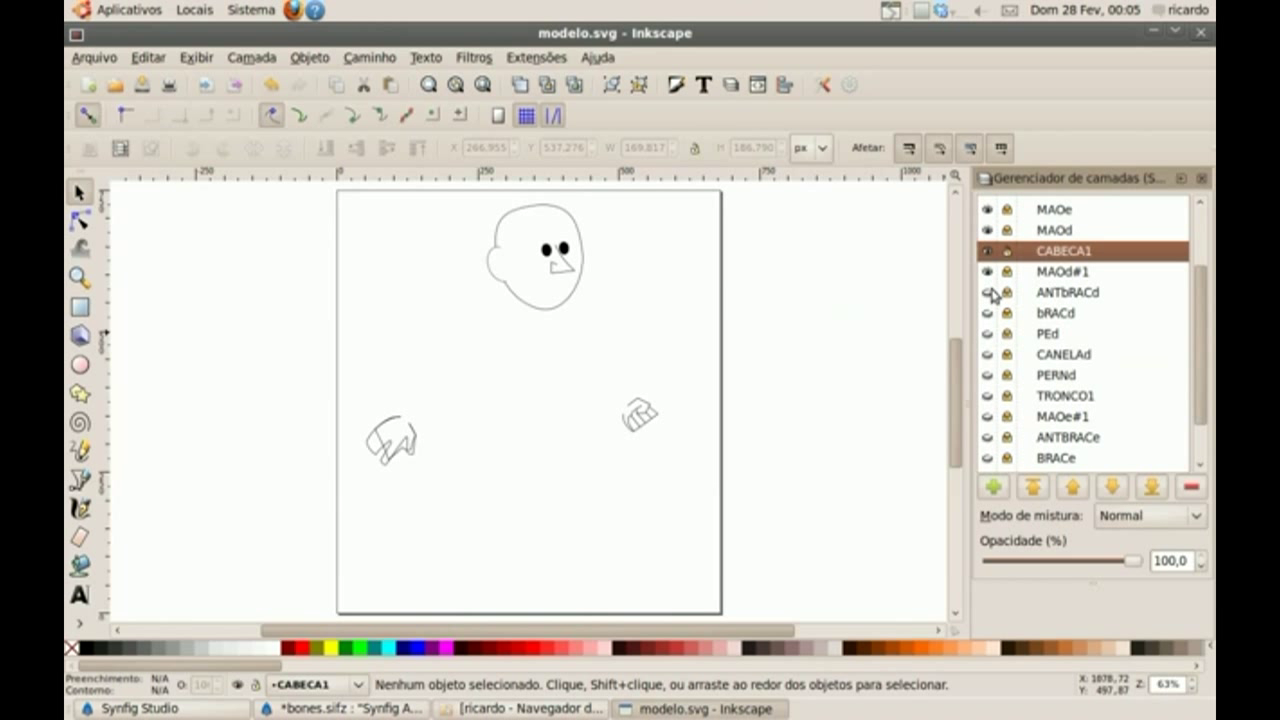
left_click(987, 313)
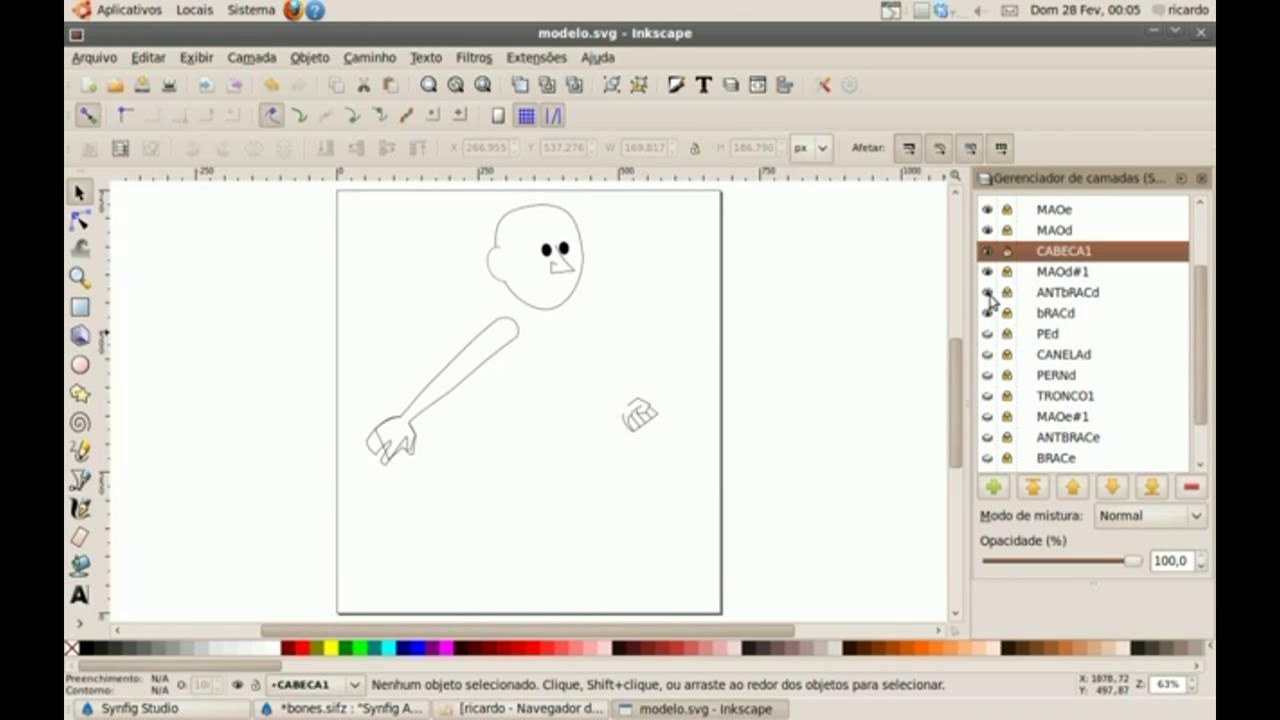
left_click(987, 272)
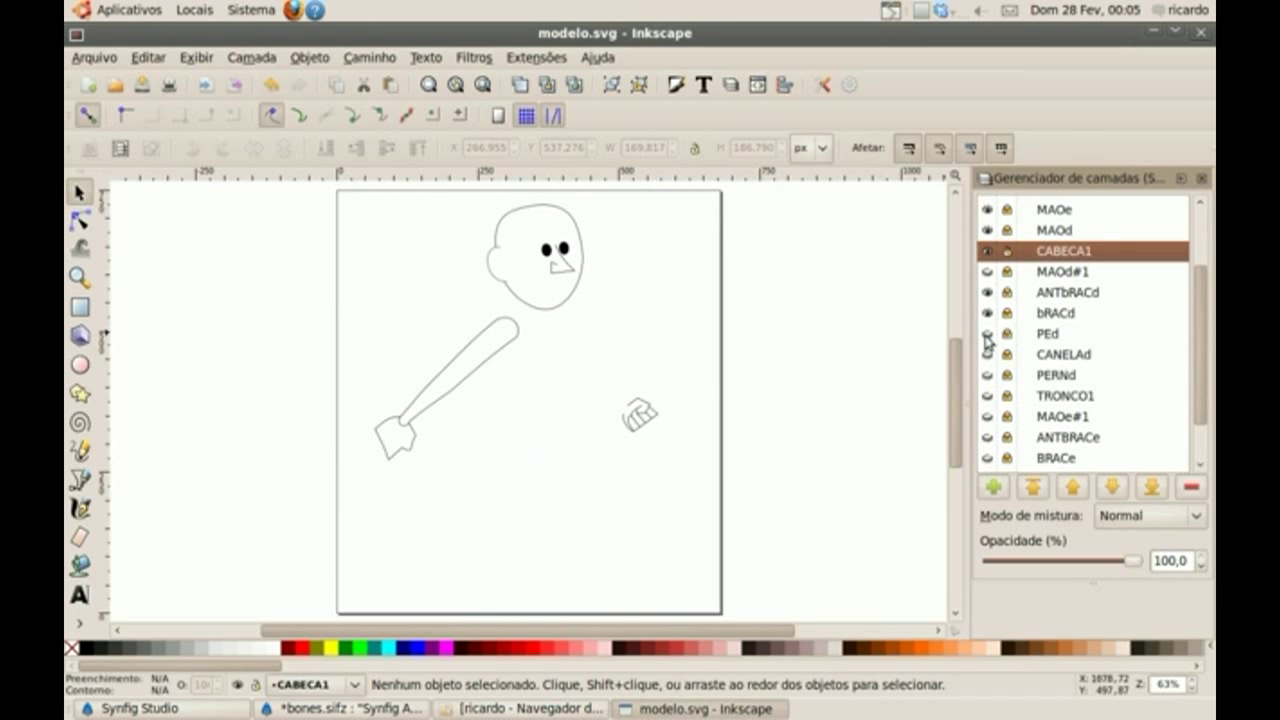
Show the leg, torso, left forearm, hand, BRACe arm and remaining foot layers
left_click(987, 354)
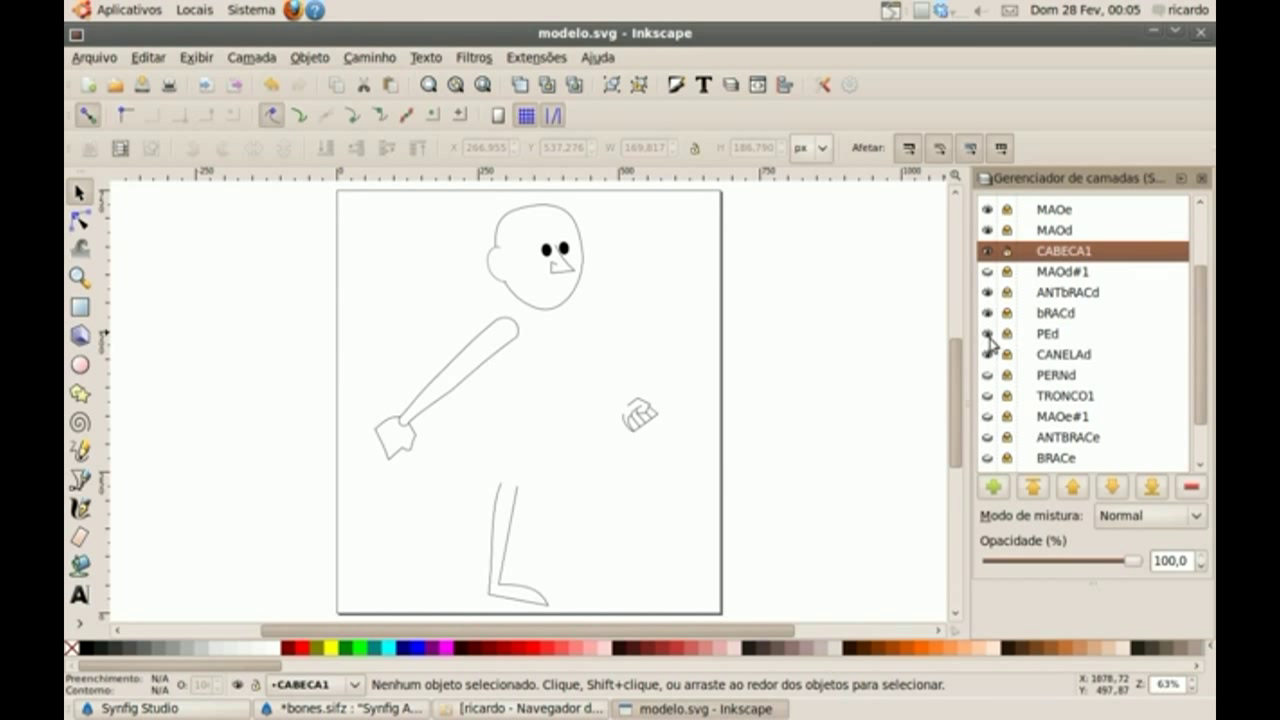
left_click(987, 375)
left_click(987, 416)
left_click(987, 437)
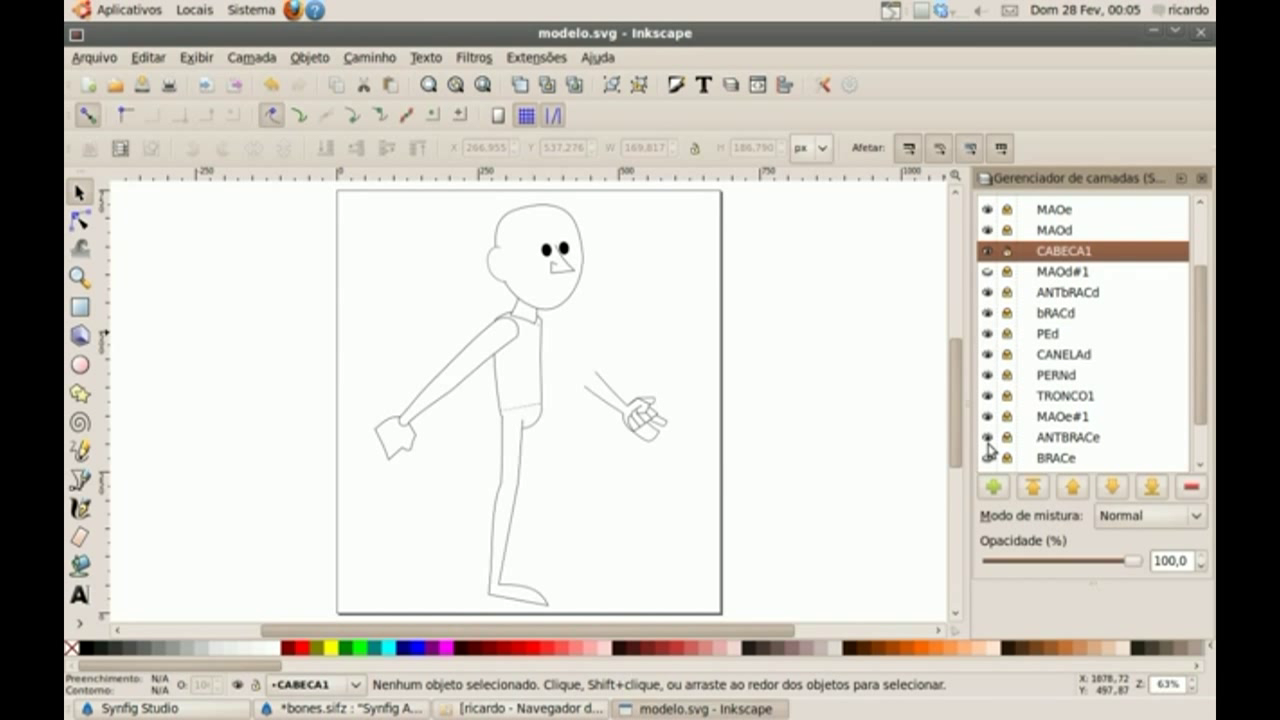
left_click(987, 458)
scroll(1202, 440, "down", 1)
left_click(987, 420)
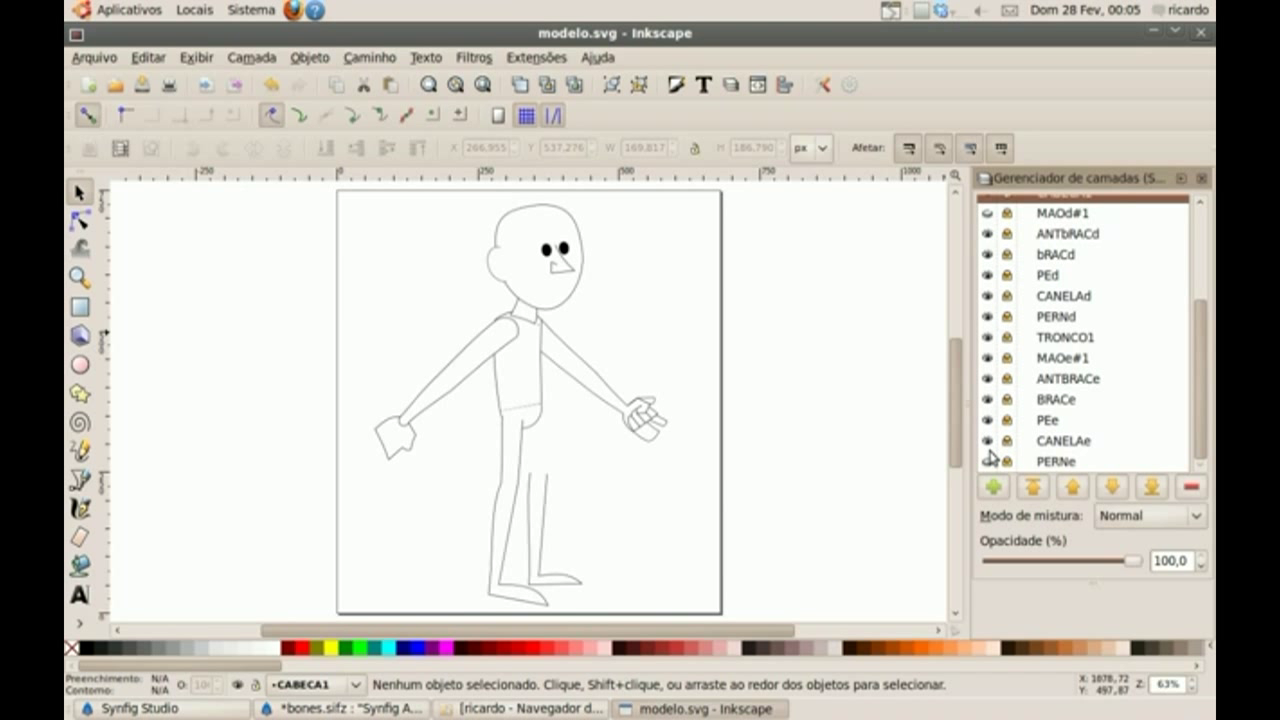
left_click(988, 462)
Hide the MAOe#1 hand in Inkscape, then open bones.sifz from Synfig's recent files
left_click(987, 358)
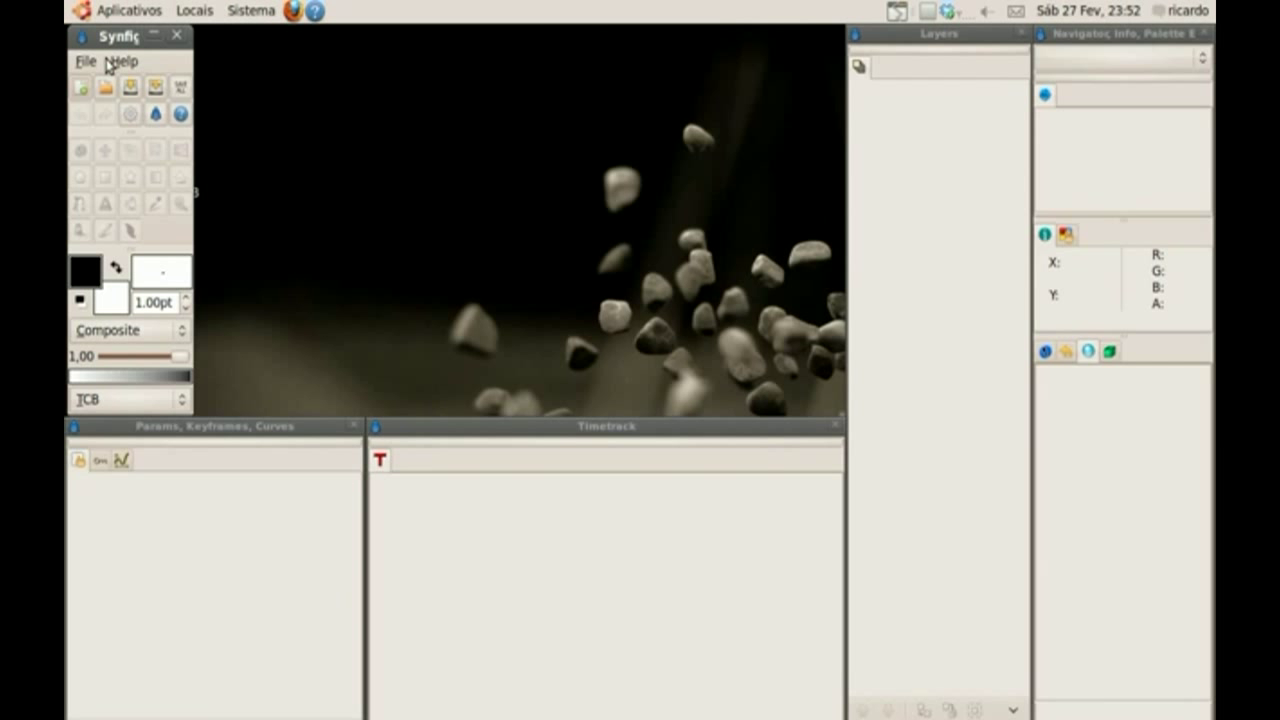
left_click(95, 65)
mouse_move(130, 130)
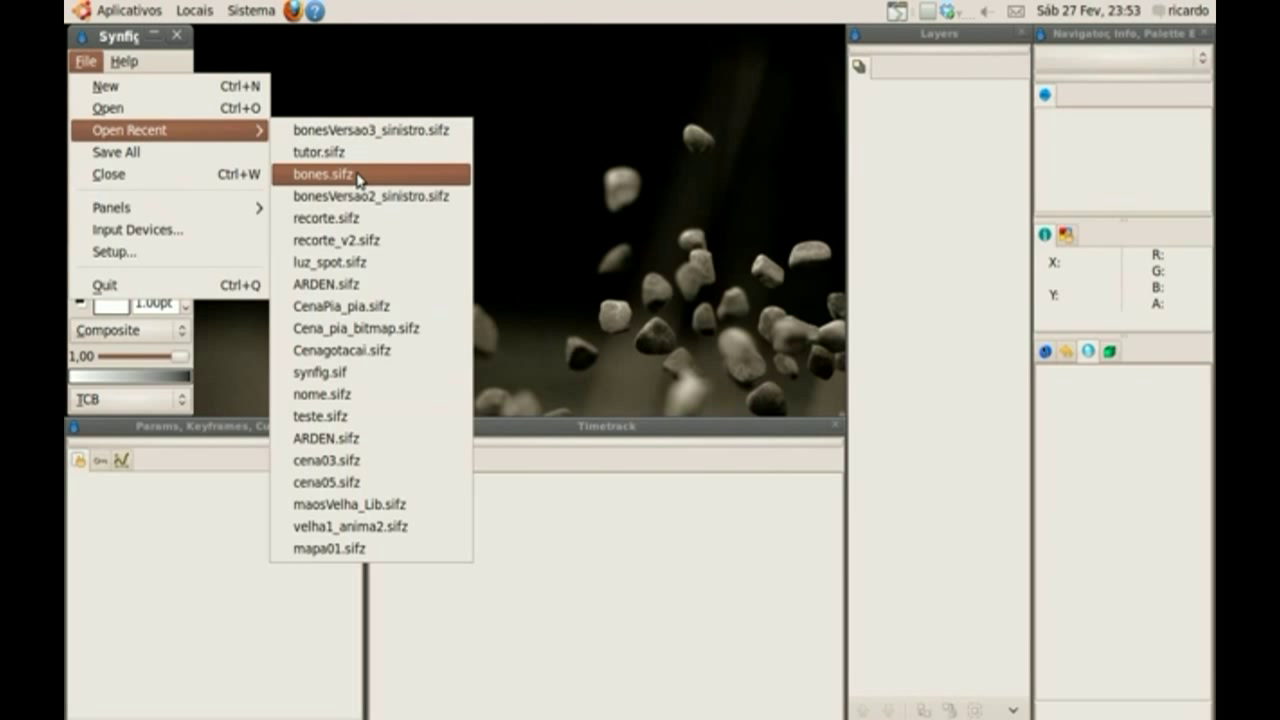
left_click(357, 175)
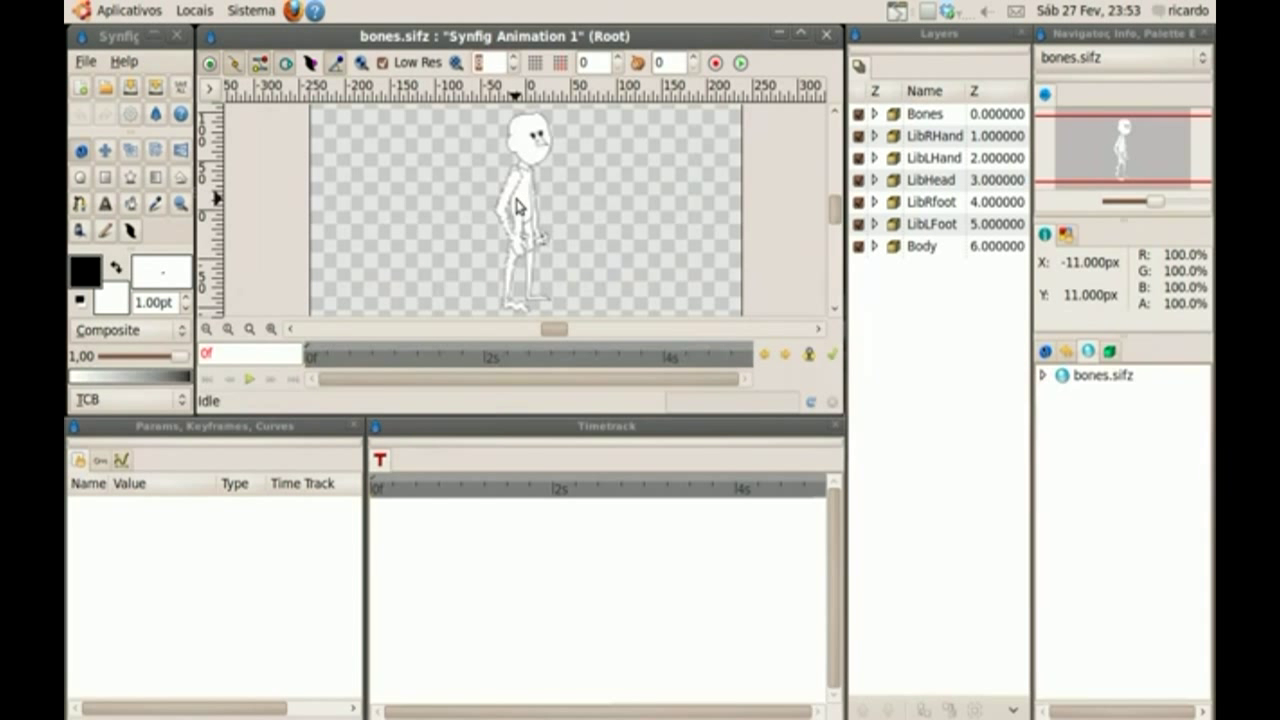
Turn off Low Res and set the preview quality to 2
left_click(384, 63)
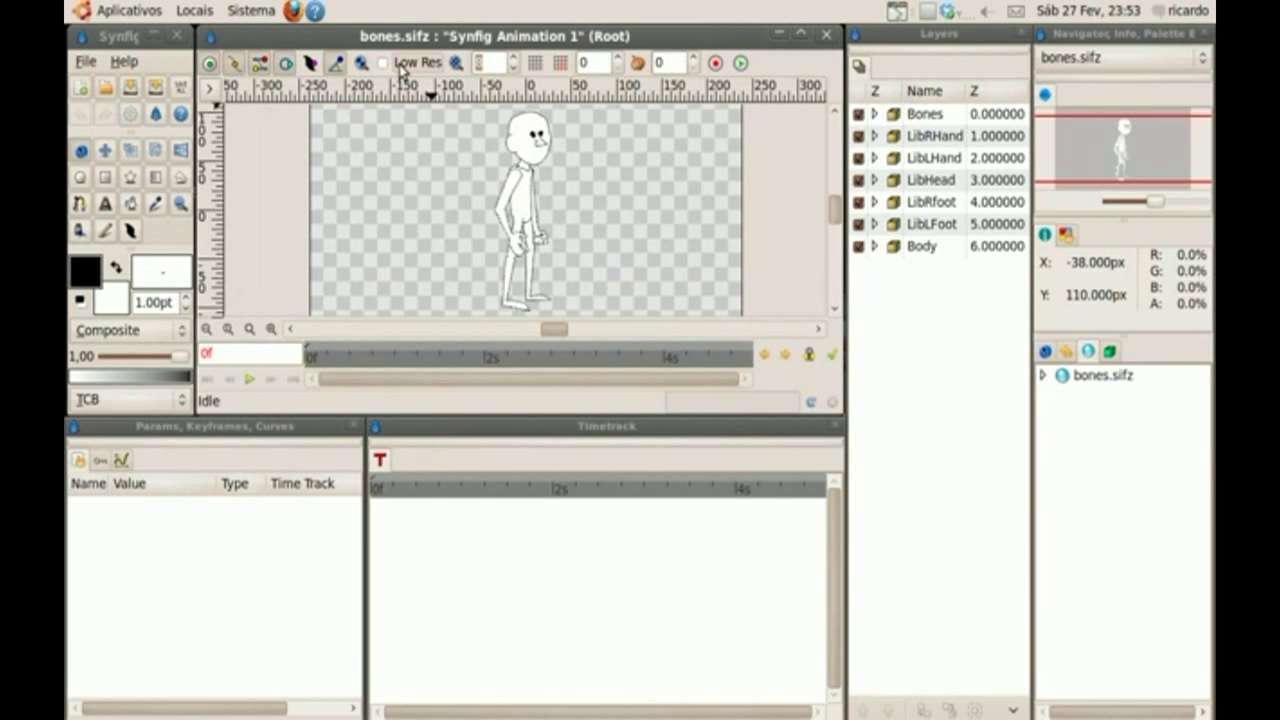
left_click(513, 68)
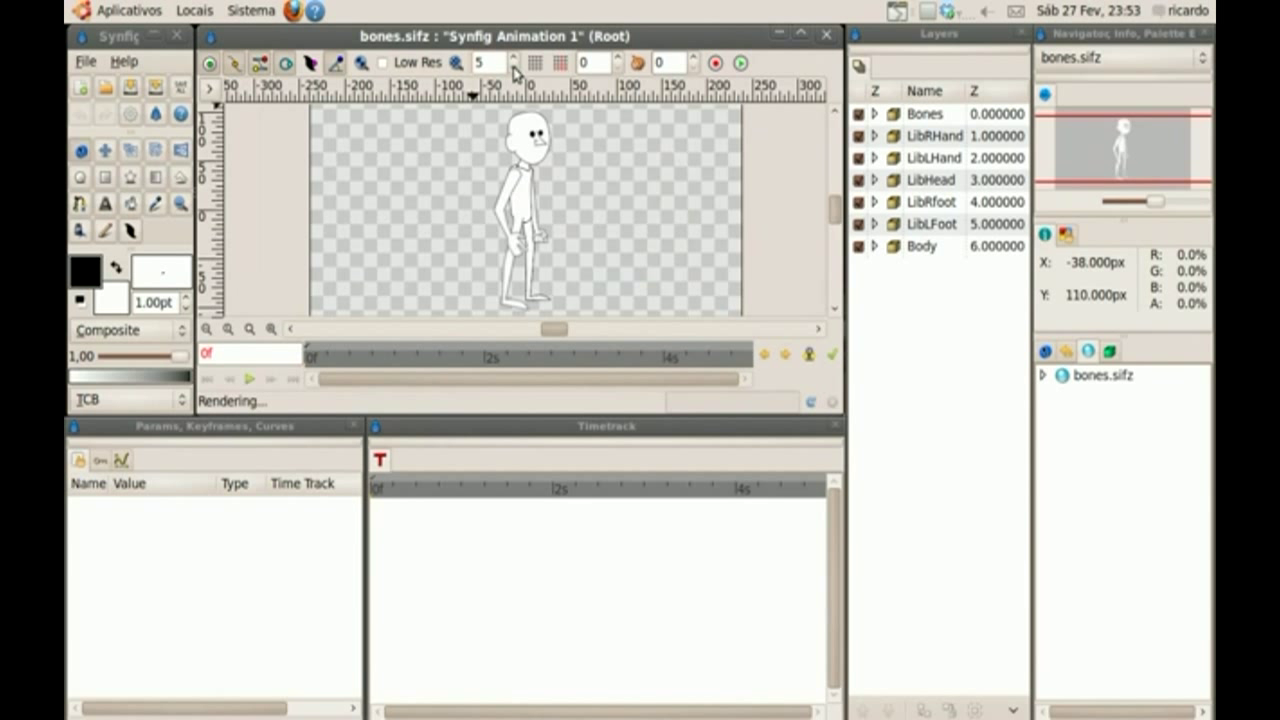
left_click(514, 68)
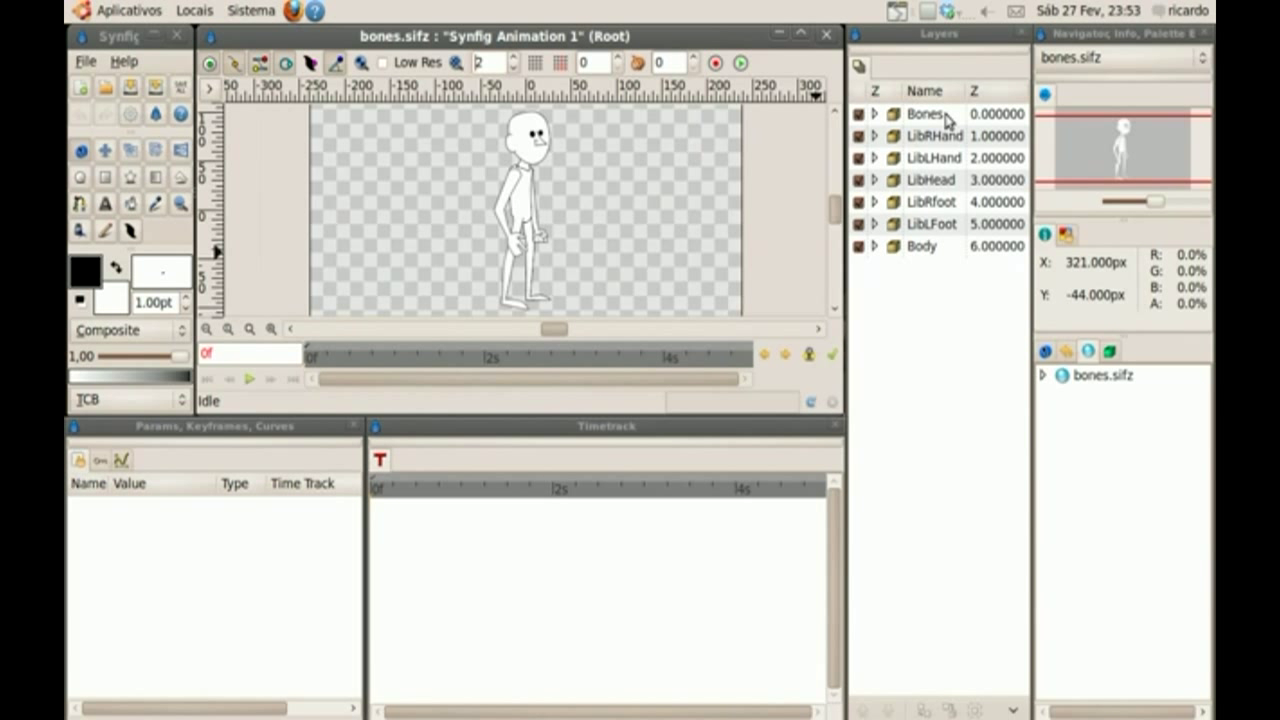
Expand the Bones group and select all of its child layers
left_click(874, 114)
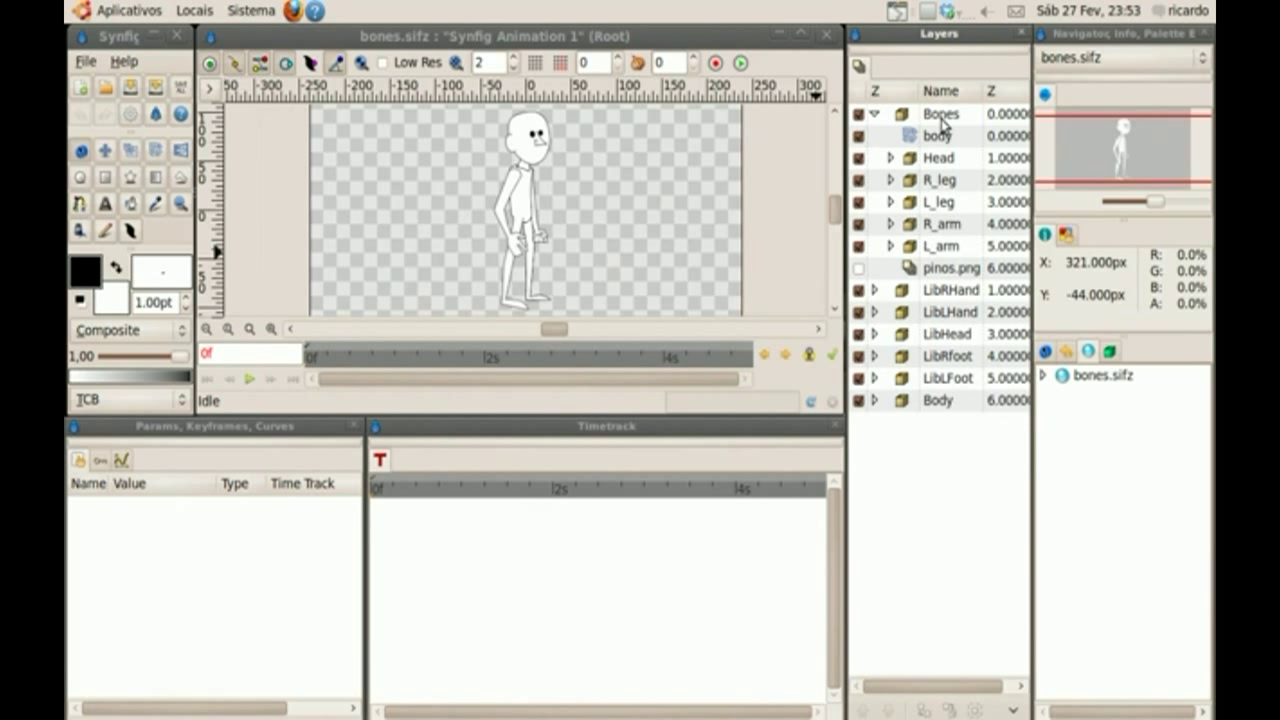
left_click(941, 120)
right_click(941, 122)
mouse_move(991, 128)
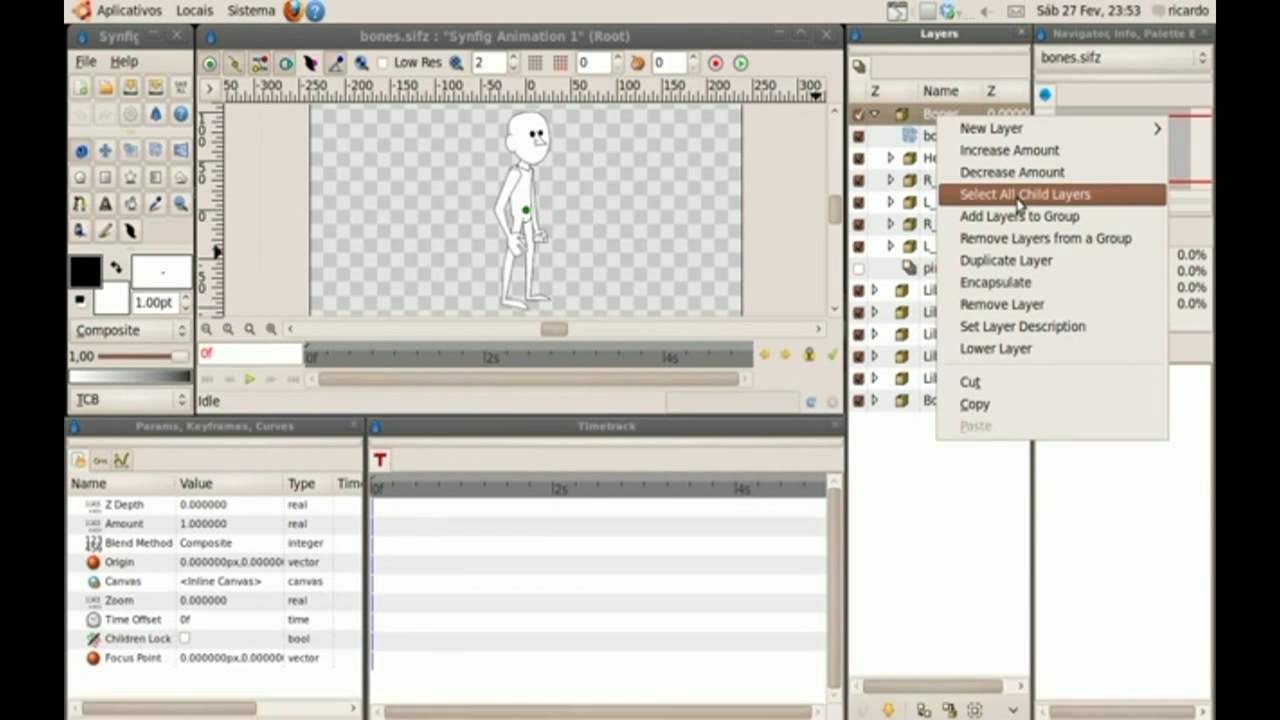
left_click(1103, 195)
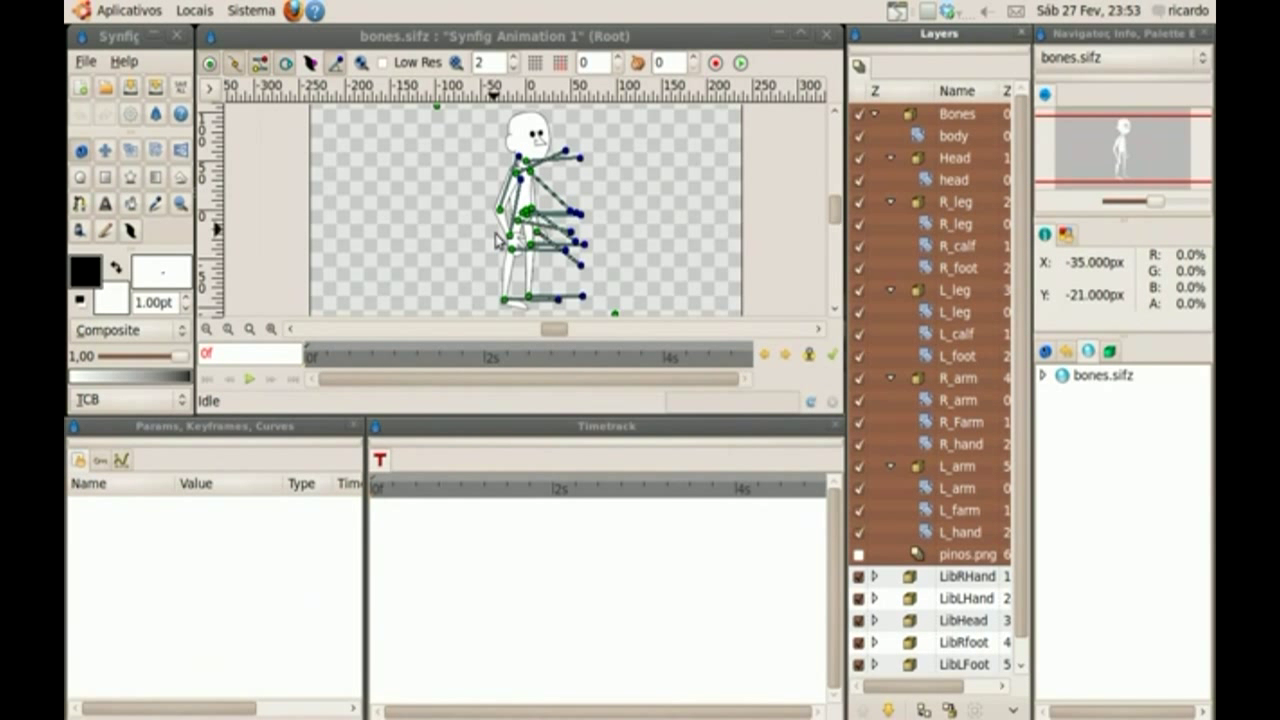
Turn on animation mode and move the foot and right hand bones into new positions
left_click(209, 64)
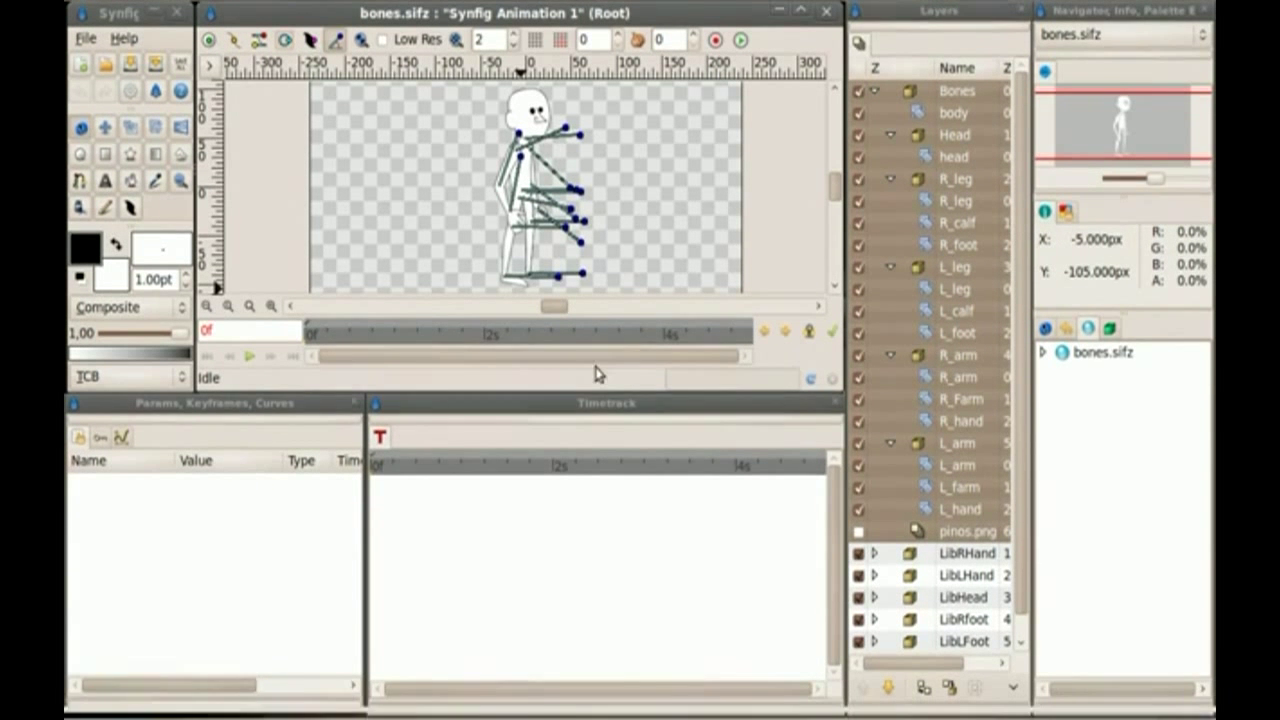
left_click(831, 356)
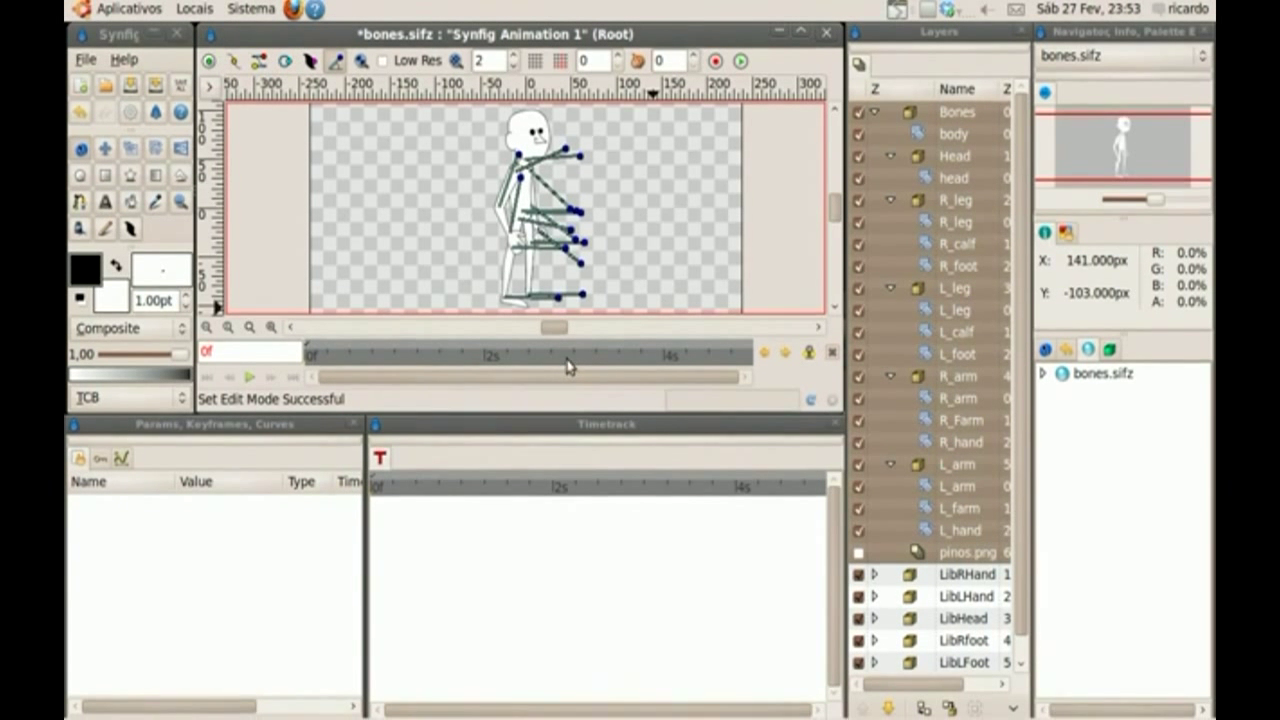
left_click_drag(559, 299, 548, 322)
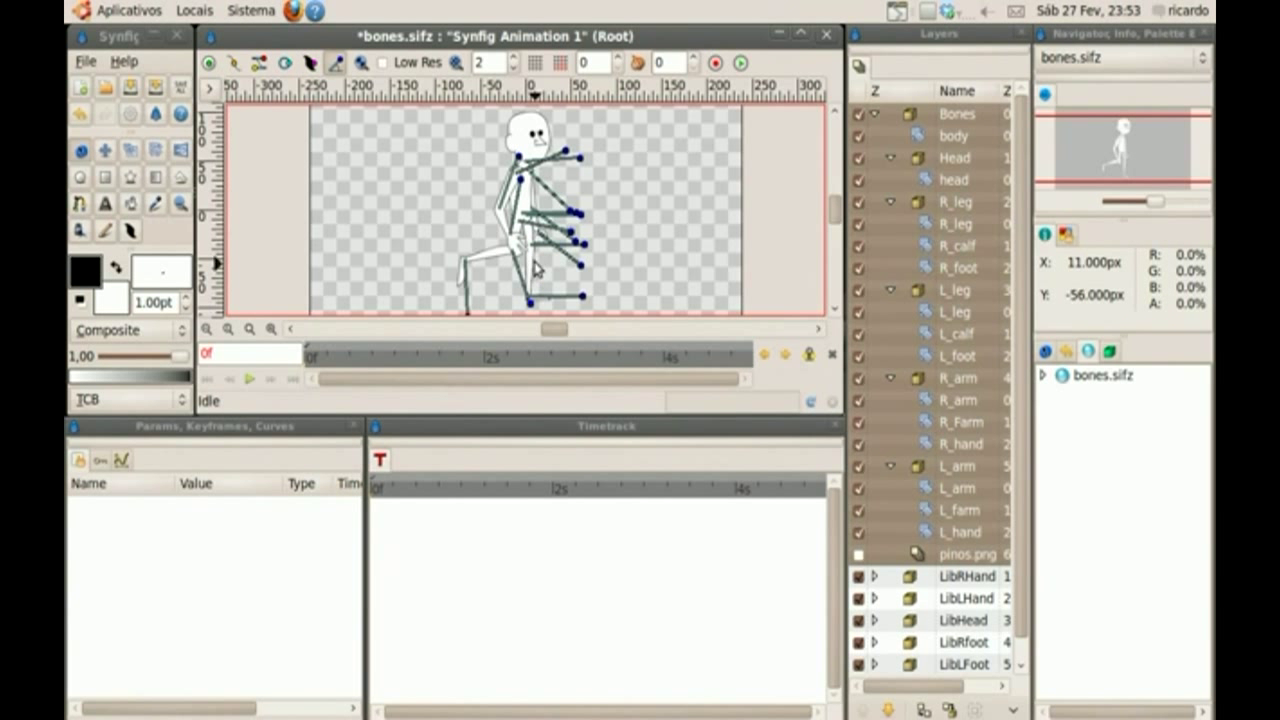
mouse_move(527, 214)
left_mouse_down()
mouse_move(549, 196)
mouse_move(538, 166)
left_mouse_up()
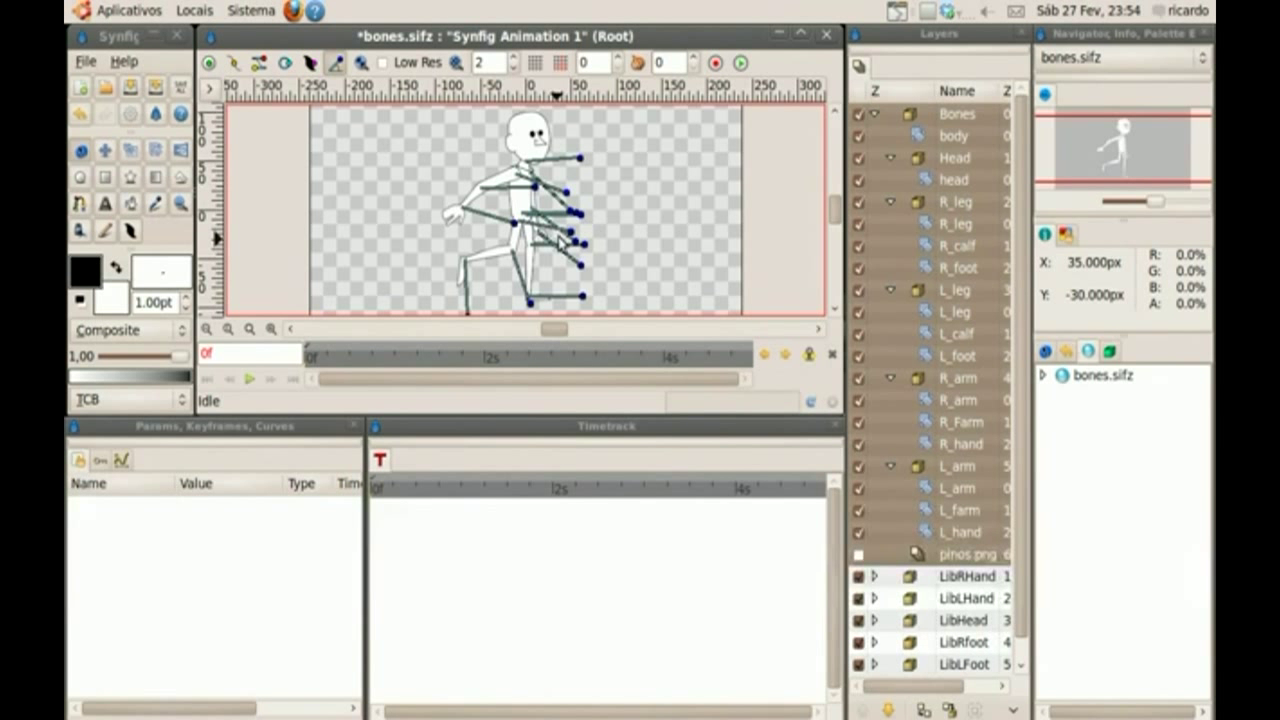
Swing the leg, arm and head bones so the figure bends into a running stride at frame 0
left_click_drag(571, 234, 559, 248)
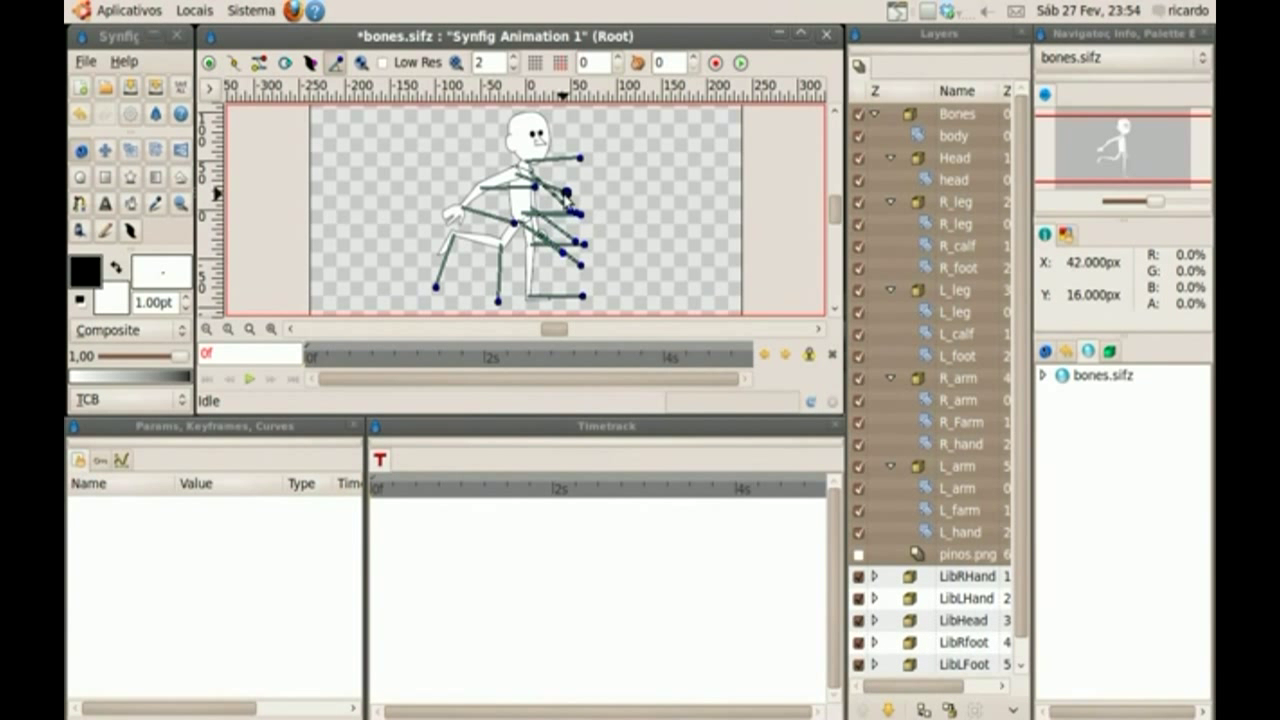
left_click_drag(557, 212, 547, 220)
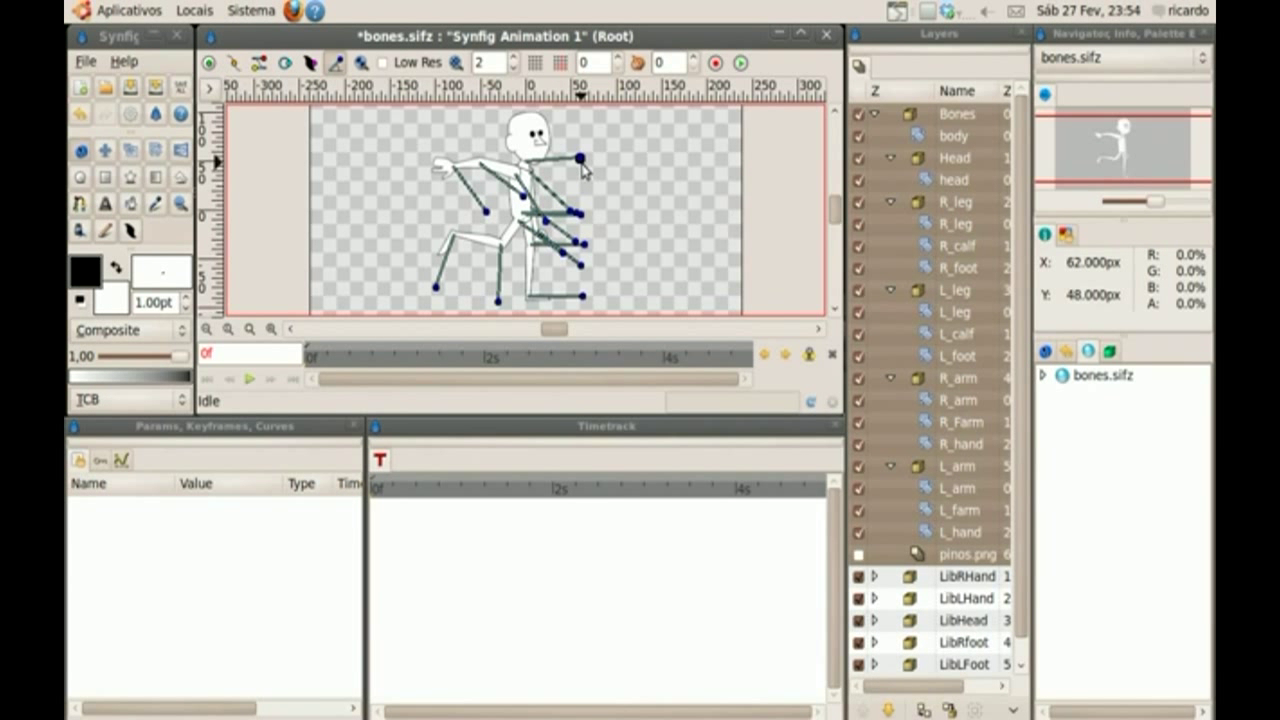
left_click_drag(580, 158, 577, 147)
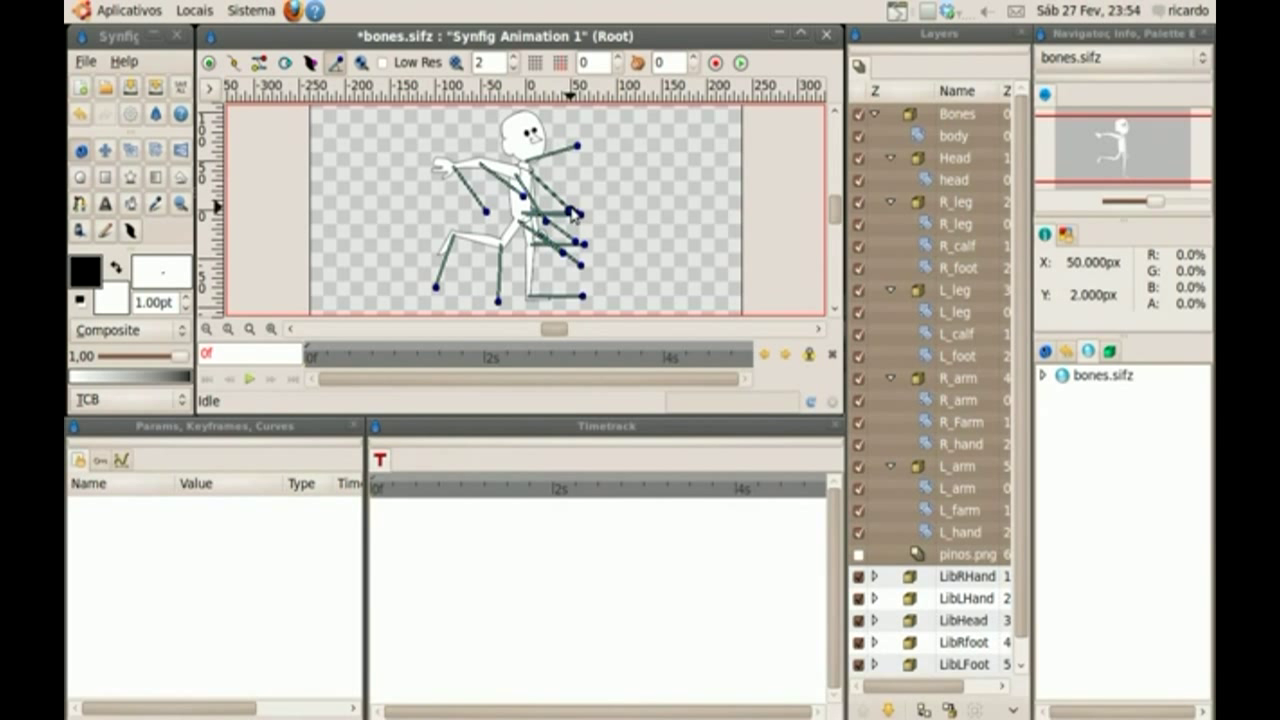
mouse_move(572, 215)
left_mouse_down()
mouse_move(600, 160)
mouse_move(629, 171)
left_mouse_up()
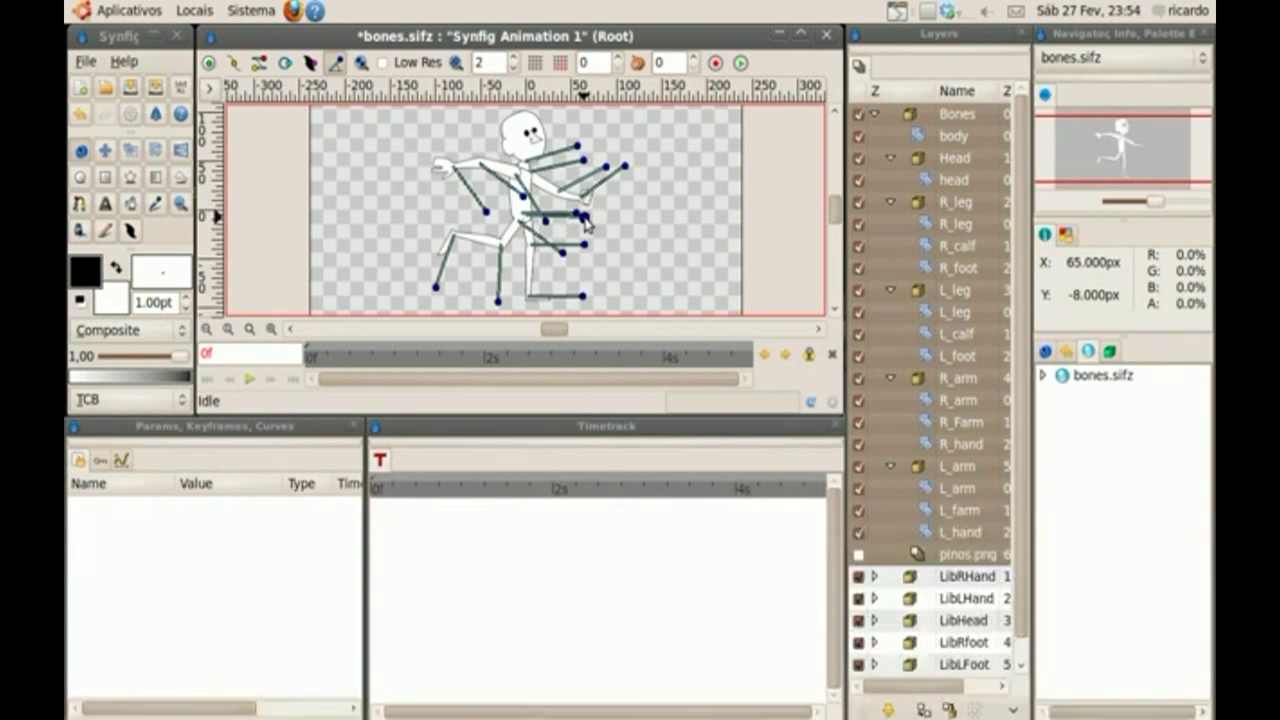
mouse_move(584, 218)
left_mouse_down()
mouse_move(566, 288)
mouse_move(600, 242)
mouse_move(548, 258)
mouse_move(604, 222)
mouse_move(598, 210)
left_mouse_up()
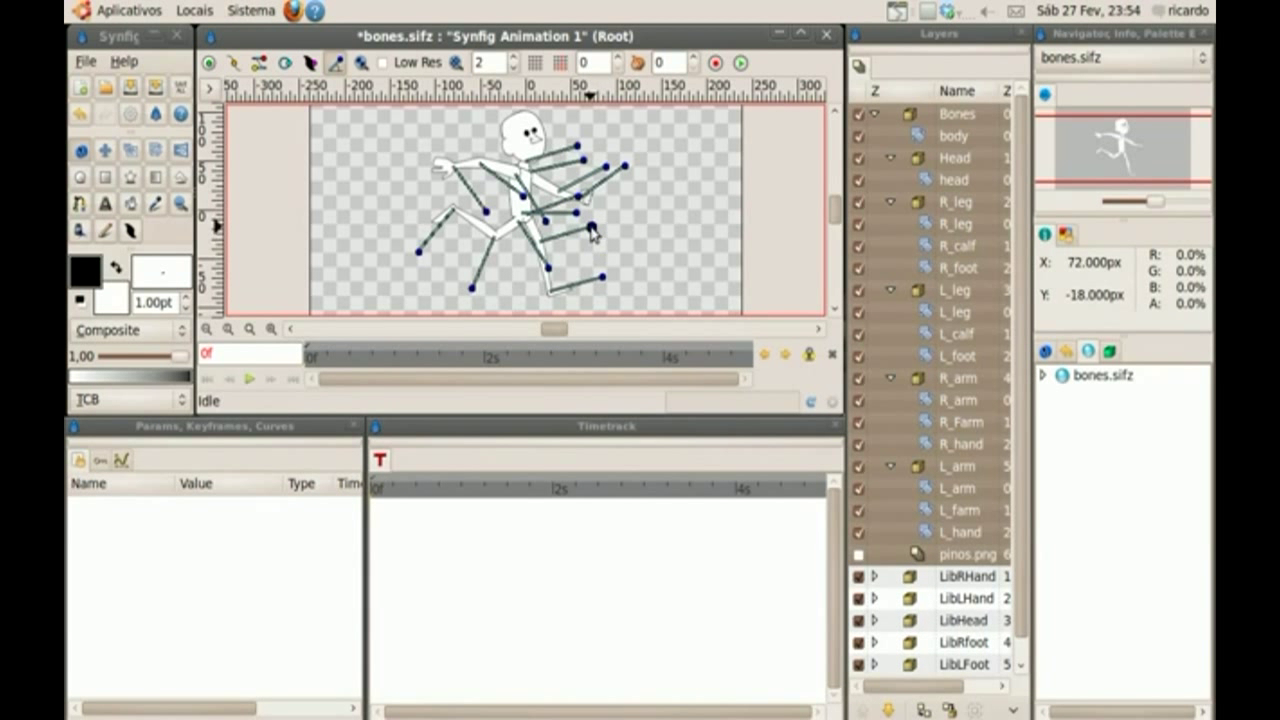
mouse_move(591, 232)
left_mouse_down()
mouse_move(583, 302)
mouse_move(567, 293)
left_mouse_up()
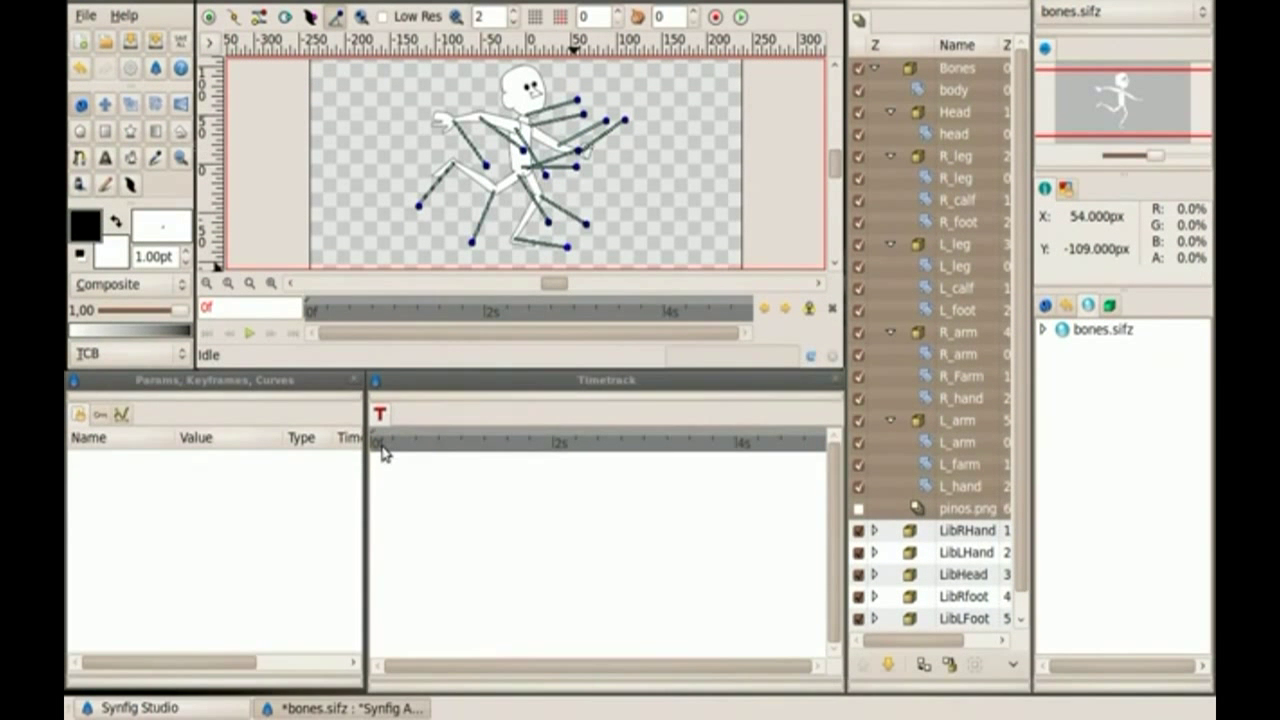
Check the keyframes list and move the time cursor to frame 6
left_click(390, 443)
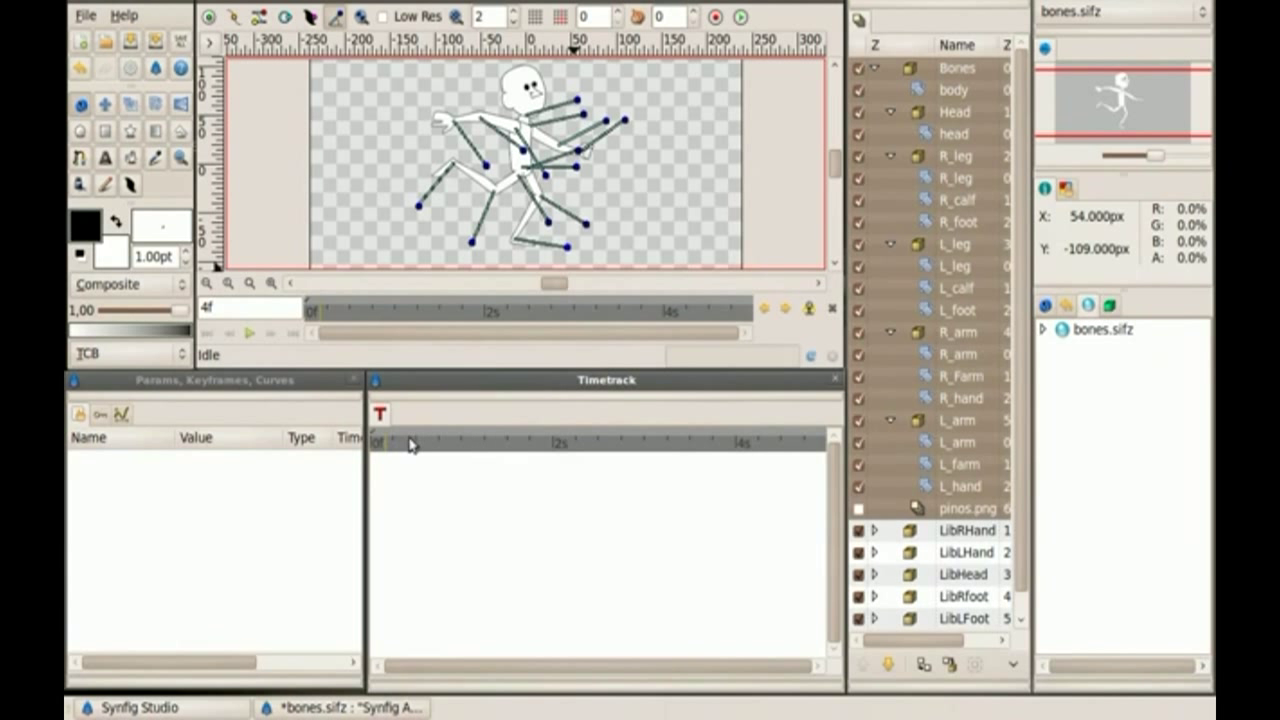
left_click_drag(378, 447, 368, 452)
left_click(100, 417)
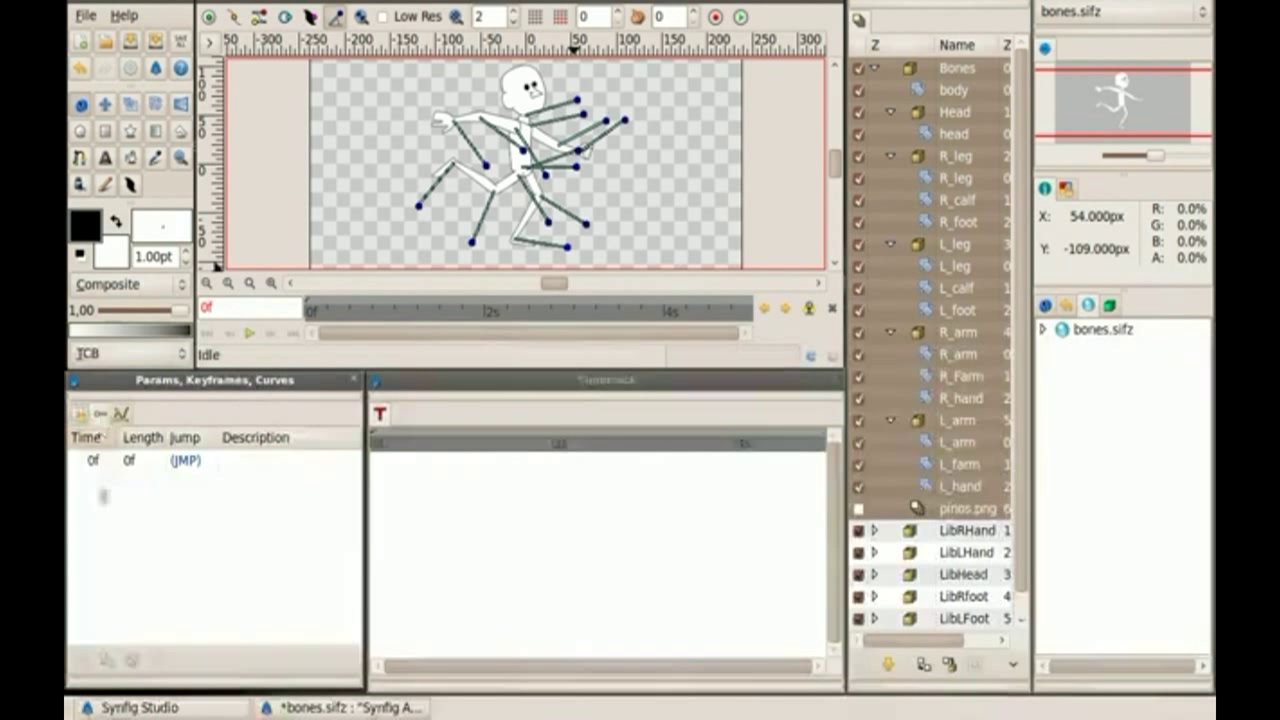
left_click(80, 416)
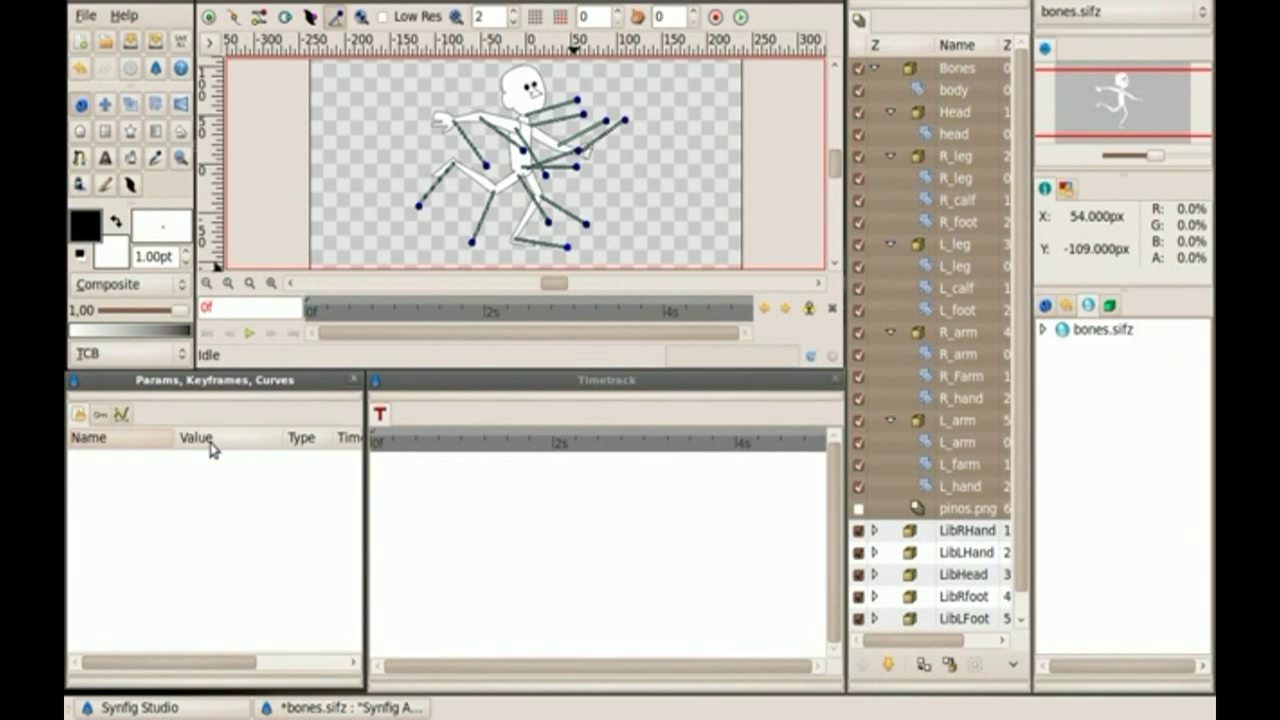
left_click(394, 447)
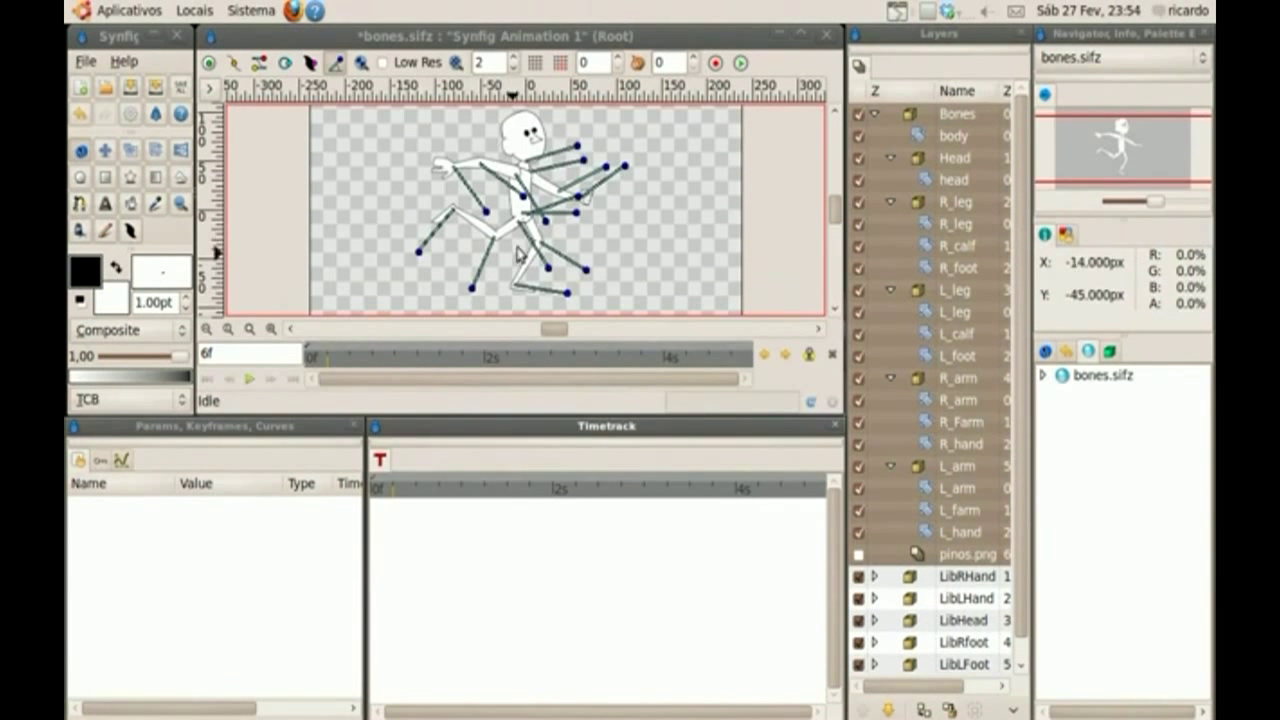
Re-pose the leg, torso and arm bones at frame 6, then return to frame 0
left_click_drag(548, 275, 498, 312)
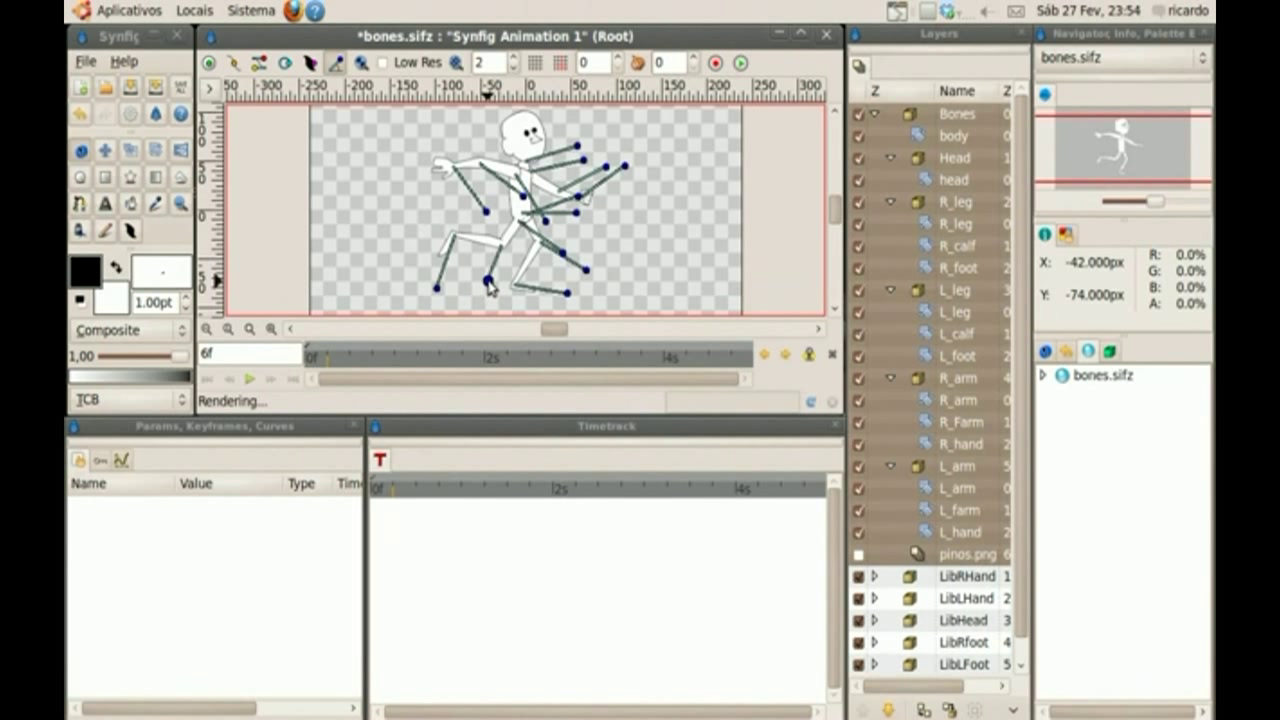
mouse_move(498, 303)
left_mouse_down()
mouse_move(430, 275)
mouse_move(409, 236)
left_mouse_up()
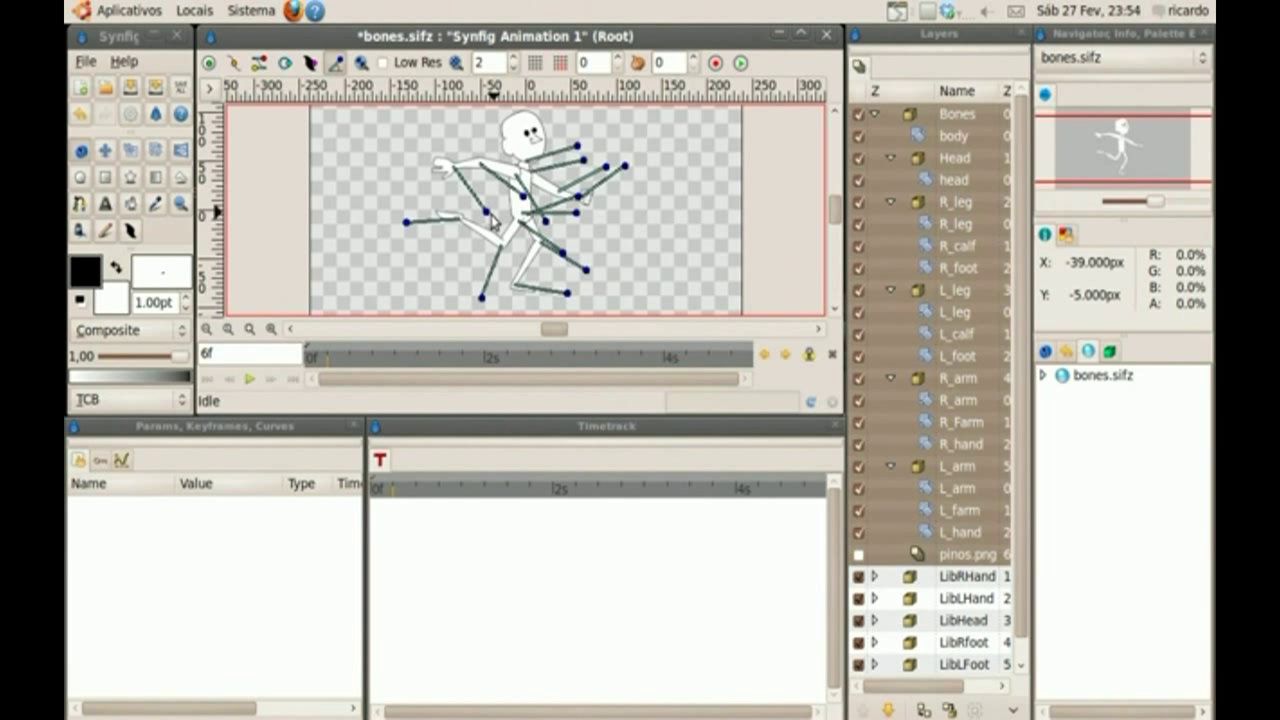
left_click_drag(522, 196, 481, 222)
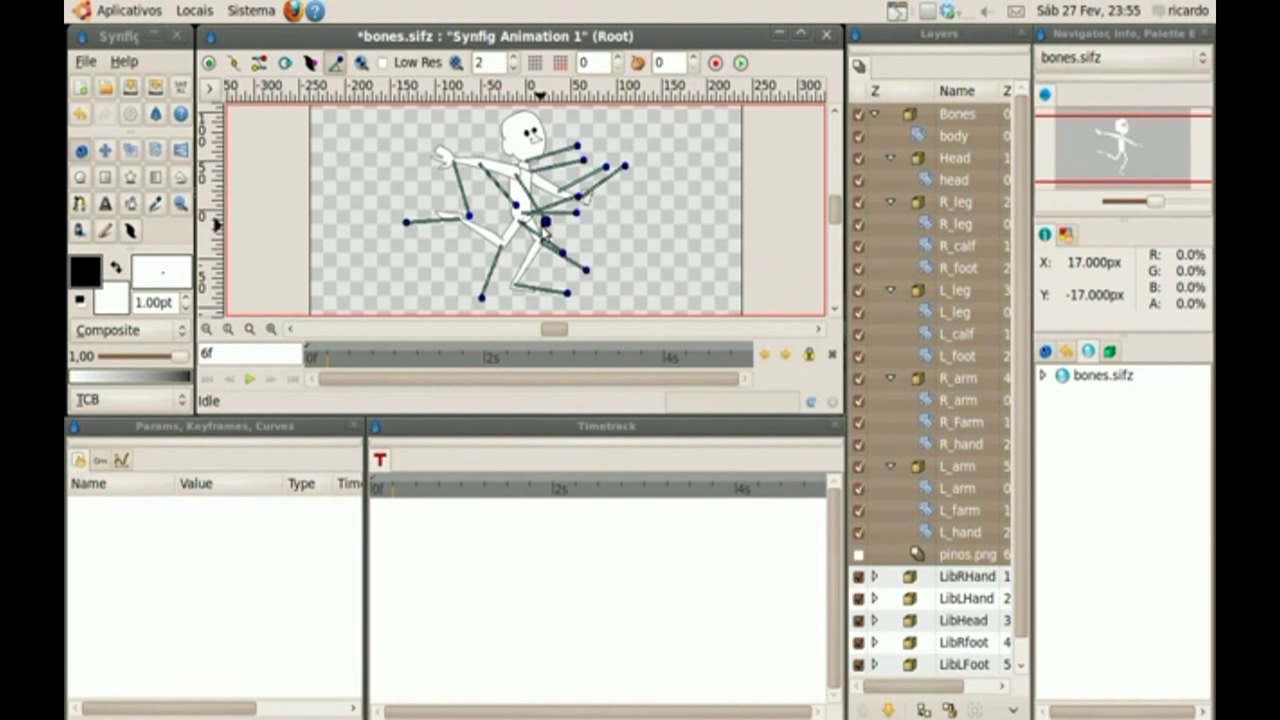
left_click_drag(545, 230, 537, 234)
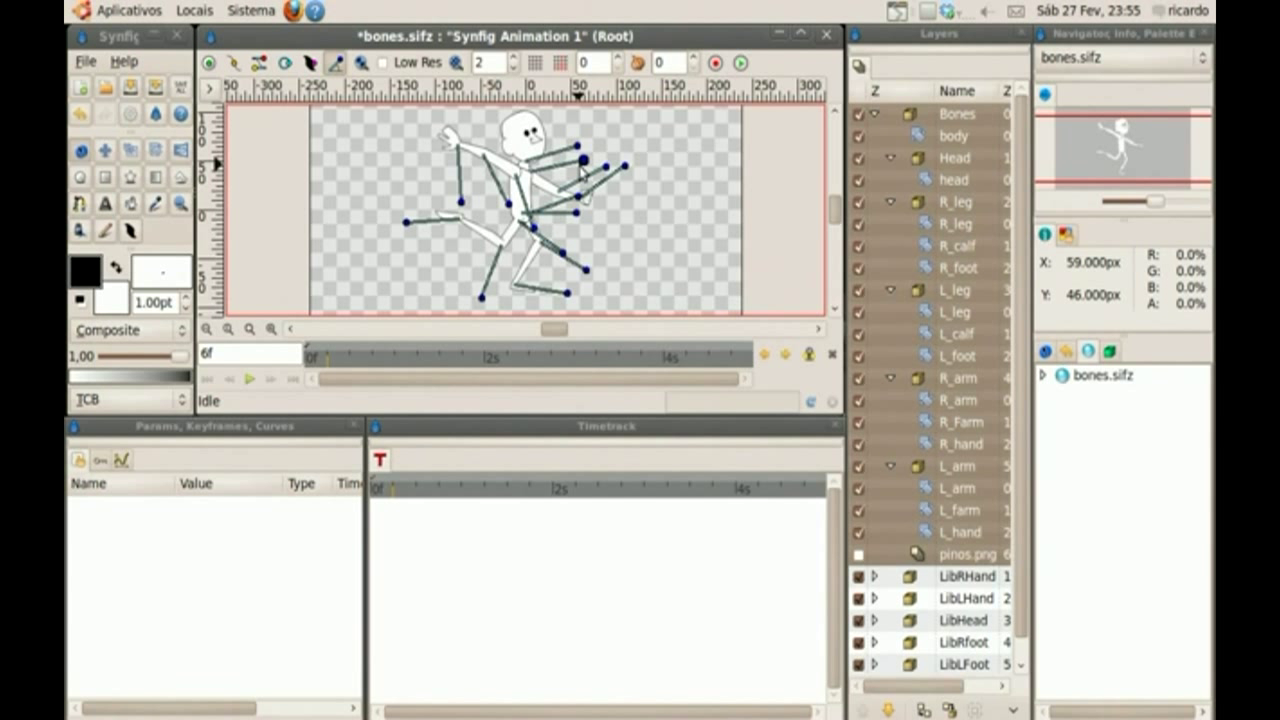
mouse_move(583, 161)
left_mouse_down()
mouse_move(604, 151)
mouse_move(626, 166)
left_mouse_up()
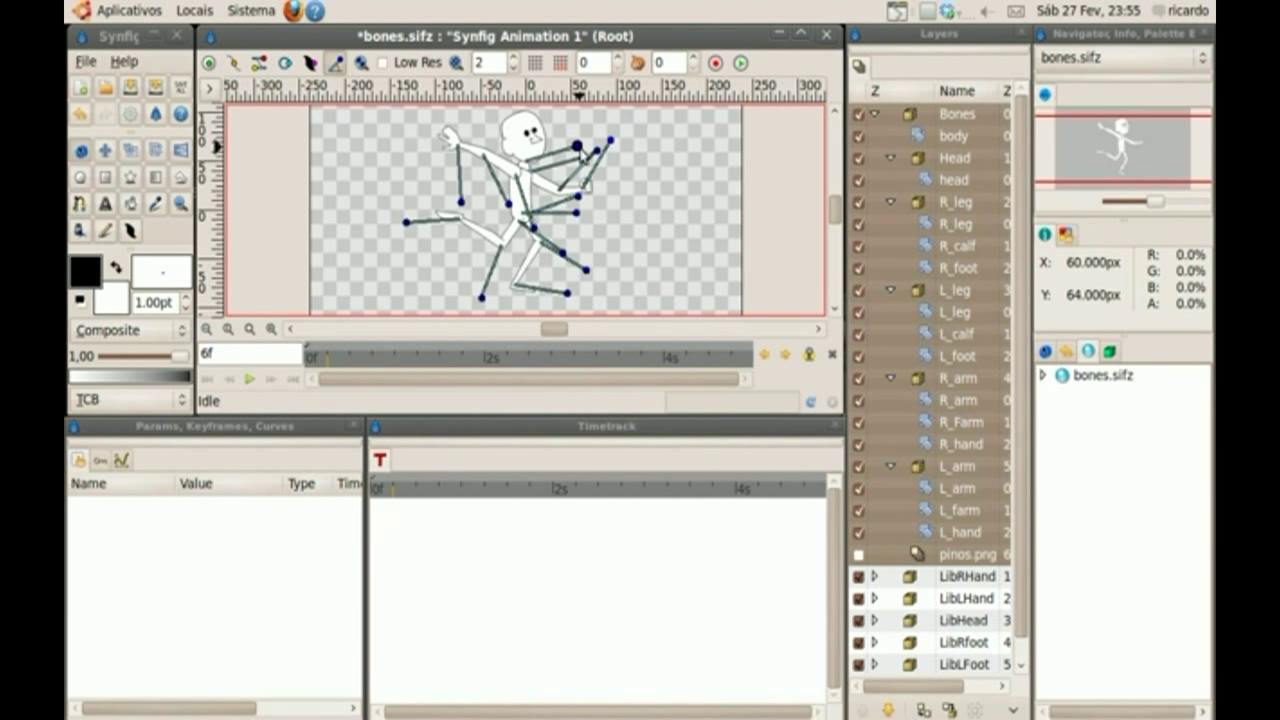
mouse_move(577, 147)
left_mouse_down()
mouse_move(585, 117)
mouse_move(578, 151)
left_mouse_up()
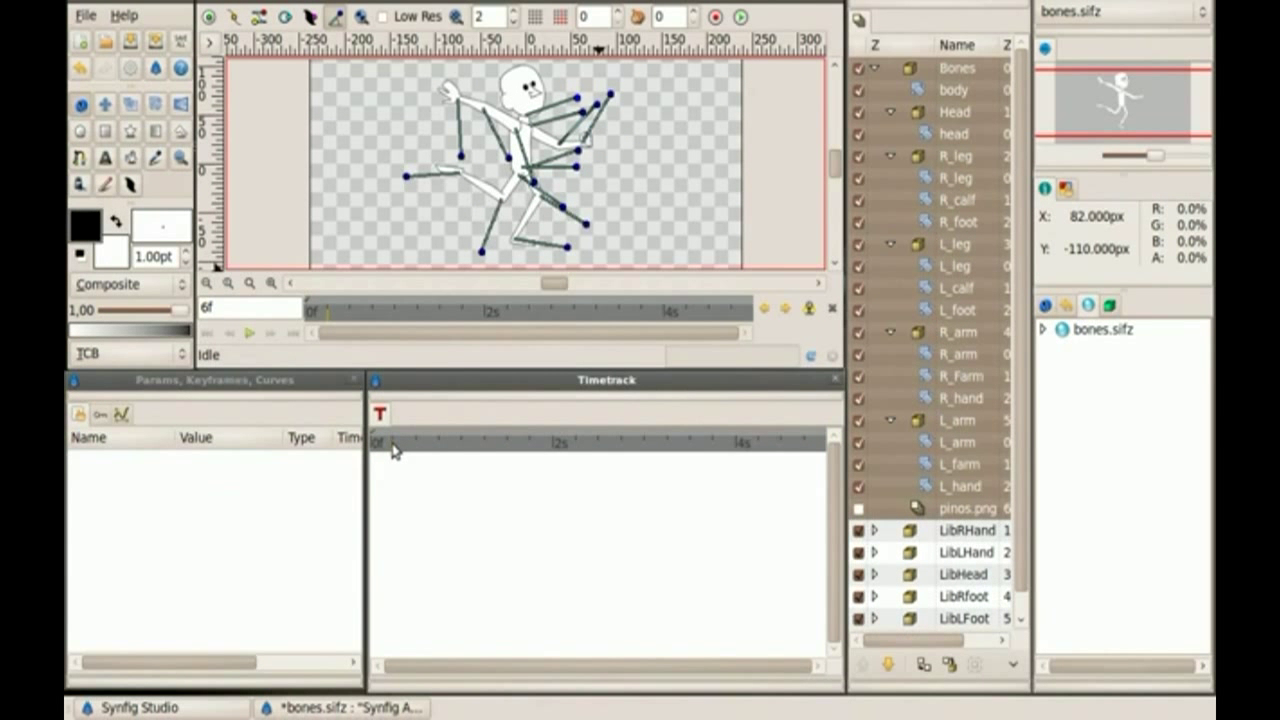
mouse_move(390, 446)
left_mouse_down()
mouse_move(355, 455)
mouse_move(404, 448)
mouse_move(365, 458)
left_mouse_up()
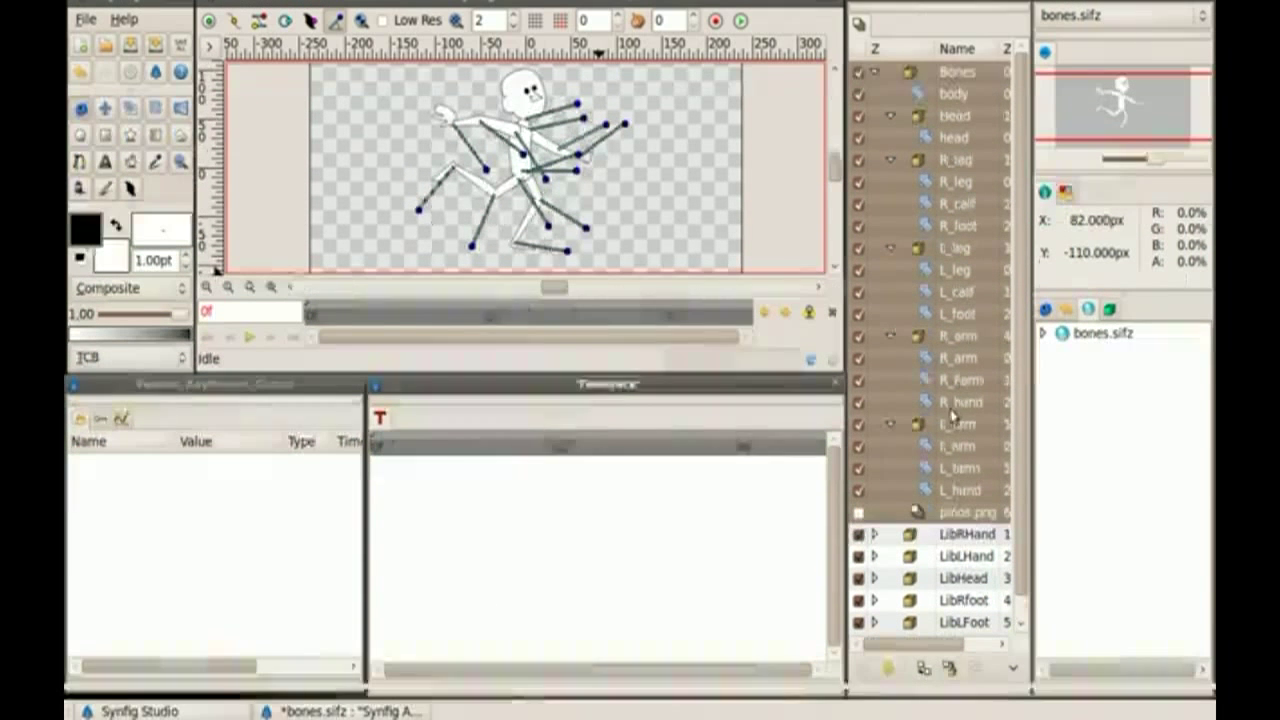
Select the Bones group together with all its child layers using Select All Child Layers
left_click(955, 466)
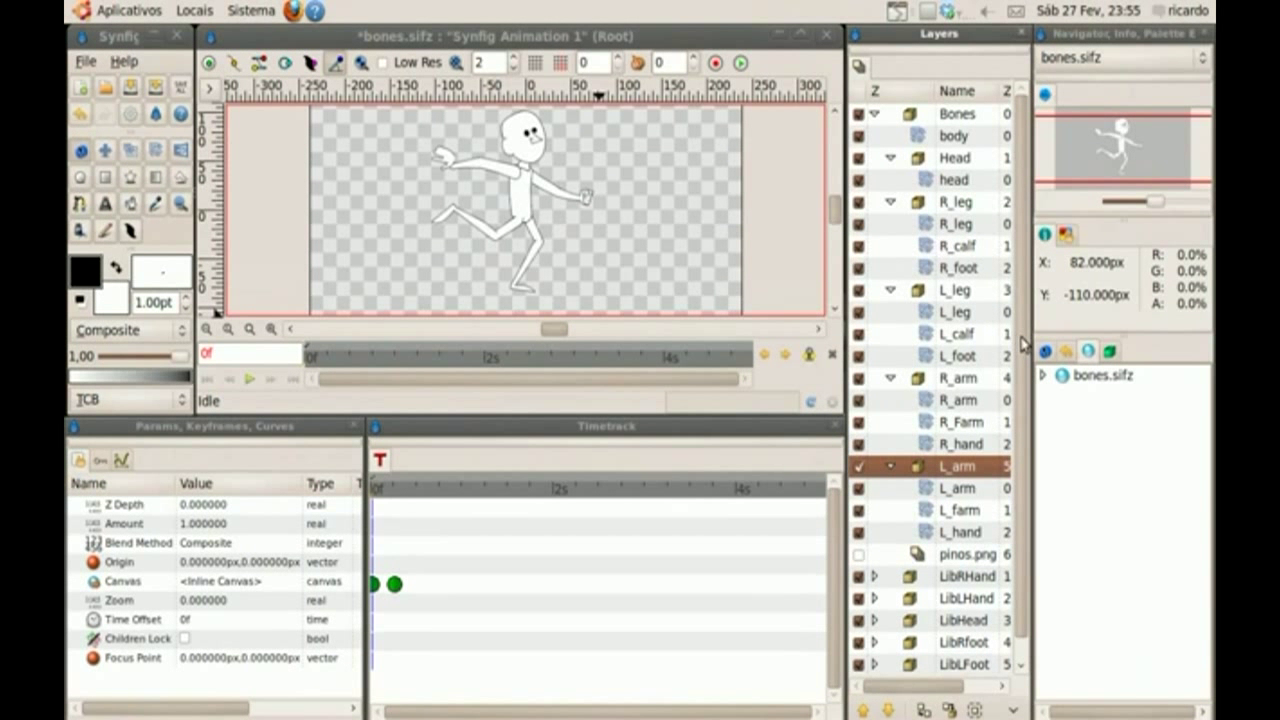
left_click(876, 115)
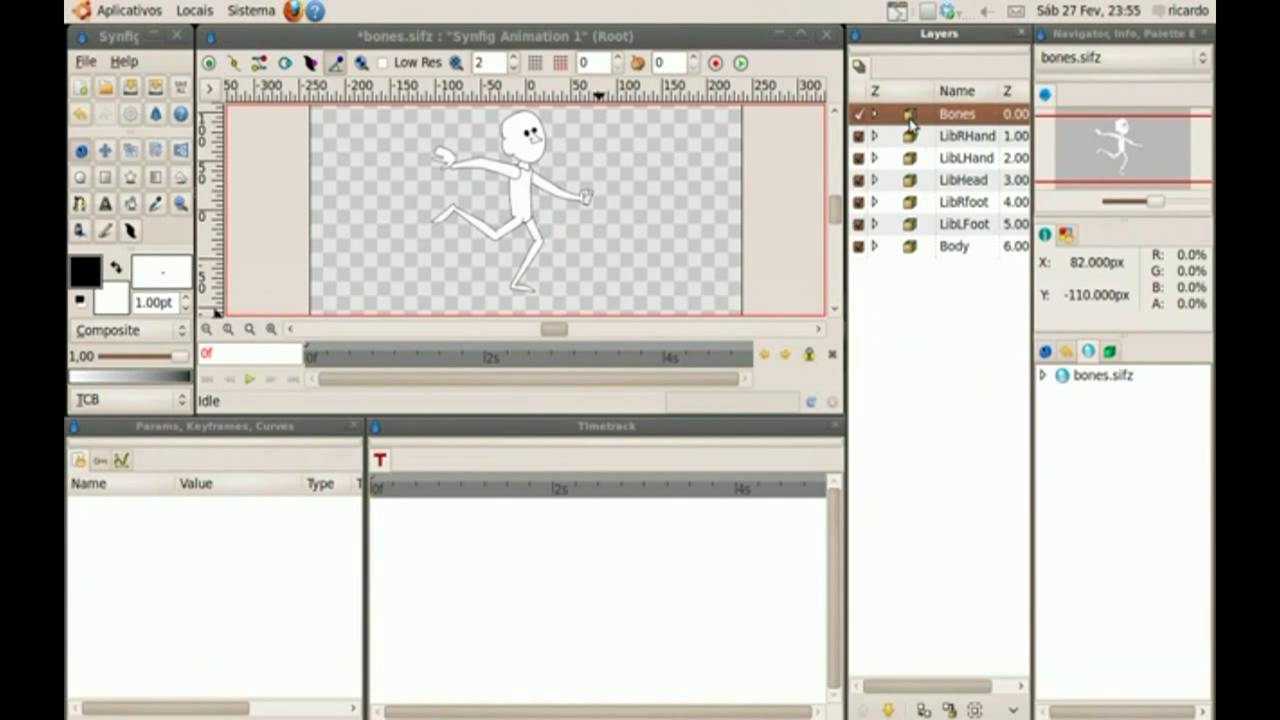
left_click(875, 114)
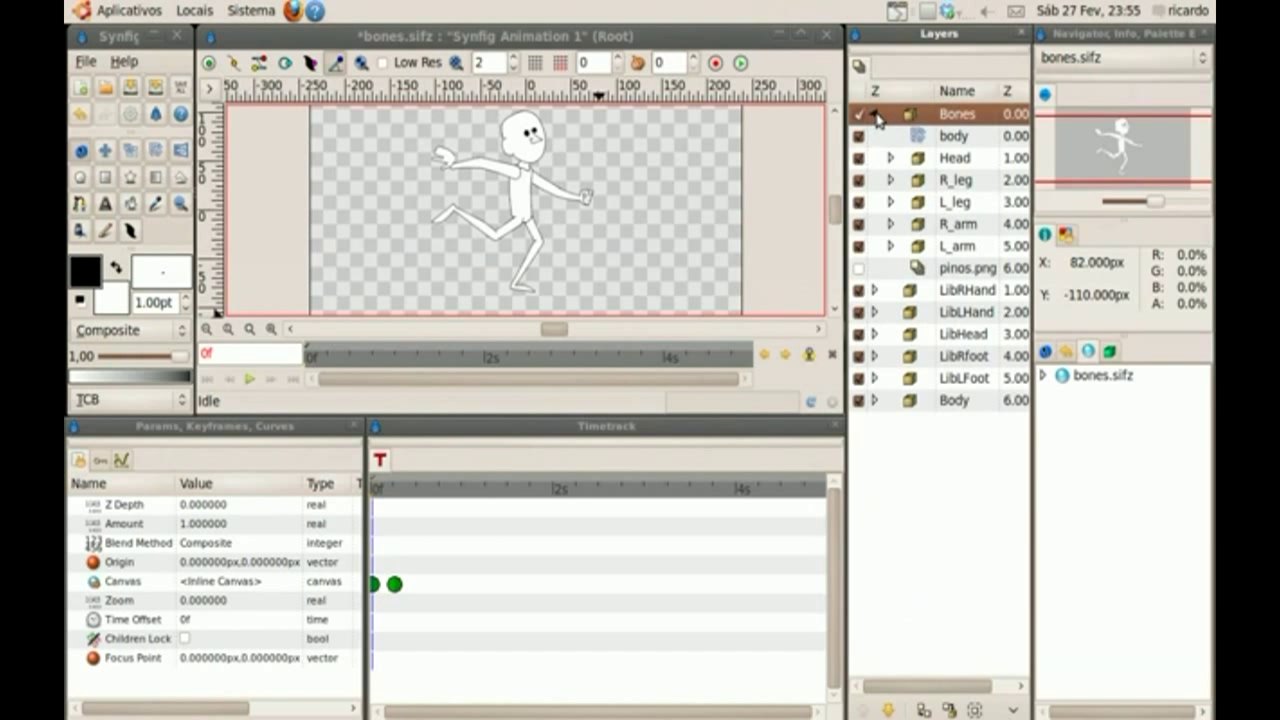
right_click(930, 122)
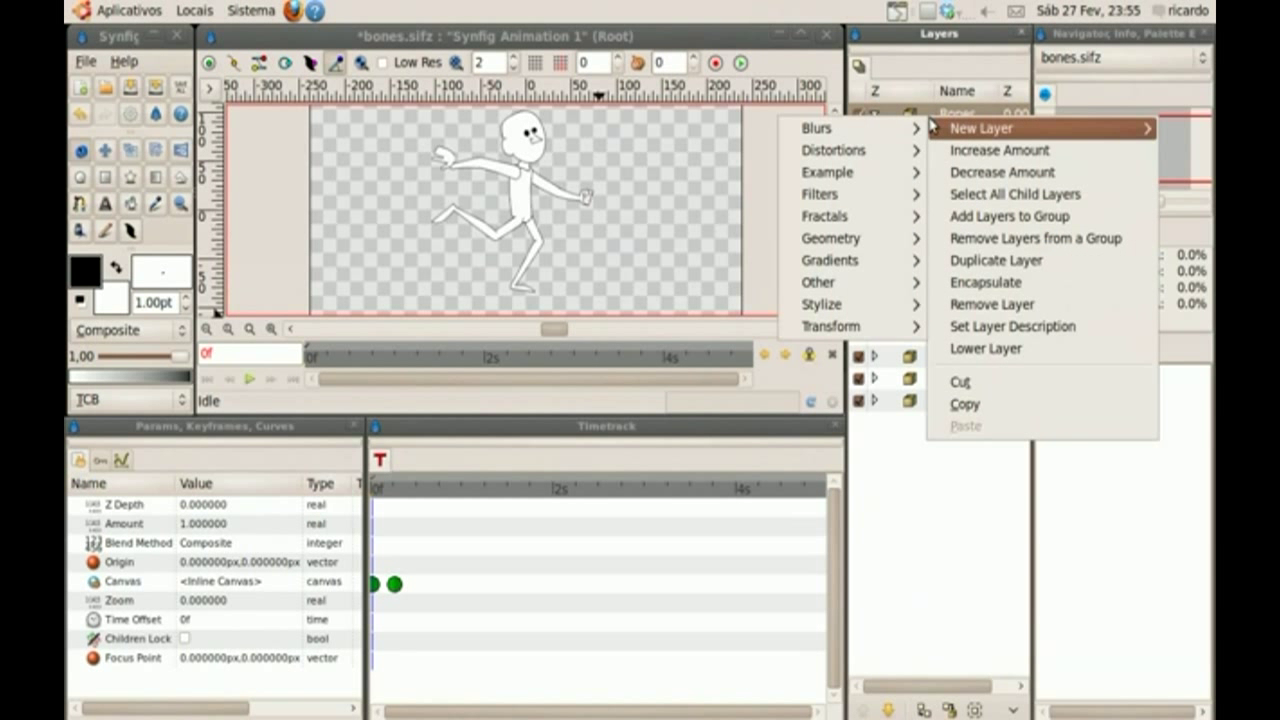
left_click(995, 194)
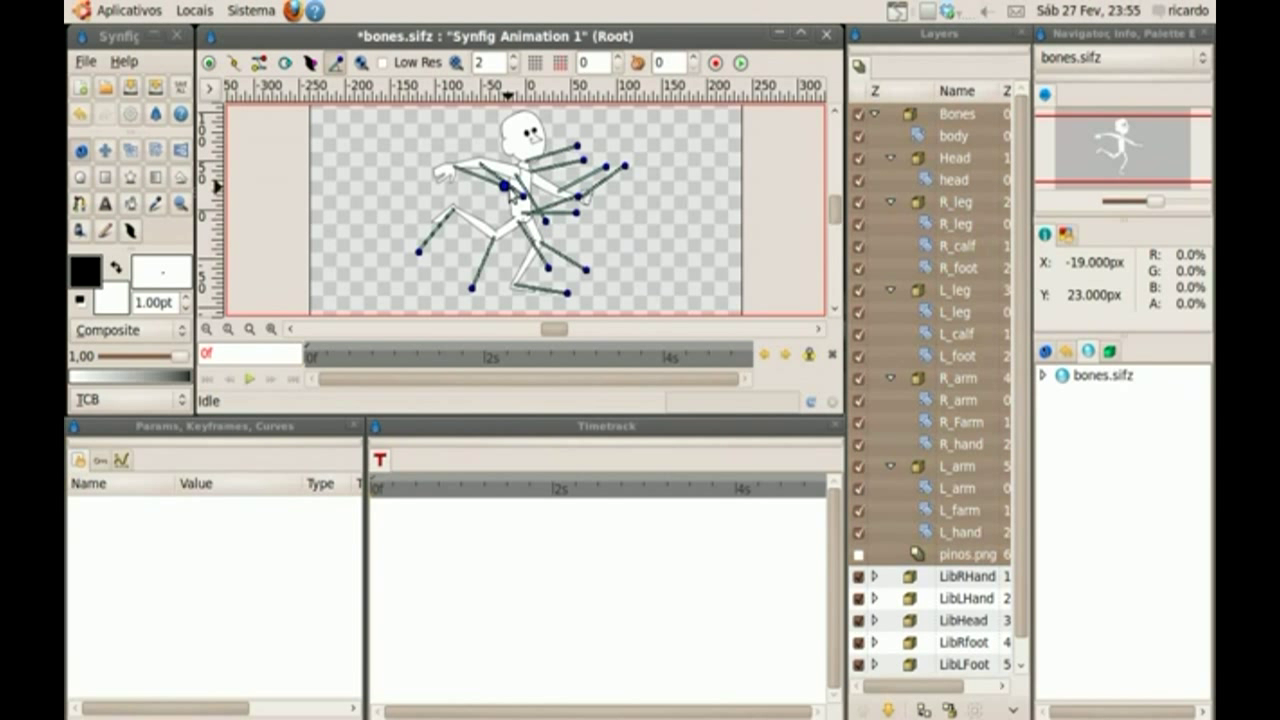
Nudge an arm bone, preview frames 5–6 with Bones selected, and return to frame 0
left_click_drag(509, 188, 503, 190)
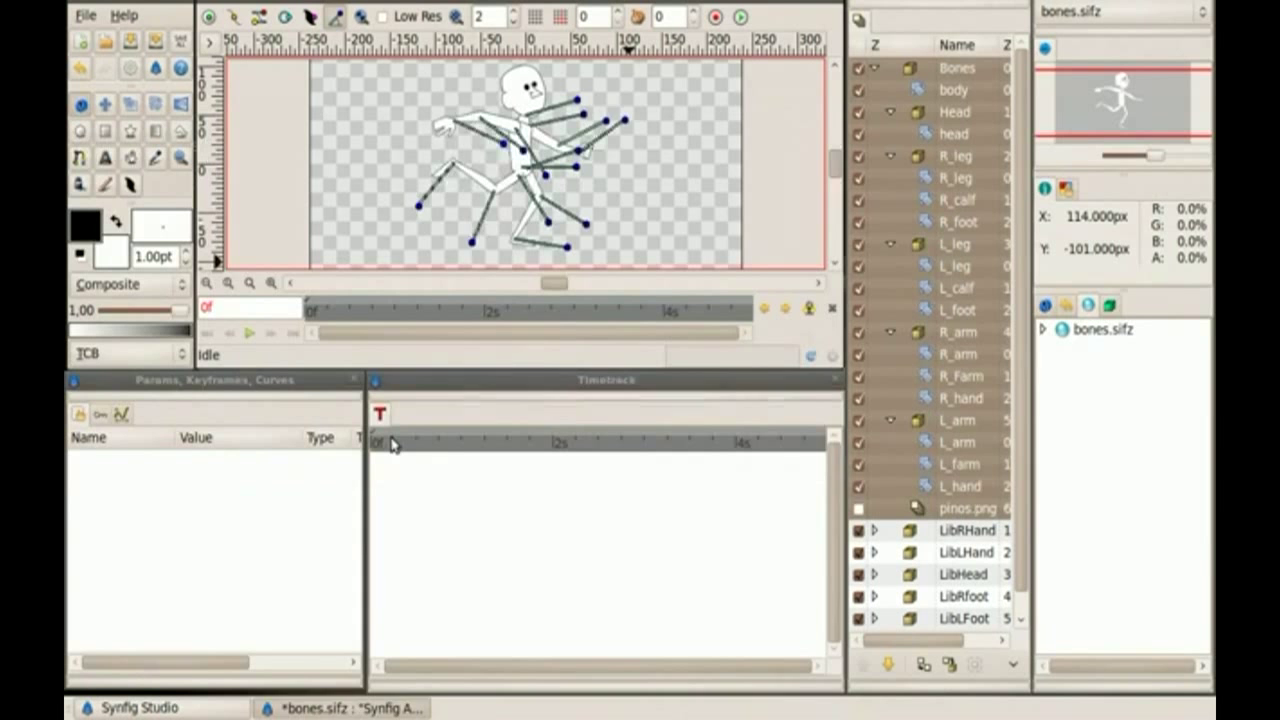
left_click_drag(390, 444, 403, 451)
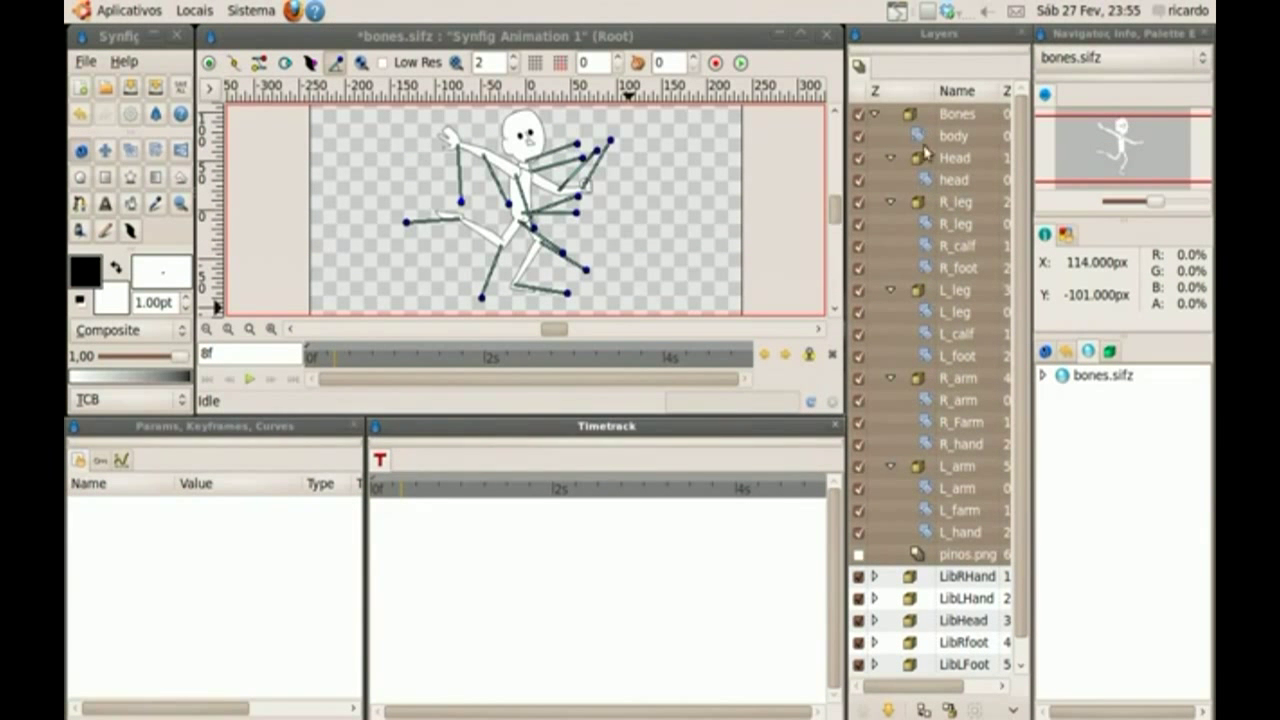
left_click(910, 120)
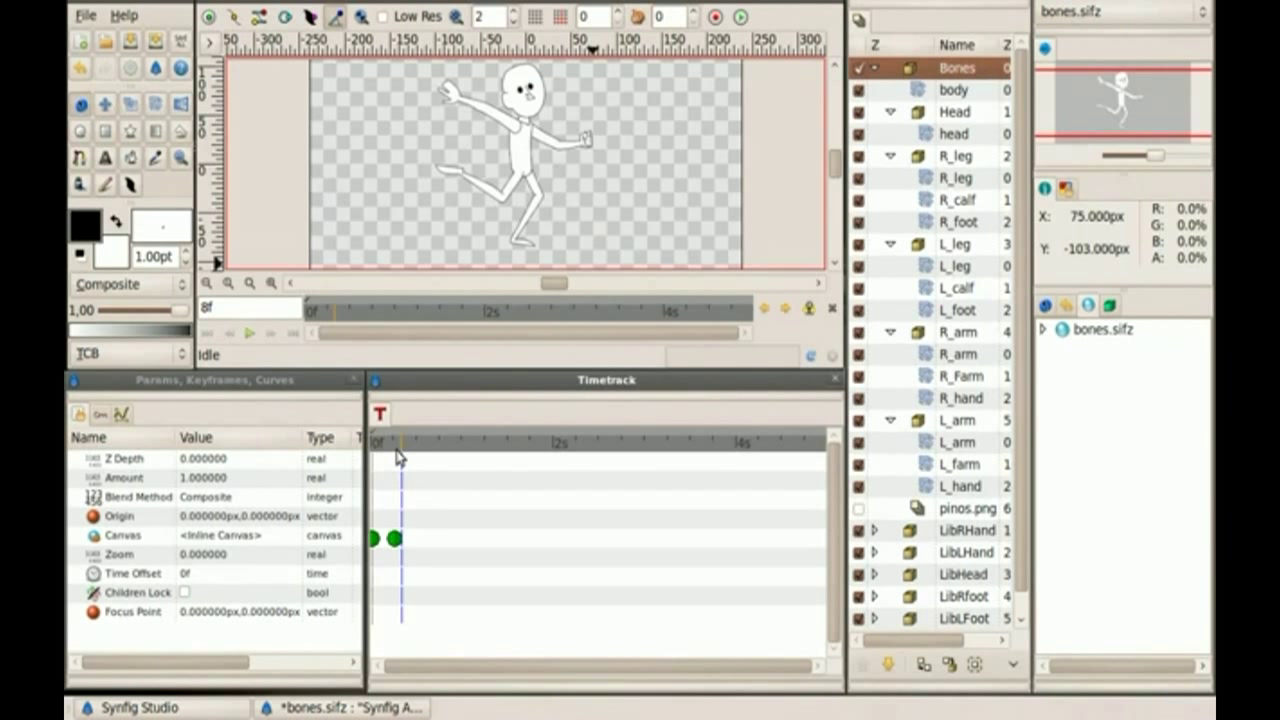
left_click(391, 455)
left_click_drag(391, 455, 379, 457)
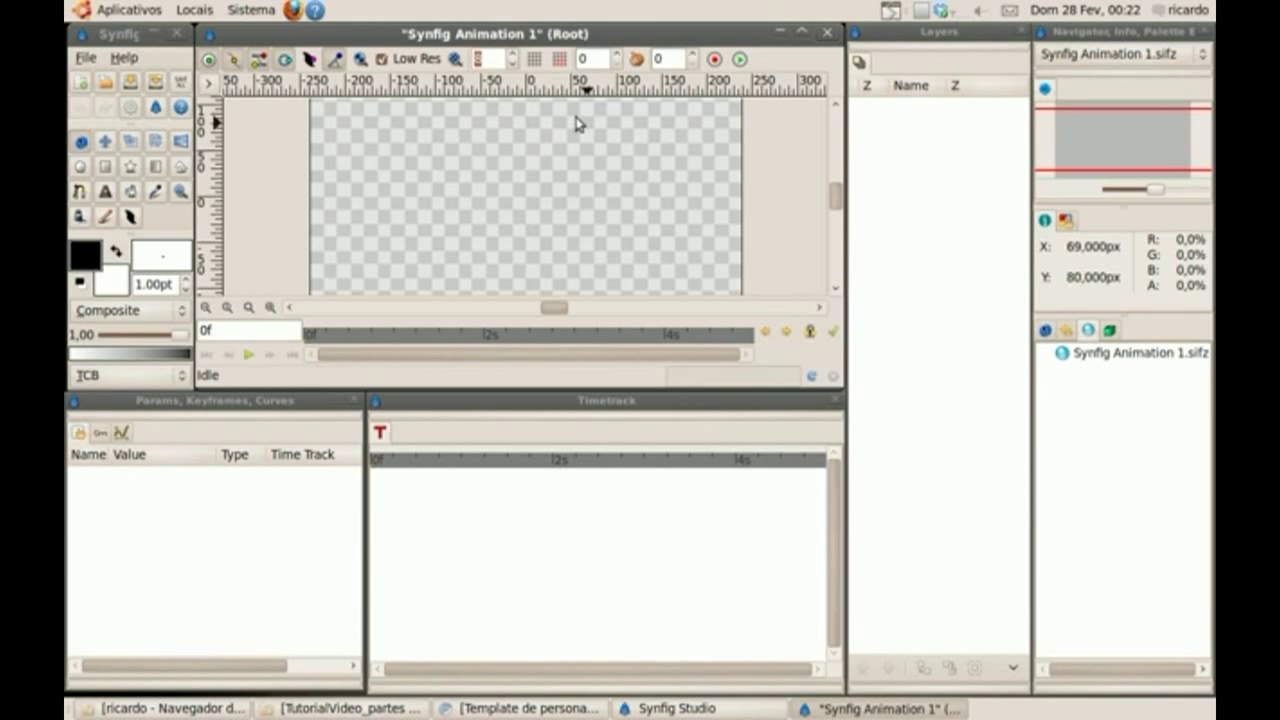
Save the new document as tutor_video.sifz in the Bones_QChave folder
left_click(209, 83)
mouse_move(262, 91)
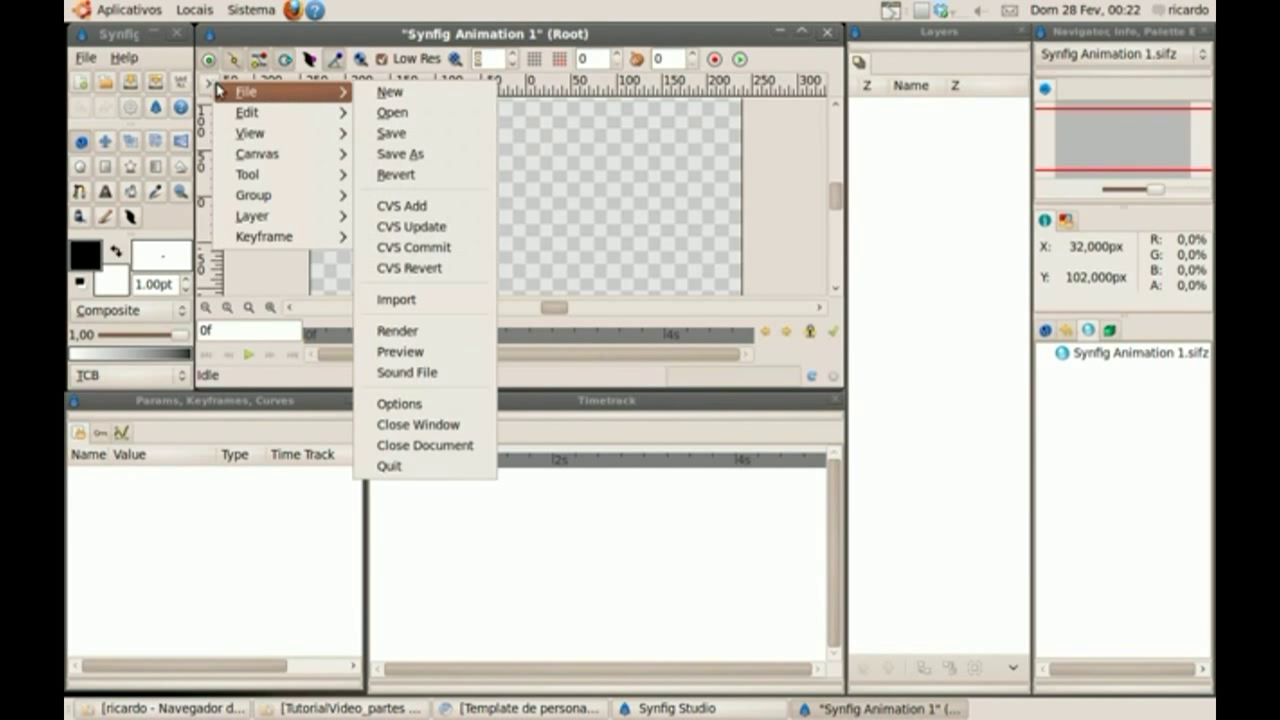
left_click(420, 155)
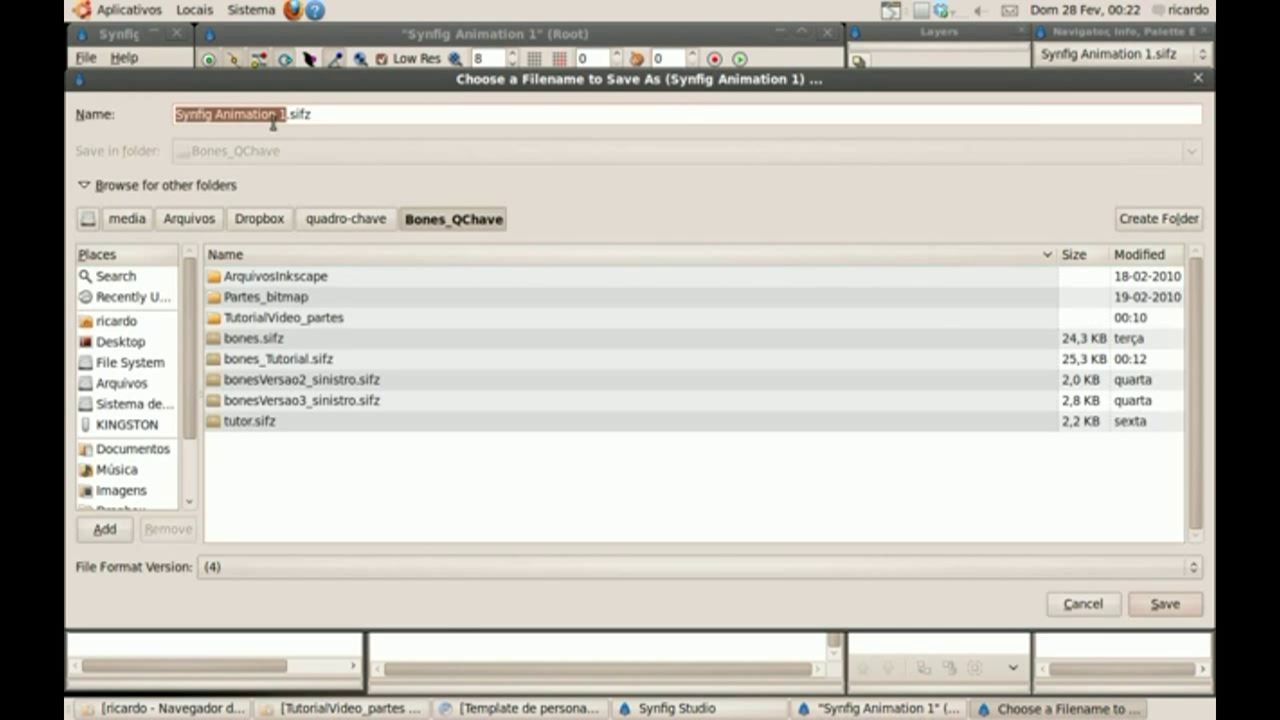
left_click(250, 113)
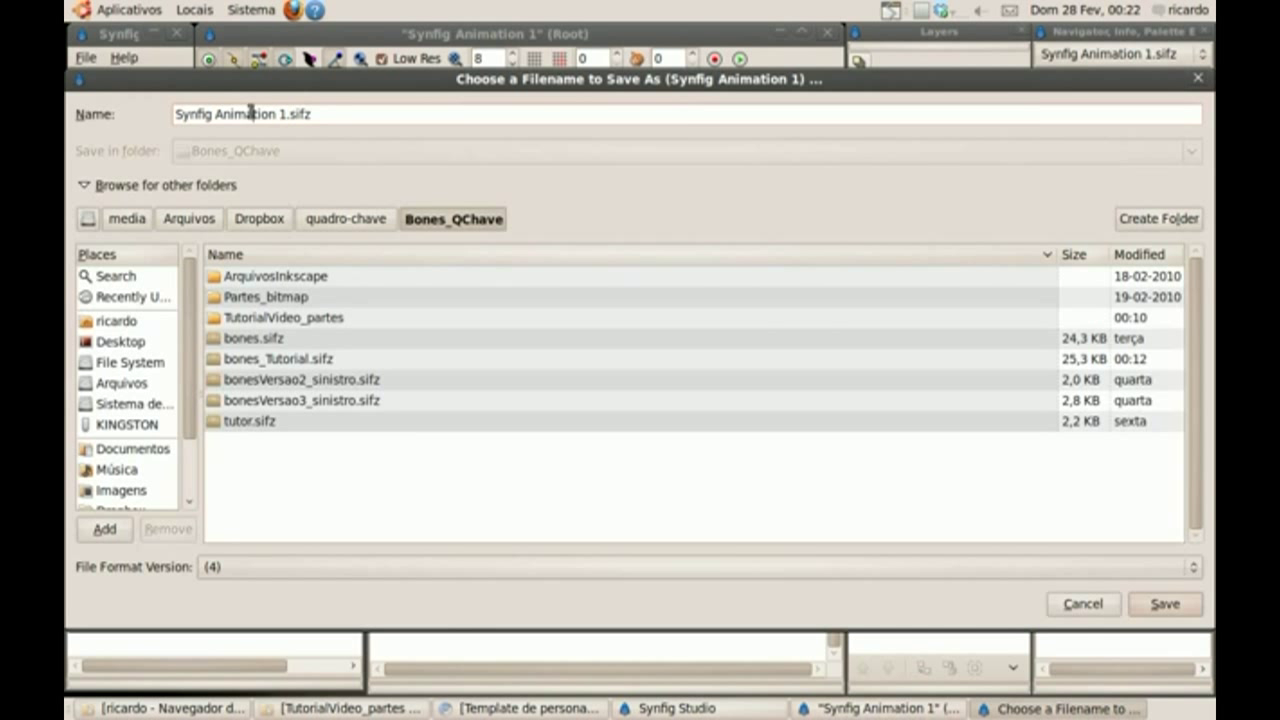
left_click_drag(284, 114, 140, 127)
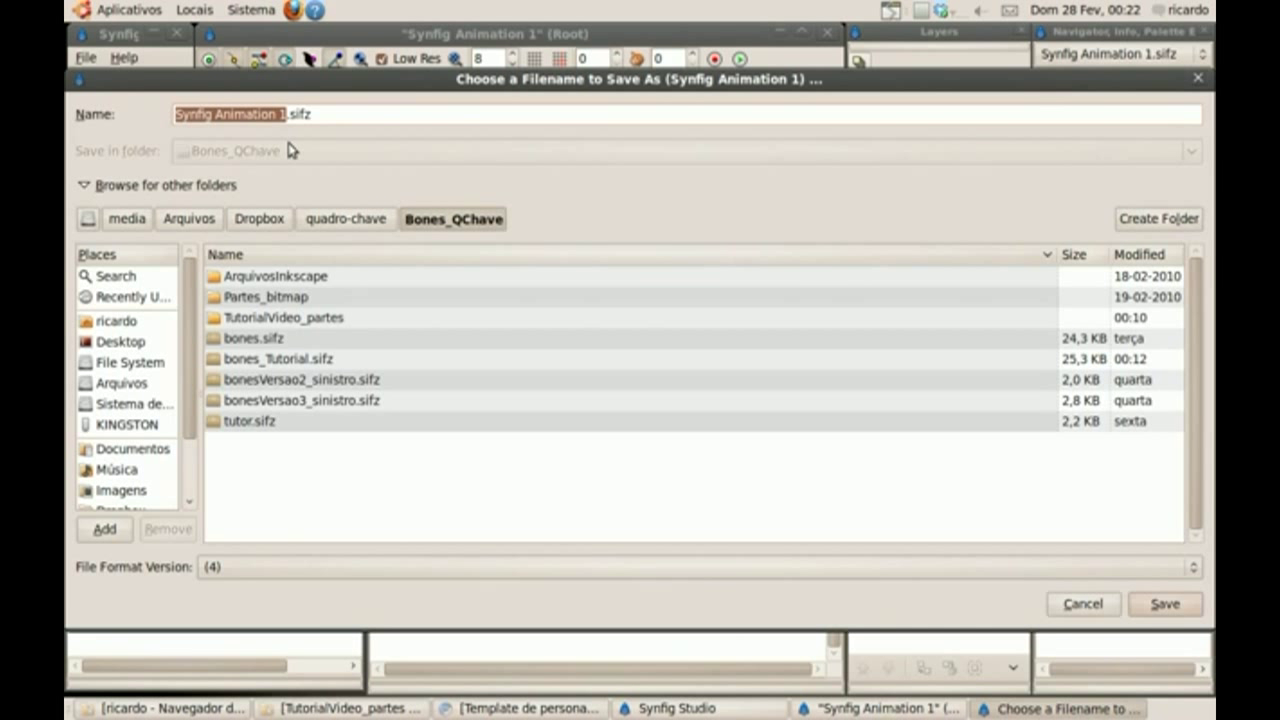
type("tor_")
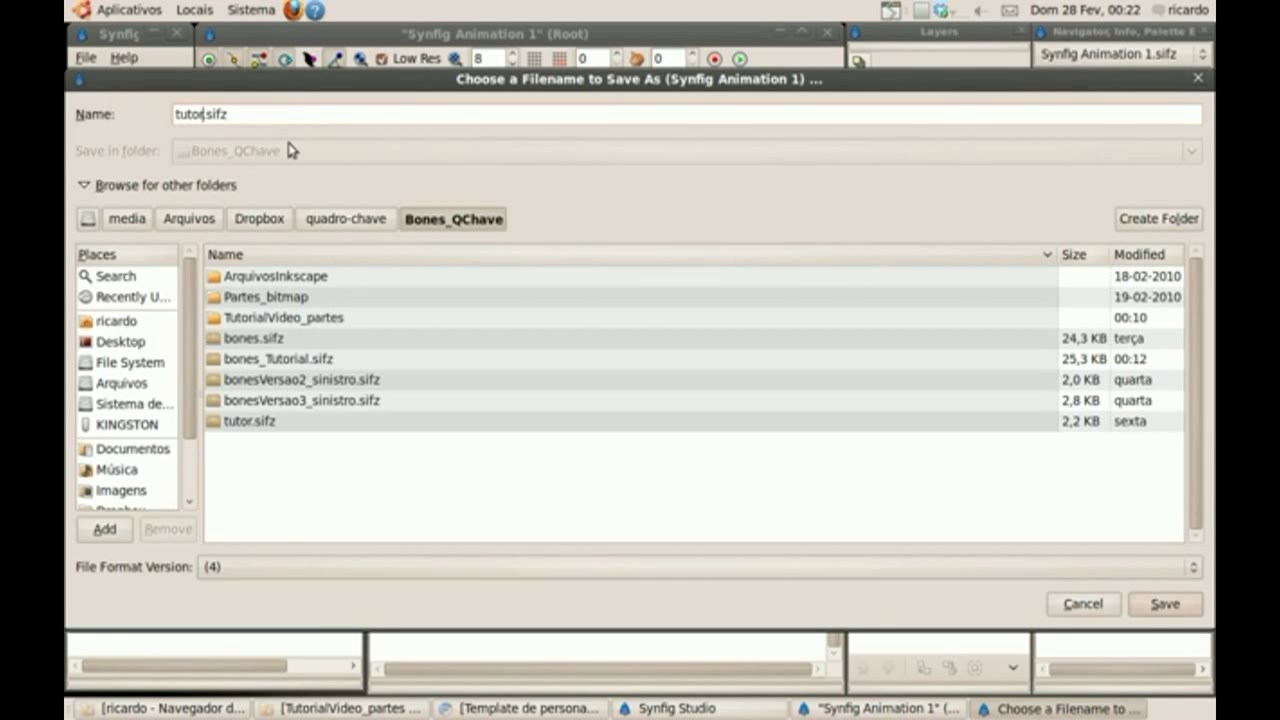
type("video")
left_click(1165, 604)
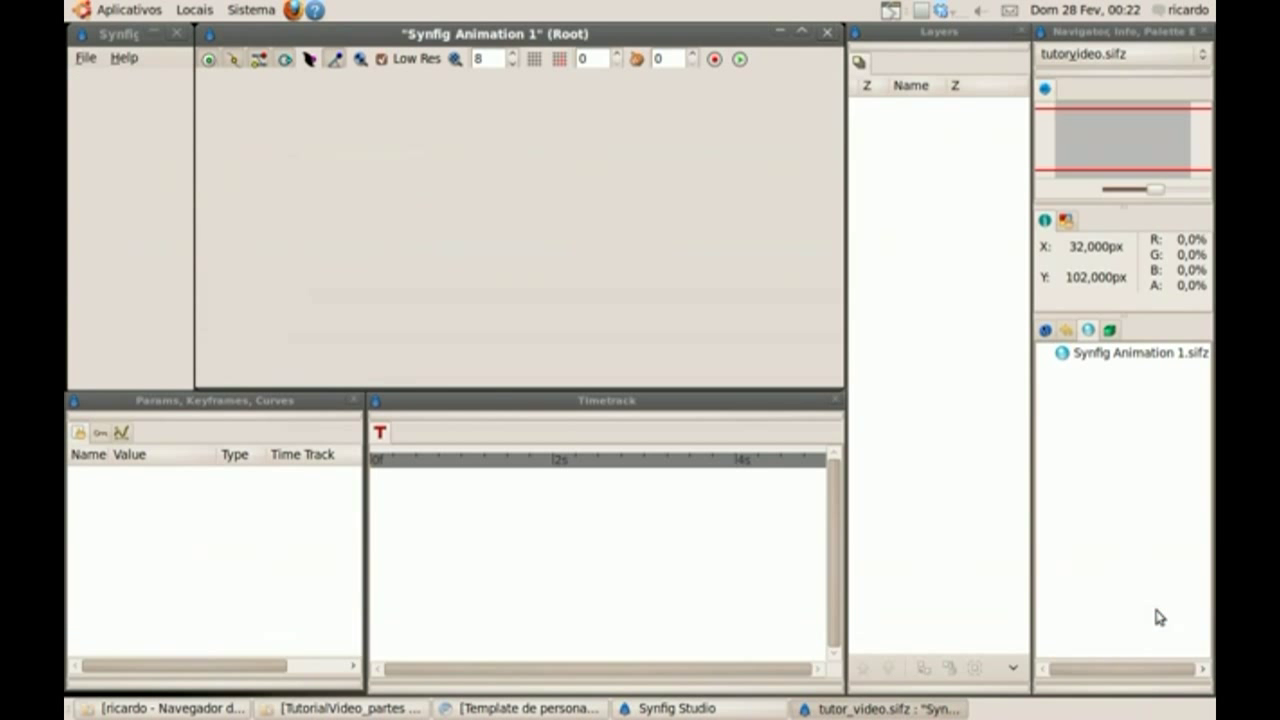
left_click(208, 81)
mouse_move(268, 95)
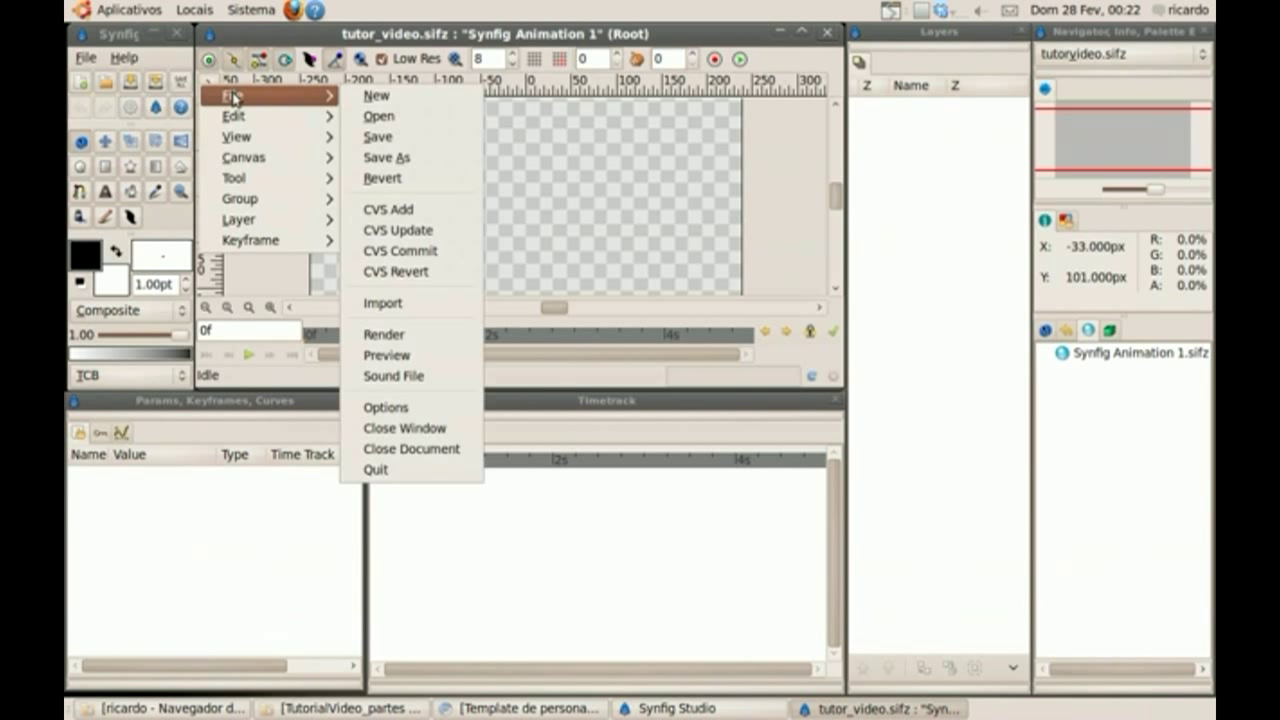
Import the forearm images antBrac_D.png and antBrac_E.png as image layers
left_click(398, 303)
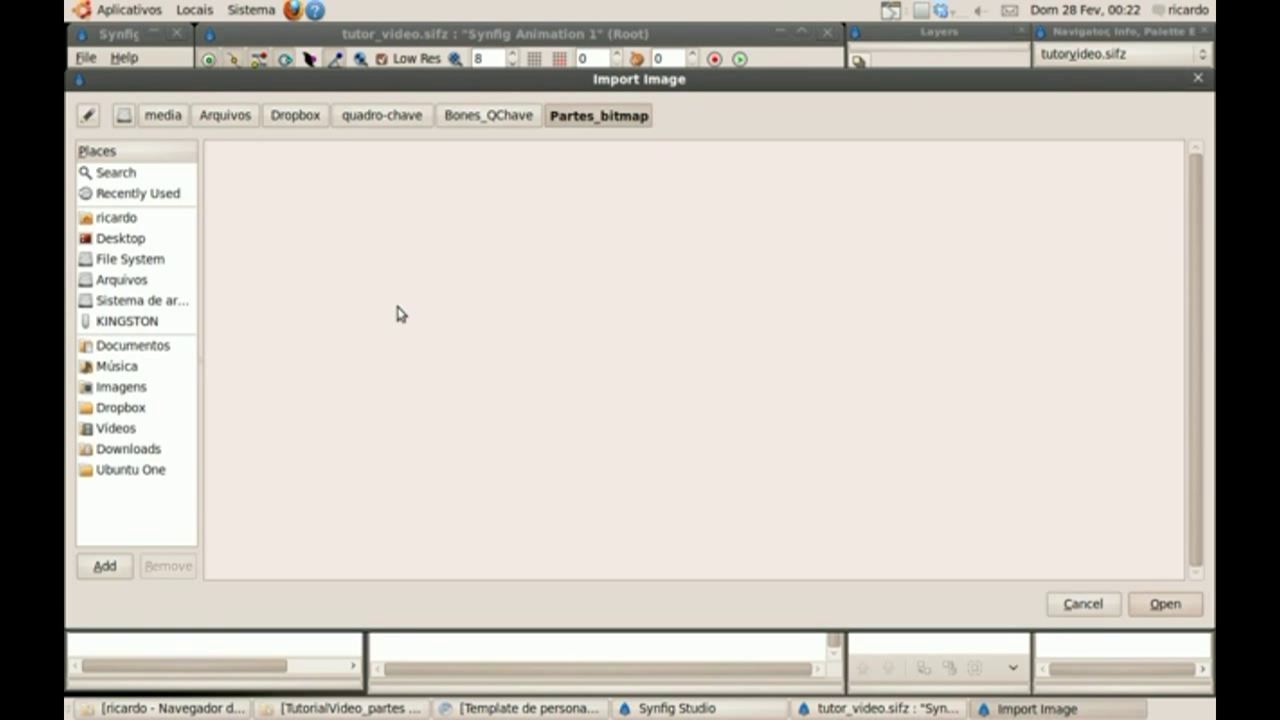
left_click(300, 176)
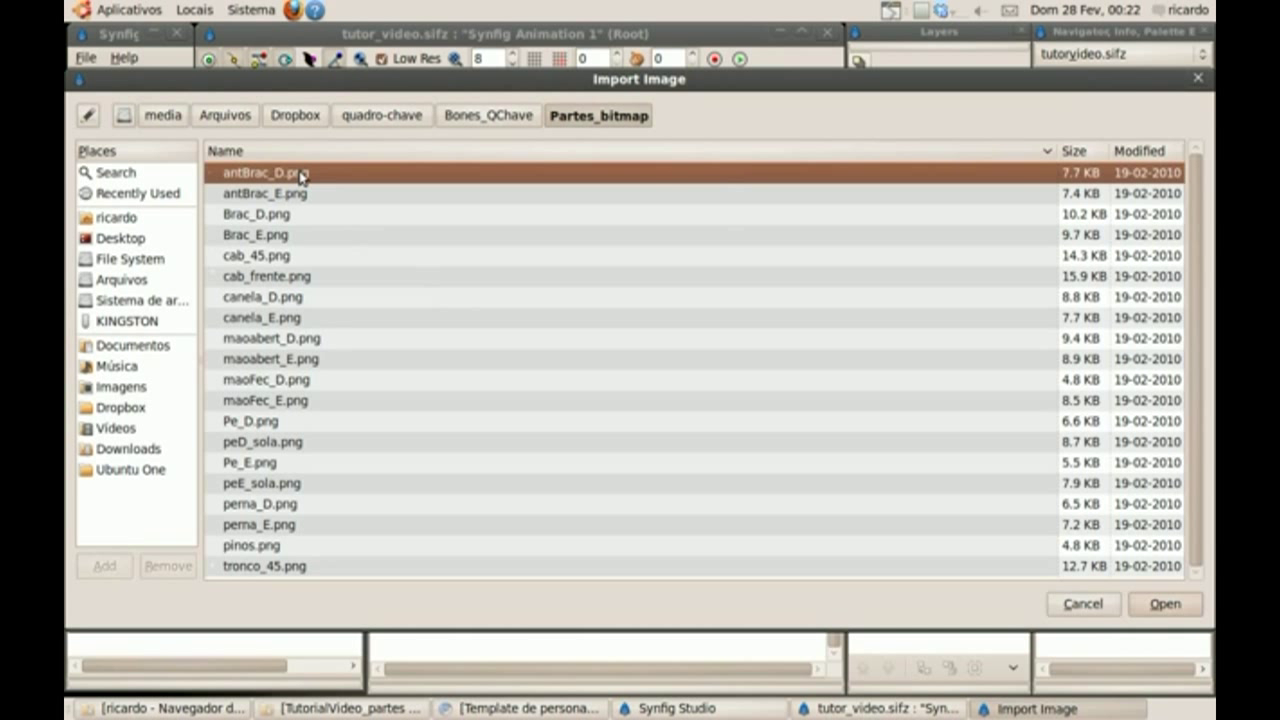
left_click(1150, 608)
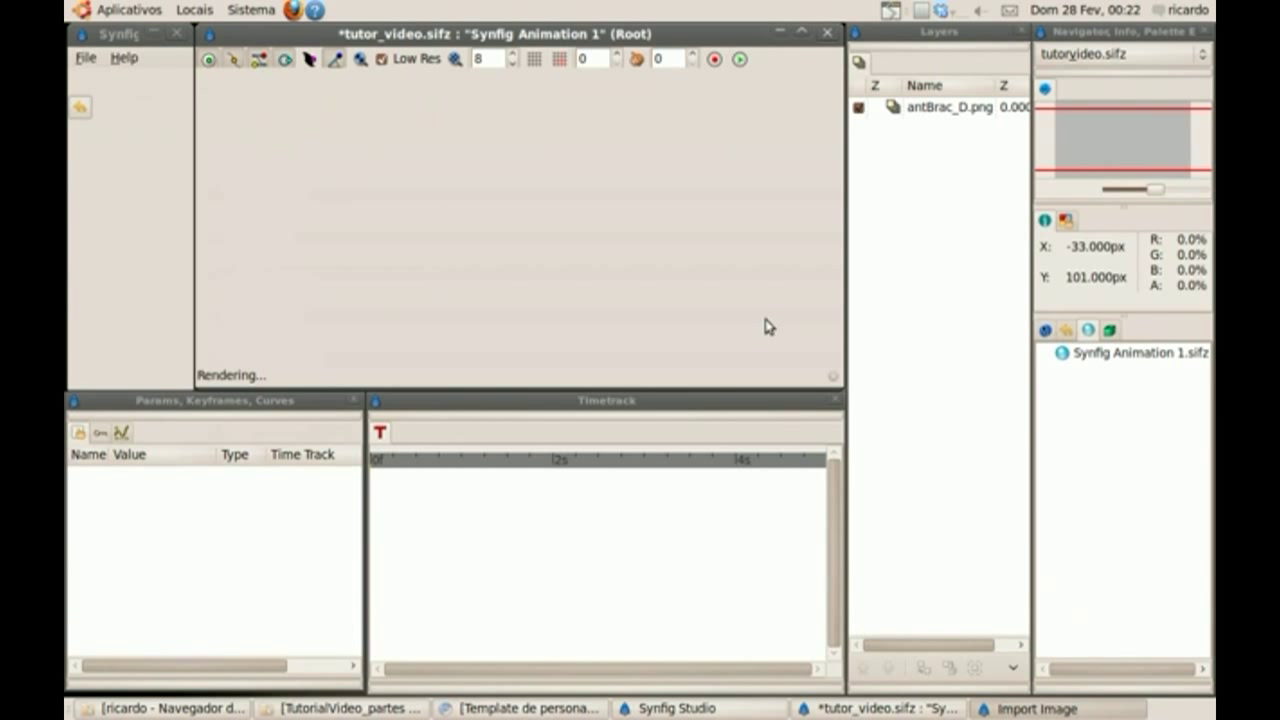
left_click(210, 84)
mouse_move(241, 96)
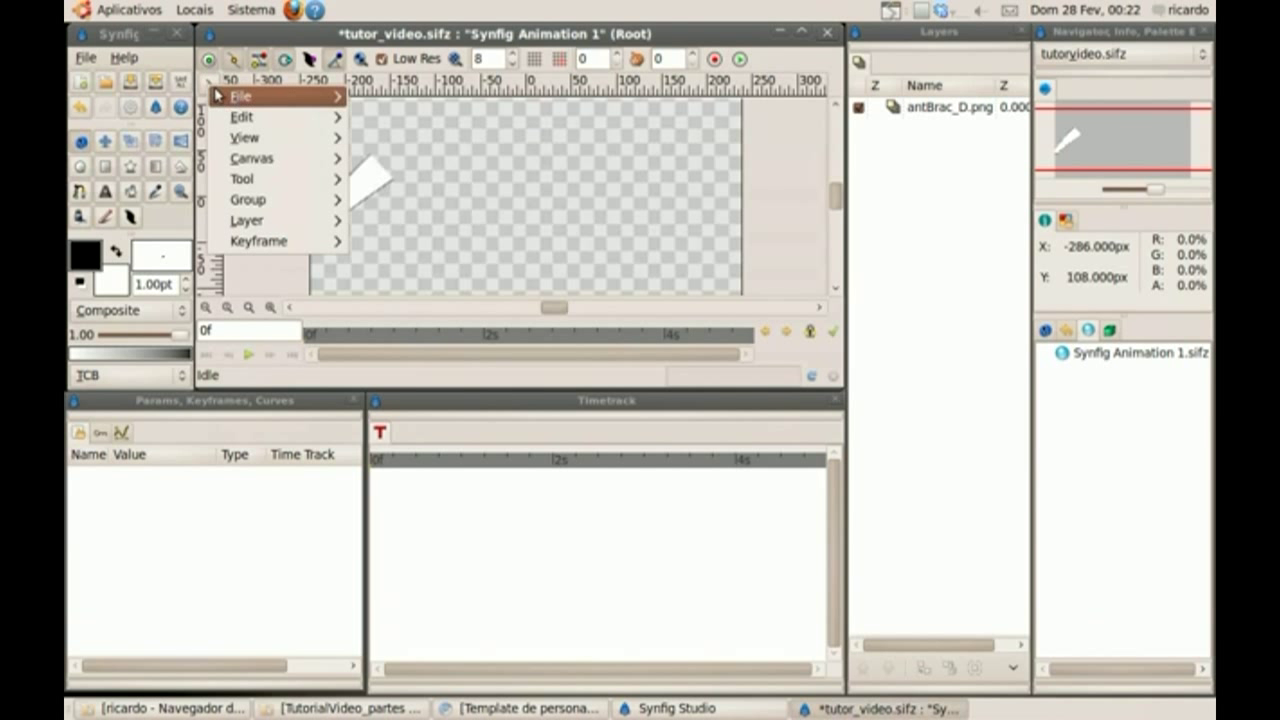
left_click(404, 308)
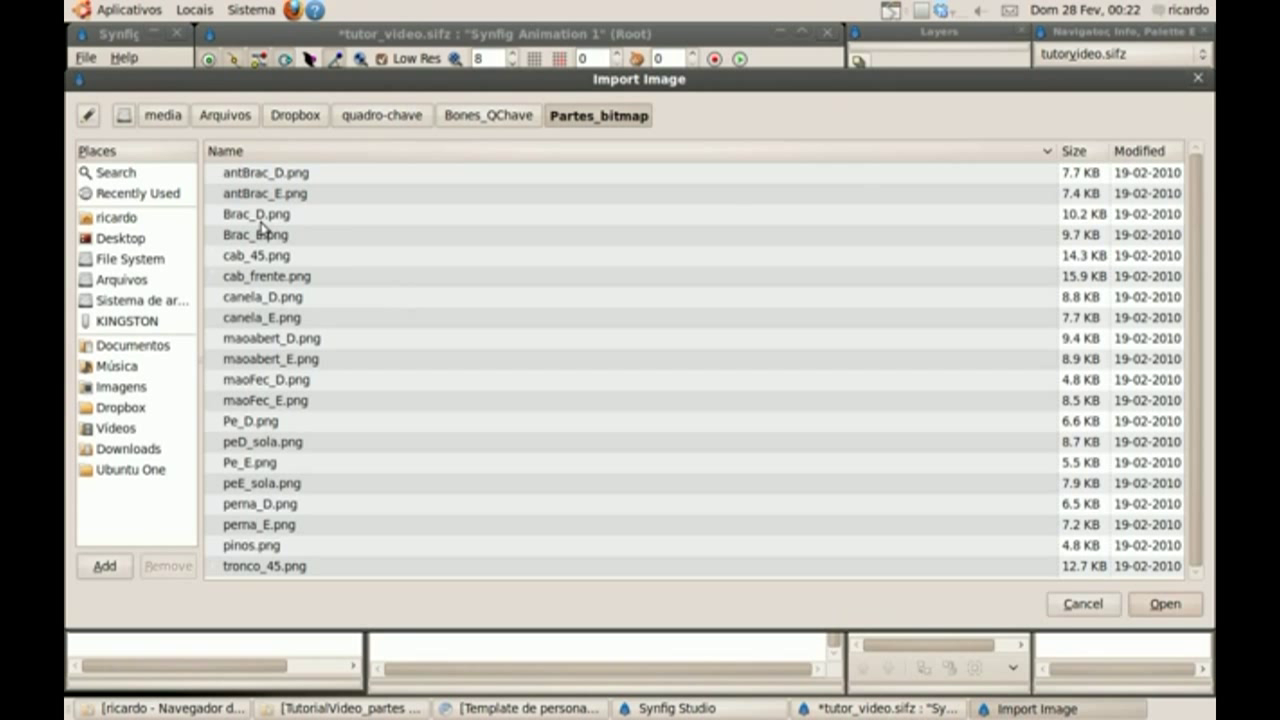
left_click(268, 204)
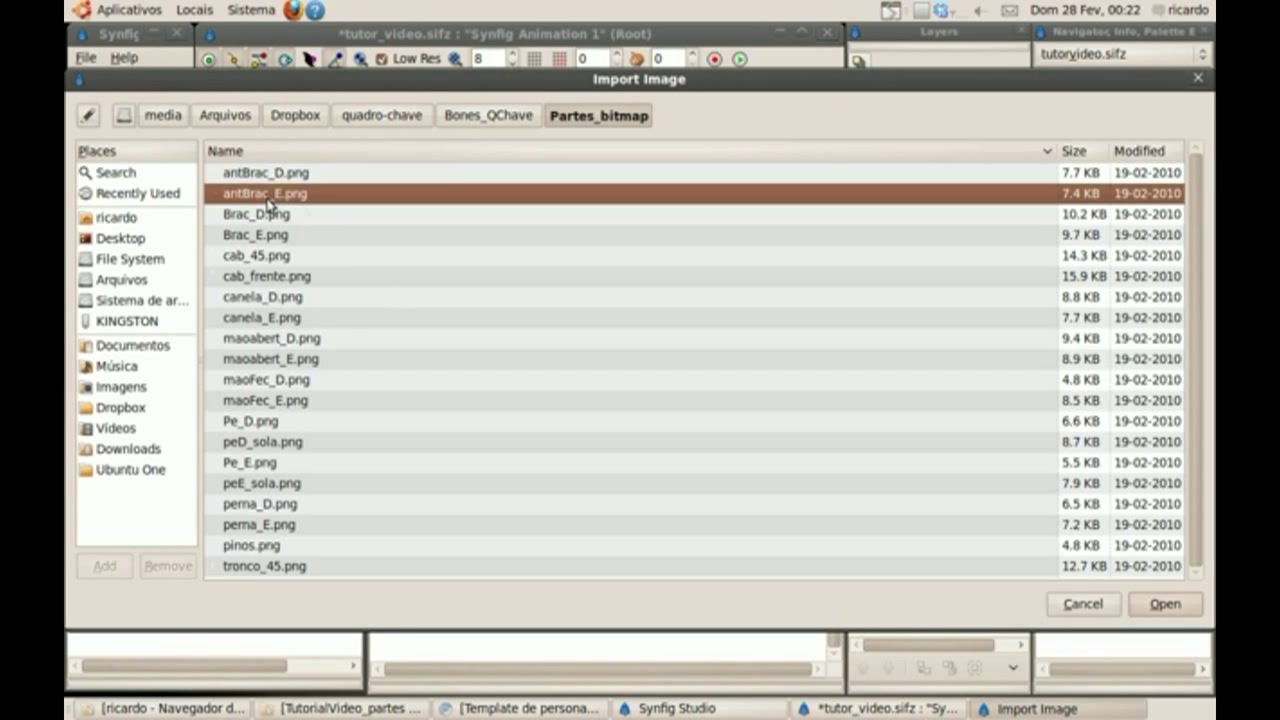
left_click(1154, 610)
Import the upper-arm images Brac_D.png and Brac_E.png as image layers
left_click(210, 85)
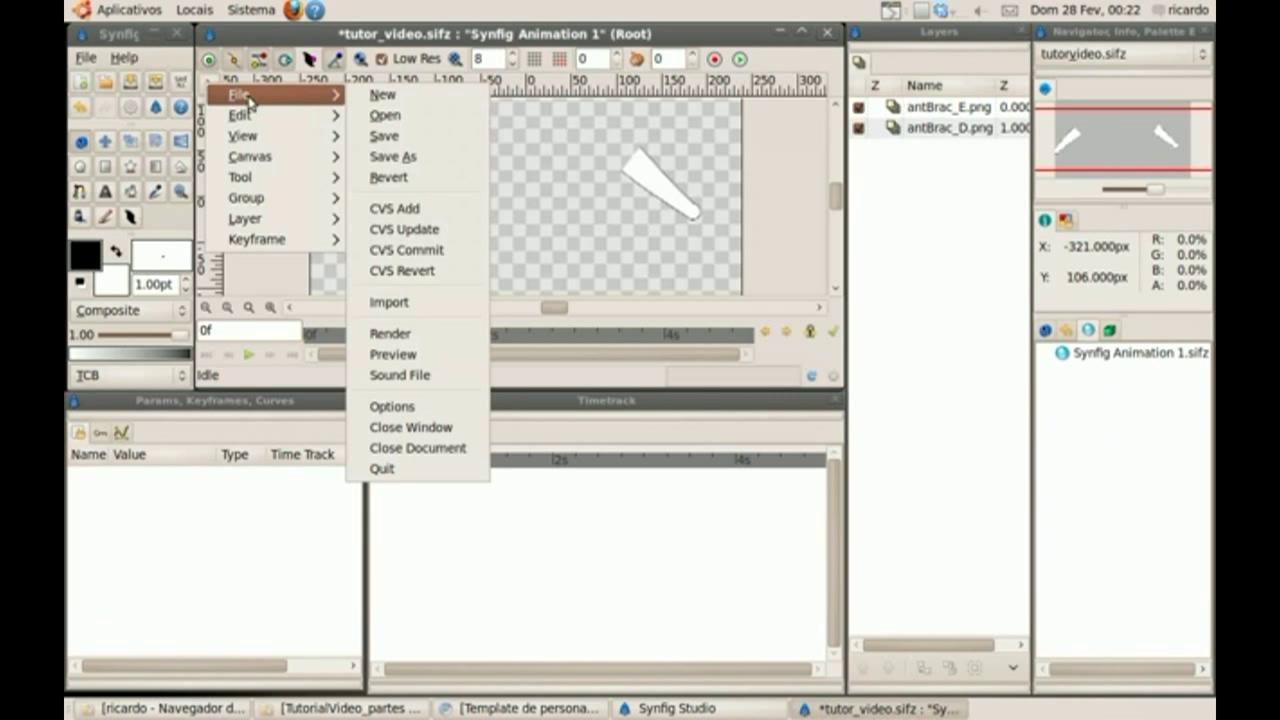
left_click(458, 301)
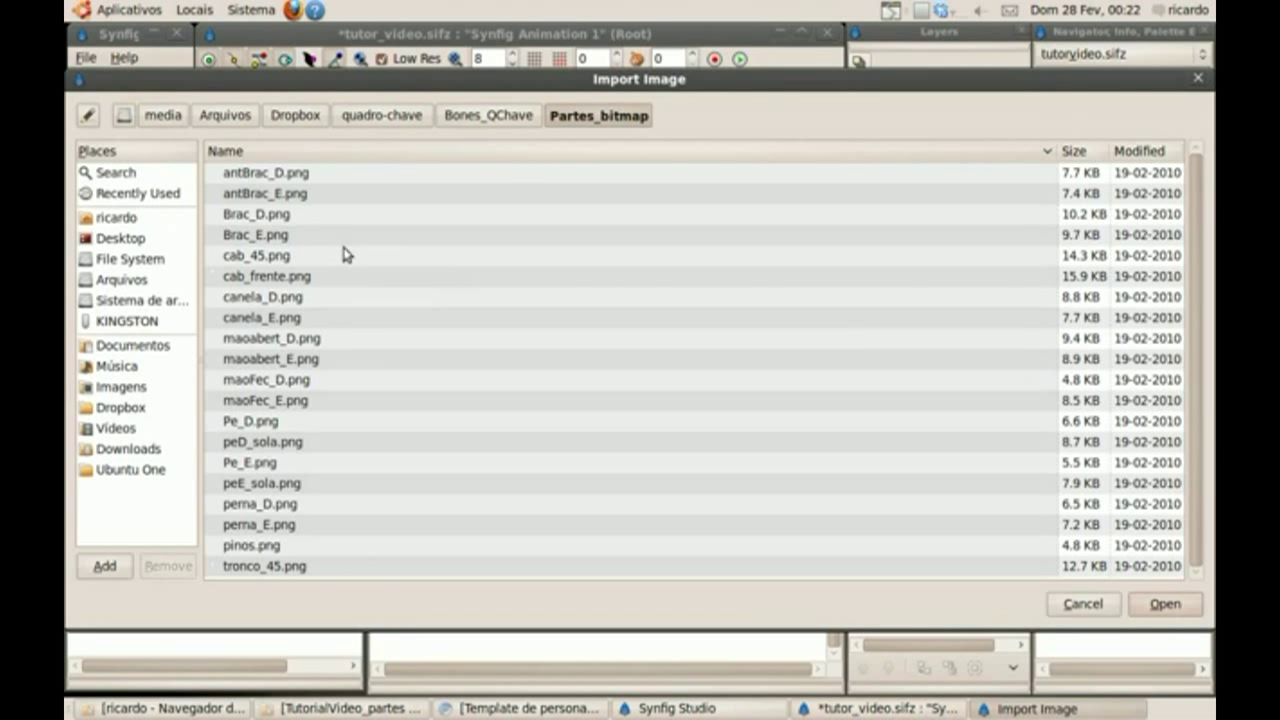
left_click(285, 218)
left_click(1160, 604)
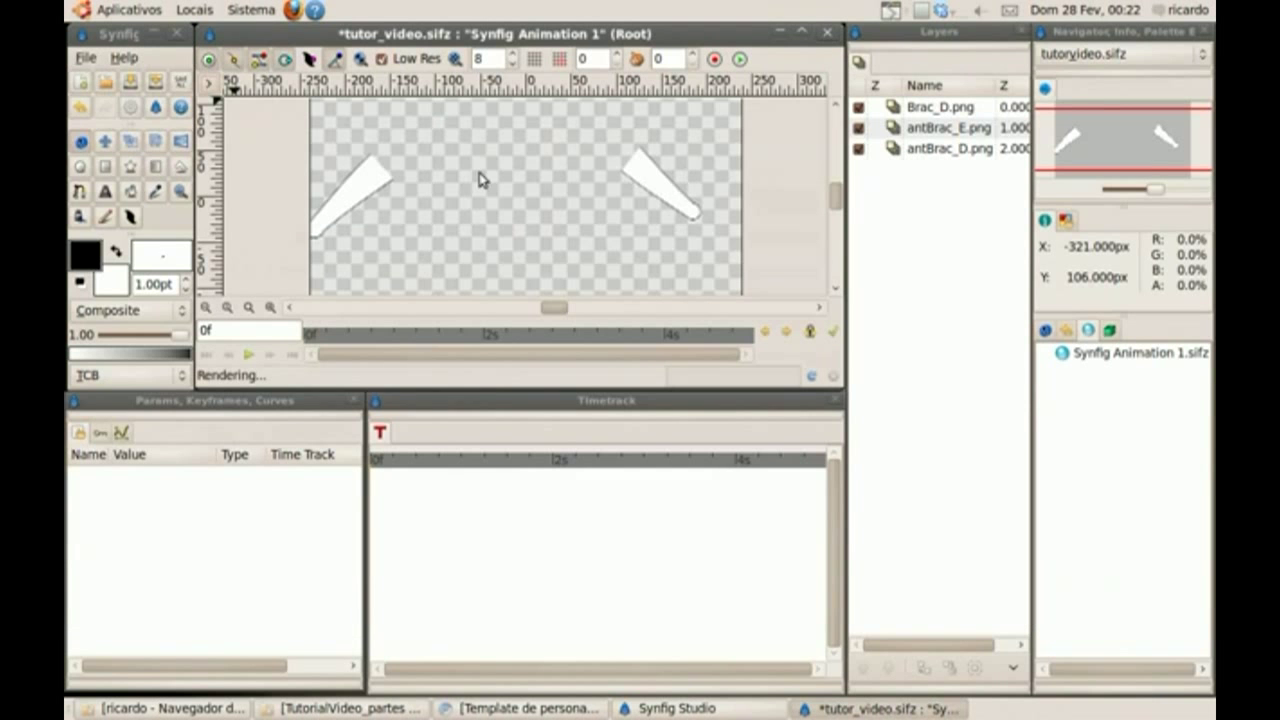
left_click(217, 90)
mouse_move(252, 95)
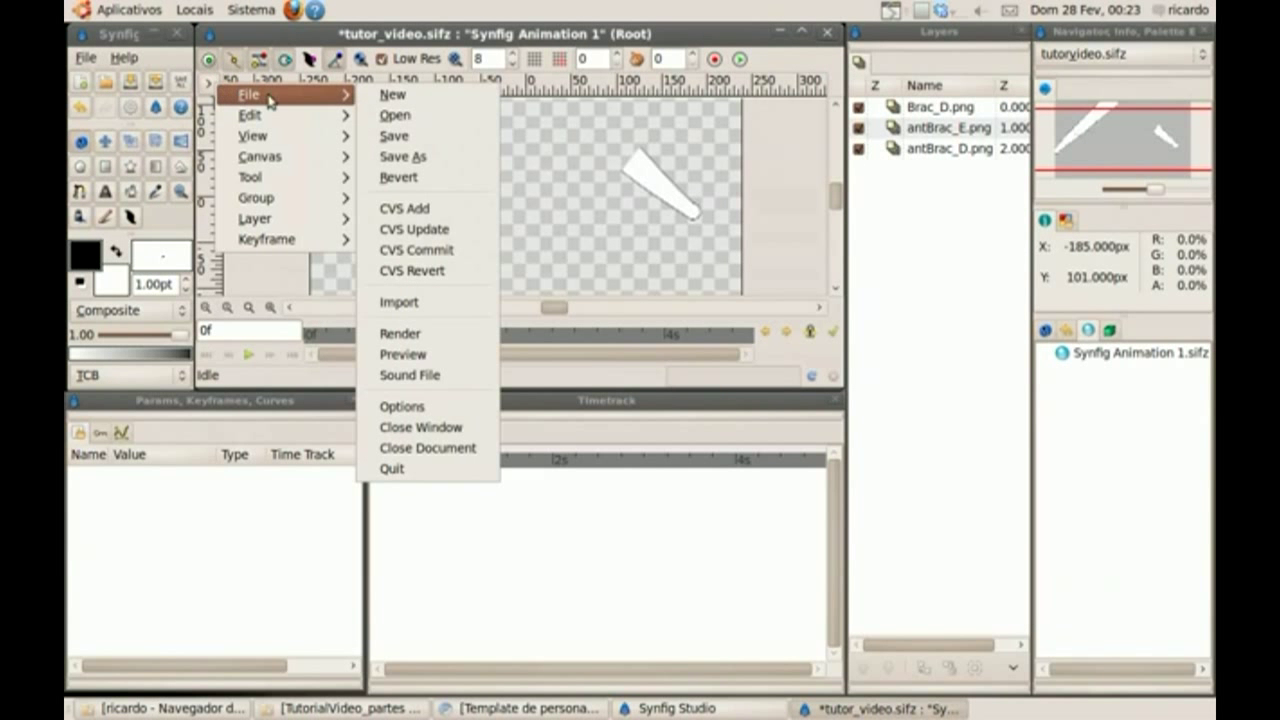
left_click(419, 302)
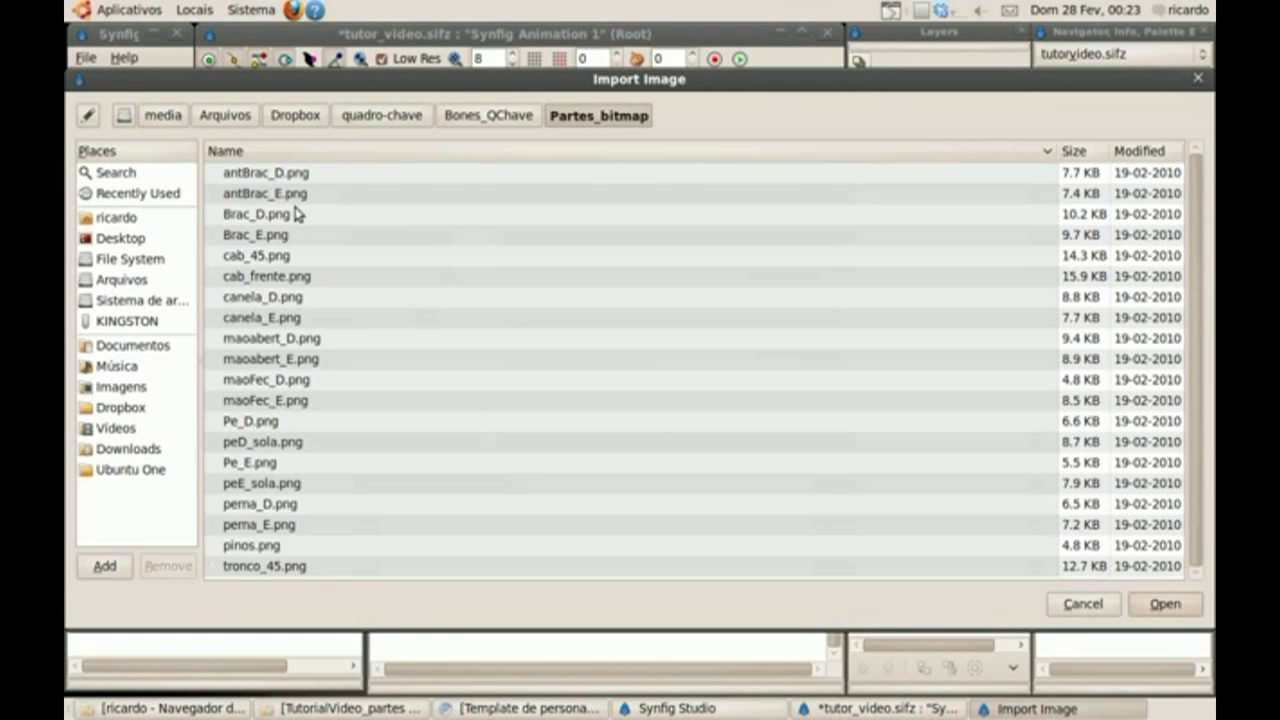
left_click(281, 238)
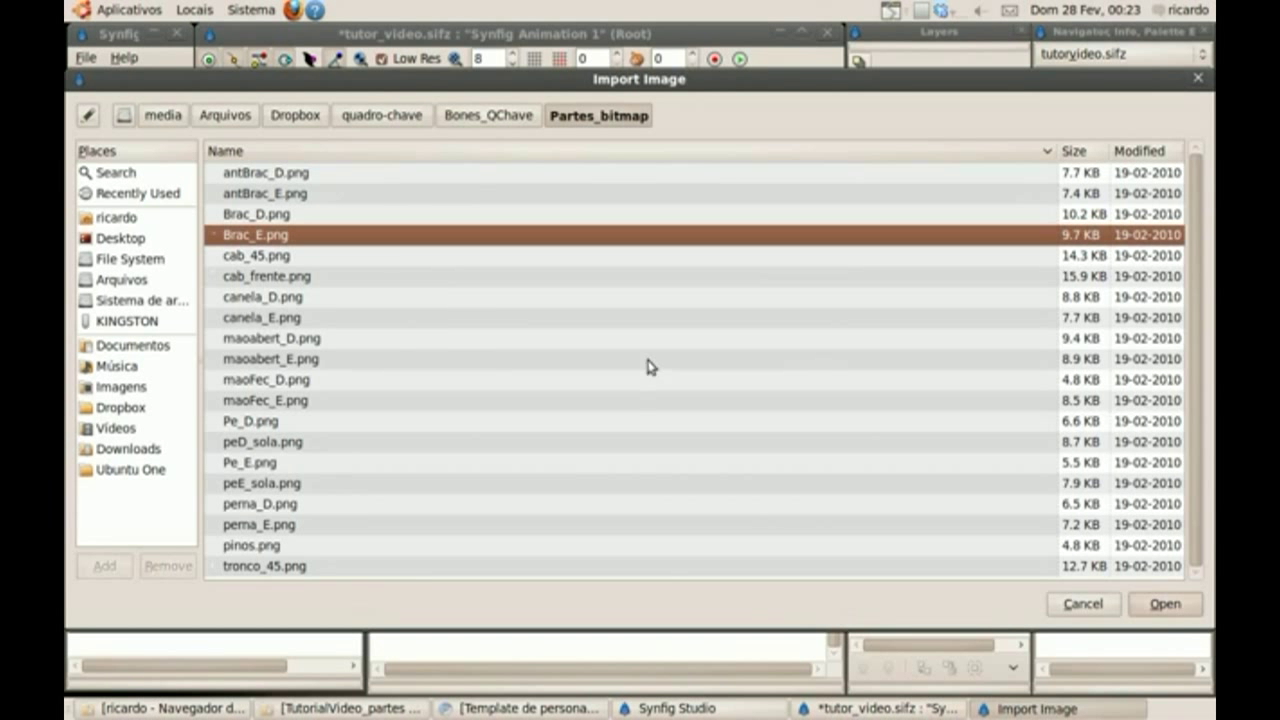
left_click(1133, 612)
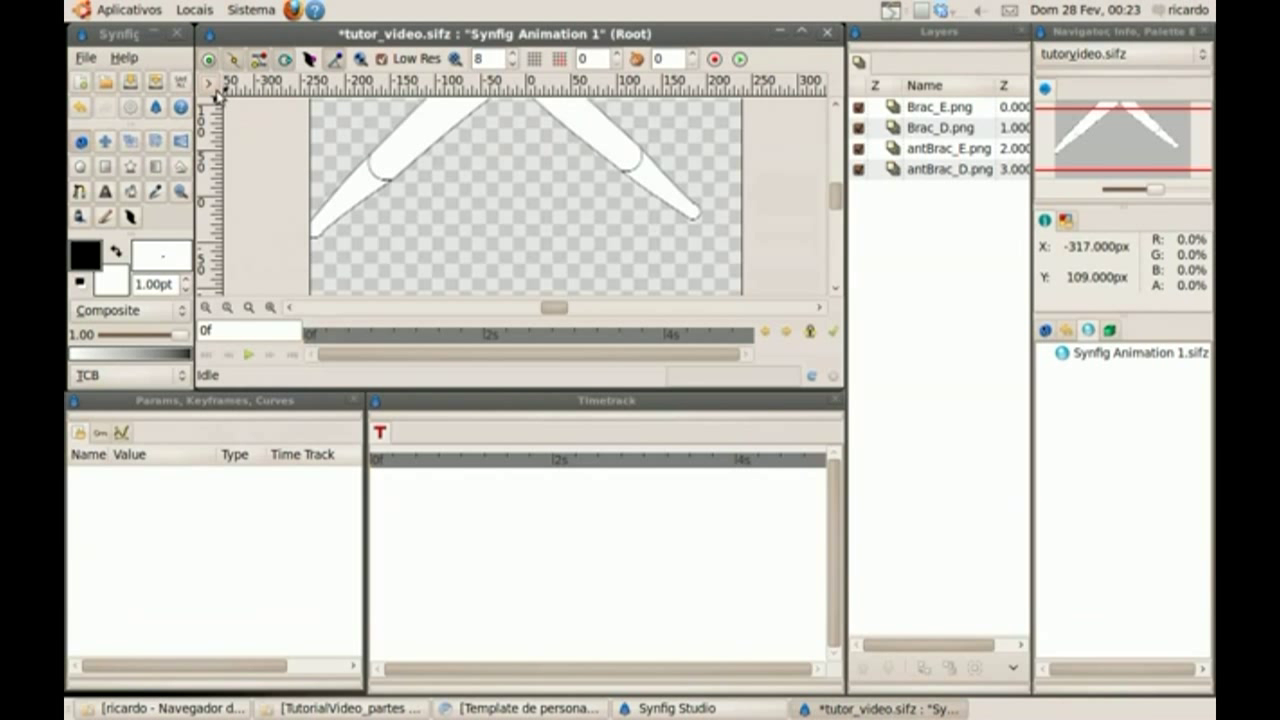
Import the head images cab_45.png and cab_frente.png as image layers
left_click(210, 84)
left_click(406, 302)
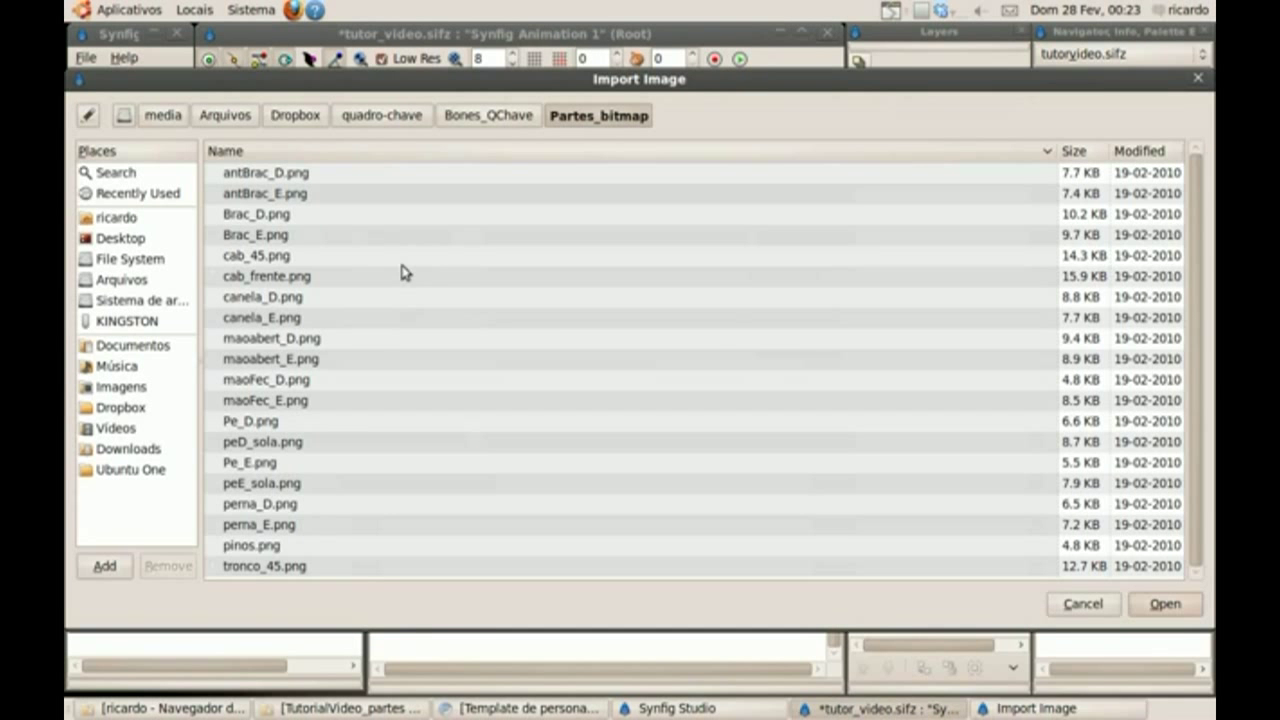
left_click(278, 257)
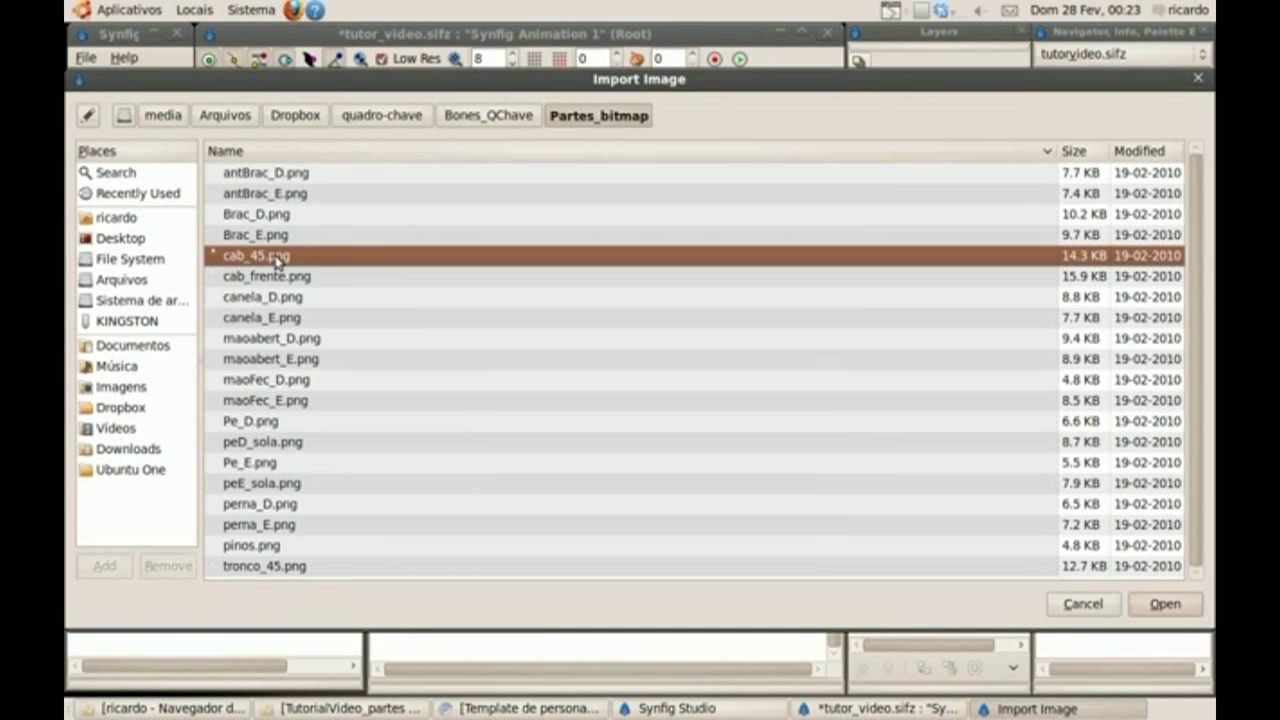
left_click(1145, 605)
left_click(210, 84)
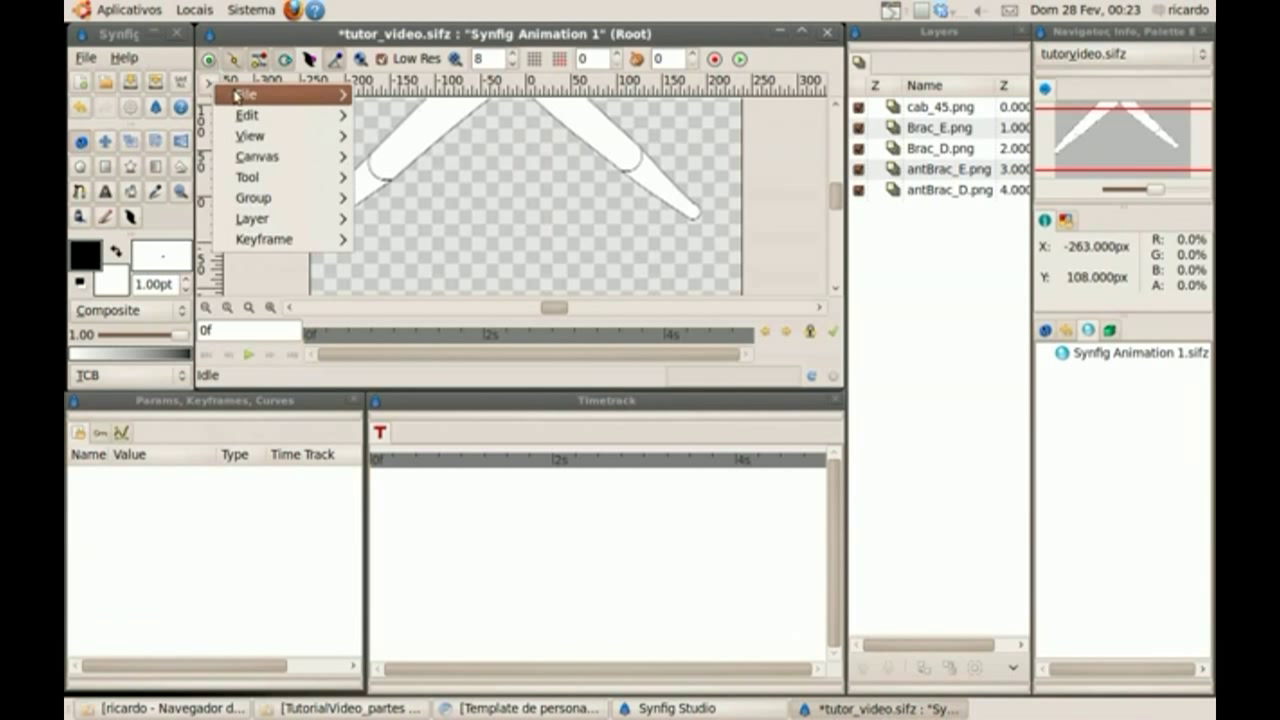
mouse_move(246, 94)
left_click(436, 300)
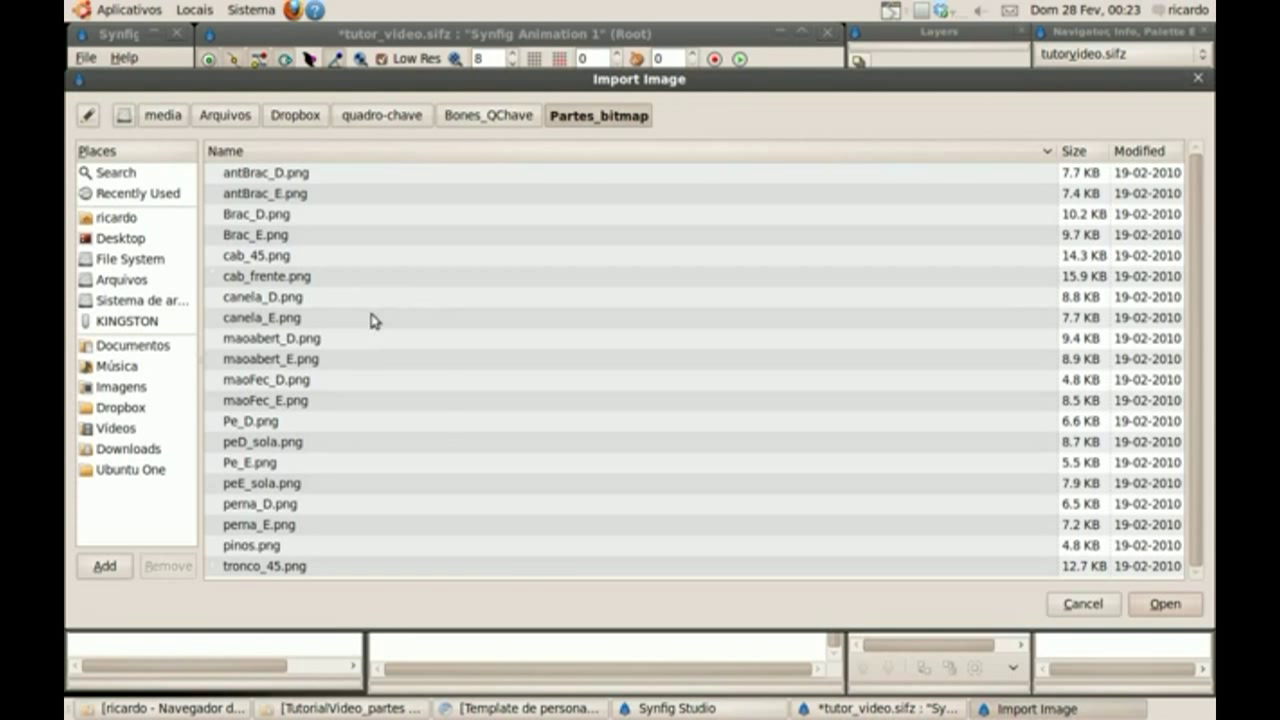
left_click(298, 281)
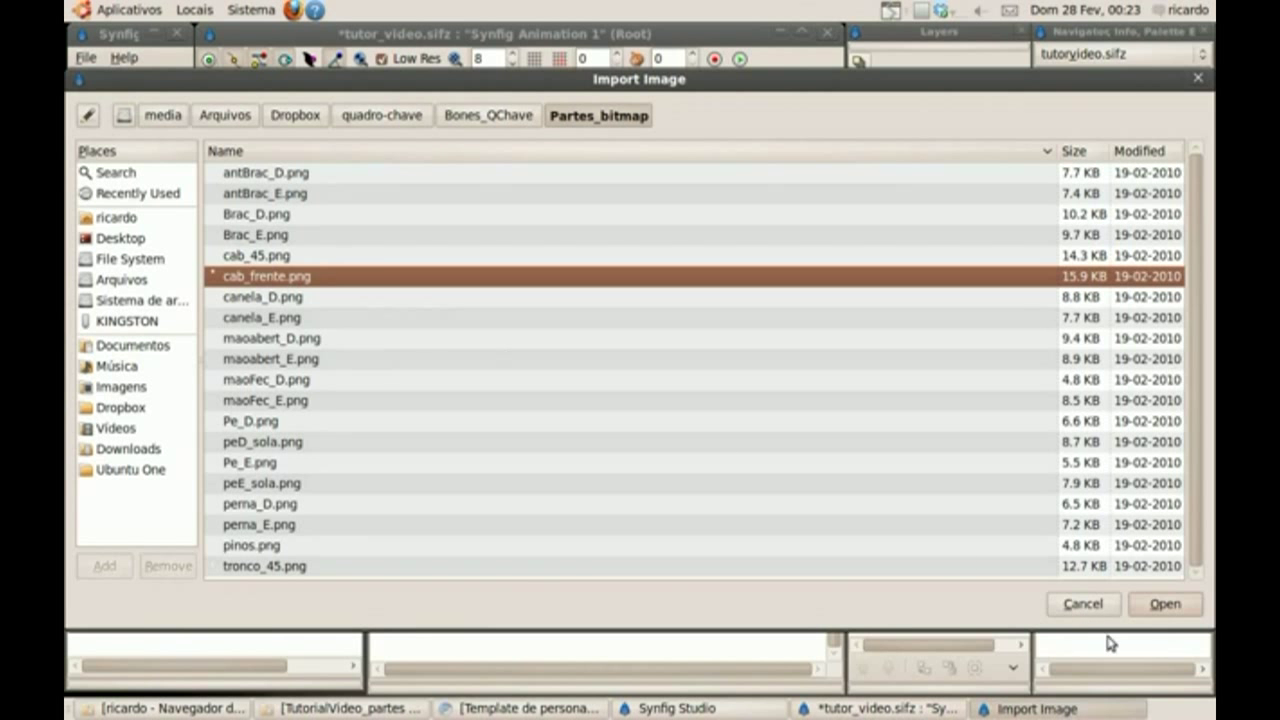
left_click(1165, 605)
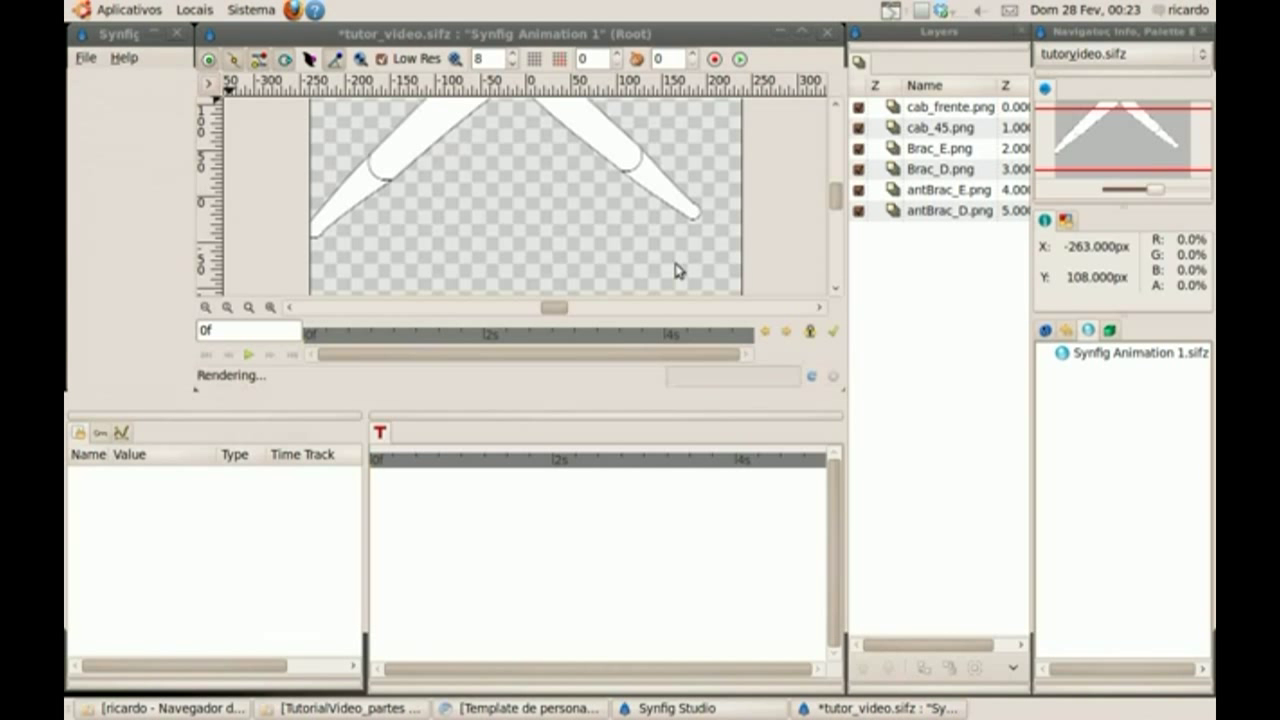
Import canela_D.png, canela_E.png and maoabert_D.png as image layers
left_click(210, 85)
left_click(412, 300)
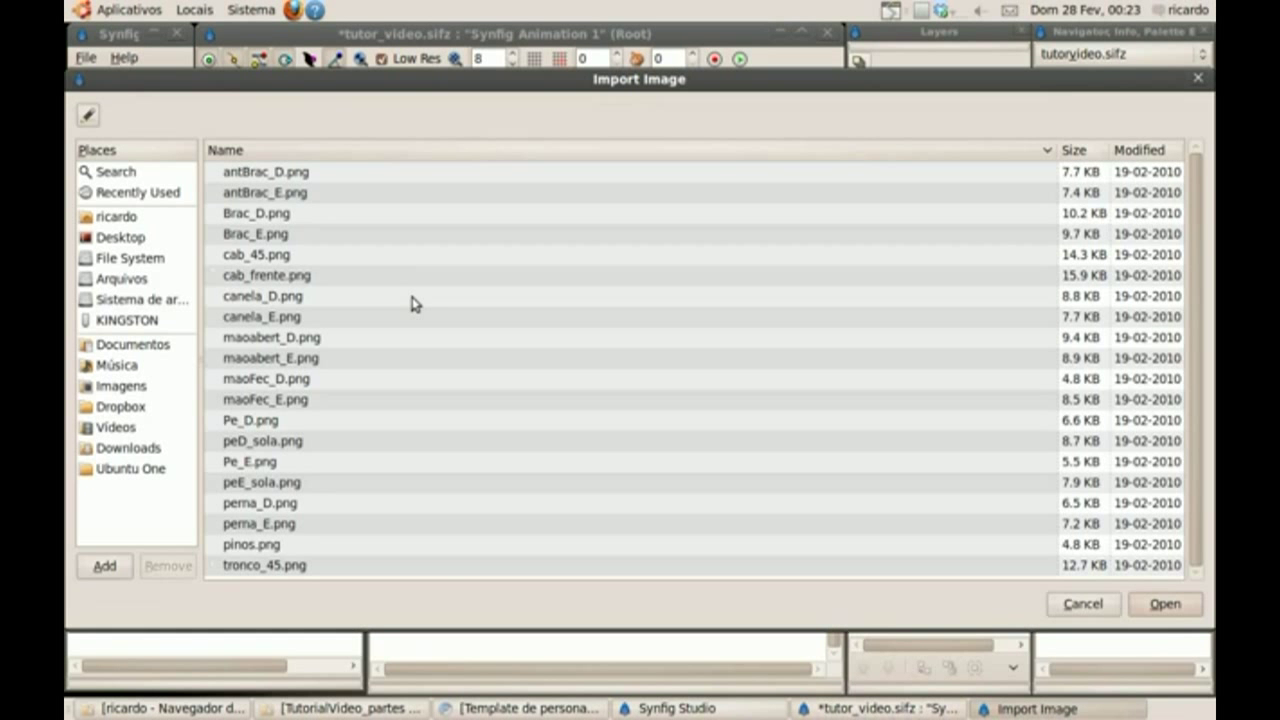
left_click(294, 303)
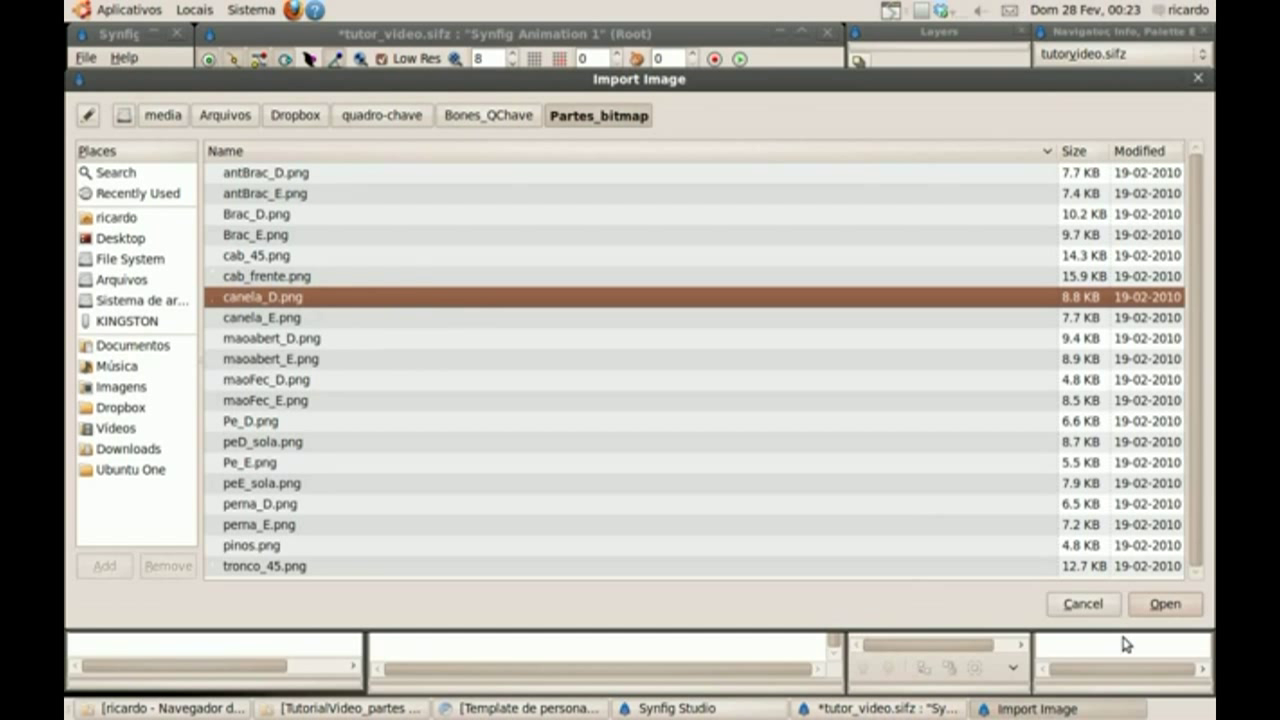
left_click(1163, 605)
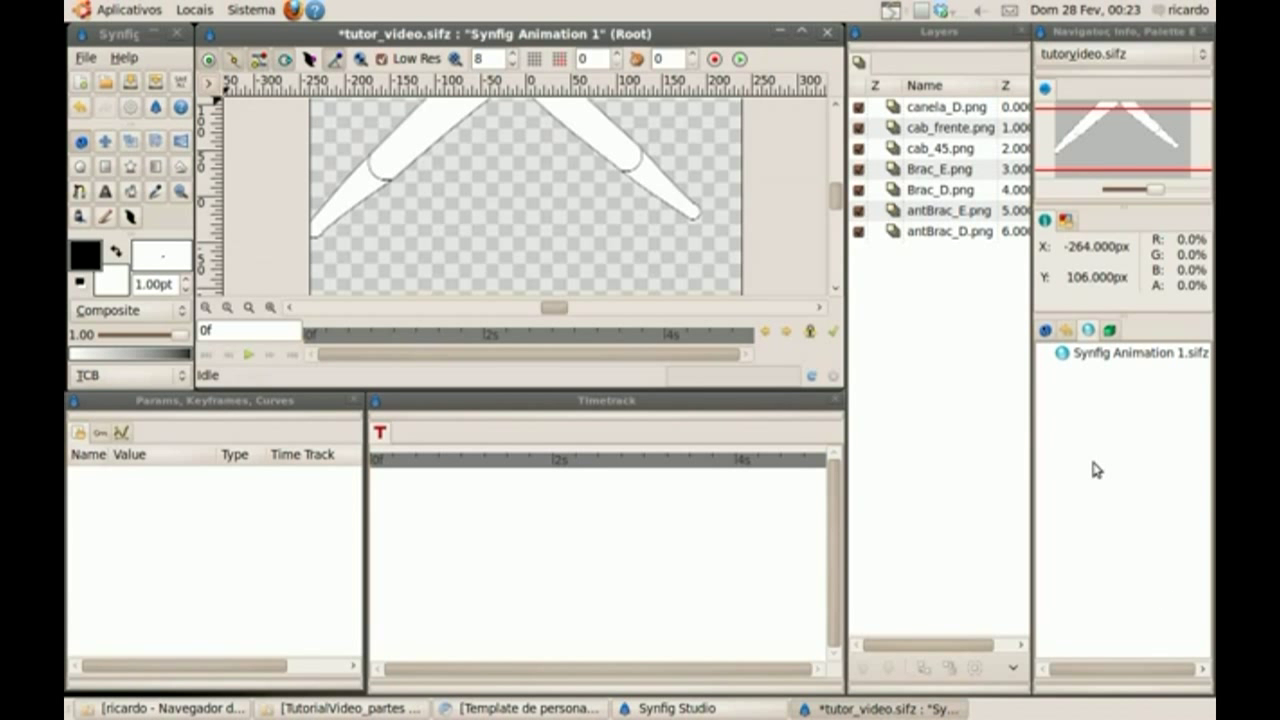
left_click(212, 86)
left_click(393, 302)
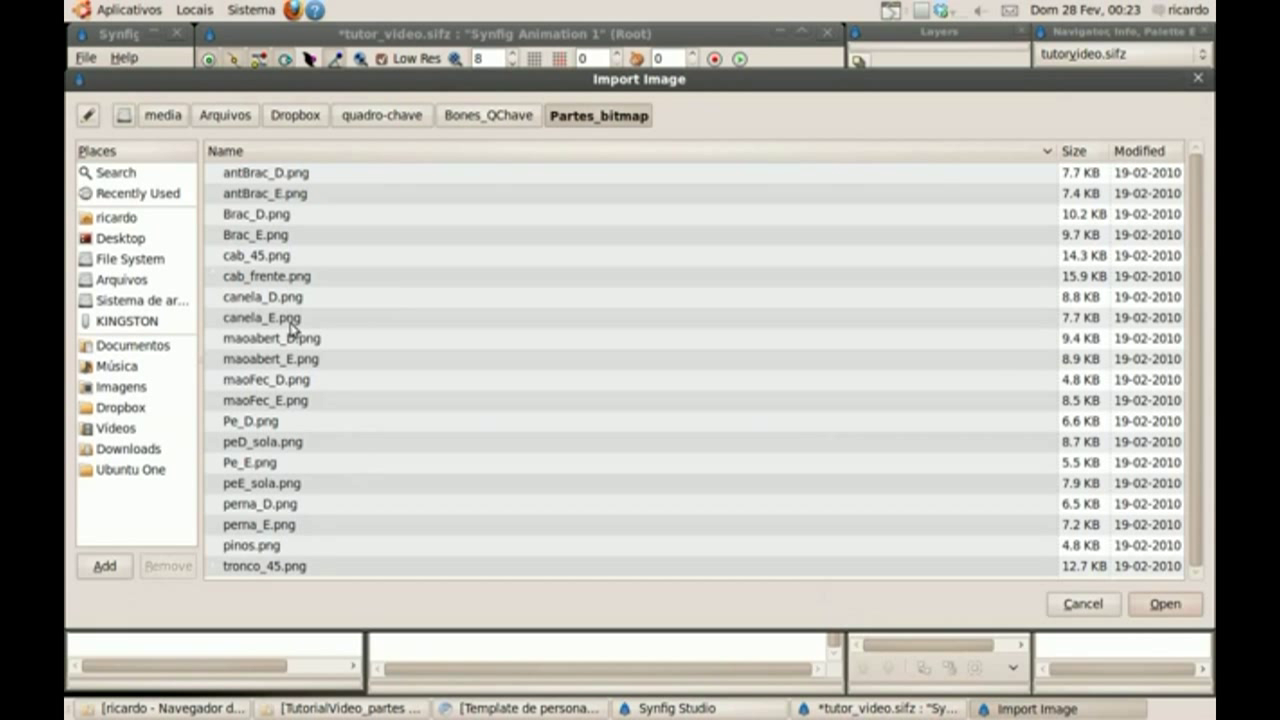
left_click(291, 320)
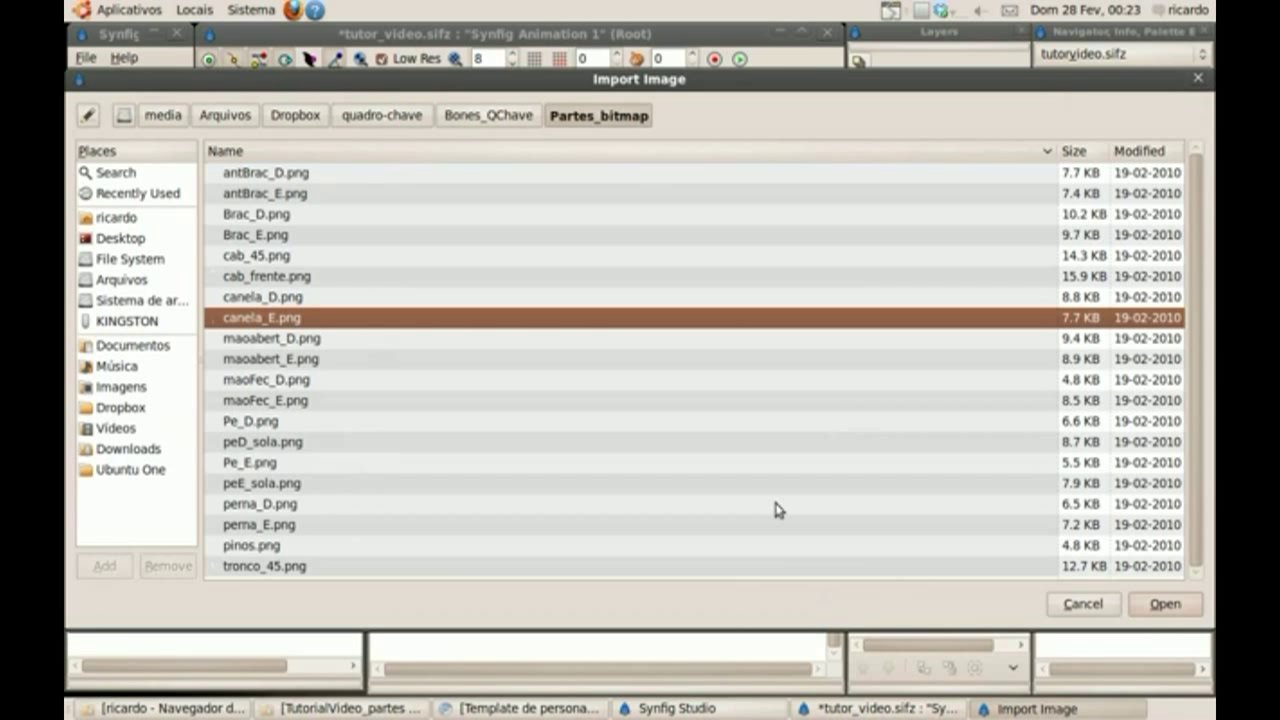
left_click(1162, 604)
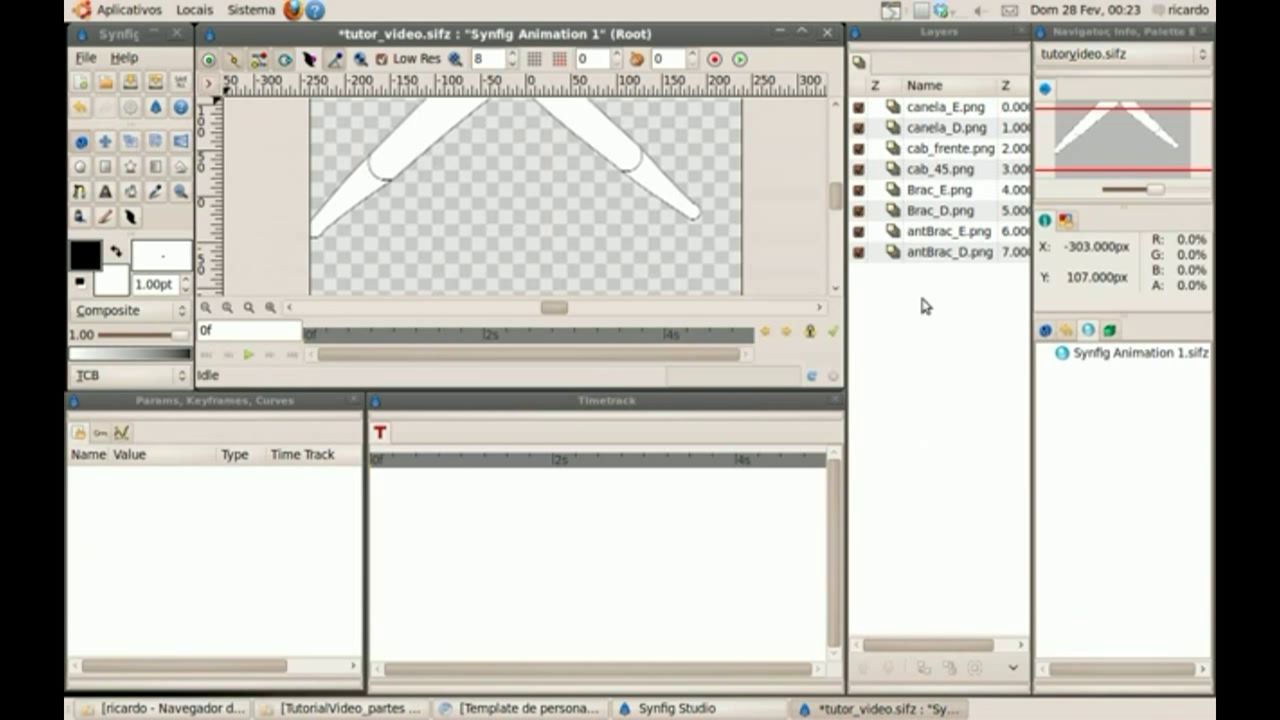
left_click(209, 82)
mouse_move(236, 99)
left_click(443, 302)
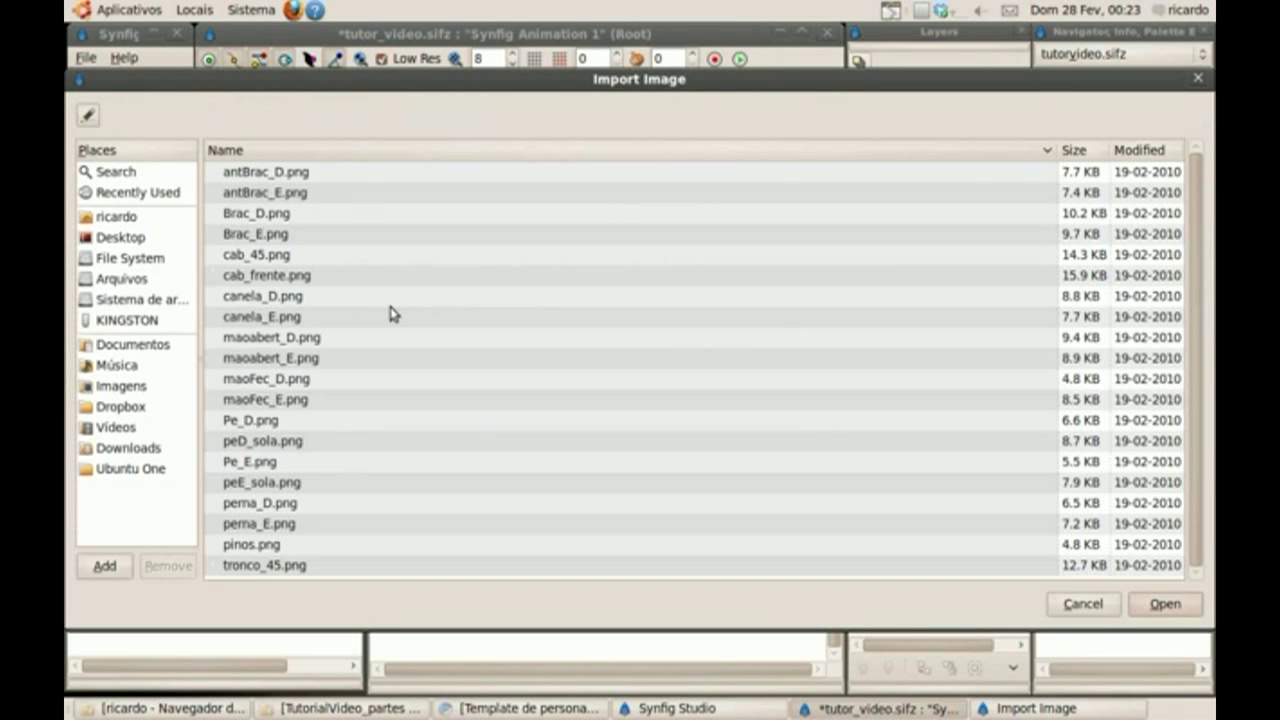
left_click(303, 340)
left_click(1147, 611)
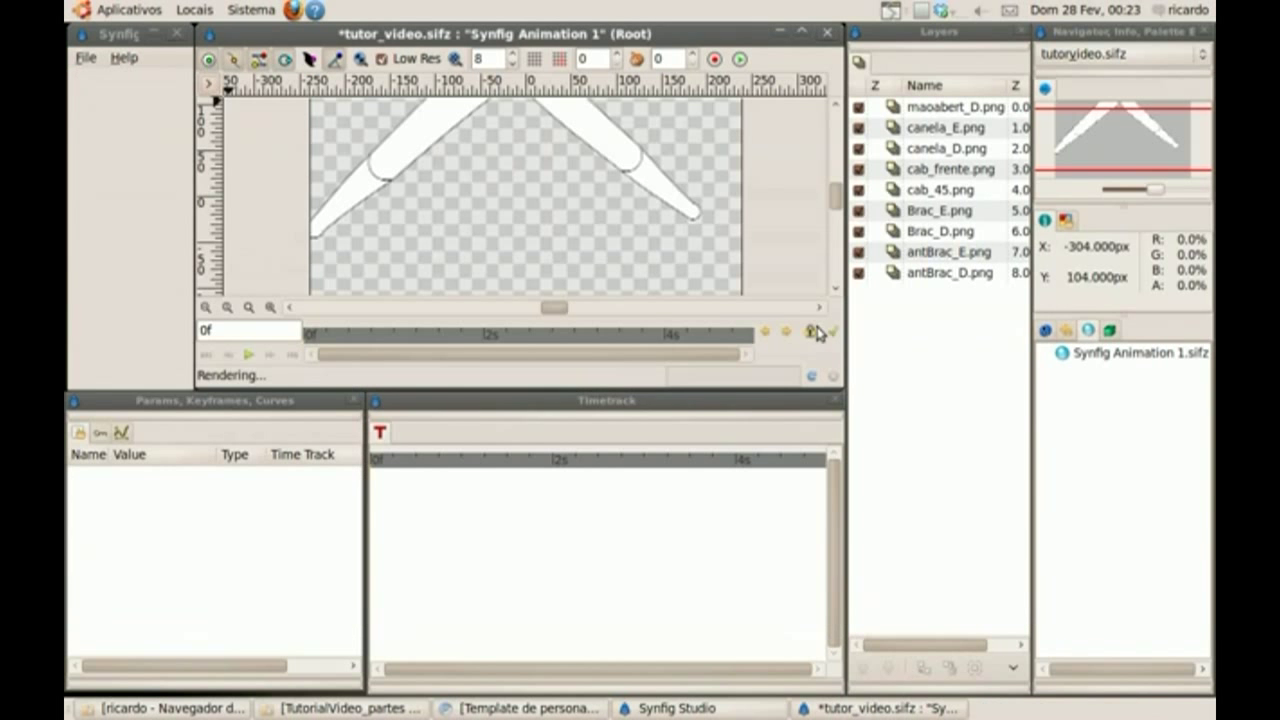
Import the hand images maoabert_E.png, maoFec_D.png and maoFec_E.png as image layers
left_click(212, 84)
mouse_move(275, 89)
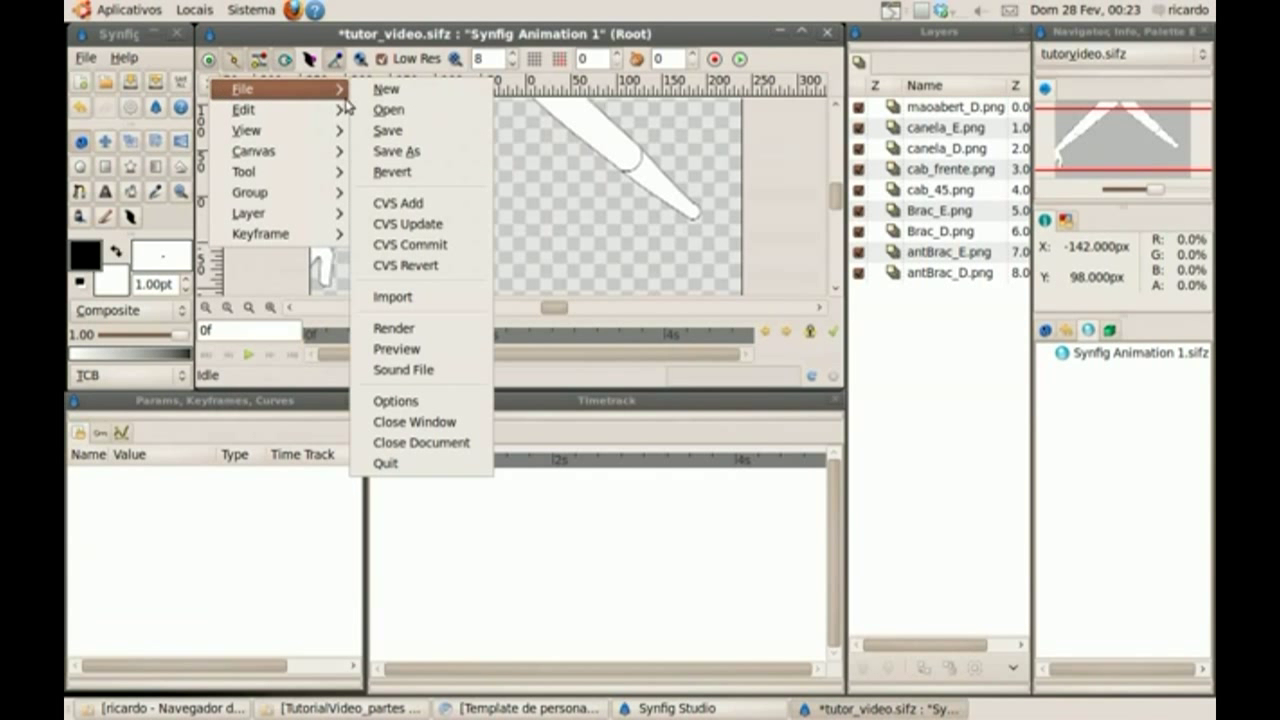
left_click(425, 296)
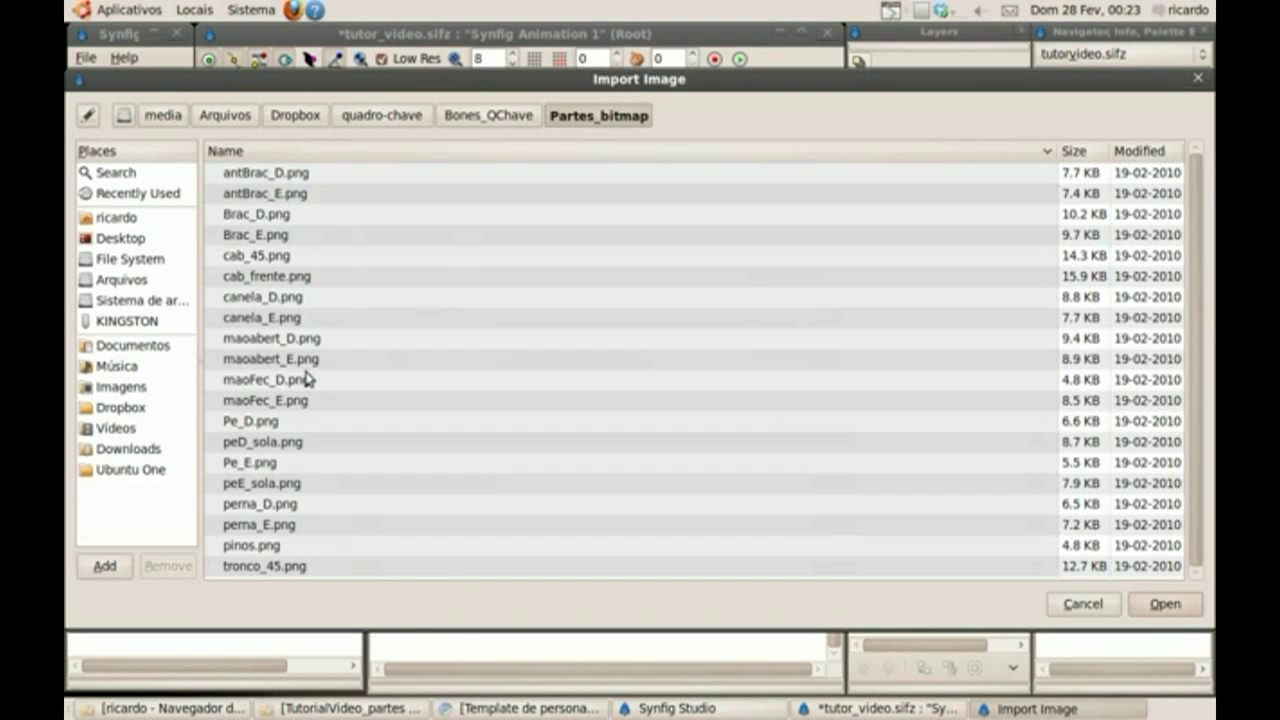
left_click(310, 358)
left_click(1158, 606)
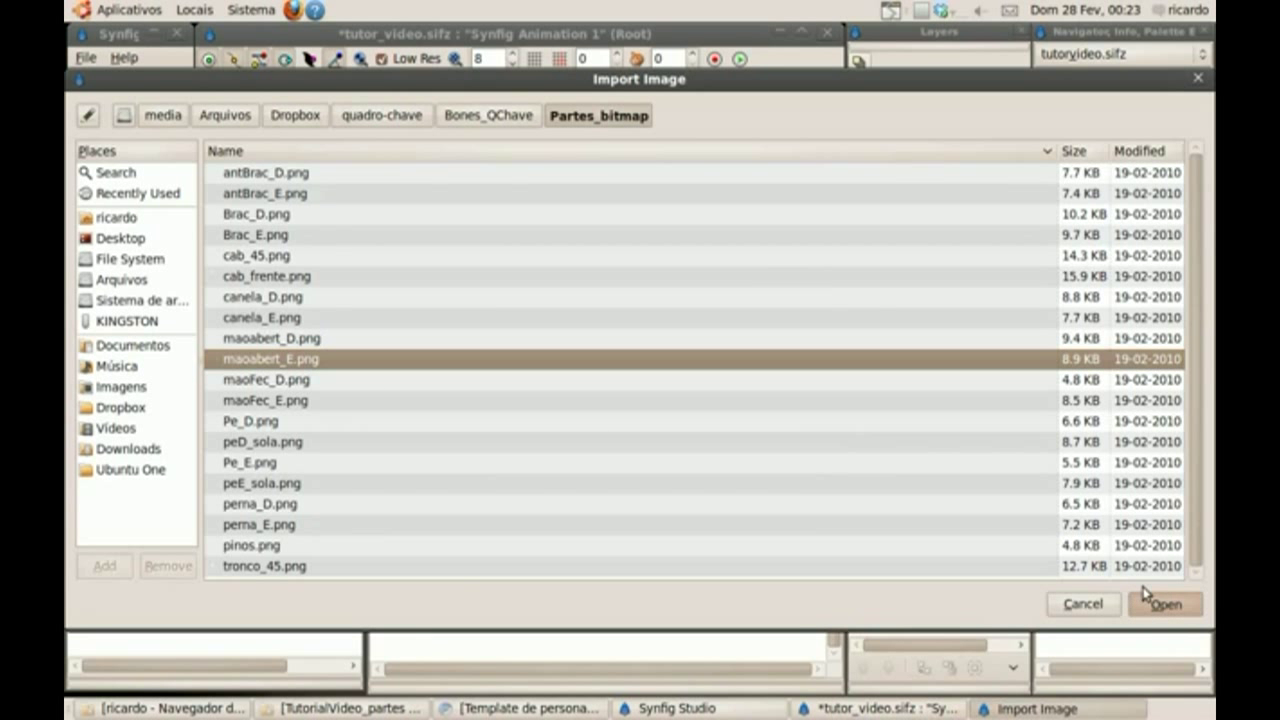
left_click(216, 89)
mouse_move(245, 98)
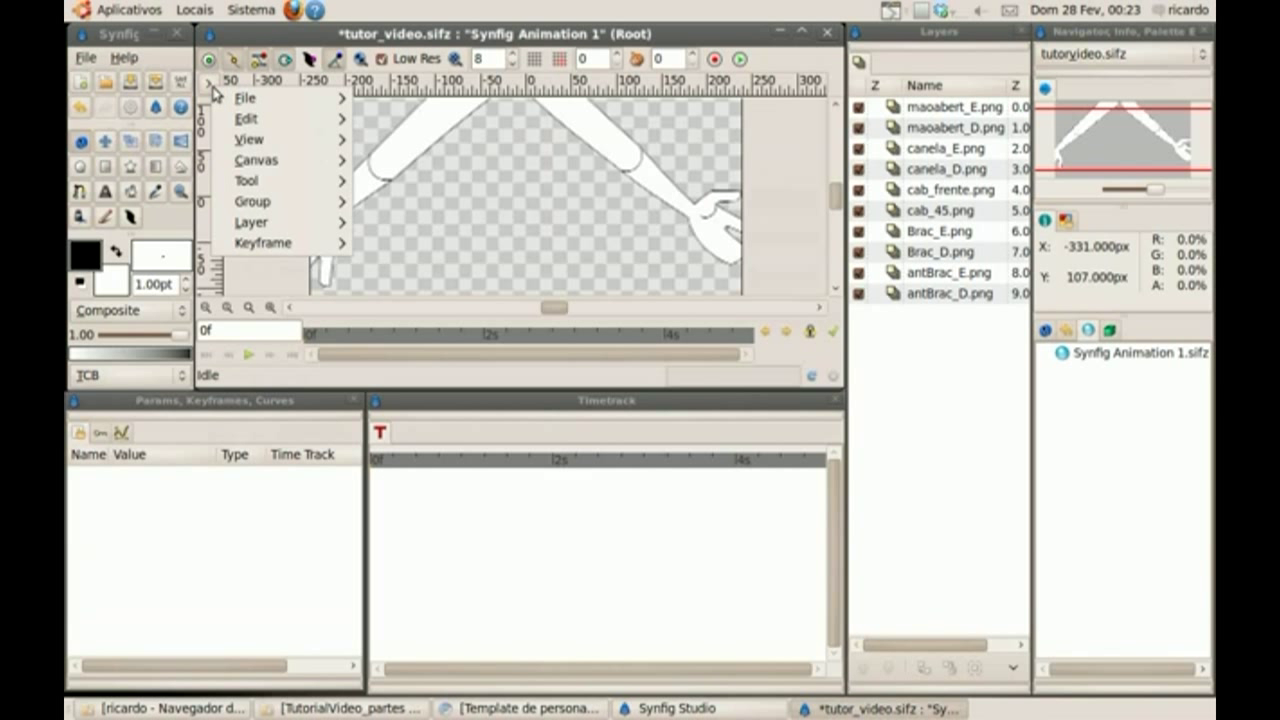
left_click(416, 307)
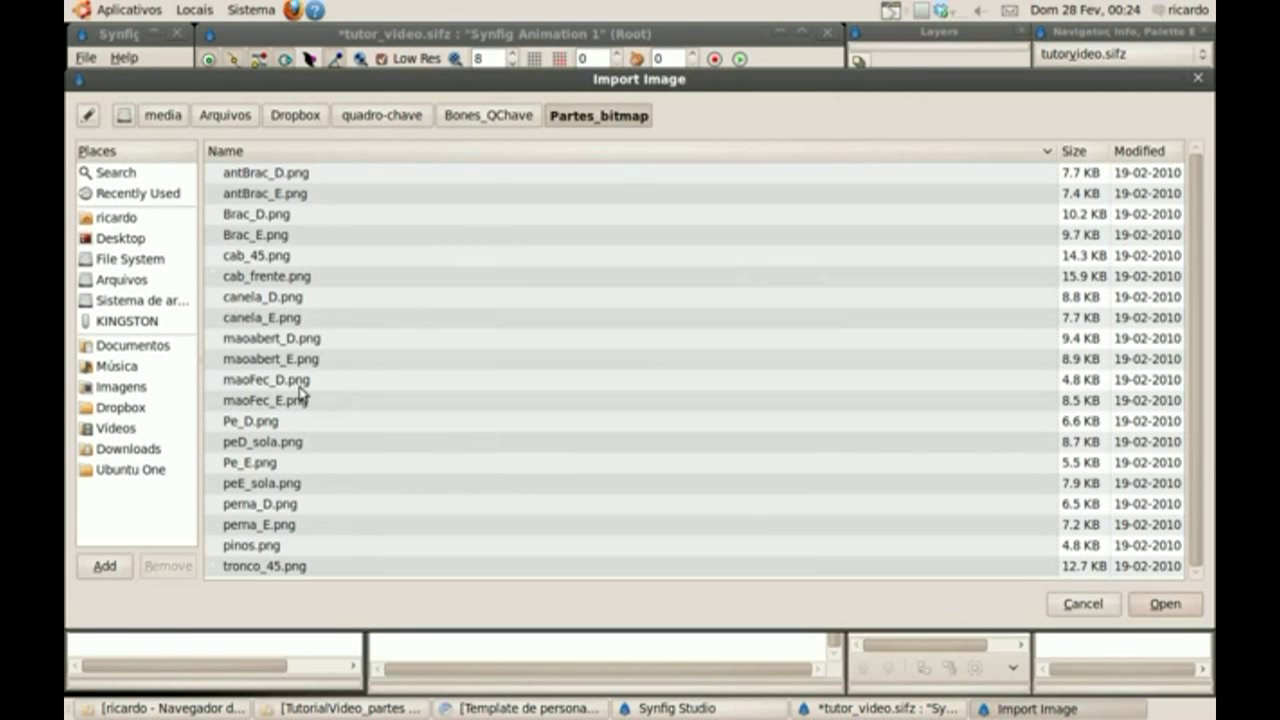
left_click(300, 385)
left_click(1136, 605)
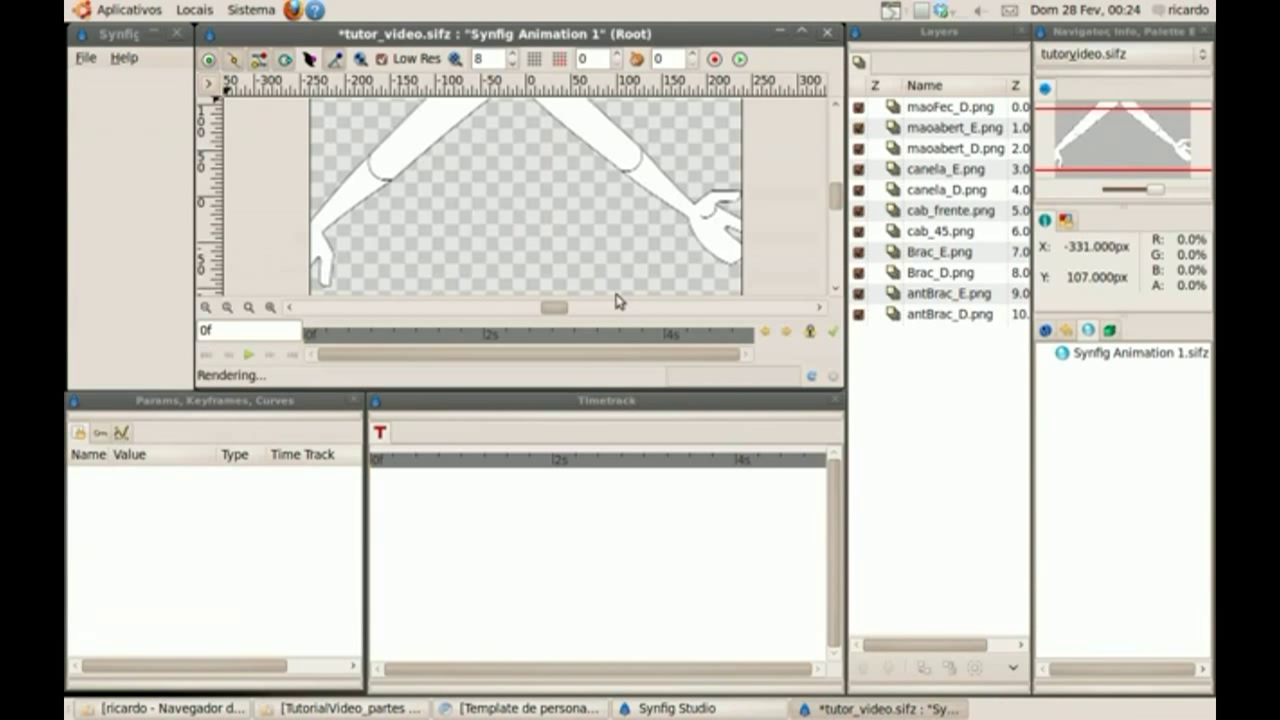
left_click(216, 86)
mouse_move(265, 93)
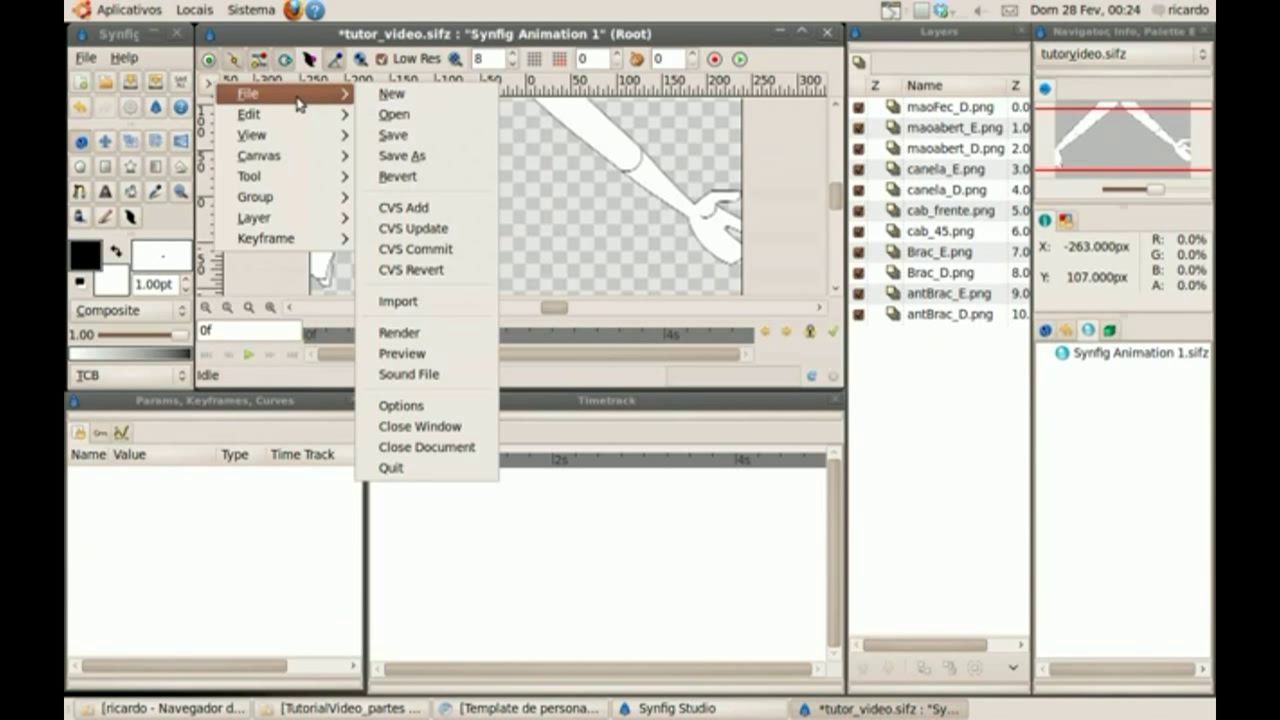
left_click(428, 302)
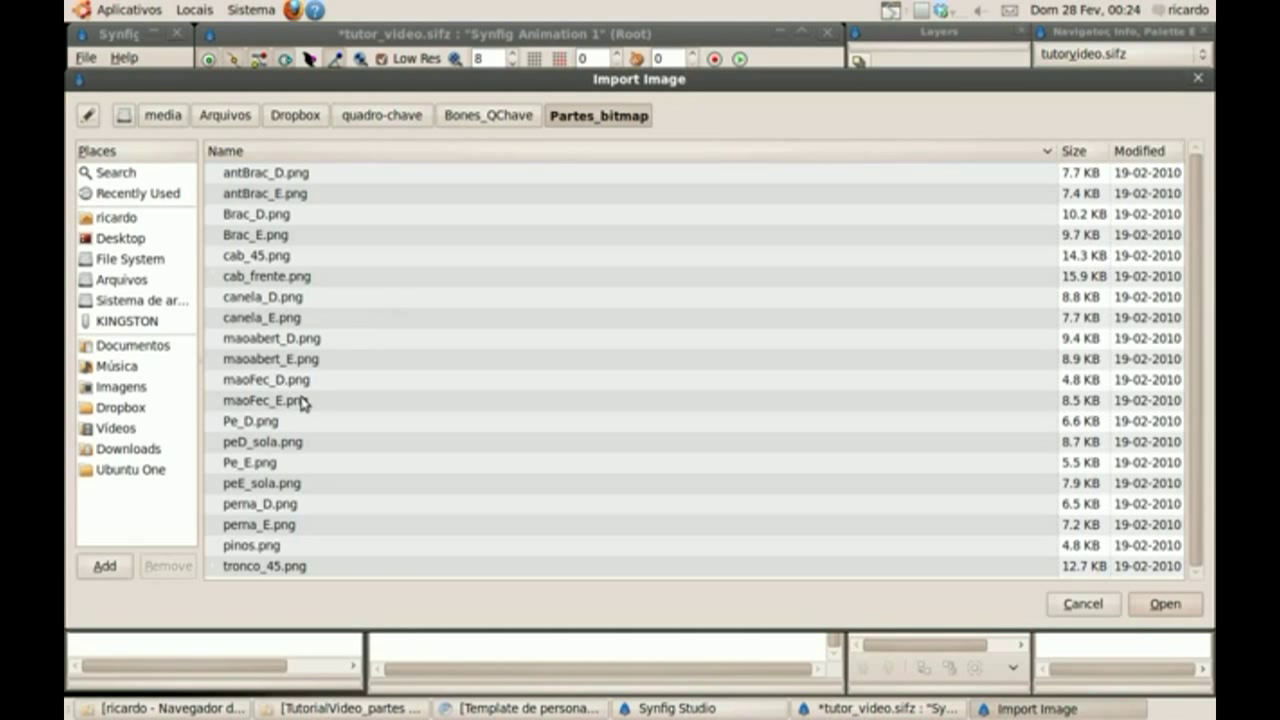
left_click(302, 402)
left_click(1165, 604)
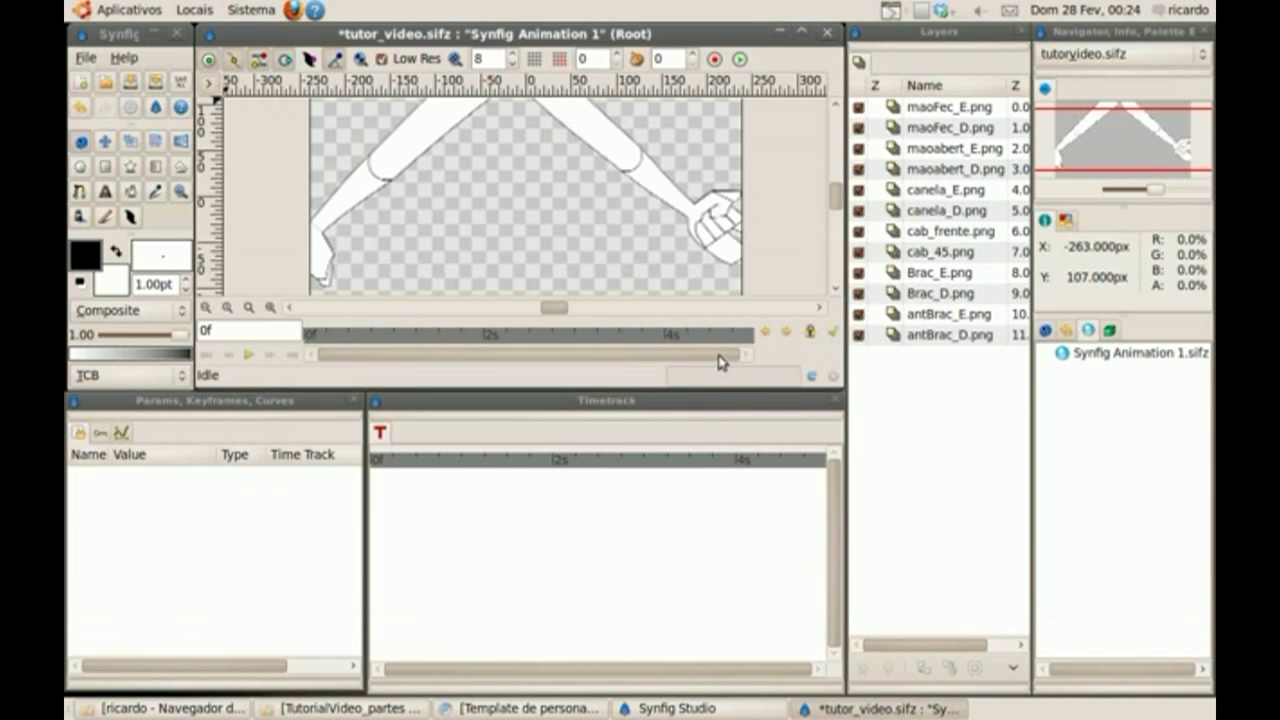
Import tronco_45.png and pinos.png as image layers
right_click(249, 117)
mouse_move(278, 101)
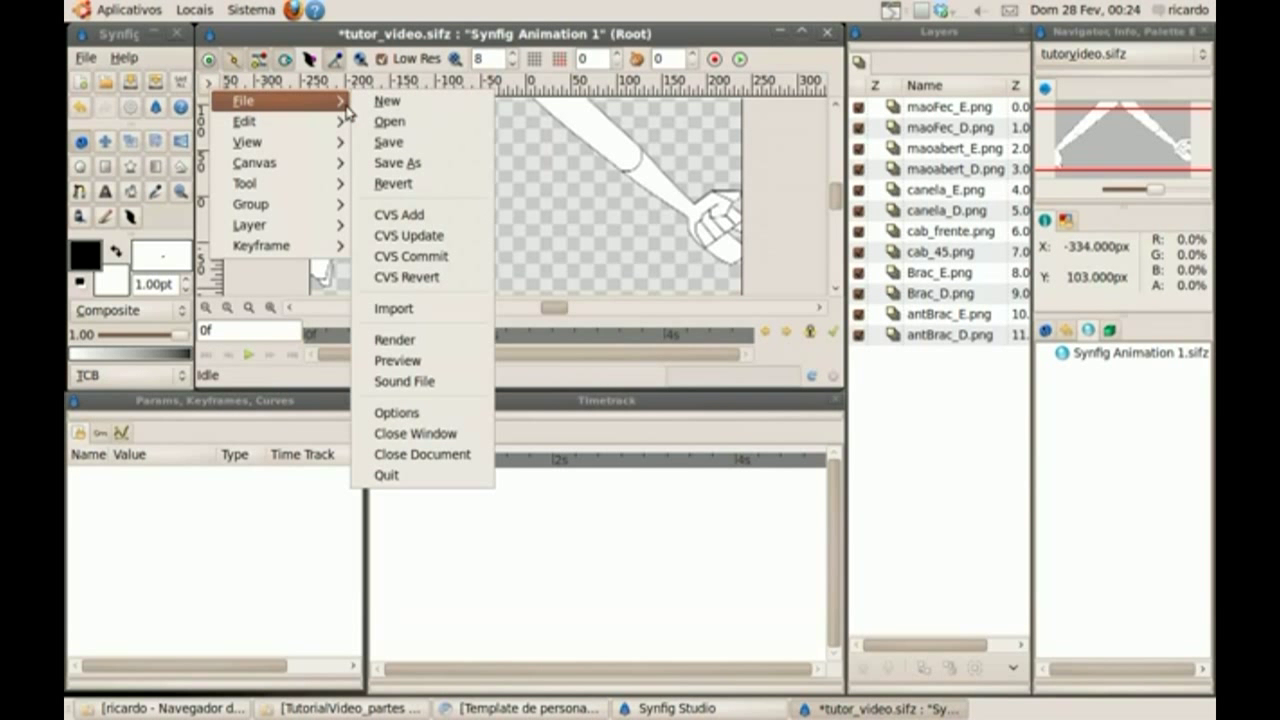
left_click(410, 316)
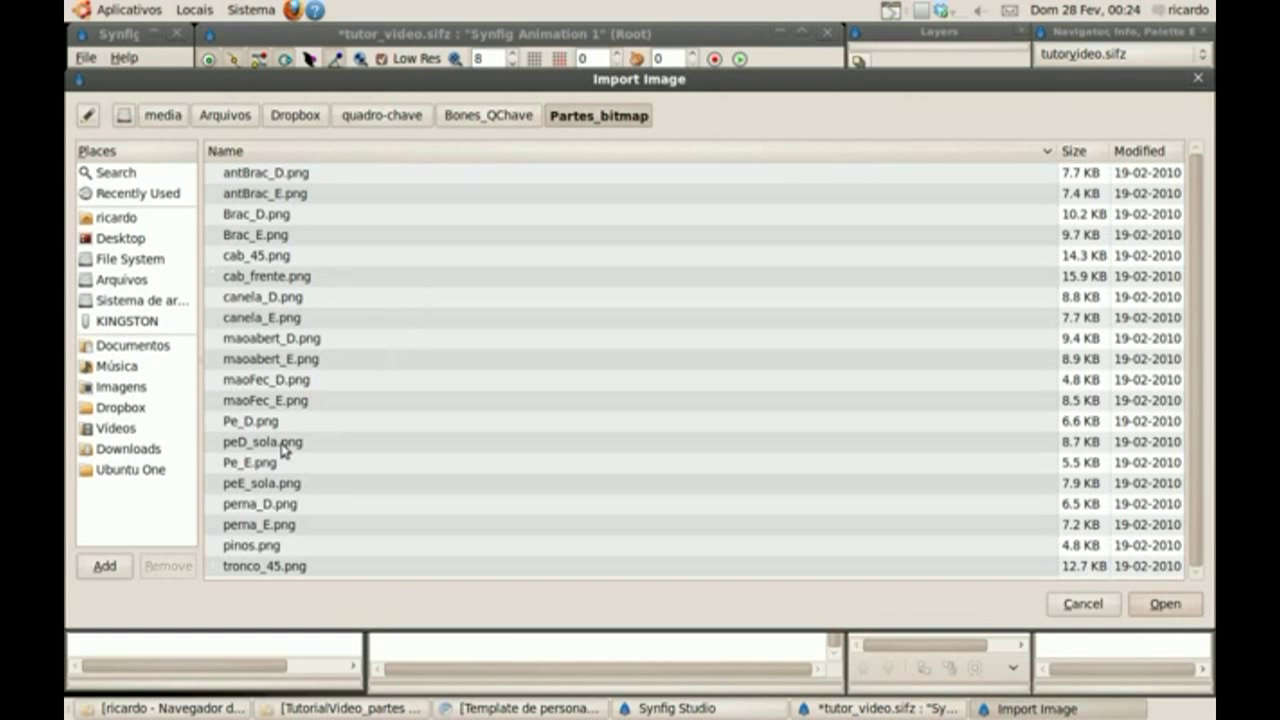
left_click(276, 424)
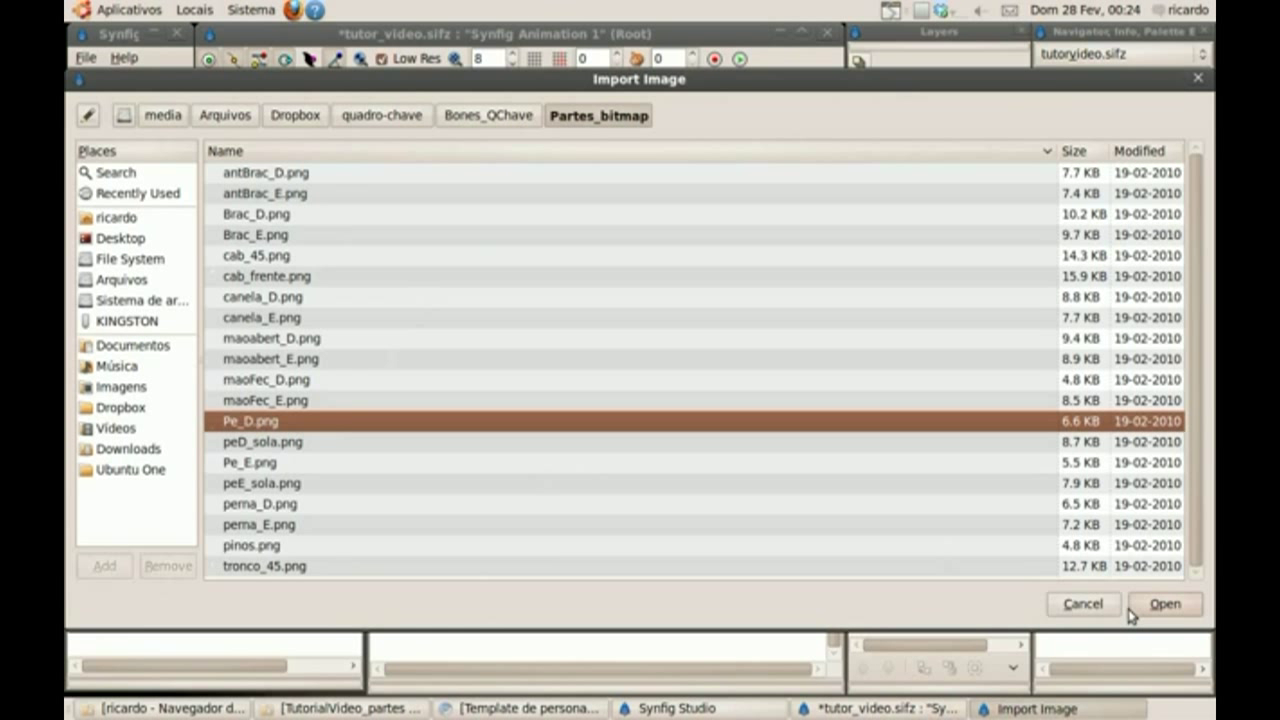
left_click(281, 568)
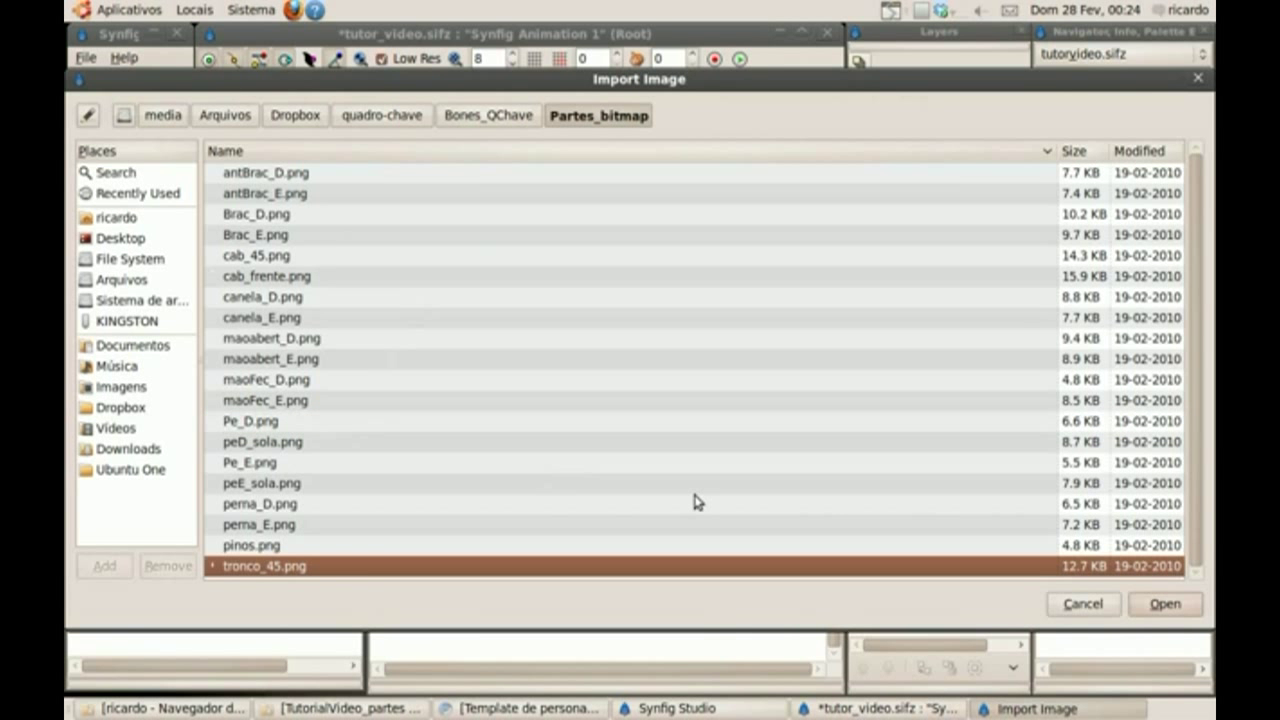
left_click(1165, 604)
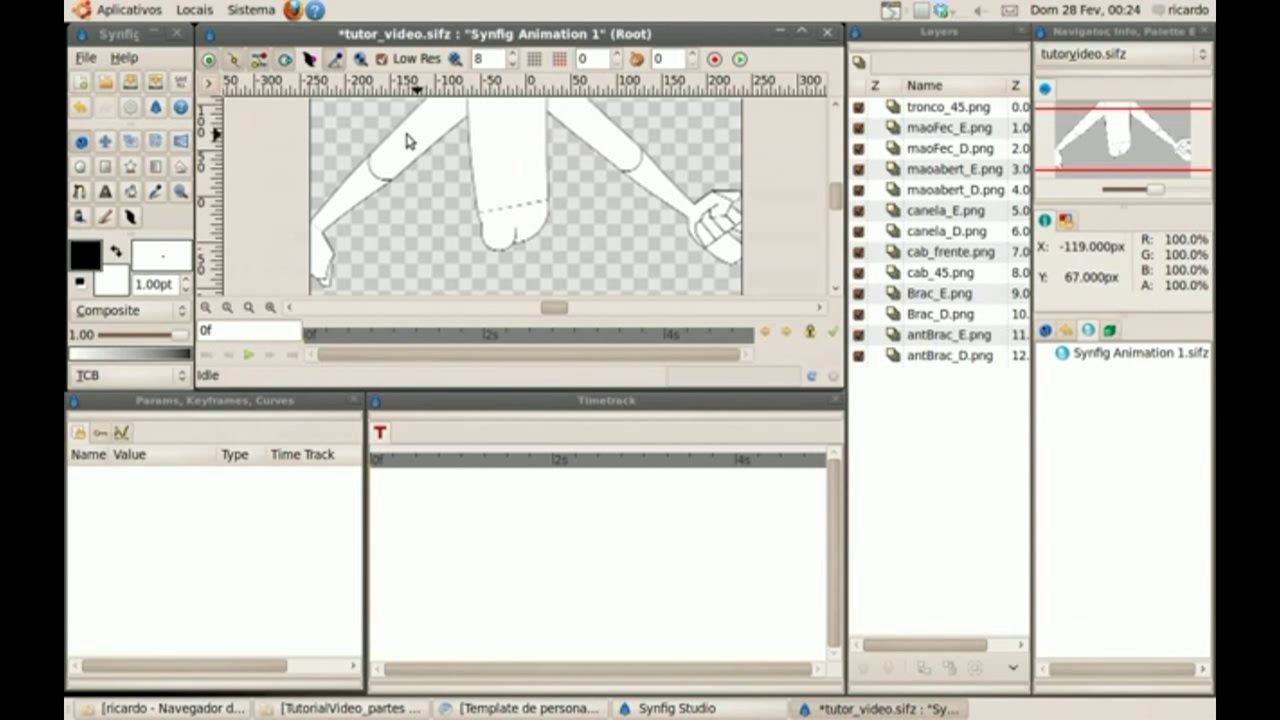
left_click(210, 84)
mouse_move(280, 96)
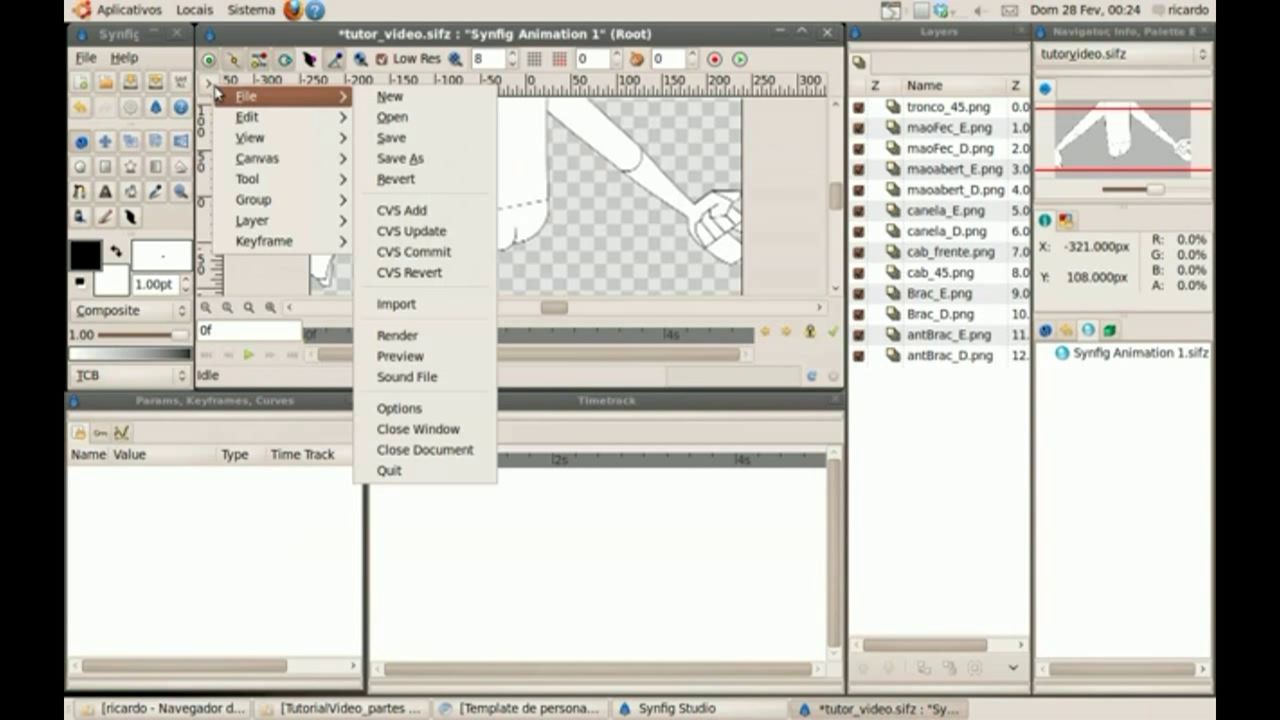
left_click(393, 306)
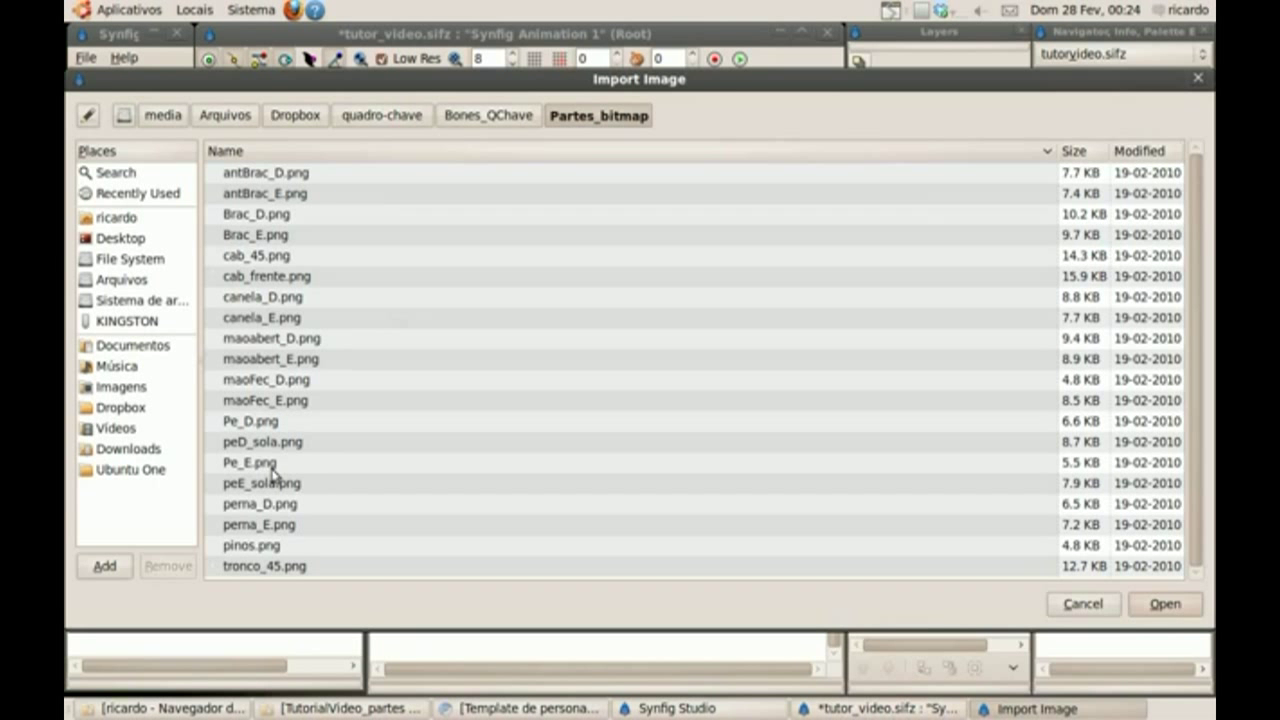
left_click(261, 547)
left_click(1164, 605)
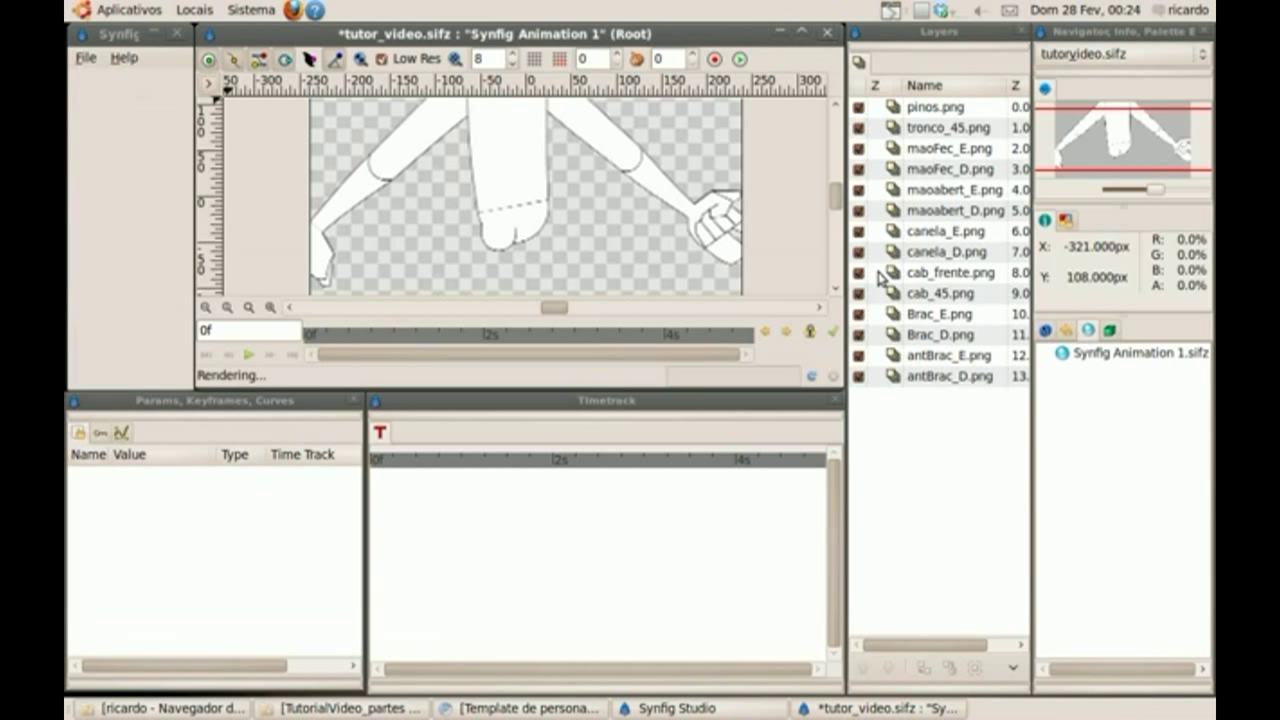
Zoom out, turn off Low Res preview and lower render quality from 8 to 1
left_click_drag(838, 197, 838, 189)
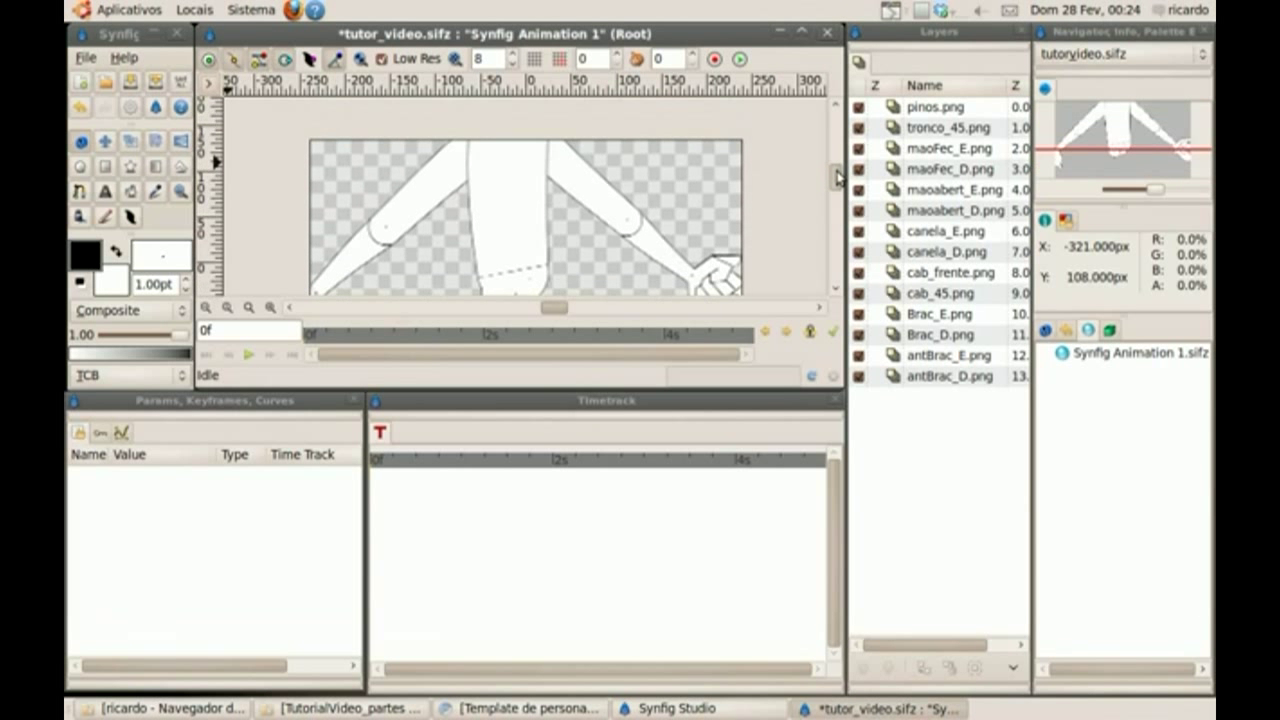
left_click(206, 308)
left_click(206, 308)
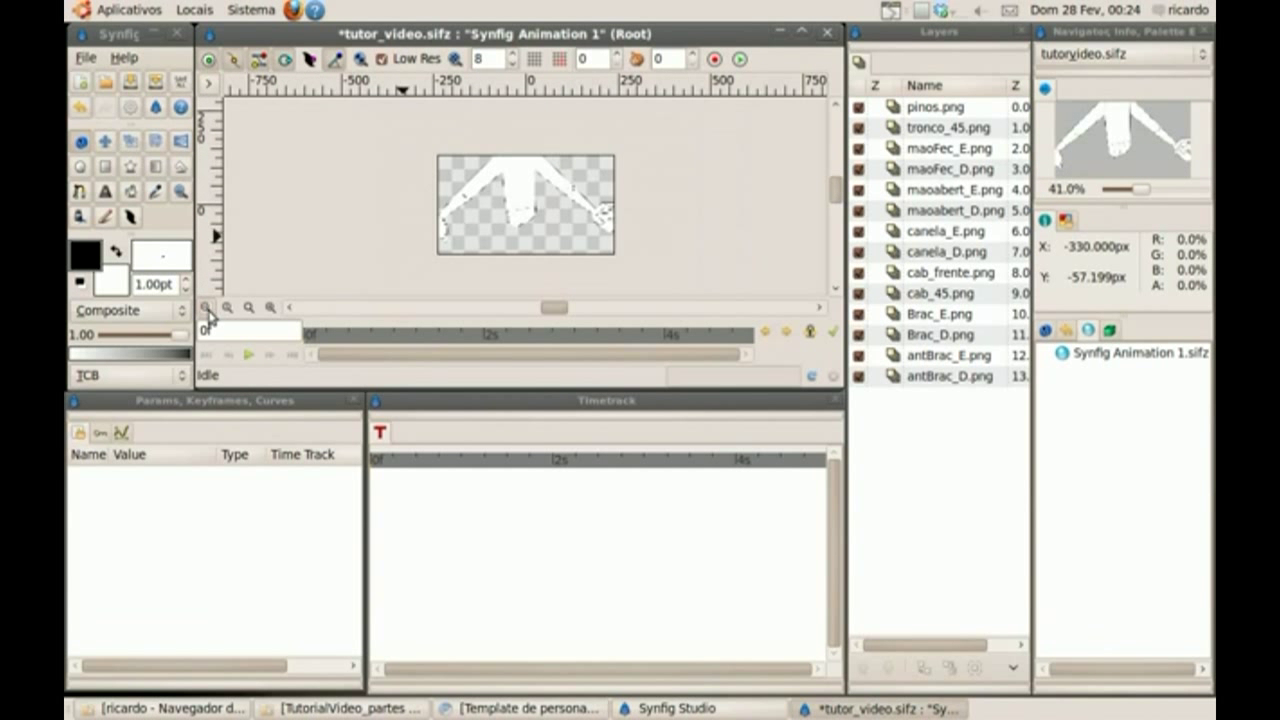
left_click(381, 59)
left_click(513, 65)
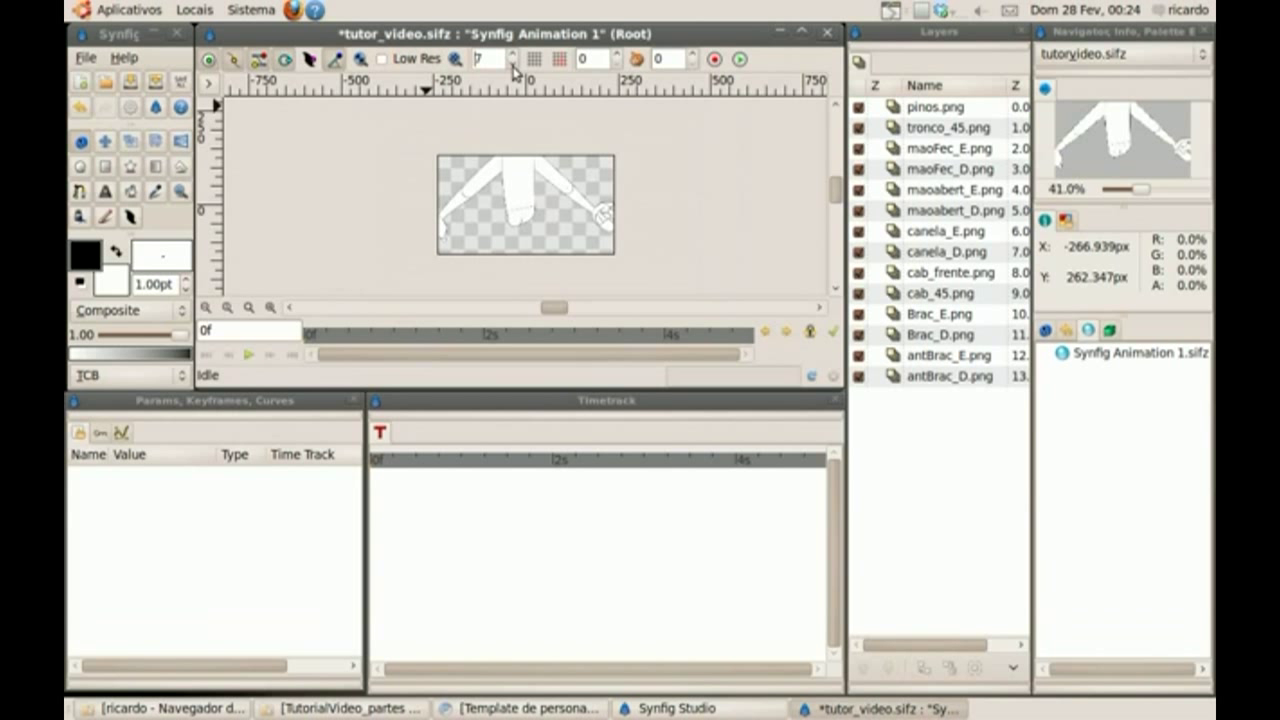
left_click(513, 65)
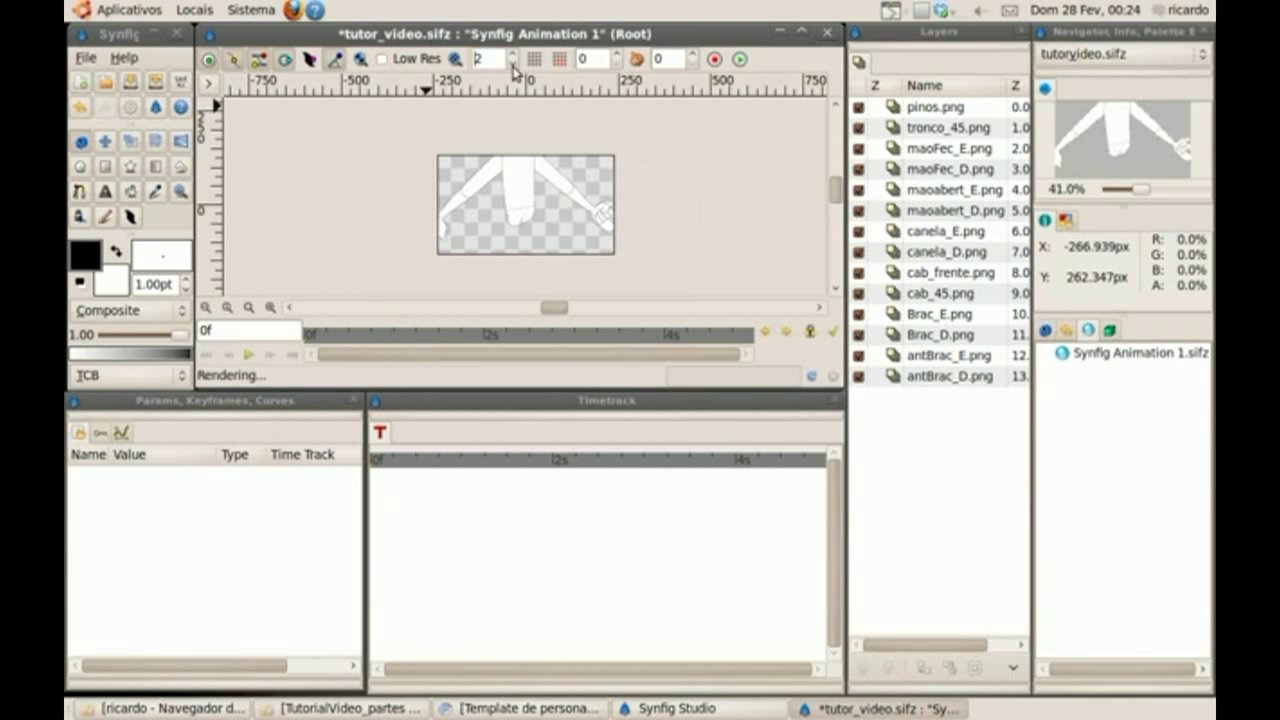
left_click(513, 65)
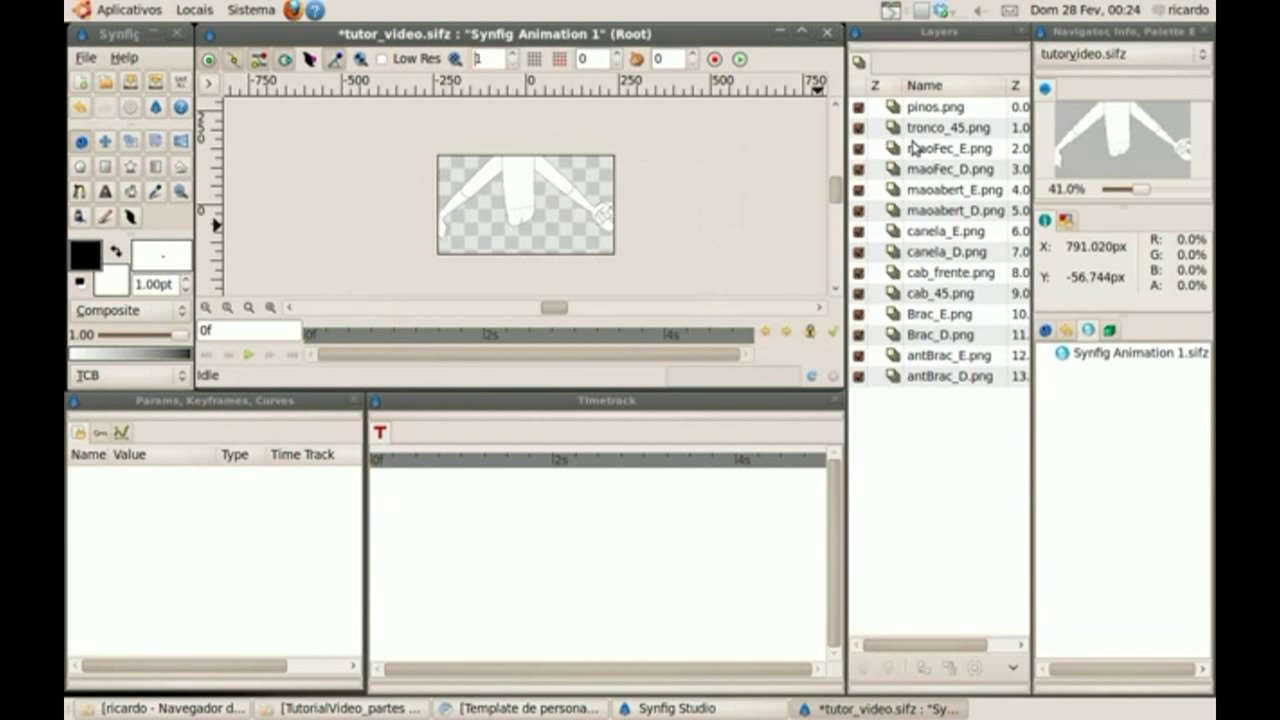
Select every layer from pinos.png to antBrac_D.png and box-select their handles on the canvas
left_click(910, 108)
left_click(897, 383, "shift")
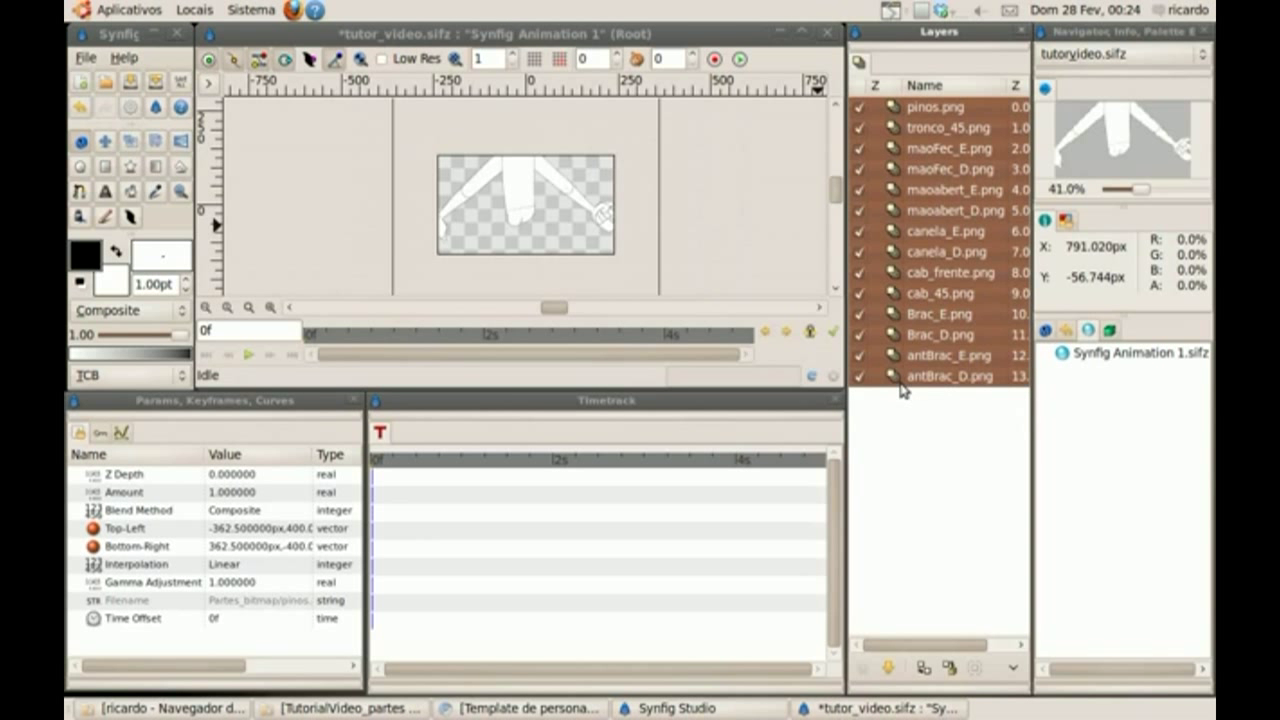
left_click(205, 308)
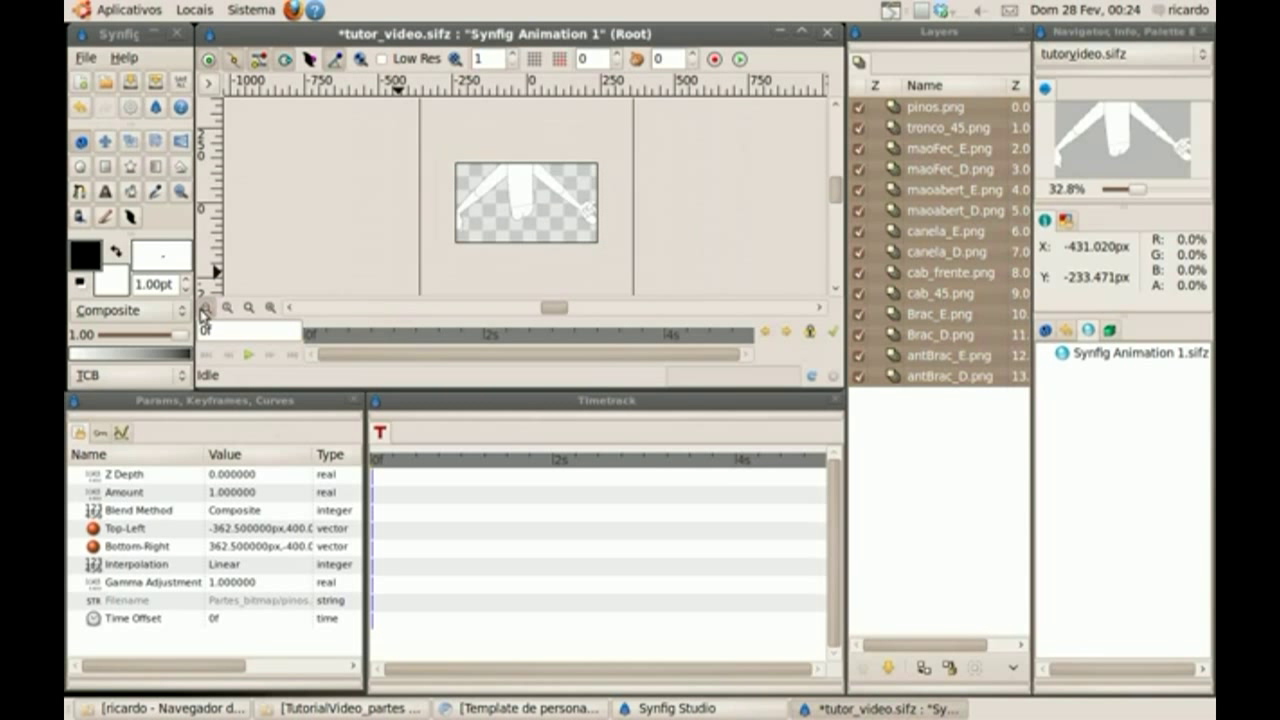
left_click(205, 308)
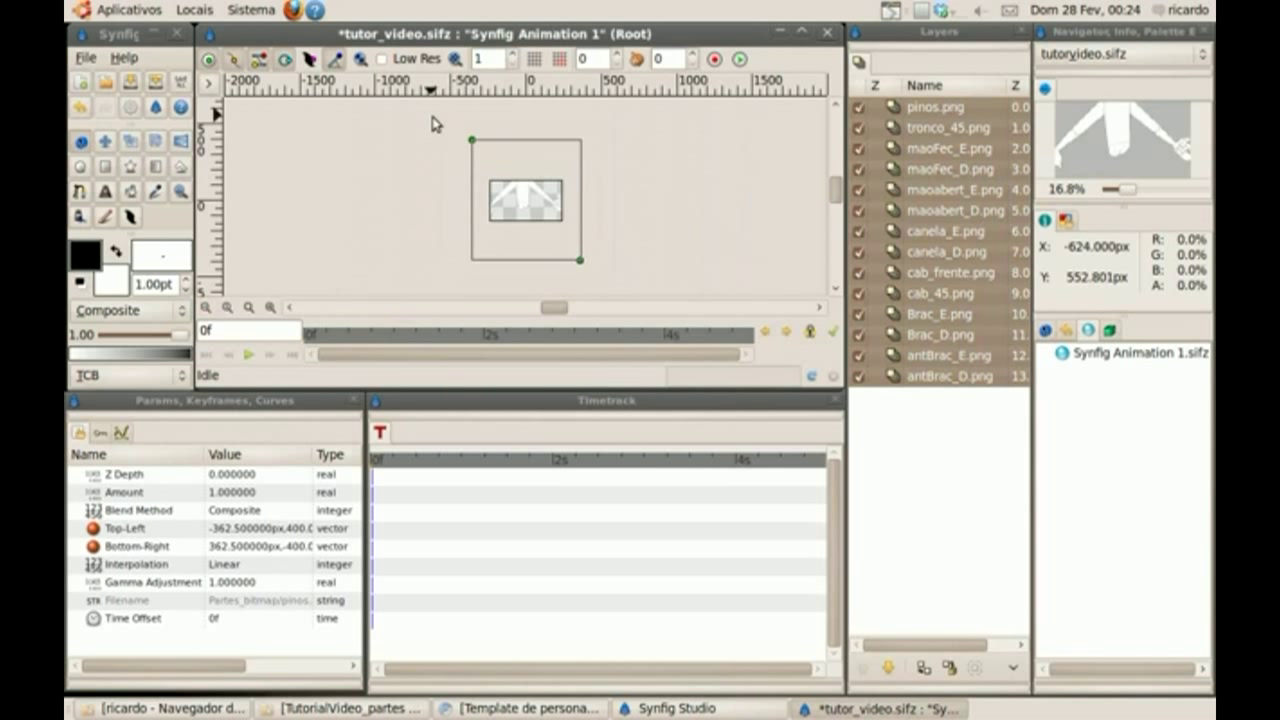
left_click_drag(436, 120, 607, 280)
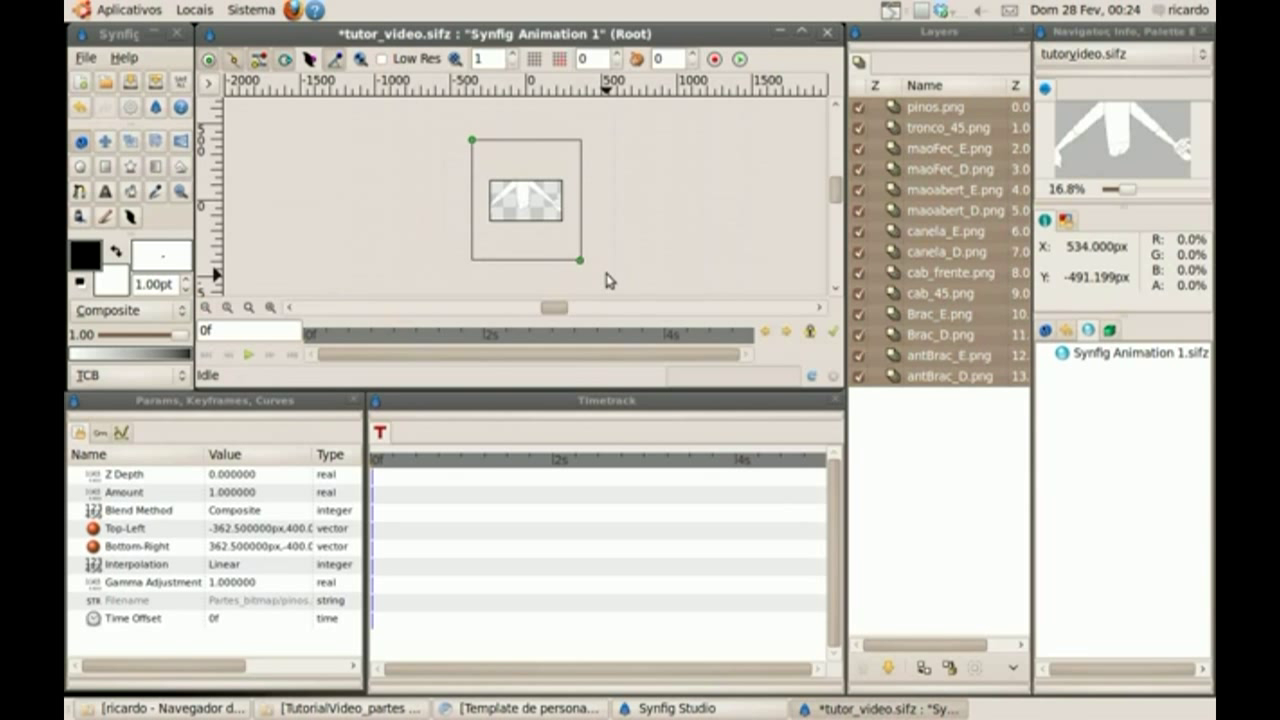
Scale all image layers down to ±76.92 × ±84.875 px, zoom in on the figure, and deselect
left_click(136, 146)
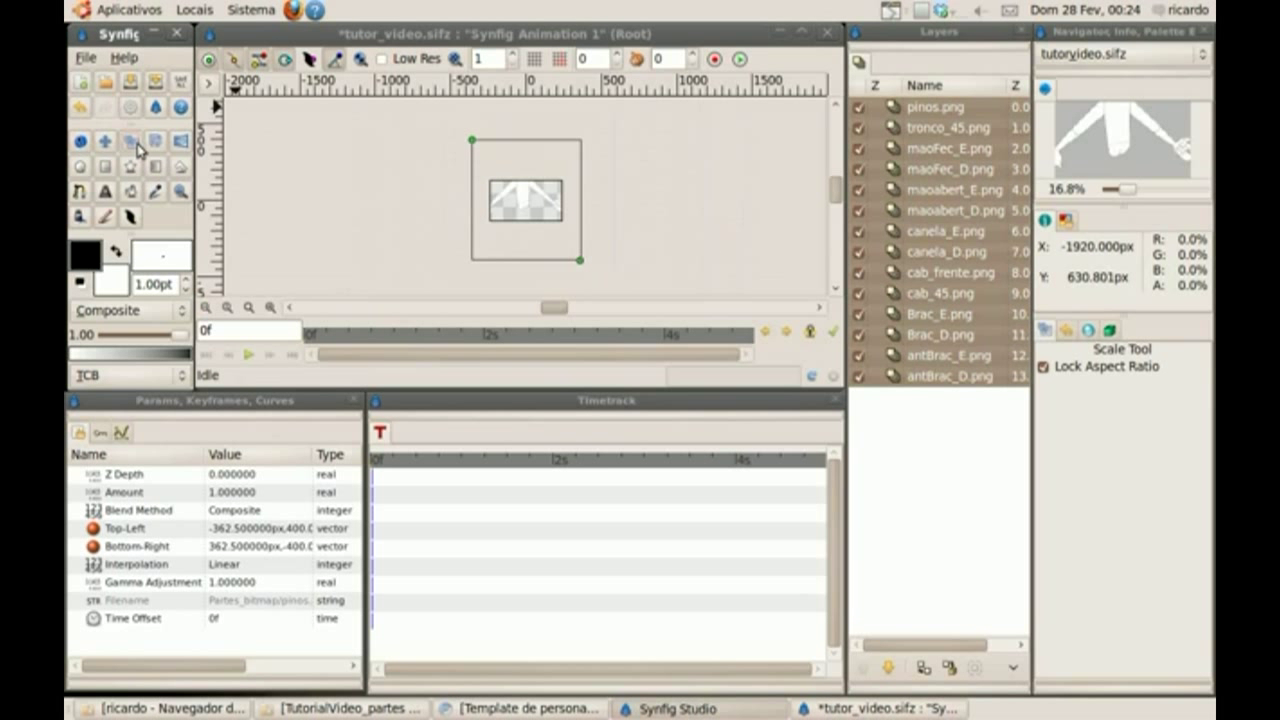
mouse_move(472, 140)
left_mouse_down()
mouse_move(509, 206)
mouse_move(557, 229)
left_mouse_up()
left_click(181, 192)
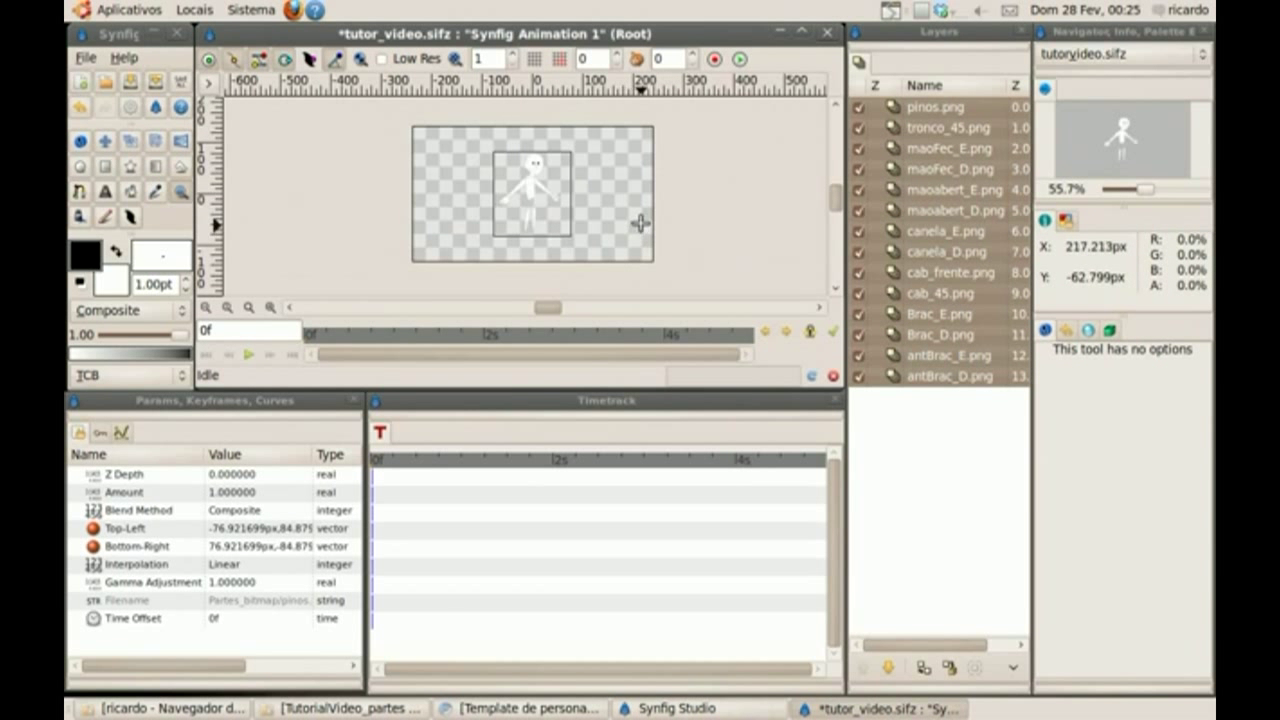
left_click_drag(470, 140, 503, 151)
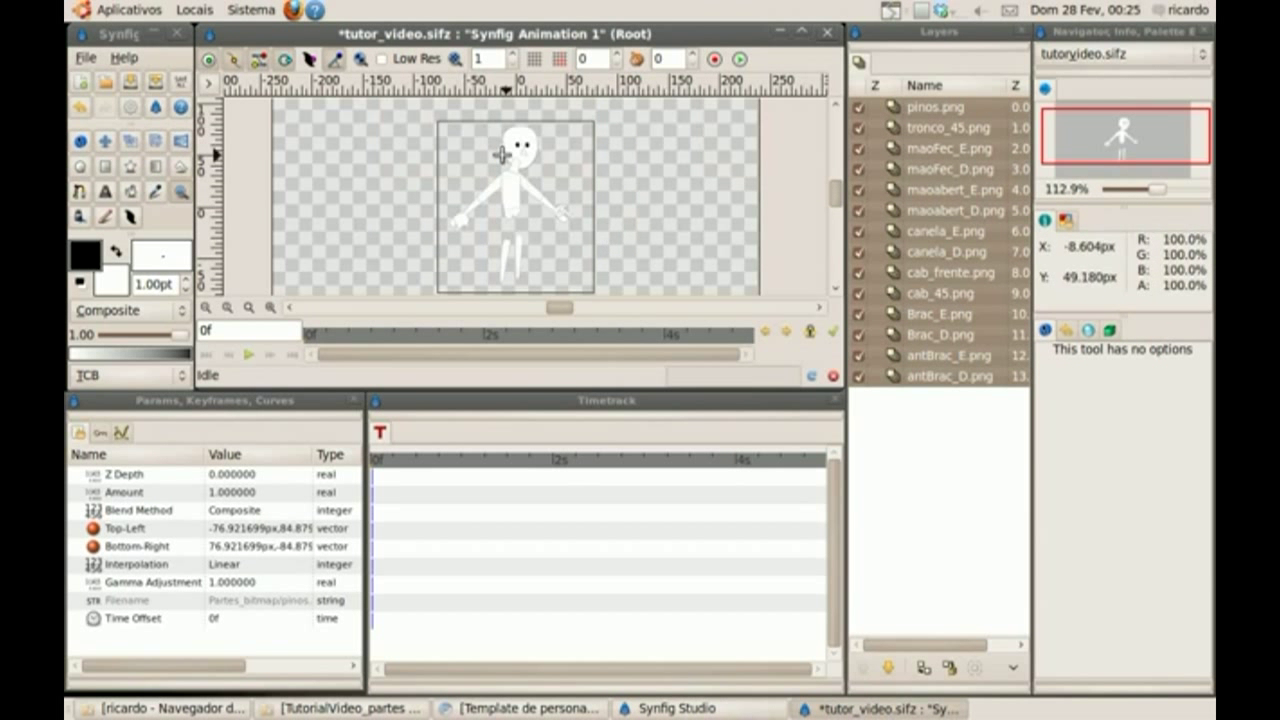
left_click_drag(413, 113, 614, 280)
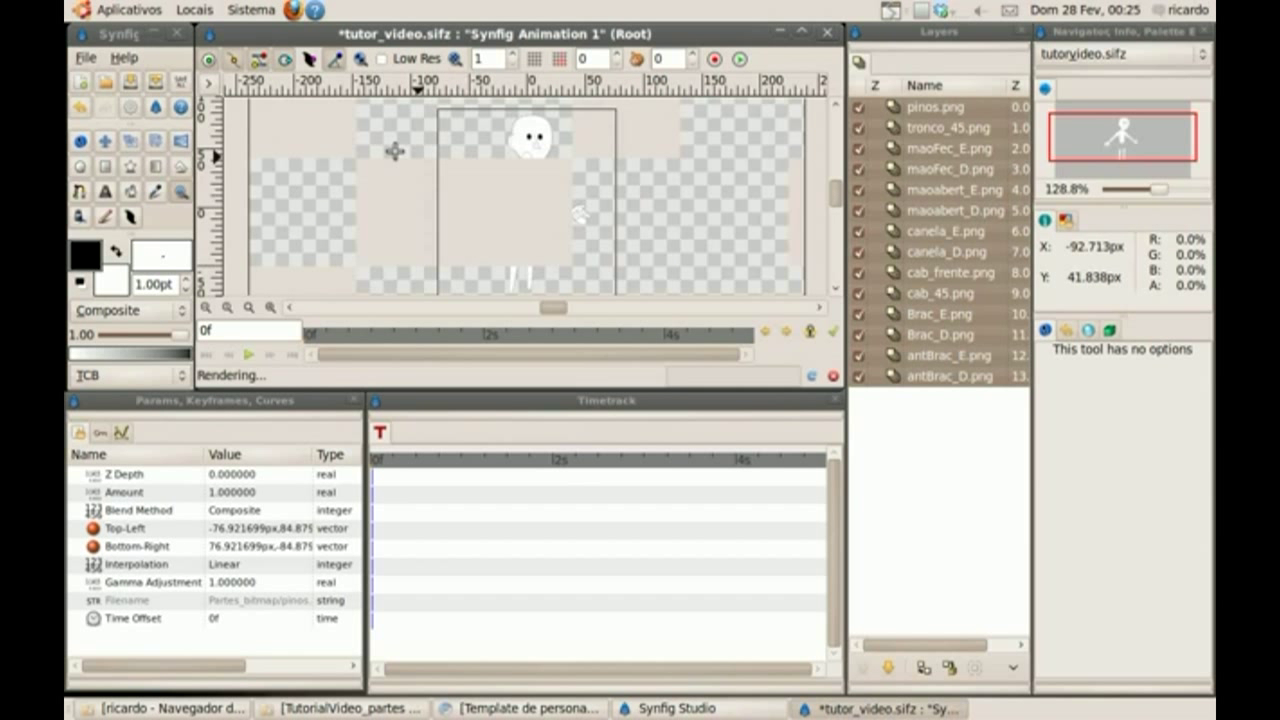
left_click(664, 238)
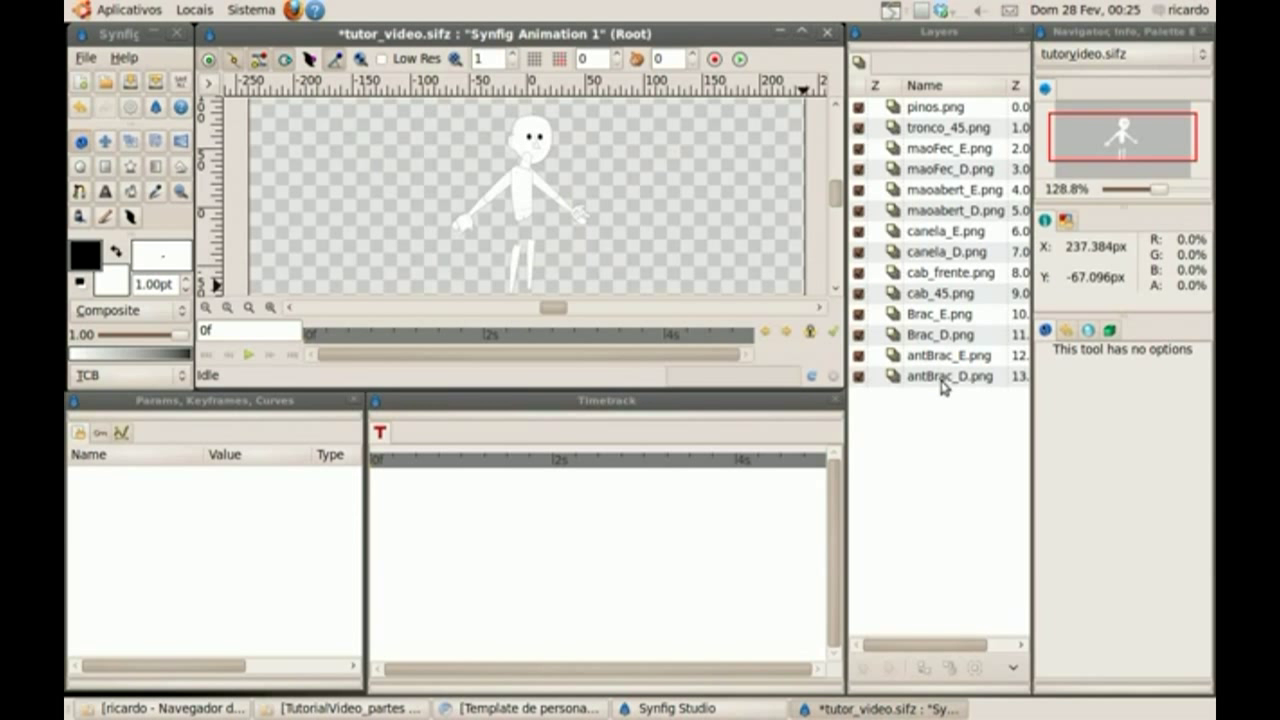
Remove the canela_E.png layer and cut the canela_D.png layer
left_click(955, 236)
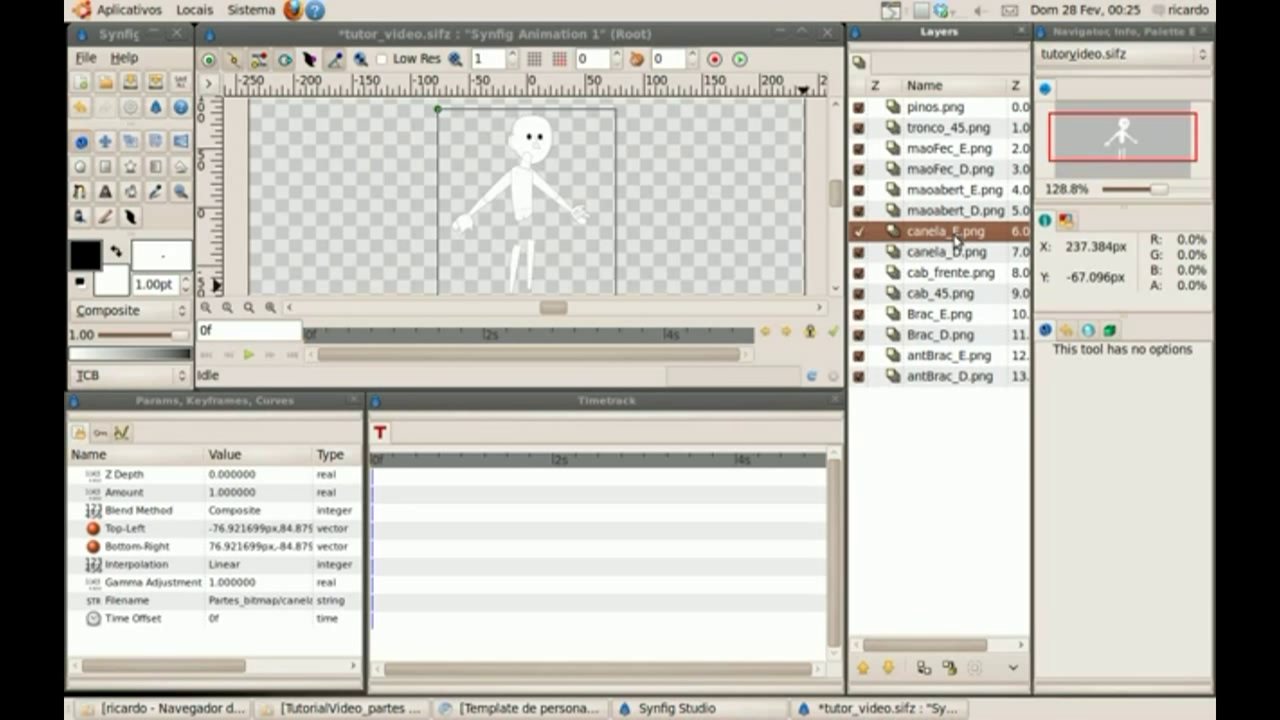
right_click(955, 236)
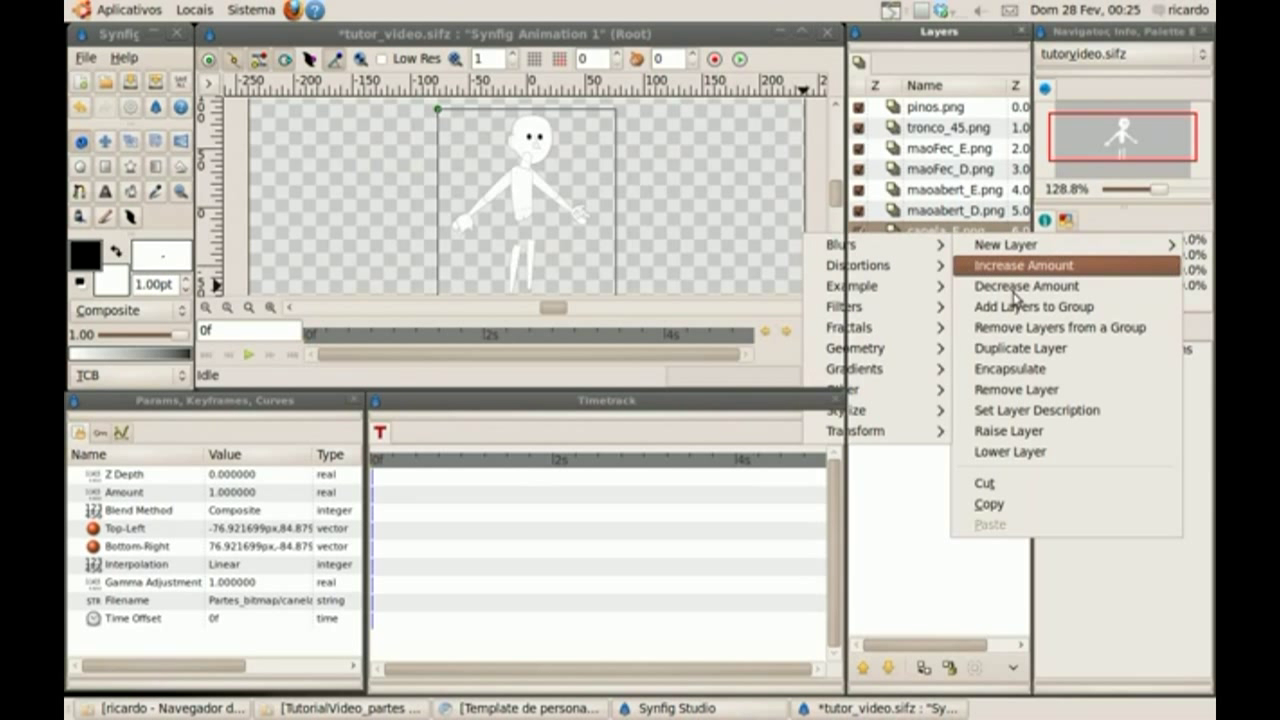
left_click(1012, 481)
right_click(928, 237)
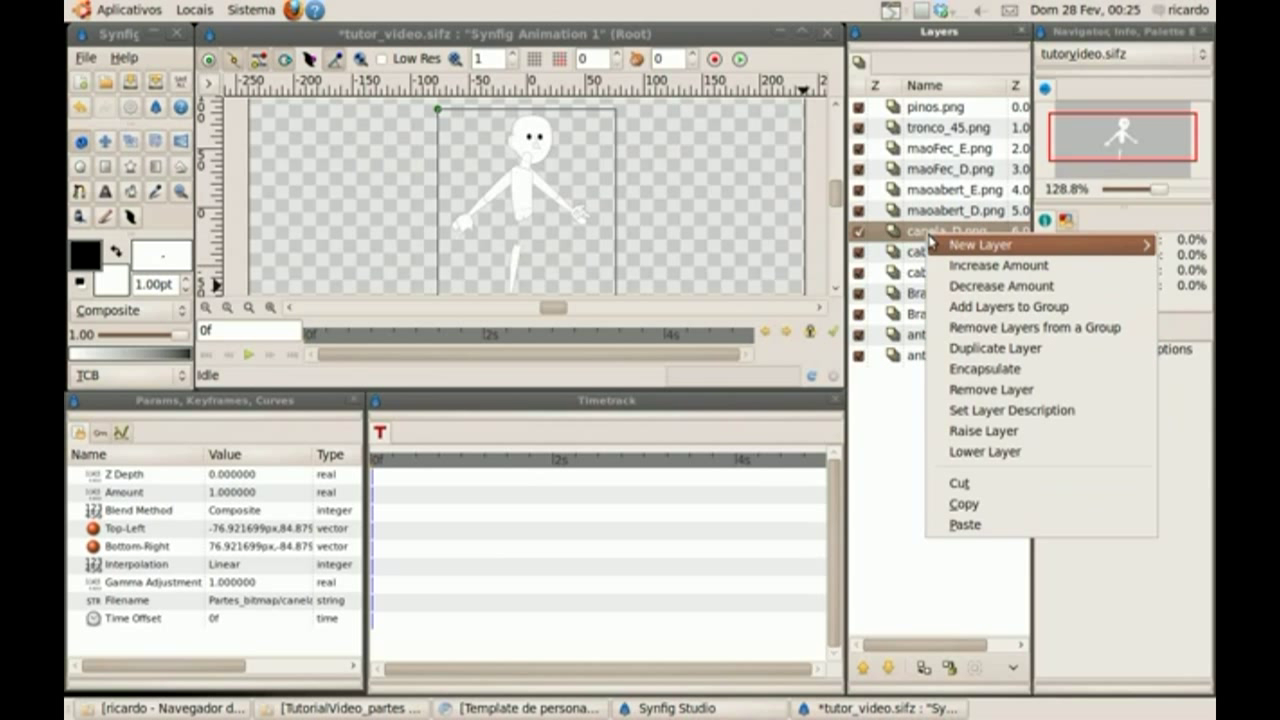
left_click(990, 486)
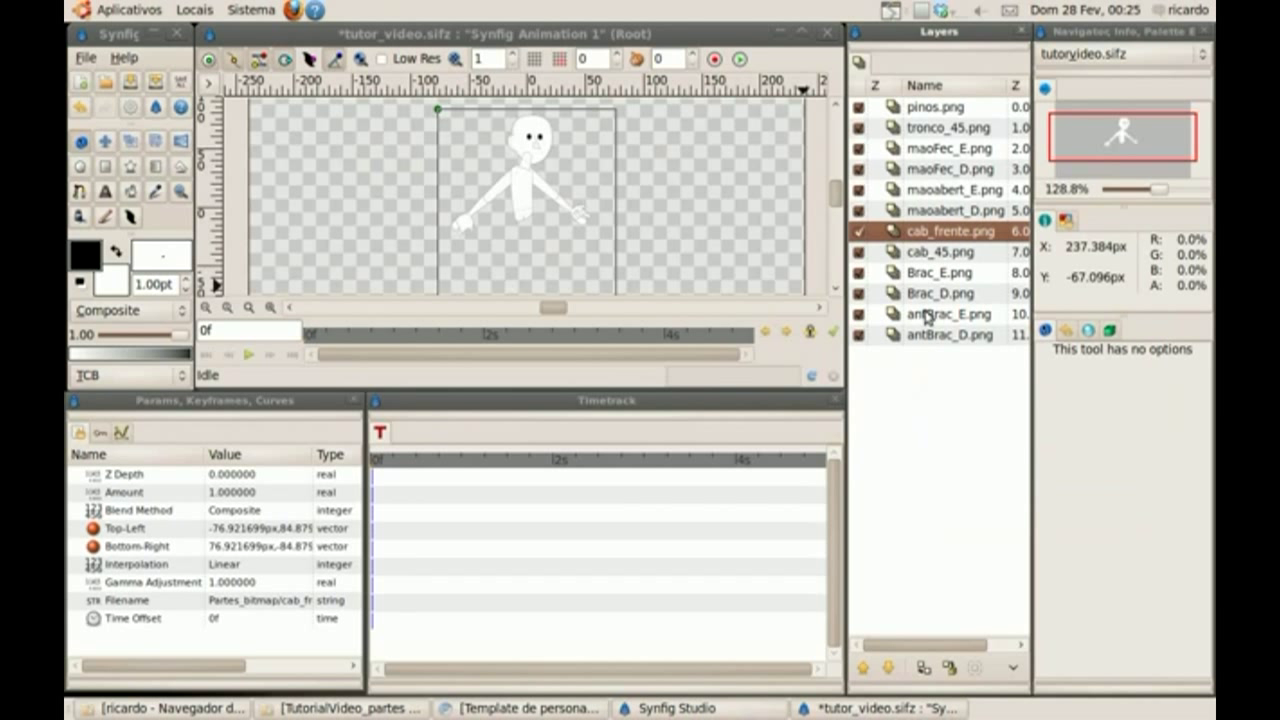
Raise the cab_45.png and cab_frente.png head layers to the top of the stack
left_click(924, 256, "ctrl")
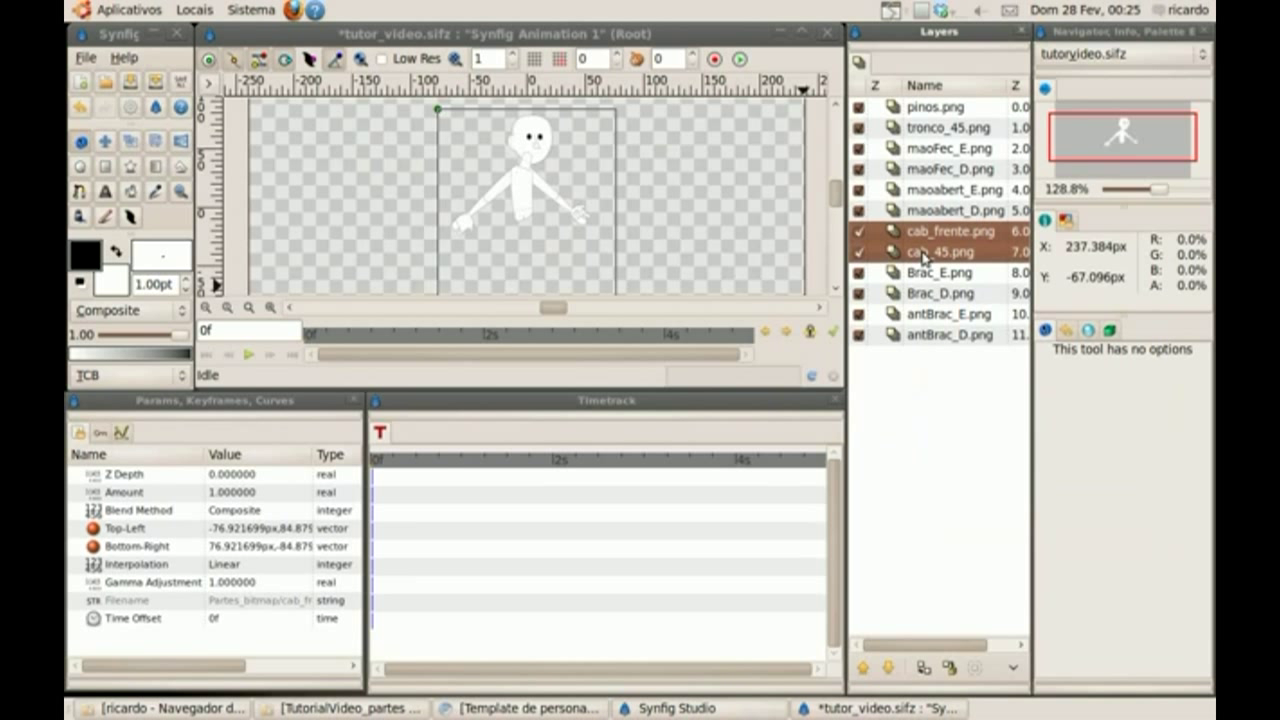
left_click(863, 668)
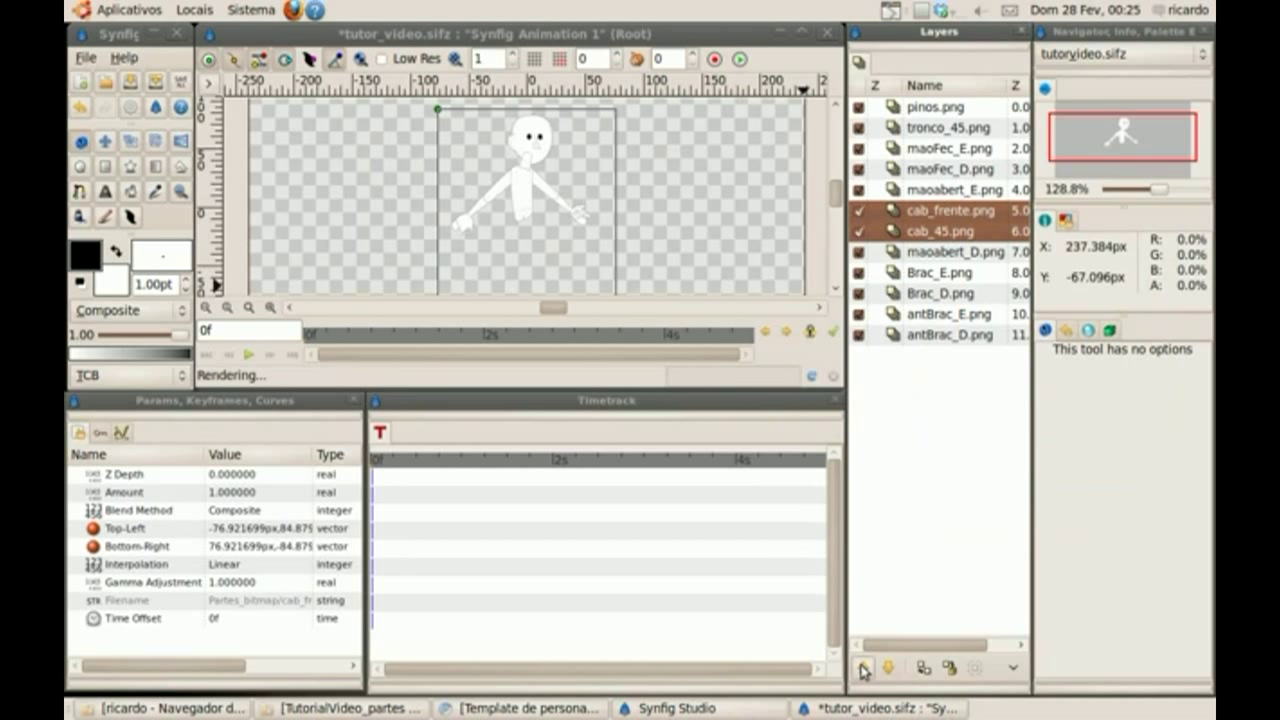
left_click(863, 668)
left_click(863, 668)
left_click(863, 668)
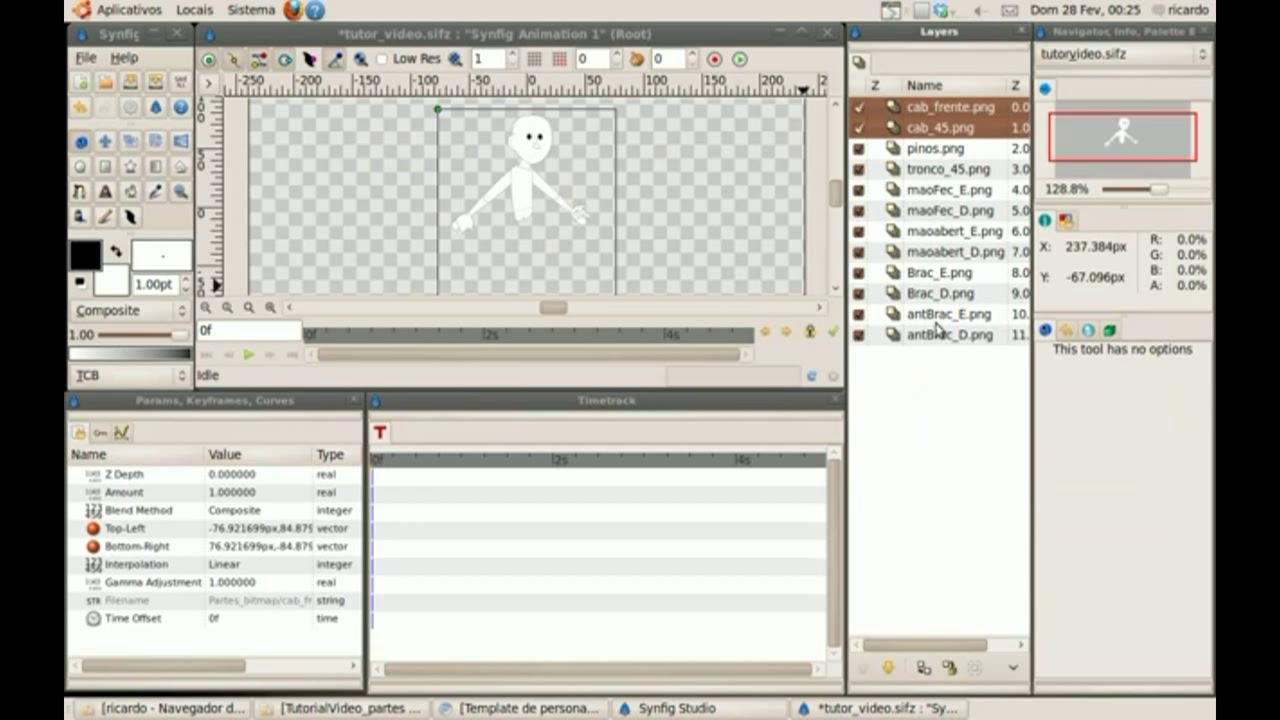
Lower the tronco_45.png layer to the bottom of the stack
left_click(945, 169)
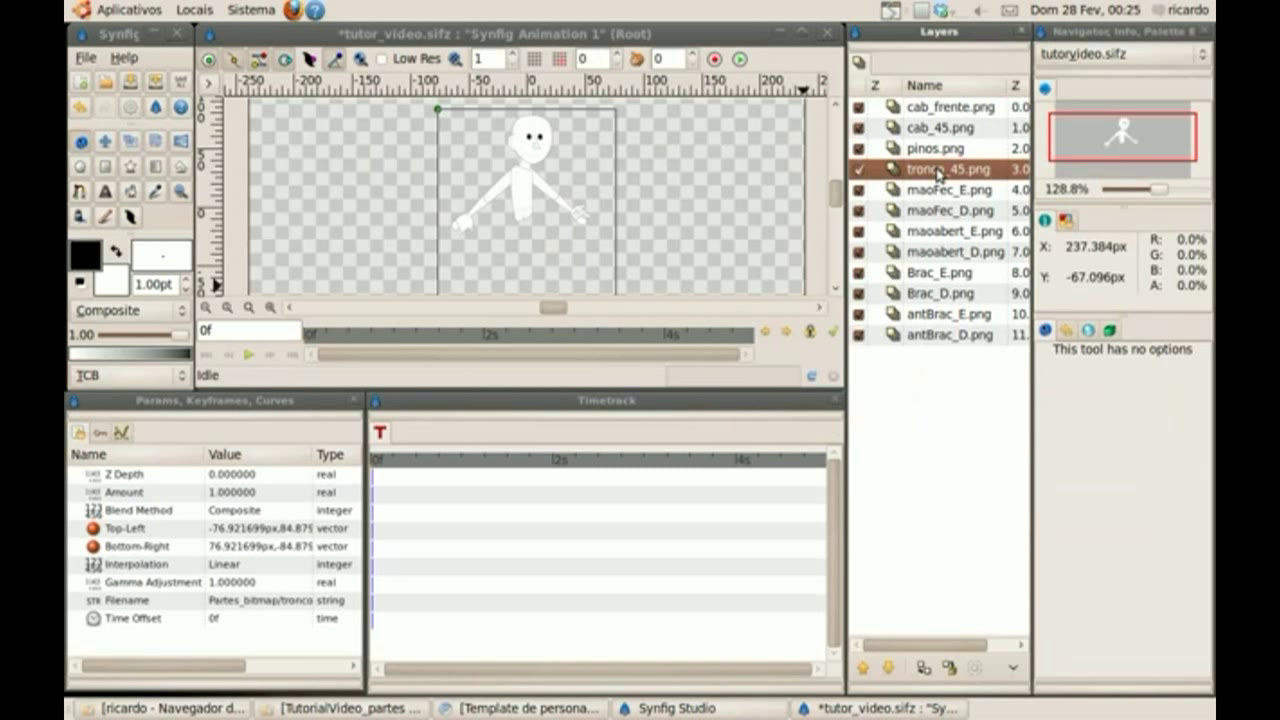
left_click(886, 669)
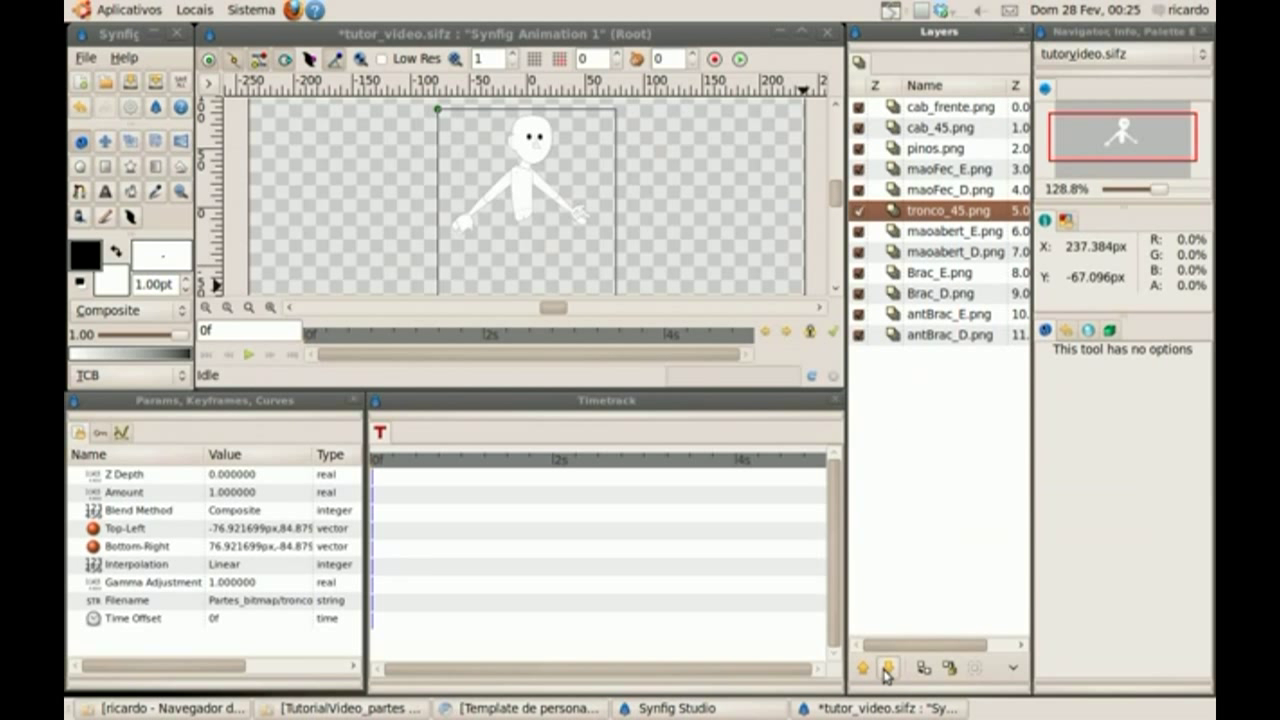
left_click(886, 669)
left_click(886, 669)
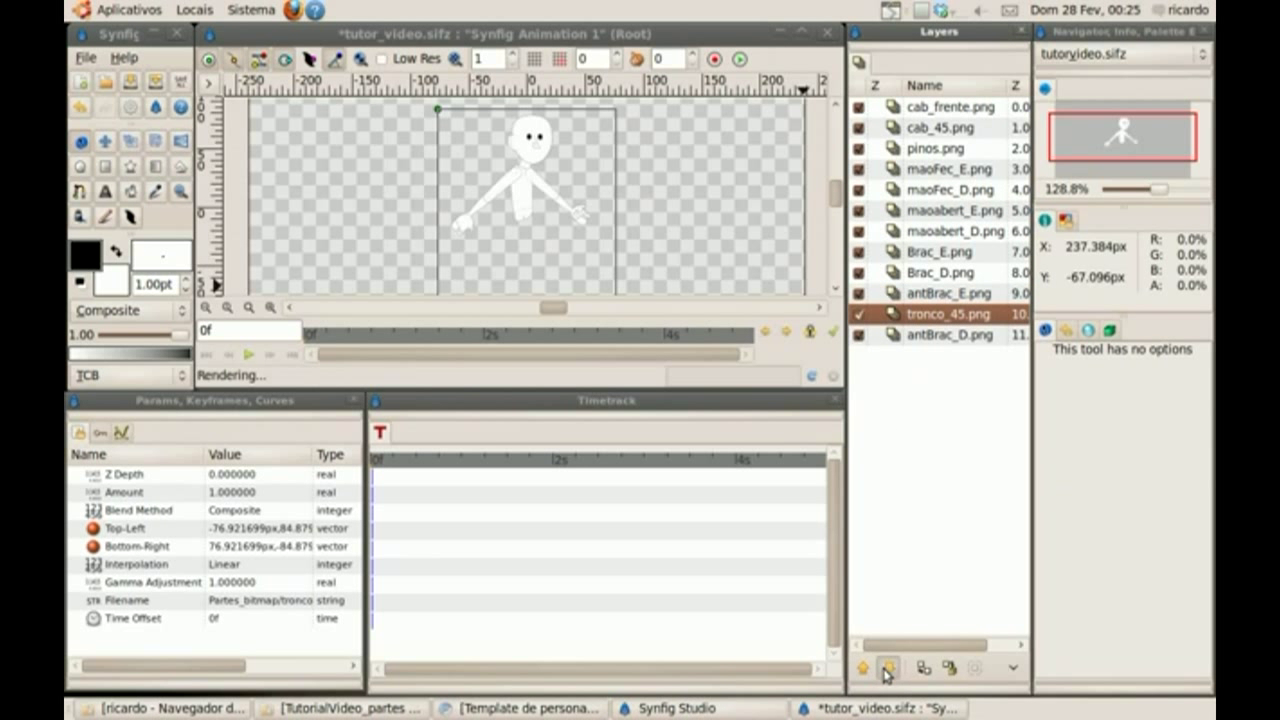
left_click(886, 669)
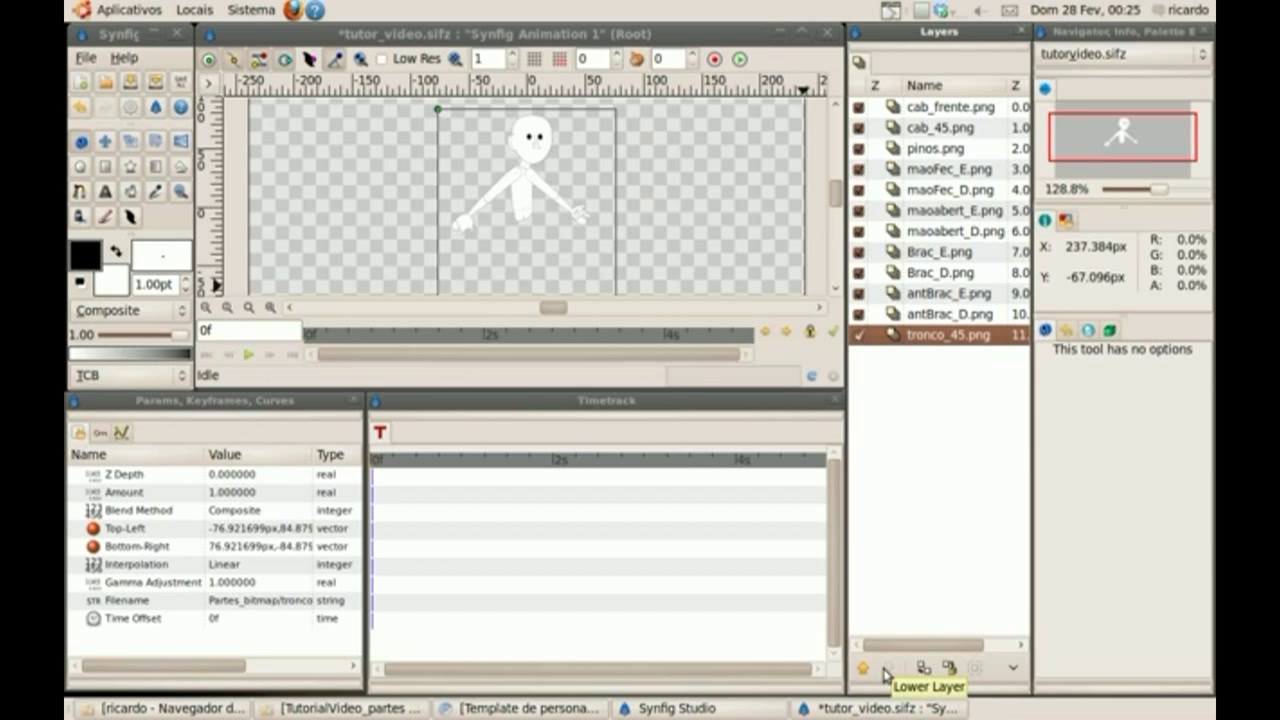
Reorder the arm layers so antBrac_E sits above Brac_E and antBrac_D above Brac_D
left_click(946, 296)
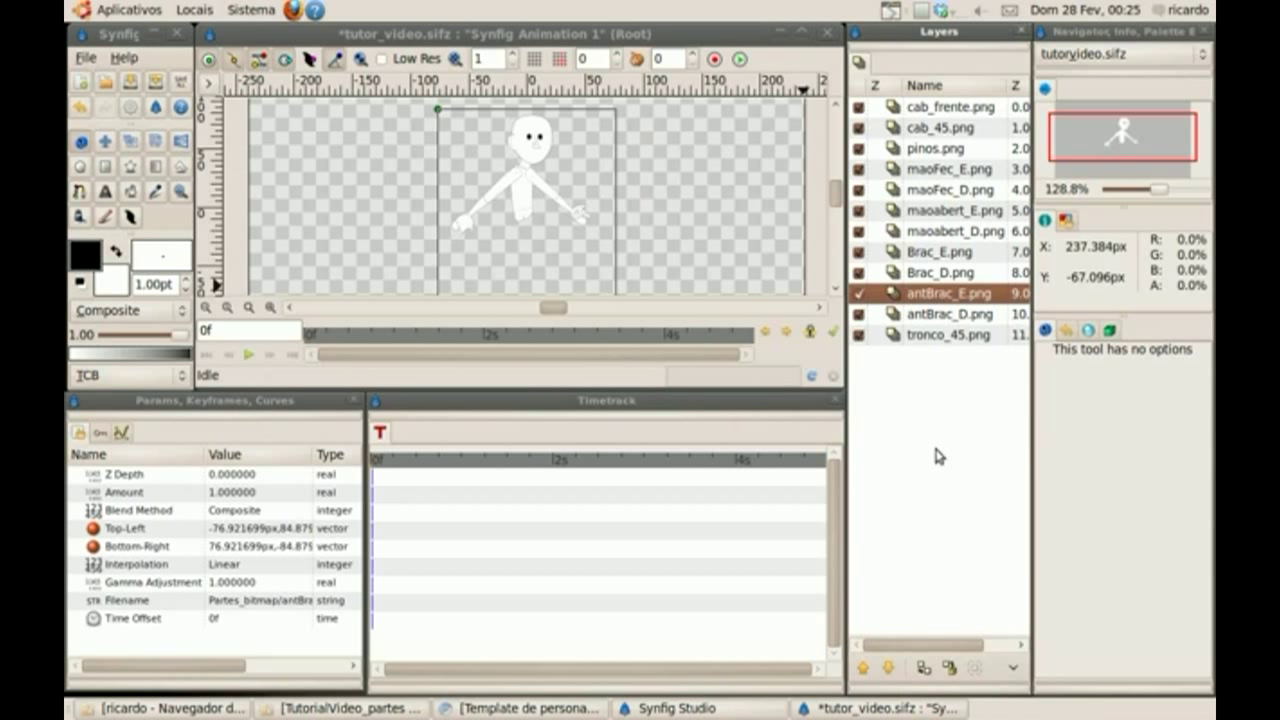
left_click(888, 669)
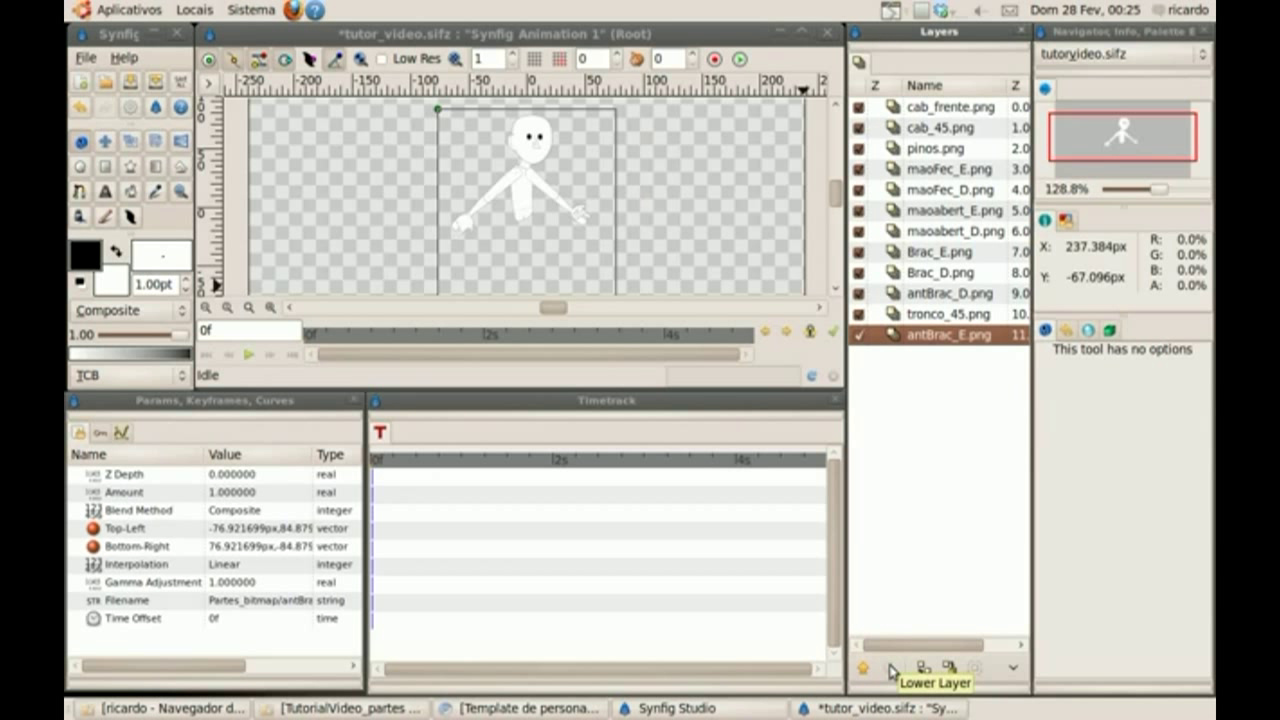
left_click(969, 260)
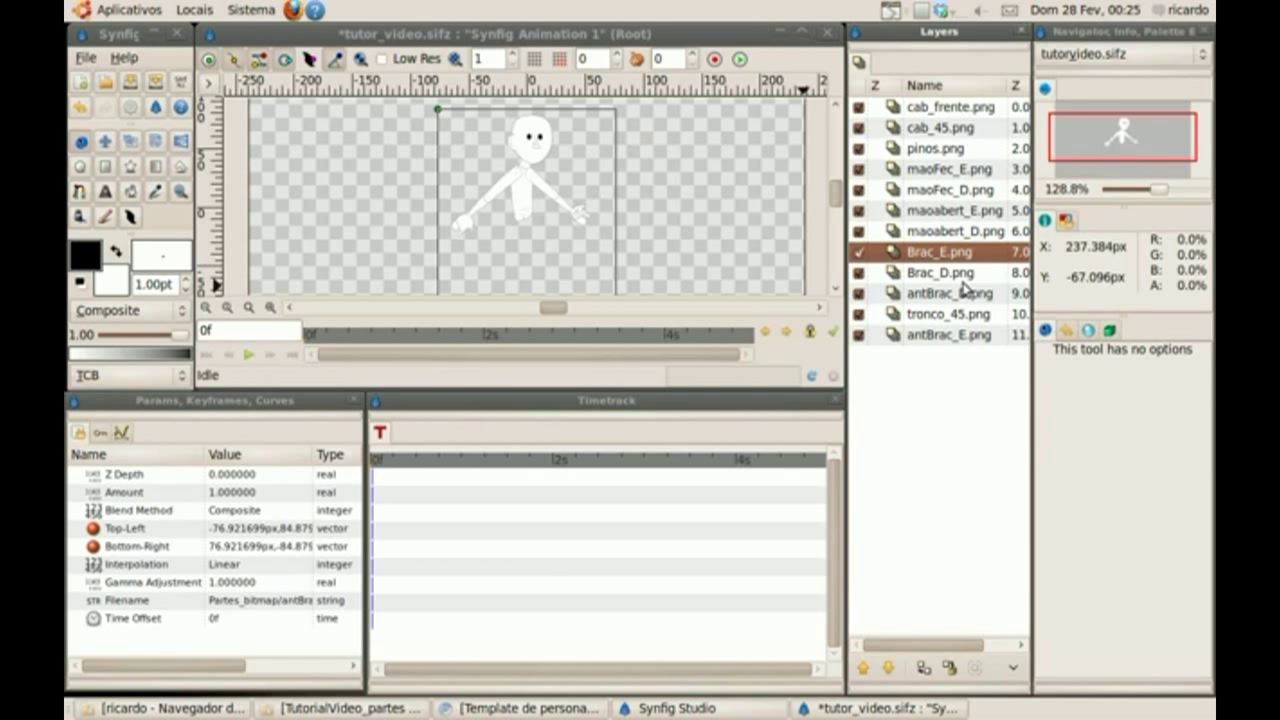
left_click(888, 668)
left_click(888, 668)
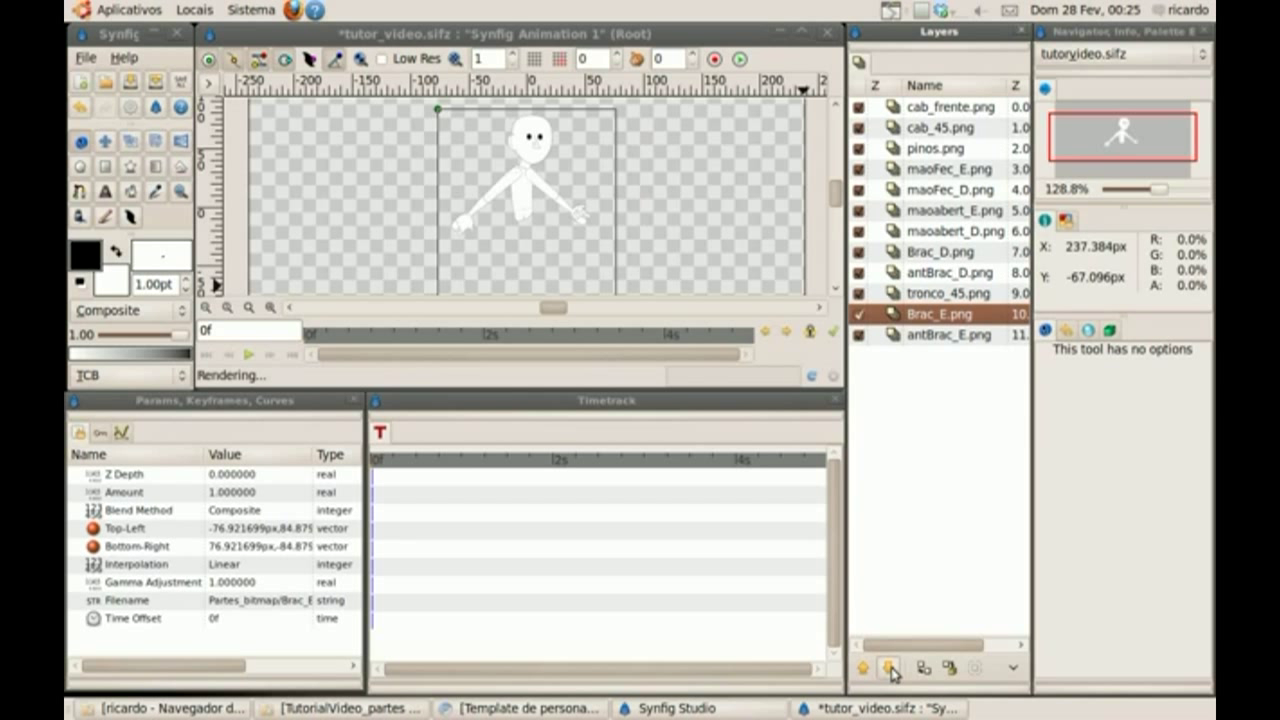
left_click(918, 340)
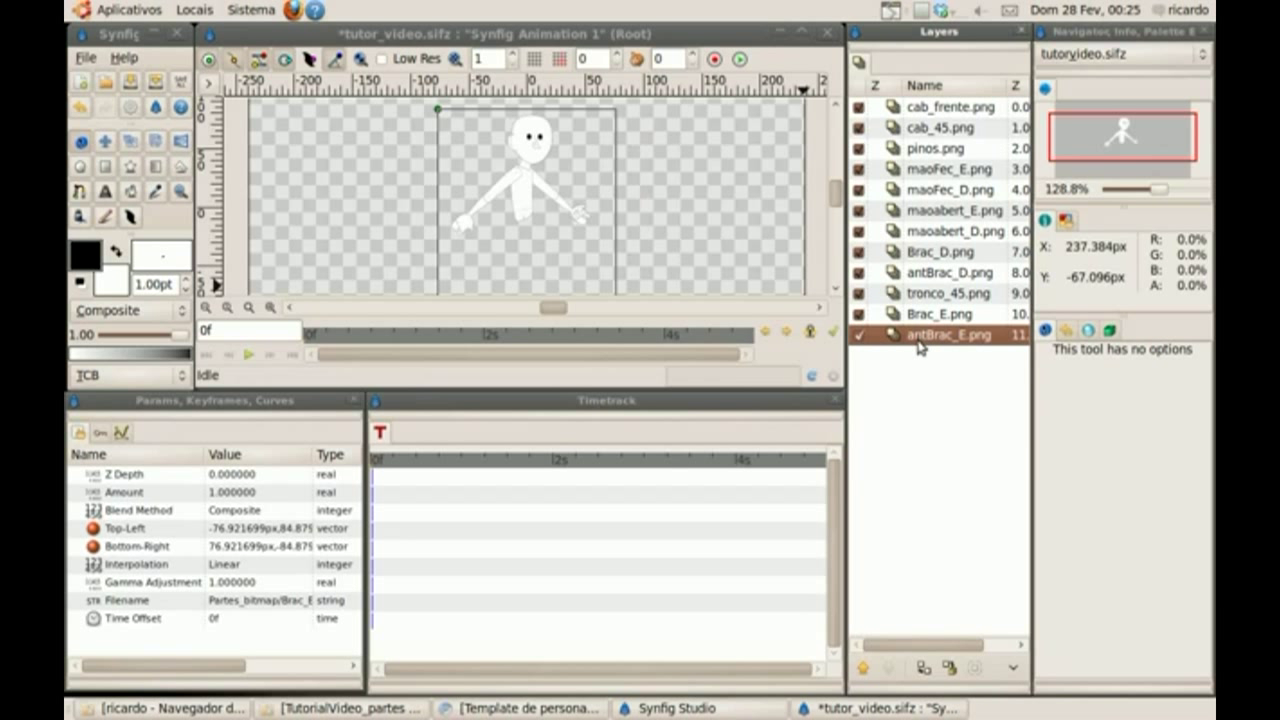
left_click(864, 668)
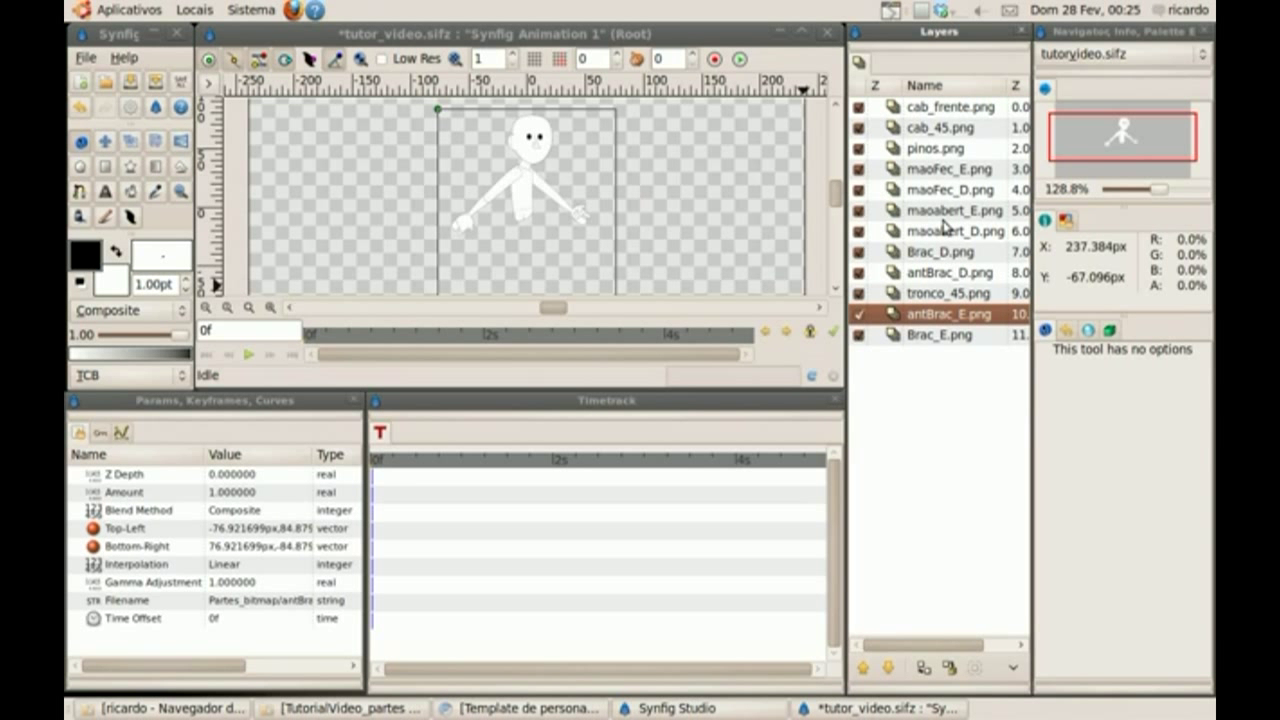
left_click(966, 270)
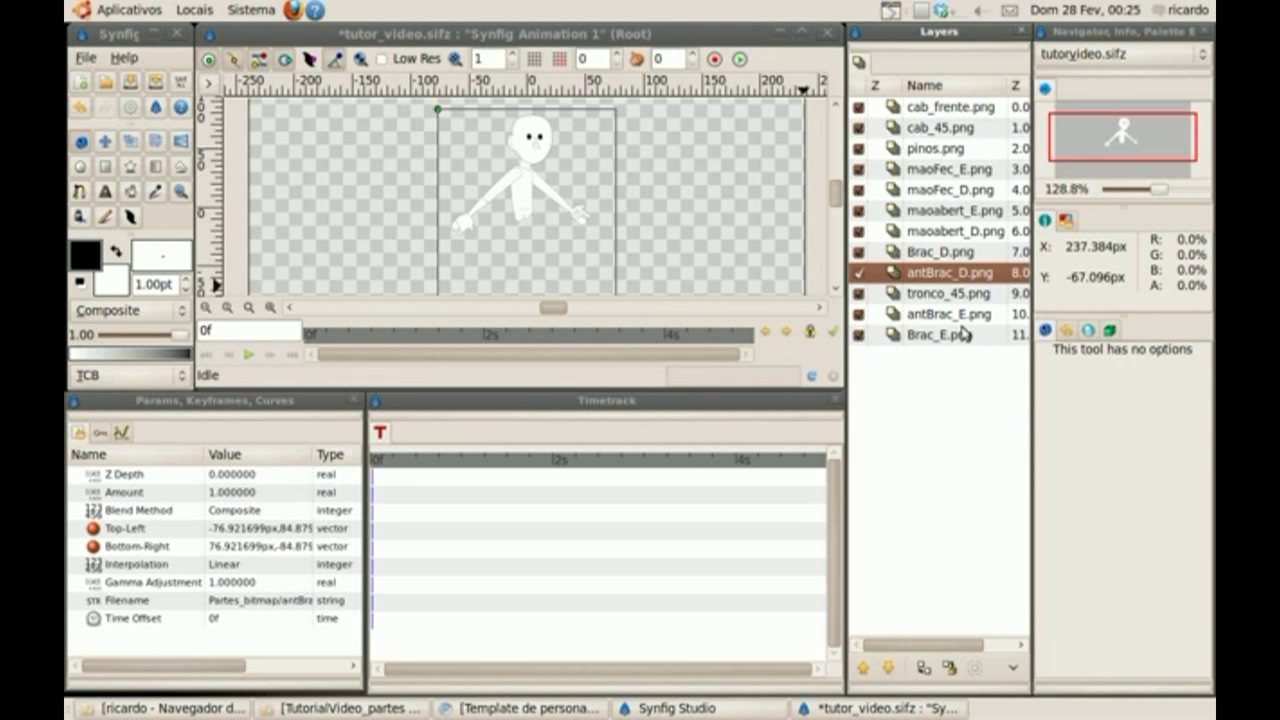
left_click(864, 668)
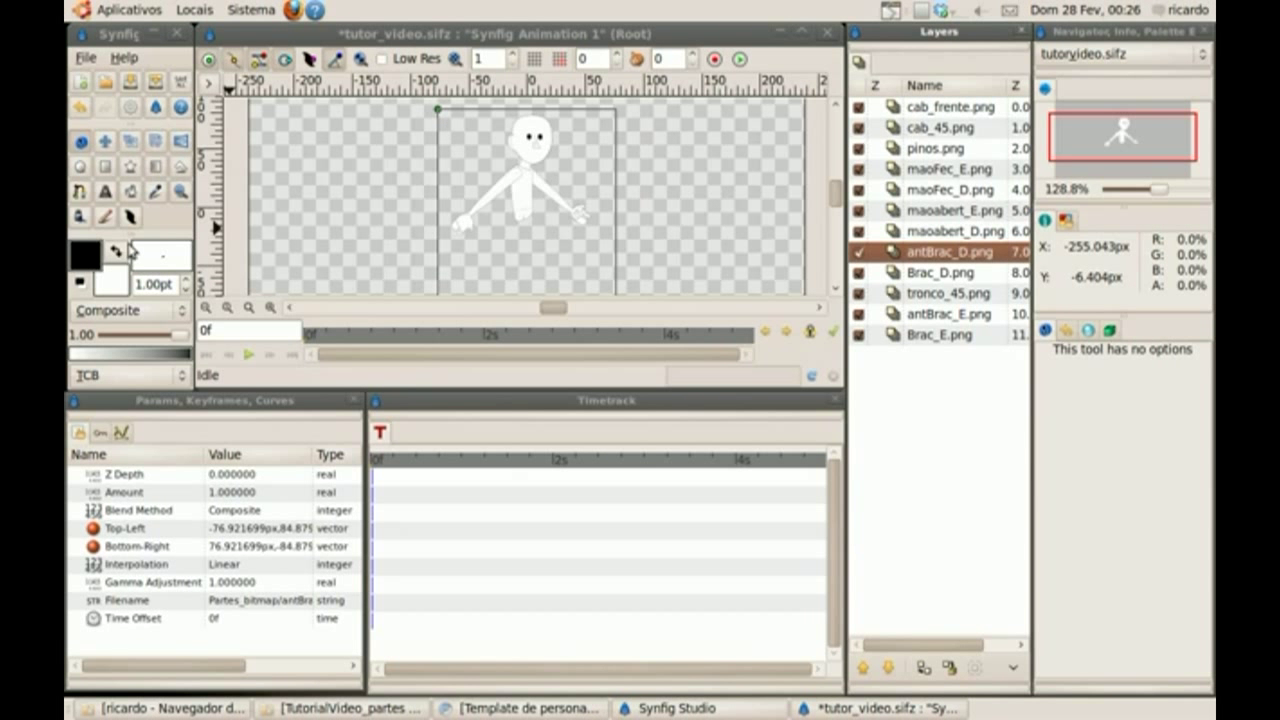
Zoom the canvas to 185.5% and encapsulate cab_frente.png into a group named frontHead
left_click(180, 191)
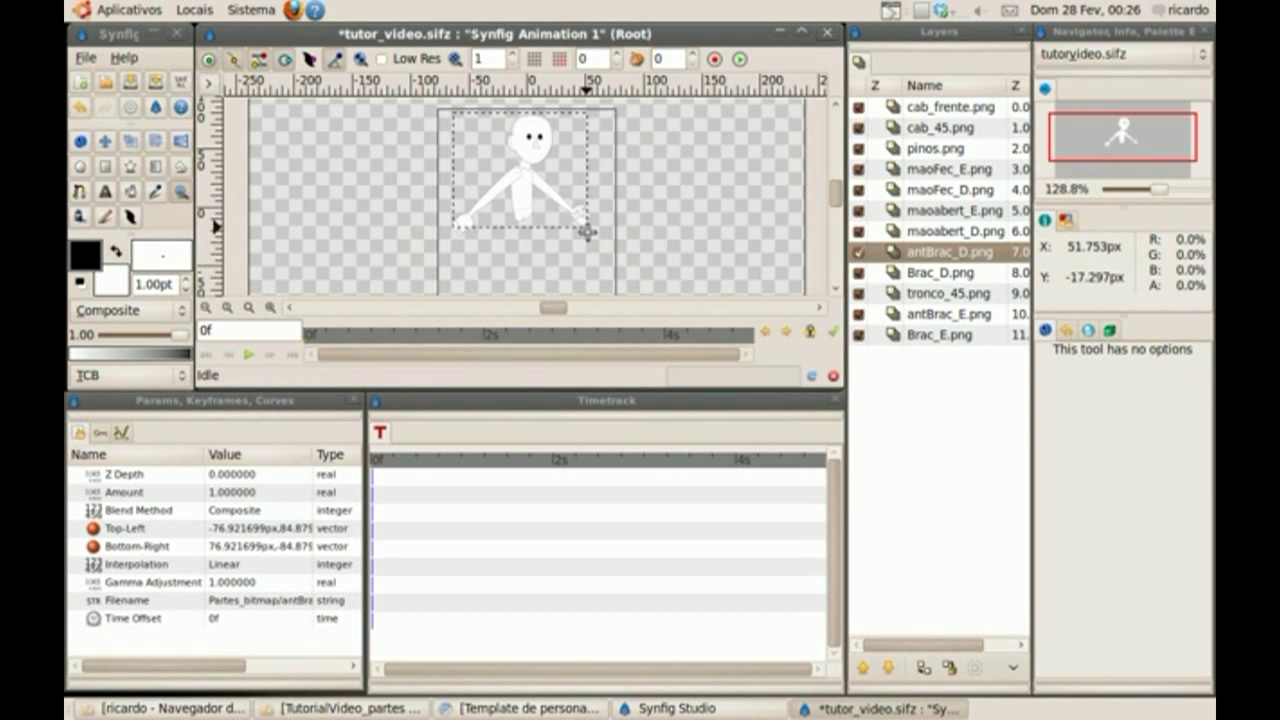
left_click(588, 234)
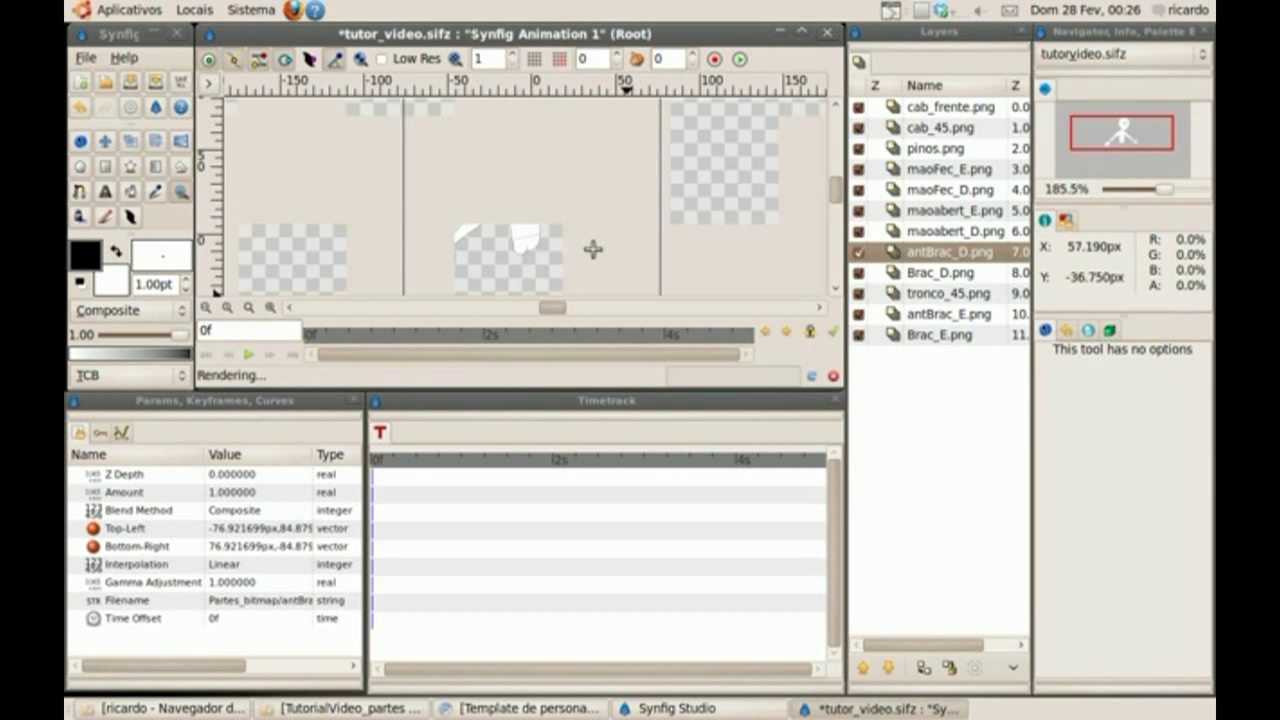
left_click(81, 141)
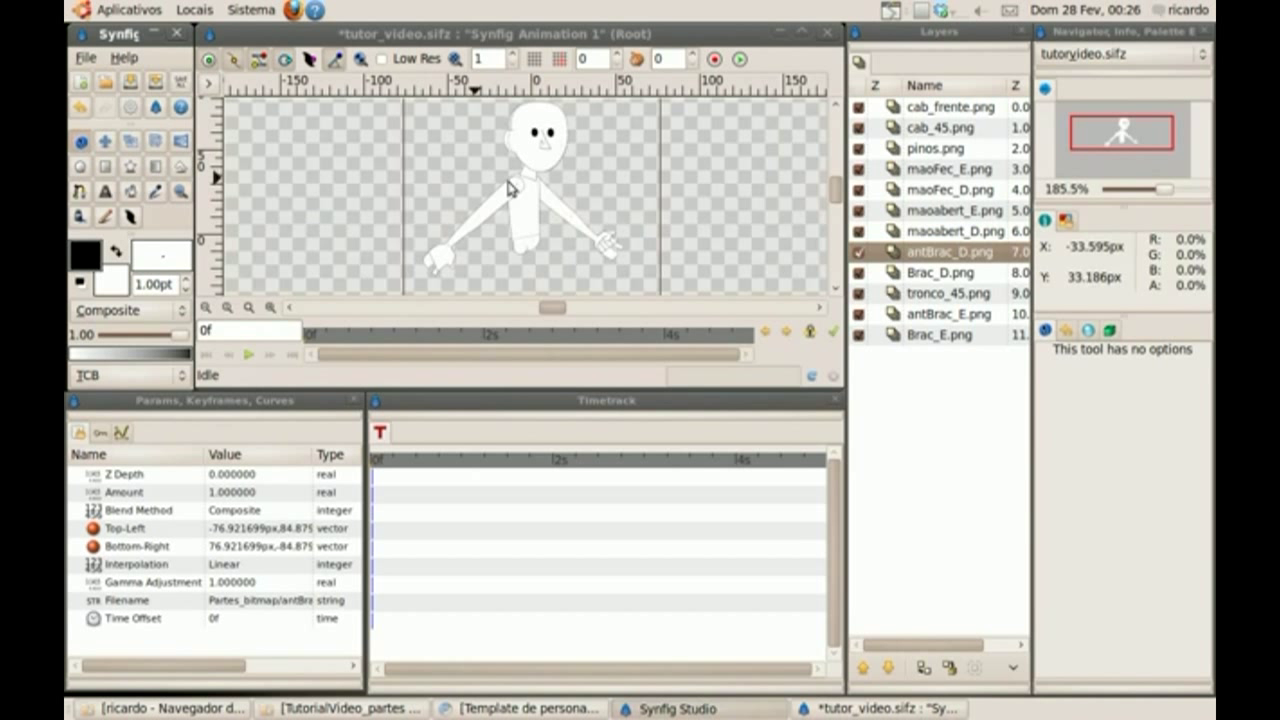
left_click(912, 108)
right_click(920, 112)
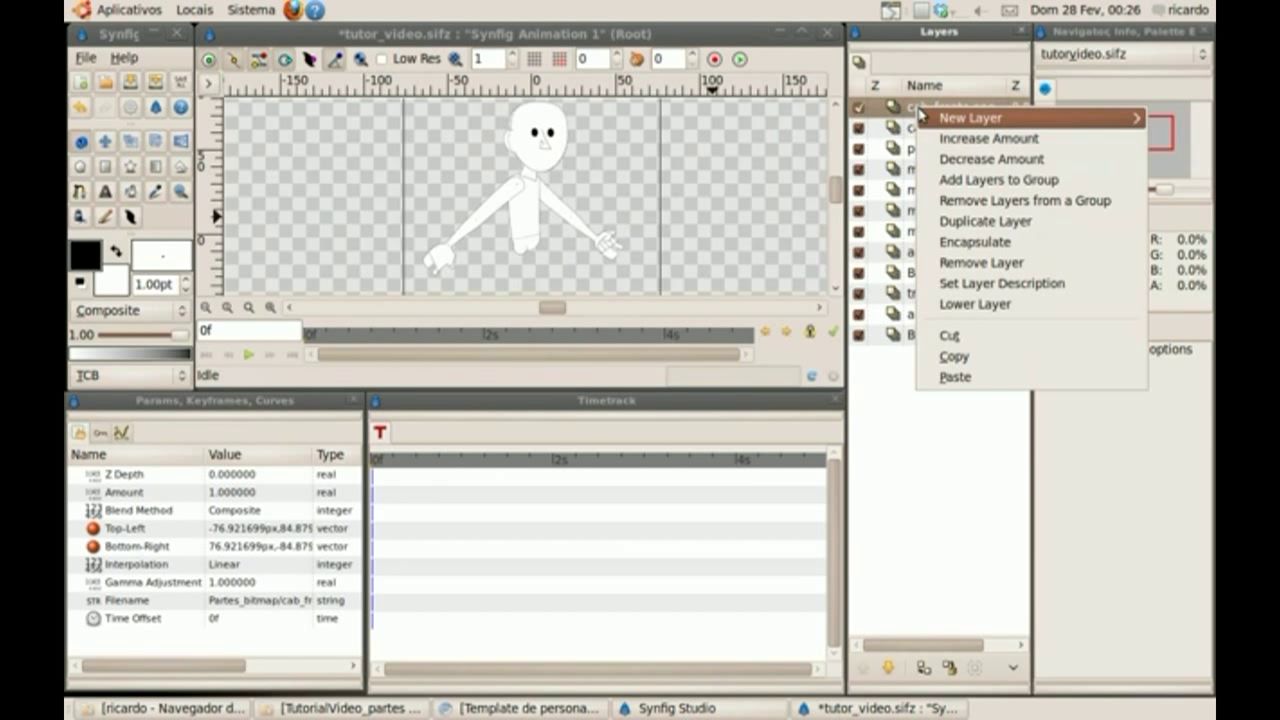
left_click(995, 240)
left_click(876, 107)
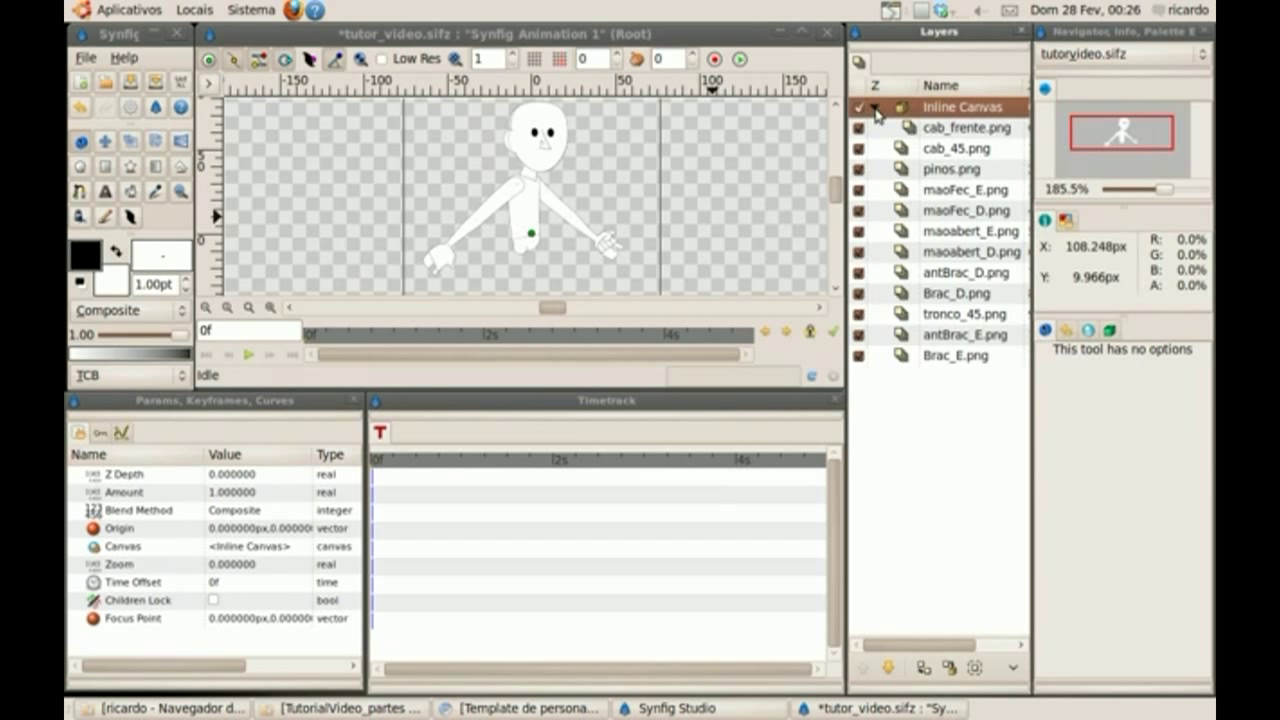
double_click(960, 107)
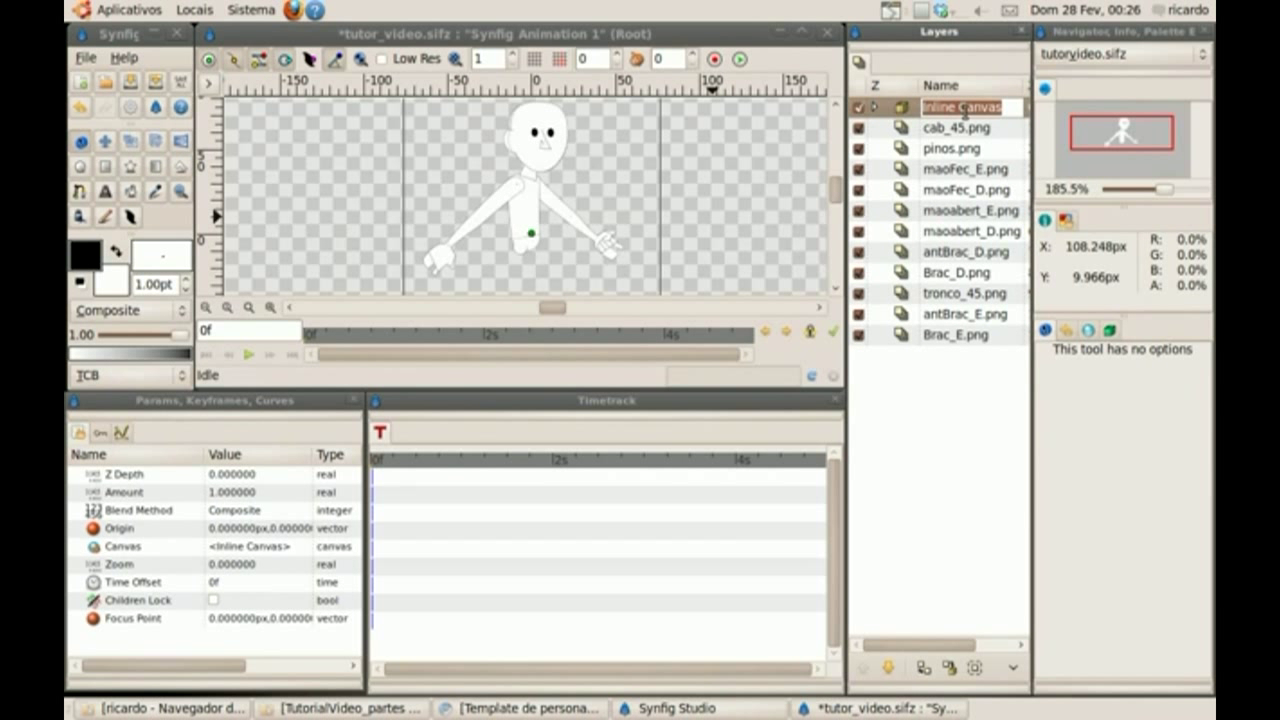
type("frontHead")
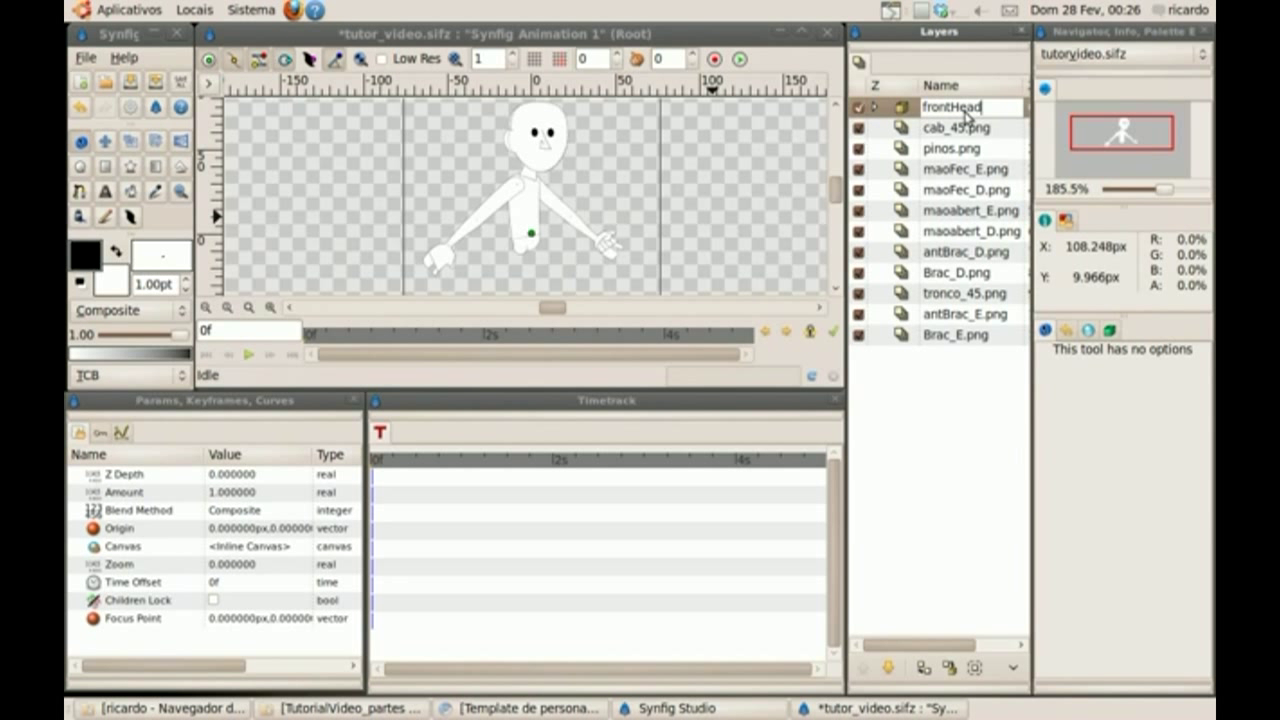
key("Return")
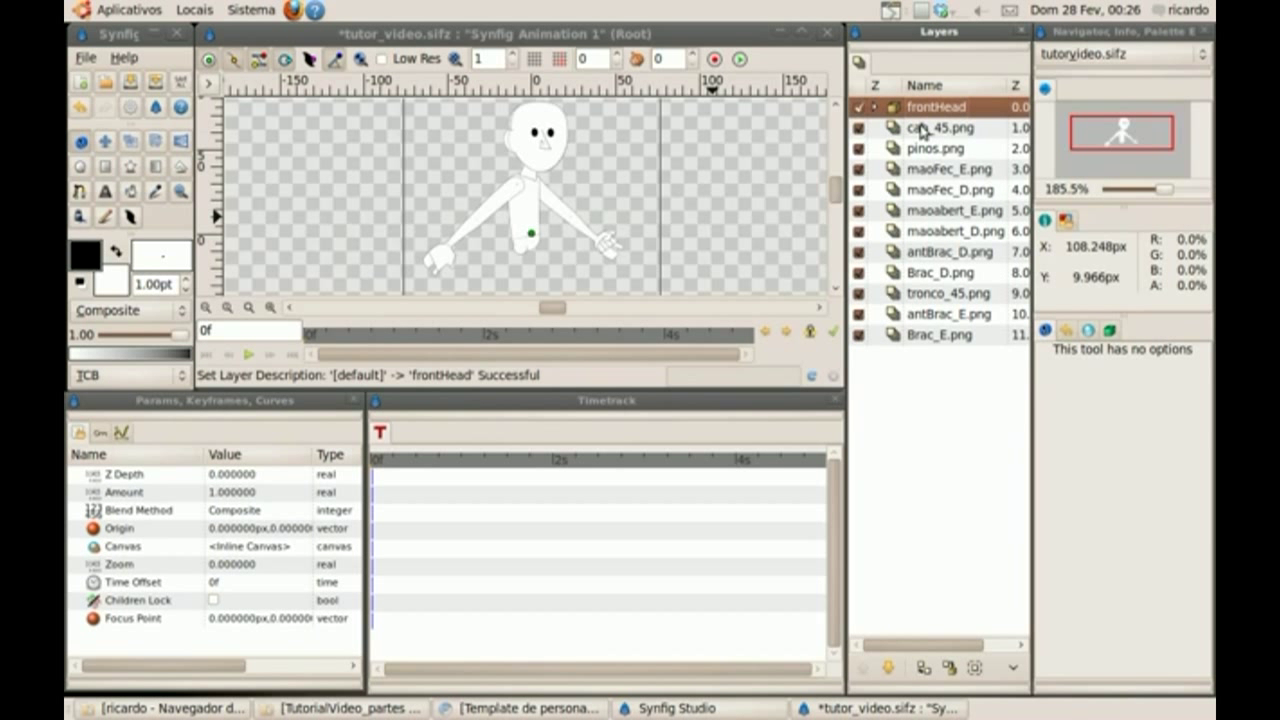
Encapsulate cab_45.png into a group named 45Head
left_click(926, 128)
right_click(926, 128)
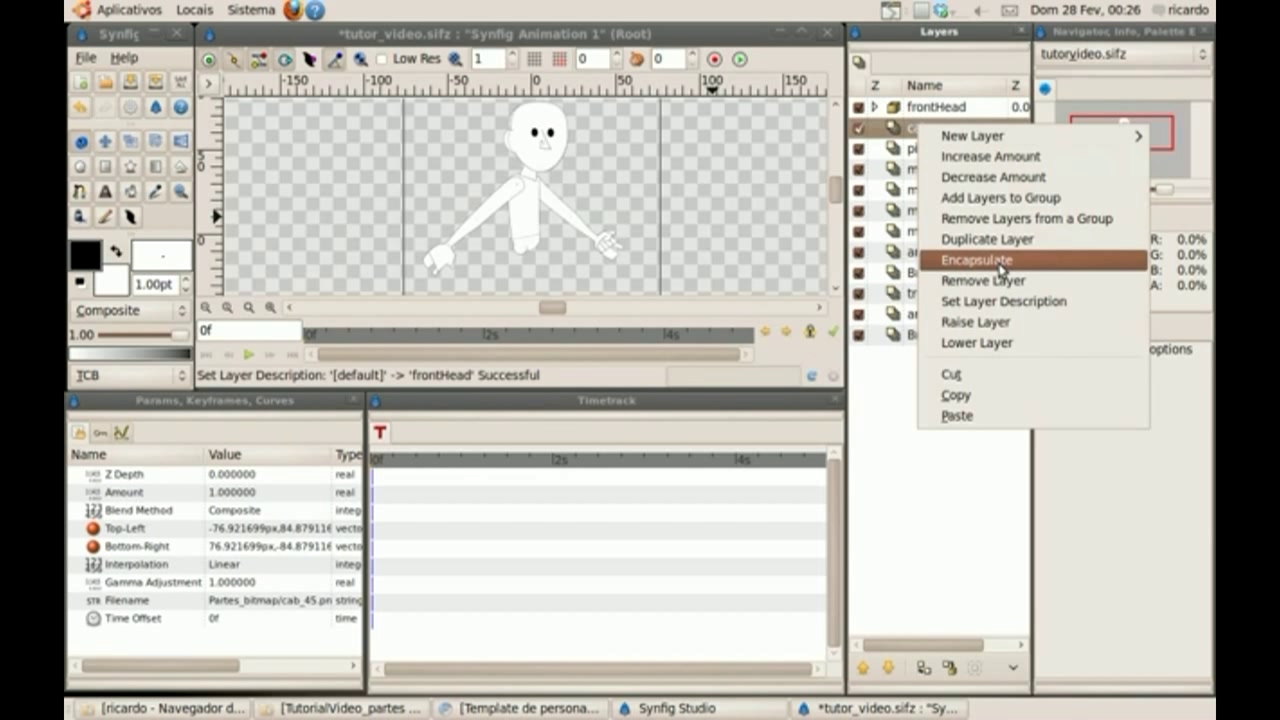
left_click(960, 261)
left_click(959, 131)
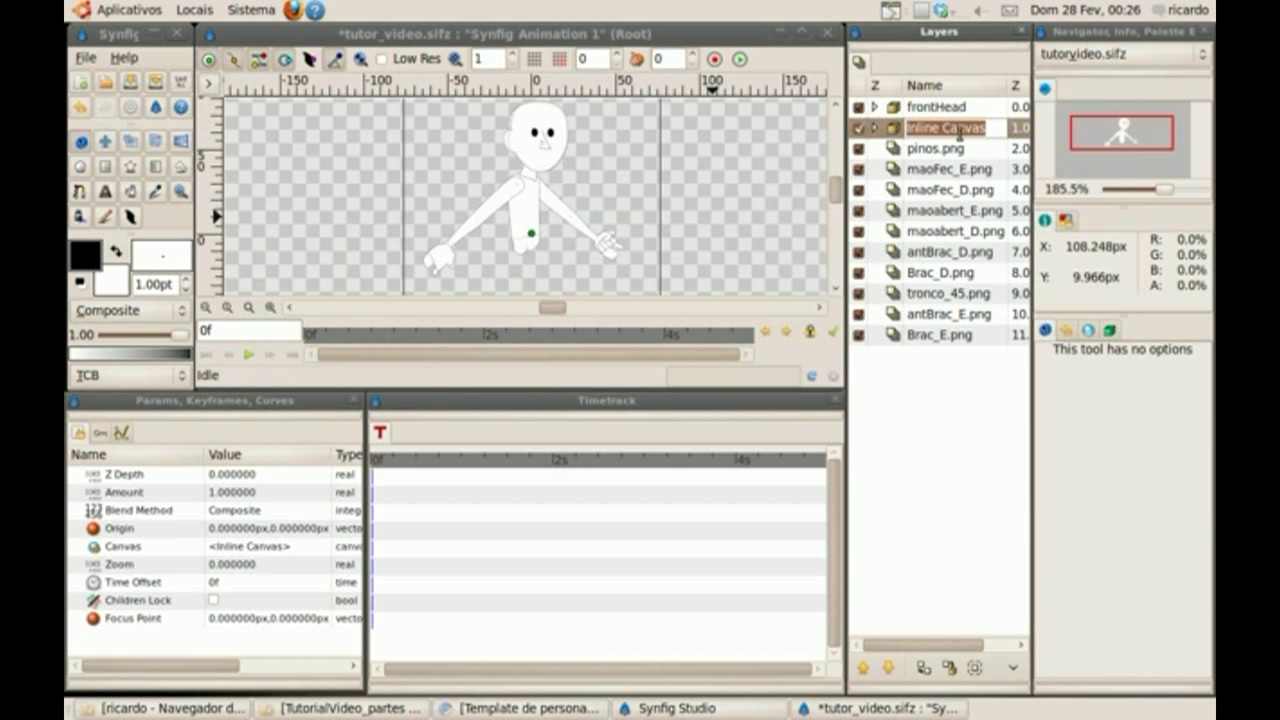
type("45")
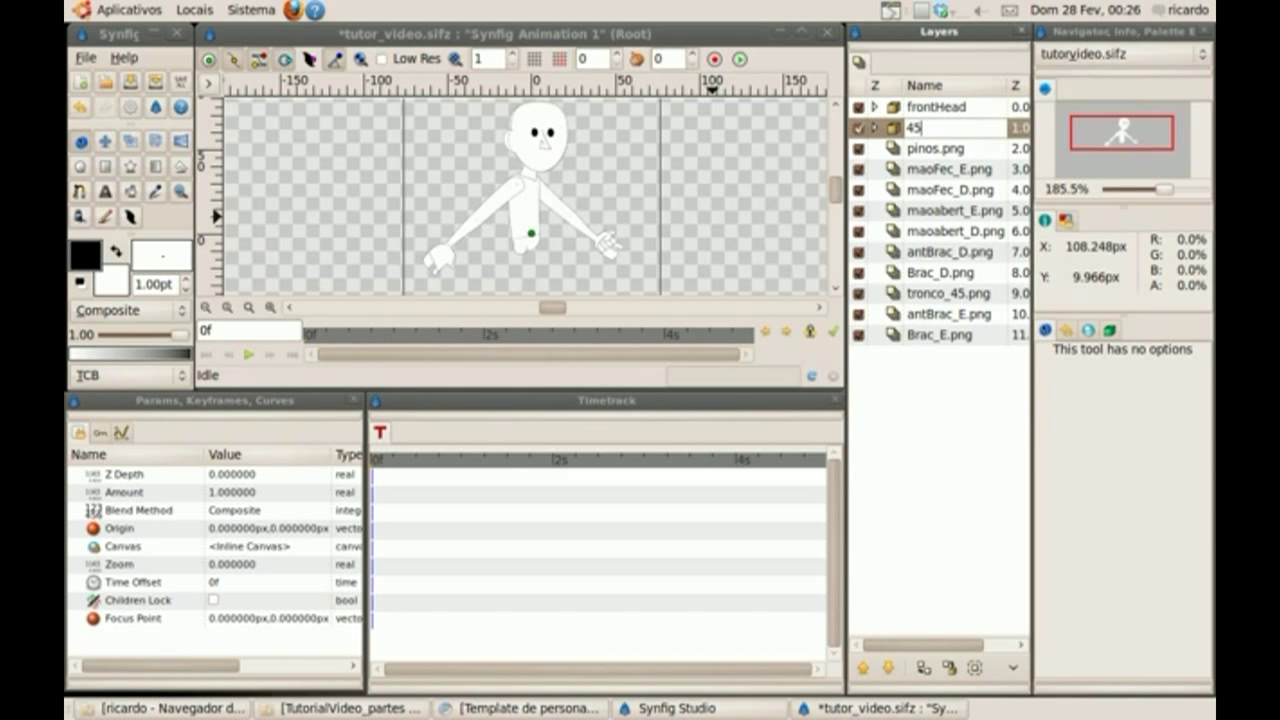
type("Head")
key("Return")
Encapsulate pinos.png into a group named referenceRotate
left_click(918, 152)
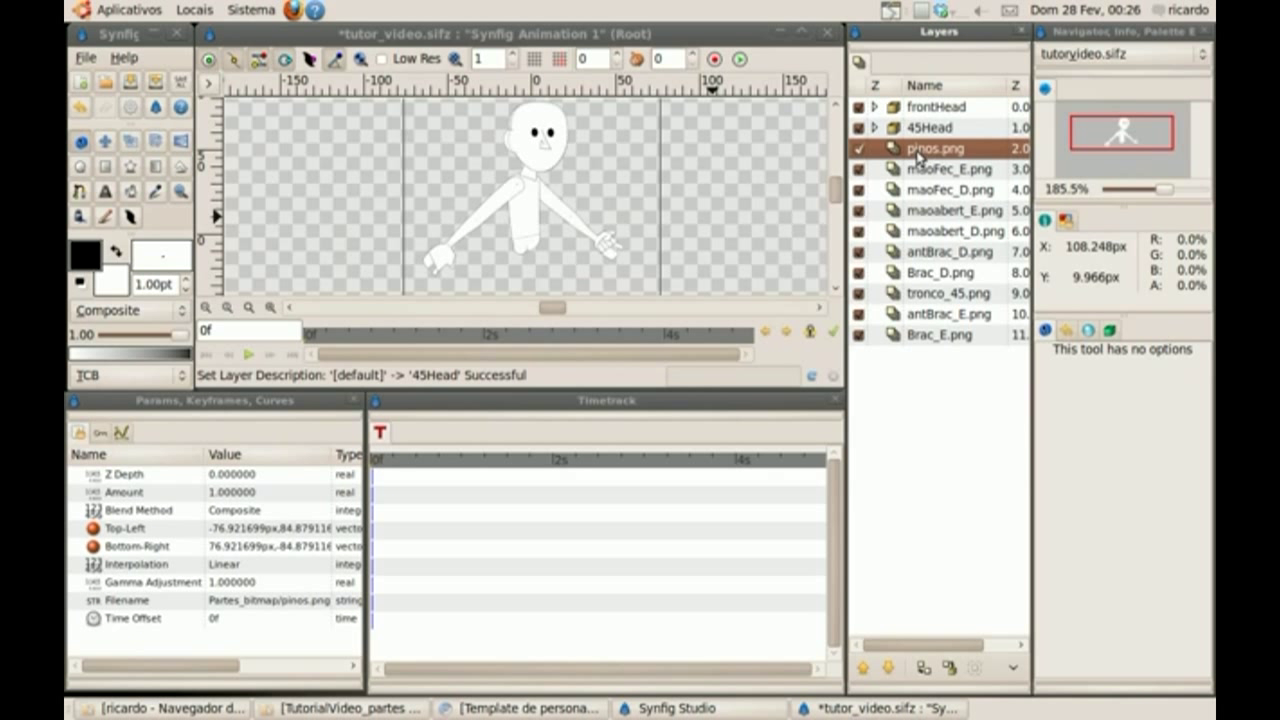
right_click(918, 153)
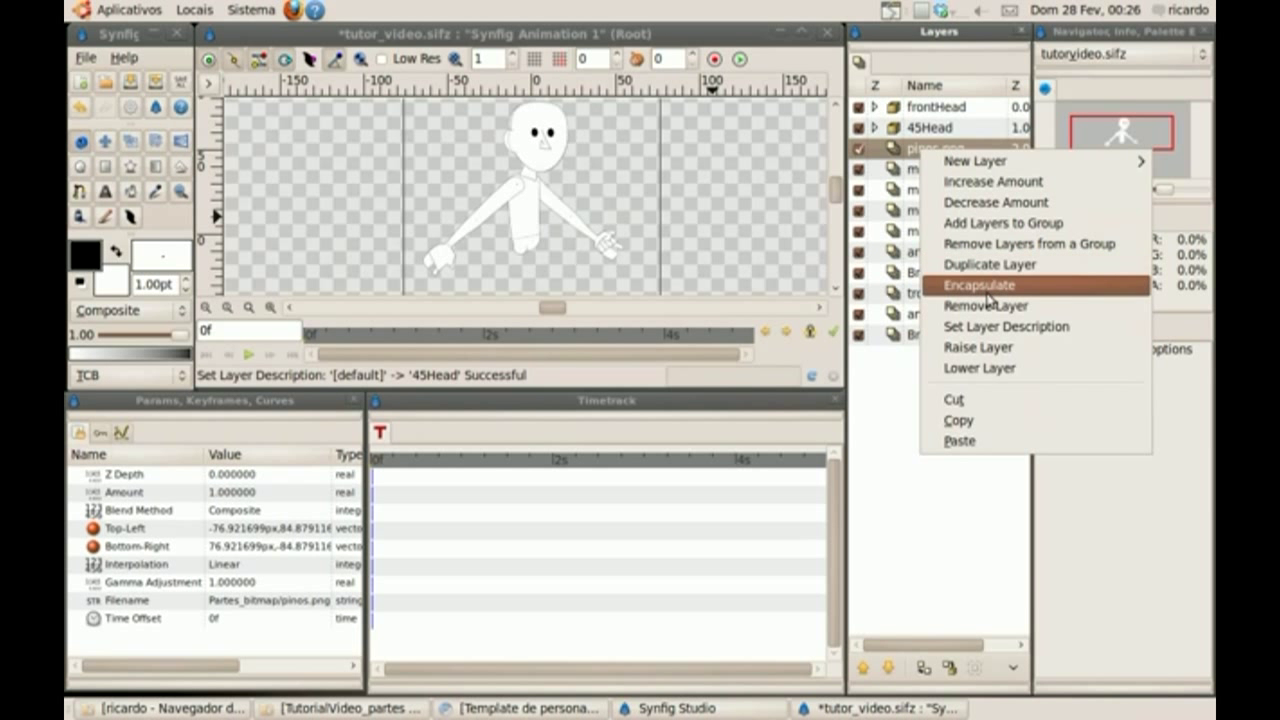
left_click(987, 290)
double_click(977, 150)
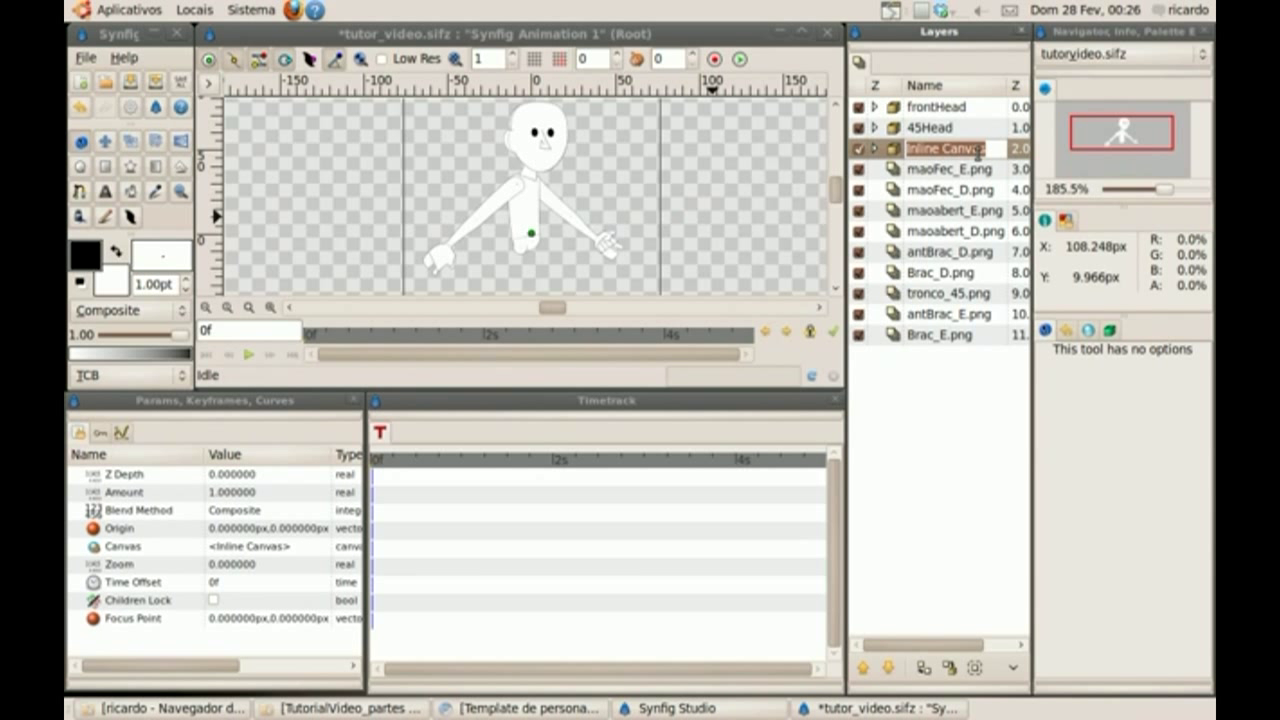
type("reference")
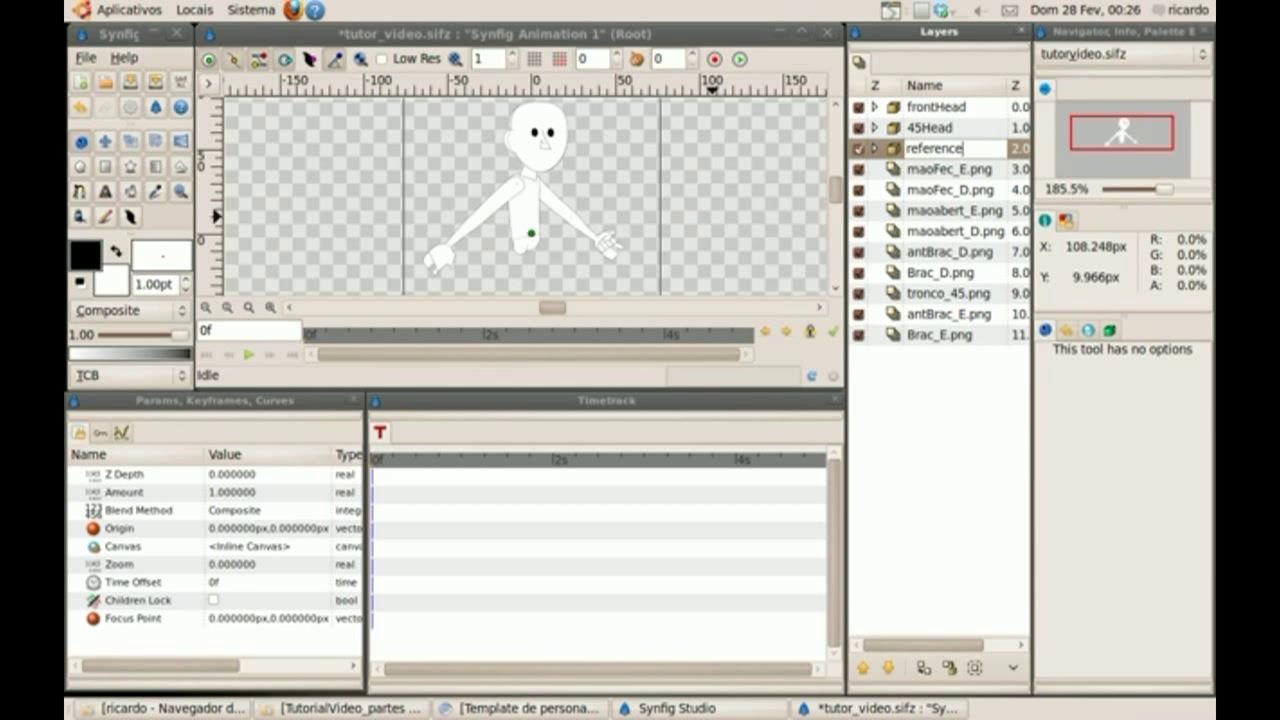
type("Rotate")
key("Return")
Encapsulate maoFec_E.png into a group named handEclose and check its contents
left_click(958, 172)
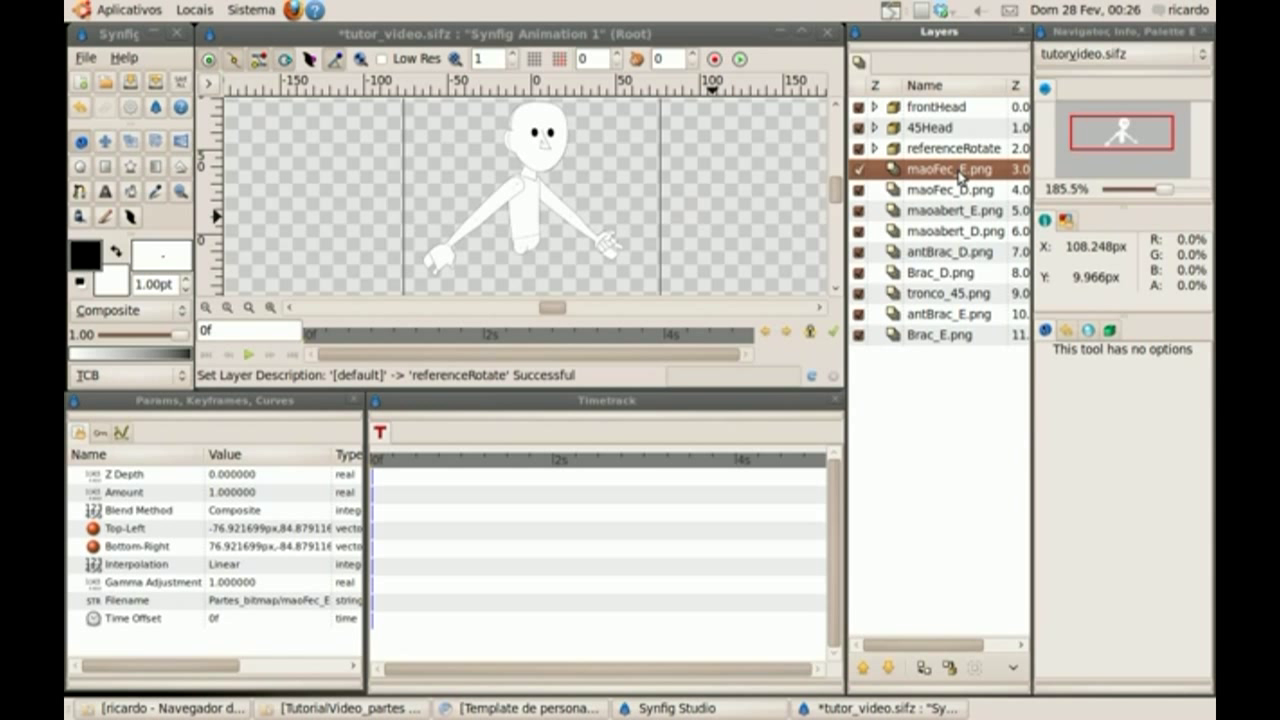
right_click(958, 172)
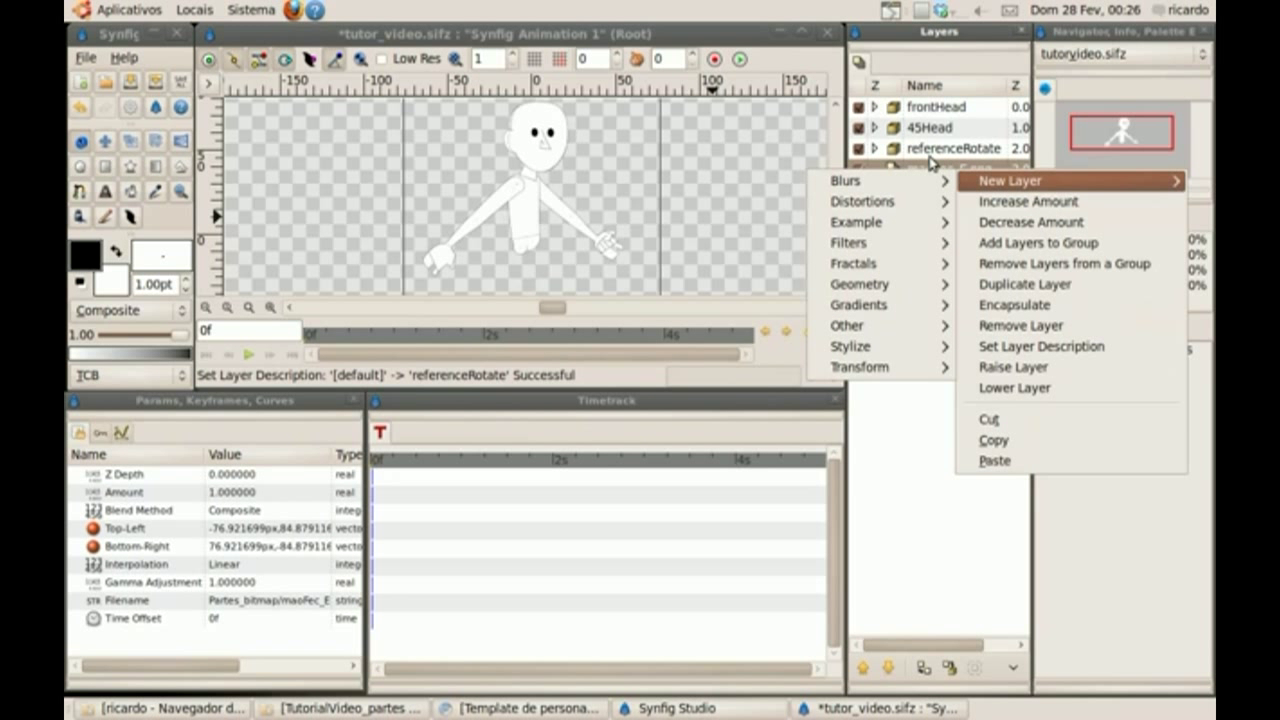
left_click(943, 155)
right_click(954, 175)
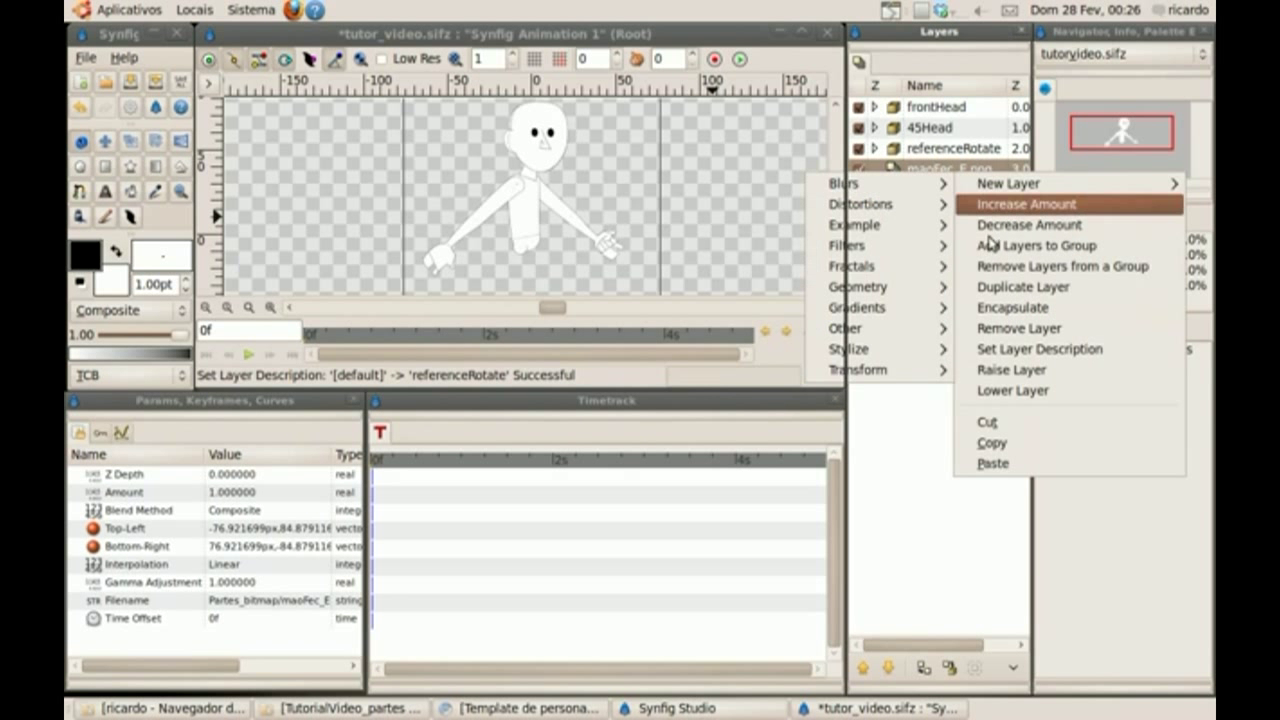
left_click(1004, 310)
double_click(968, 170)
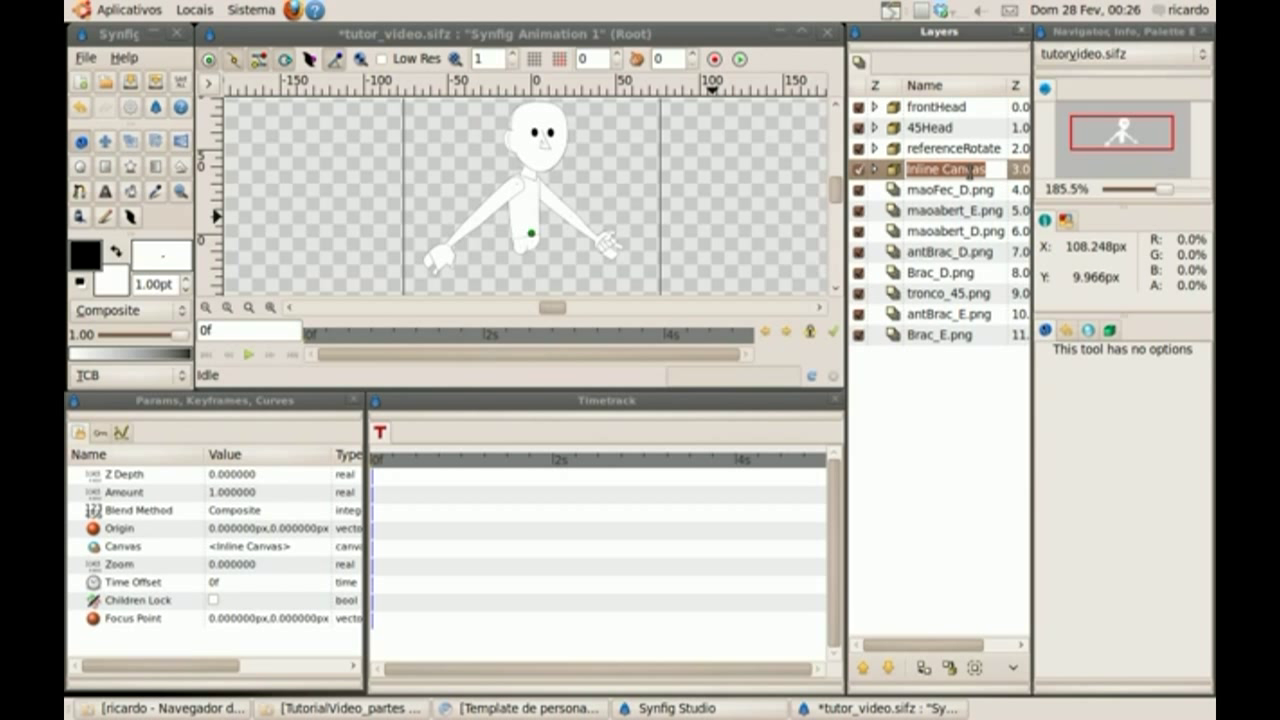
key("BackSpace")
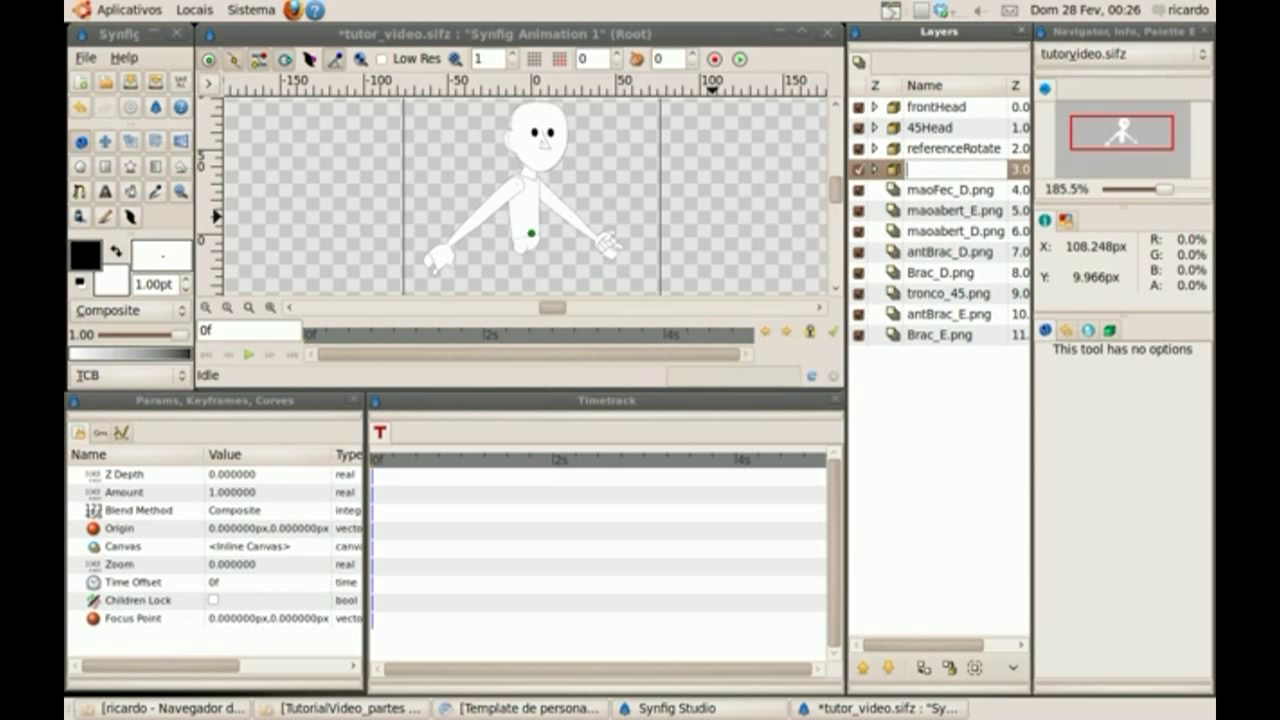
type("handEclose")
key("Return")
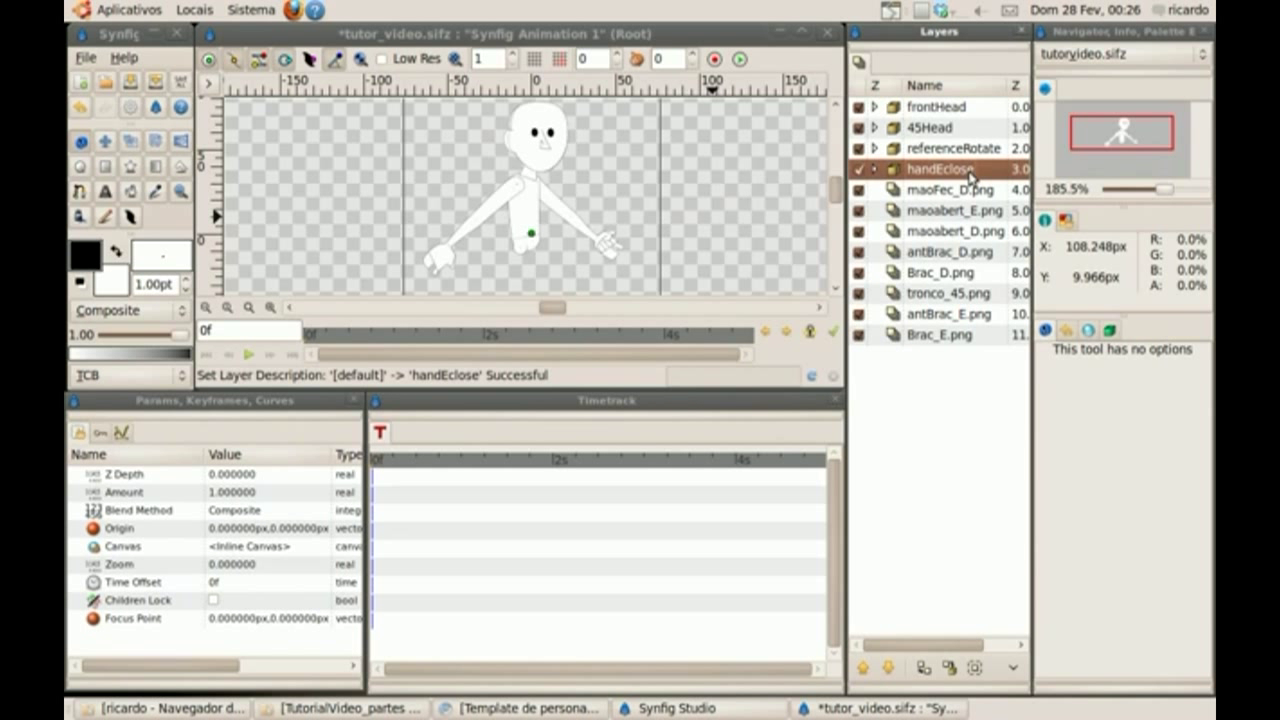
left_click(876, 171)
left_click(877, 172)
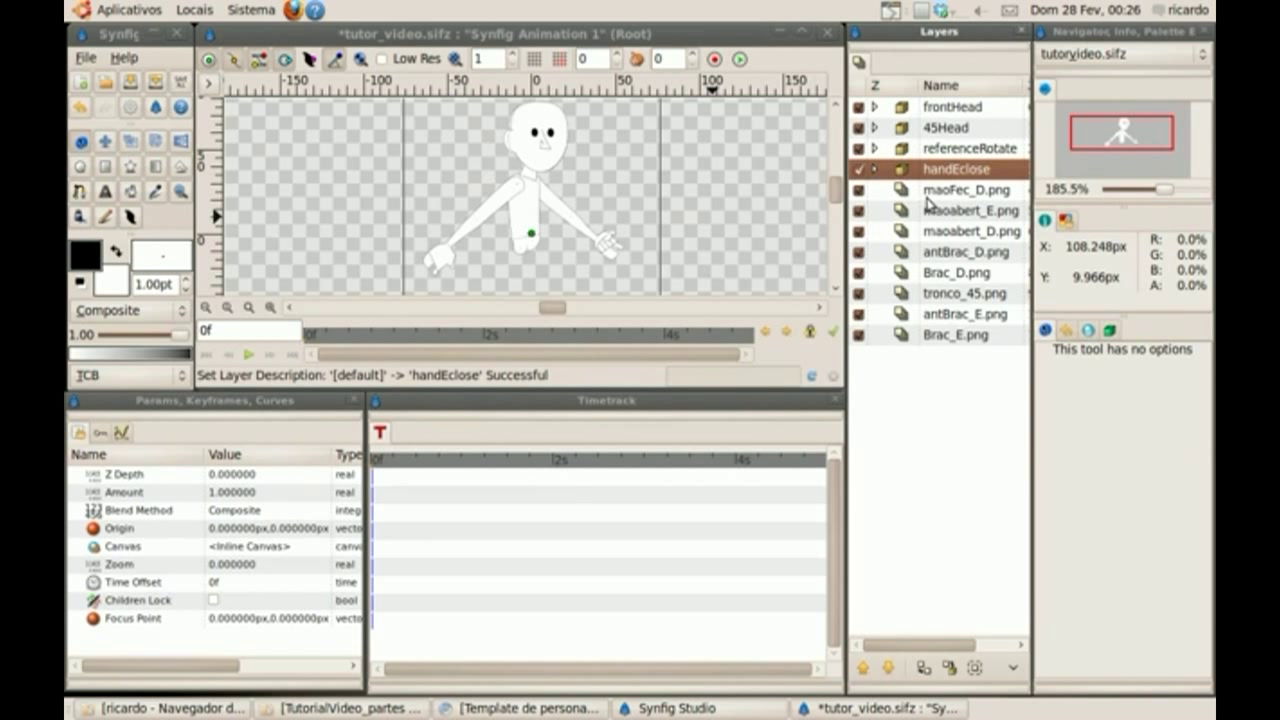
Encapsulate maoFec_D.png into a group named handDclose
left_click(935, 200)
right_click(935, 200)
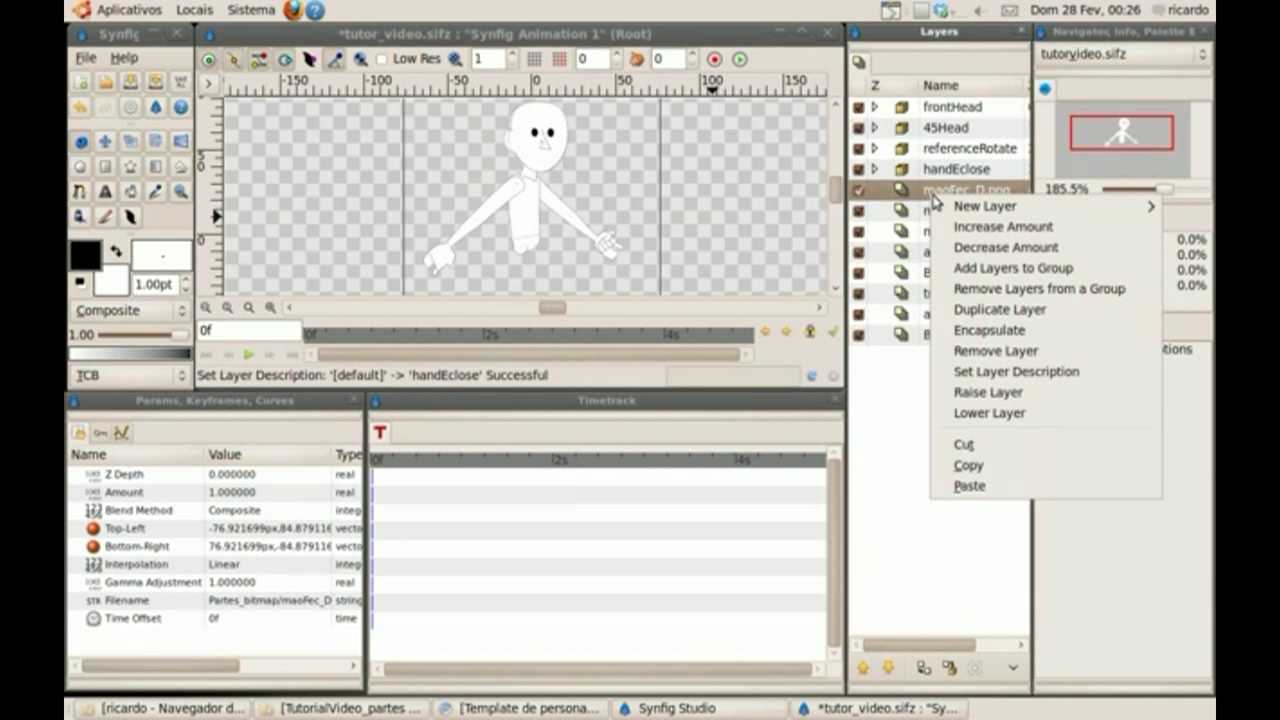
left_click(975, 330)
double_click(960, 192)
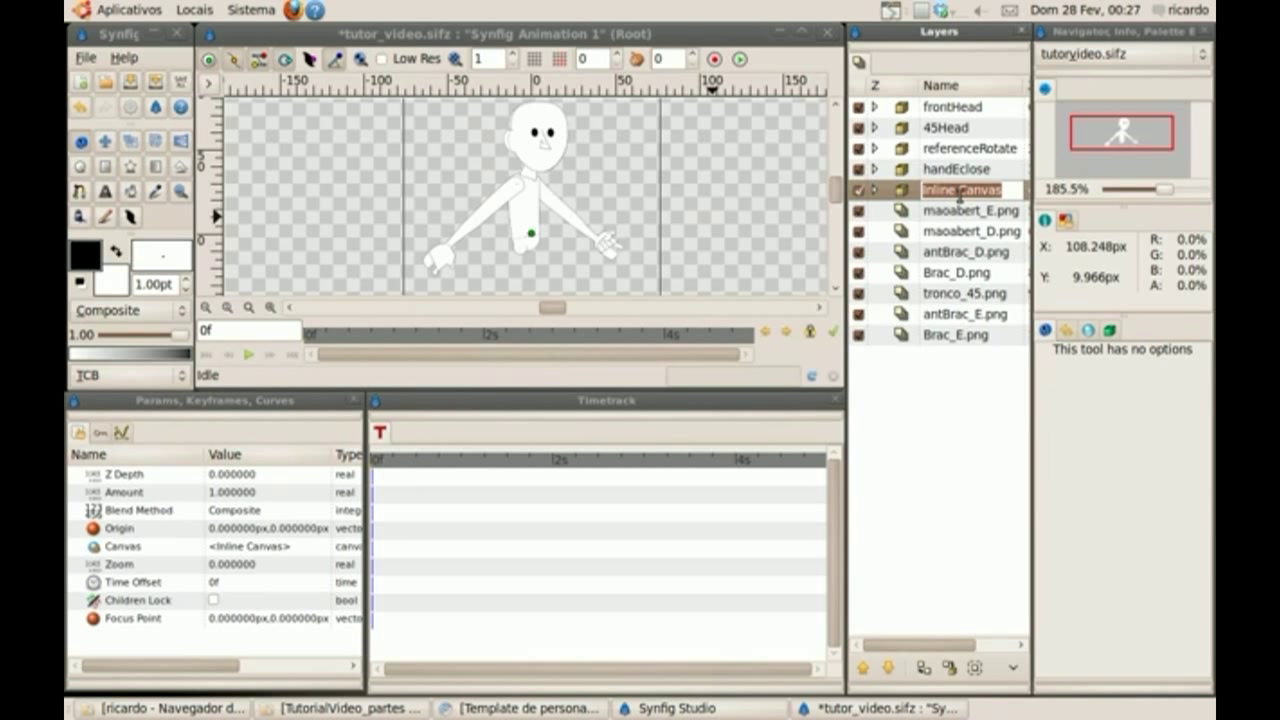
type("hand")
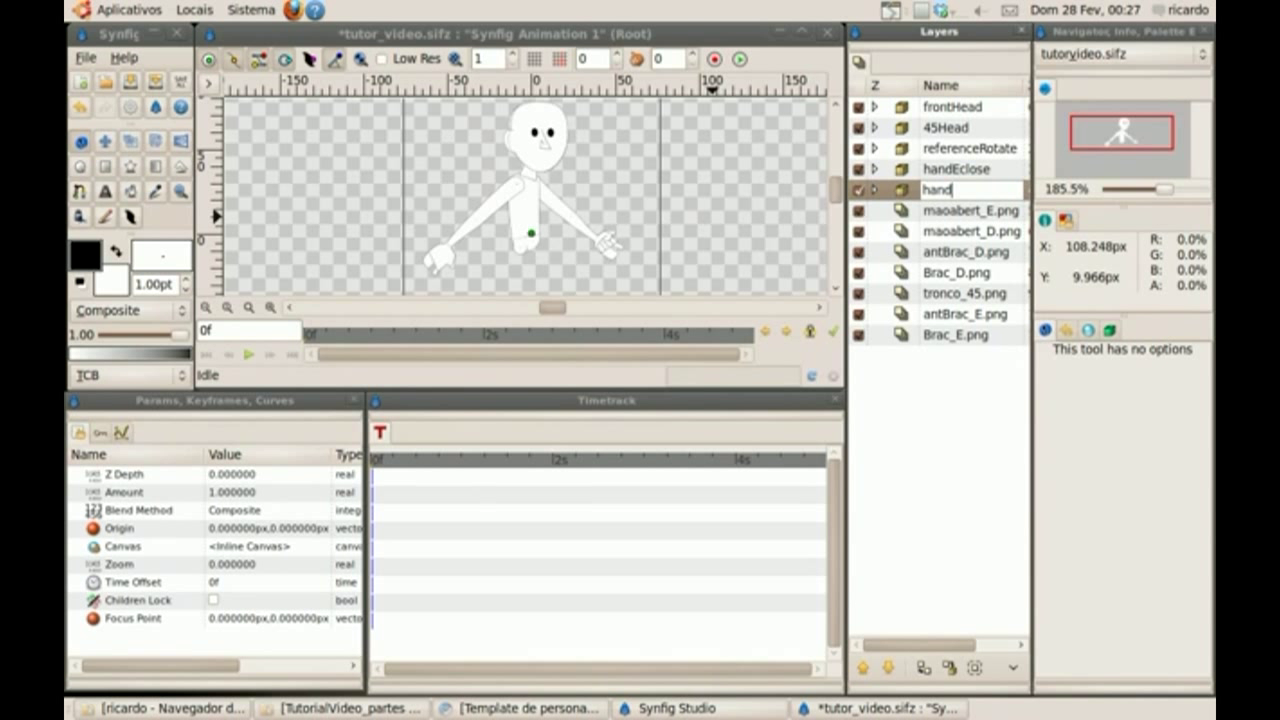
type("Dclose")
key("Return")
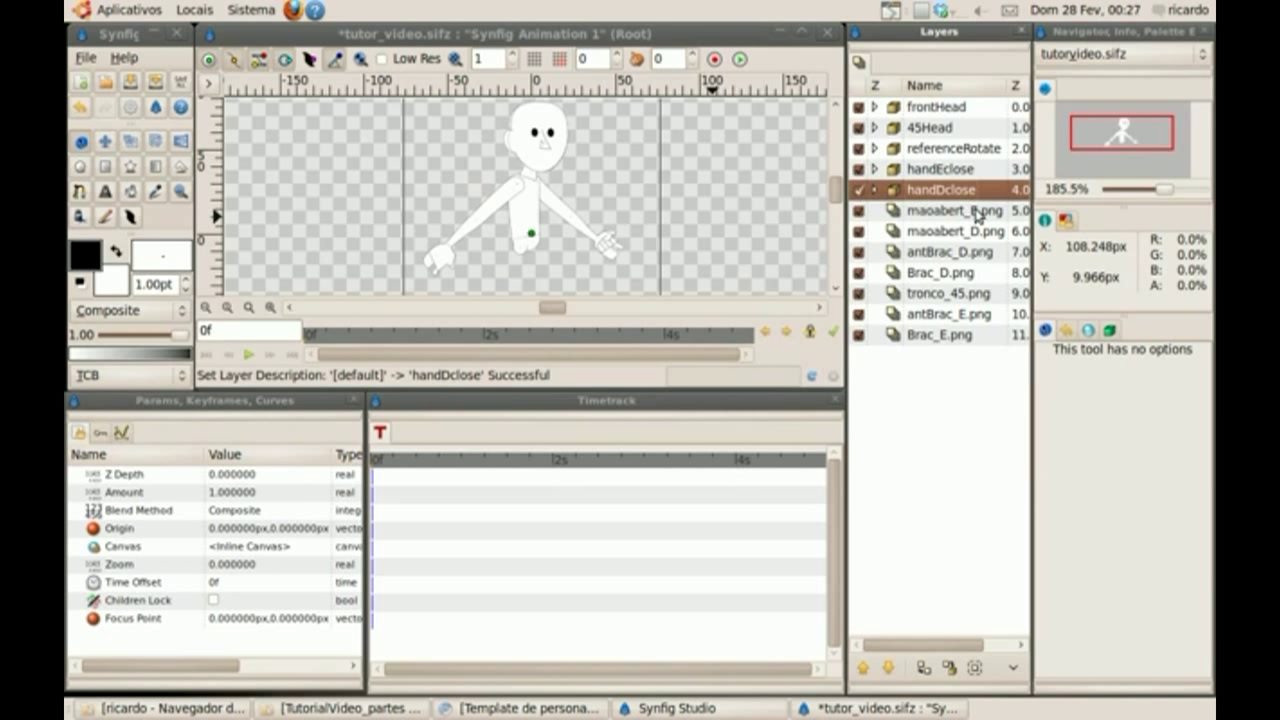
Encapsulate maoabert_E.png into a group named handEopen
left_click(979, 211)
right_click(978, 213)
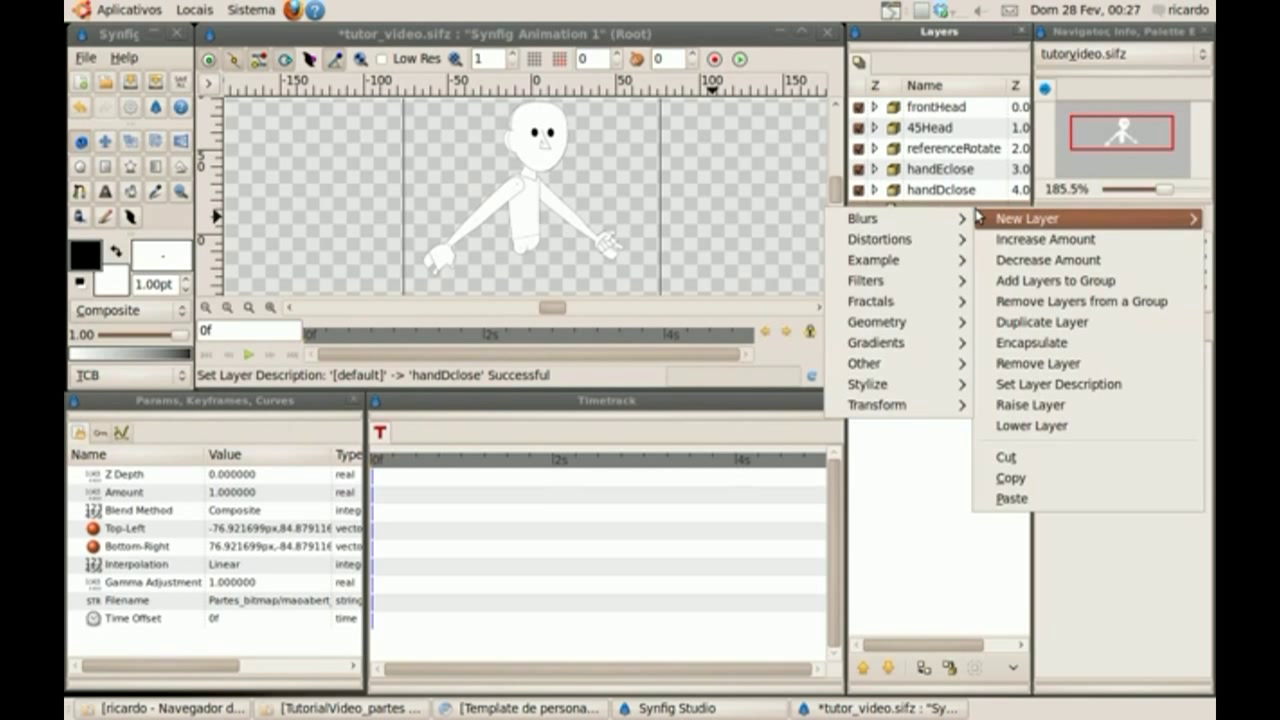
left_click(1030, 342)
double_click(945, 211)
type("ha")
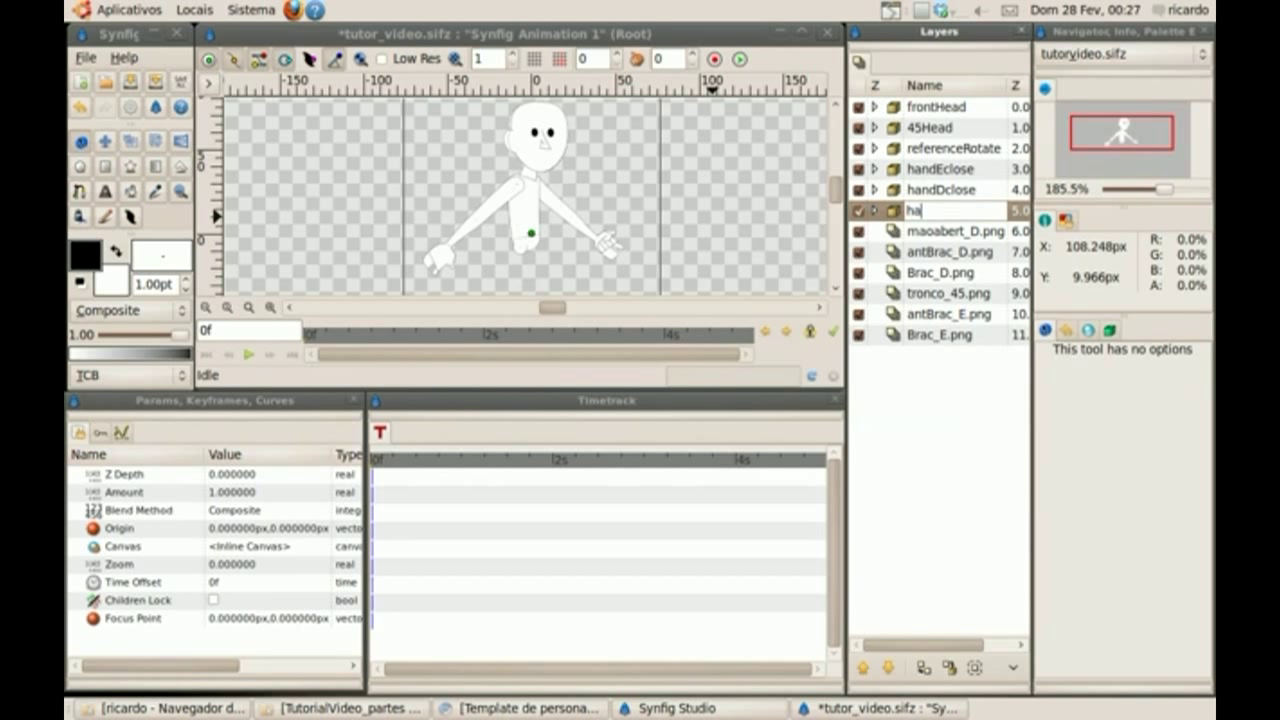
type("ndEopen")
key("Return")
Encapsulate maoabert_D.png into a group named handDopen
left_click(937, 233)
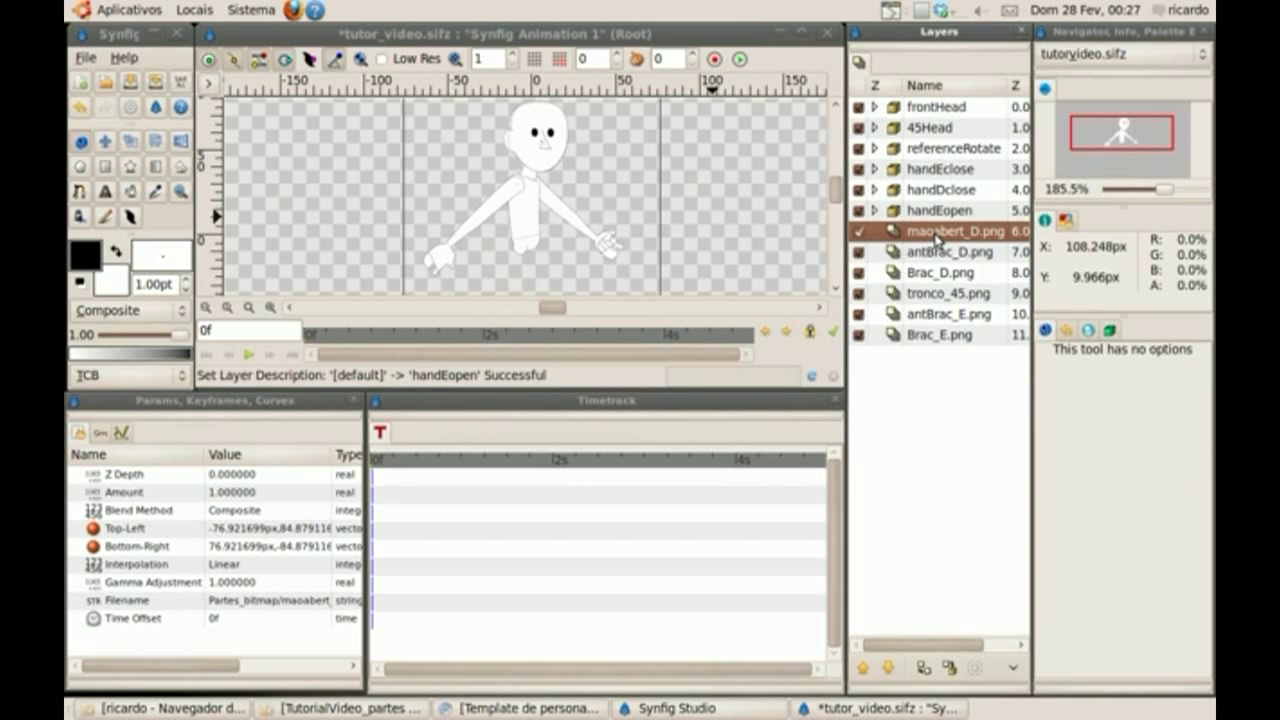
right_click(937, 233)
left_click(1000, 368)
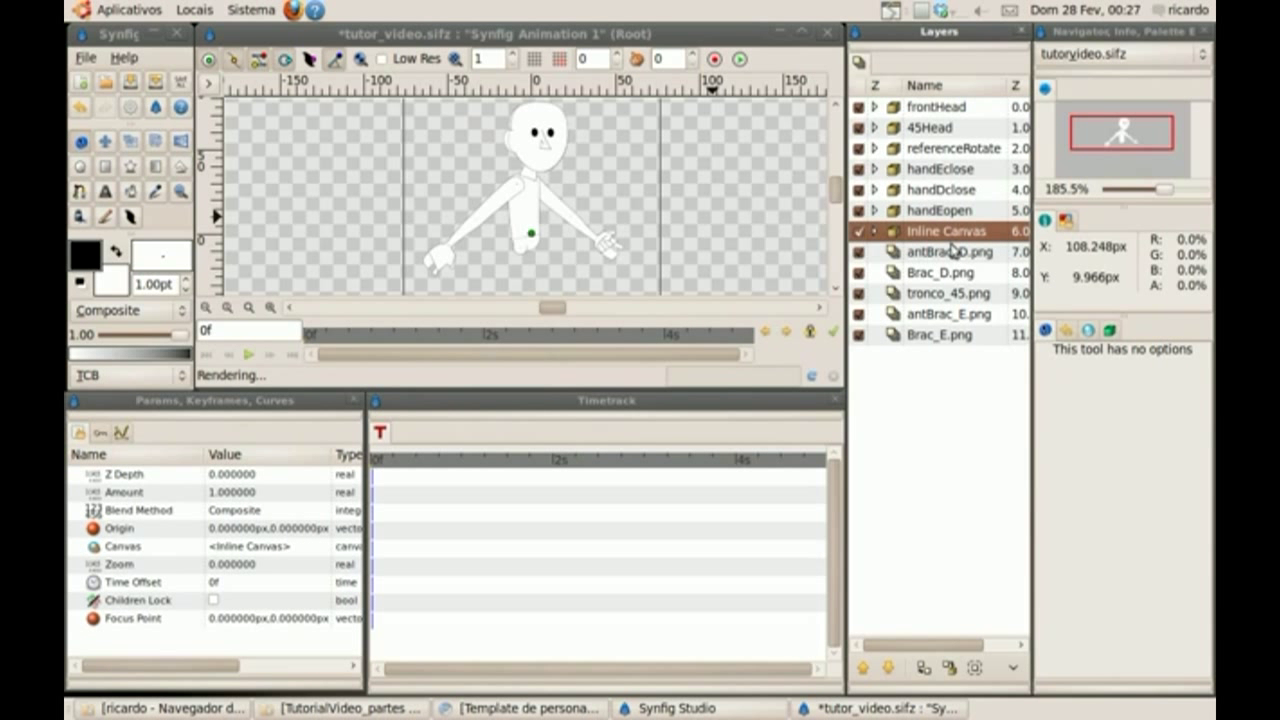
double_click(948, 231)
type("hand")
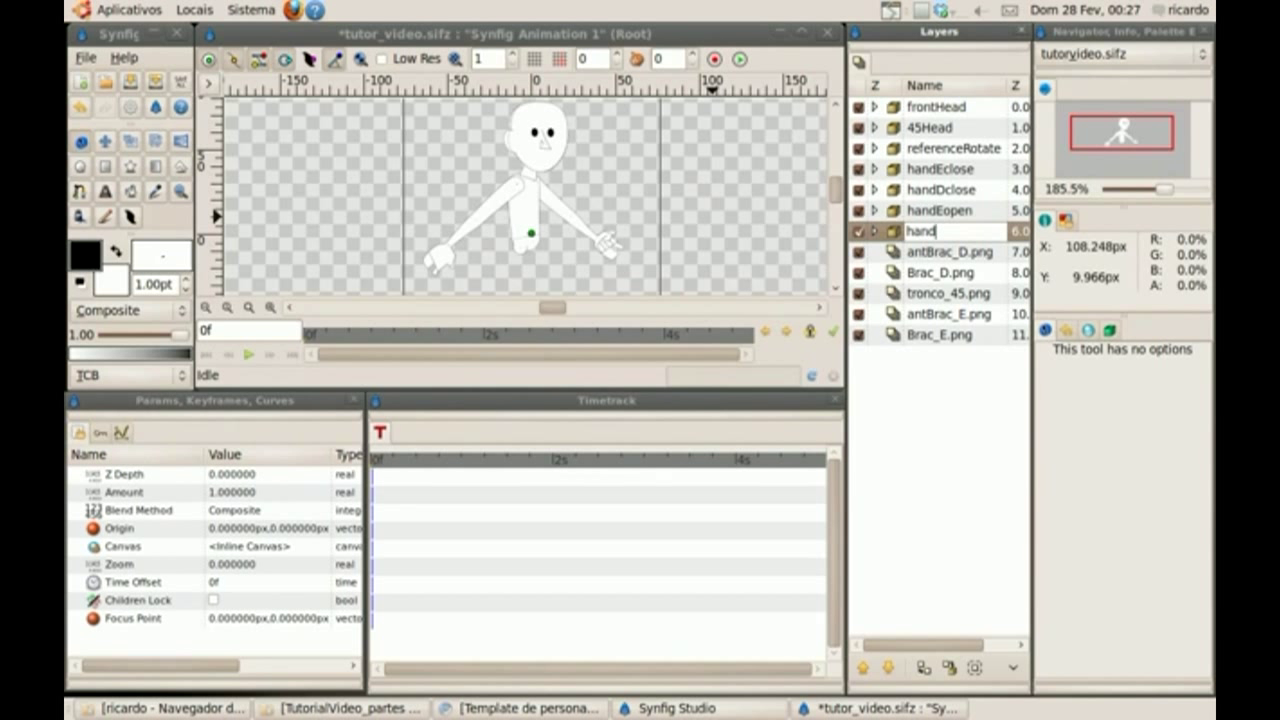
type("Dopen")
key("Return")
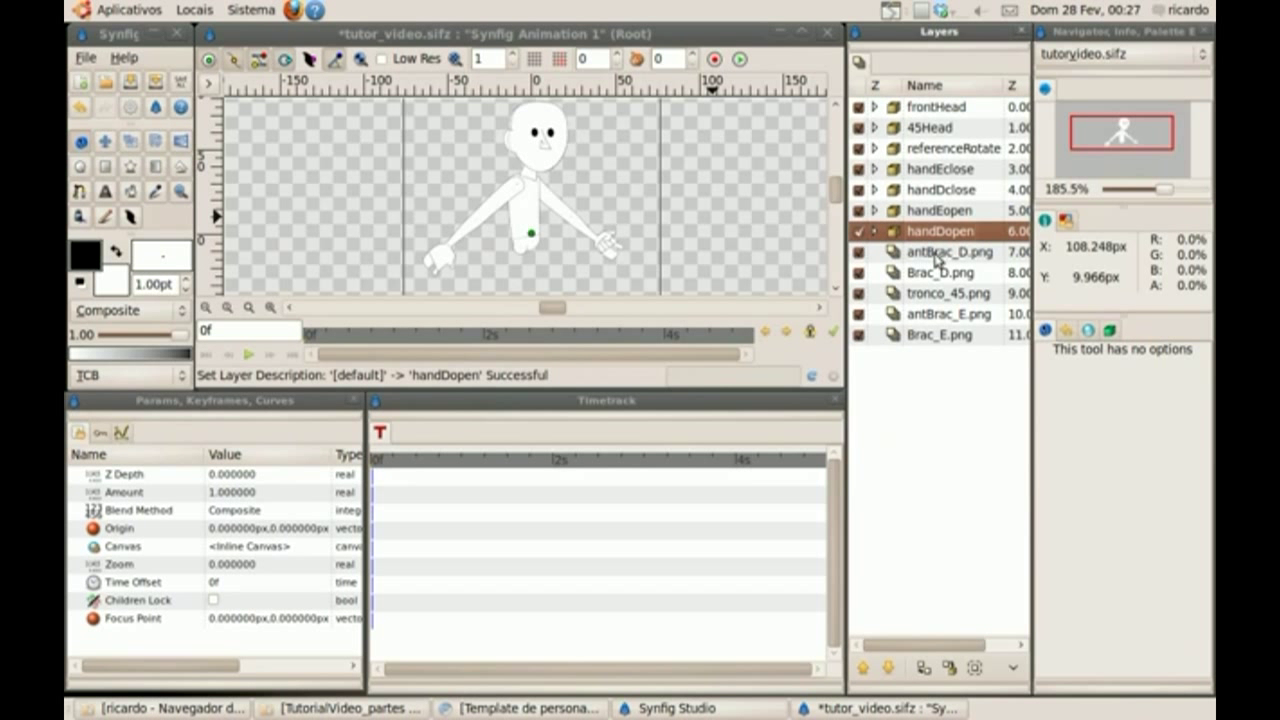
left_click(936, 256)
Encapsulate antBrac_D.png into a group named Rfrontarm
right_click(936, 258)
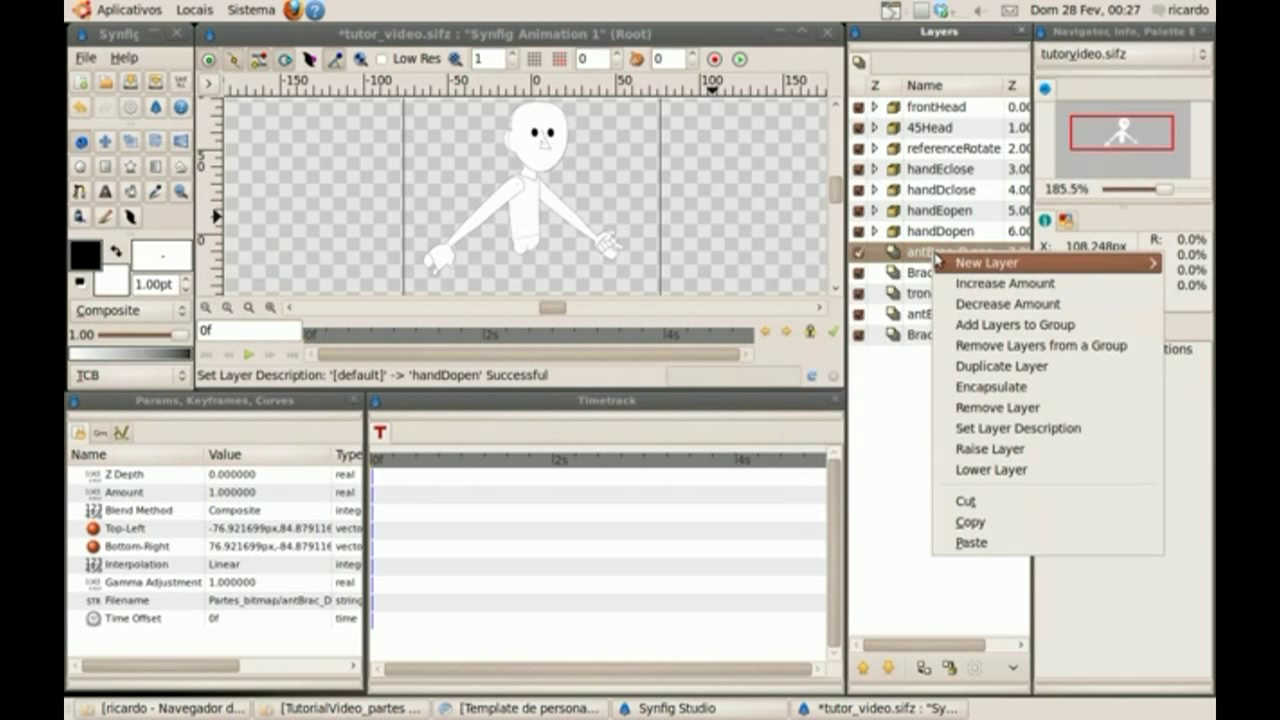
left_click(972, 384)
double_click(960, 256)
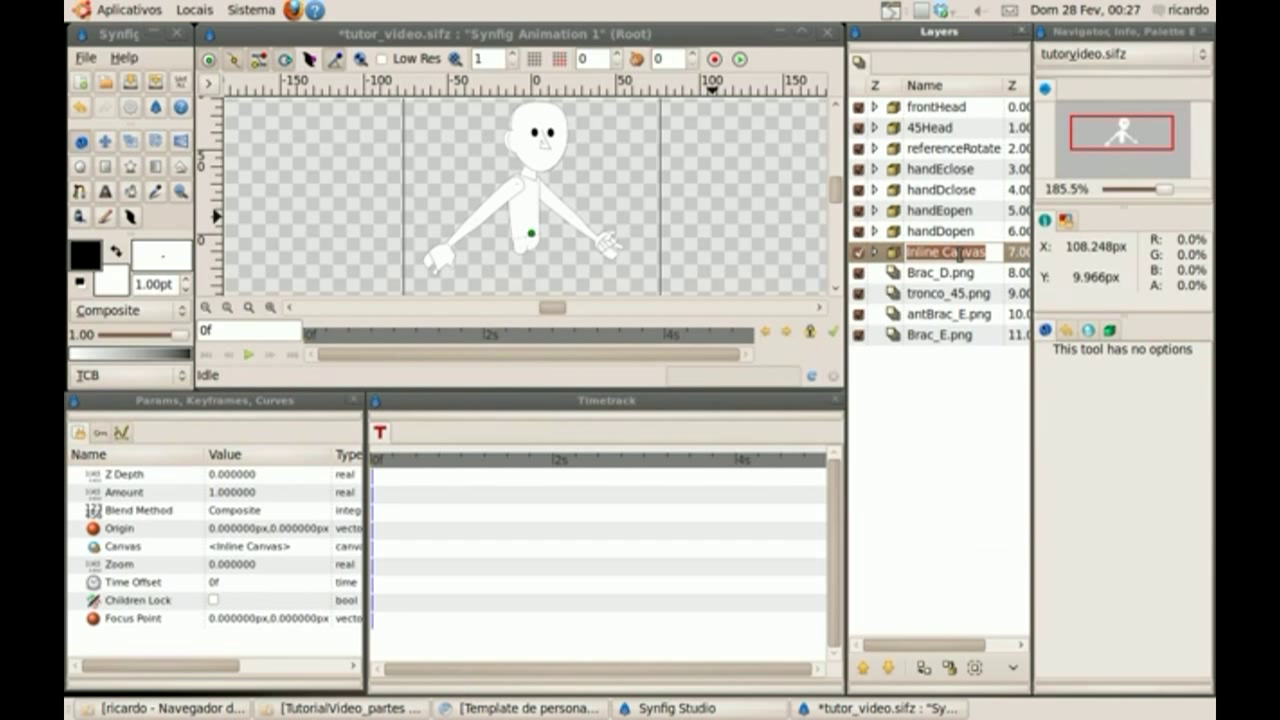
type("Rfrontarm")
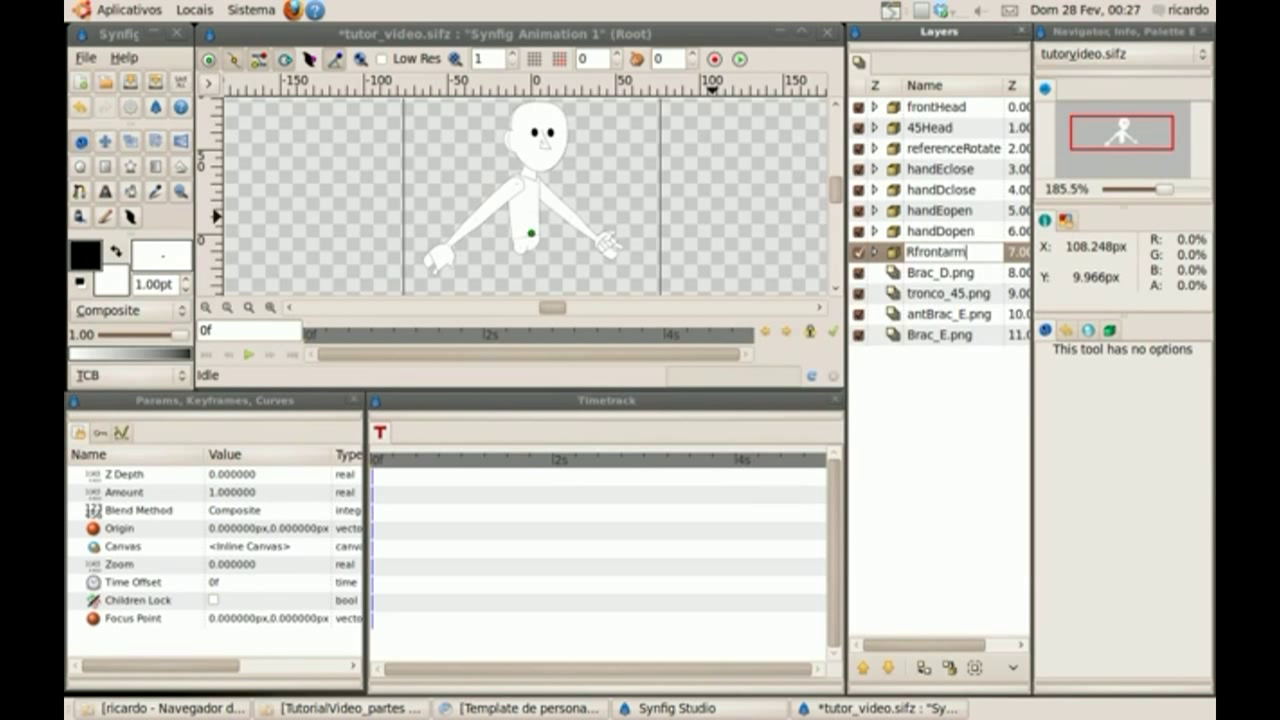
key("Return")
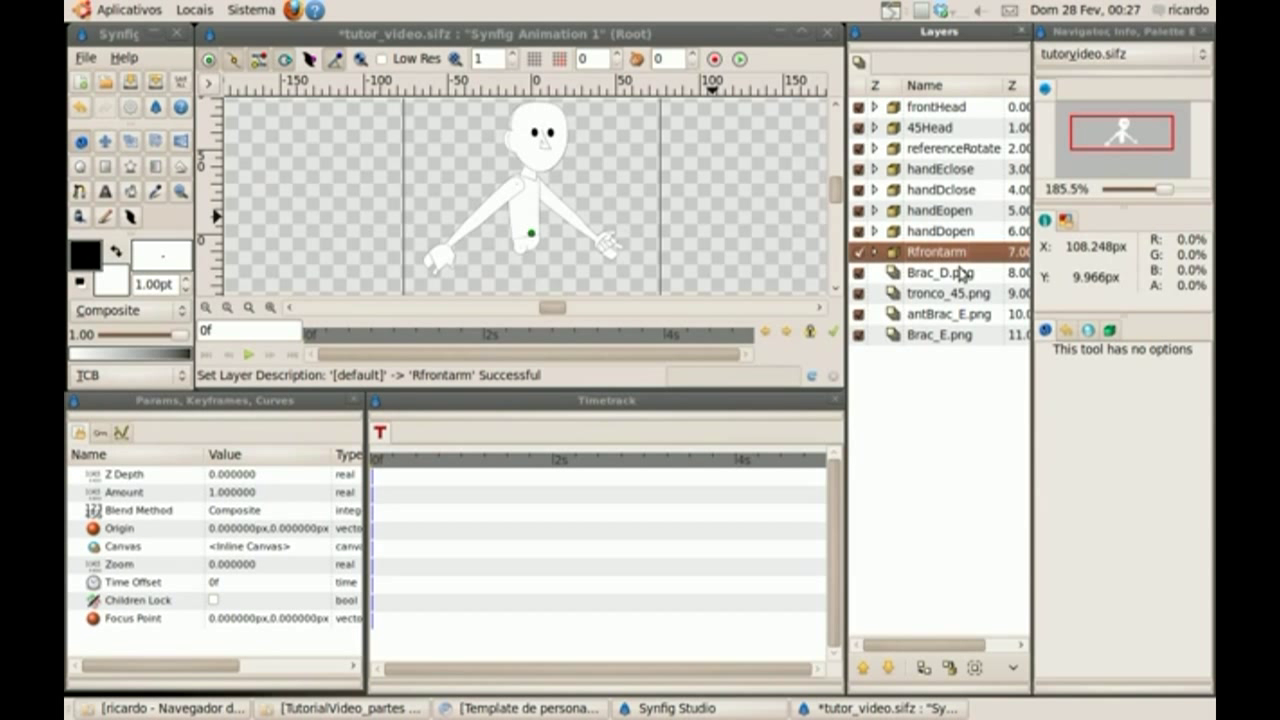
Encapsulate Brac_D.png into a group named Rarm
left_click(962, 272)
right_click(962, 274)
mouse_move(1075, 280)
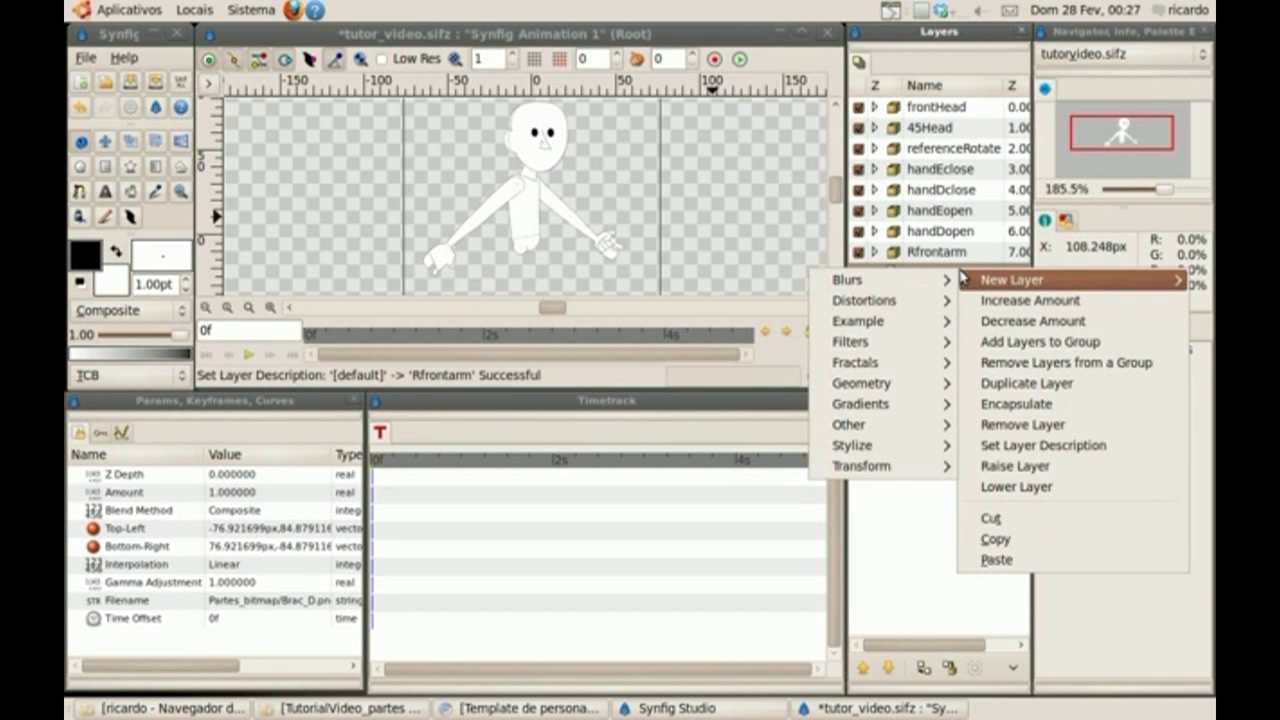
left_click(1016, 404)
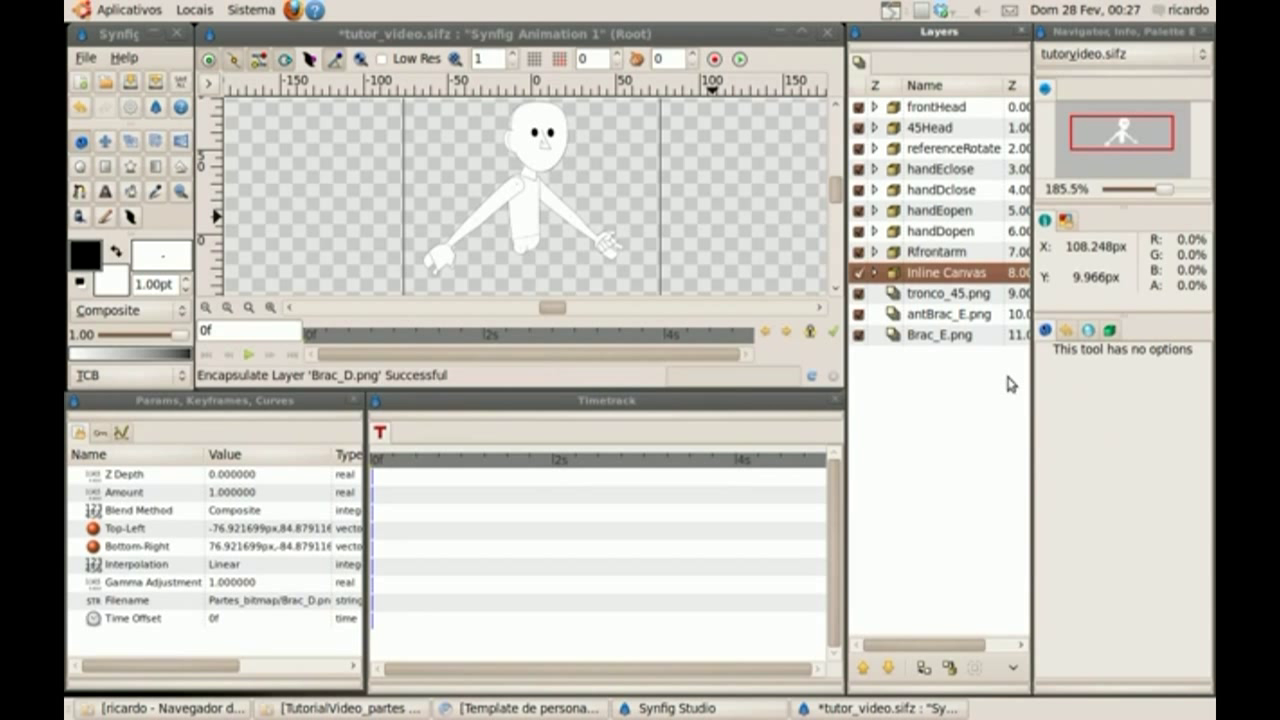
double_click(950, 272)
type("Rarm")
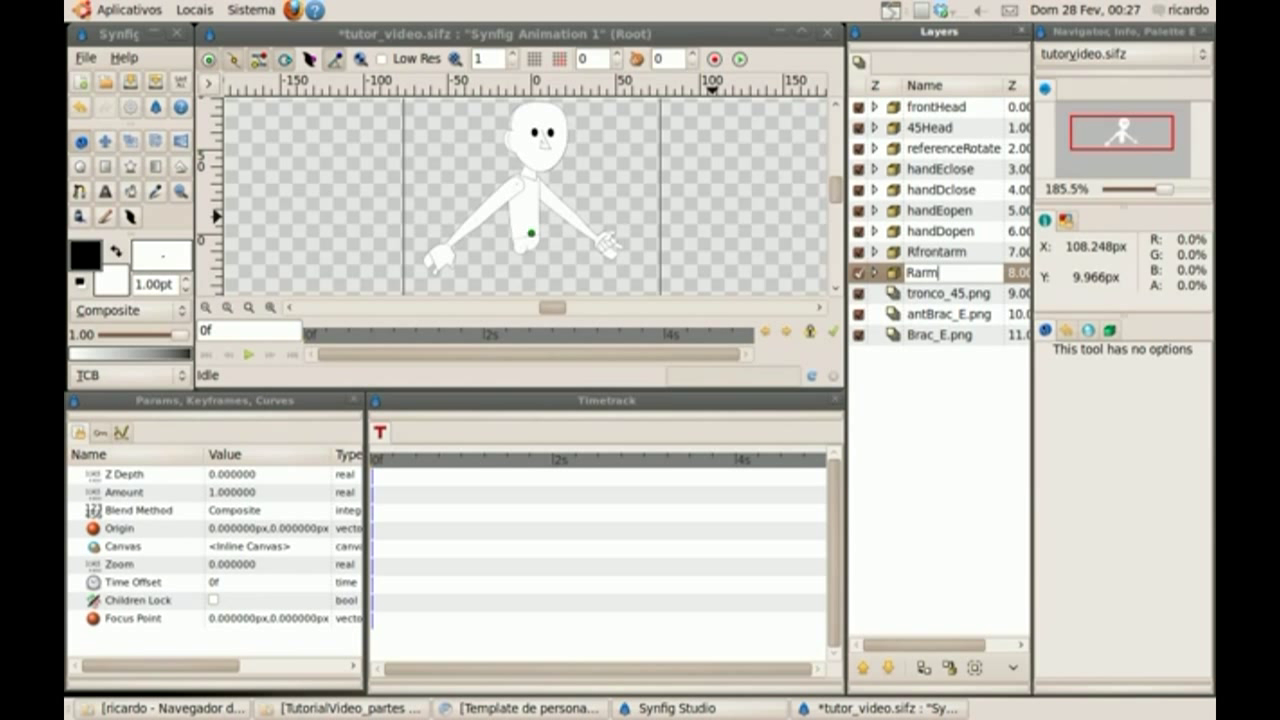
key("Return")
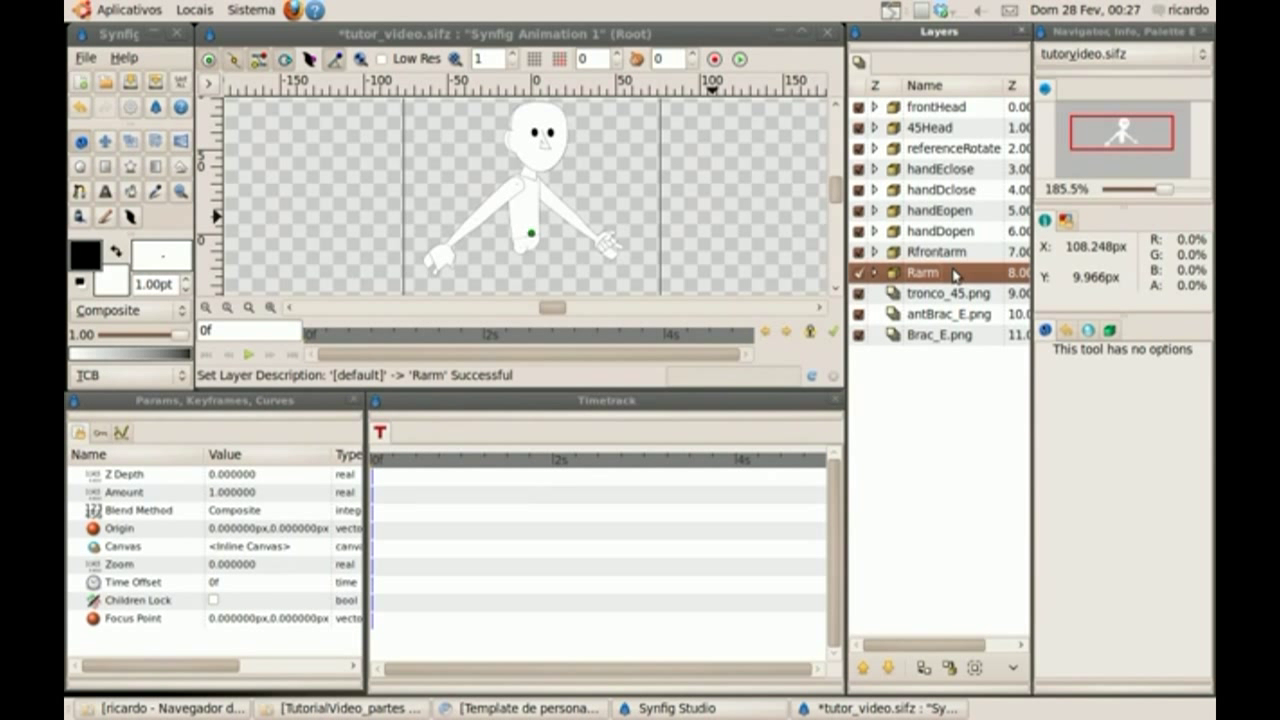
Encapsulate tronco_45.png into a group named body
left_click(937, 294)
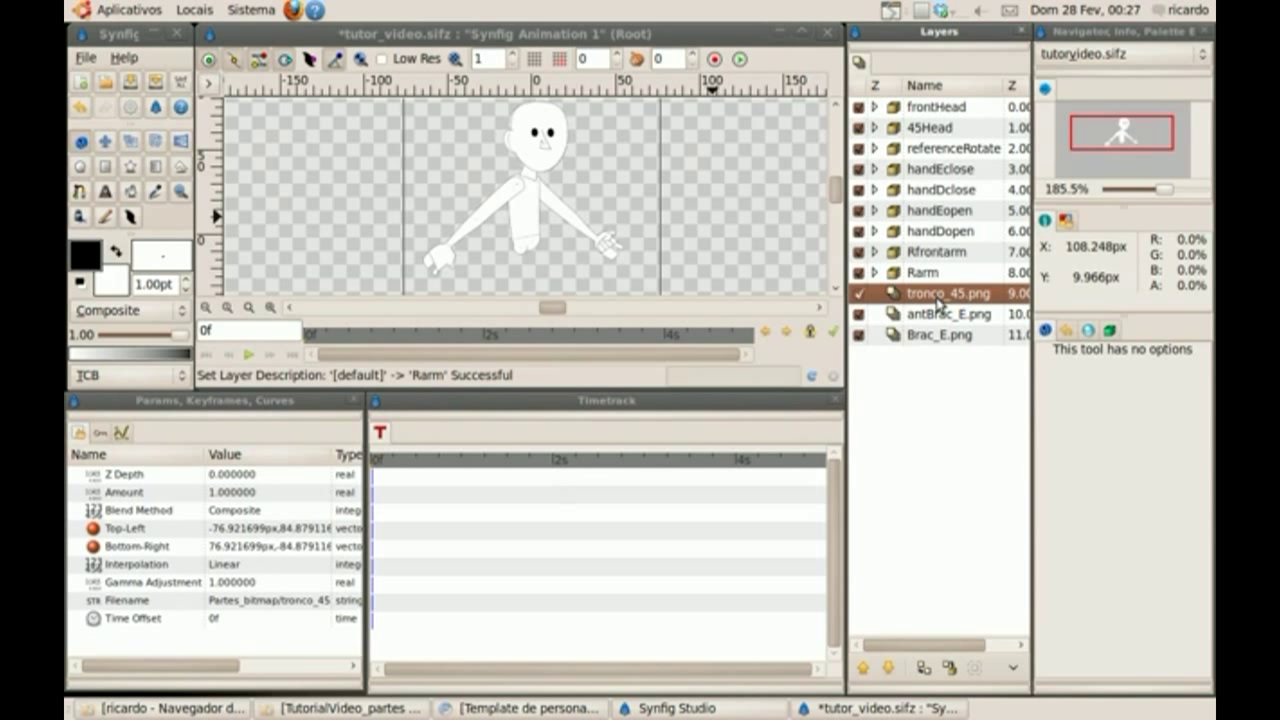
right_click(937, 294)
left_click(986, 440)
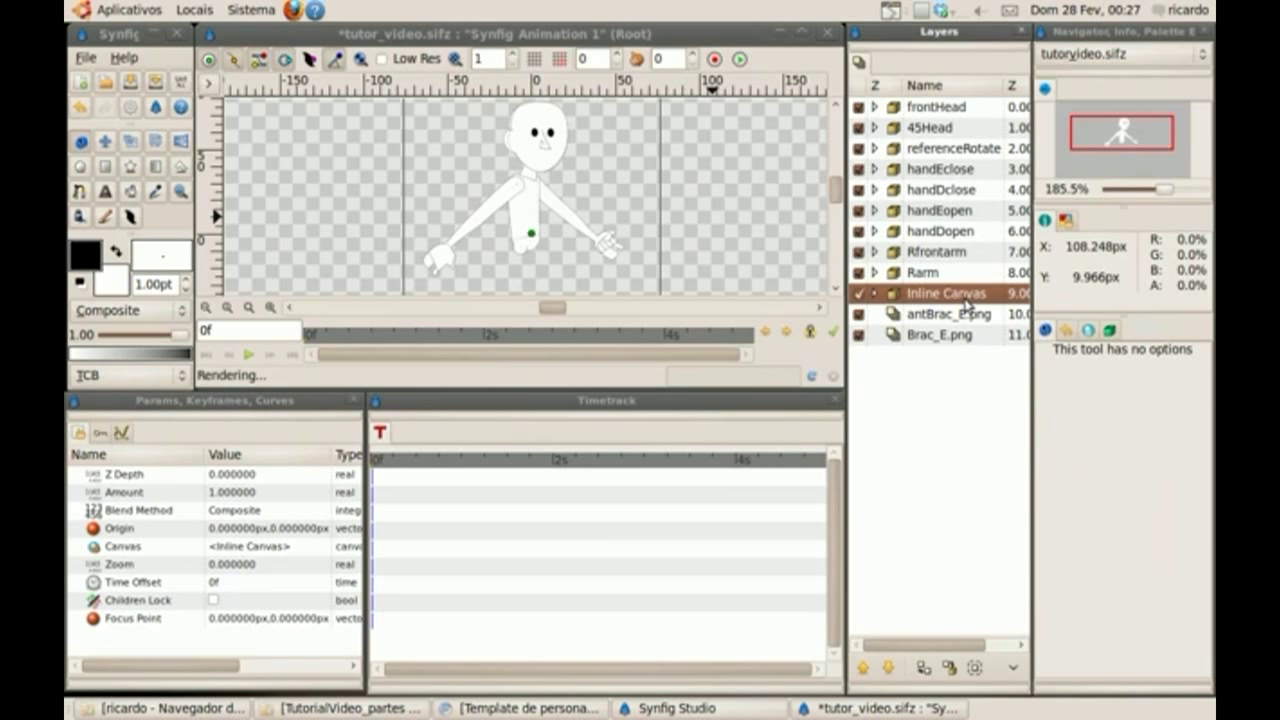
double_click(962, 293)
type("body")
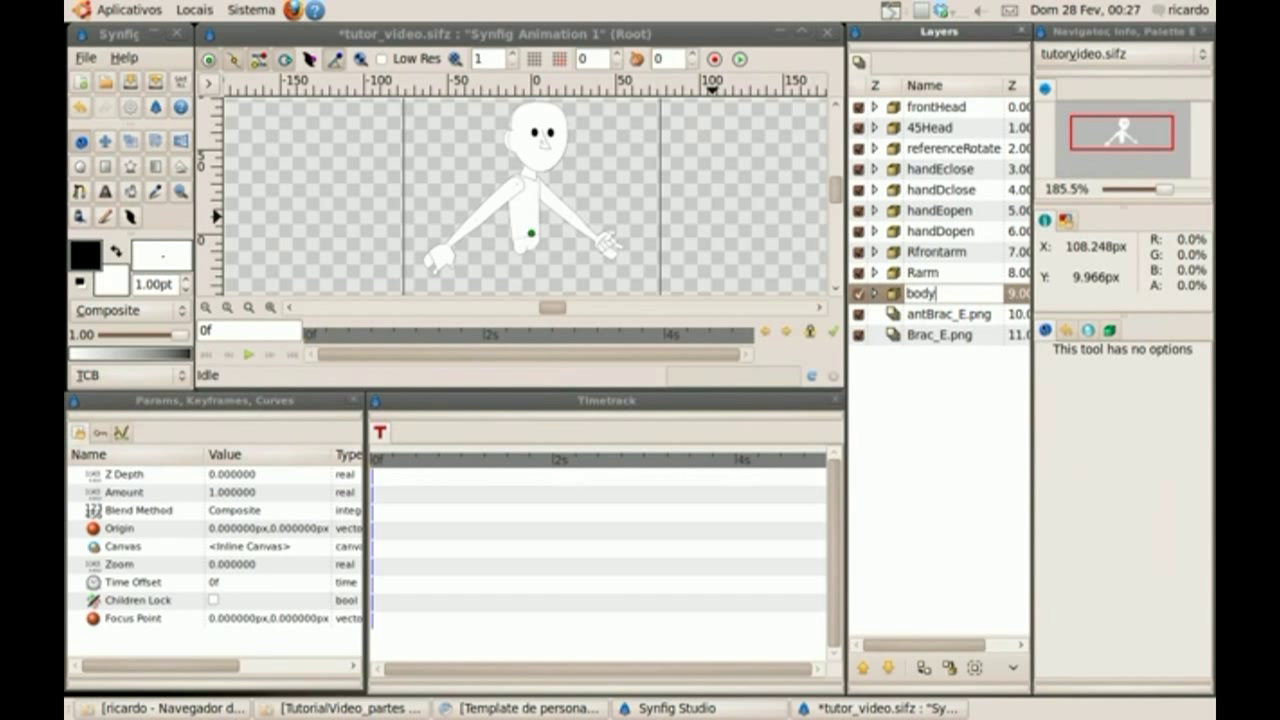
key("Return")
Encapsulate antBrac_E.png into a group named LfrontArm
left_click(958, 314)
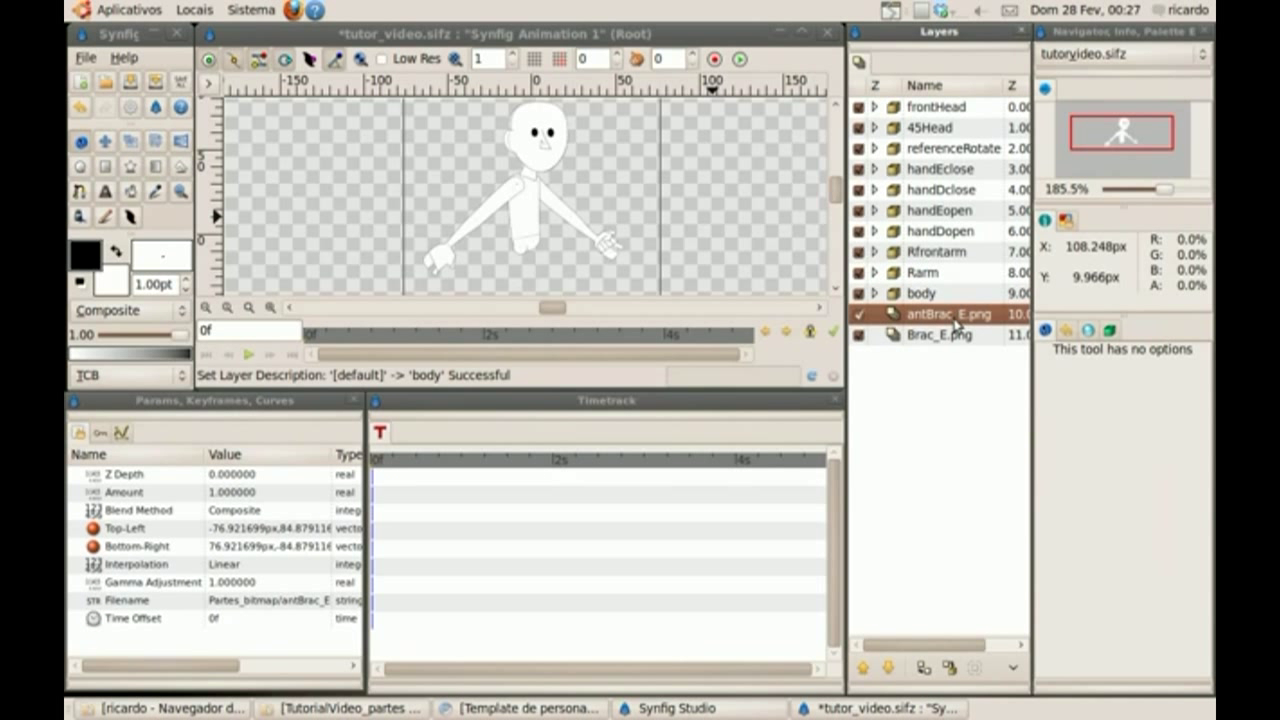
right_click(955, 321)
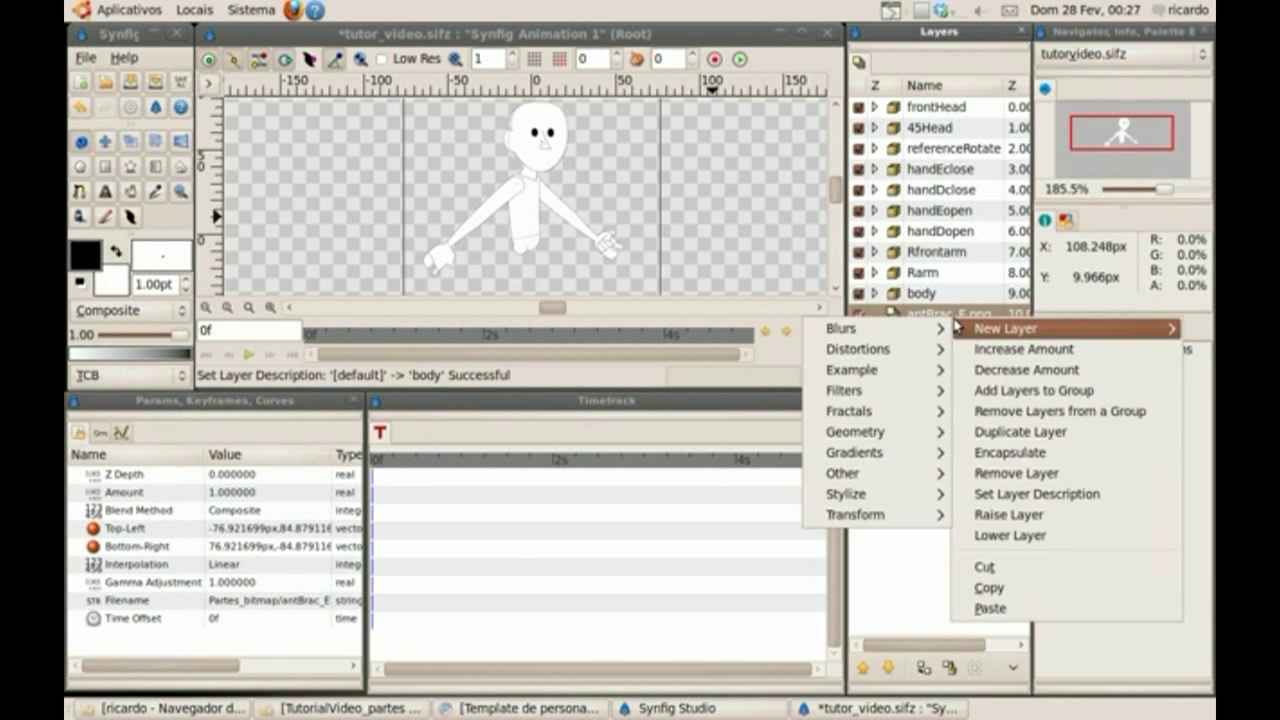
left_click(1019, 461)
double_click(975, 314)
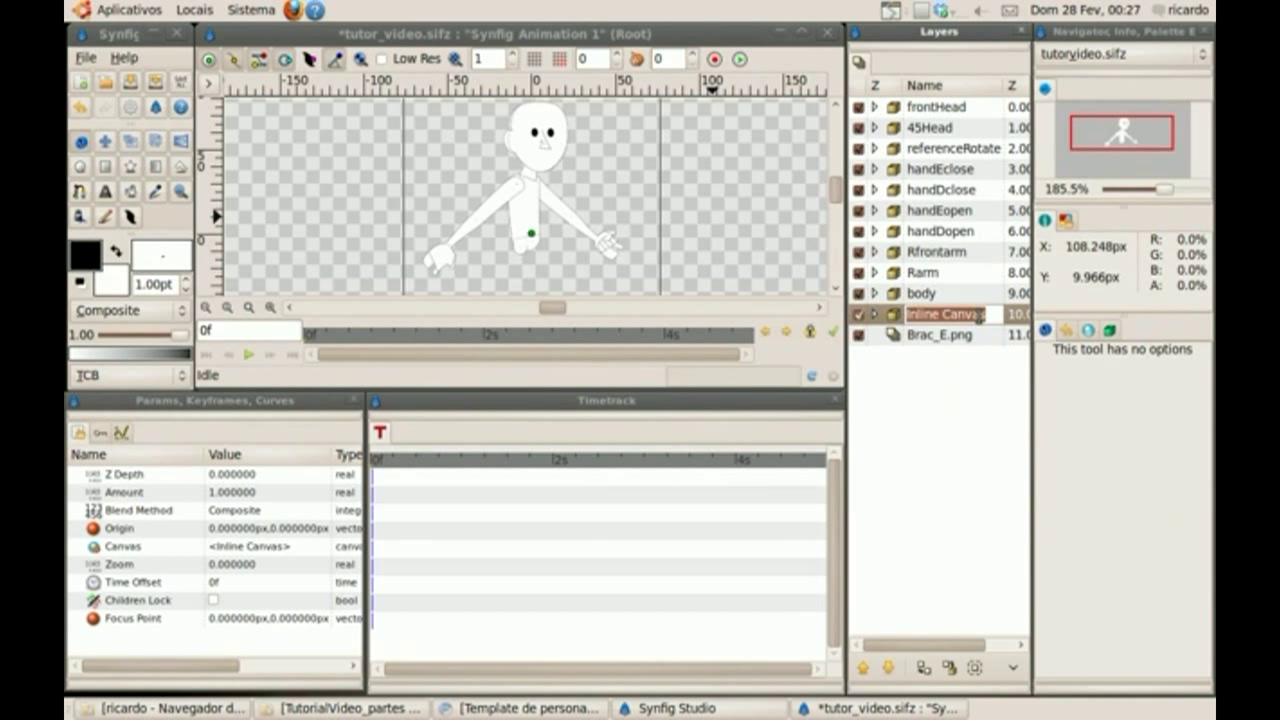
type("L")
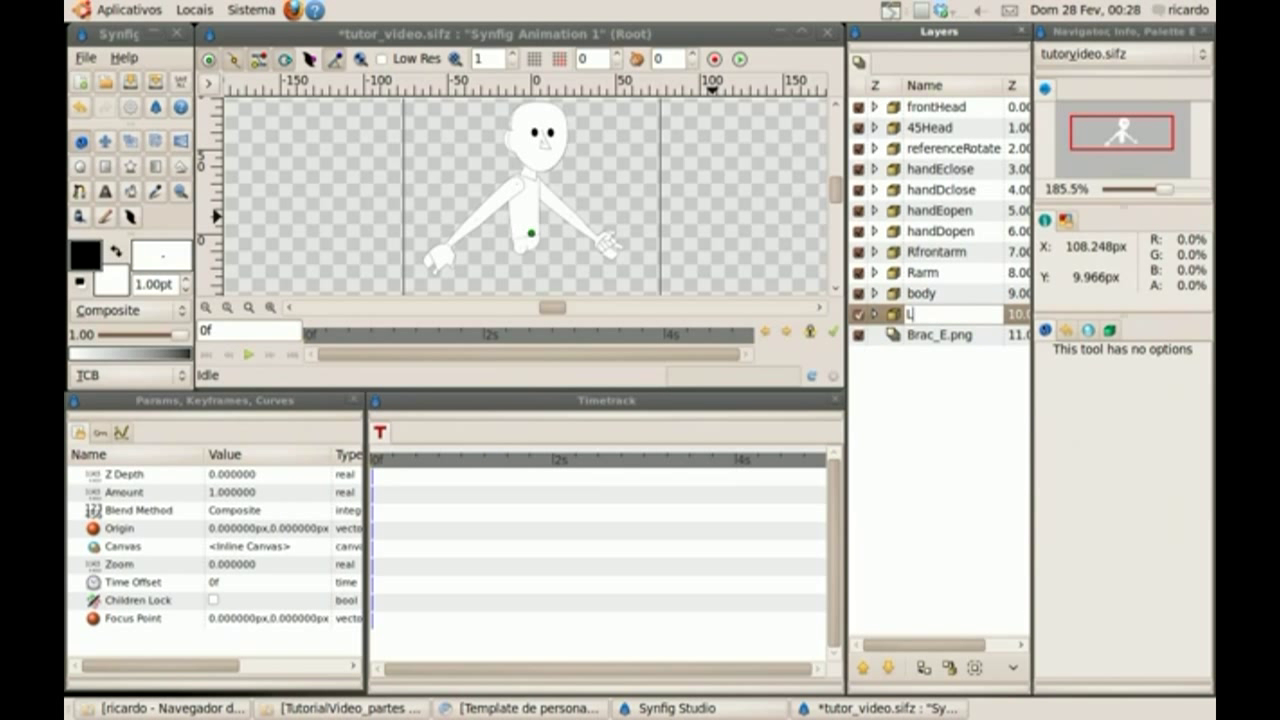
type("frontArm")
key("Return")
Encapsulate Brac_E.png into a group named LArm, then hide the frontHead group
left_click(957, 337)
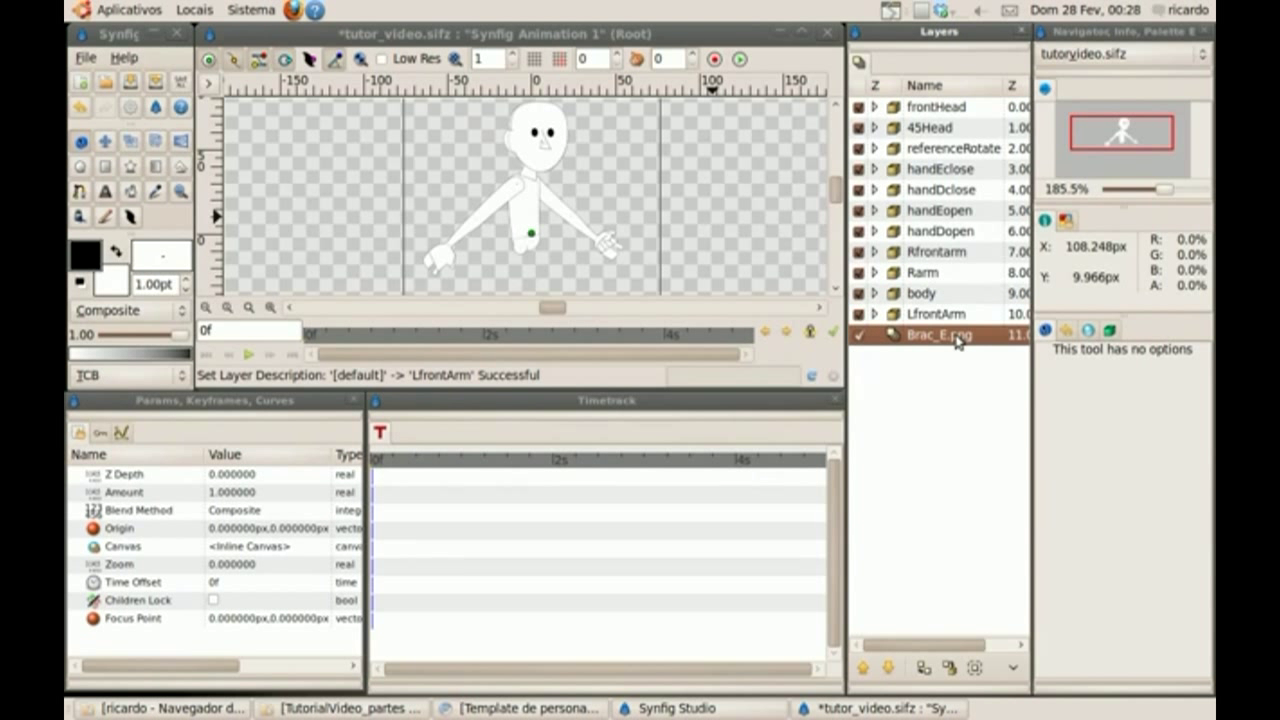
right_click(957, 340)
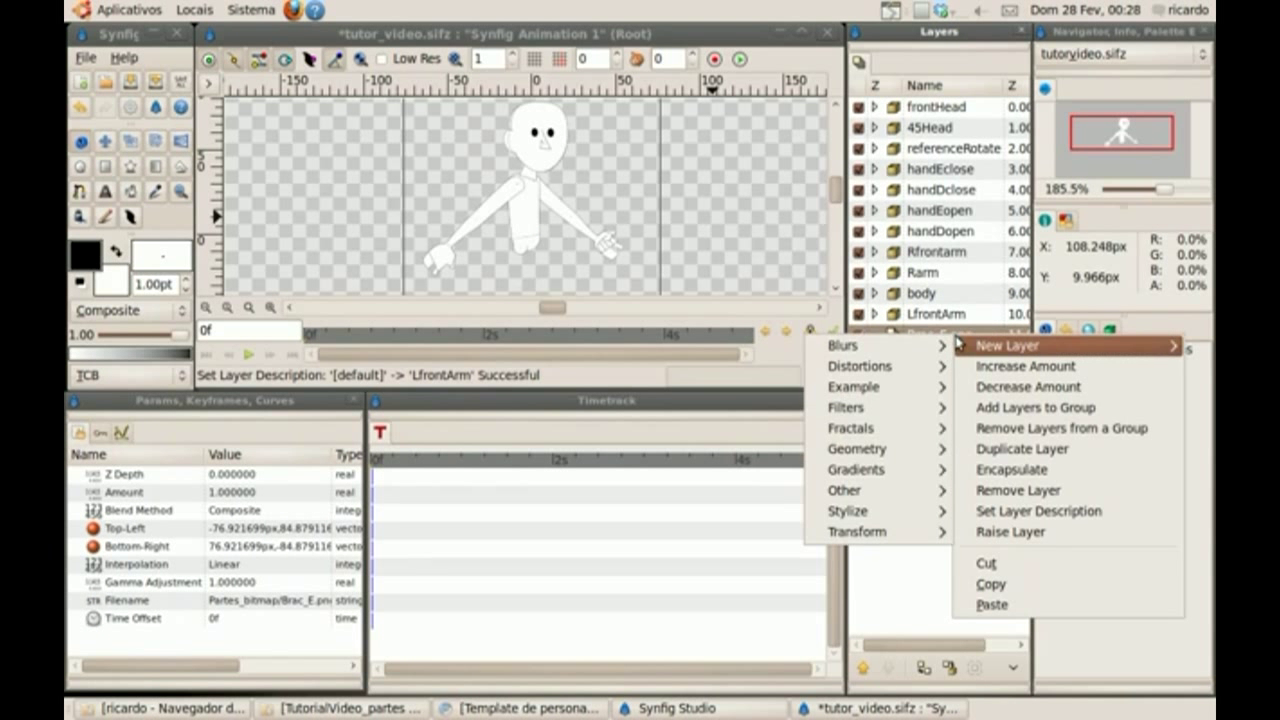
left_click(1015, 470)
double_click(954, 338)
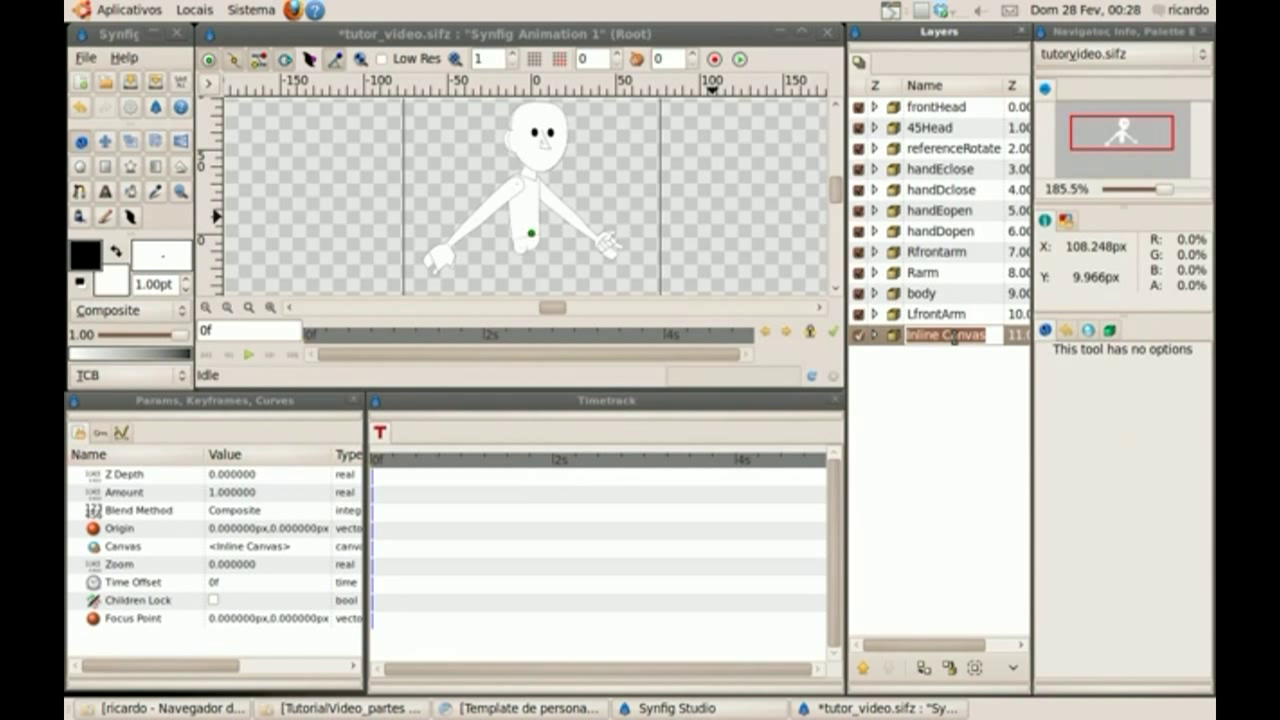
type("LArm")
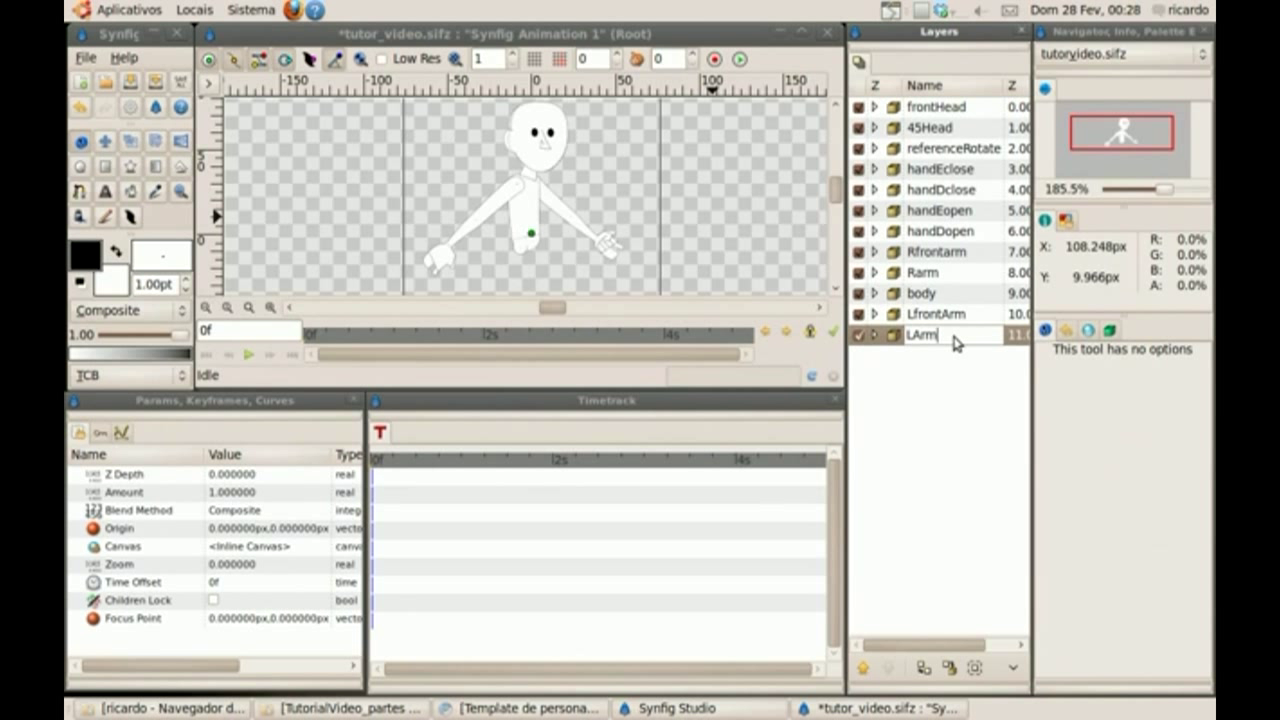
key("Return")
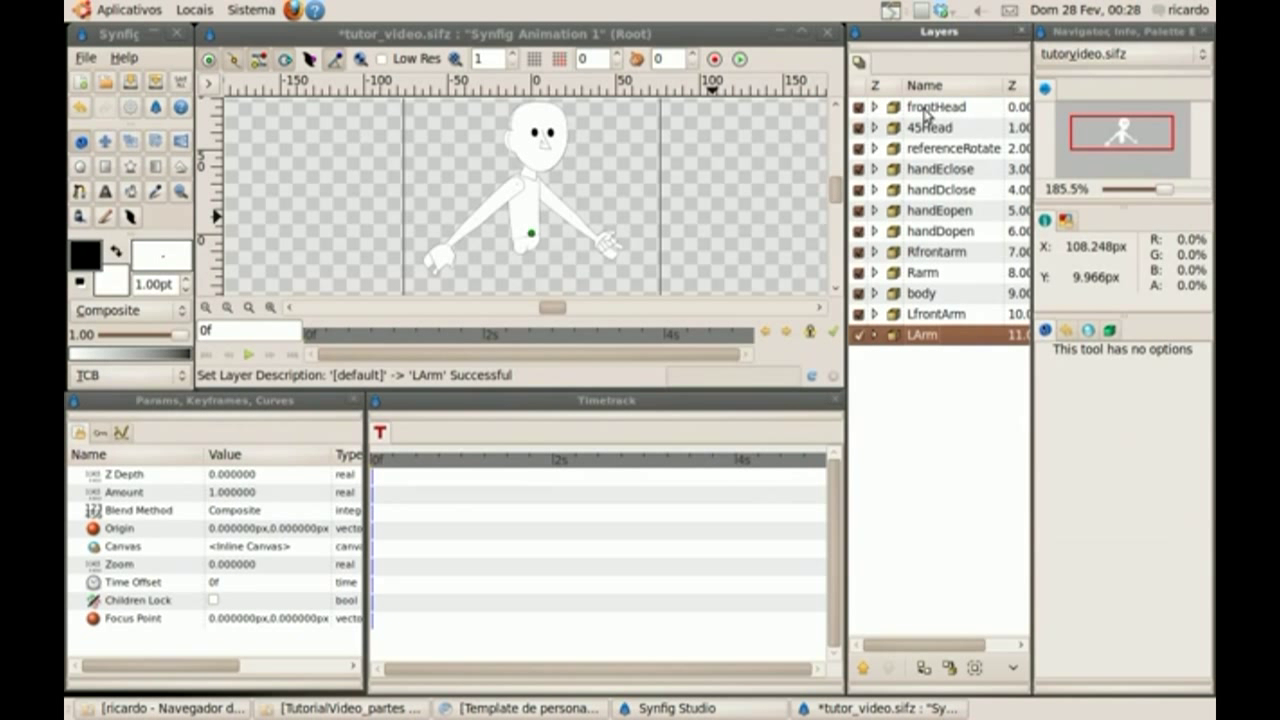
left_click(926, 108)
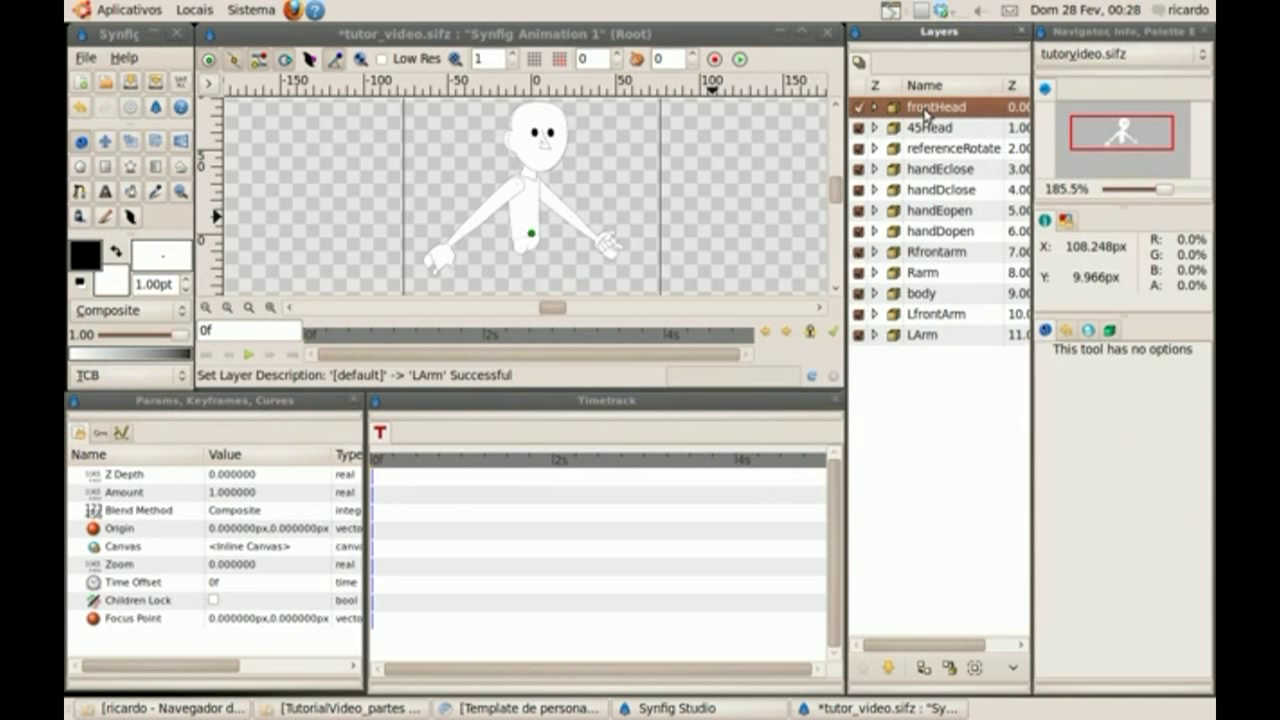
left_click(858, 107)
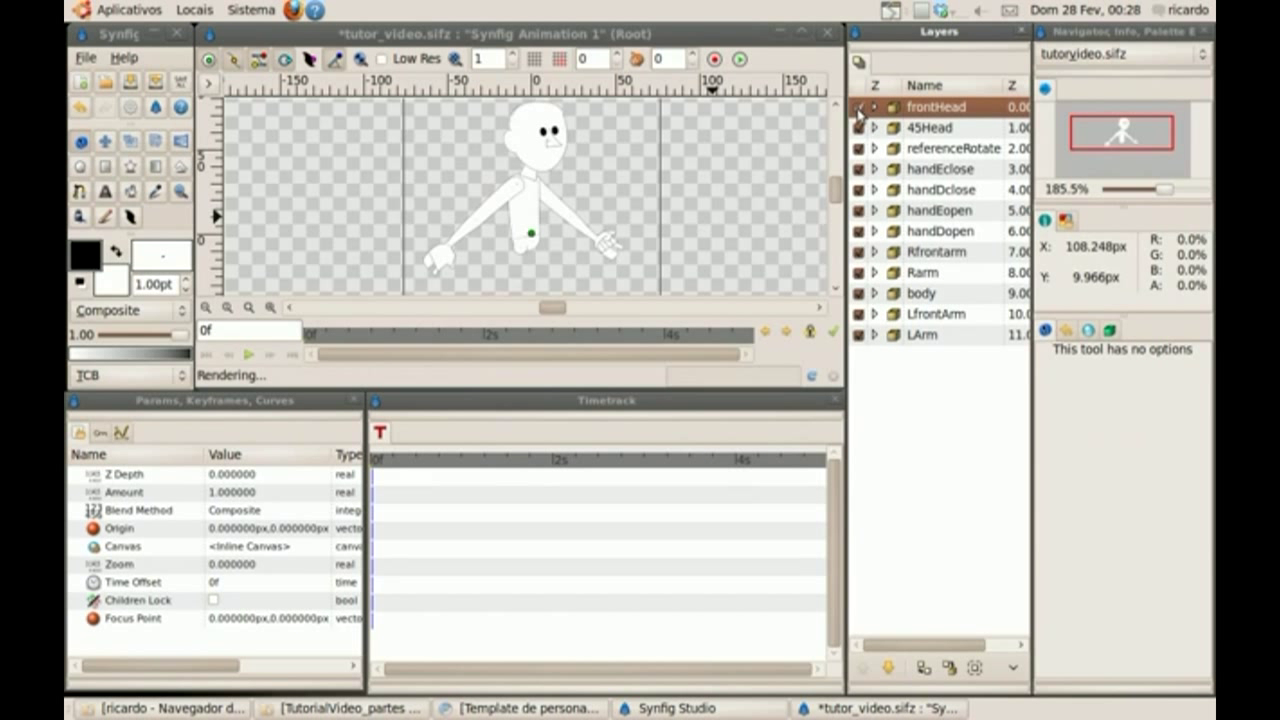
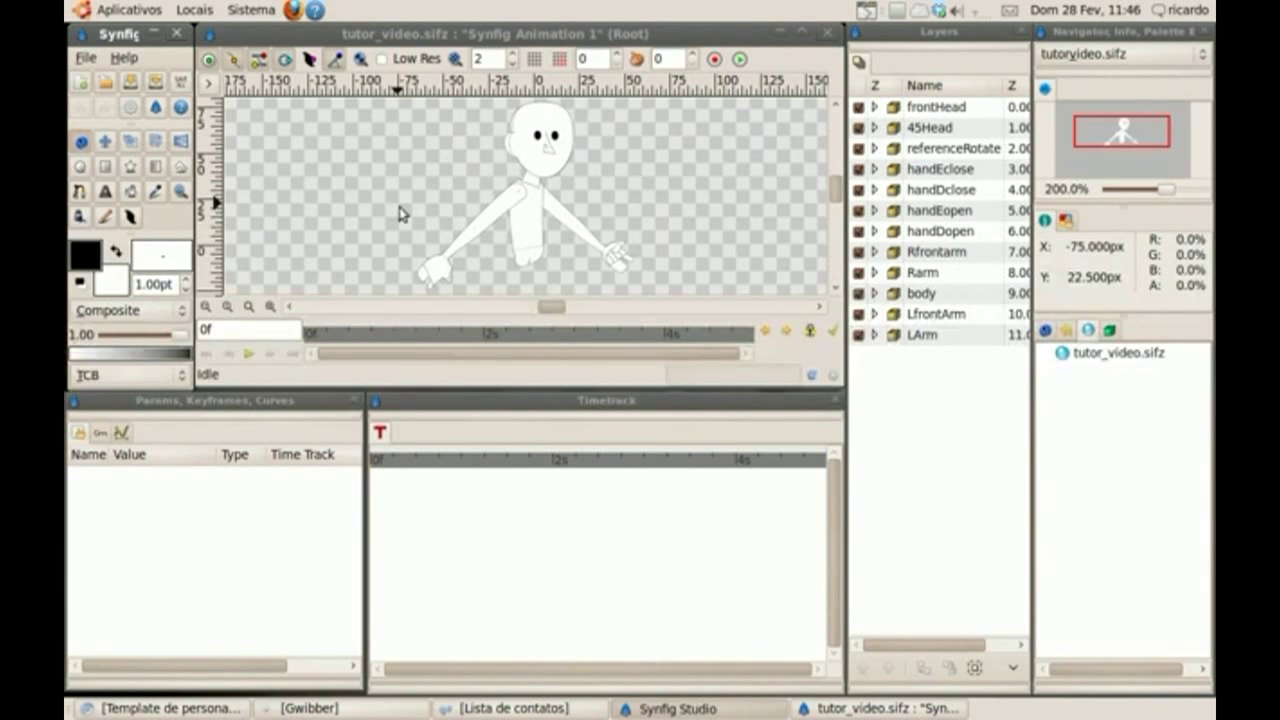
Export the frontHead layer's inline canvas under the name head1
left_click(857, 108)
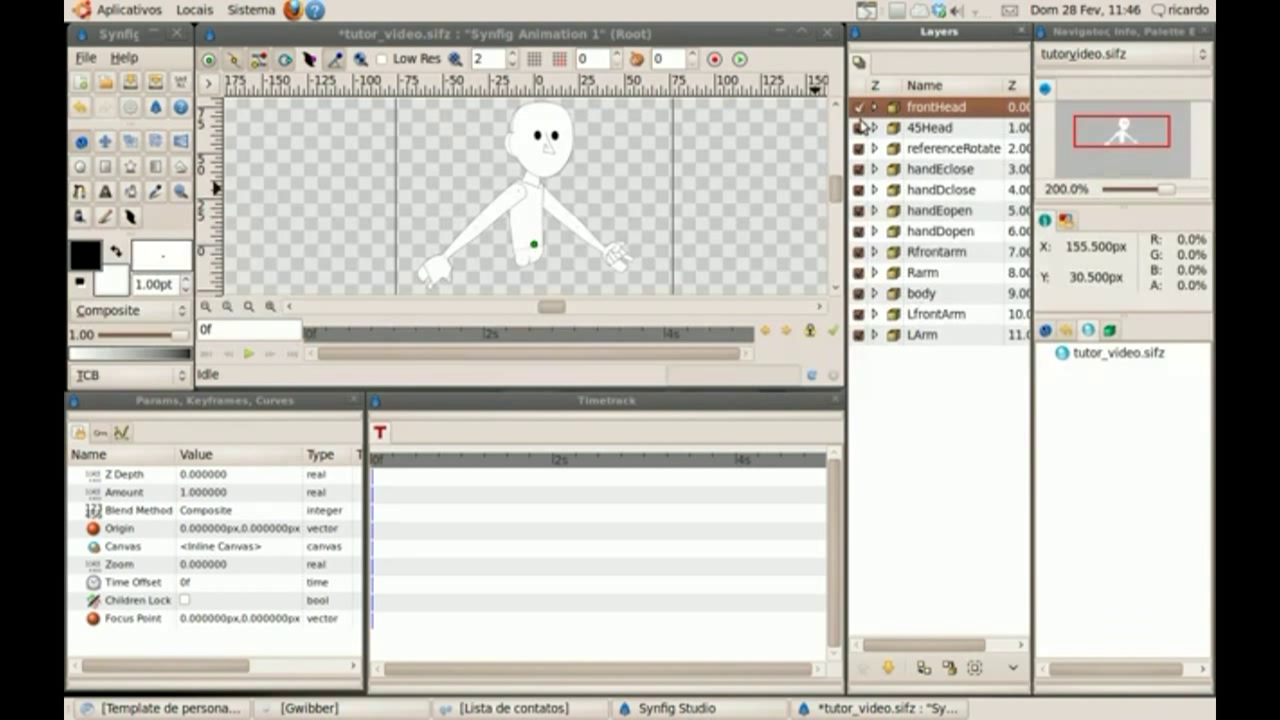
left_click(907, 128)
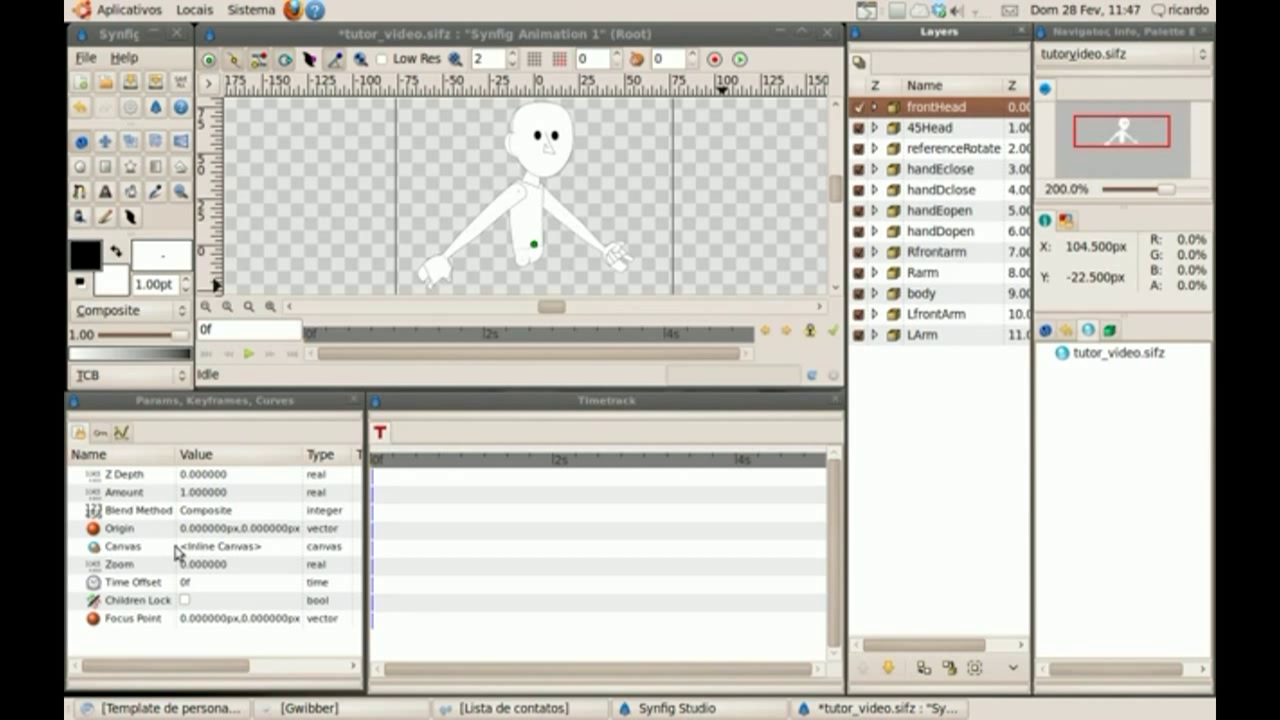
left_click(229, 553)
right_click(229, 553)
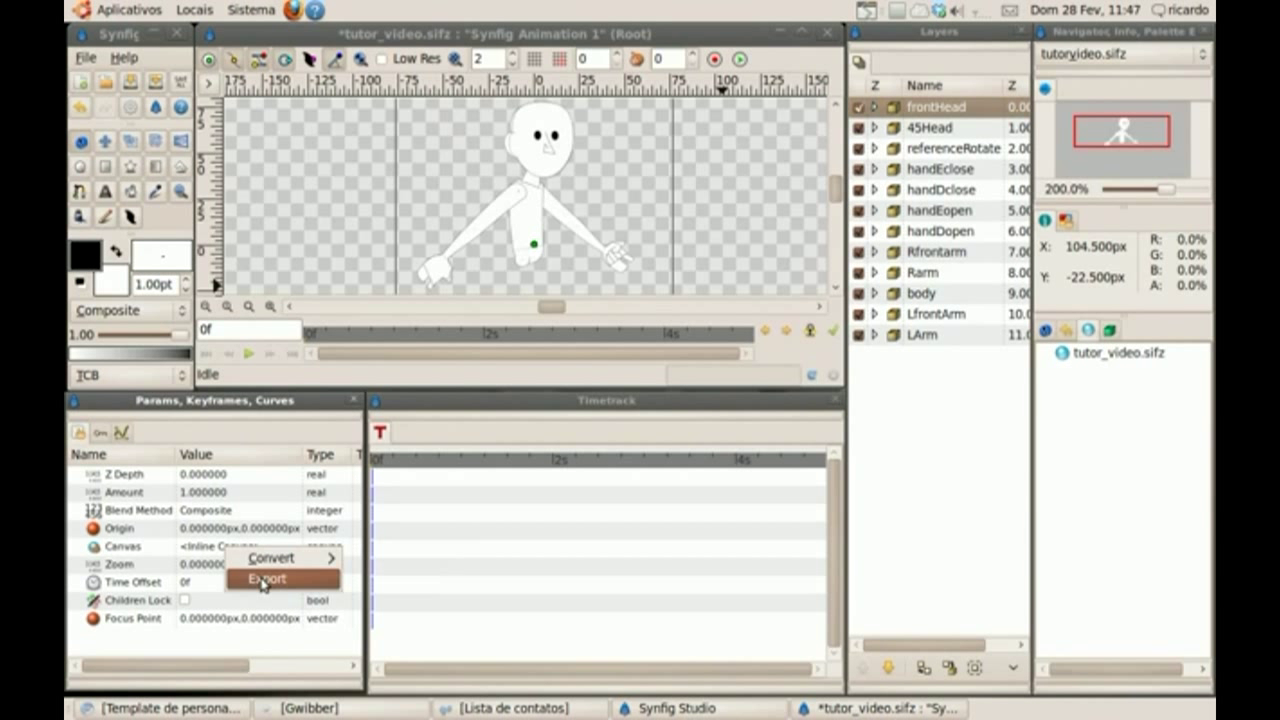
left_click(262, 580)
type("he")
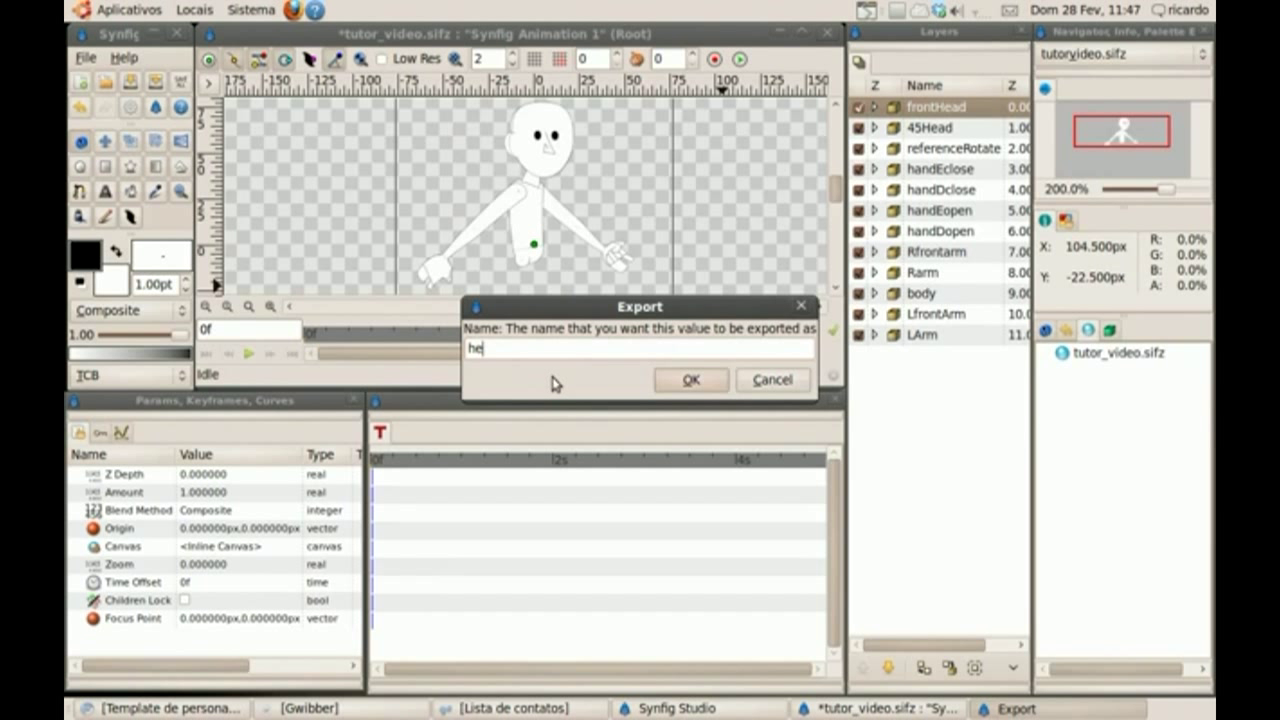
type("ad1")
left_click(668, 381)
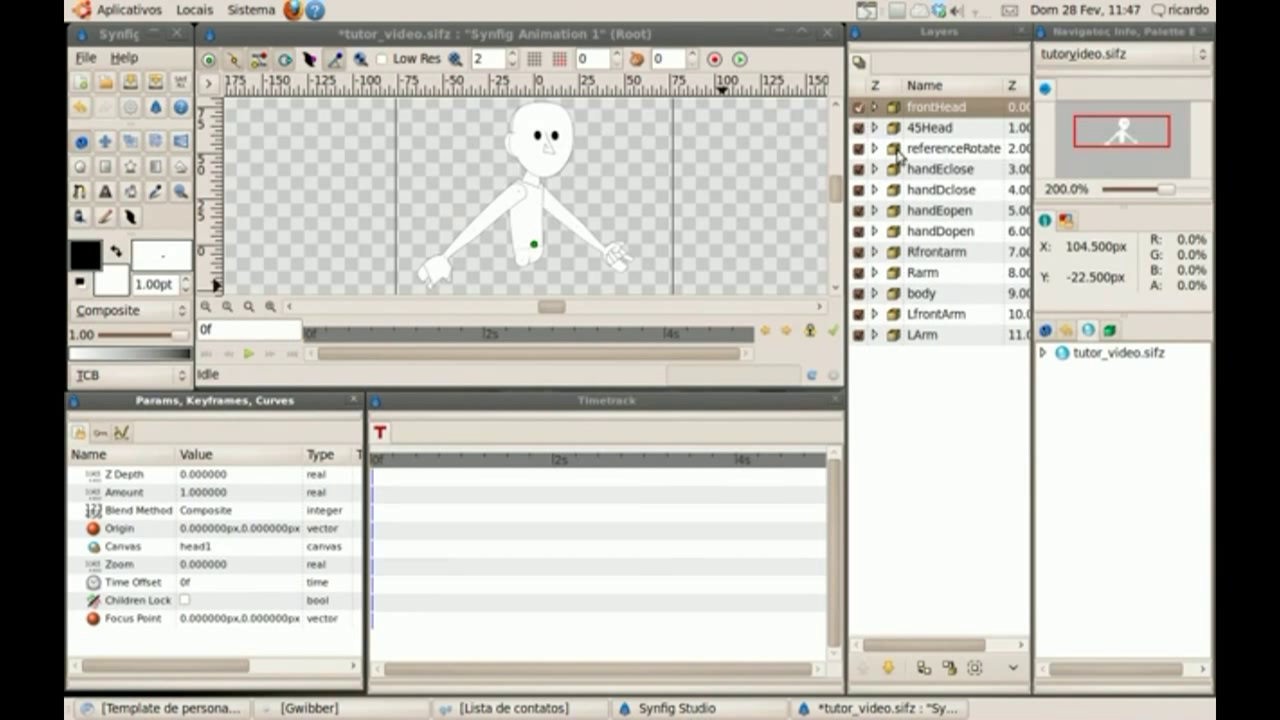
Export the 45Head layer's inline canvas under the name head2
left_click(930, 128)
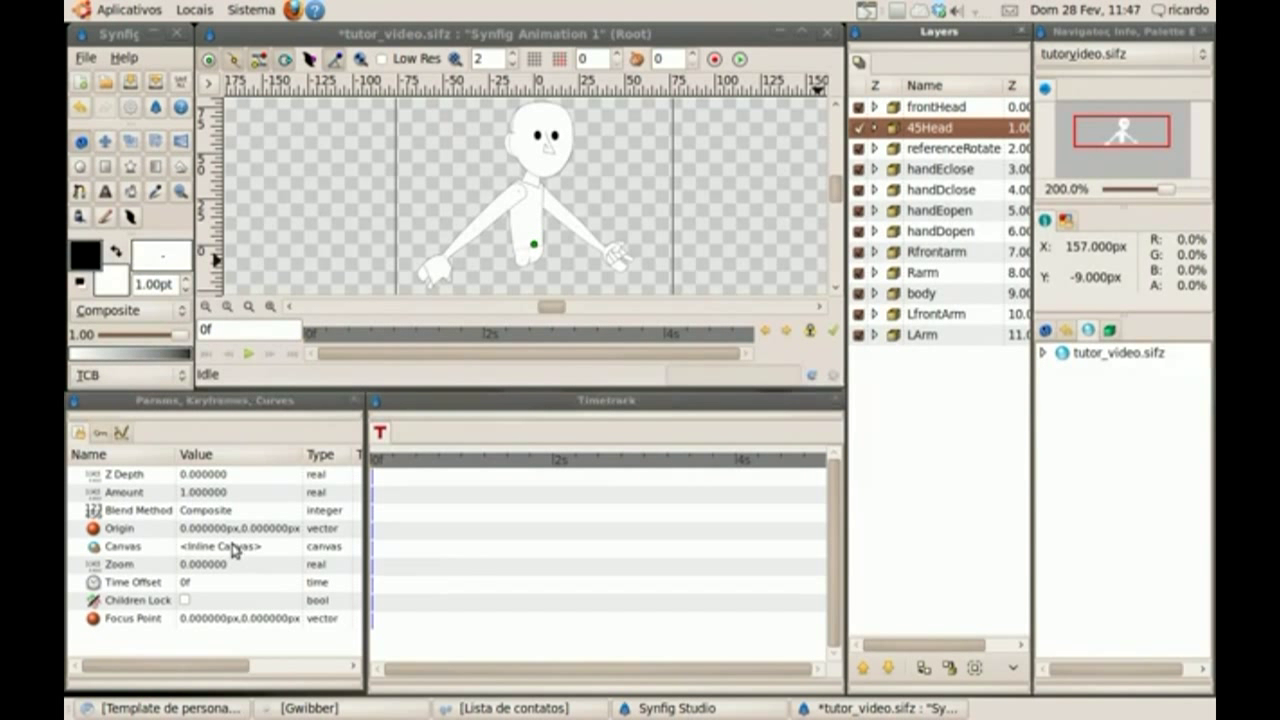
right_click(235, 550)
left_click(268, 579)
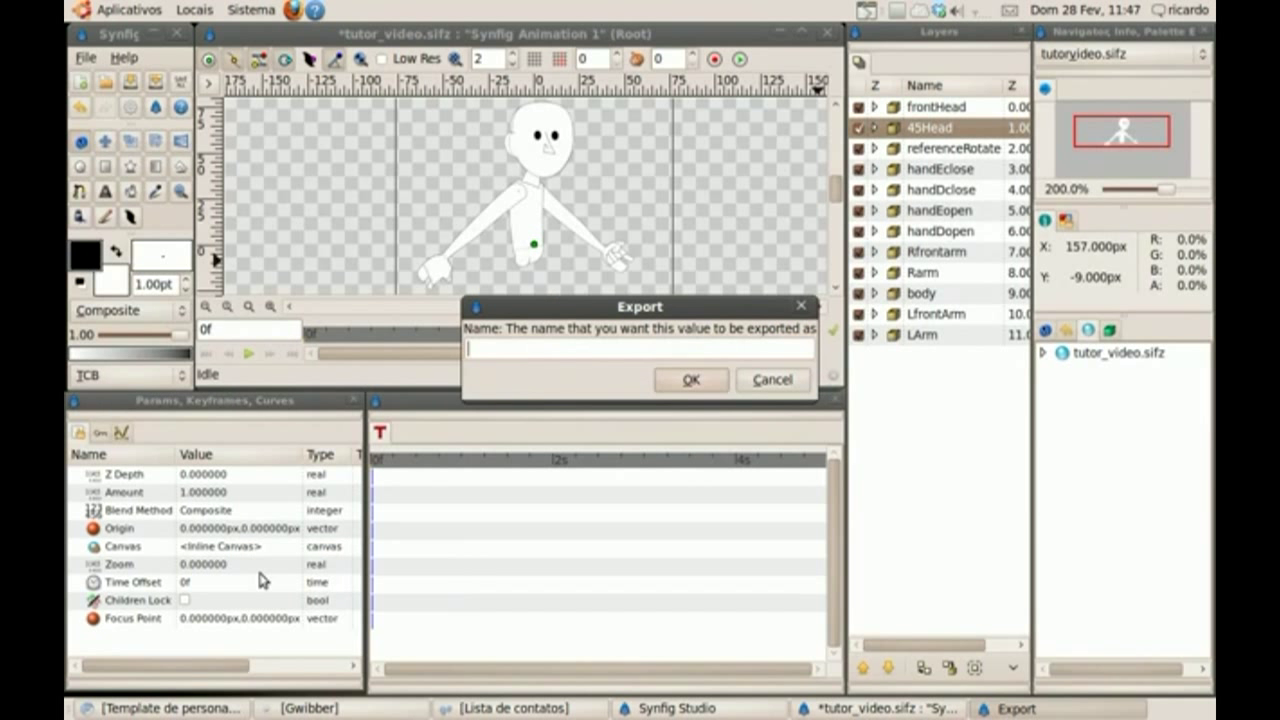
type("head2")
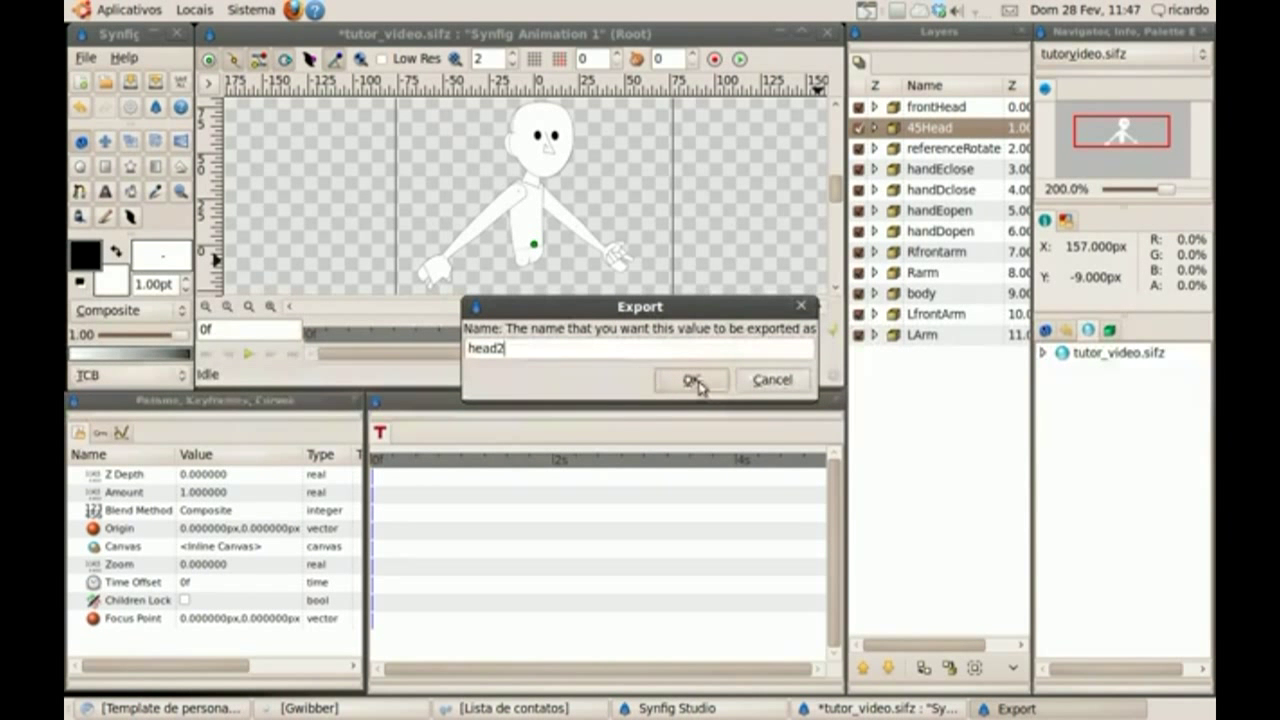
left_click(692, 380)
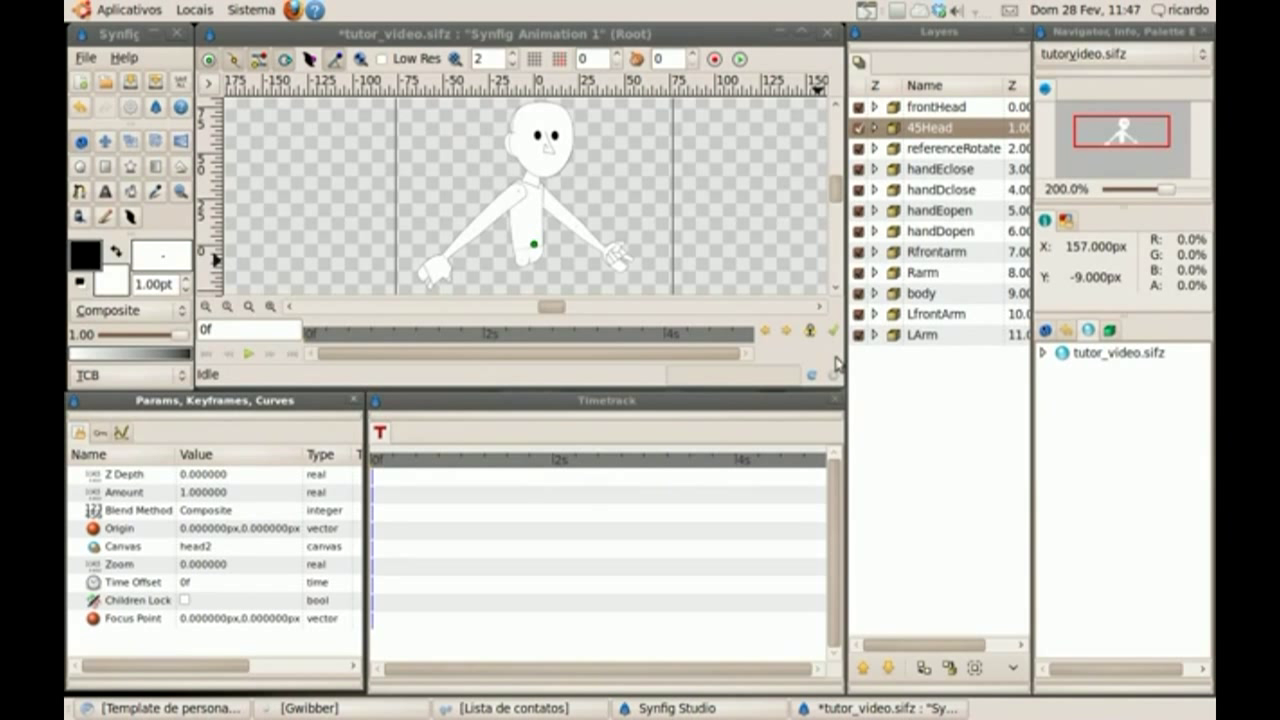
Show the exported head1 and head2 canvases, then hide frontHead and 45Head
left_click(1043, 353)
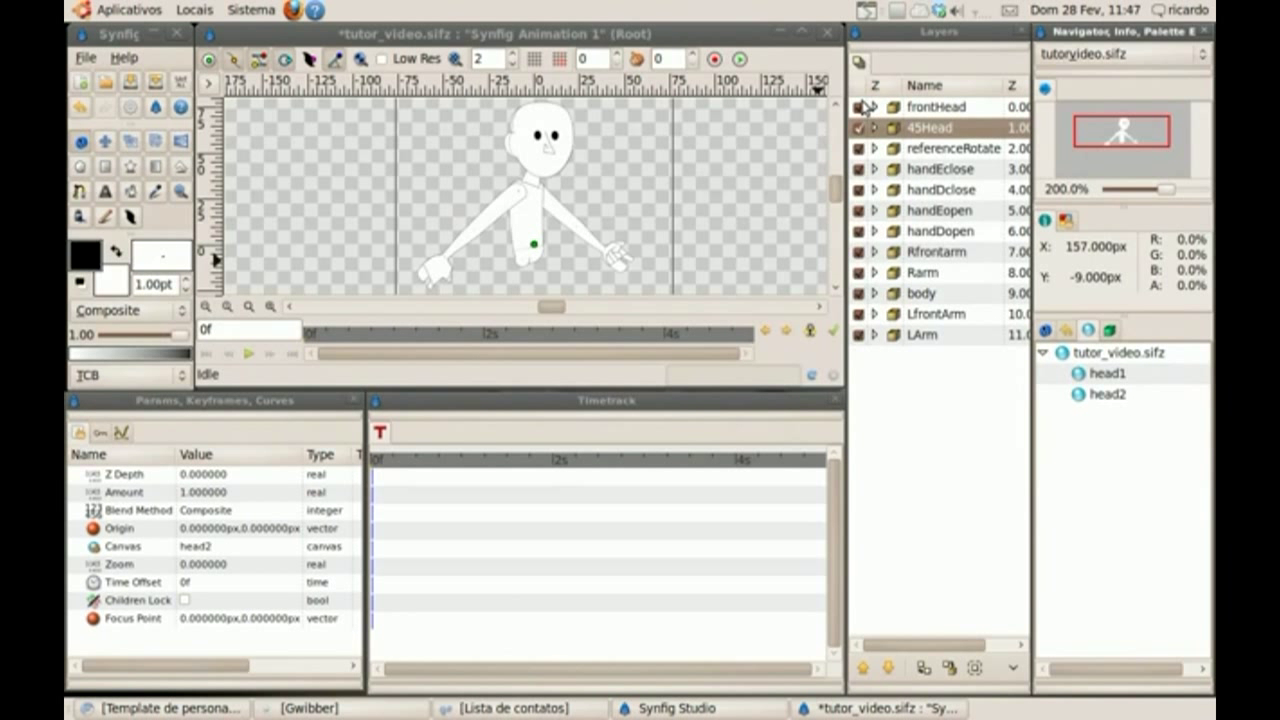
left_click(858, 107)
left_click(859, 128)
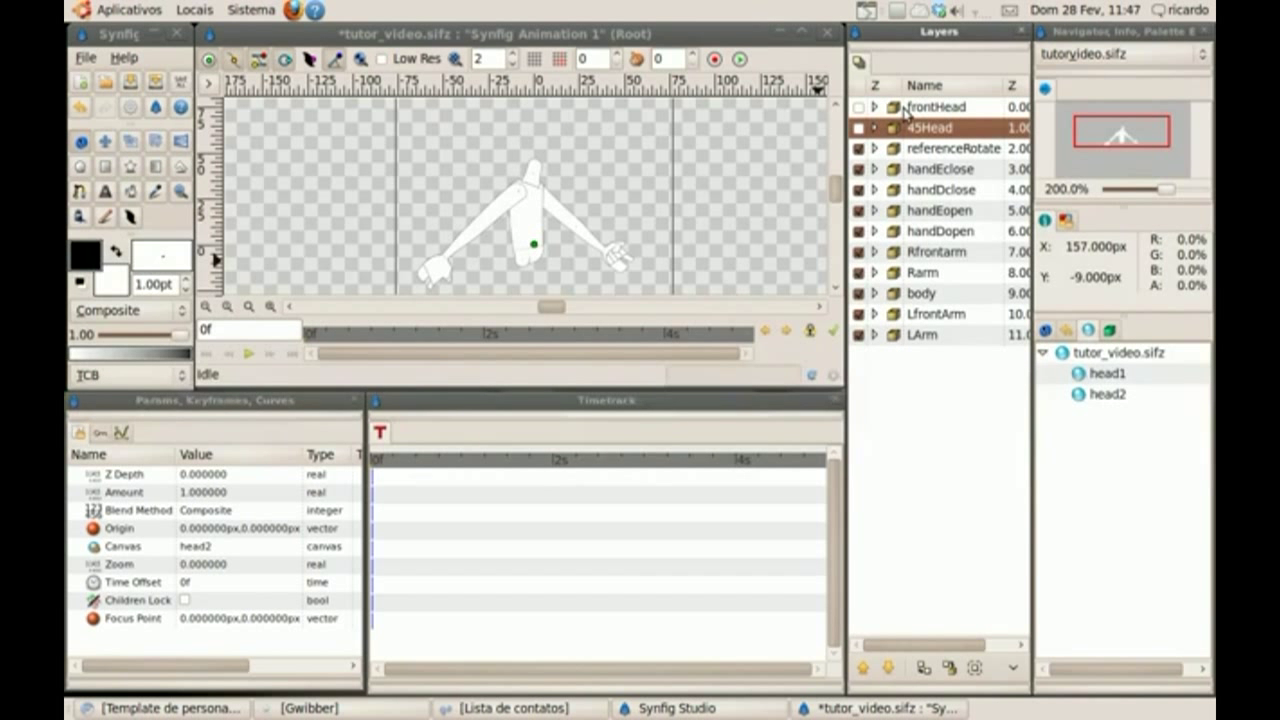
Add a new Paste Canvas layer above frontHead and name it heads
left_click(905, 110)
right_click(903, 110)
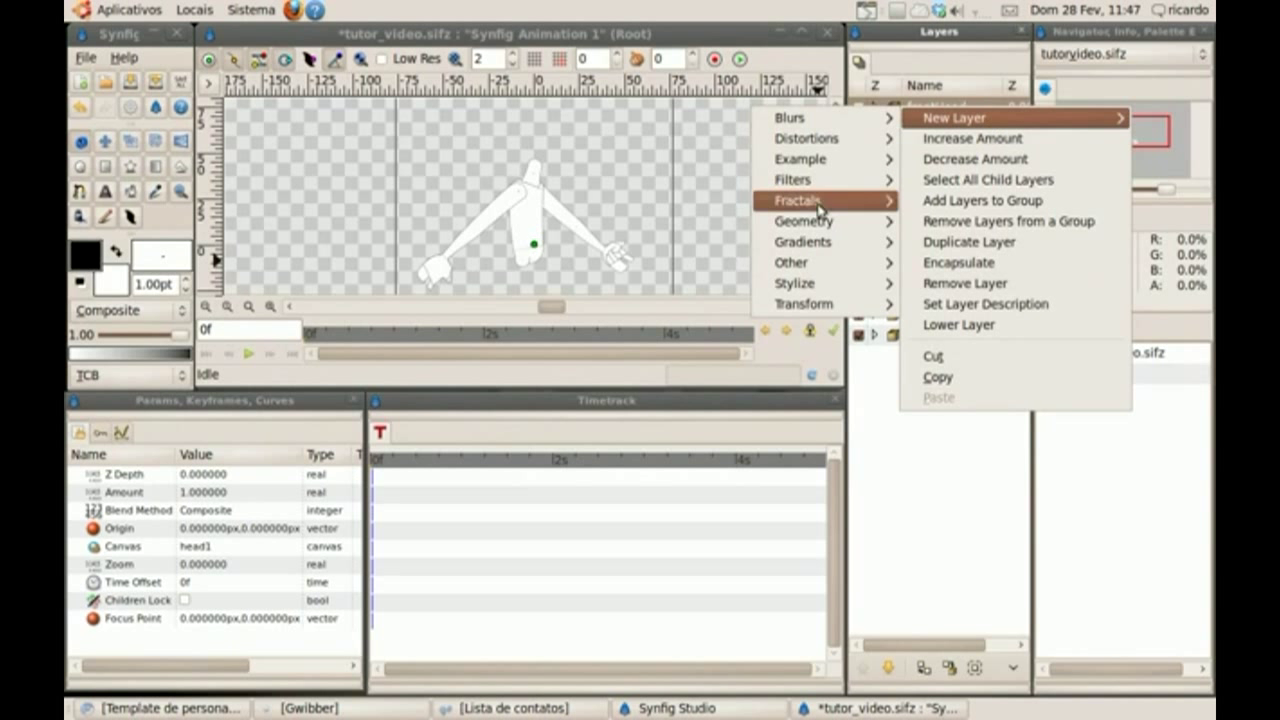
mouse_move(791, 262)
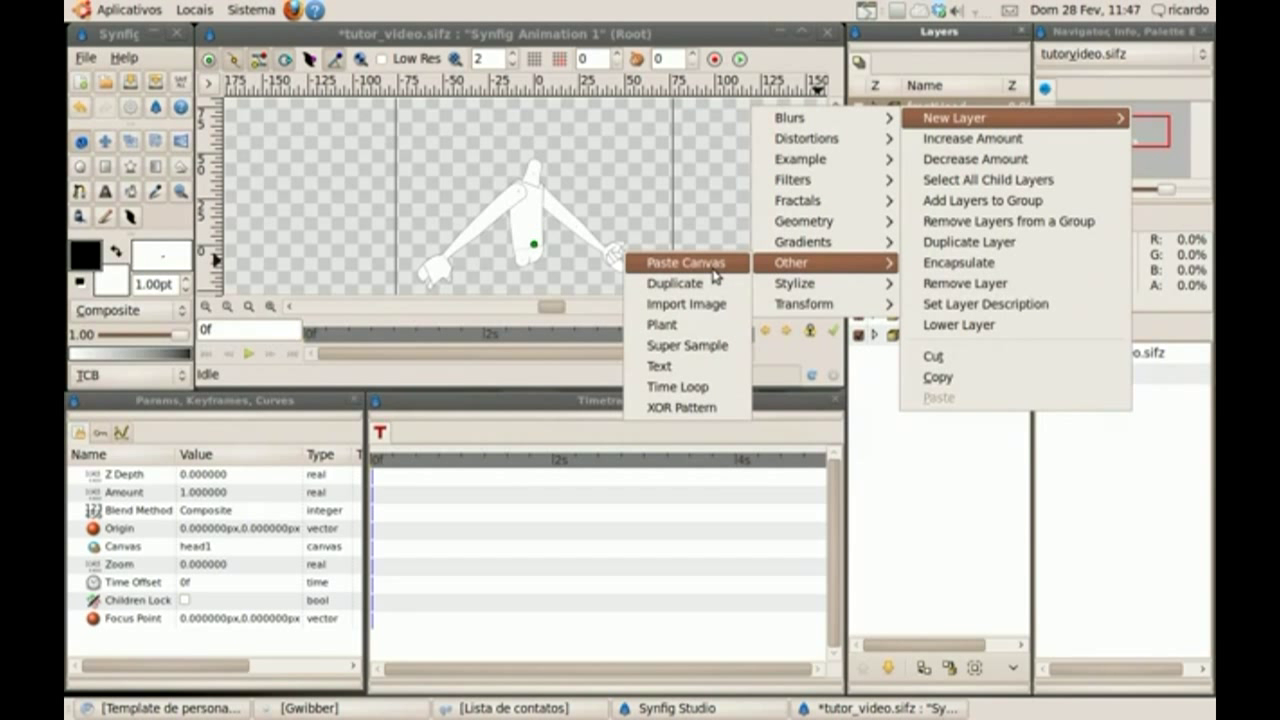
left_click(729, 264)
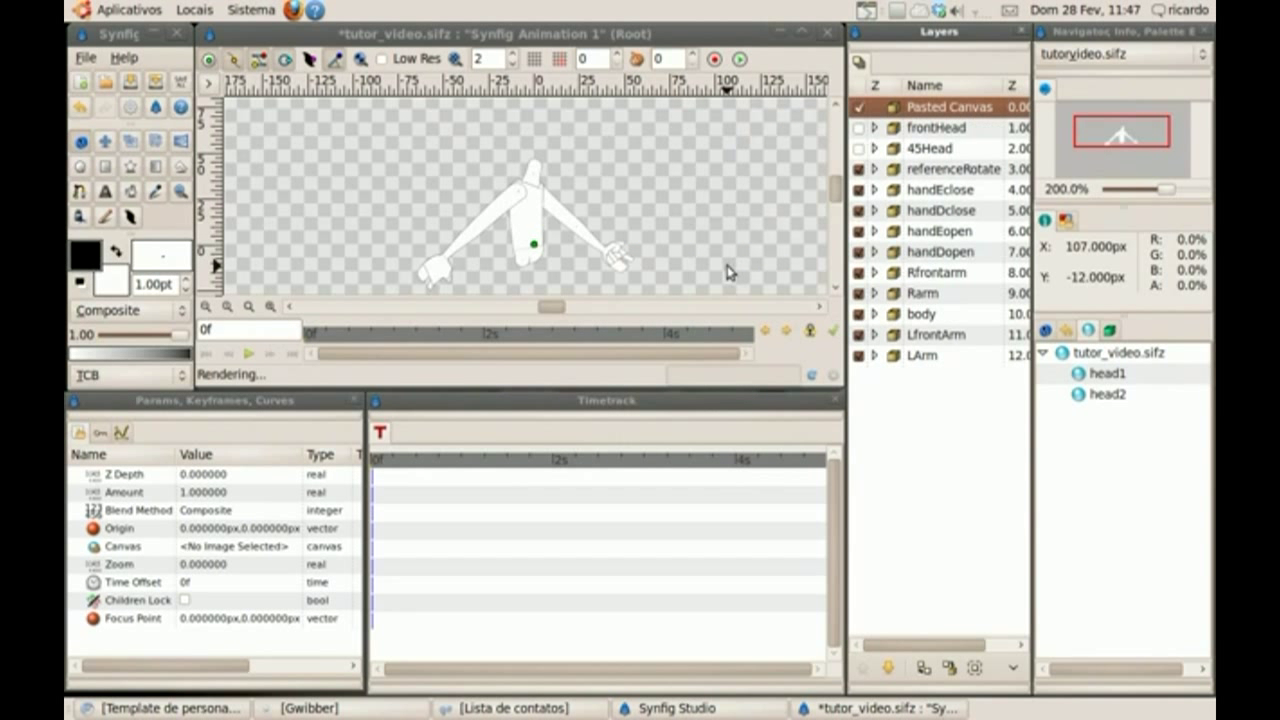
double_click(941, 108)
type("heads")
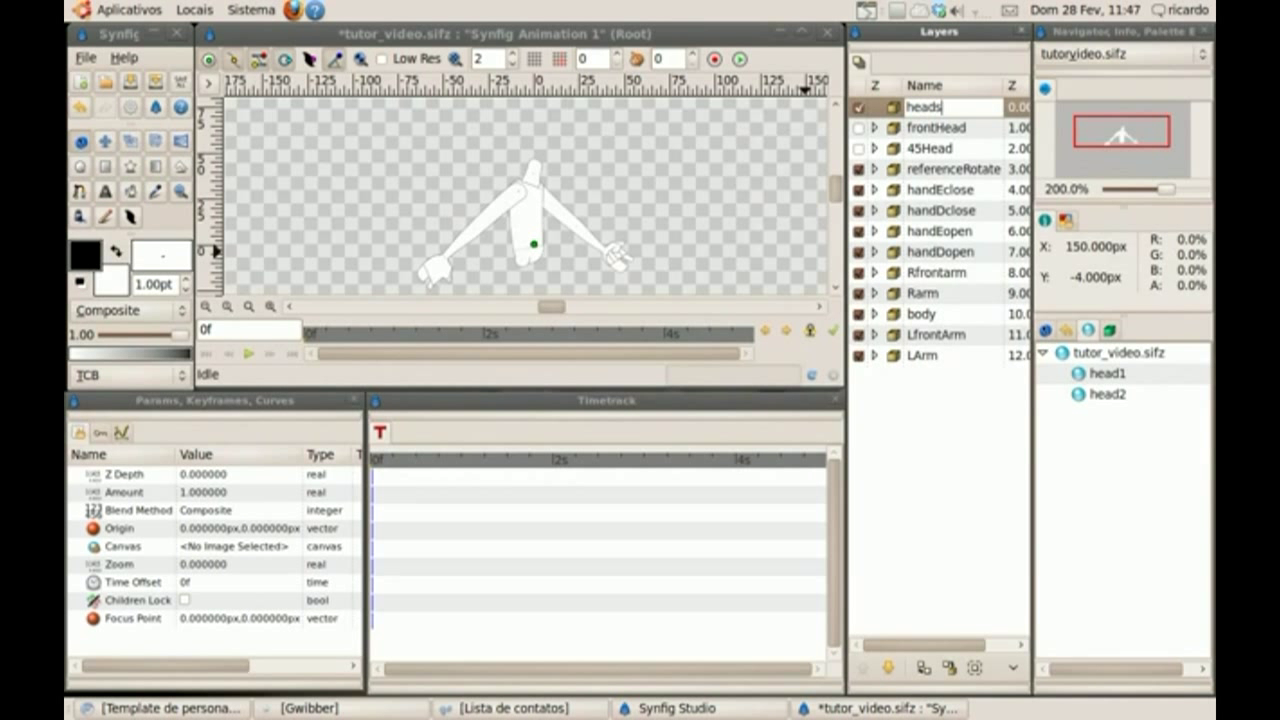
key("Return")
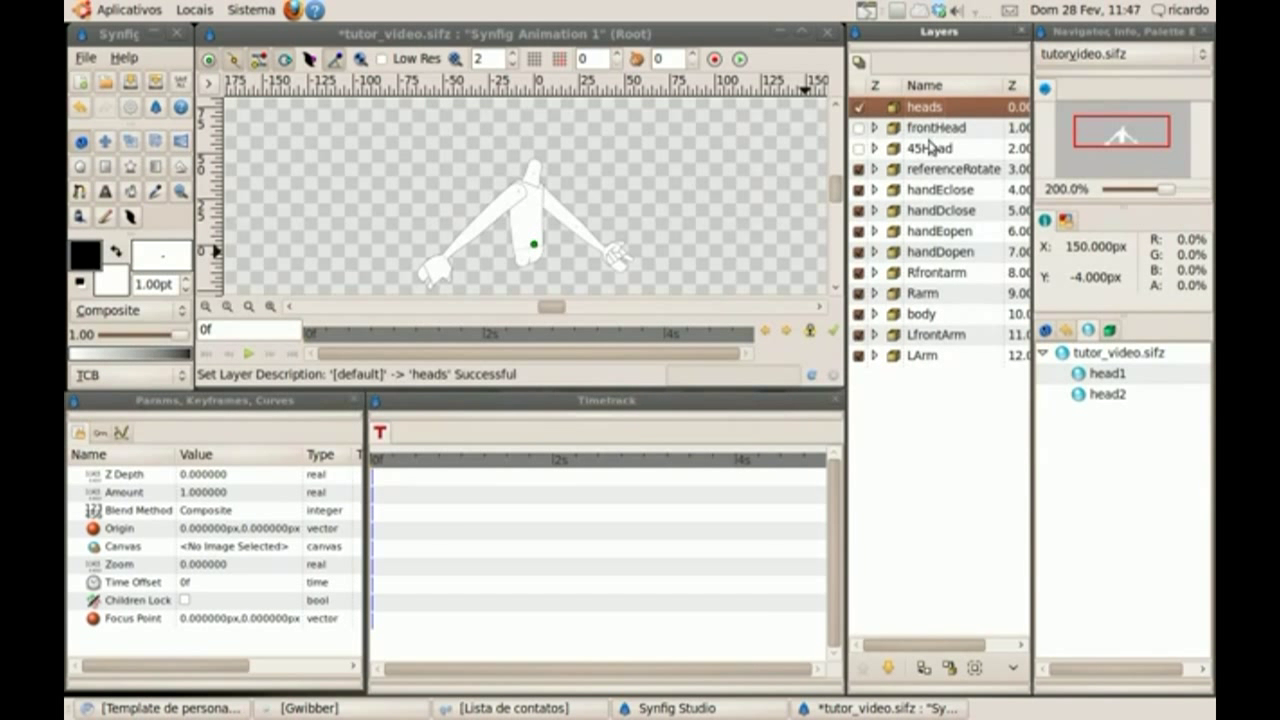
Encapsulate heads, frontHead and 45Head into a group renamed LibsHead, then expand it
left_click(926, 150, "shift")
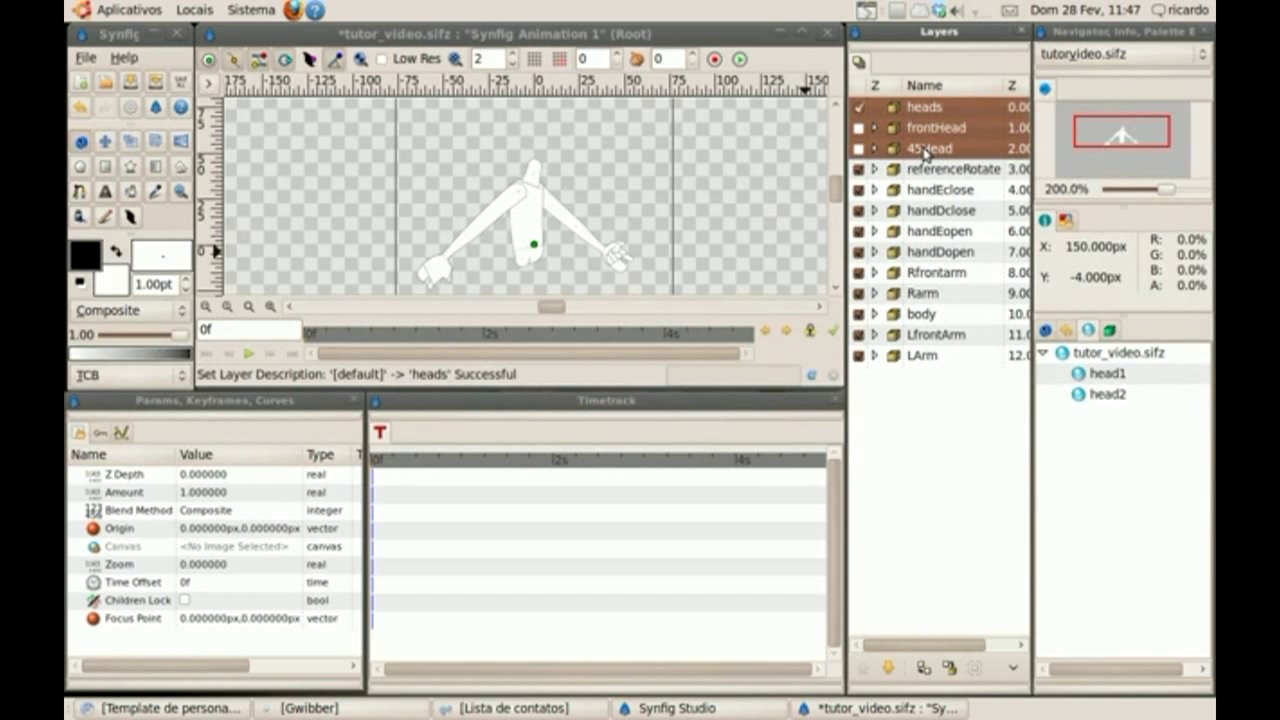
right_click(926, 150)
left_click(978, 284)
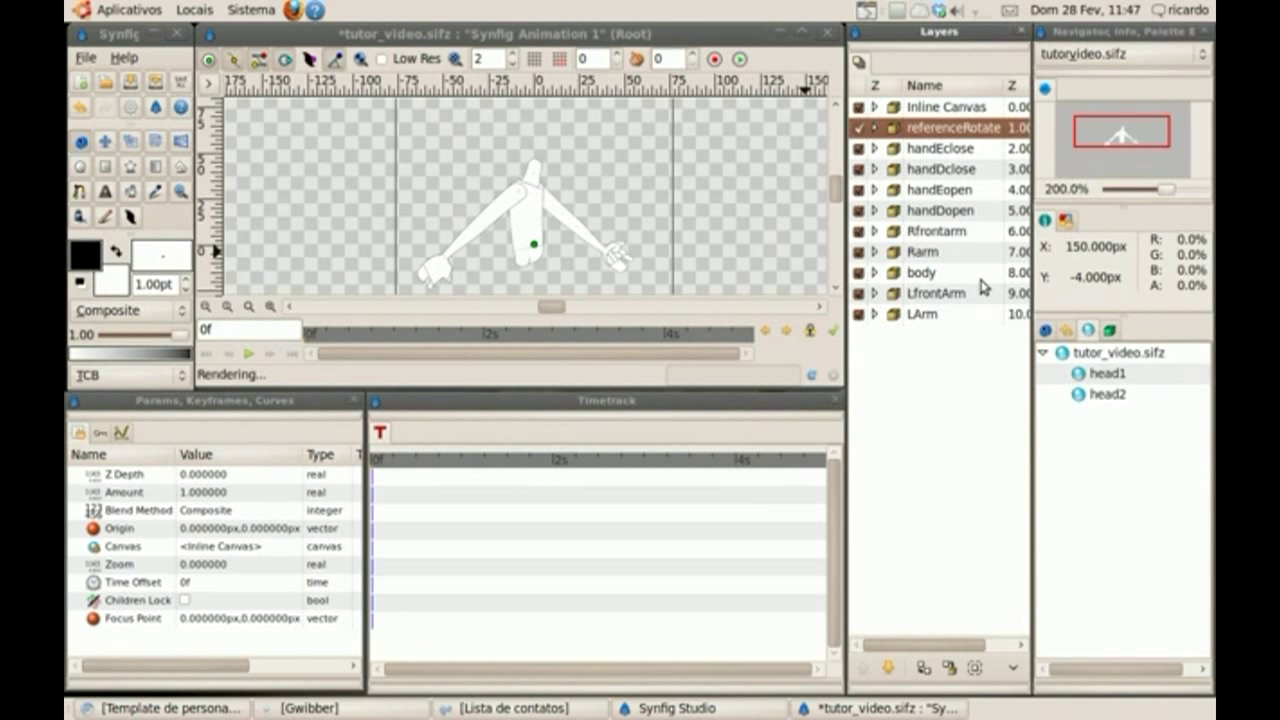
left_click(938, 108)
left_click(938, 108)
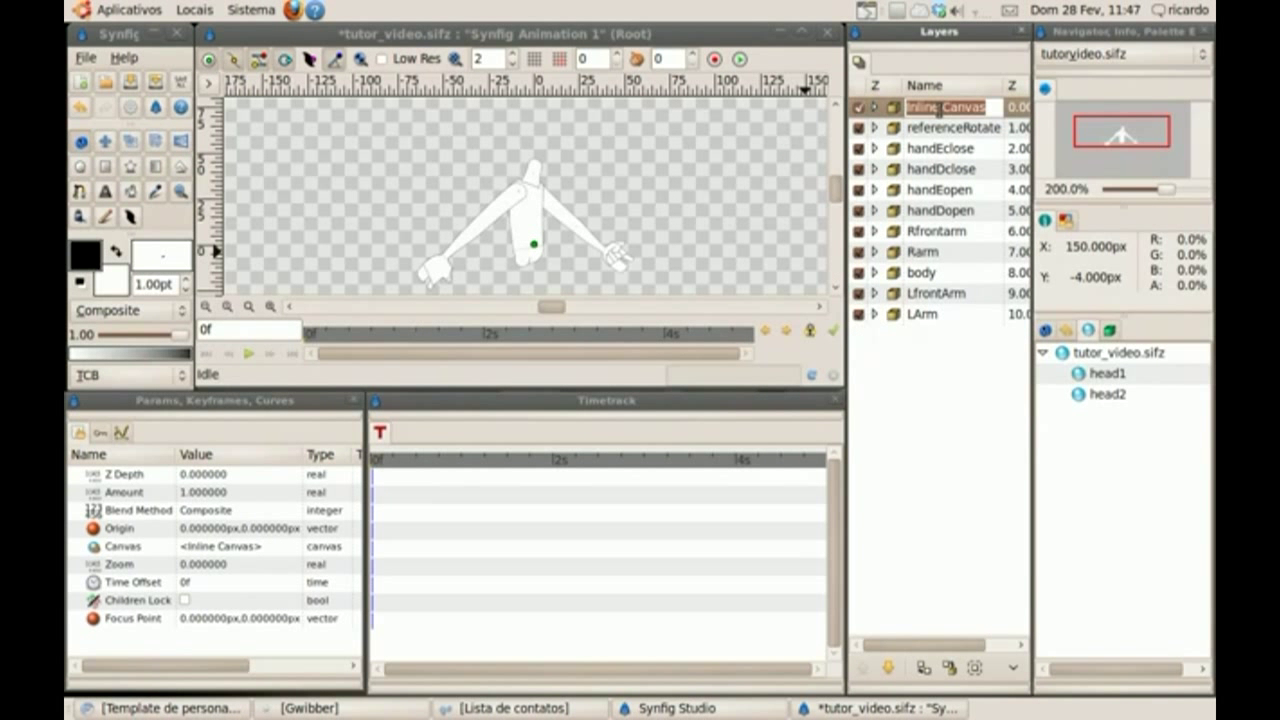
type("LibsHead")
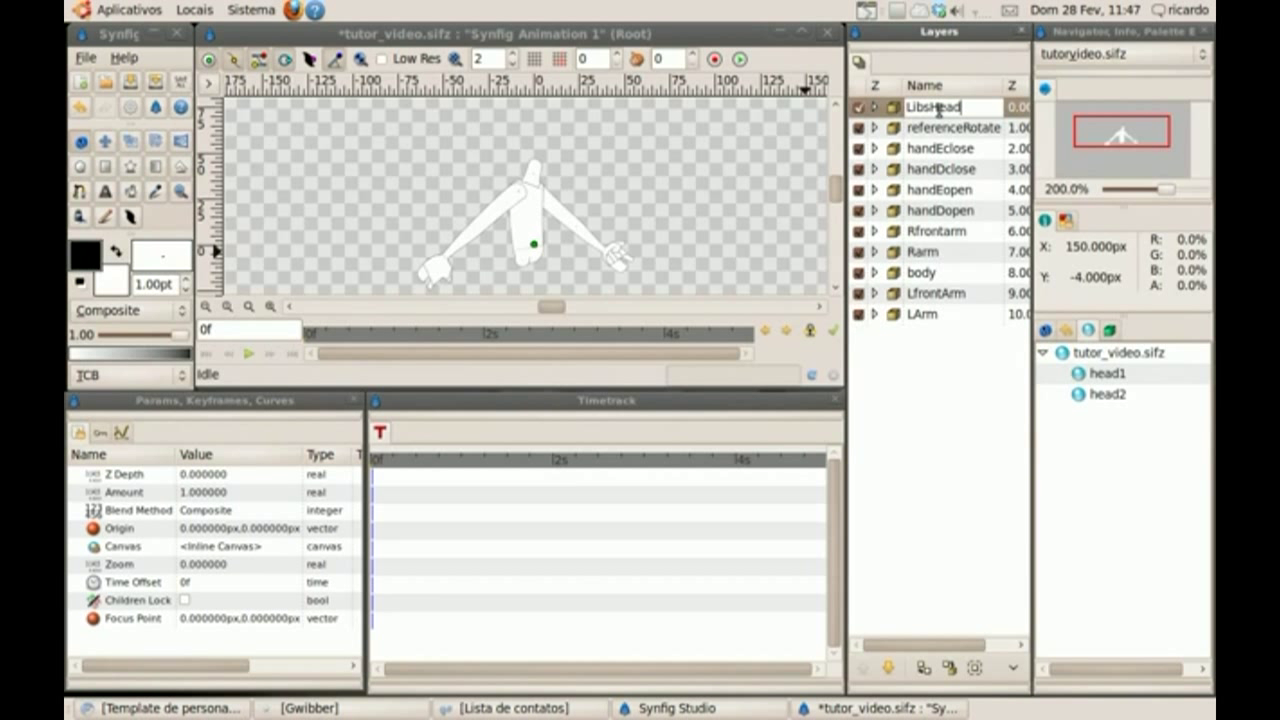
key("Return")
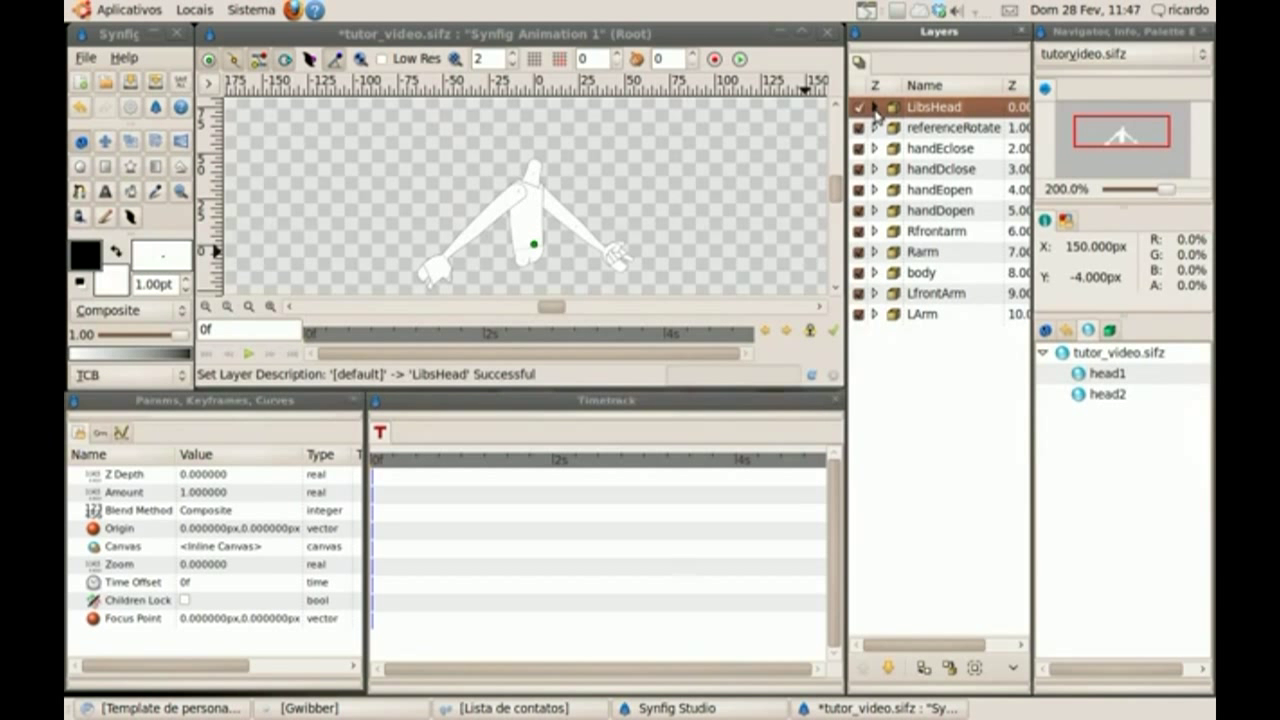
left_click(874, 107)
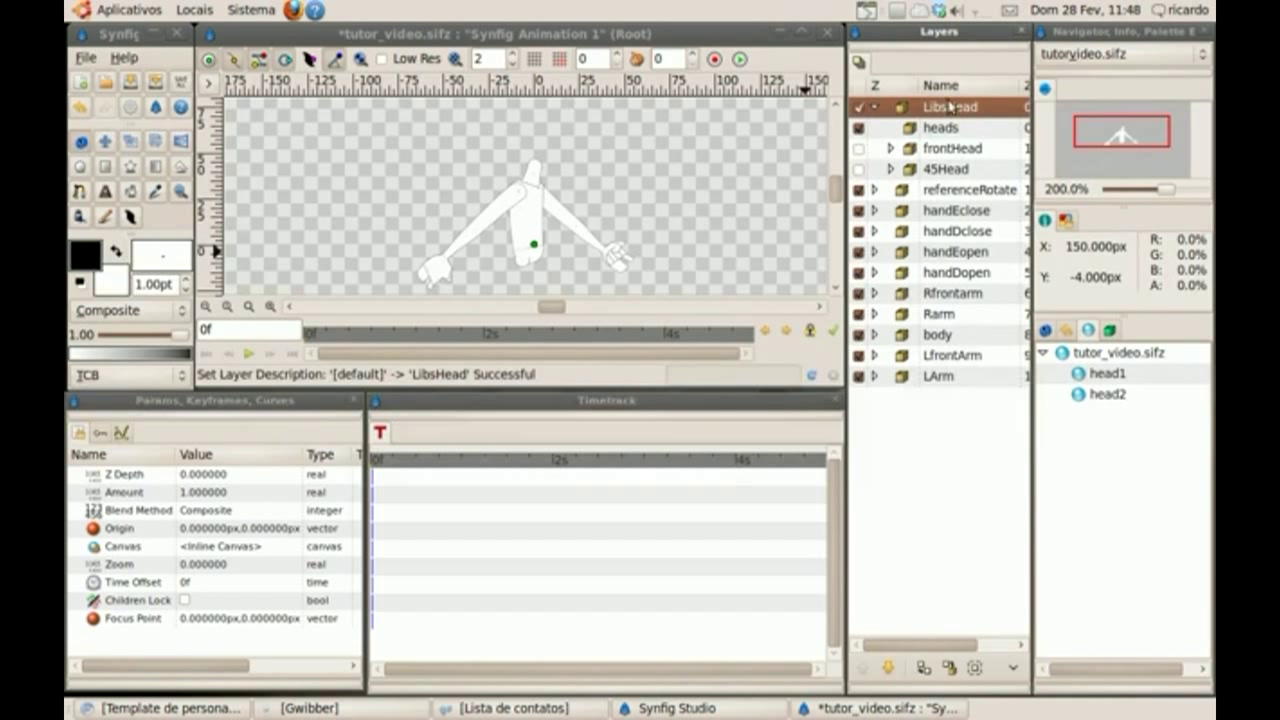
Set the heads layer's canvas parameter to head1
left_click(917, 130)
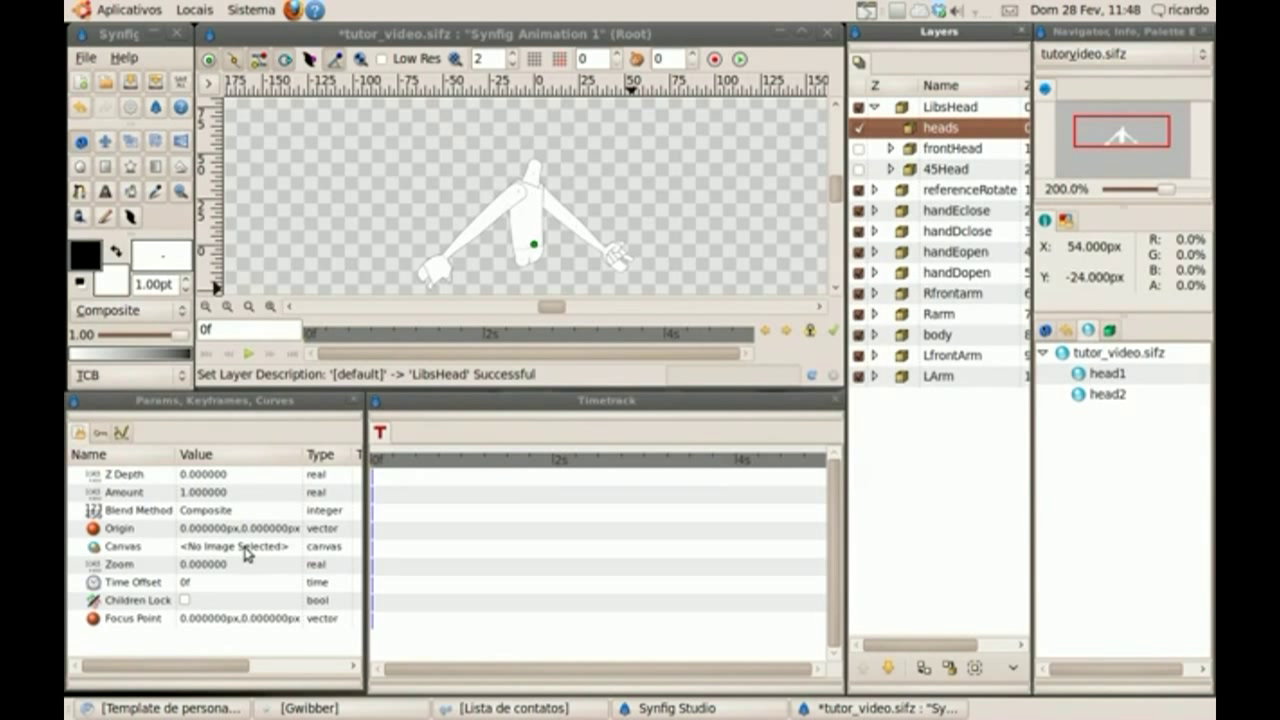
left_click(247, 554)
left_click(247, 554)
type("head1")
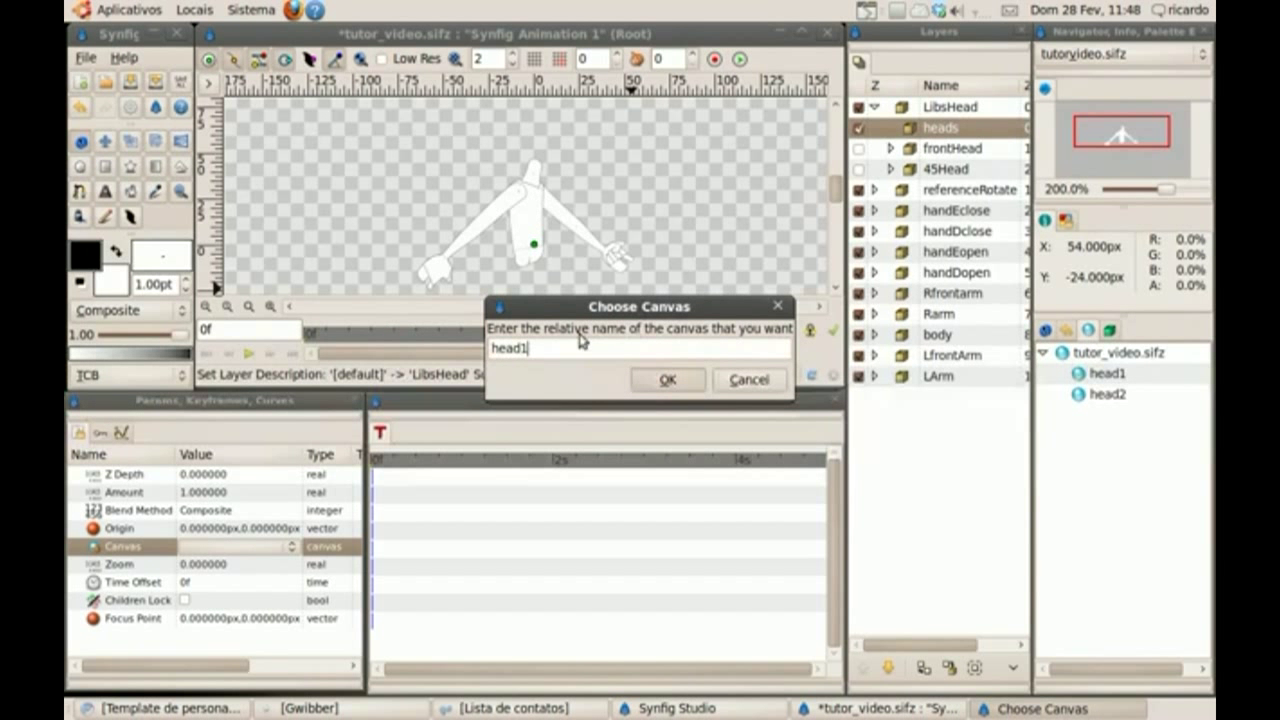
left_click(665, 379)
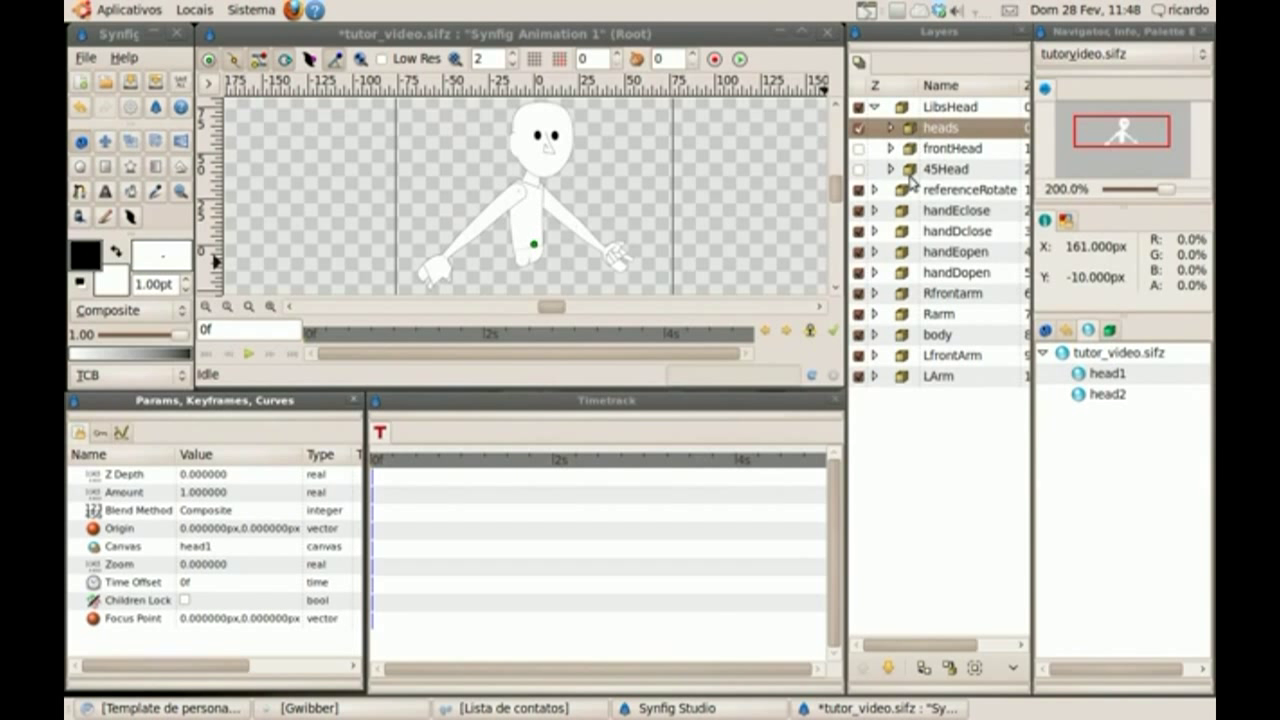
In animation mode, switch the heads canvas to head2 at frame 6
left_click(832, 330)
left_click(395, 461)
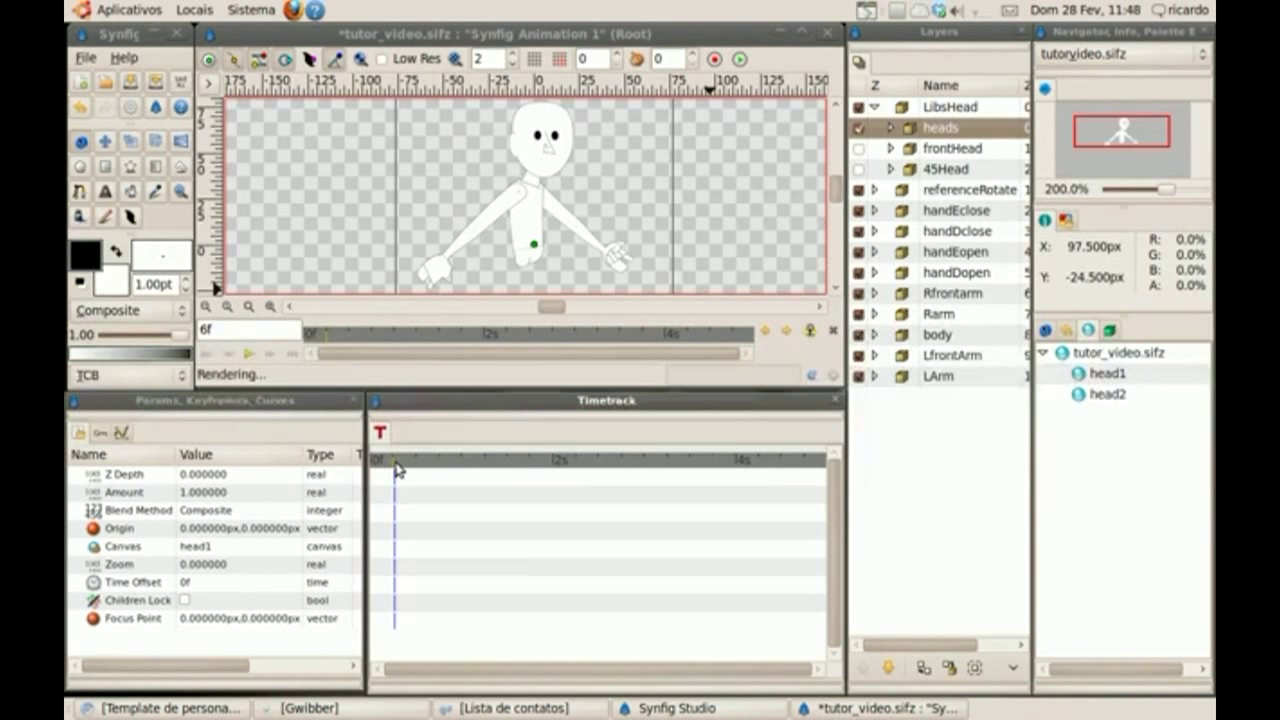
double_click(938, 128)
key("Return")
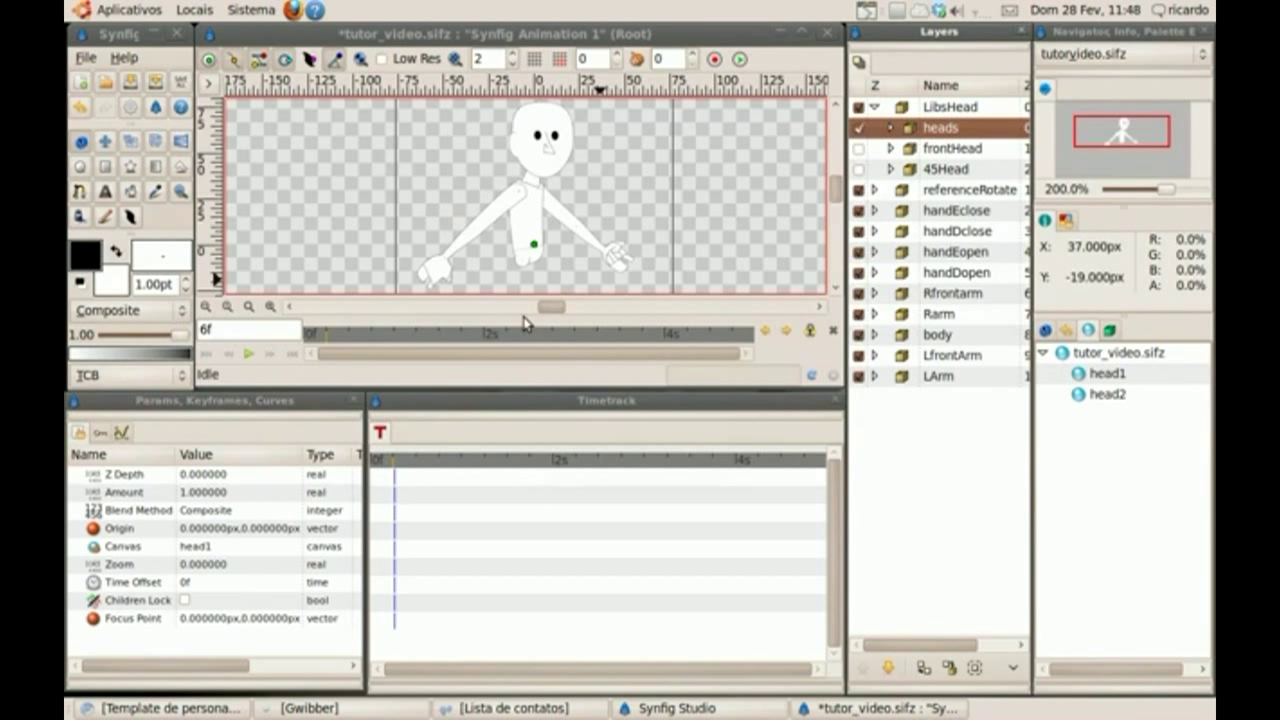
left_click(196, 558)
left_click(198, 560)
type("head2")
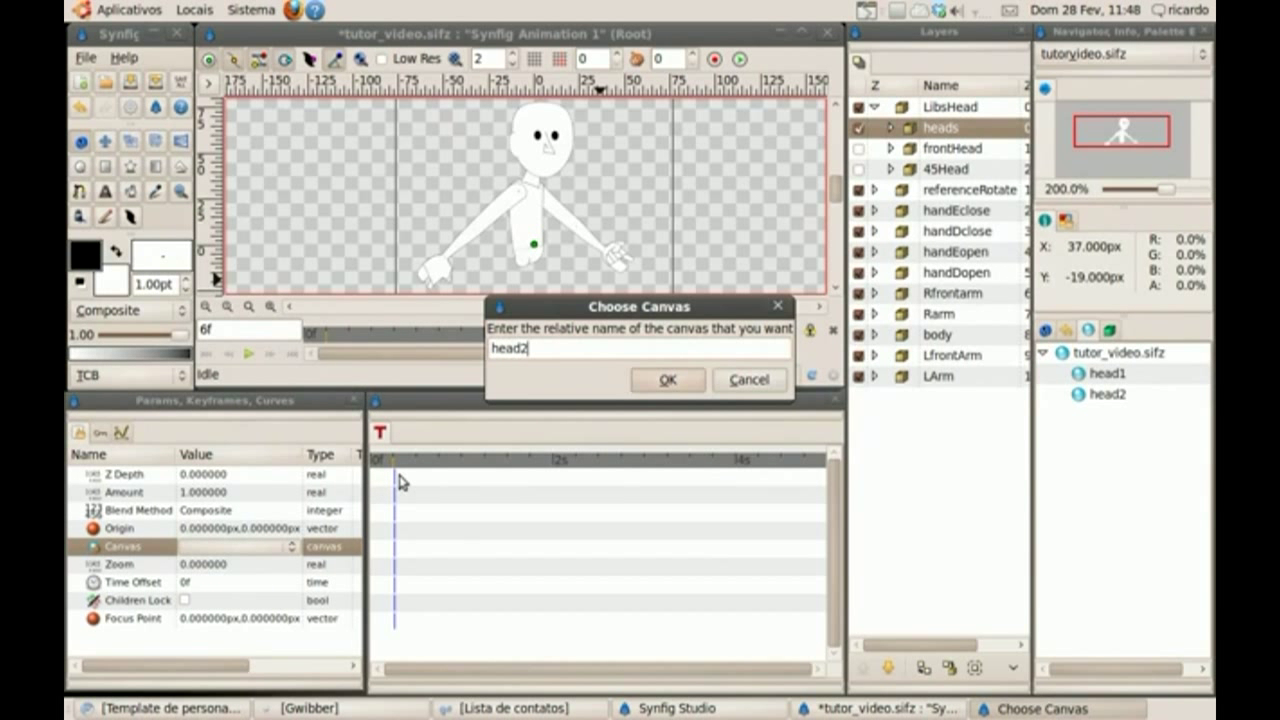
key("Return")
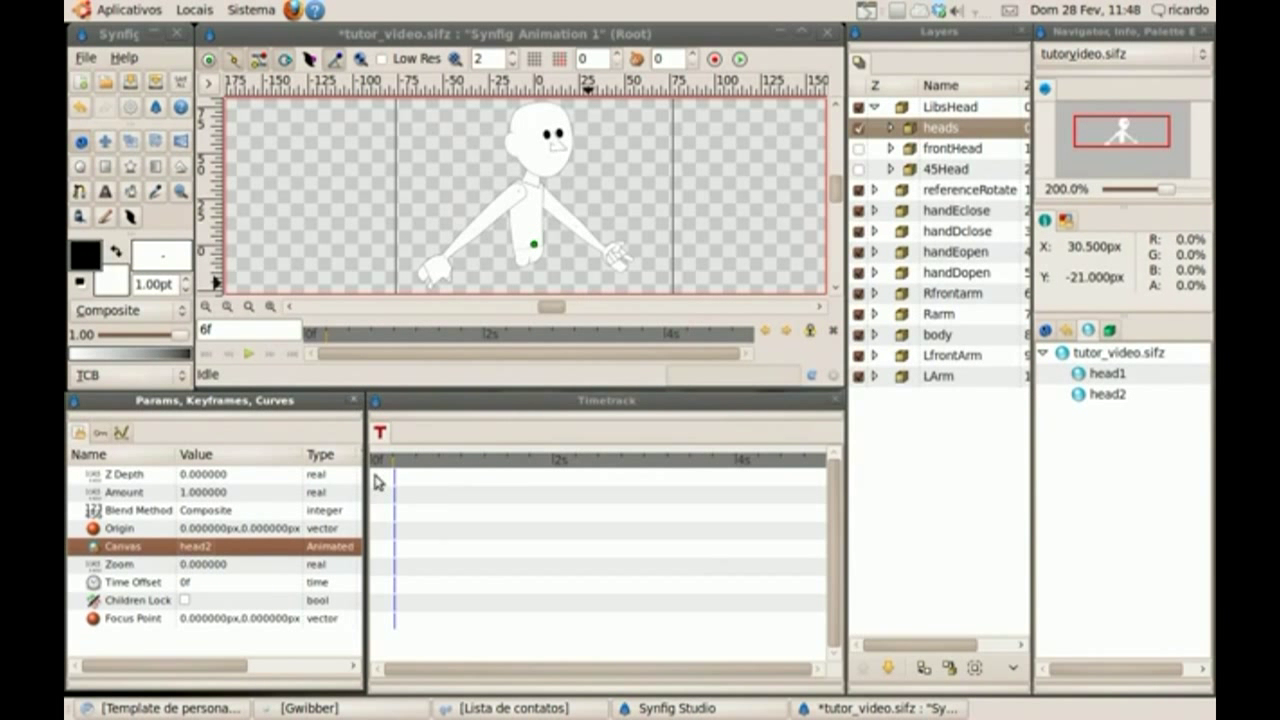
left_click(386, 464)
Keep head1 as the heads canvas at the start, then scrub to frame 17
left_click_drag(386, 466, 372, 466)
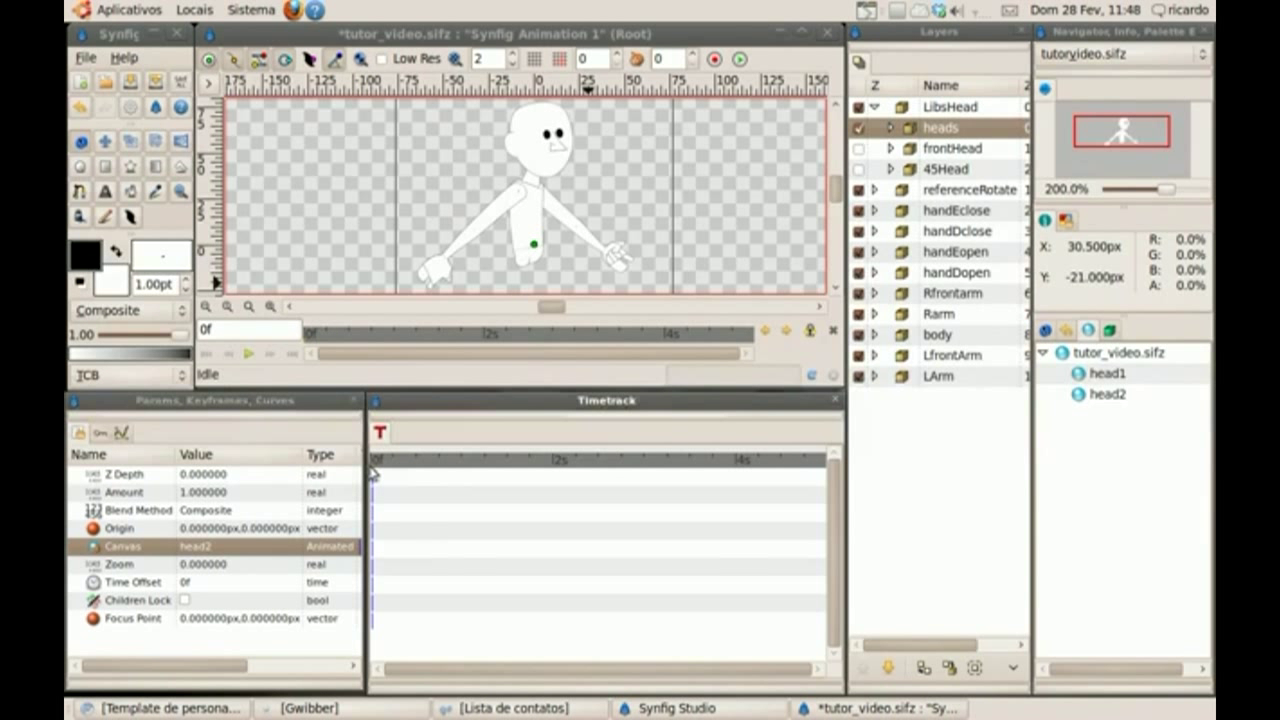
left_click(218, 546)
left_click(215, 568)
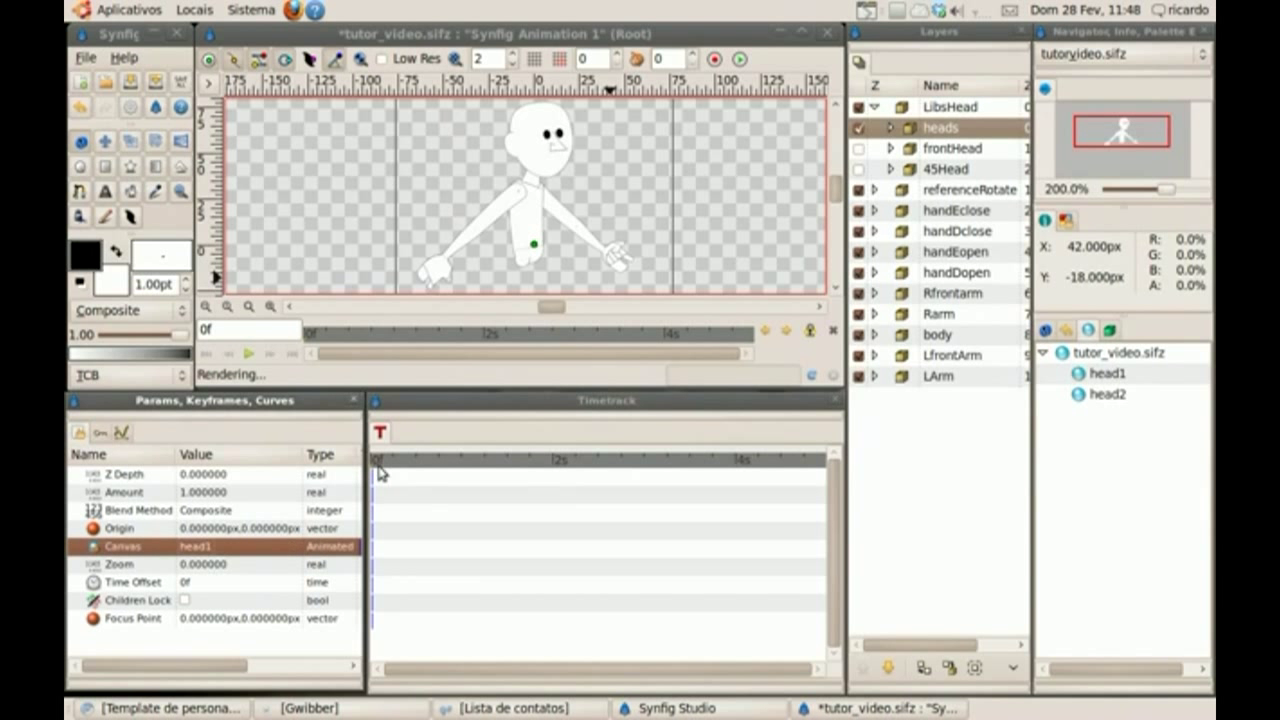
mouse_move(375, 466)
left_mouse_down()
mouse_move(421, 461)
mouse_move(390, 475)
left_mouse_up()
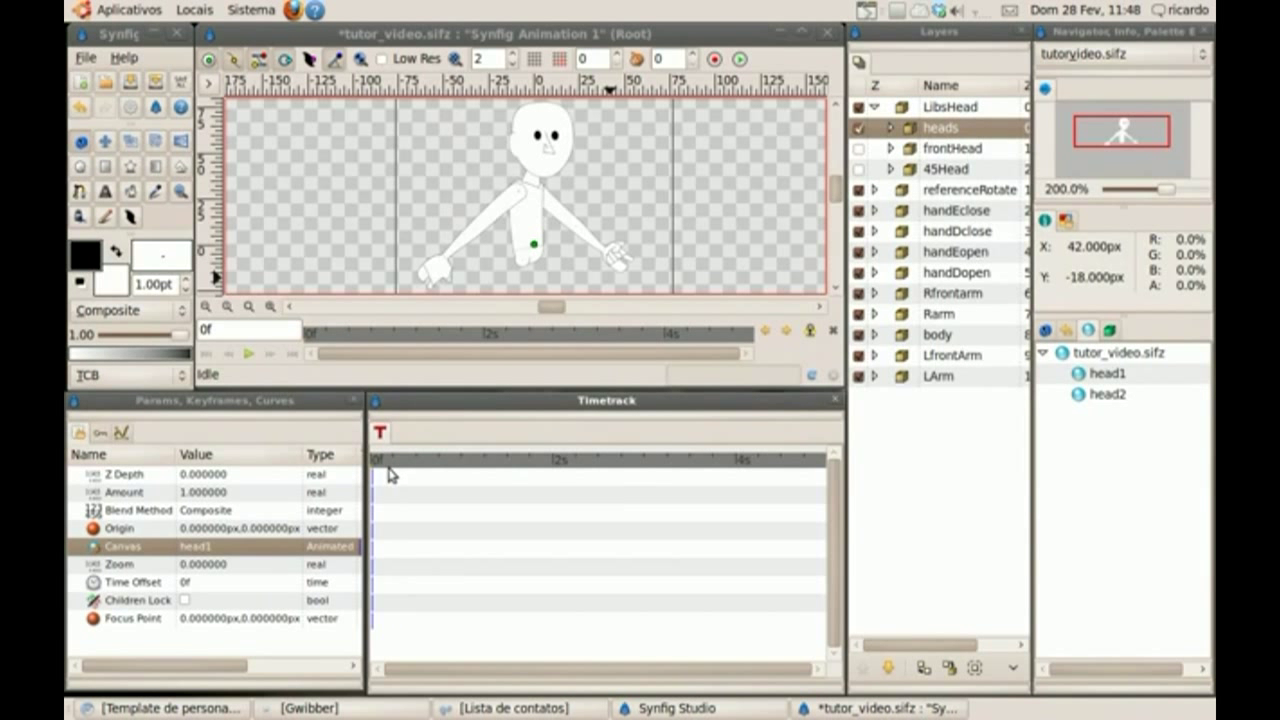
left_click_drag(398, 468, 436, 468)
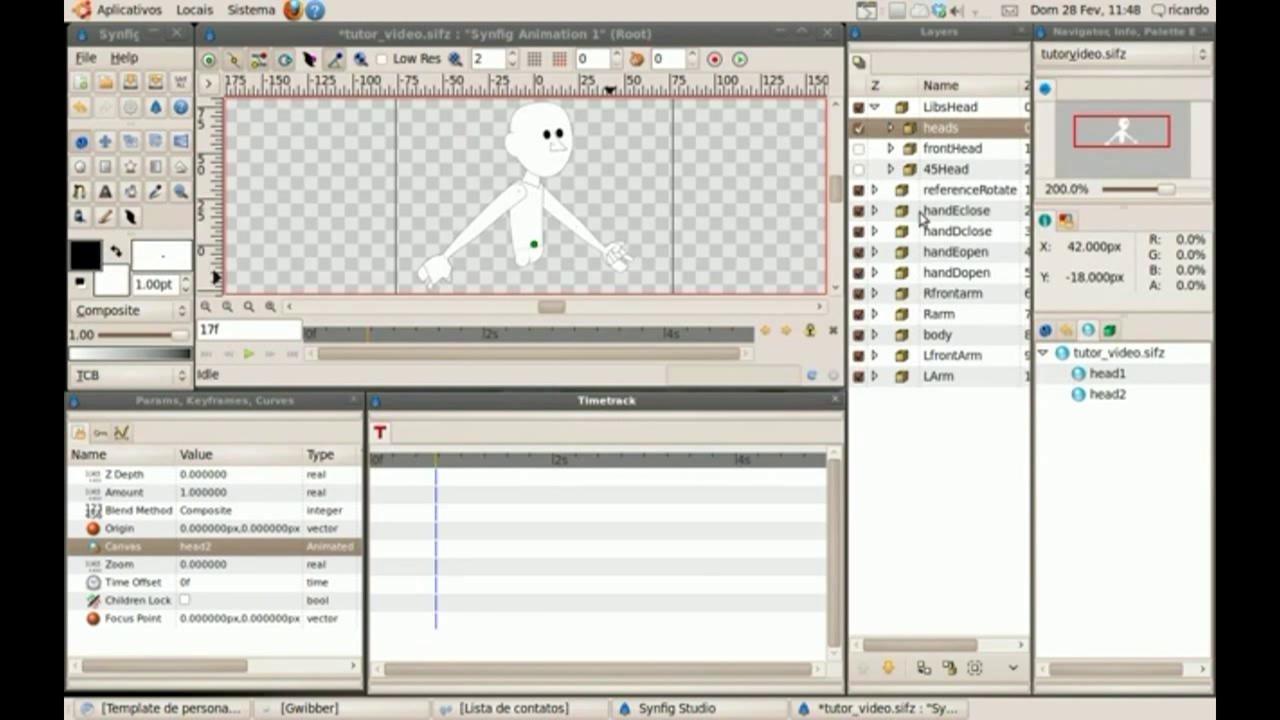
Preview frames 7-8 on LibsHead, return to frame 0, exit animation mode, collapse LibsHead
left_click(907, 112)
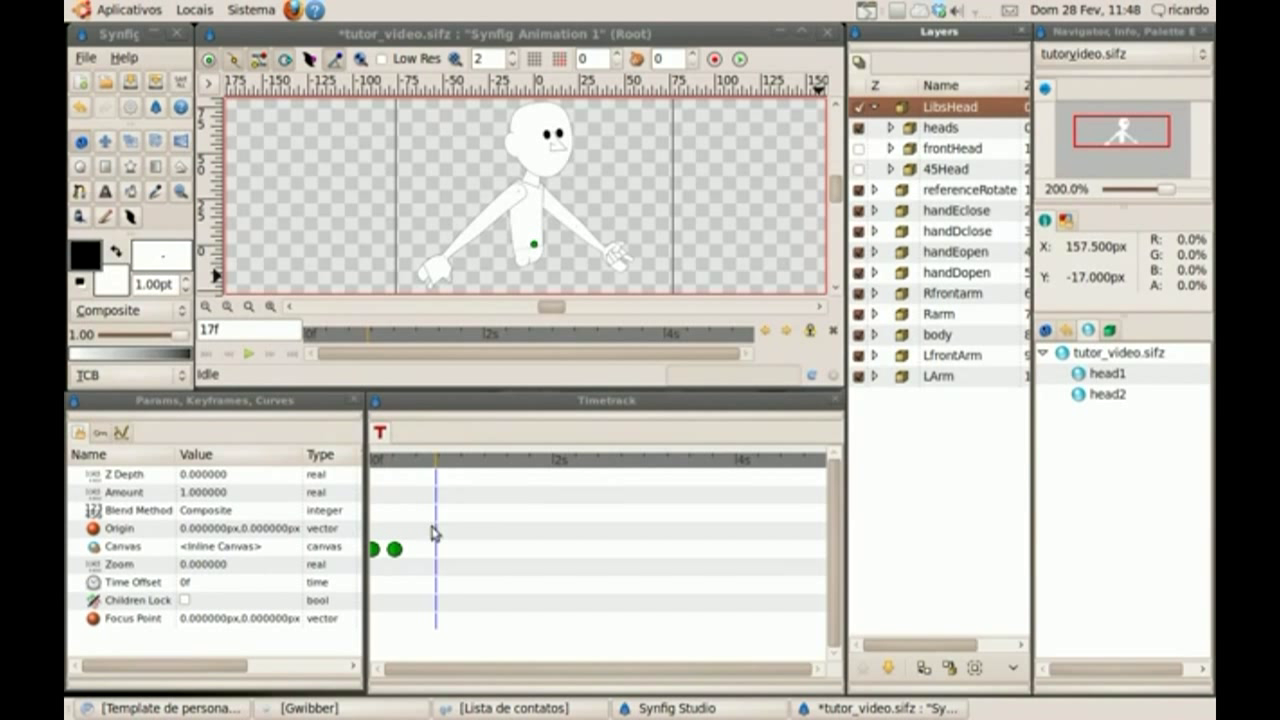
left_click(399, 461)
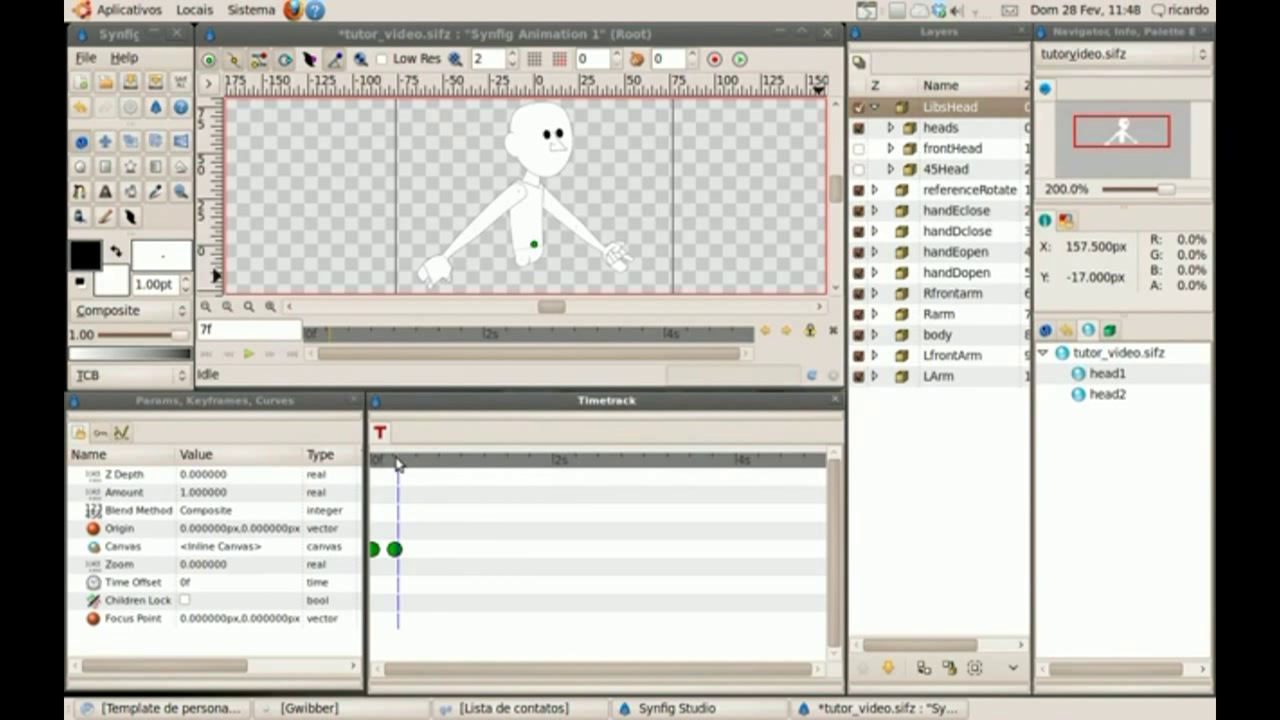
left_click_drag(399, 461, 372, 462)
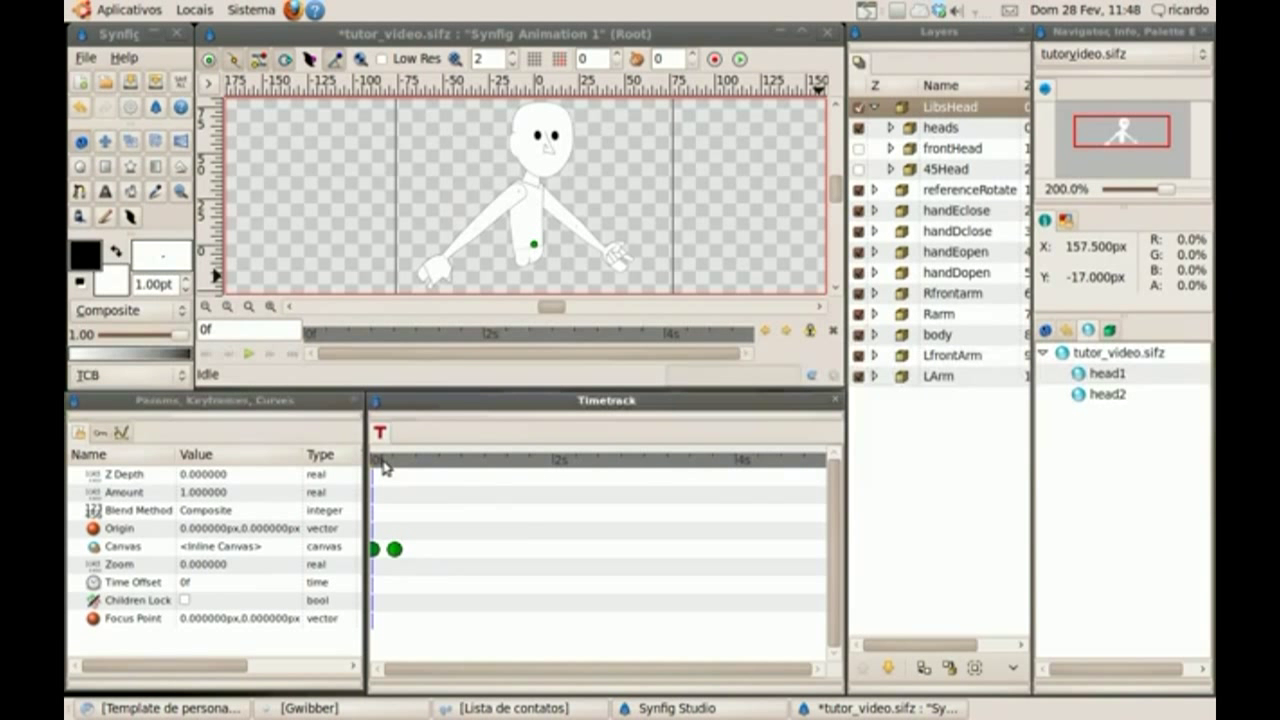
left_click(403, 461)
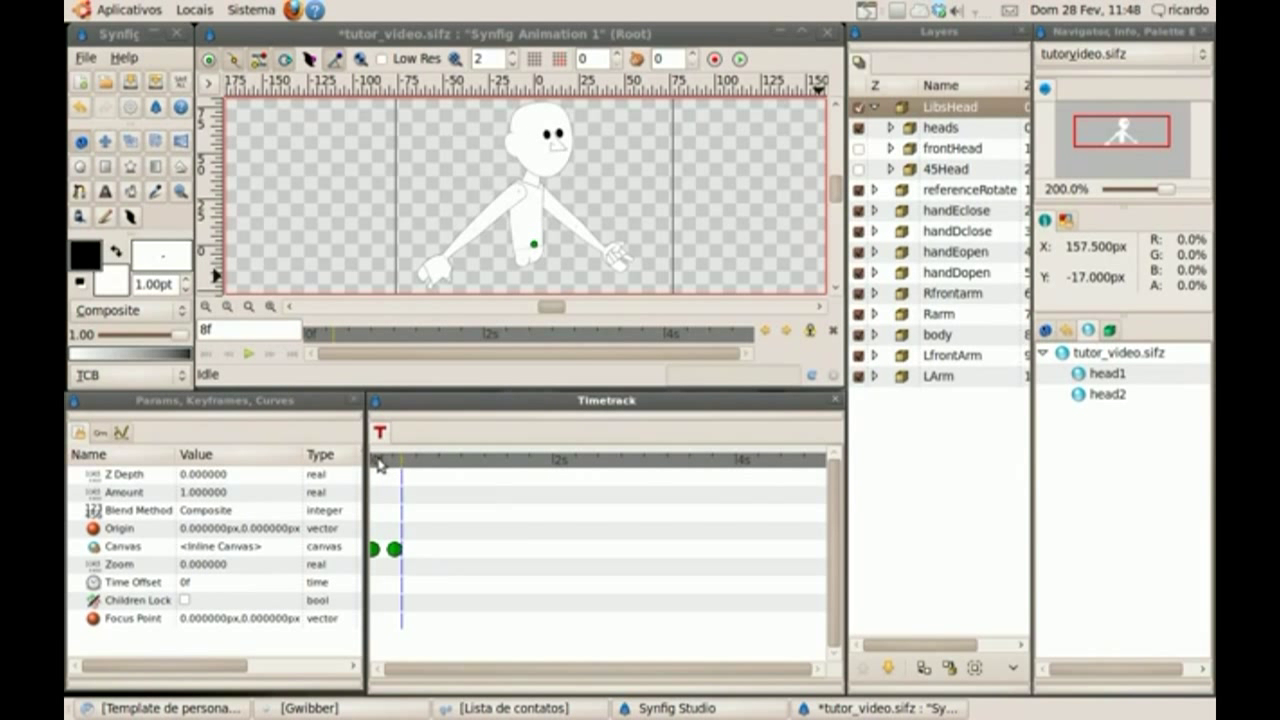
left_click(374, 461)
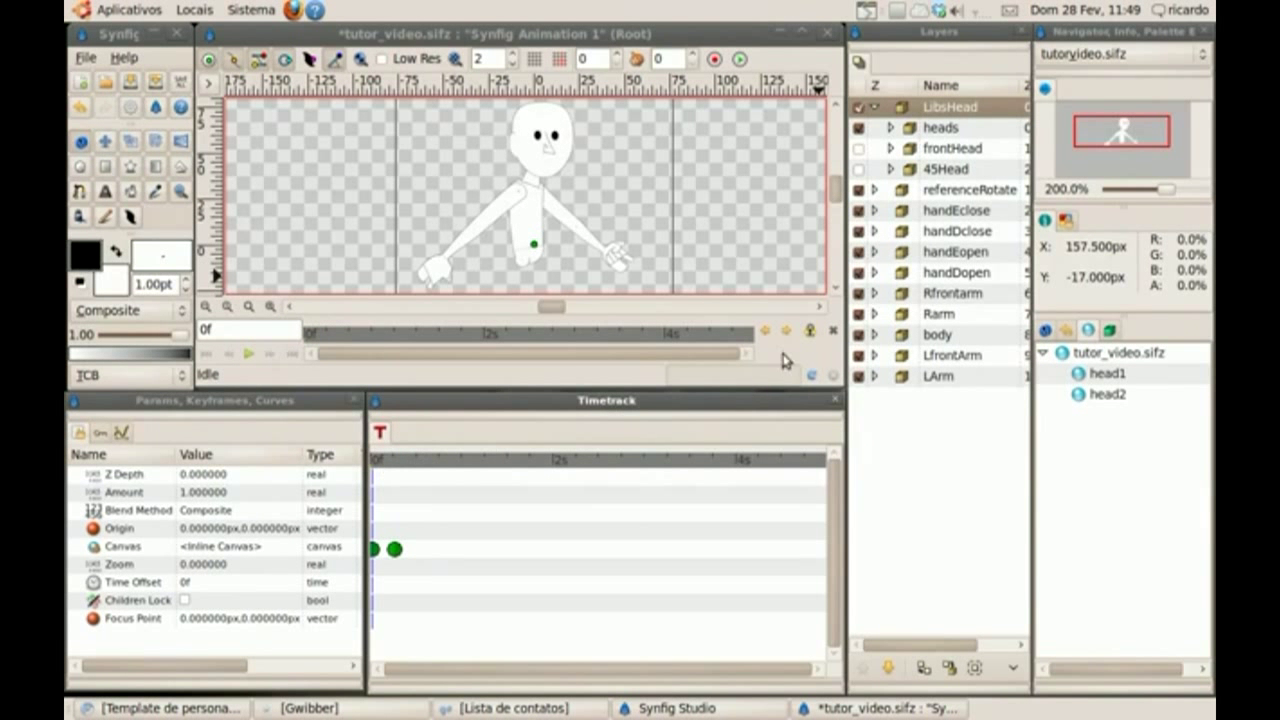
left_click(833, 330)
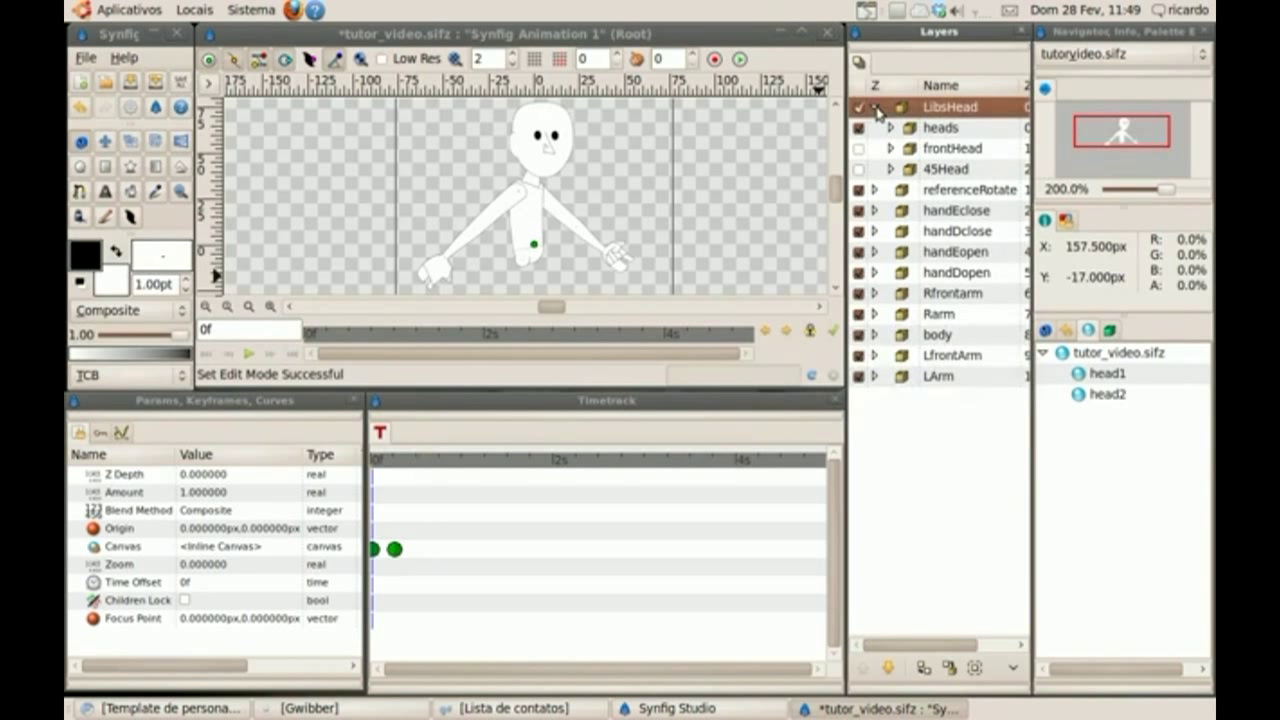
left_click(875, 107)
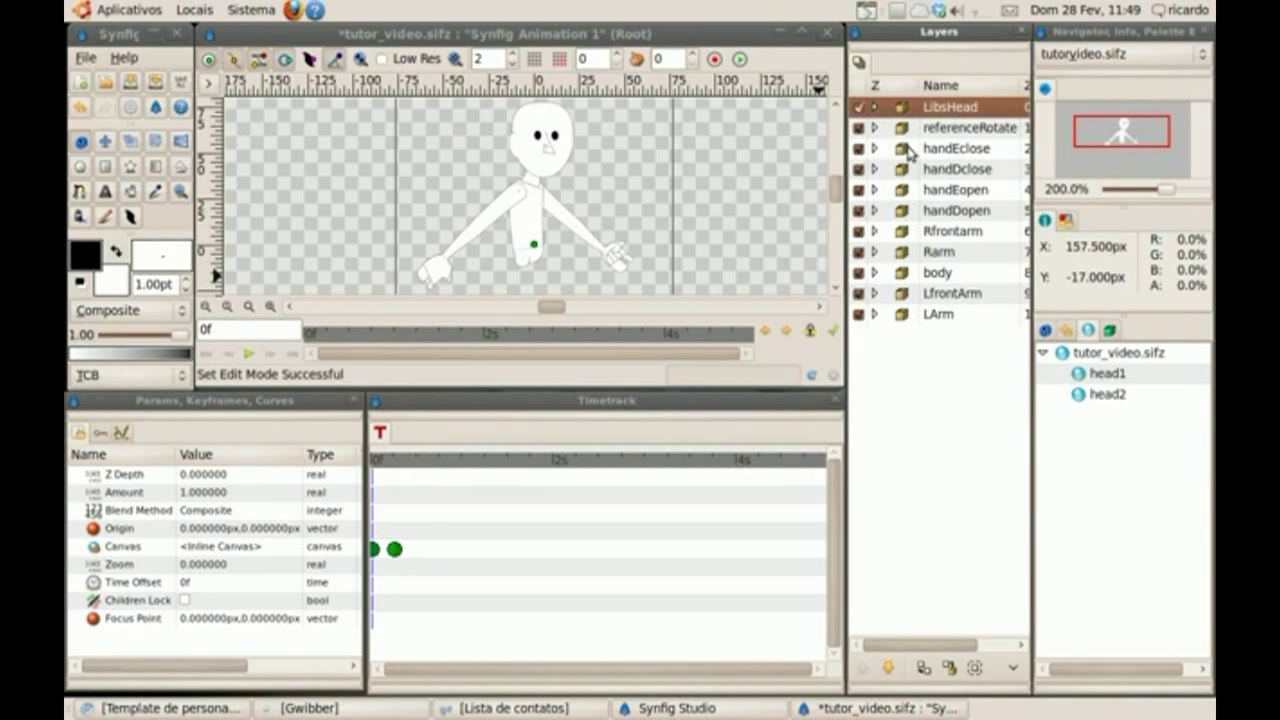
Export the handEclose layer's canvas under the name LH1
left_click(910, 150)
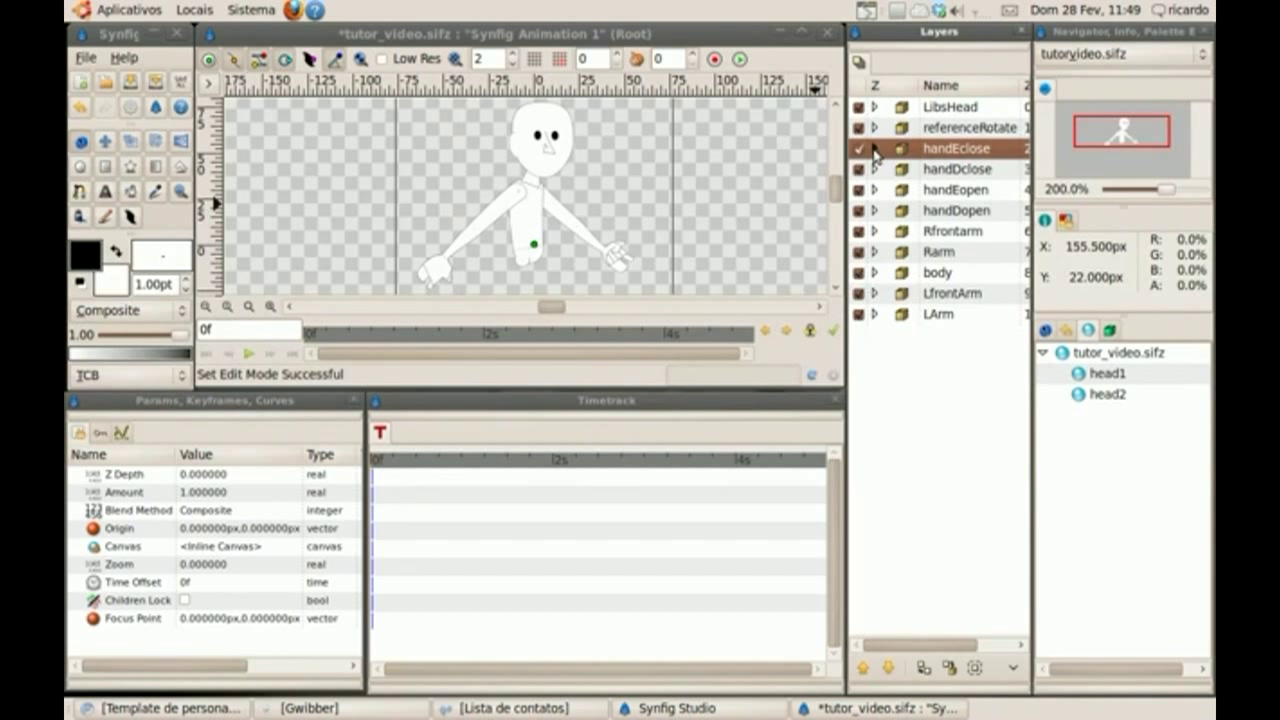
right_click(203, 554)
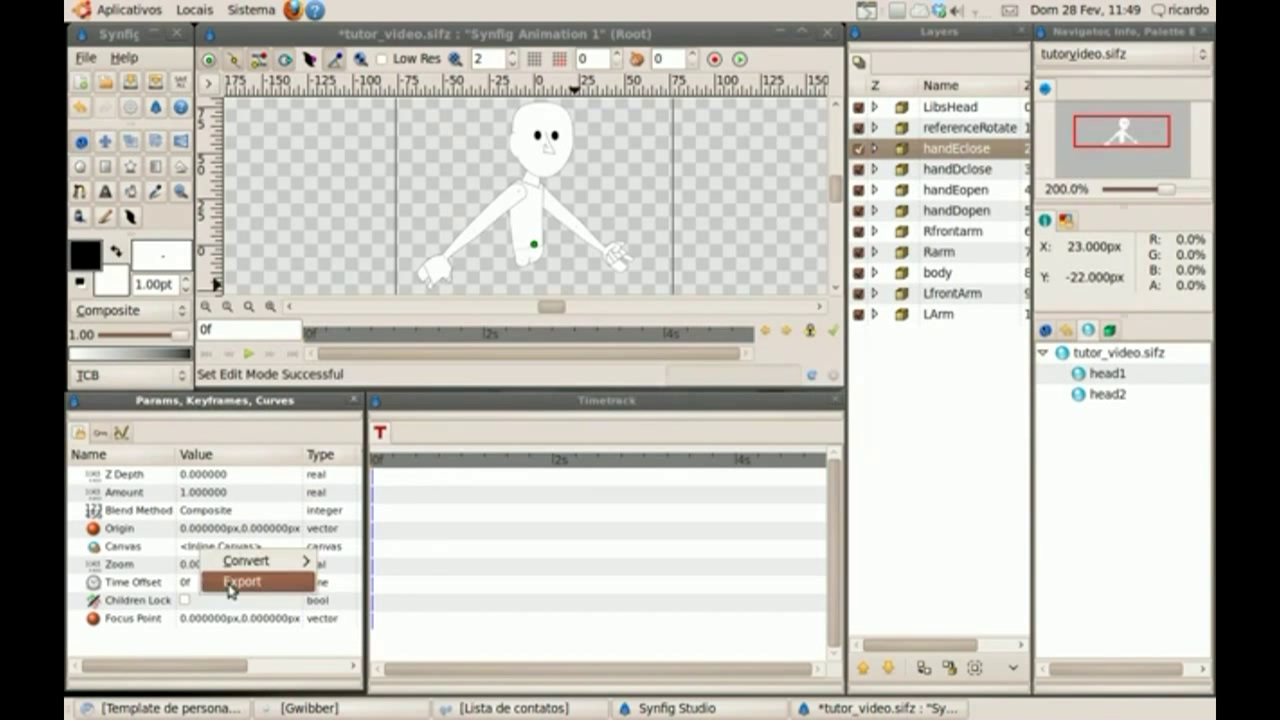
left_click(242, 581)
type("L")
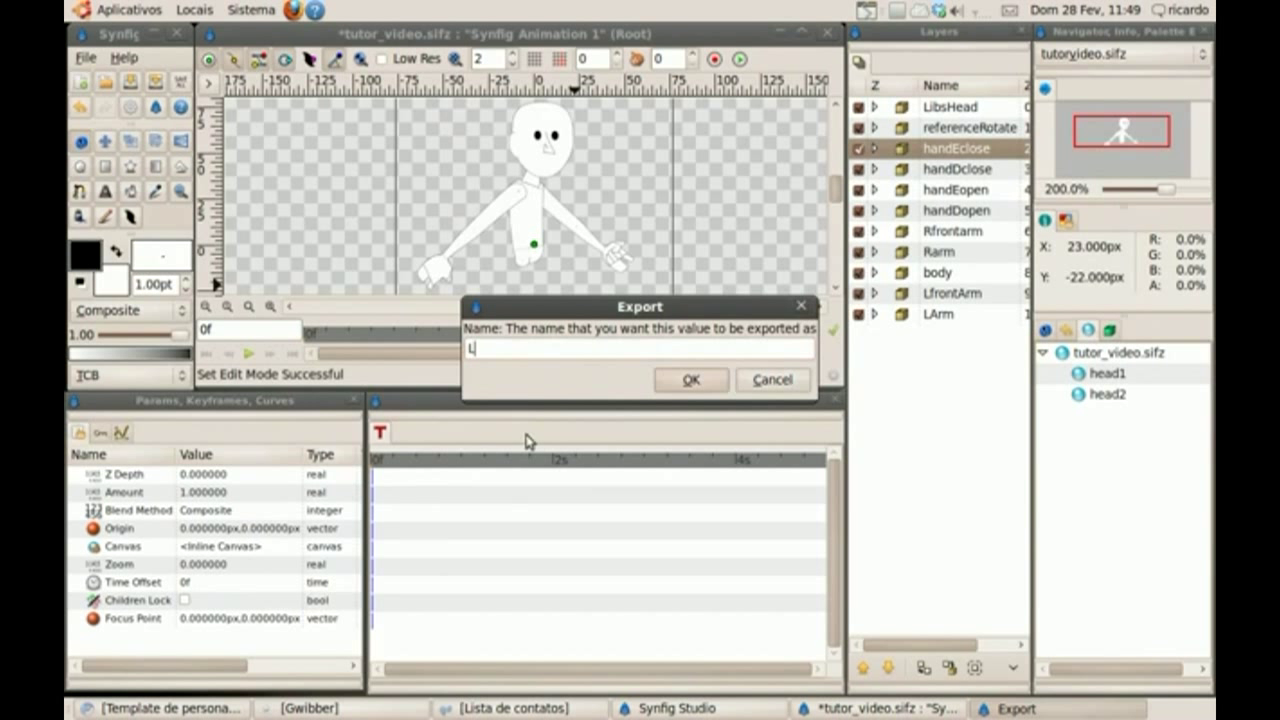
type("H1")
left_click(680, 383)
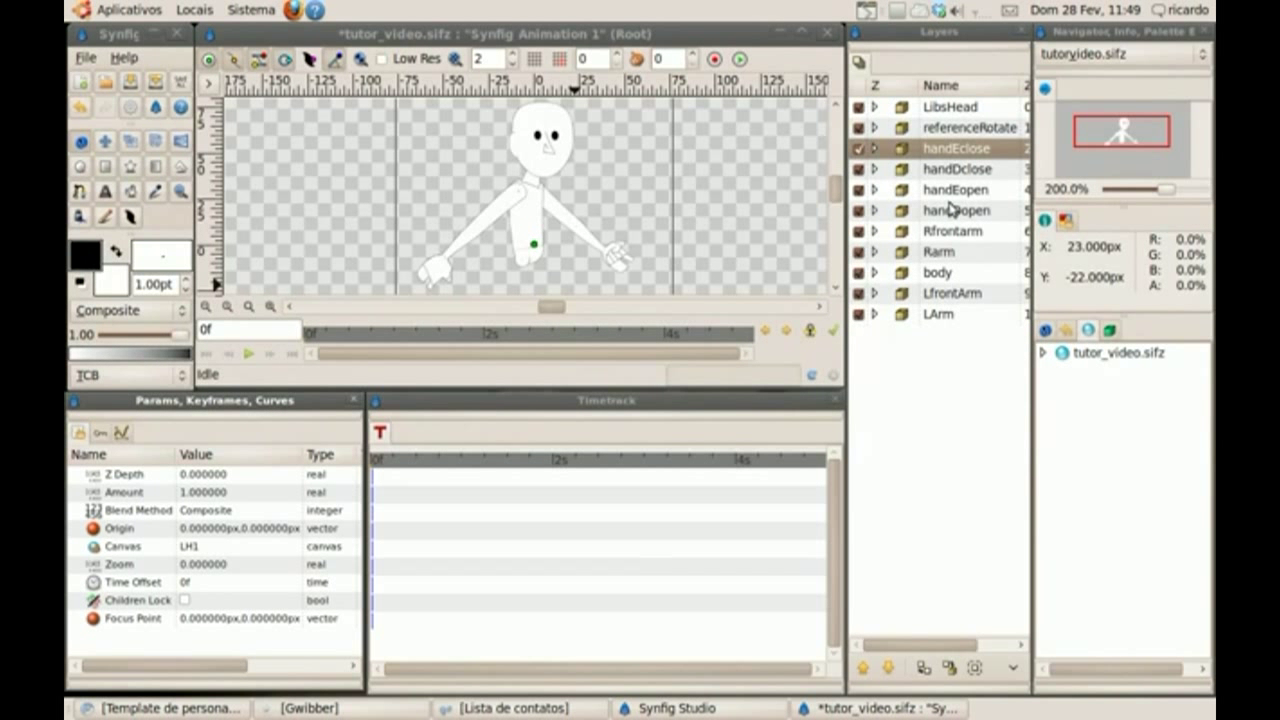
Export the handEopen canvas as lh2 and raise handEopen one level
left_click(964, 192)
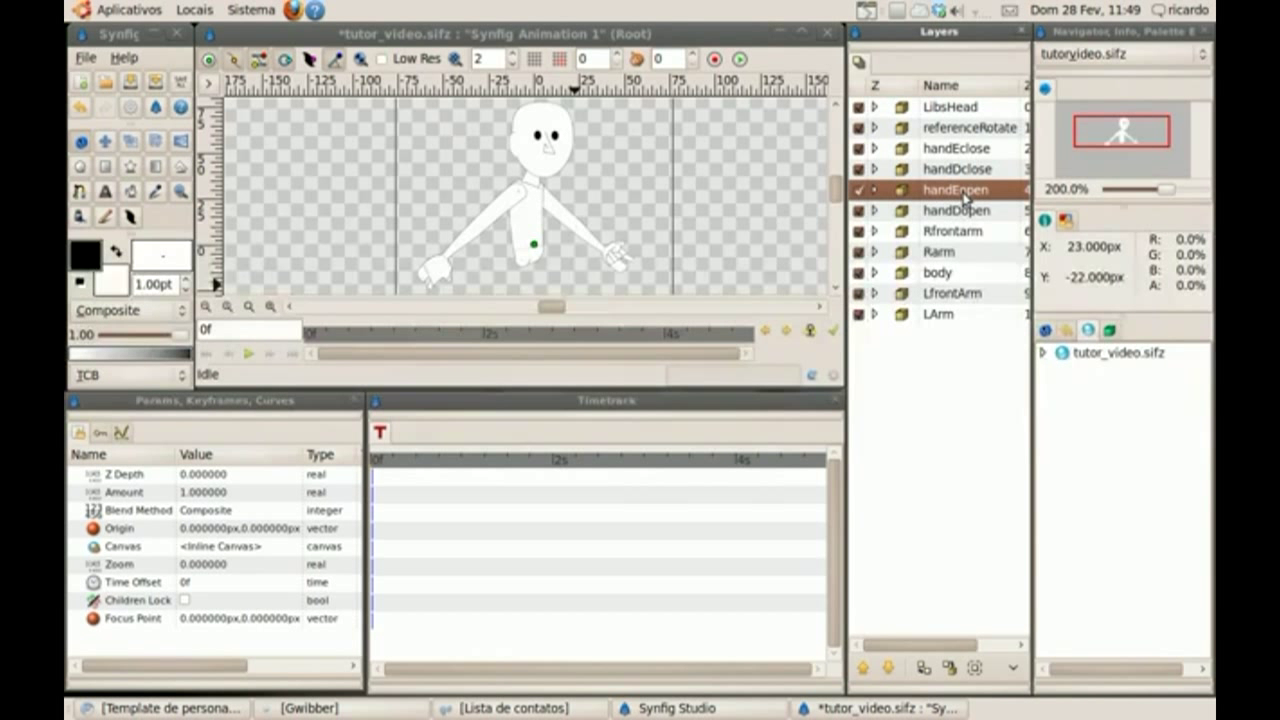
right_click(232, 552)
left_click(271, 574)
type("lh2")
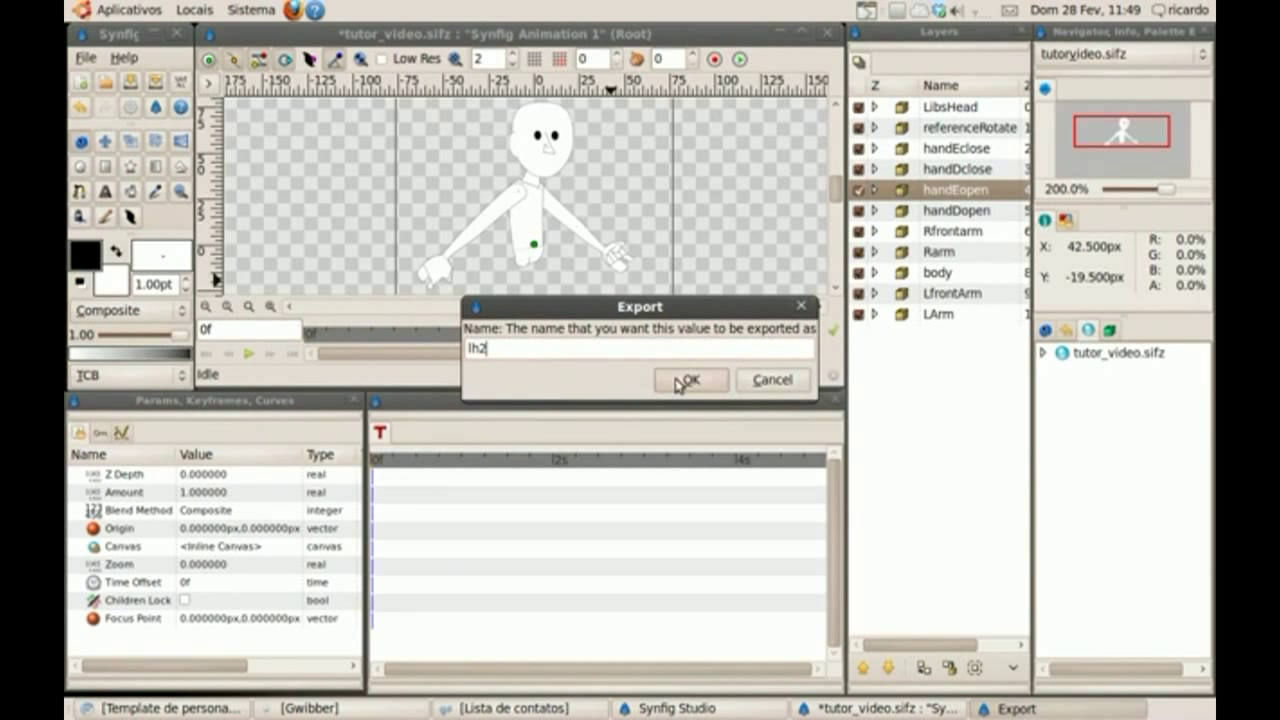
left_click(683, 381)
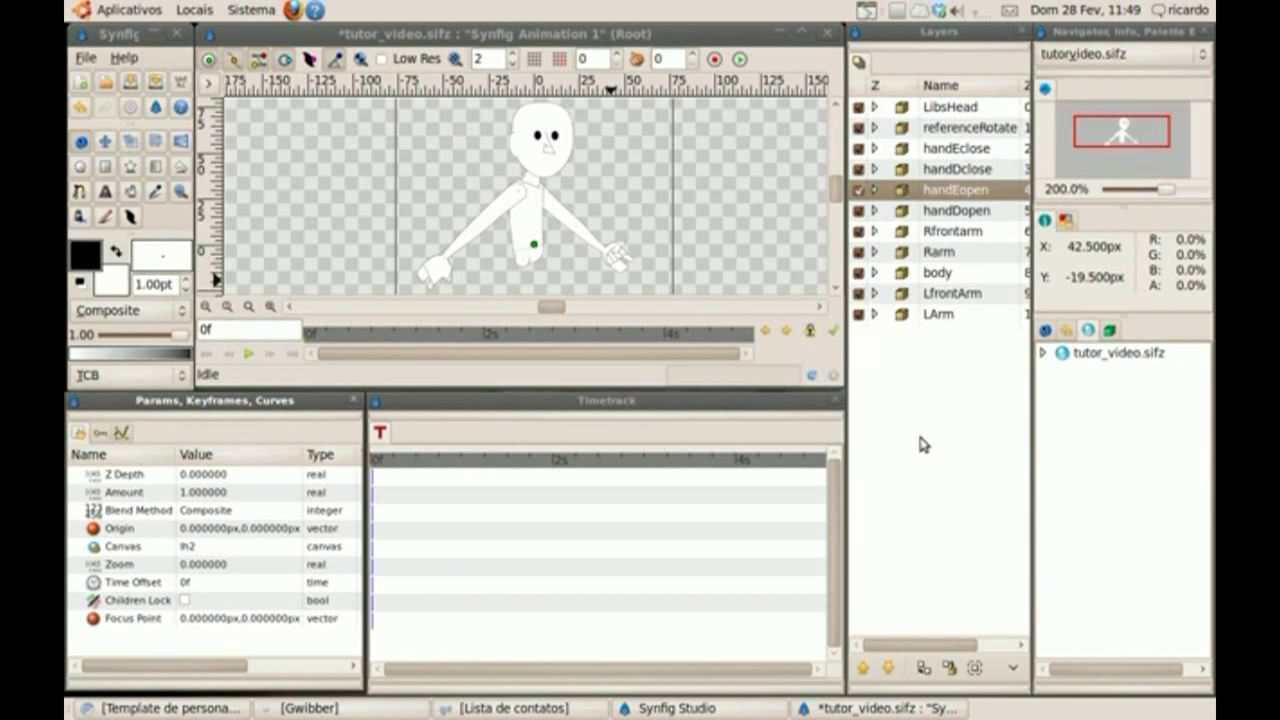
left_click(863, 667)
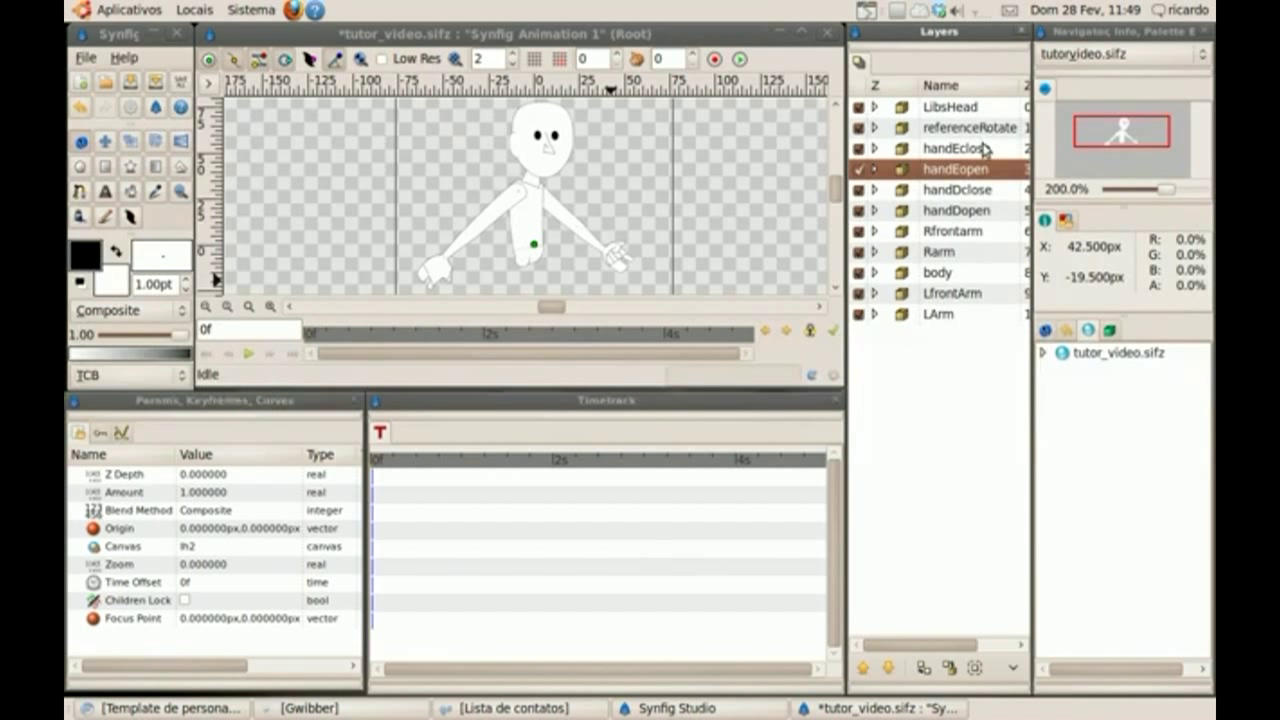
Hide both hand layers and add a Paste Canvas named Lhands, selected with both hands
left_click(858, 148)
left_click(858, 169)
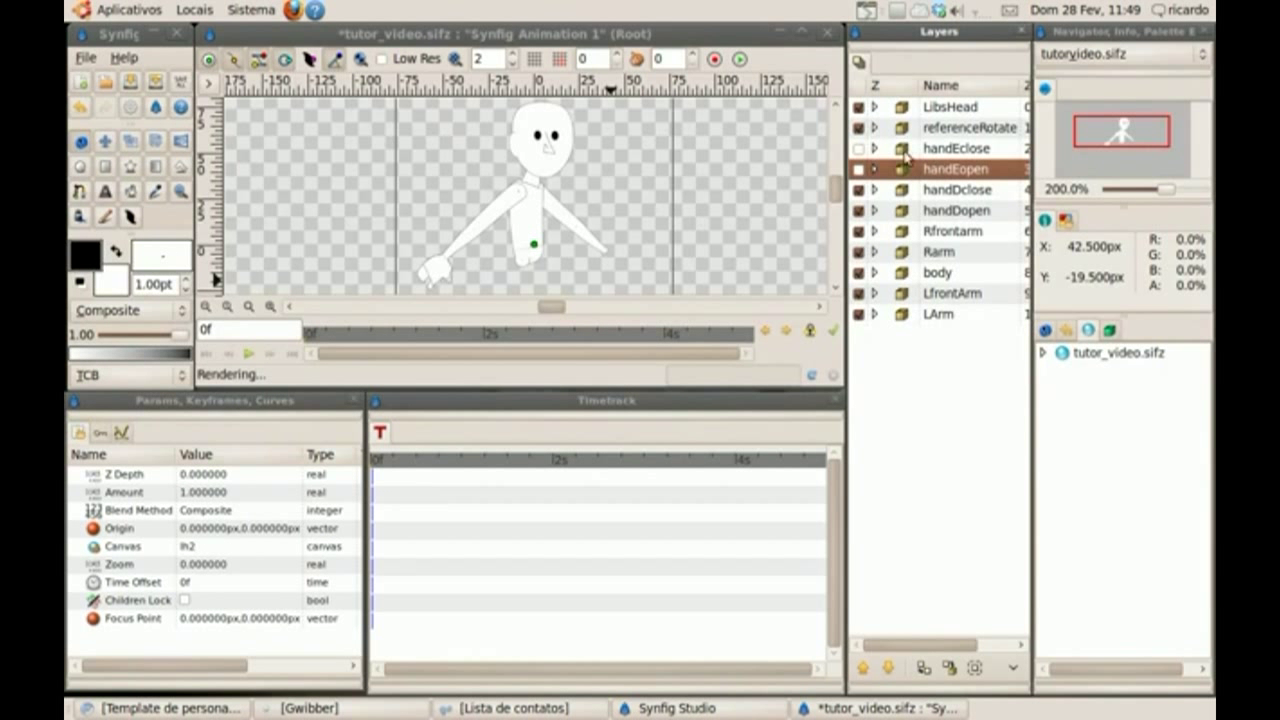
left_click(900, 150)
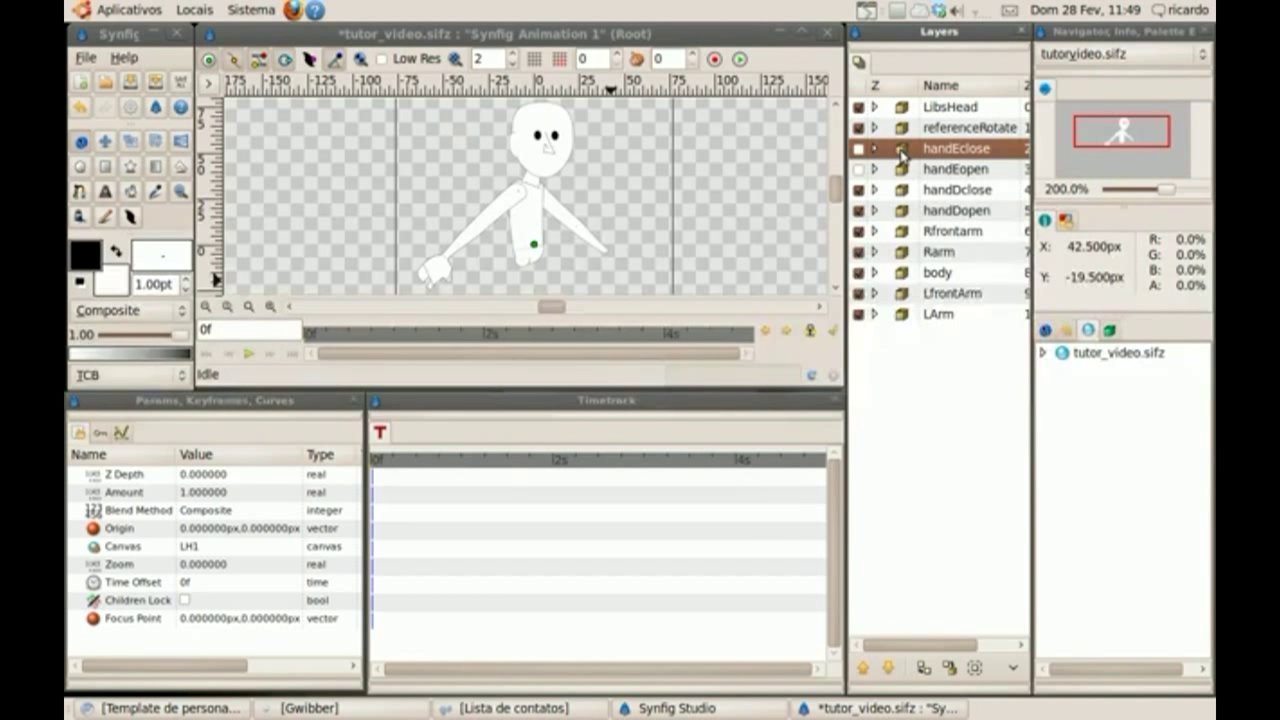
right_click(902, 153)
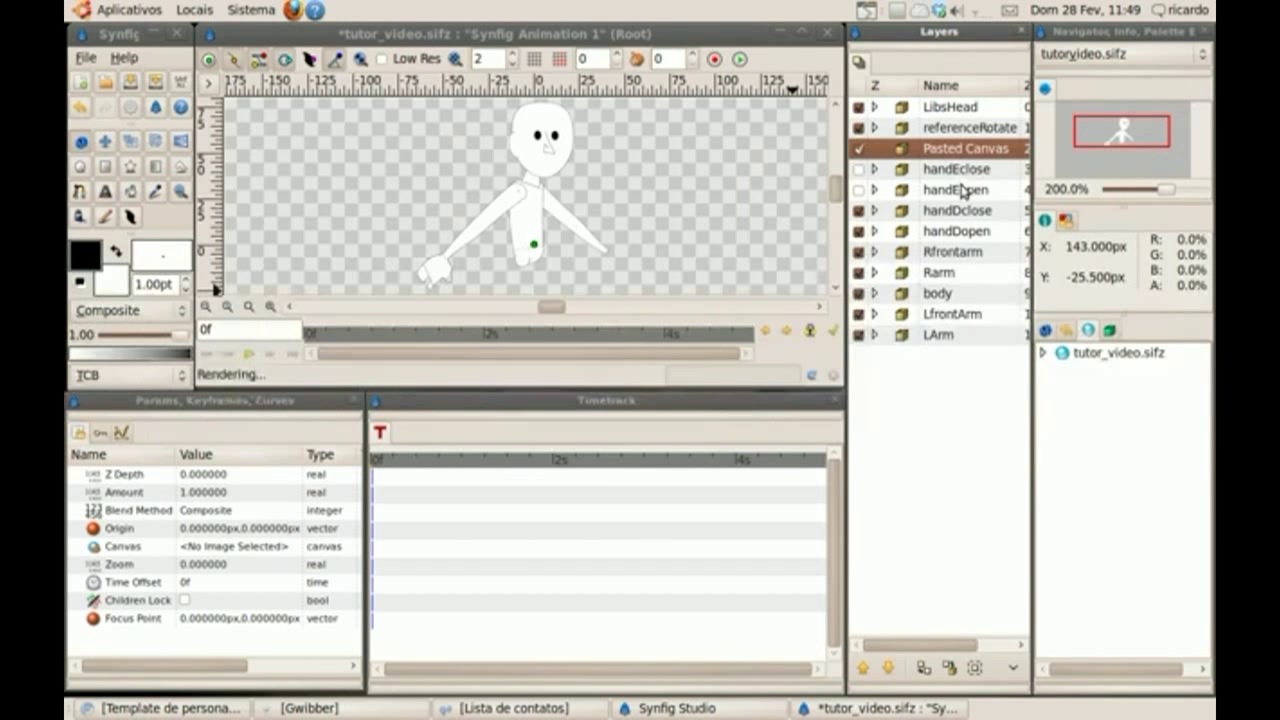
double_click(959, 153)
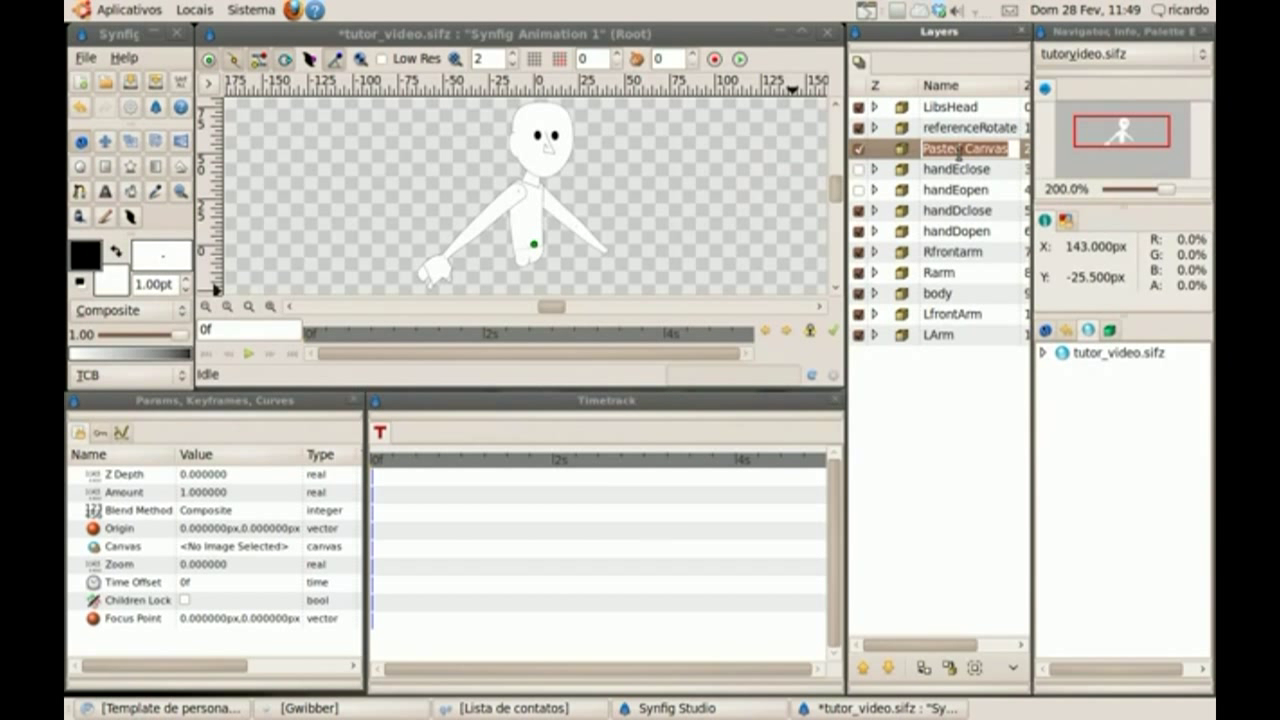
type("Lhands")
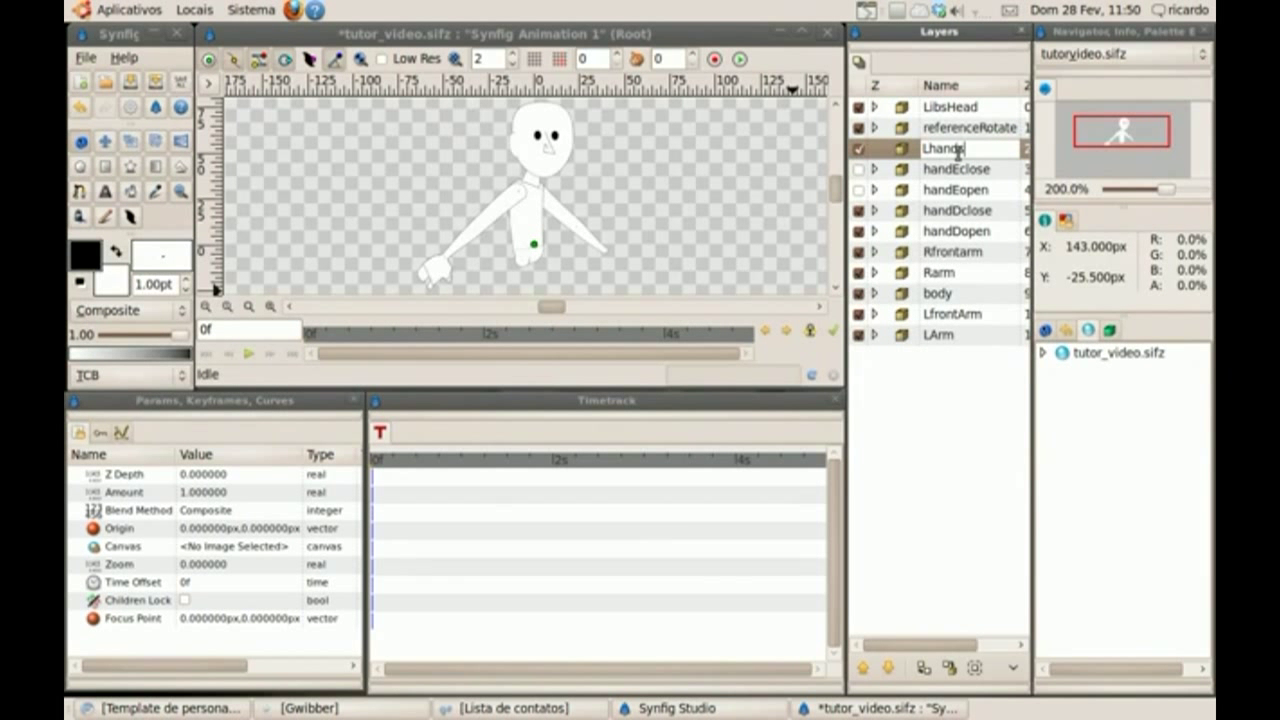
key("Return")
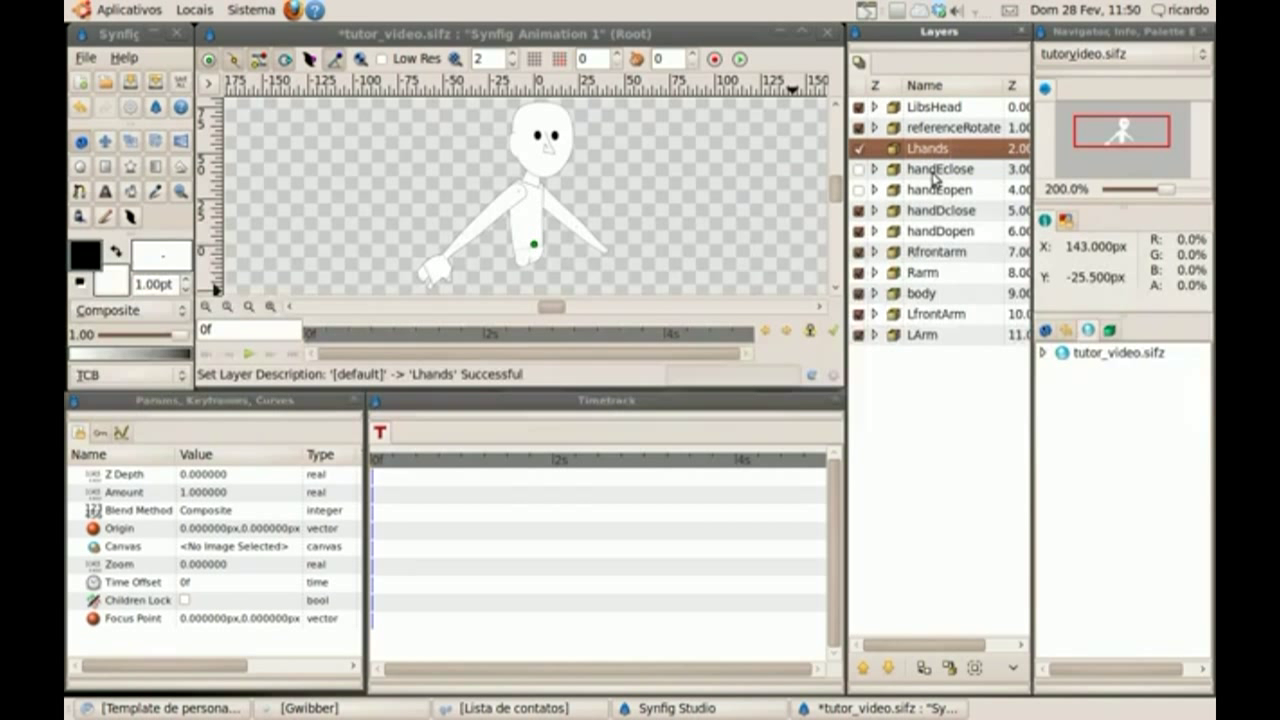
left_click(931, 191, "shift")
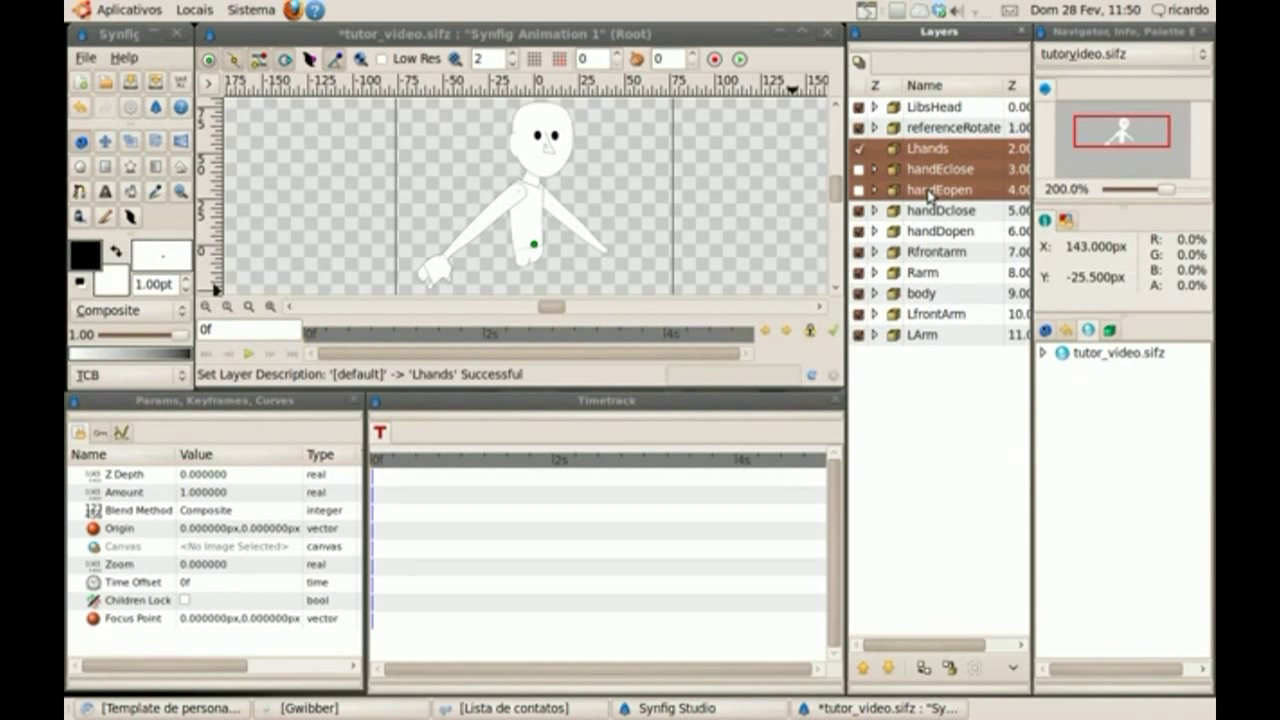
Encapsulate Lhands, handEclose and handEopen as LibsLhand, raise it under LibsHead, expand it
right_click(929, 194)
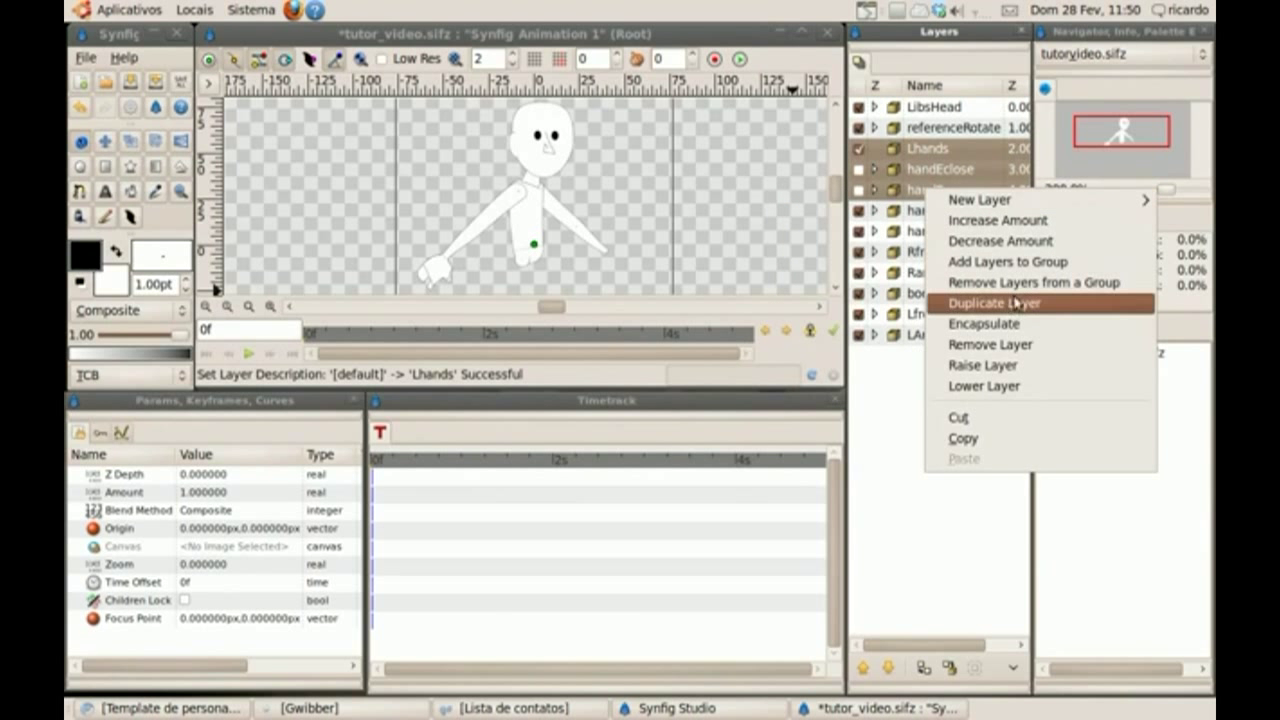
left_click(1040, 329)
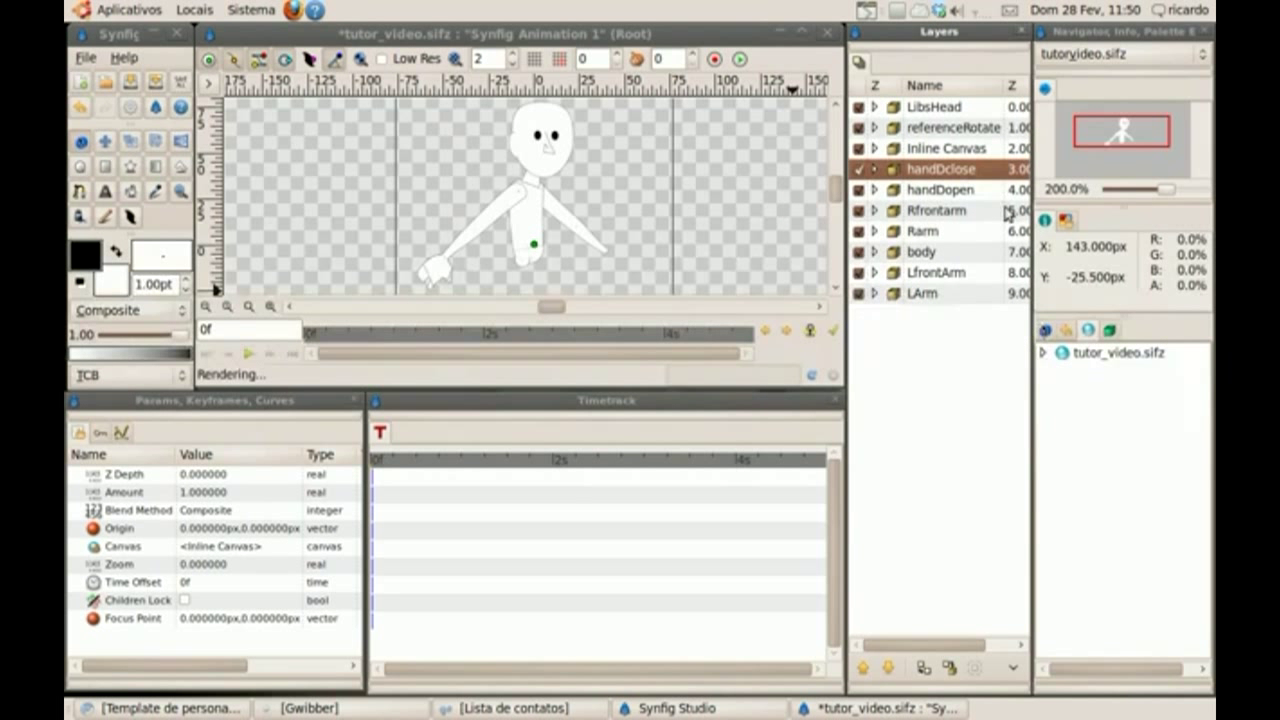
left_click(942, 150)
left_click(942, 149)
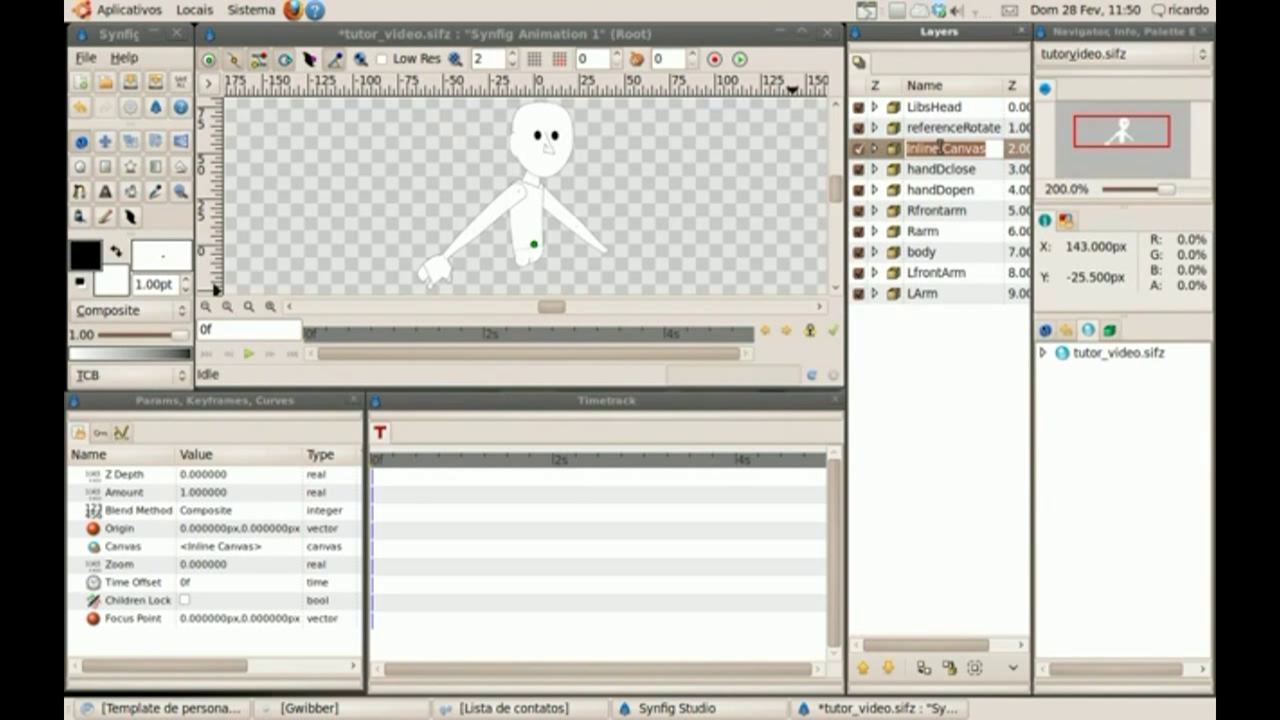
type("LibsLHand")
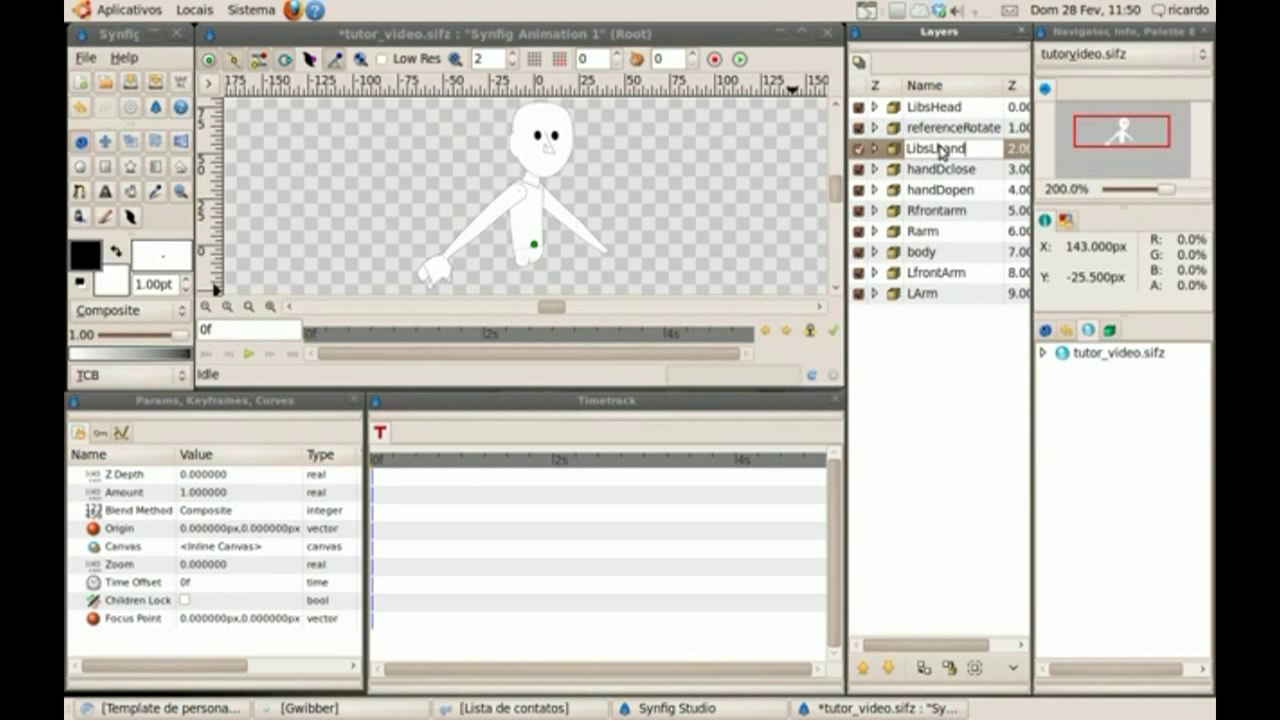
key("Return")
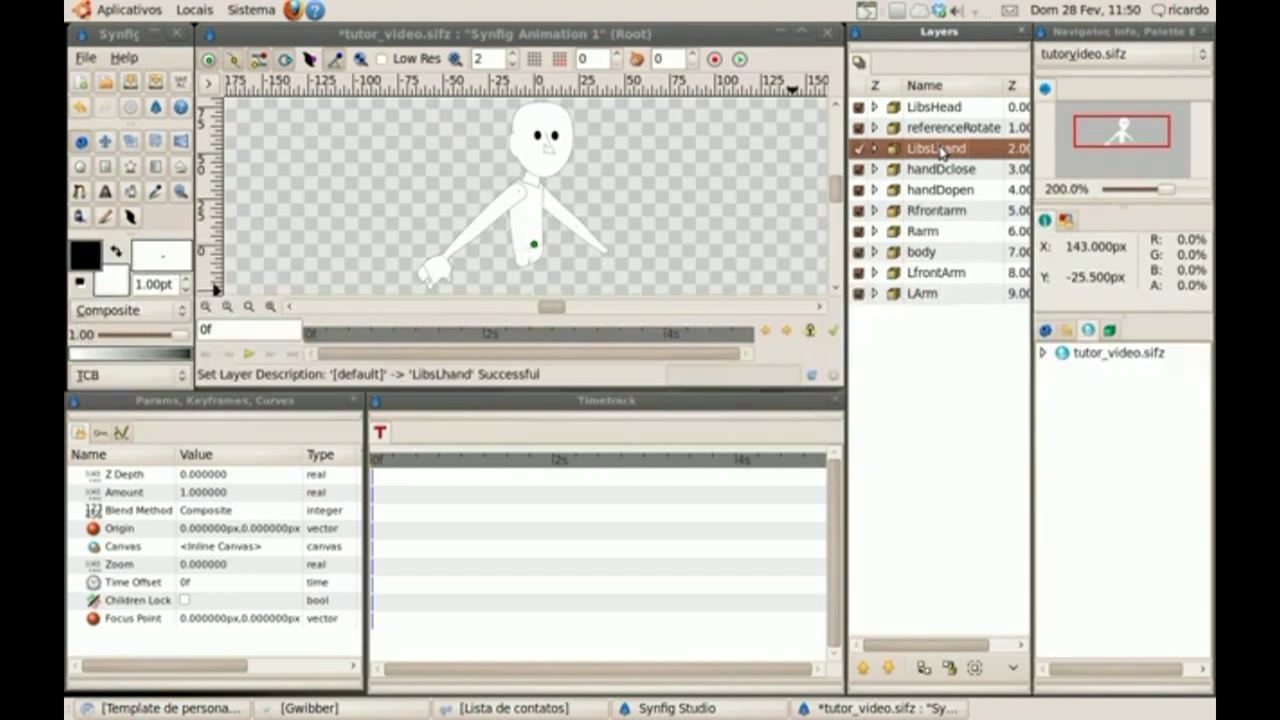
left_click(862, 667)
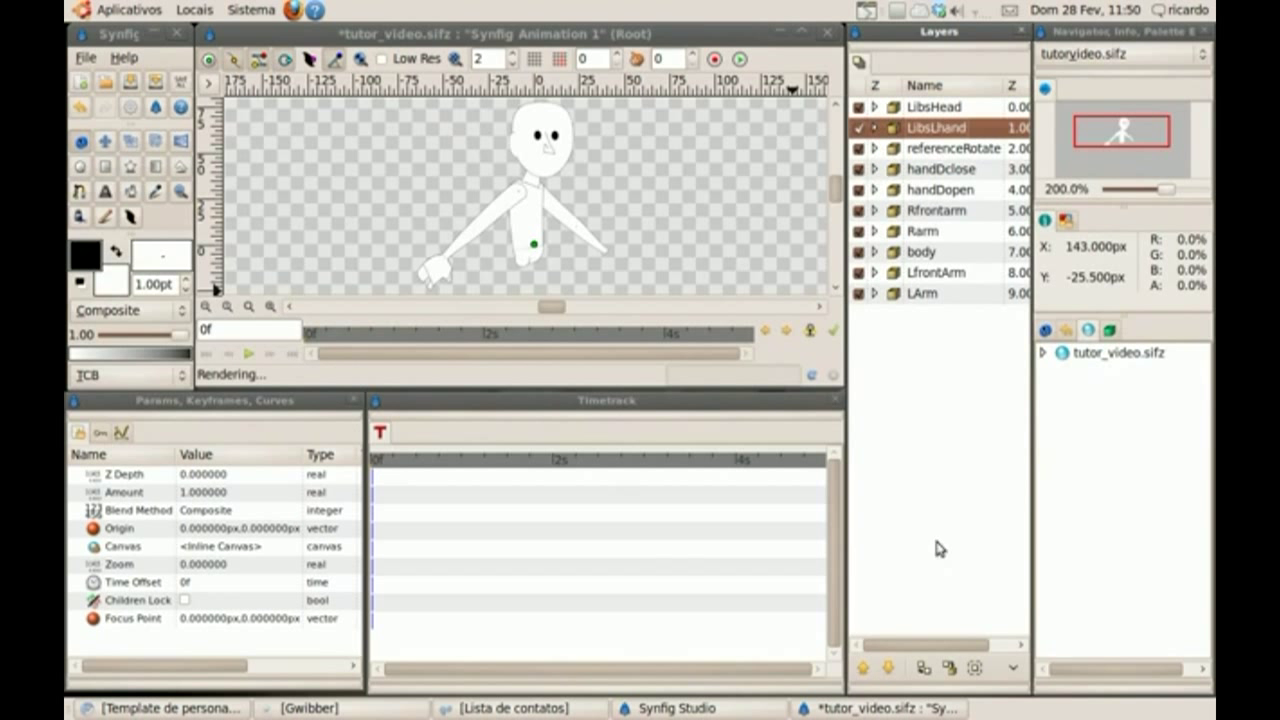
left_click(874, 128)
left_click(900, 148)
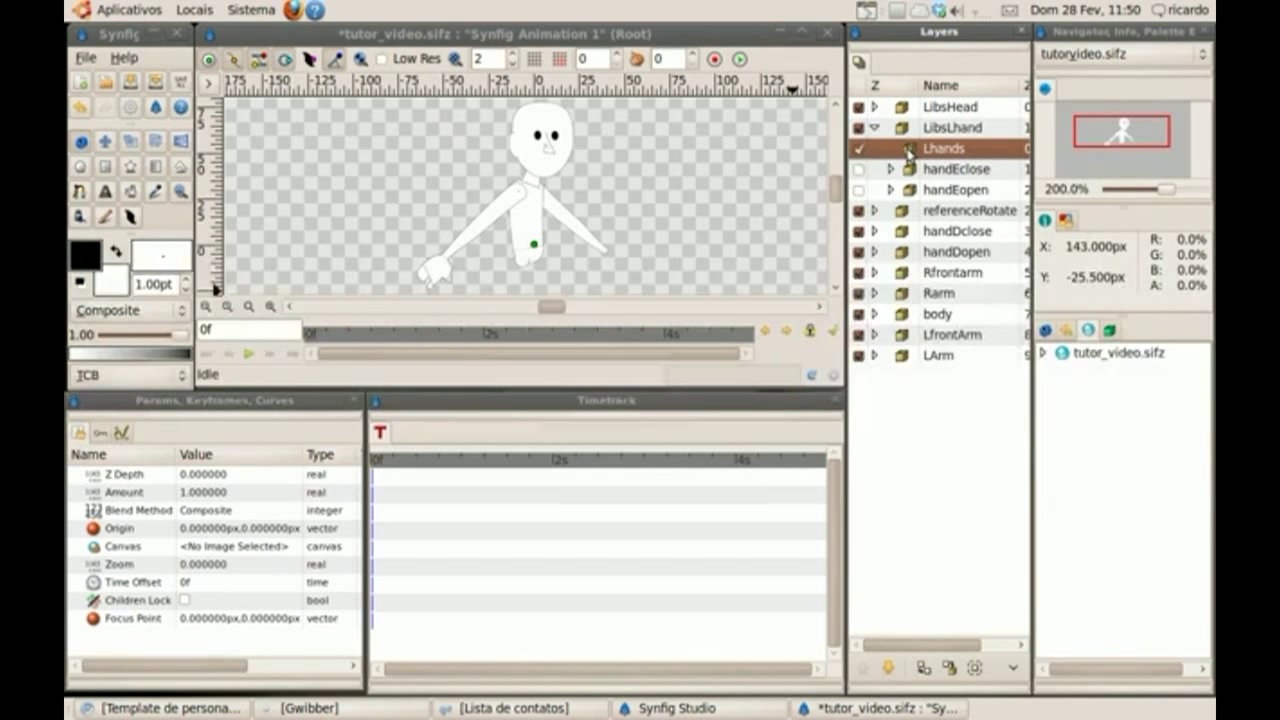
In animation mode, set the Lhands Canvas parameter to LH1 after fixing a name error
left_click(830, 330)
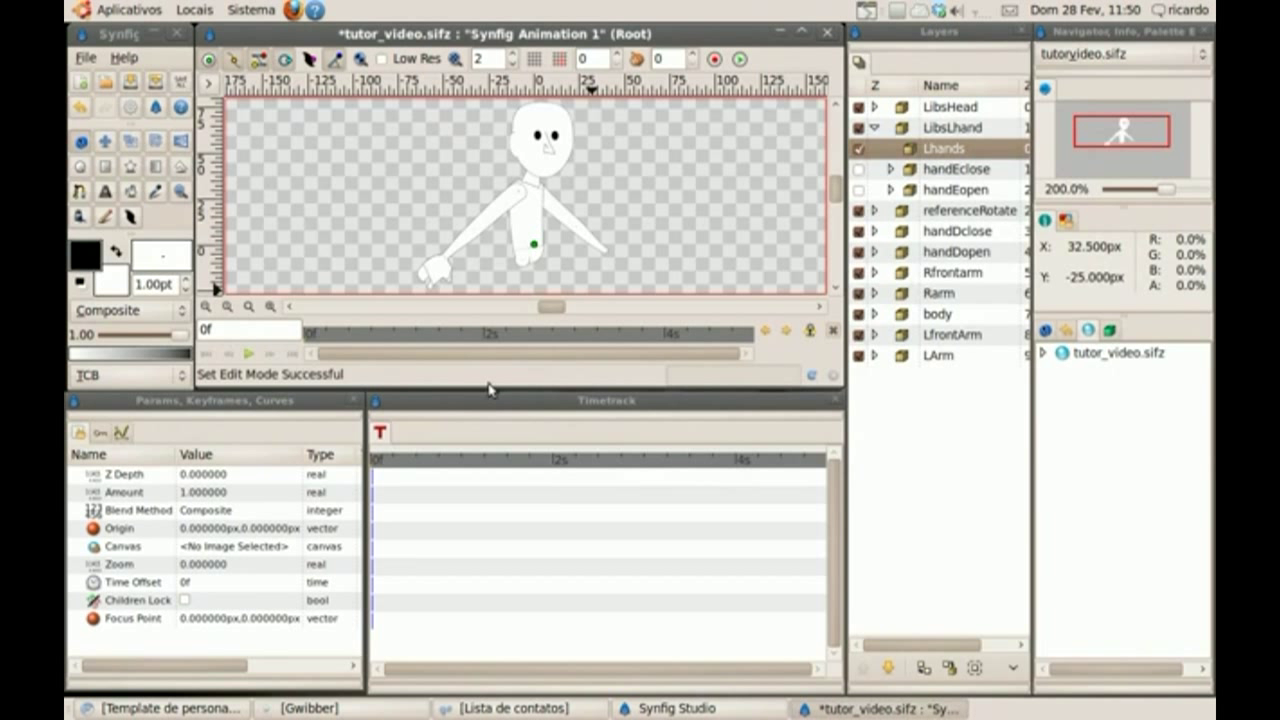
left_click(222, 548)
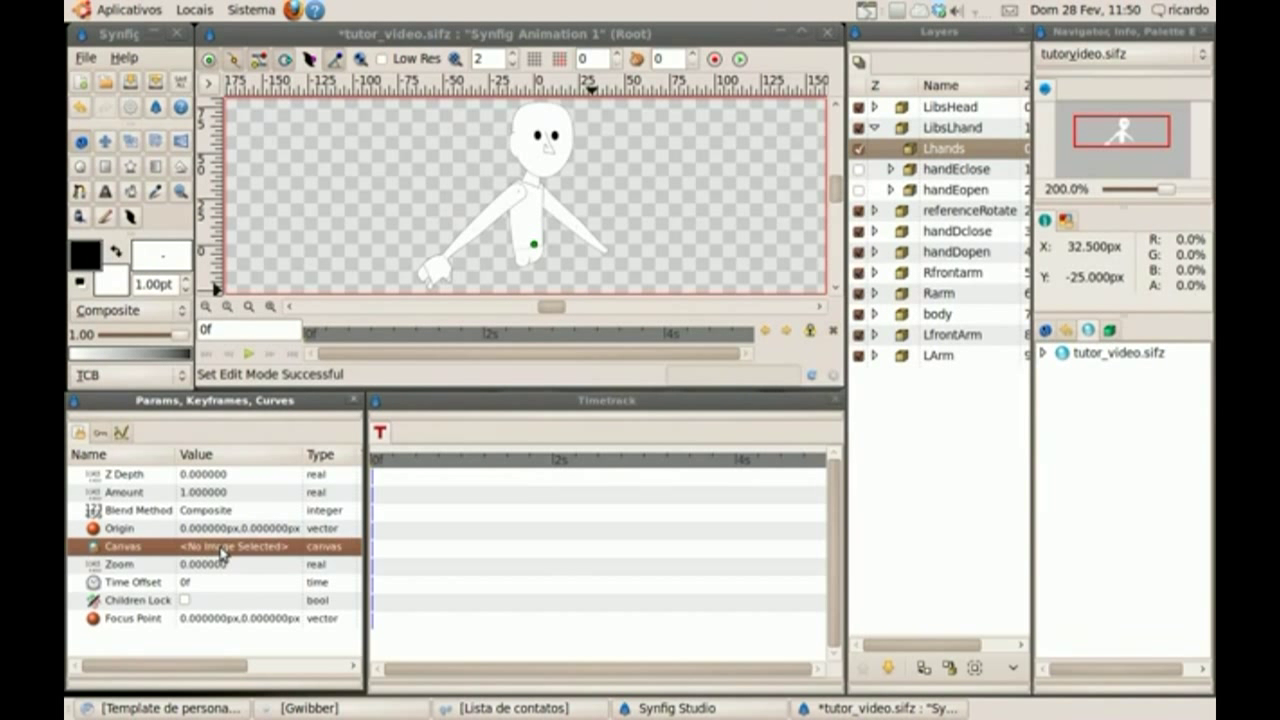
left_click(228, 546)
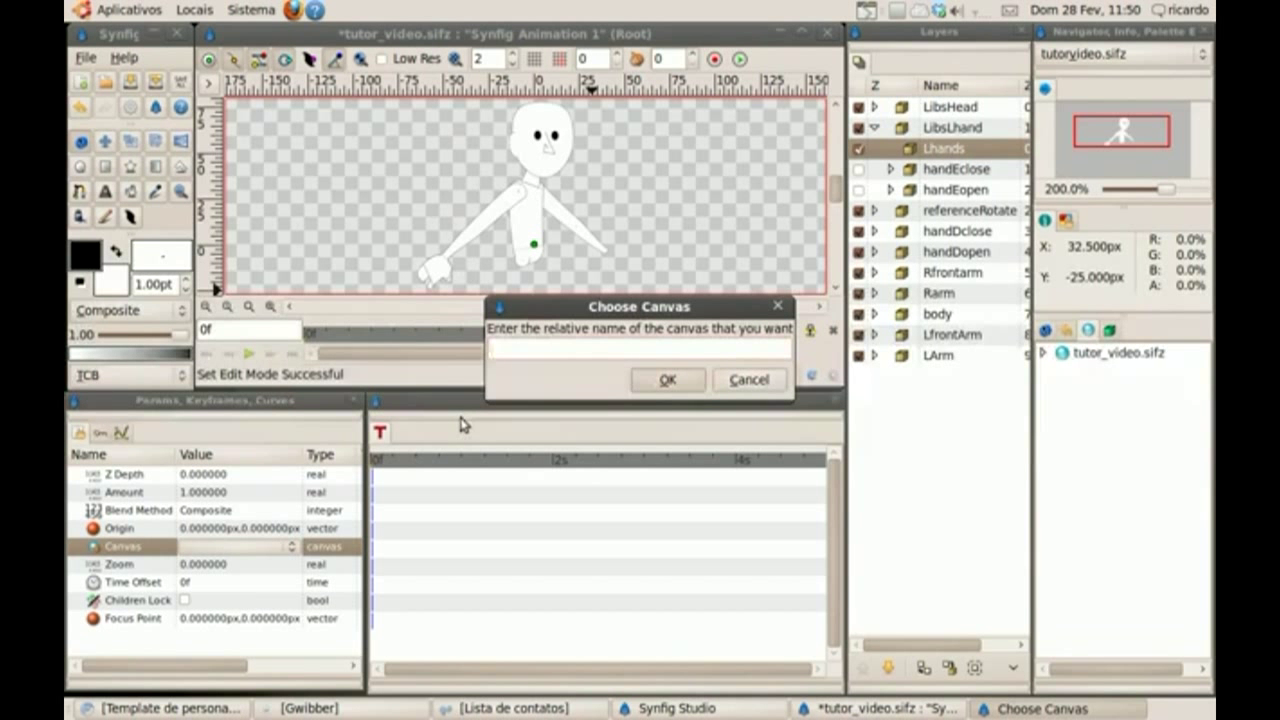
type("lh1")
key("Return")
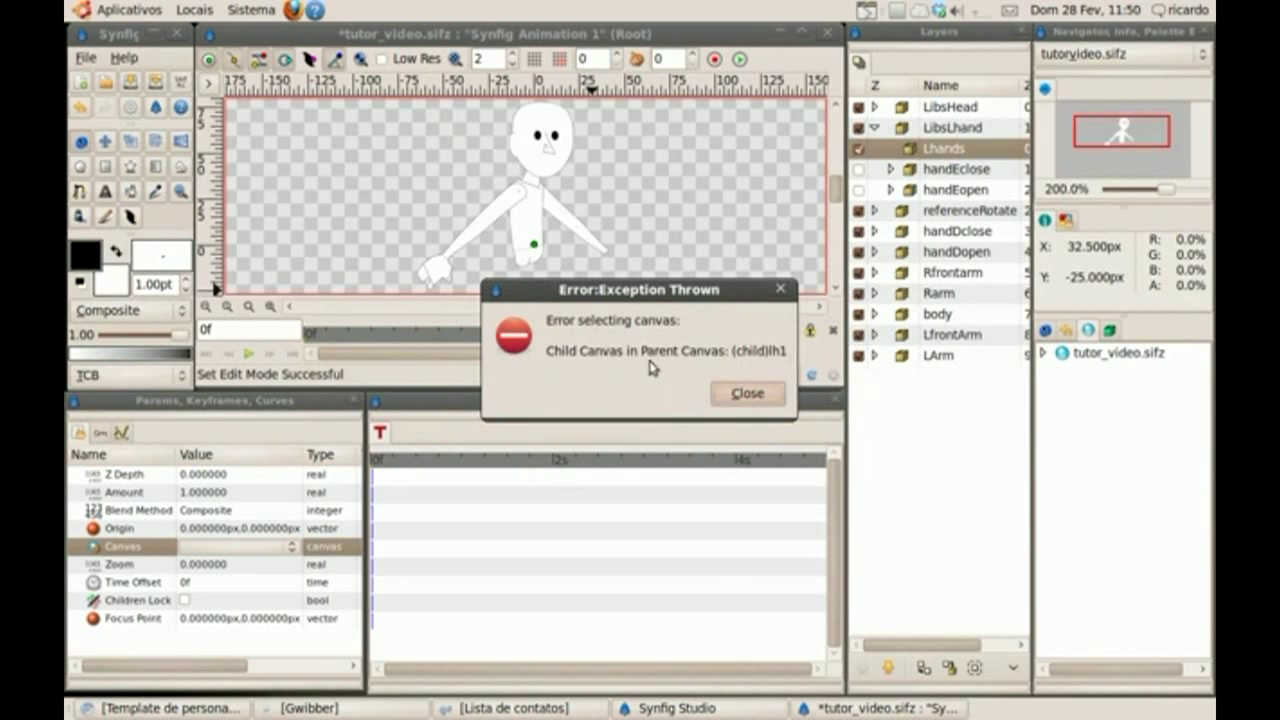
left_click(747, 394)
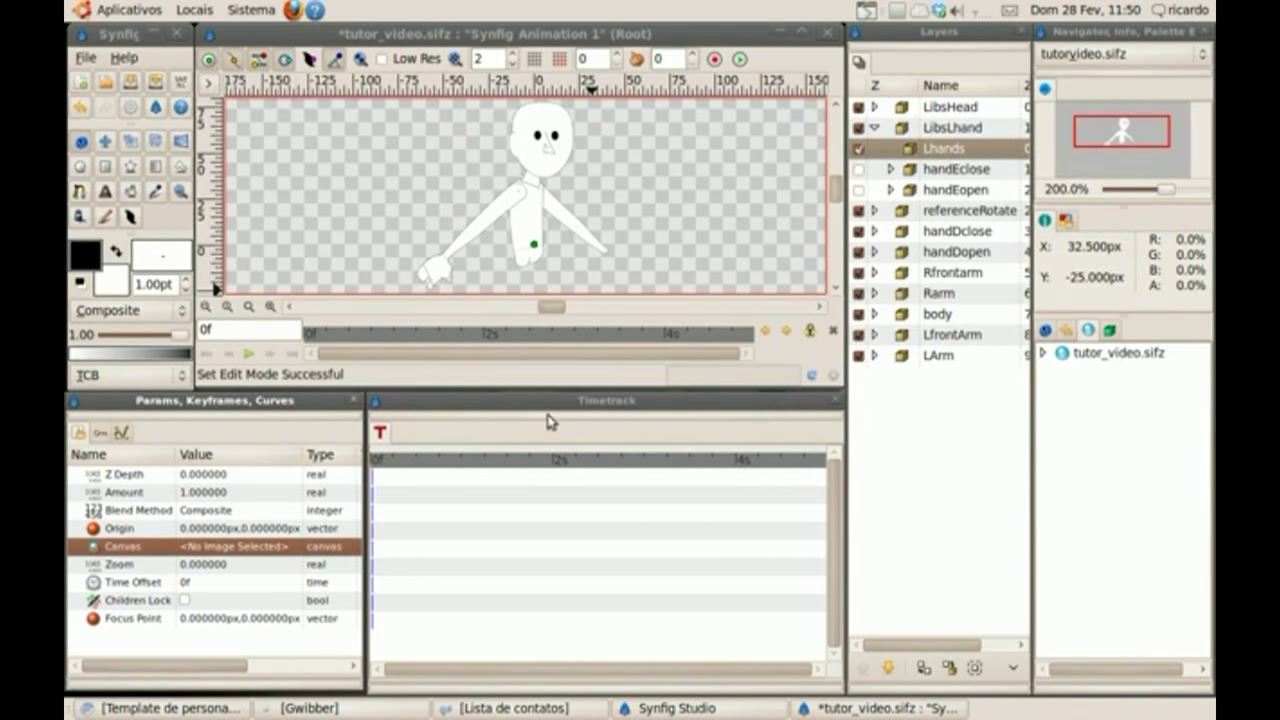
left_click(238, 550)
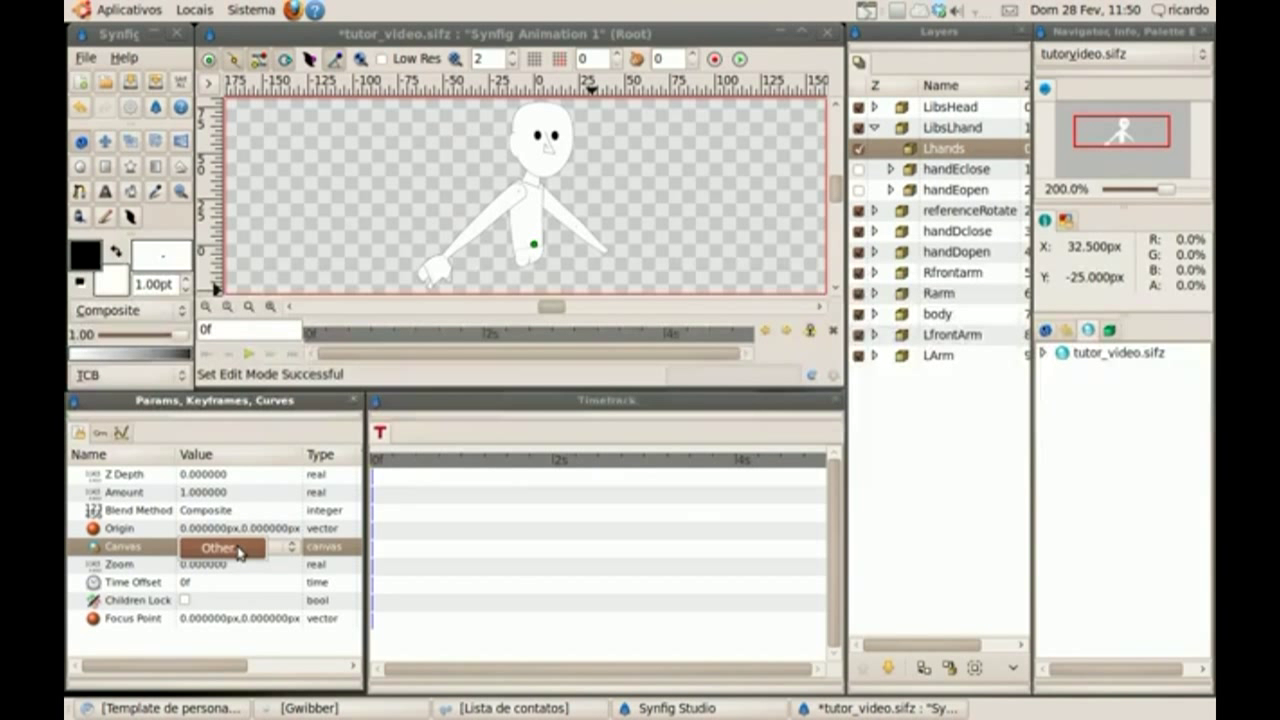
left_click(239, 552)
left_click(1046, 353)
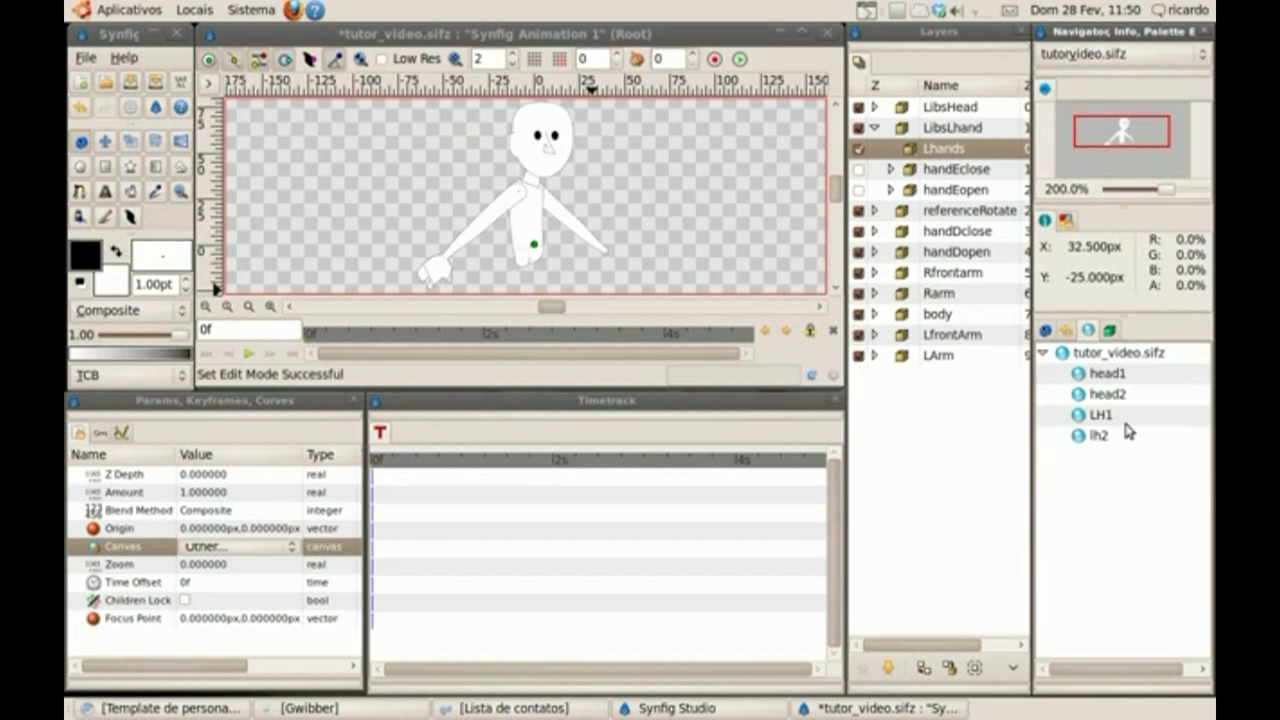
left_click(1105, 423)
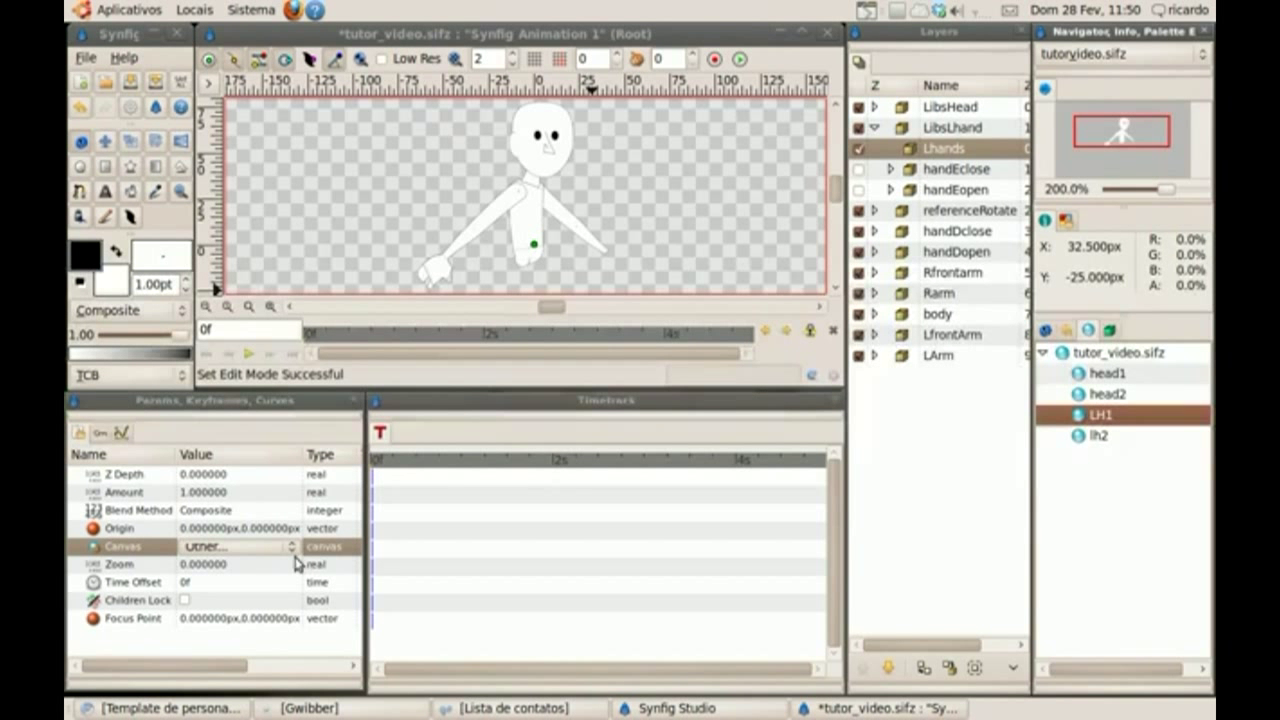
left_click(270, 548)
left_click(230, 548)
type("LH1")
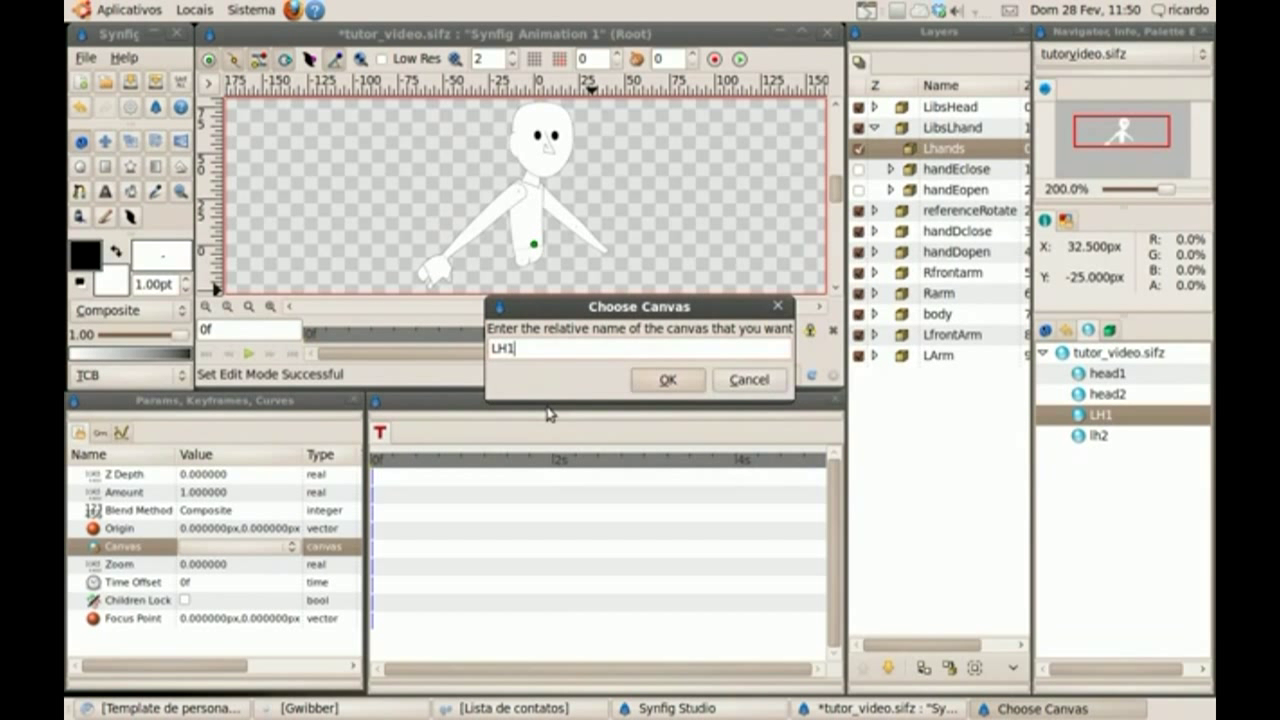
key("Return")
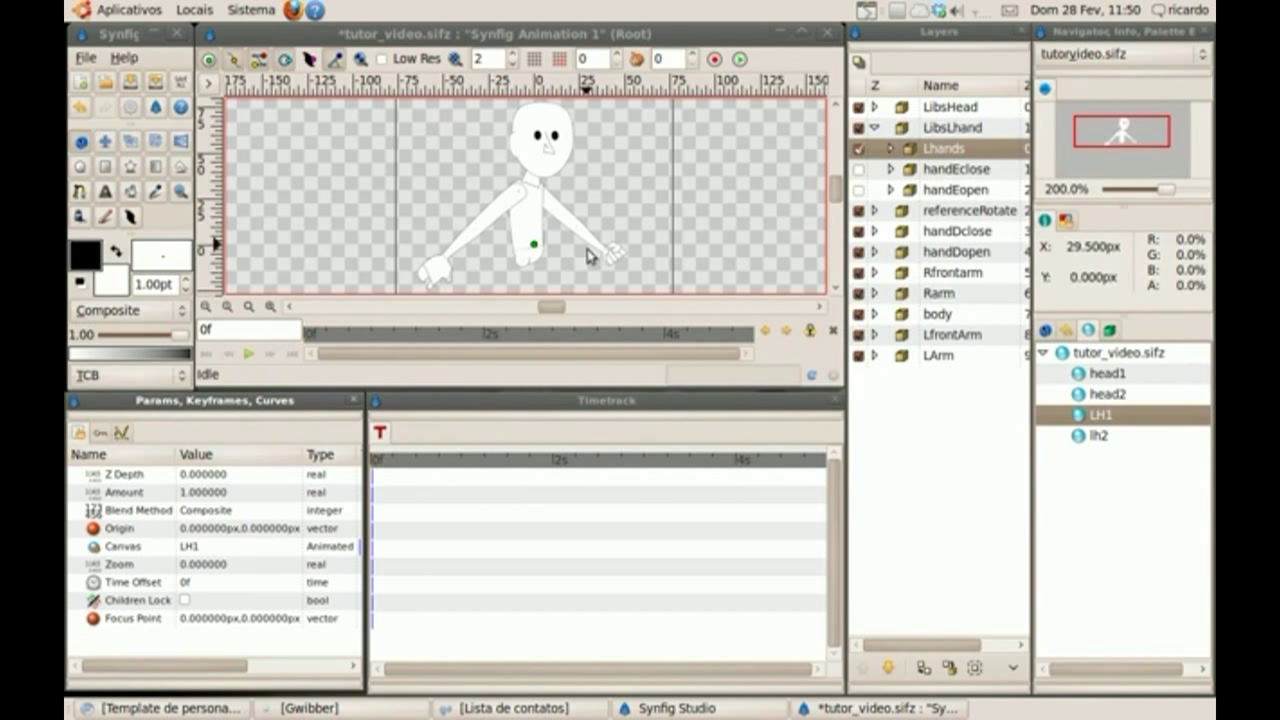
At frame 6 set the Lhands canvas to lh2, then return to frame 0
left_click(395, 468)
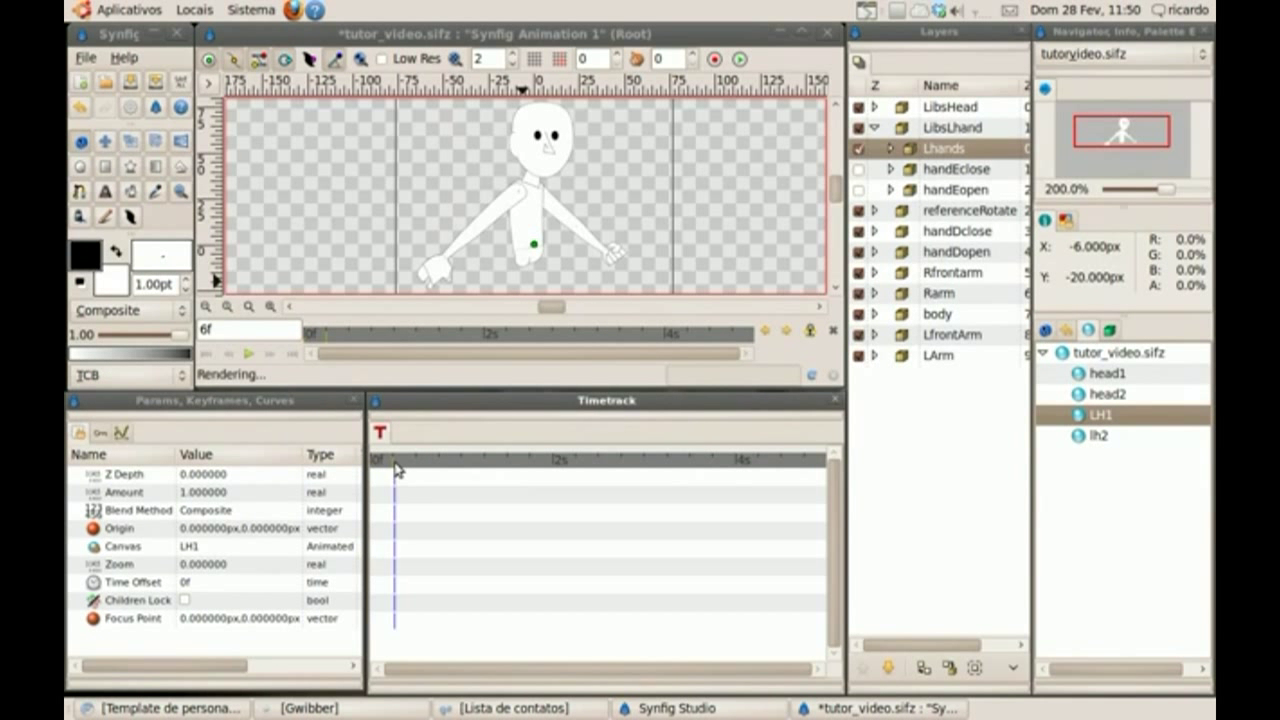
left_click(205, 550)
left_click(205, 552)
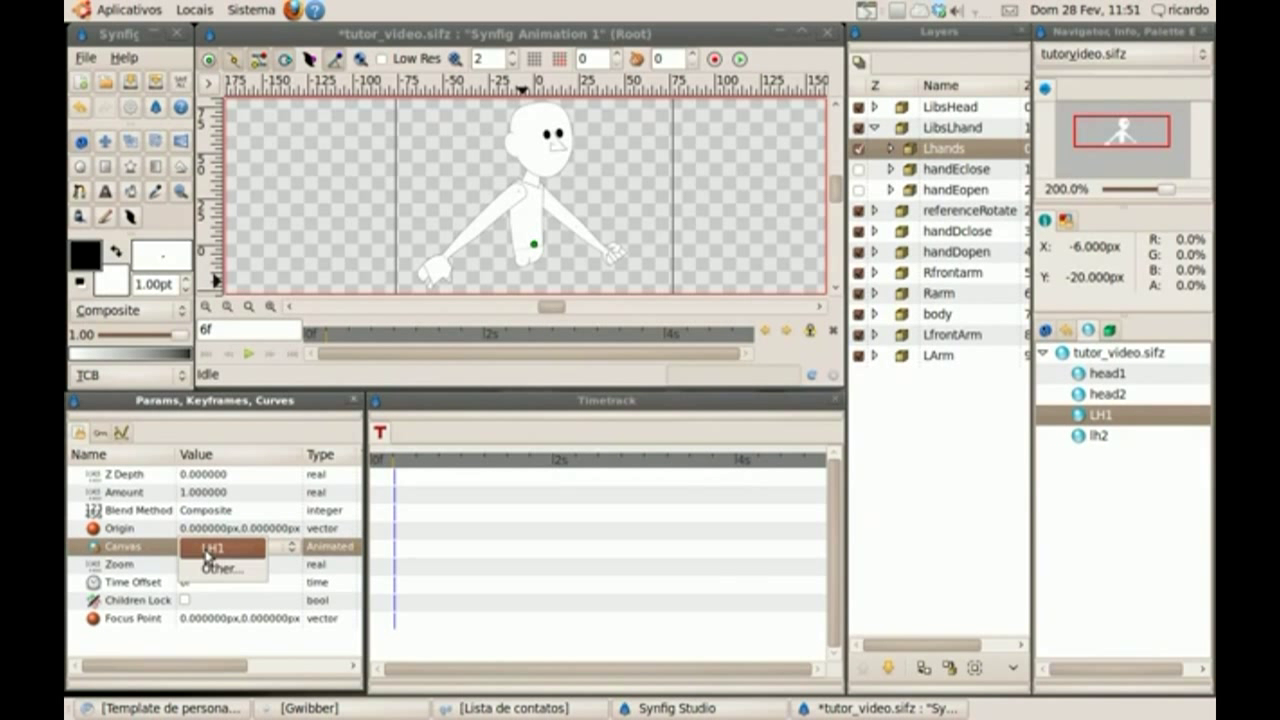
left_click(215, 567)
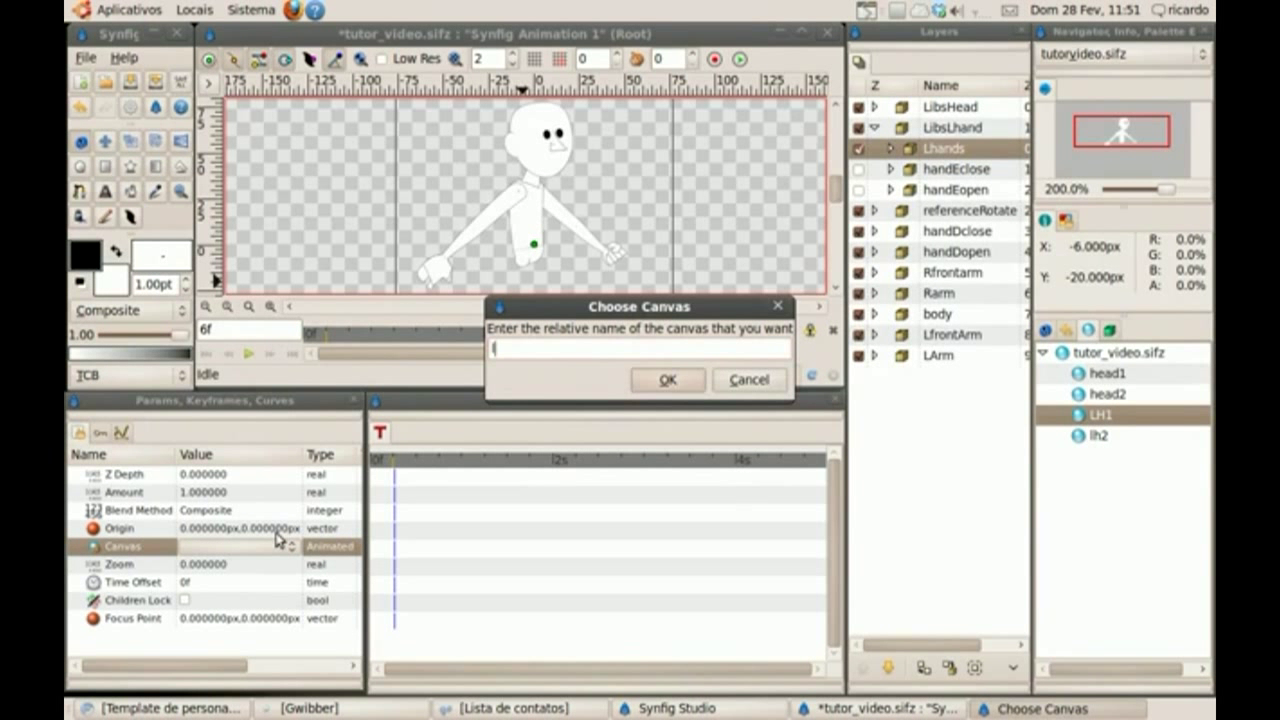
type("lh2")
key("Return")
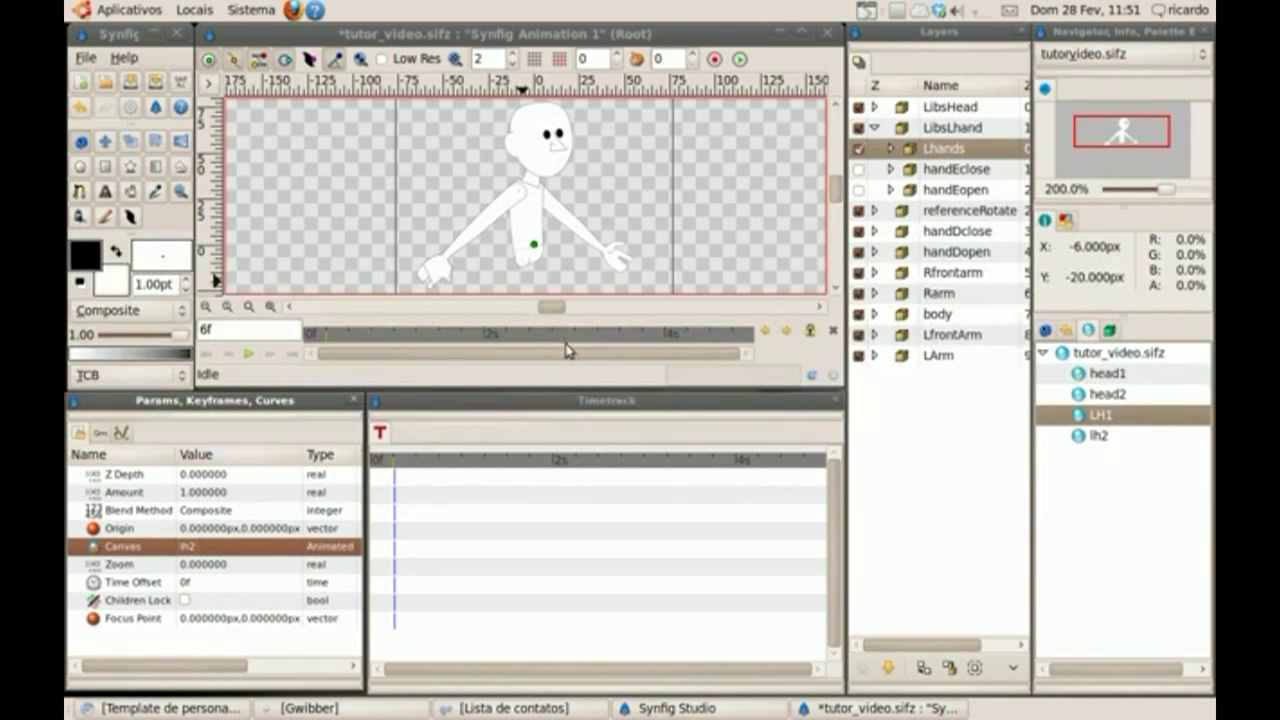
left_click_drag(404, 476, 356, 472)
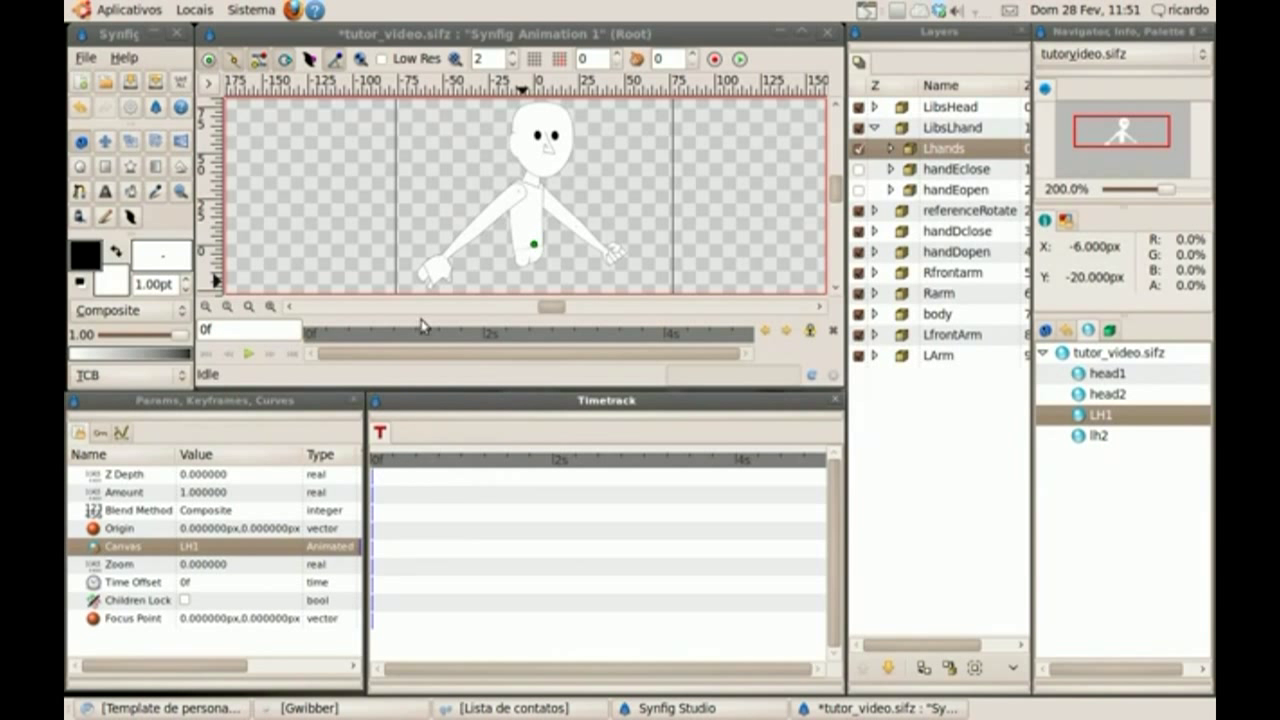
left_click(181, 191)
Zoom in on the right hand, scrub through the hand swap, and collapse LibsLhand
left_click_drag(583, 214, 636, 279)
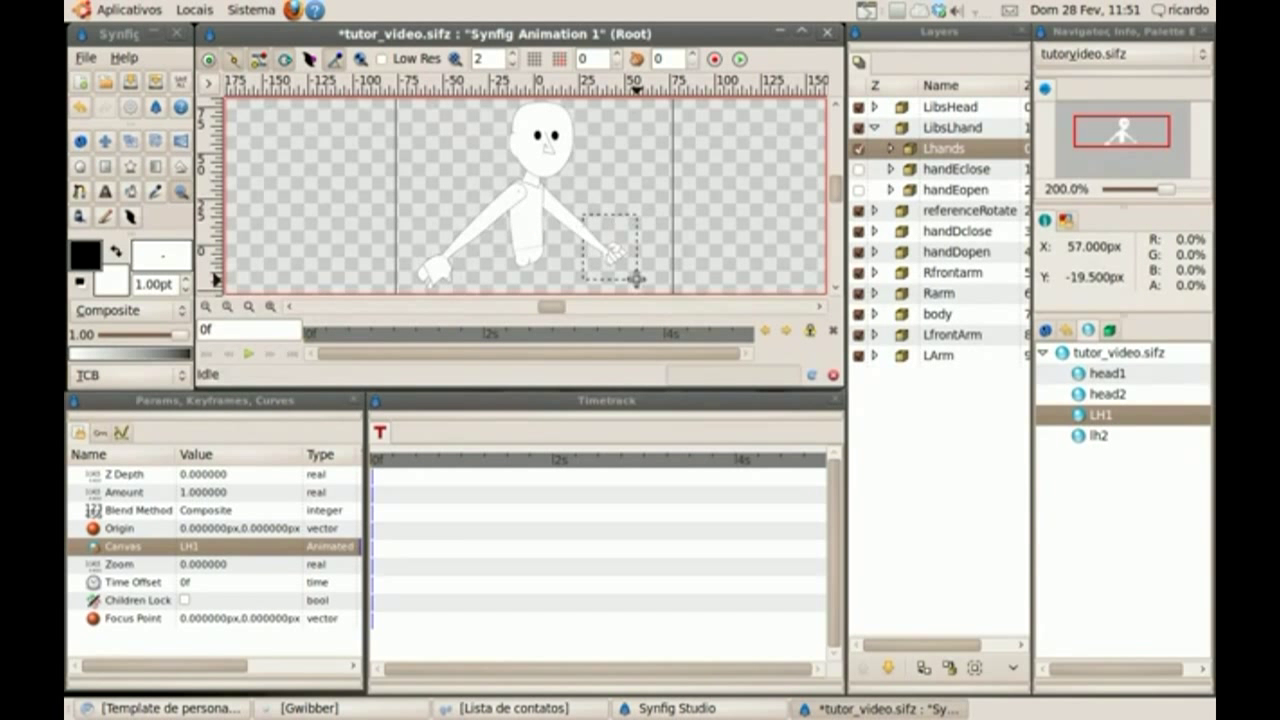
left_click(80, 143)
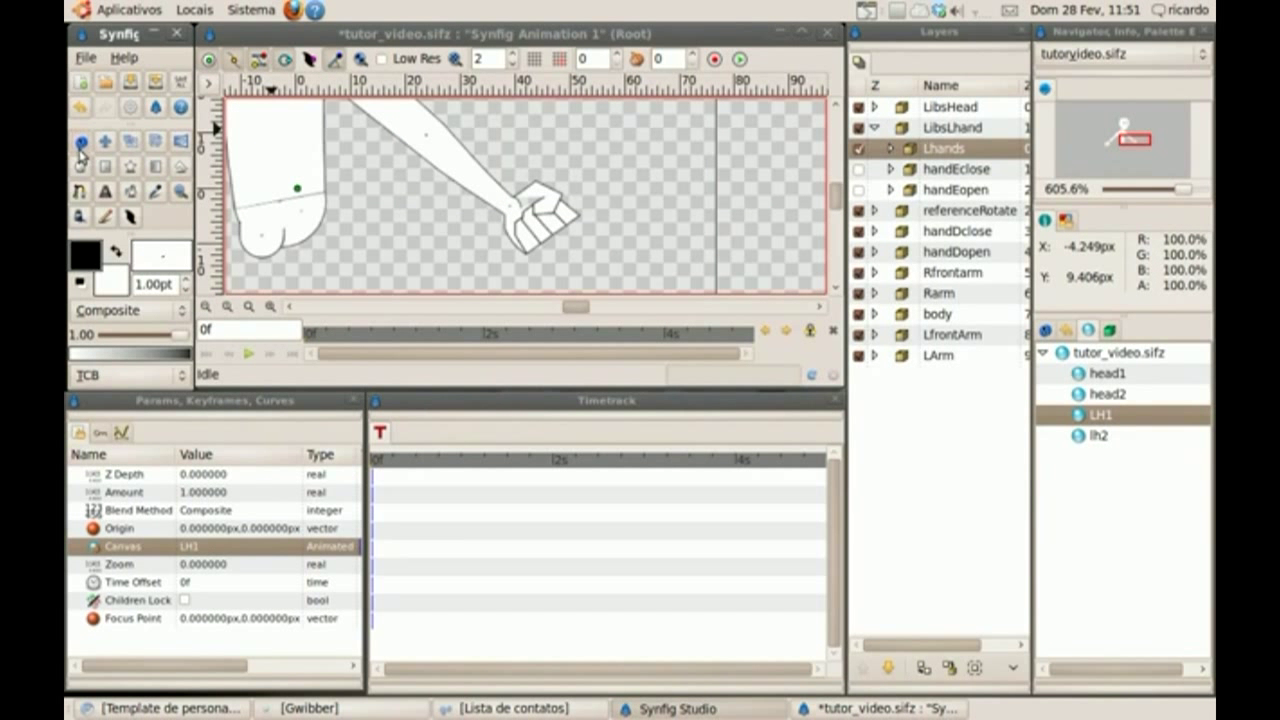
mouse_move(382, 459)
left_mouse_down()
mouse_move(414, 460)
mouse_move(359, 470)
left_mouse_up()
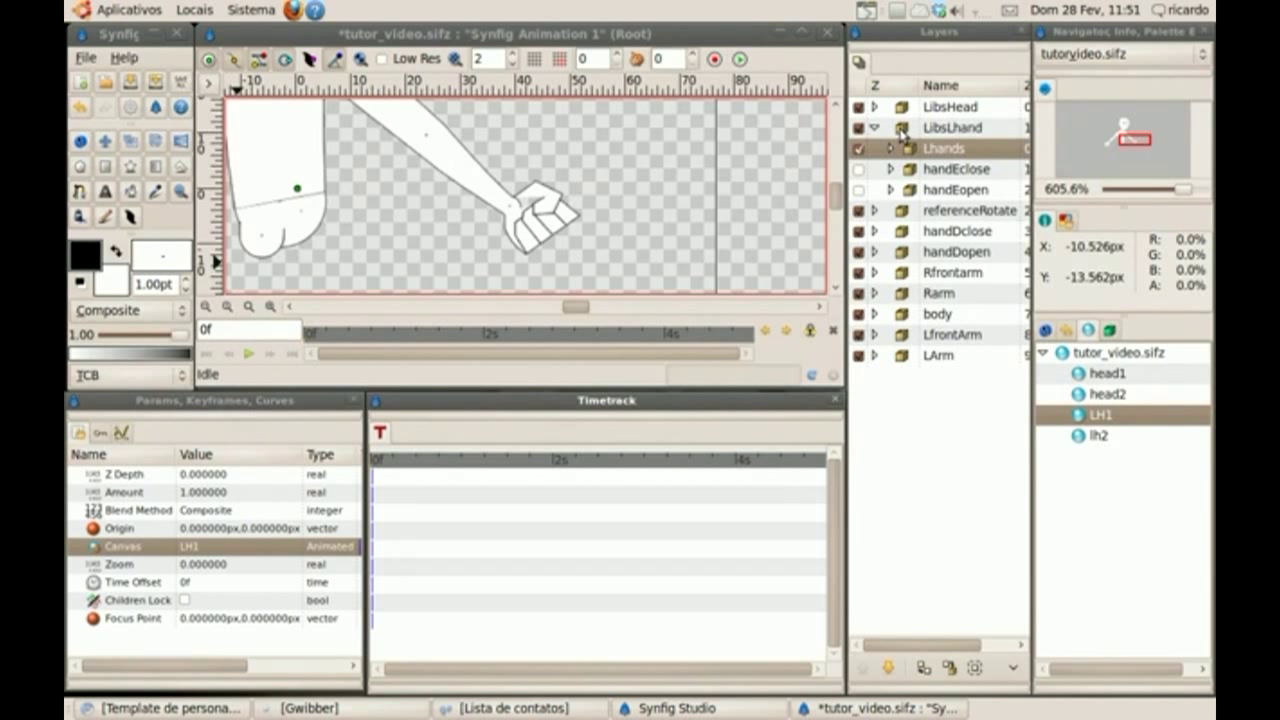
left_click(903, 130)
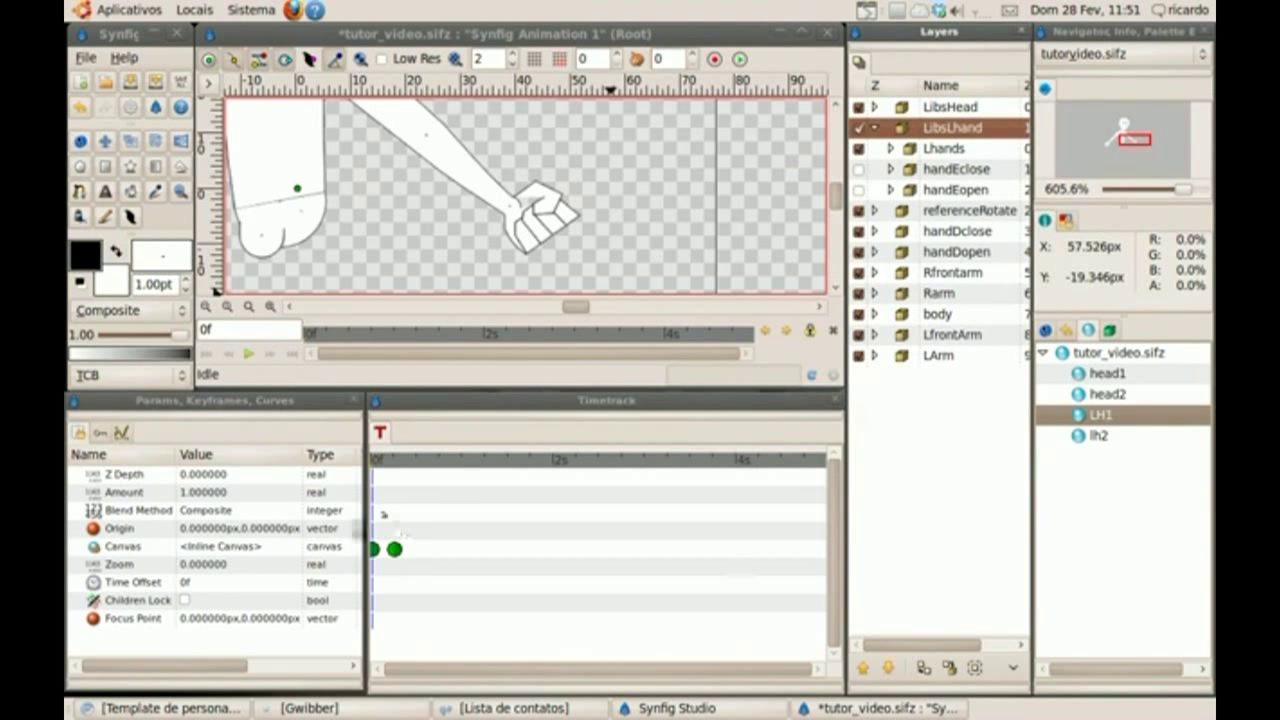
mouse_move(385, 462)
left_mouse_down()
mouse_move(399, 462)
mouse_move(373, 462)
left_mouse_up()
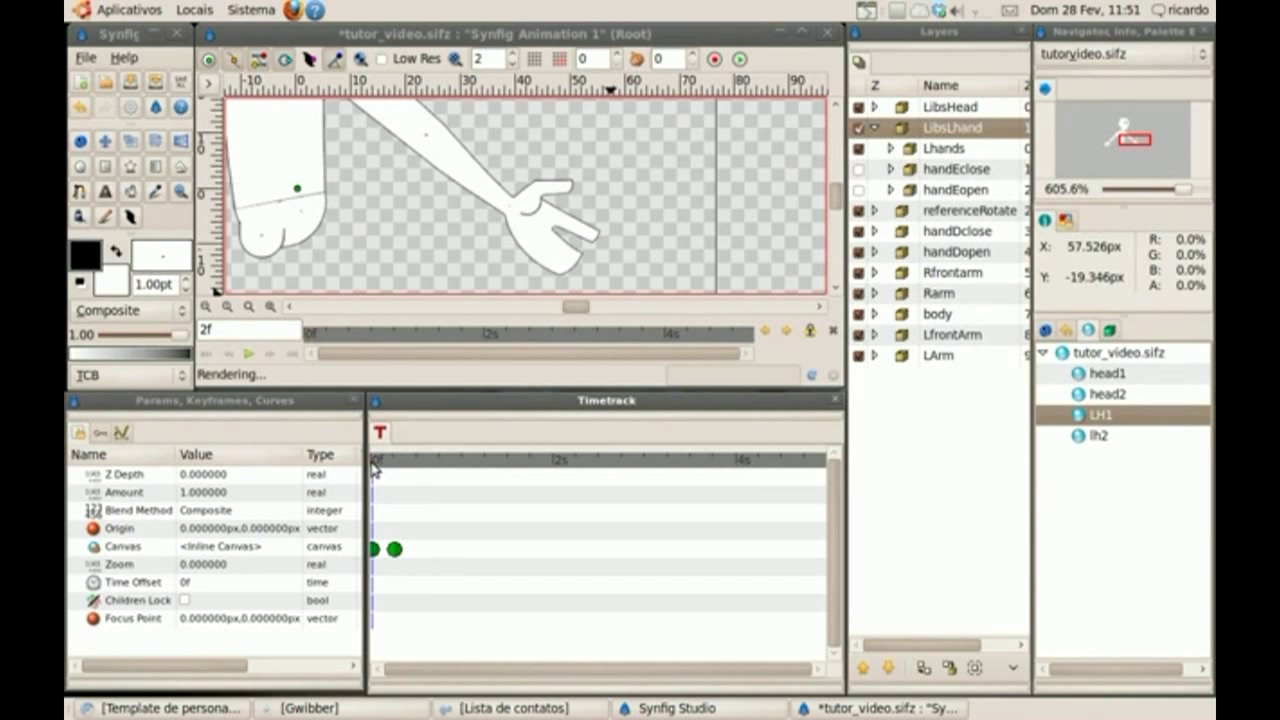
left_click(876, 128)
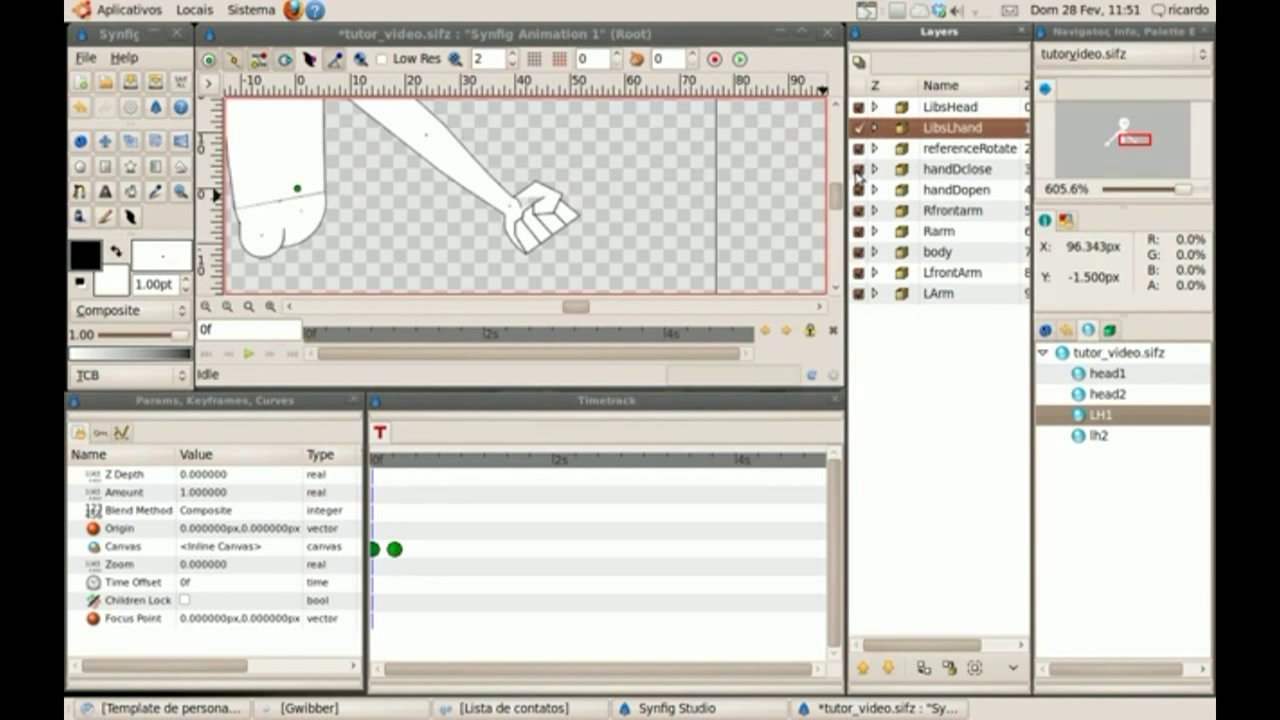
Encapsulate the layers from referenceRotate through LArm into a group renamed bodys
left_click(907, 150)
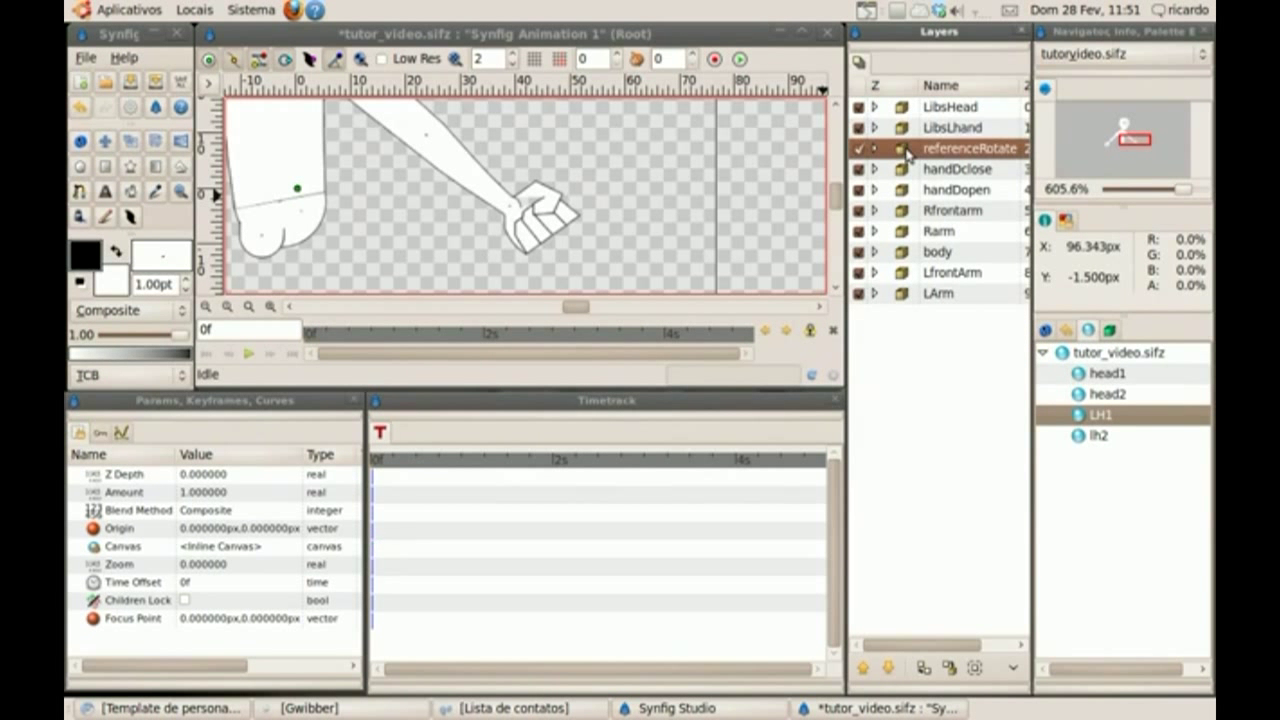
left_click(903, 294, "shift")
right_click(901, 297)
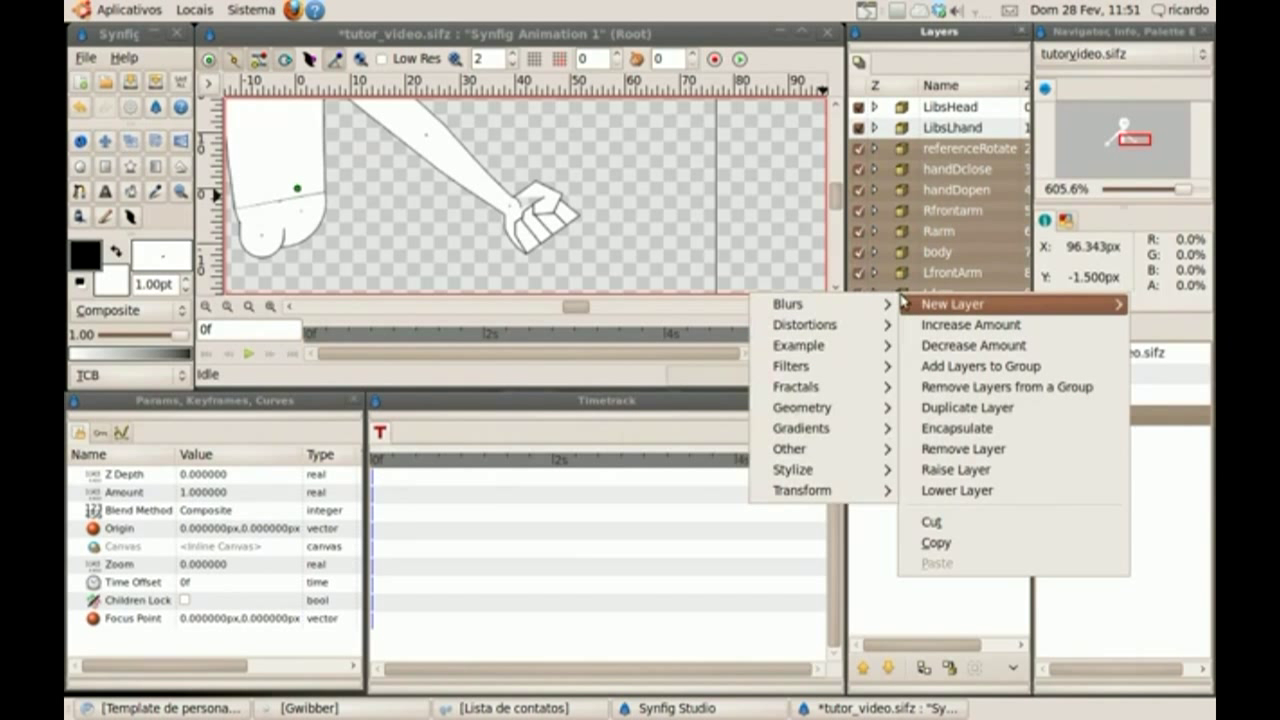
left_click(962, 428)
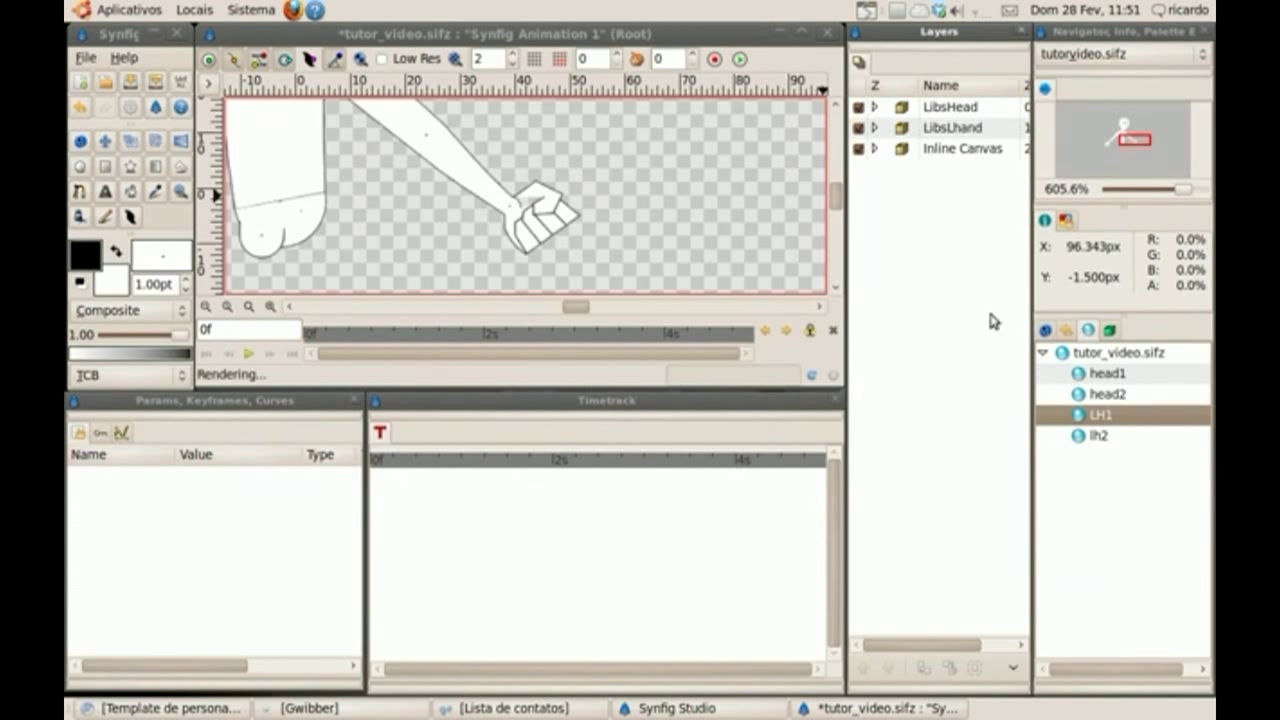
left_click(950, 148)
left_click(950, 150)
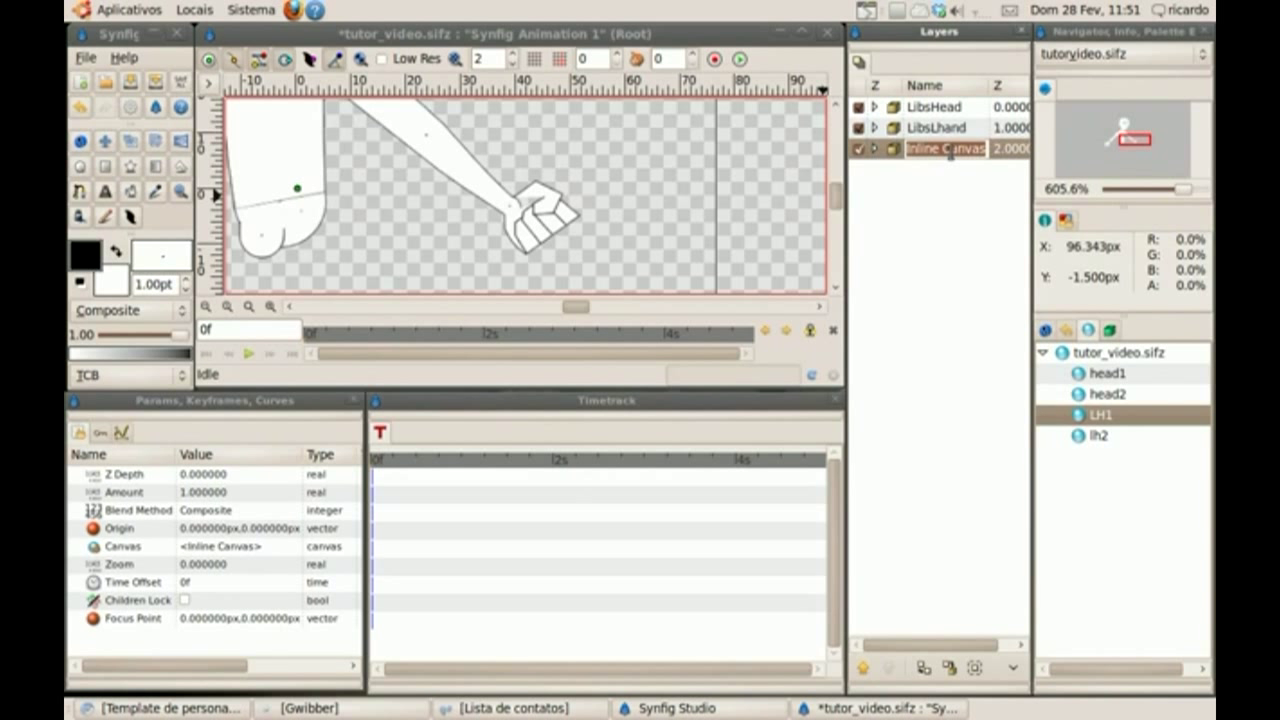
type("bodys")
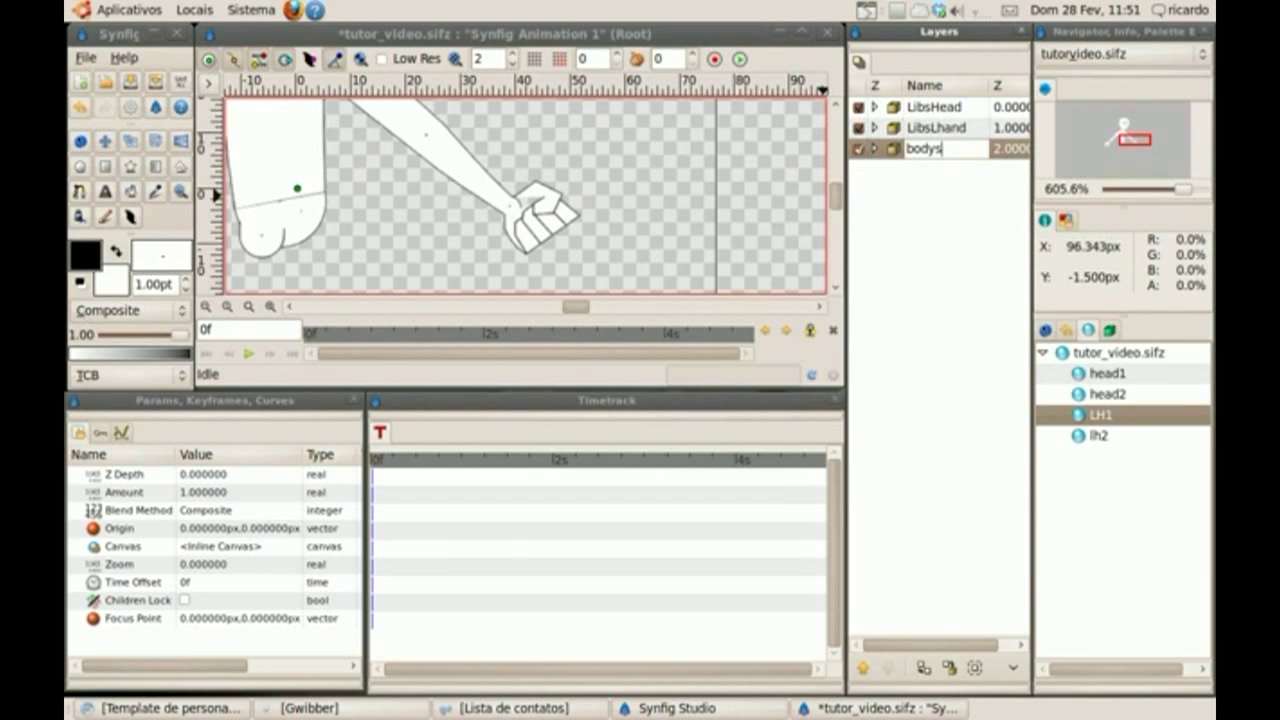
key("Return")
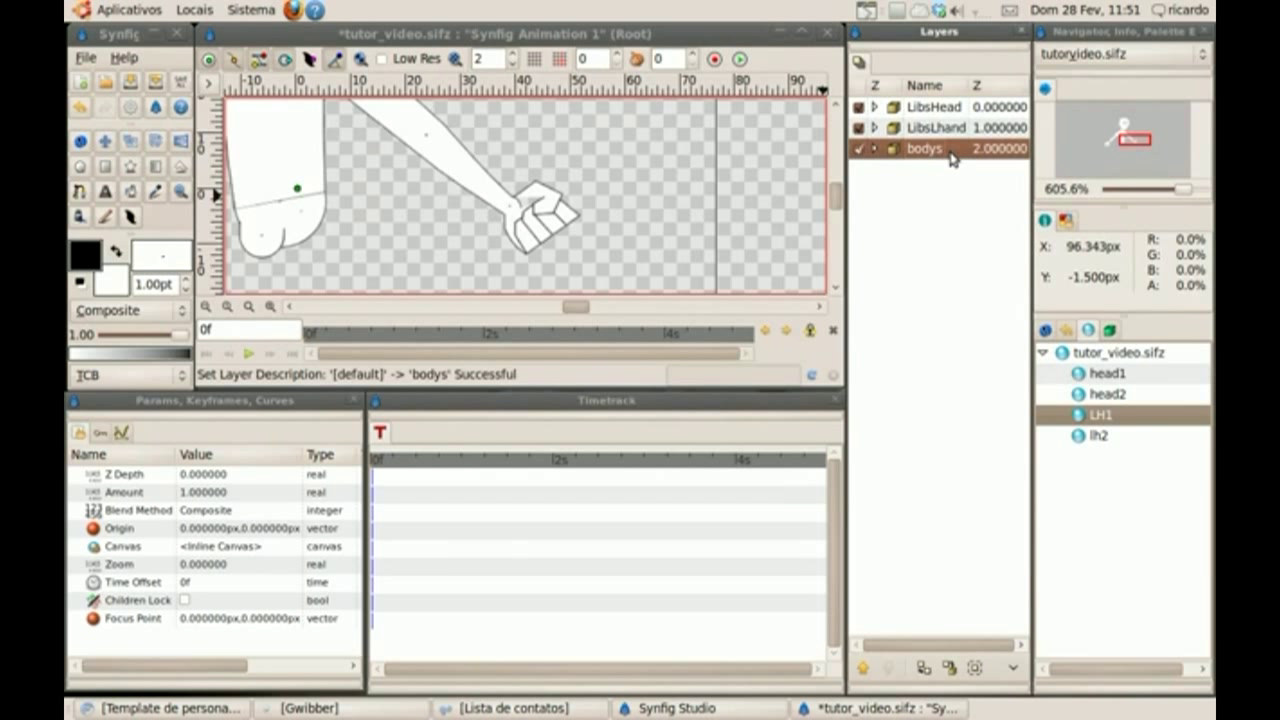
left_click(930, 108)
Set the Lhands layer's canvas at frame 11 back to LH1 so the hand closes
left_click(926, 127)
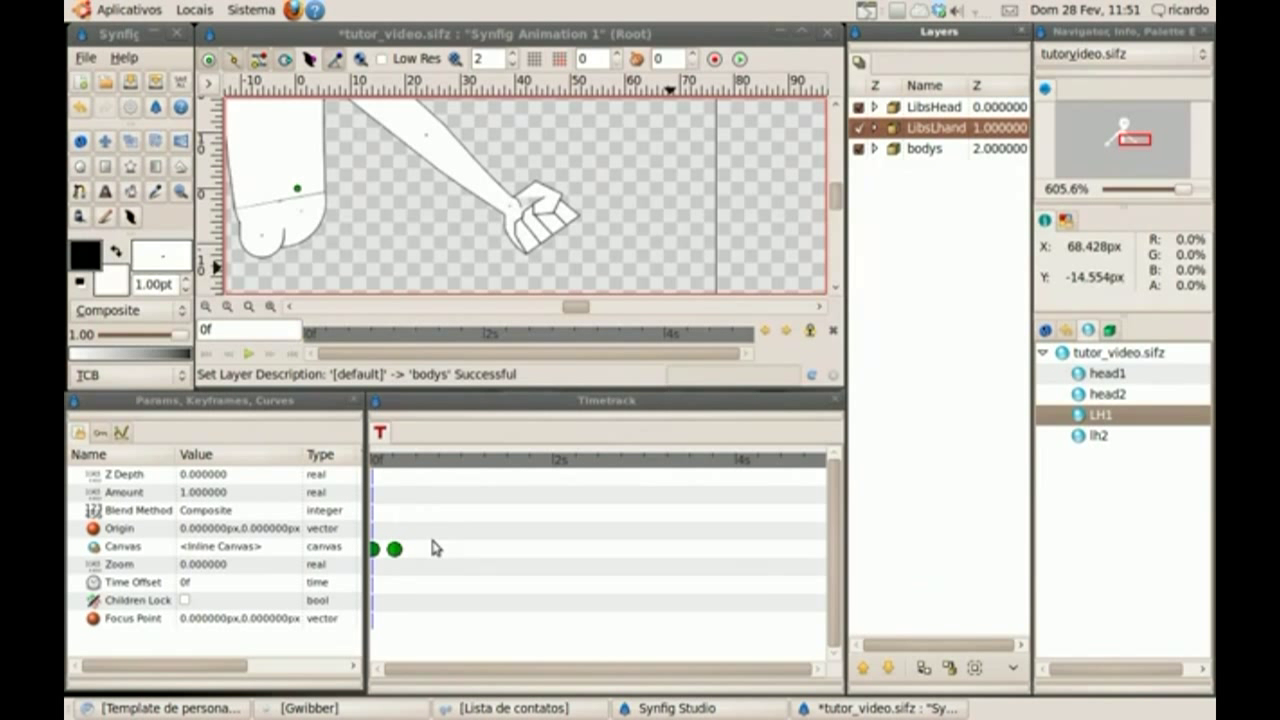
left_click(414, 463)
left_click(874, 127)
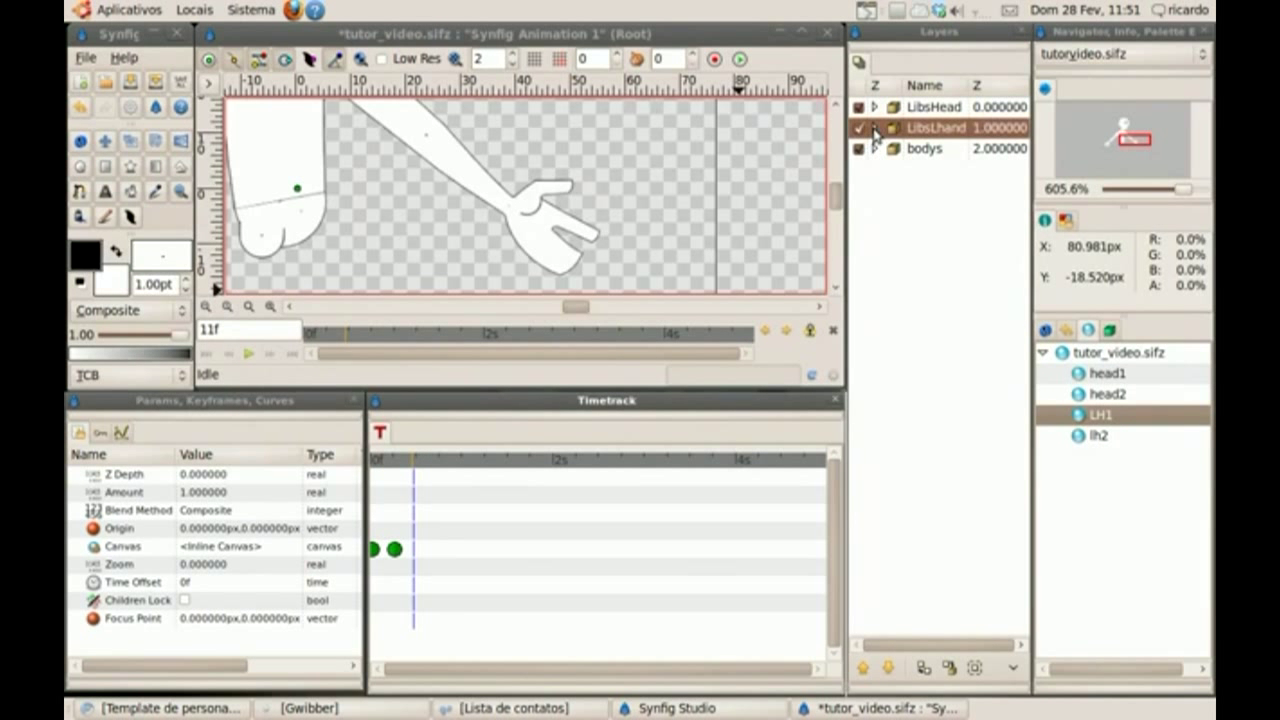
left_click(908, 148)
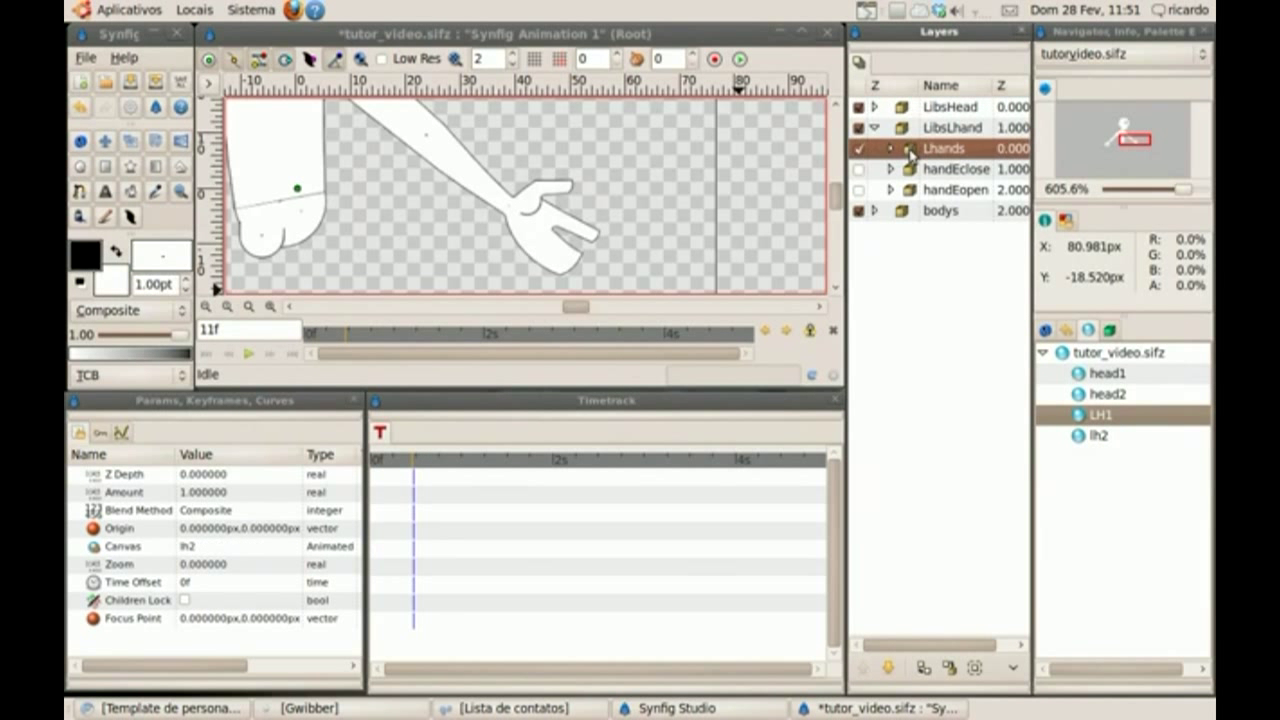
left_click(232, 550)
left_click(229, 567)
type("LH1")
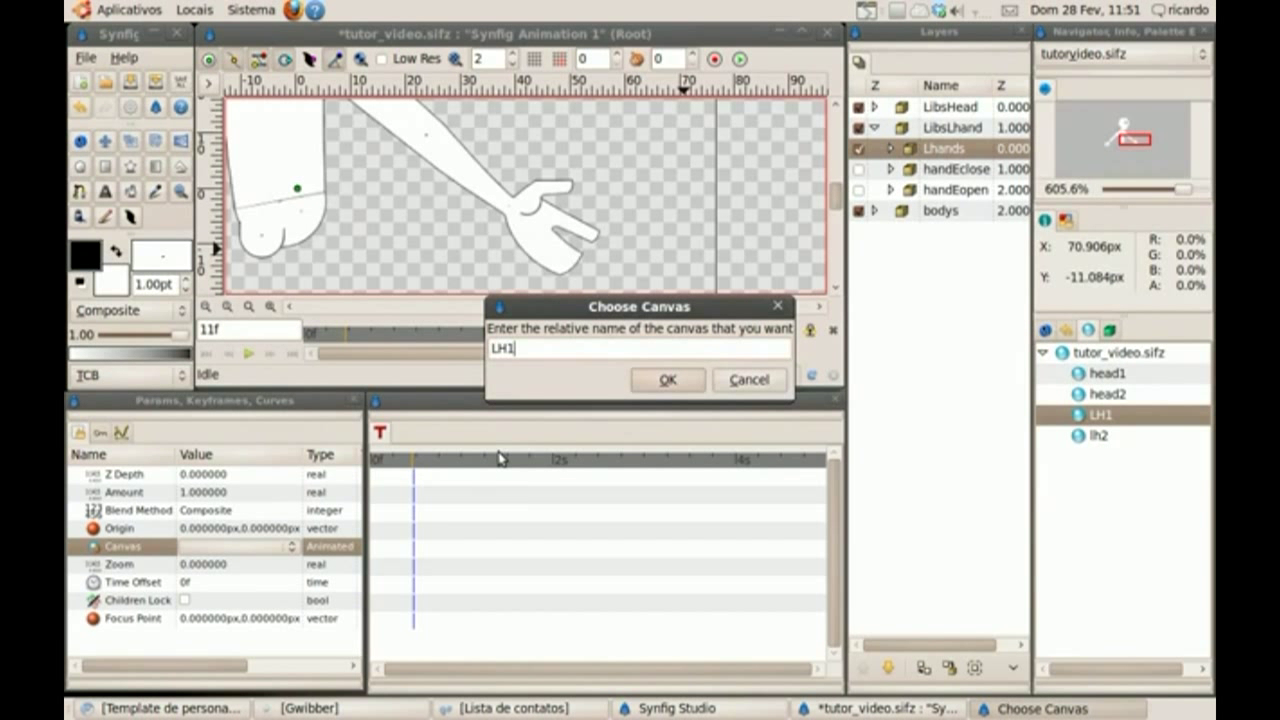
key("Return")
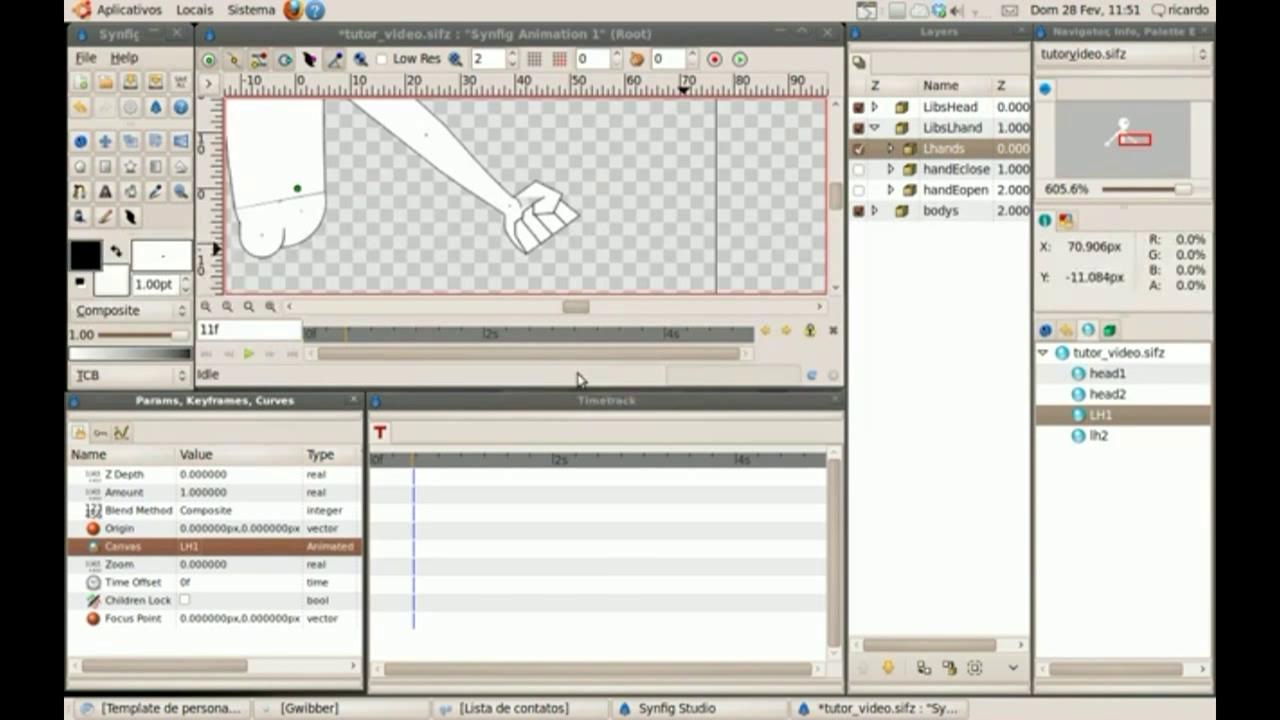
Scrub the LibsLhand animation from frame 6 back to frame 0 to preview the fist
left_click(914, 130)
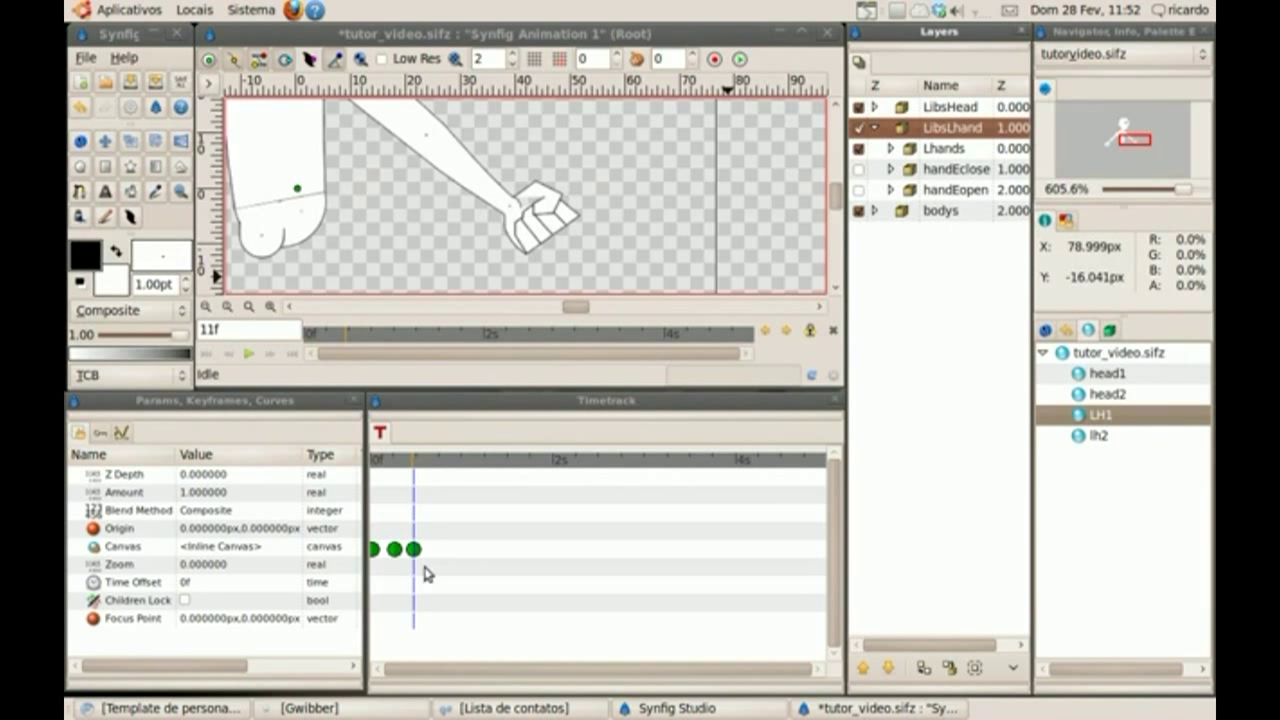
left_click(396, 462)
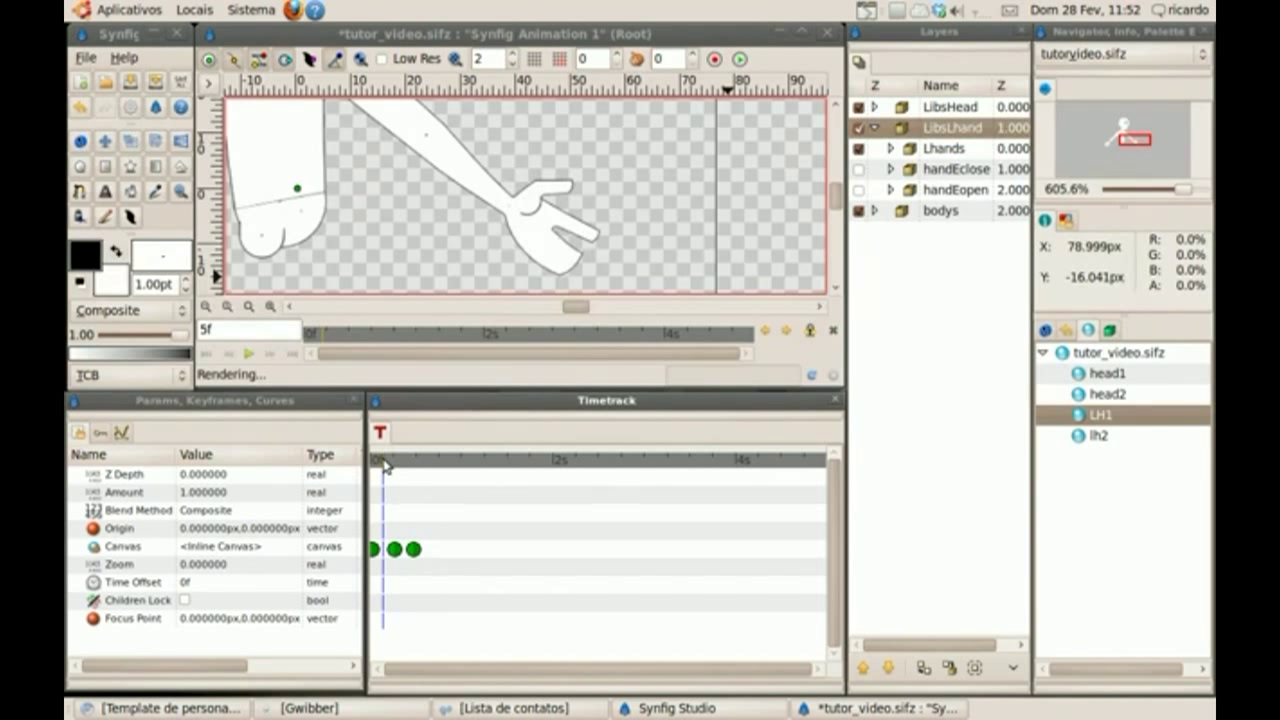
left_click_drag(395, 463, 360, 465)
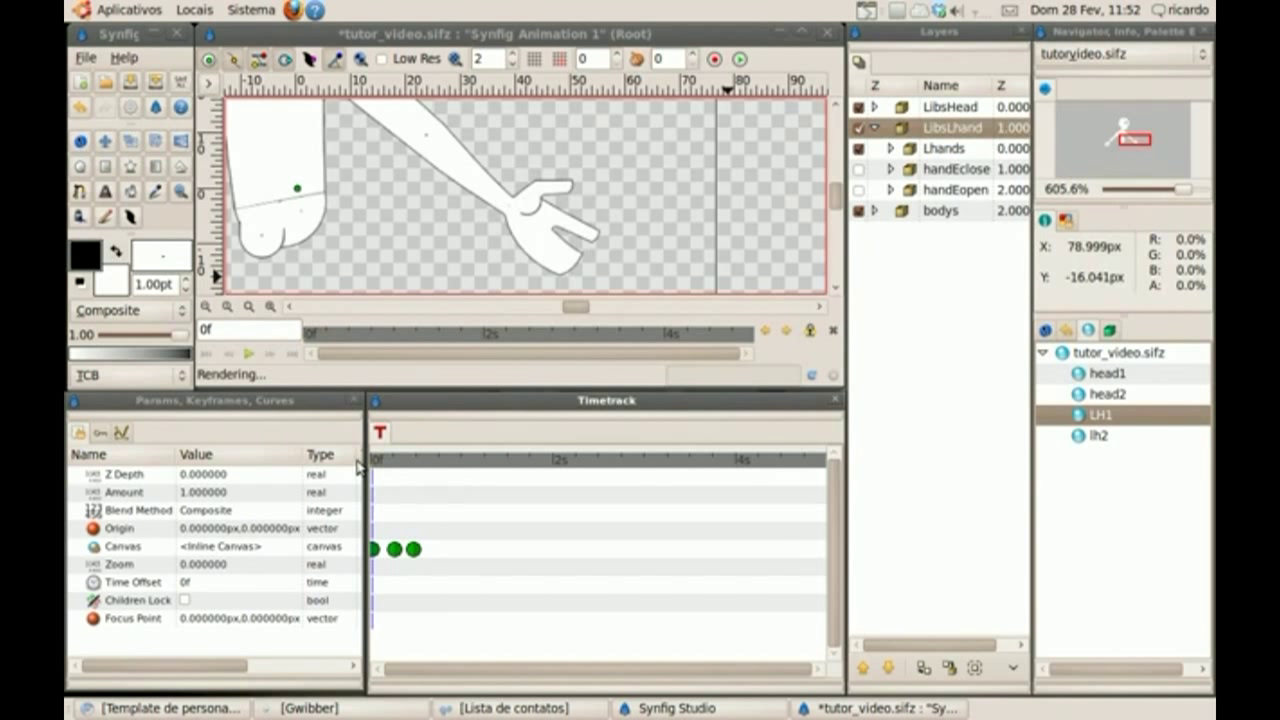
Move the time cursor to frame 12 of the hand animation
left_click(418, 461)
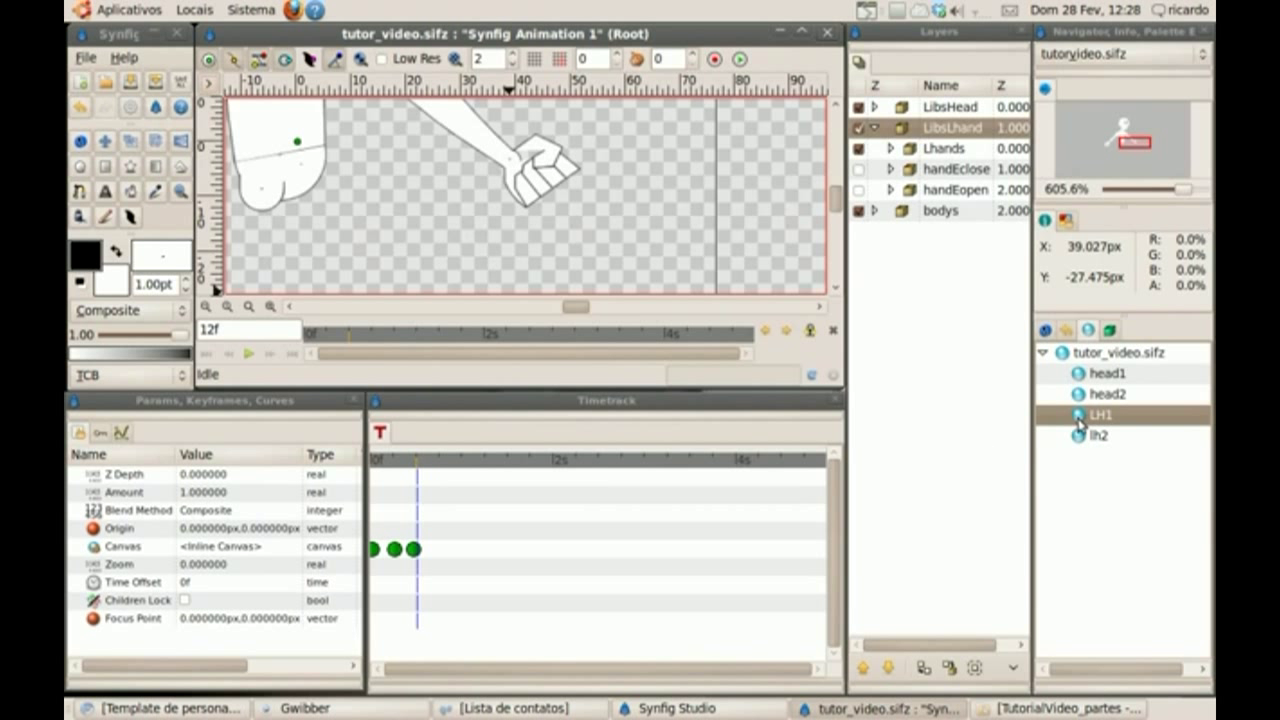
left_click(1080, 423)
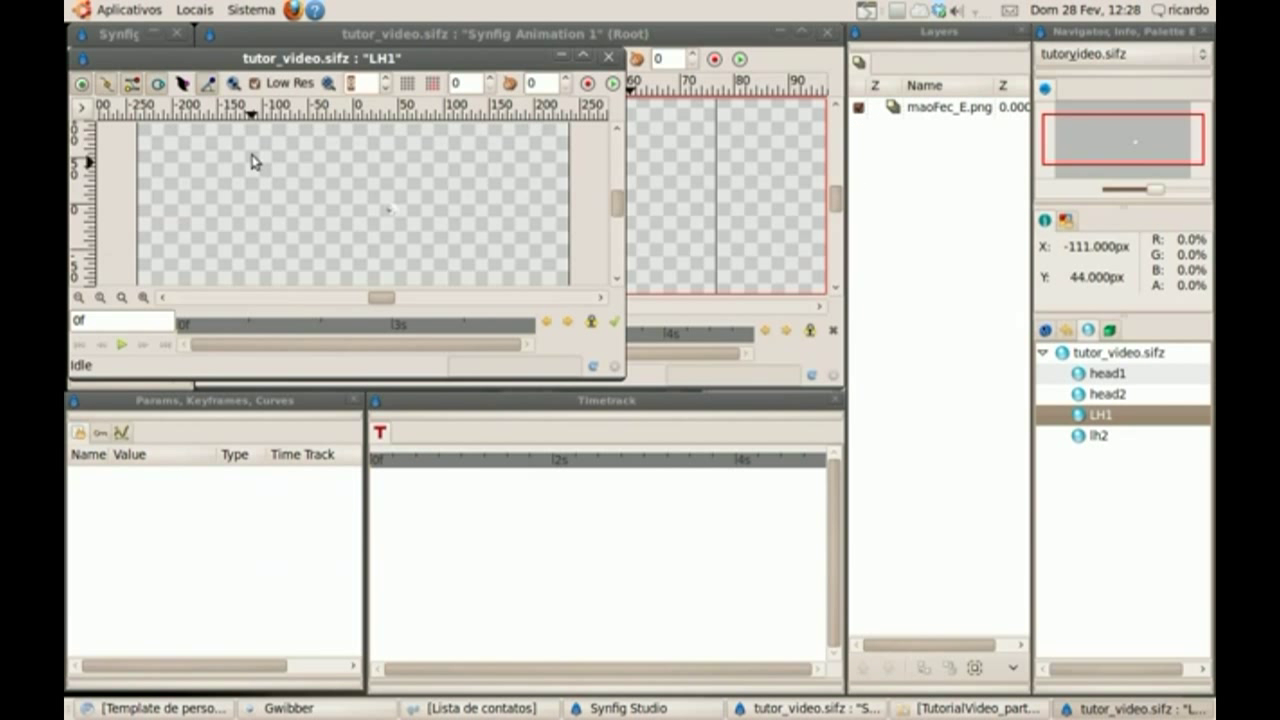
left_click_drag(240, 57, 440, 48)
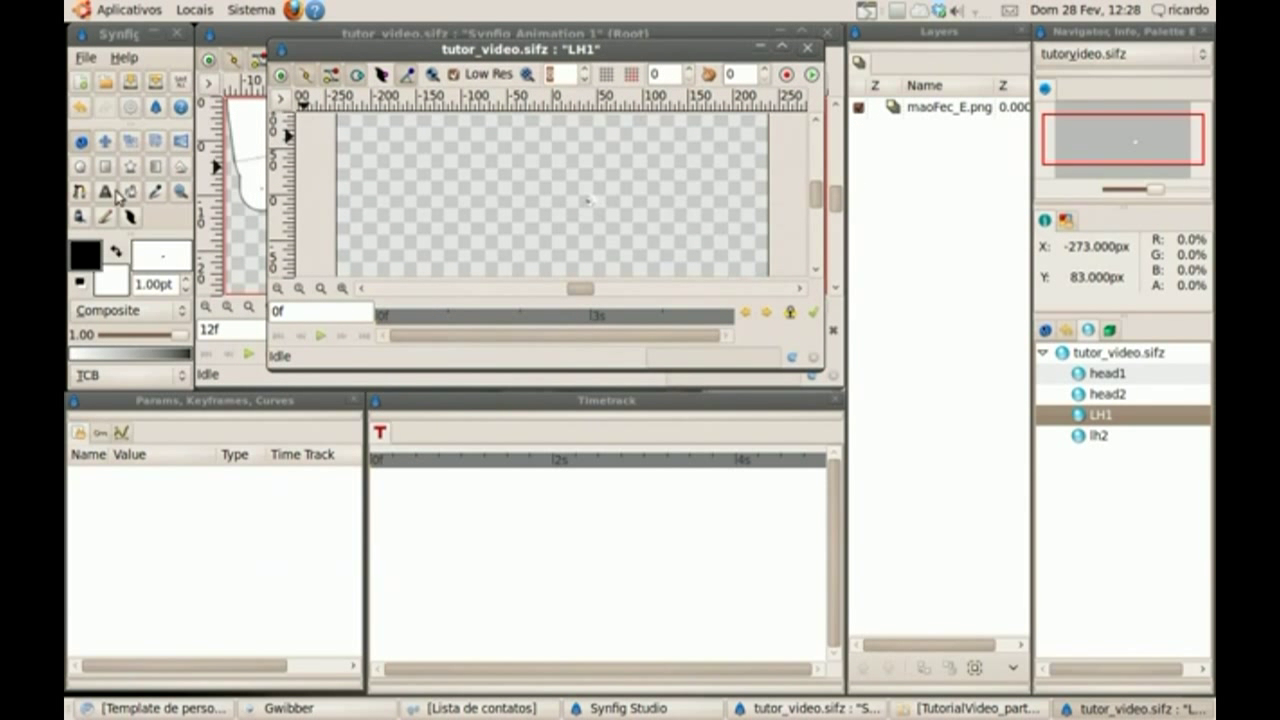
left_click(181, 191)
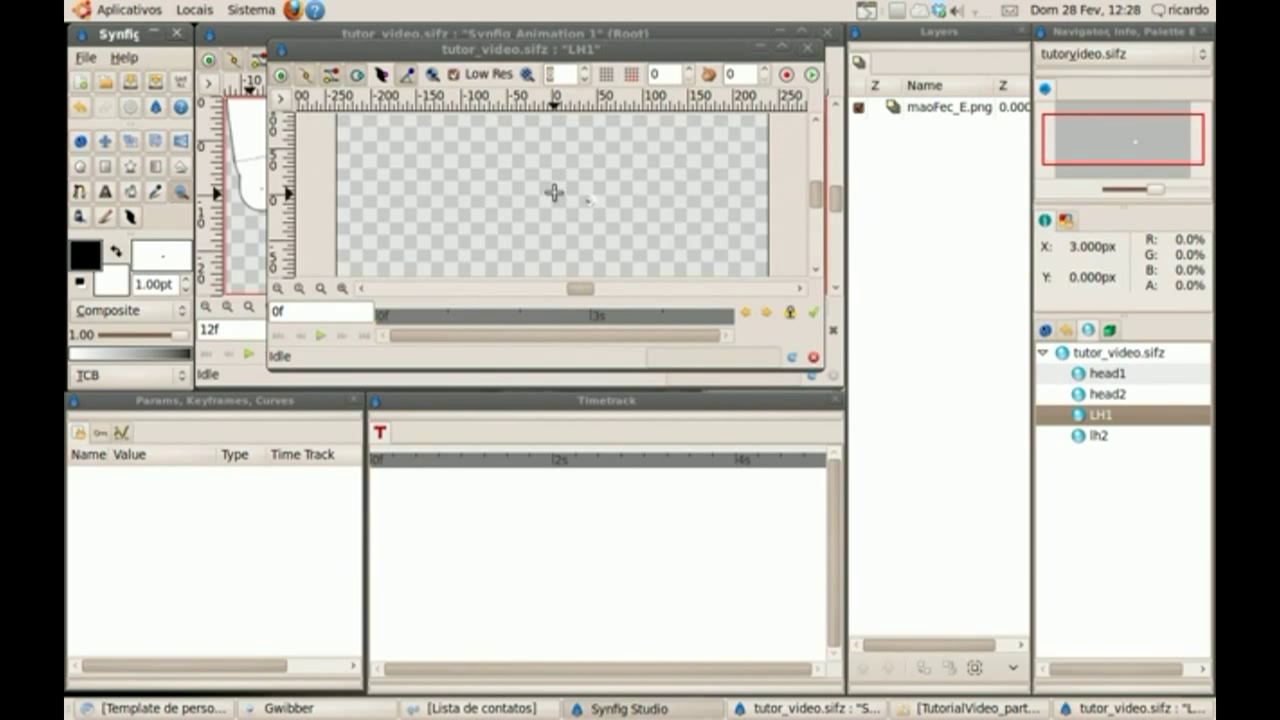
left_click_drag(578, 192, 608, 229)
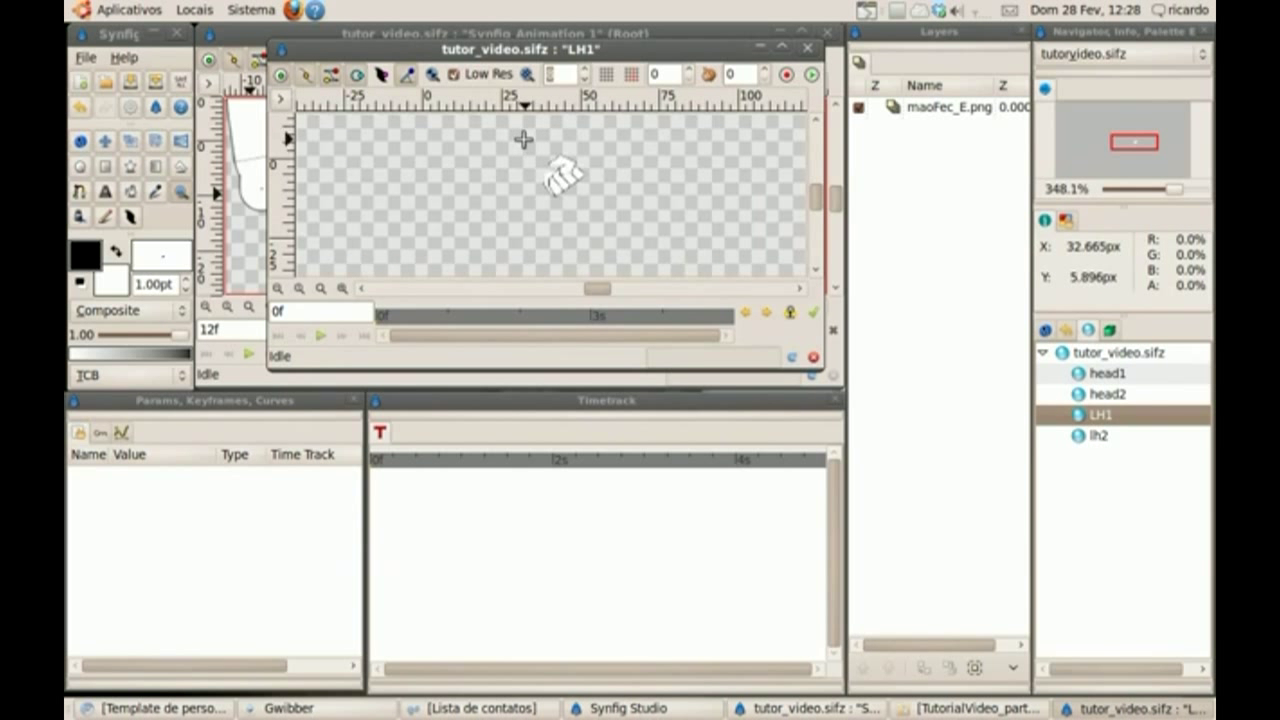
left_click_drag(523, 122, 597, 204)
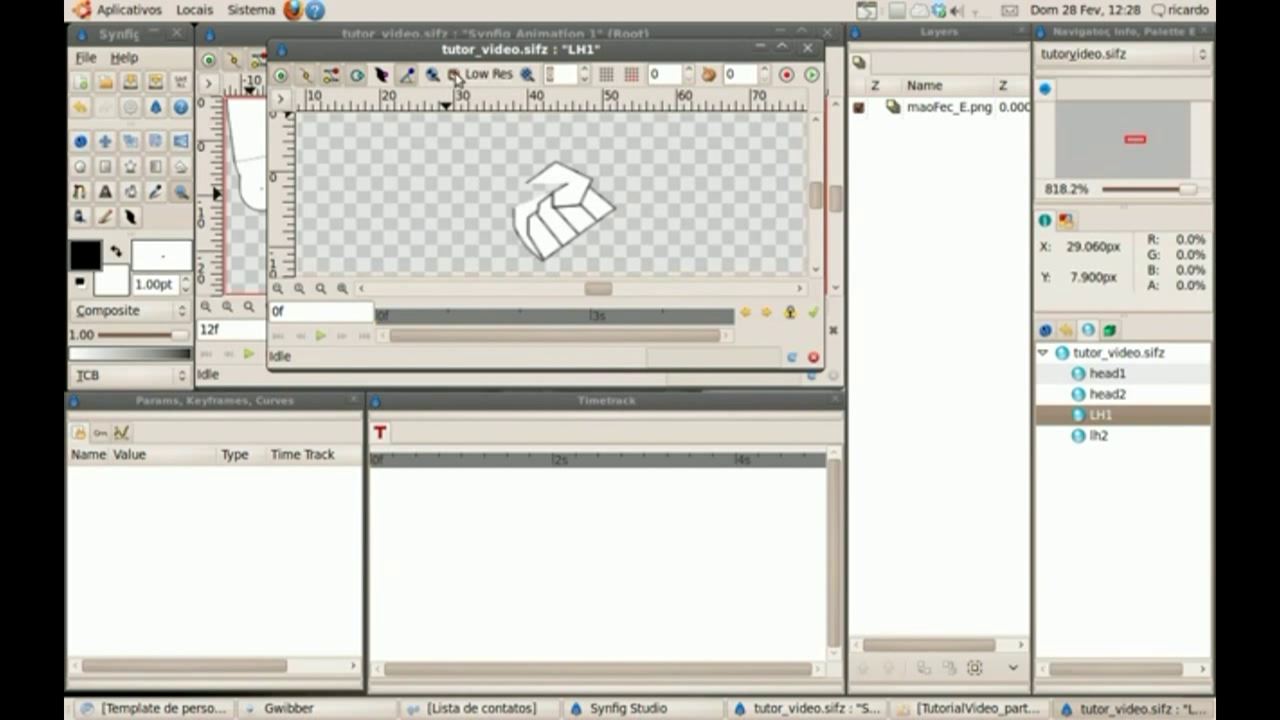
type("6")
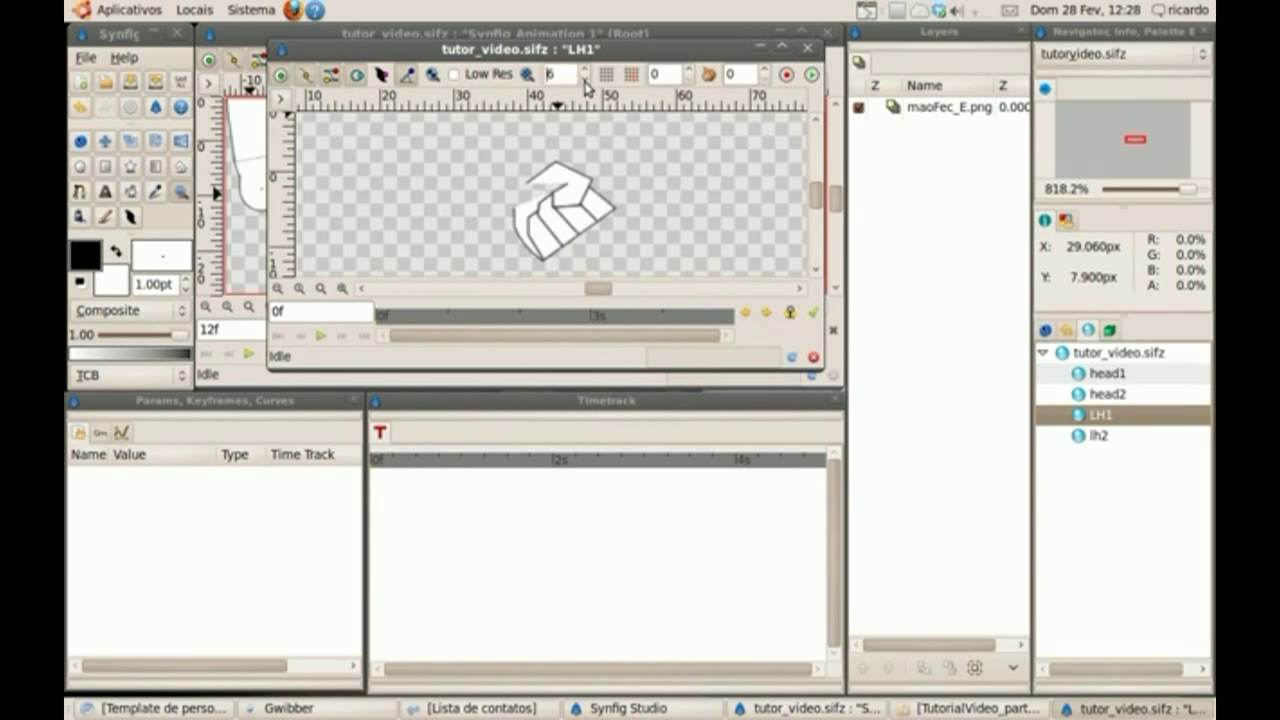
left_click(585, 82)
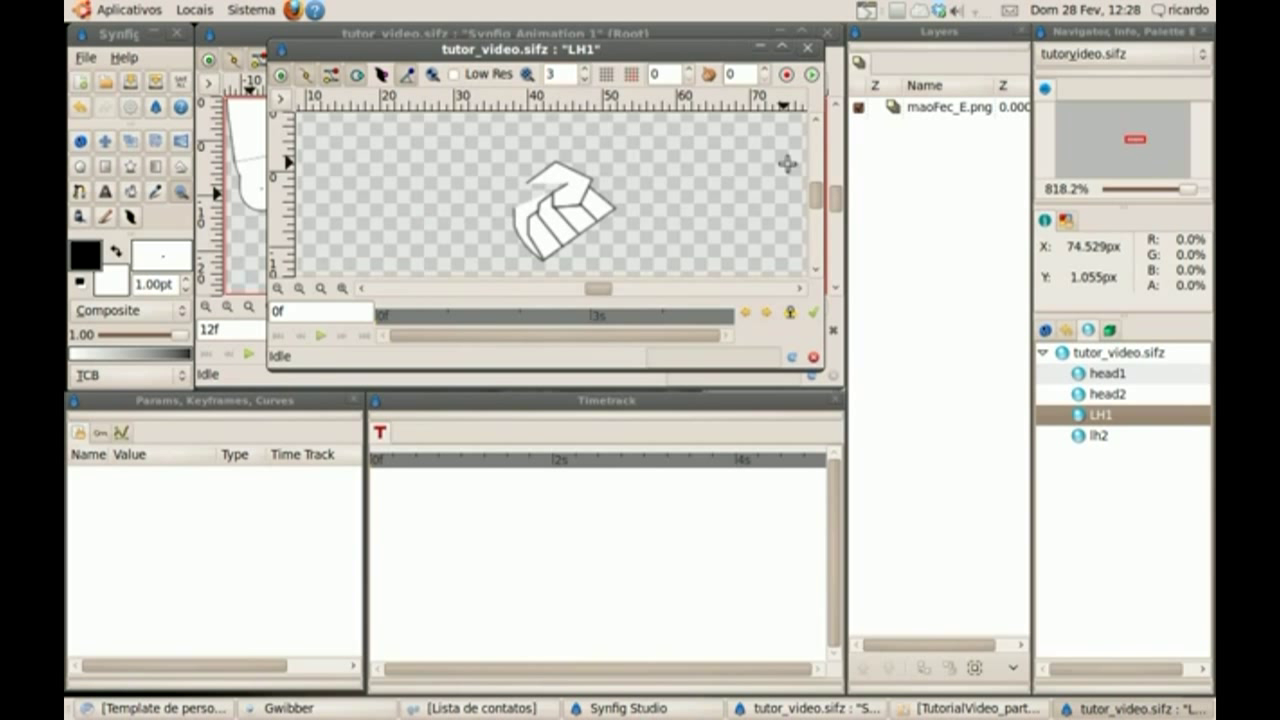
left_click(897, 107)
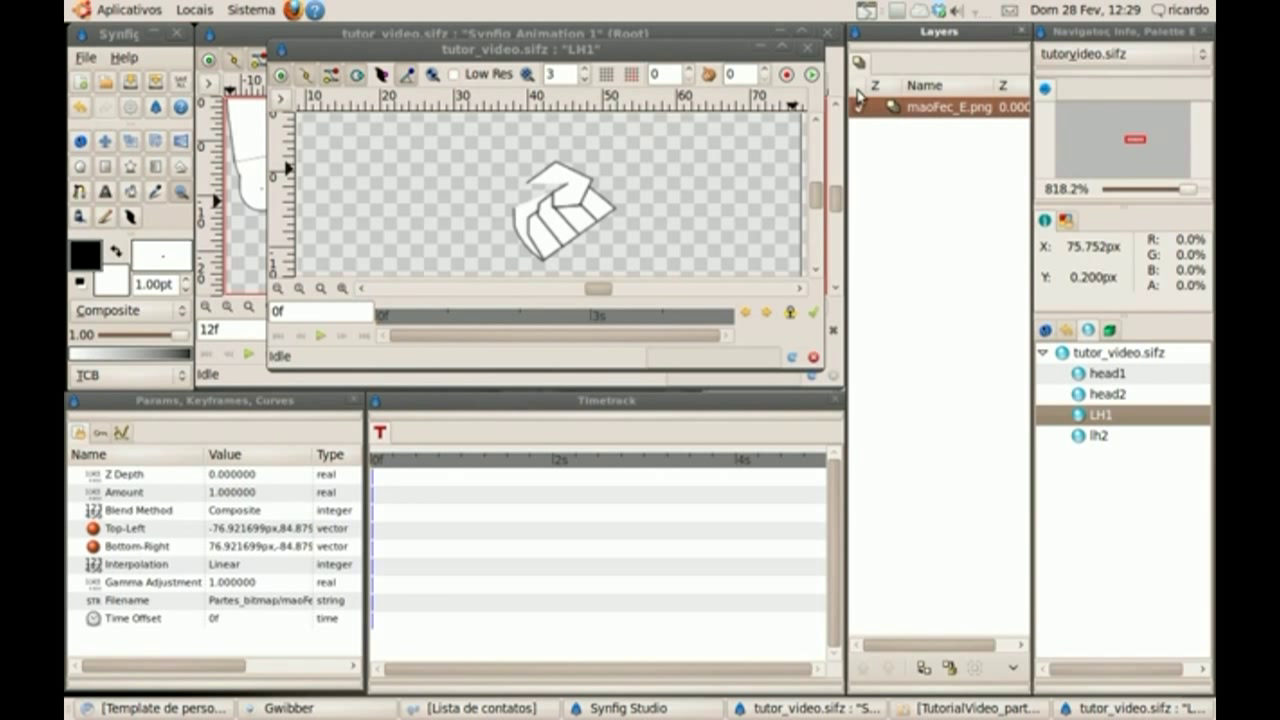
left_click(806, 48)
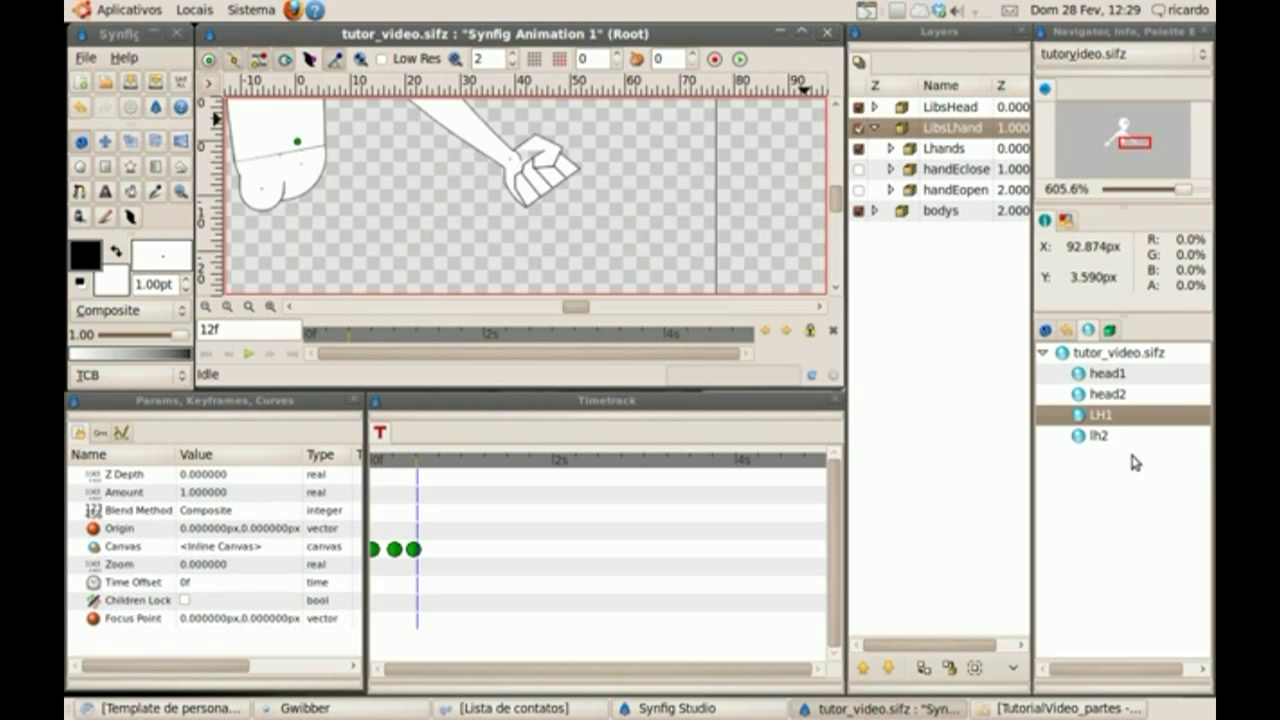
Open the head1 canvas from the Library in its own window over the root canvas
left_click(1100, 374)
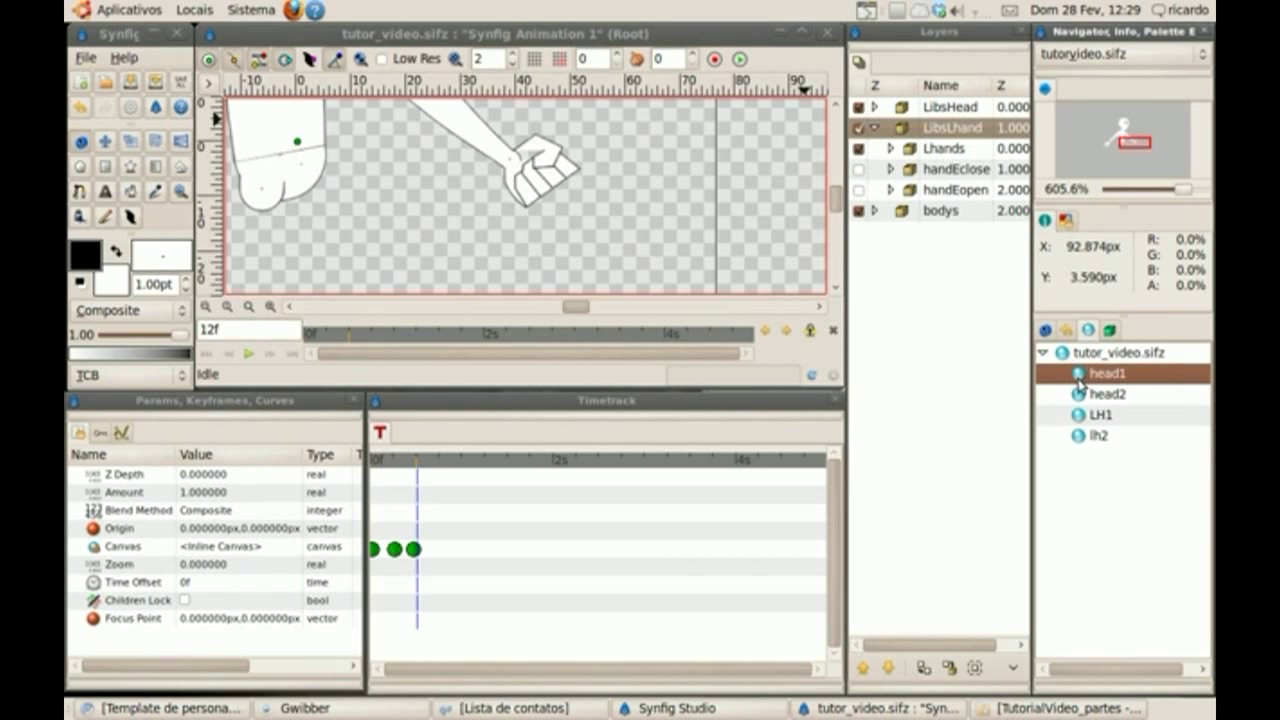
double_click(1080, 380)
left_click_drag(378, 58, 607, 58)
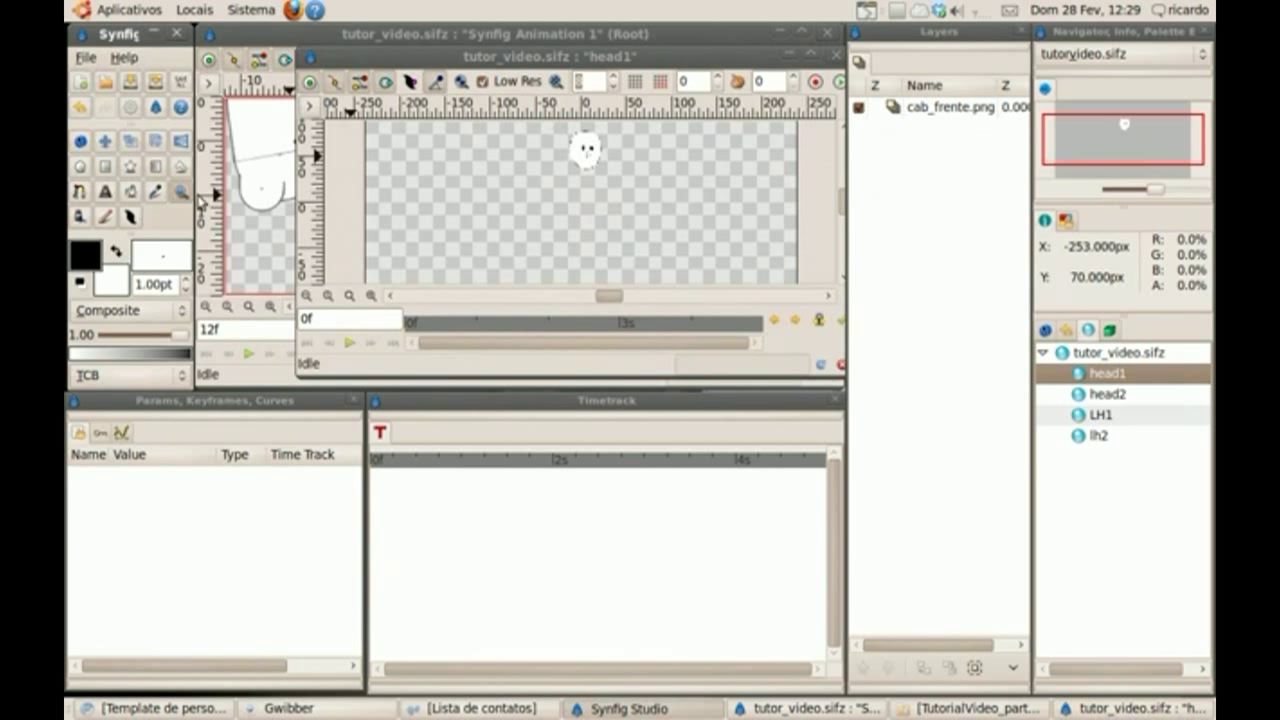
scroll(604, 130, "up", 4)
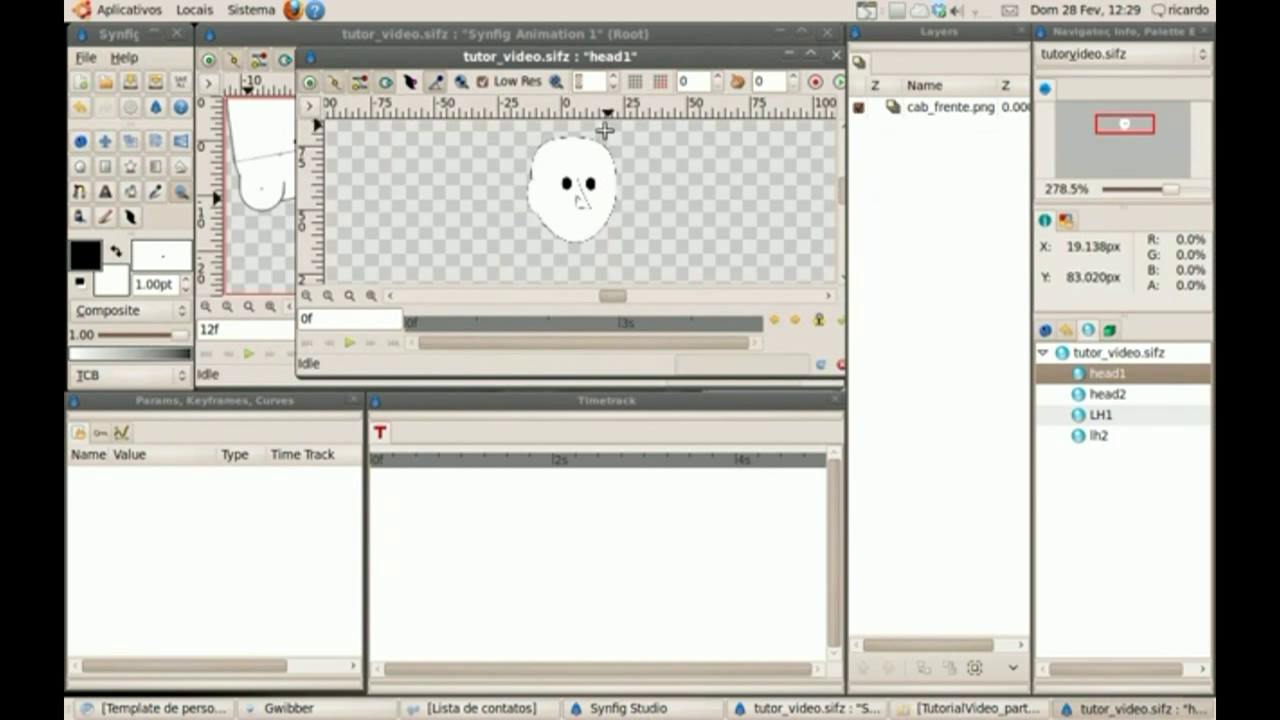
scroll(540, 170, "up", 1)
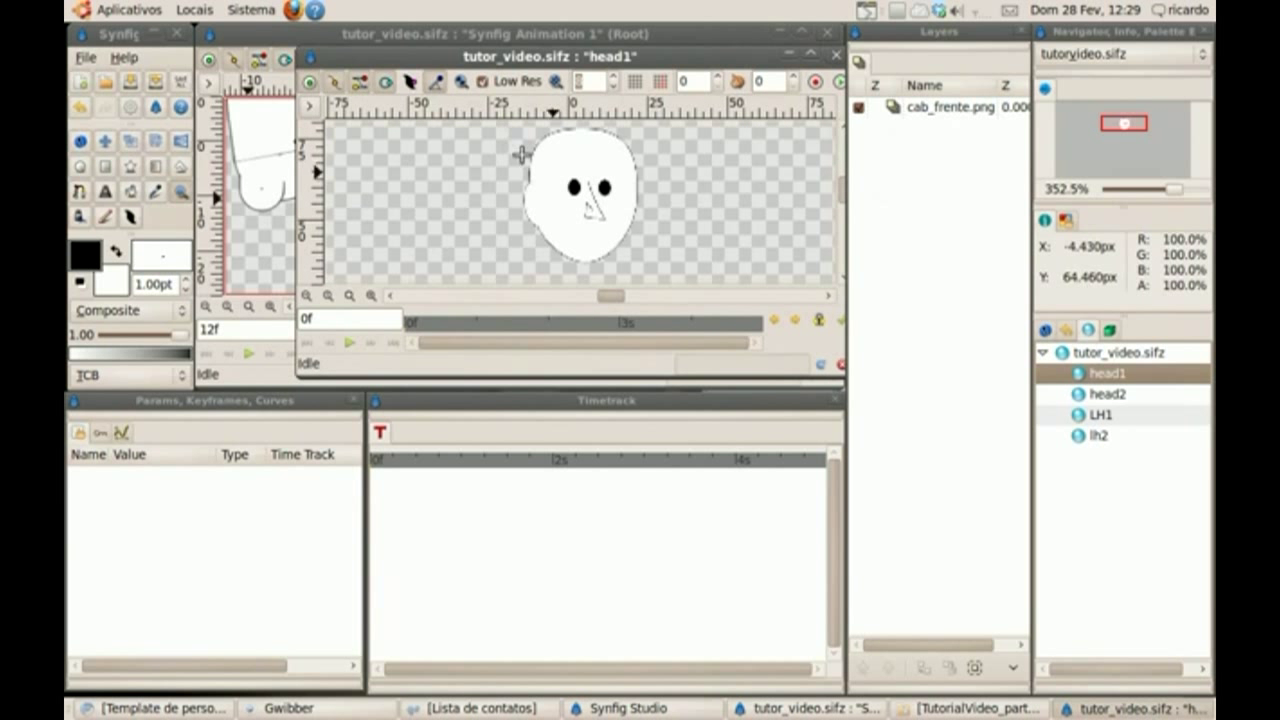
Turn off Low Res, set render quality to 3, zoom onto the head and enlarge the window
left_click(482, 81)
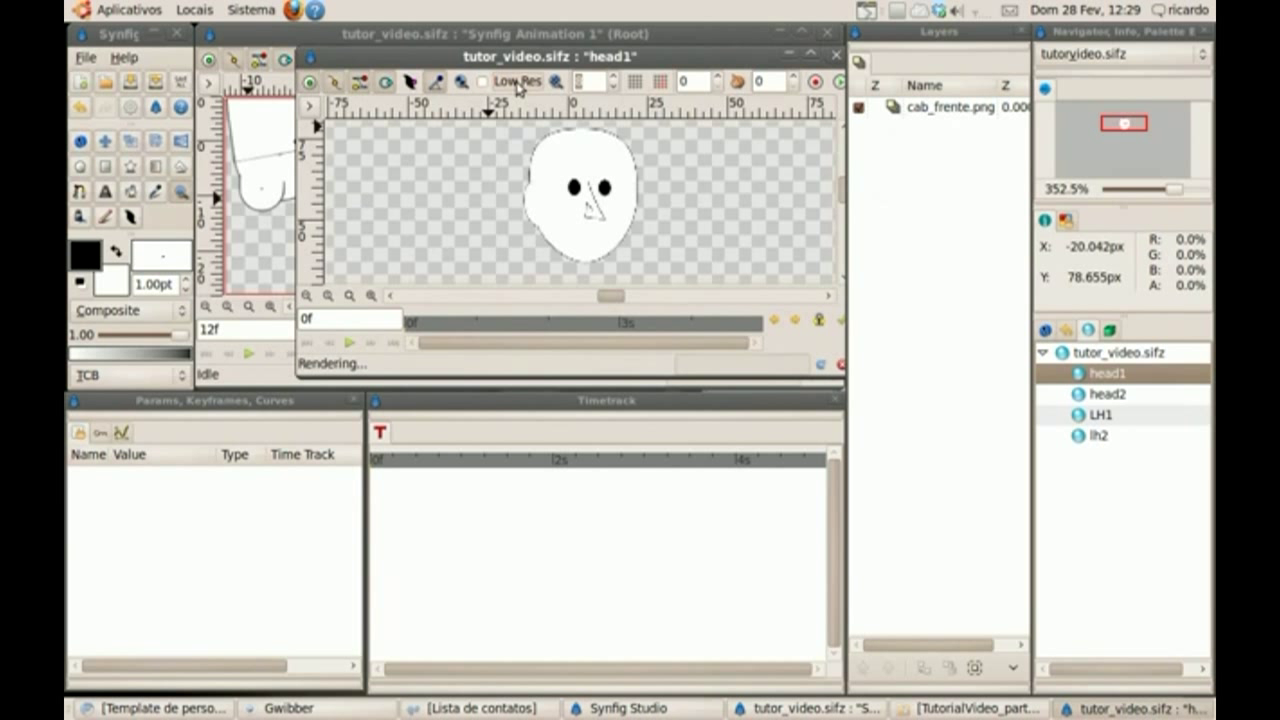
left_click(612, 88)
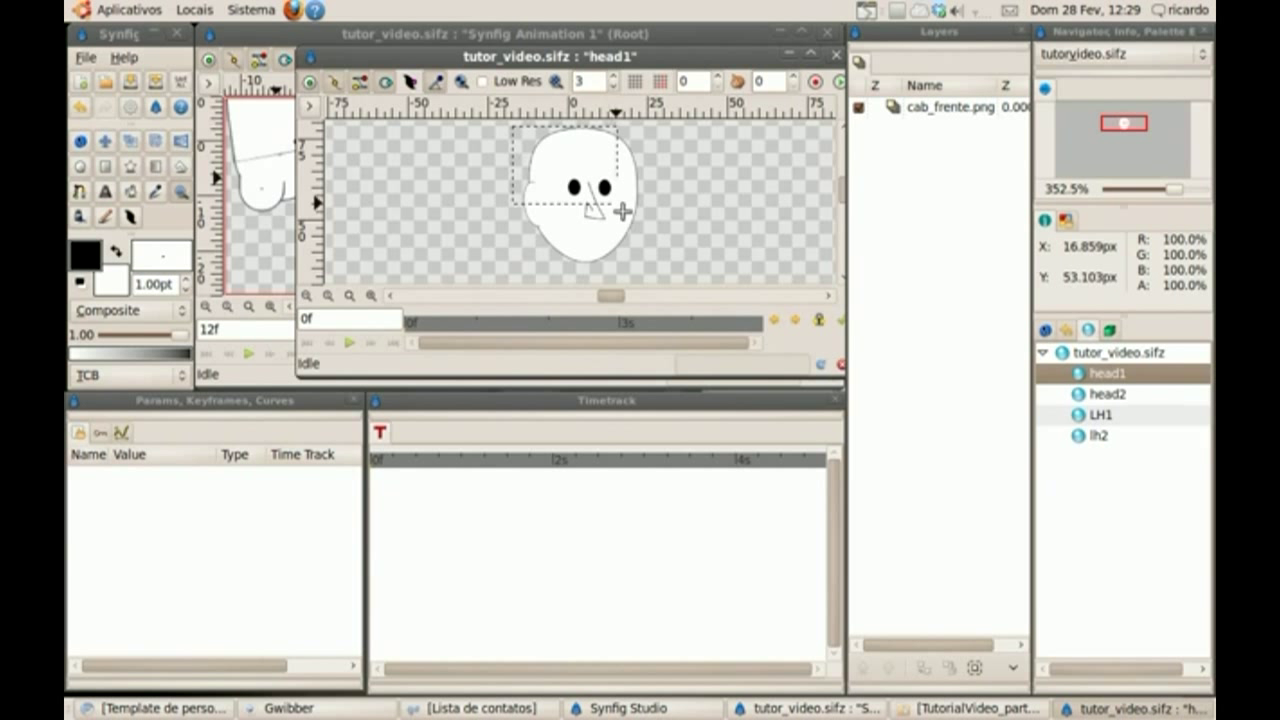
left_click_drag(512, 126, 647, 262)
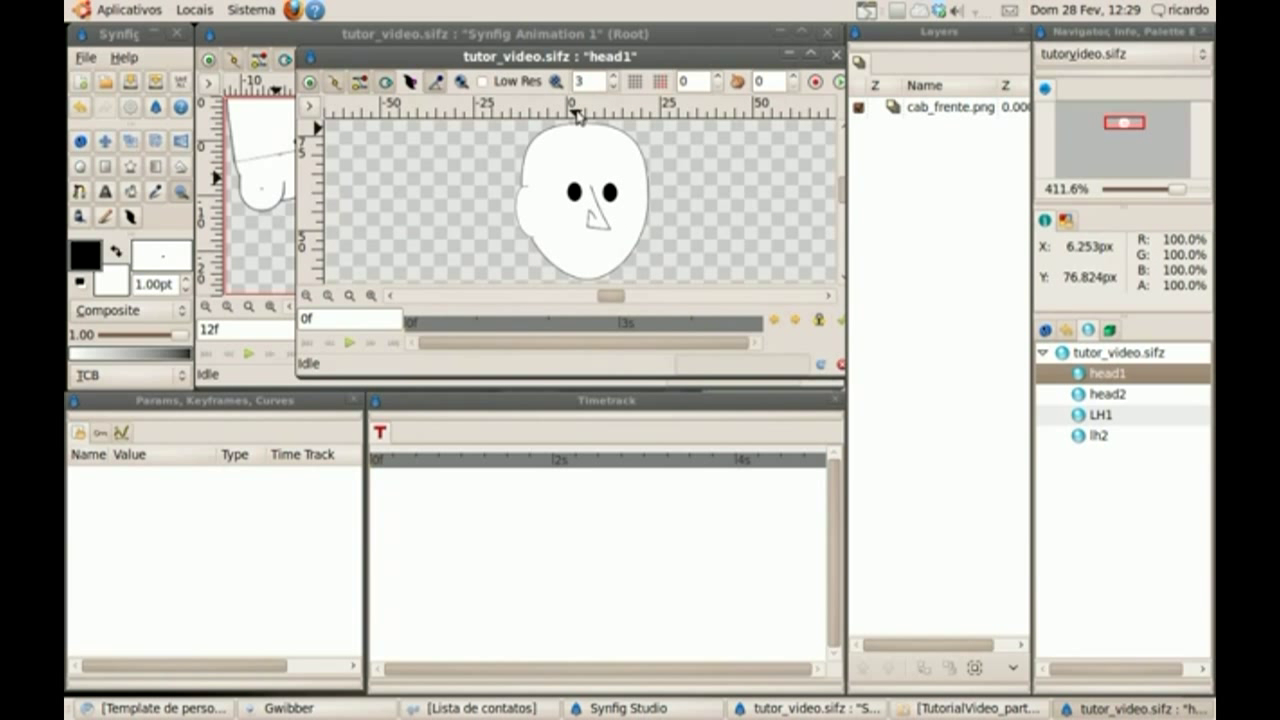
left_click_drag(565, 56, 498, 33)
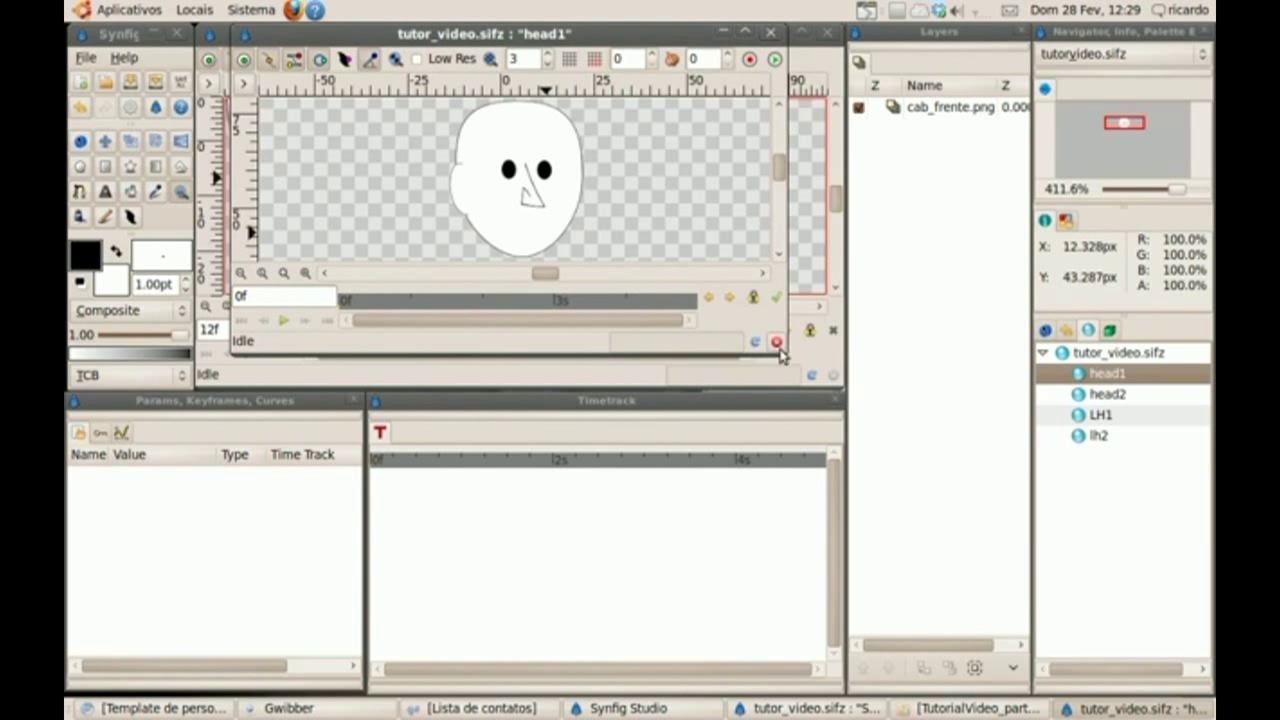
left_click_drag(778, 344, 830, 378)
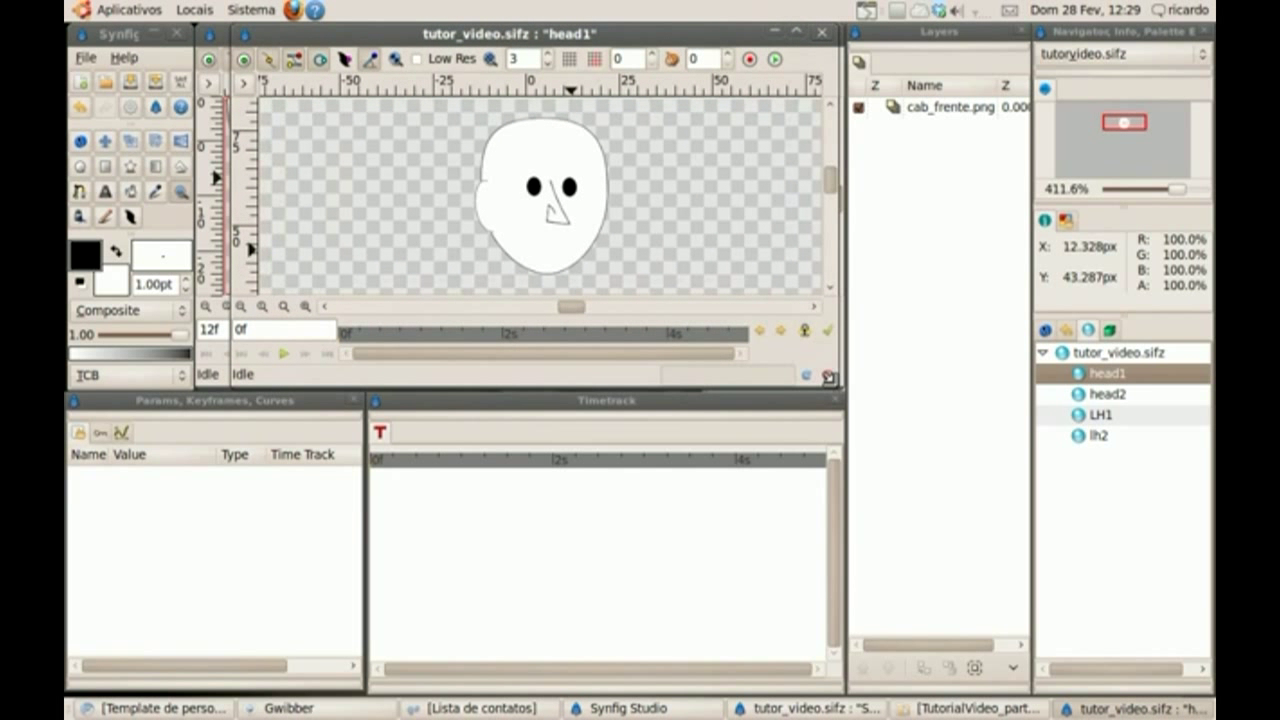
Trace the head's left side, jaw, chin and right side with the BLine tool
left_click(82, 193)
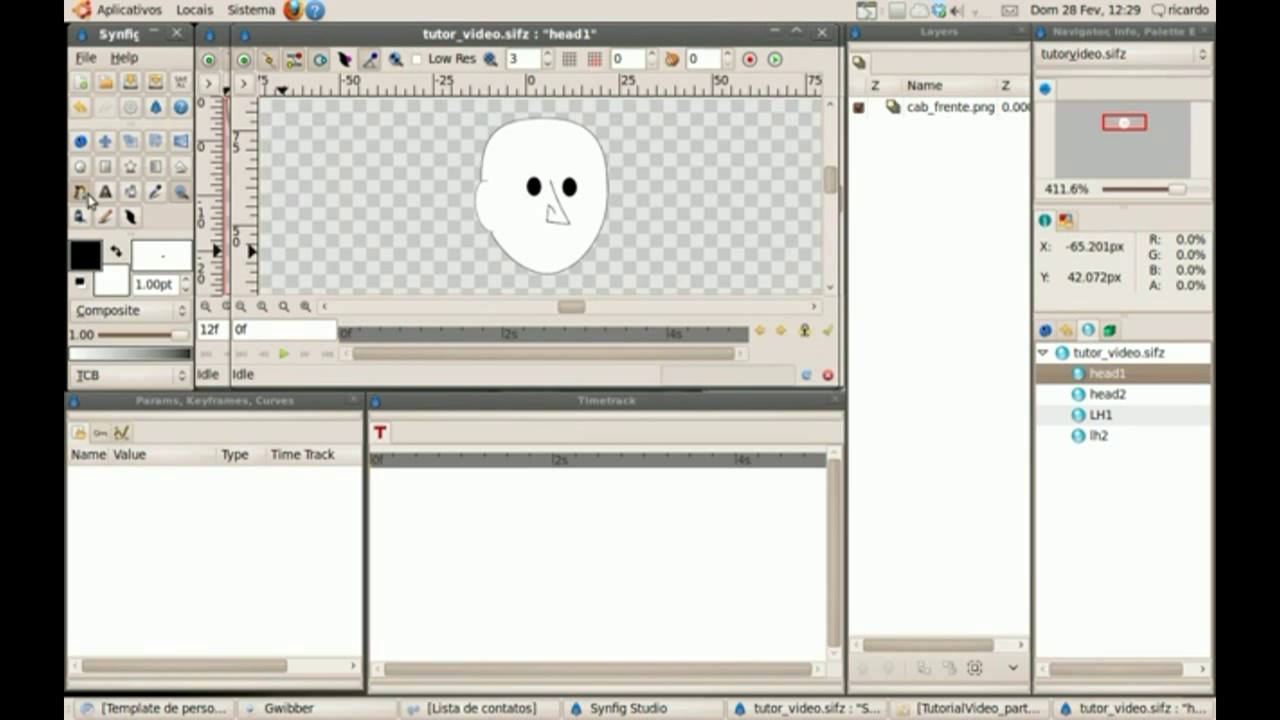
left_click(486, 214)
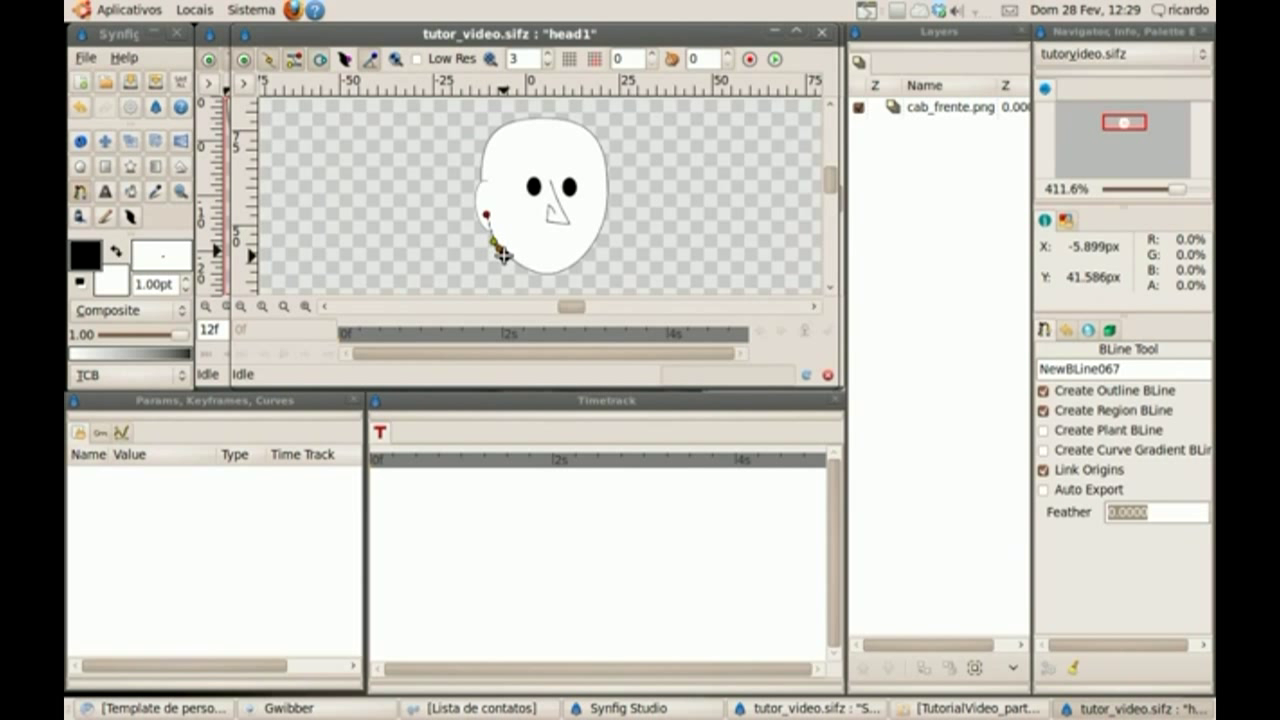
left_click(506, 256)
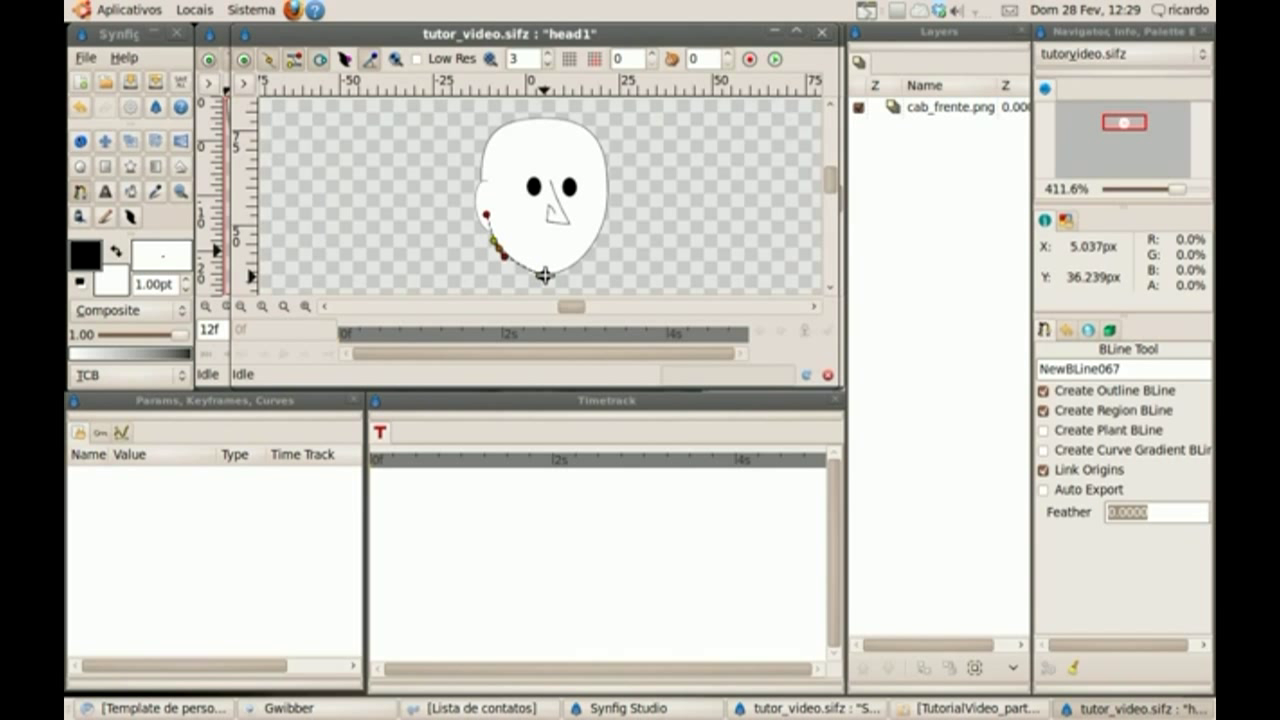
left_click(549, 275)
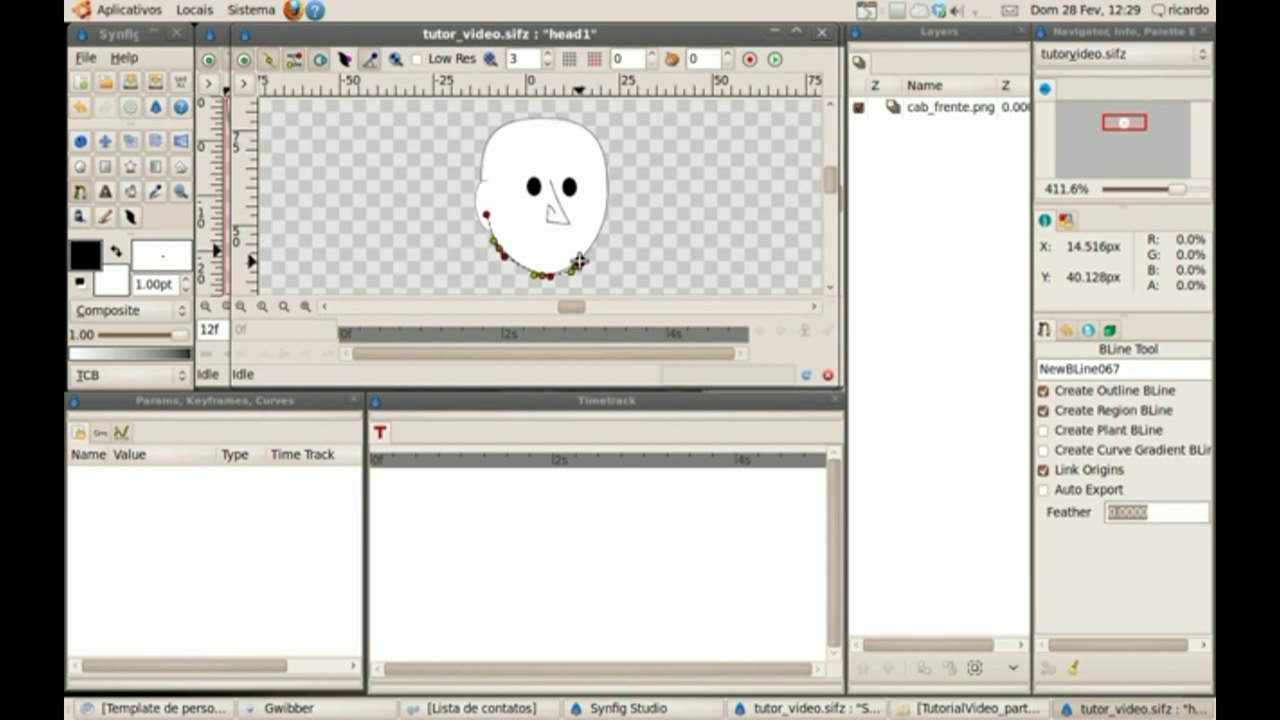
left_click(581, 260)
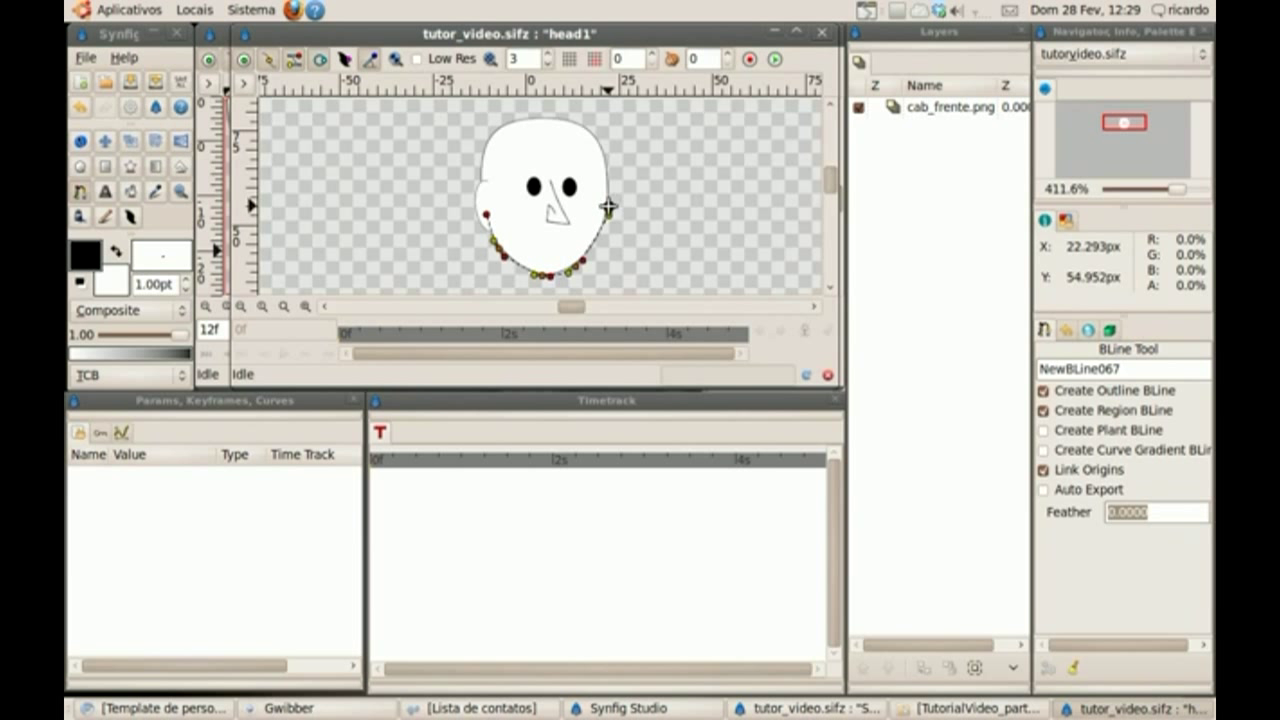
left_click(610, 198)
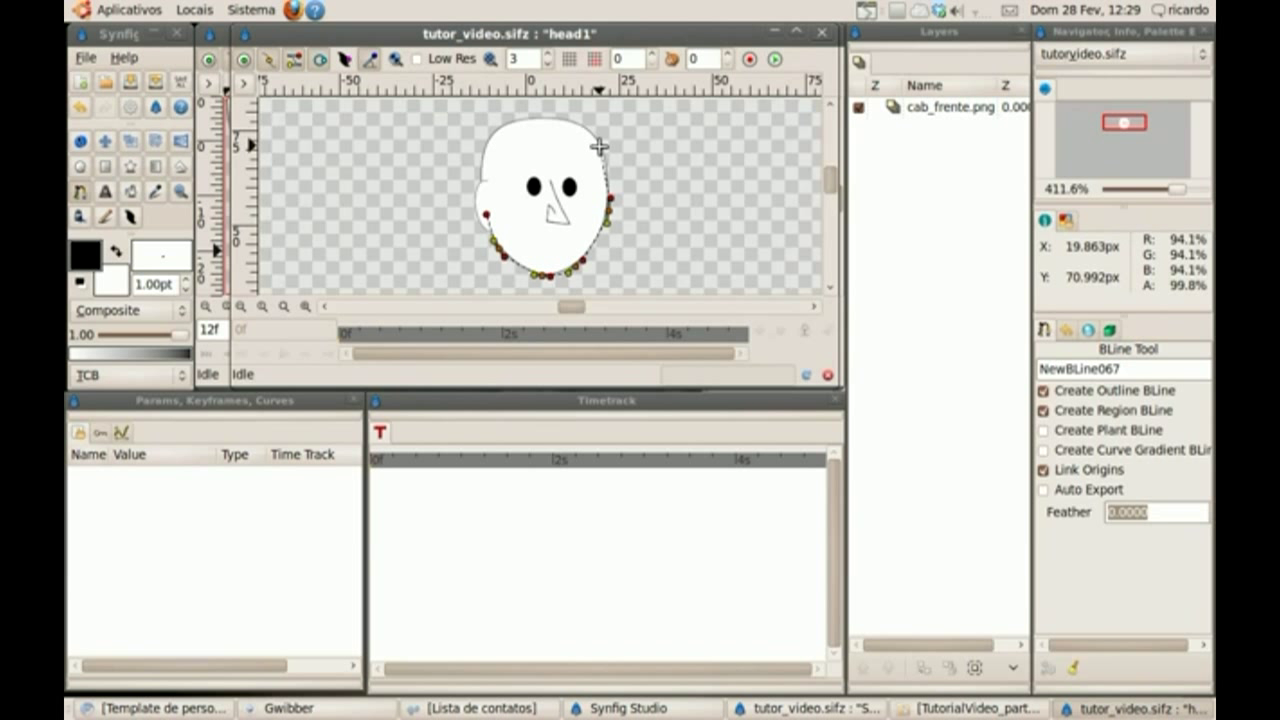
Continue the spline across the top of the head and finish it as the NewBLine067 outline and region
left_click(600, 143)
left_click(593, 129)
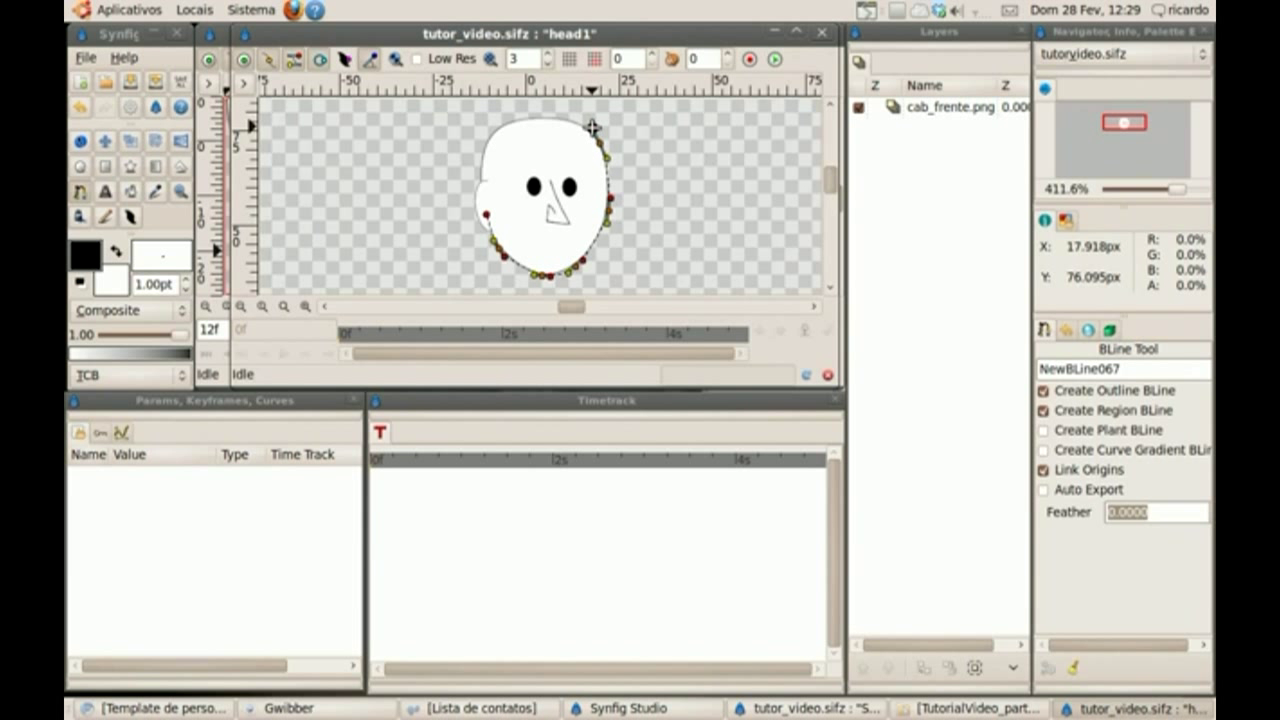
left_click(540, 116)
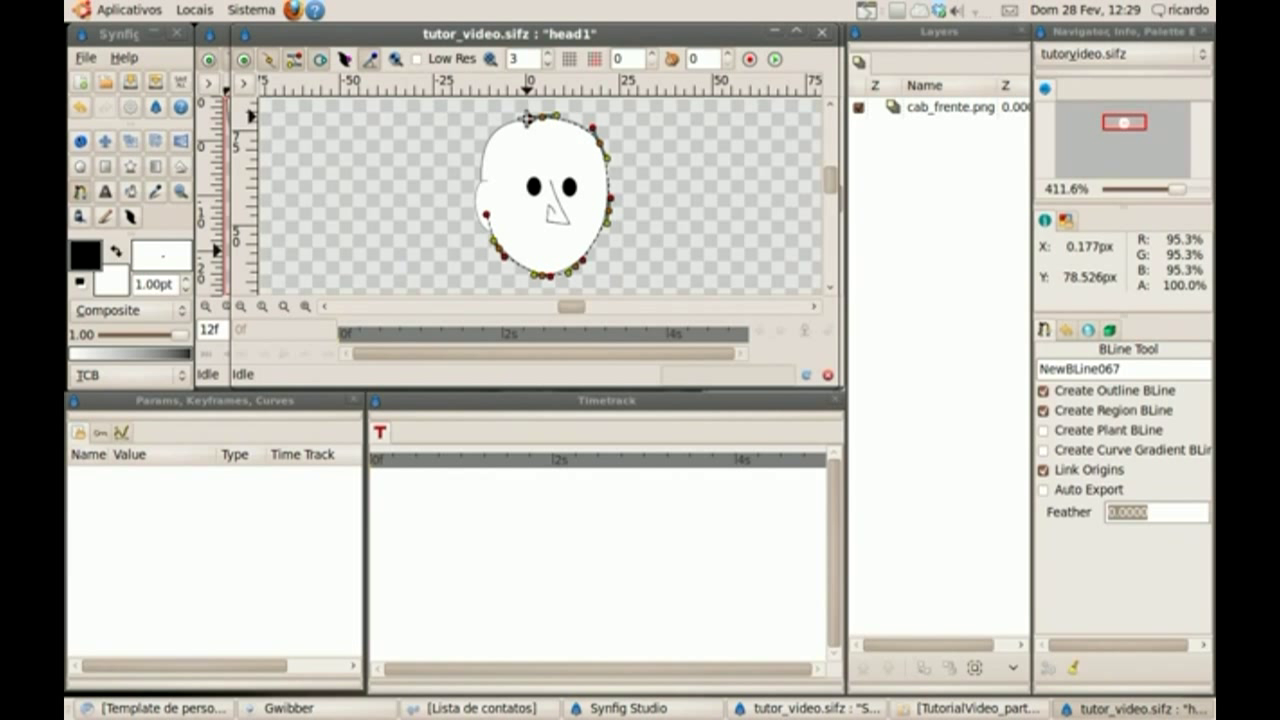
left_click(525, 118)
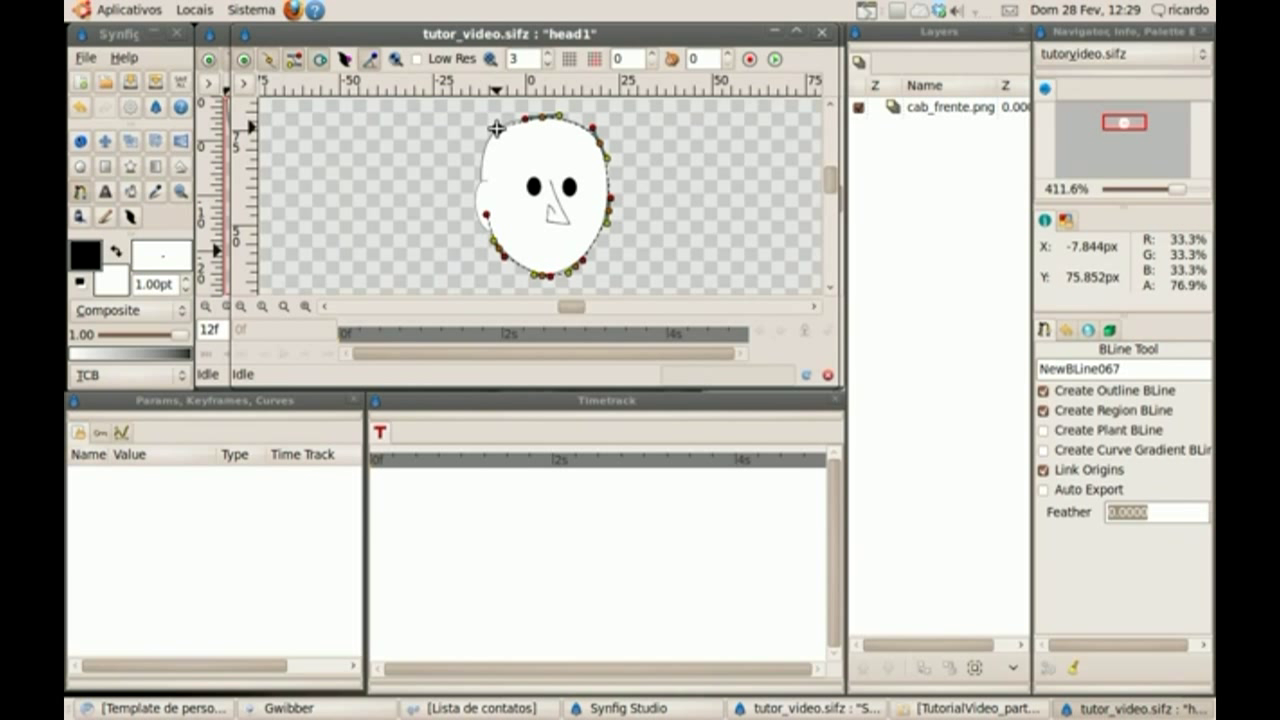
left_click(506, 119)
left_click(488, 140)
left_click(481, 181)
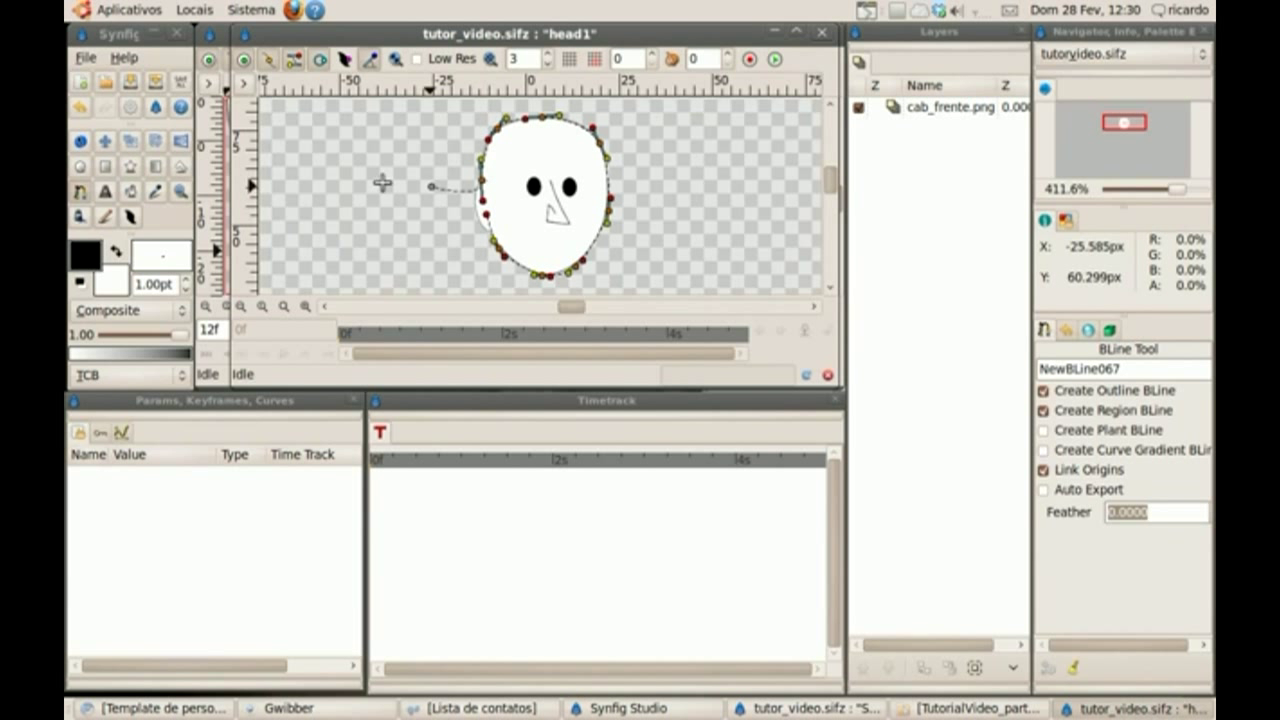
left_click(83, 142)
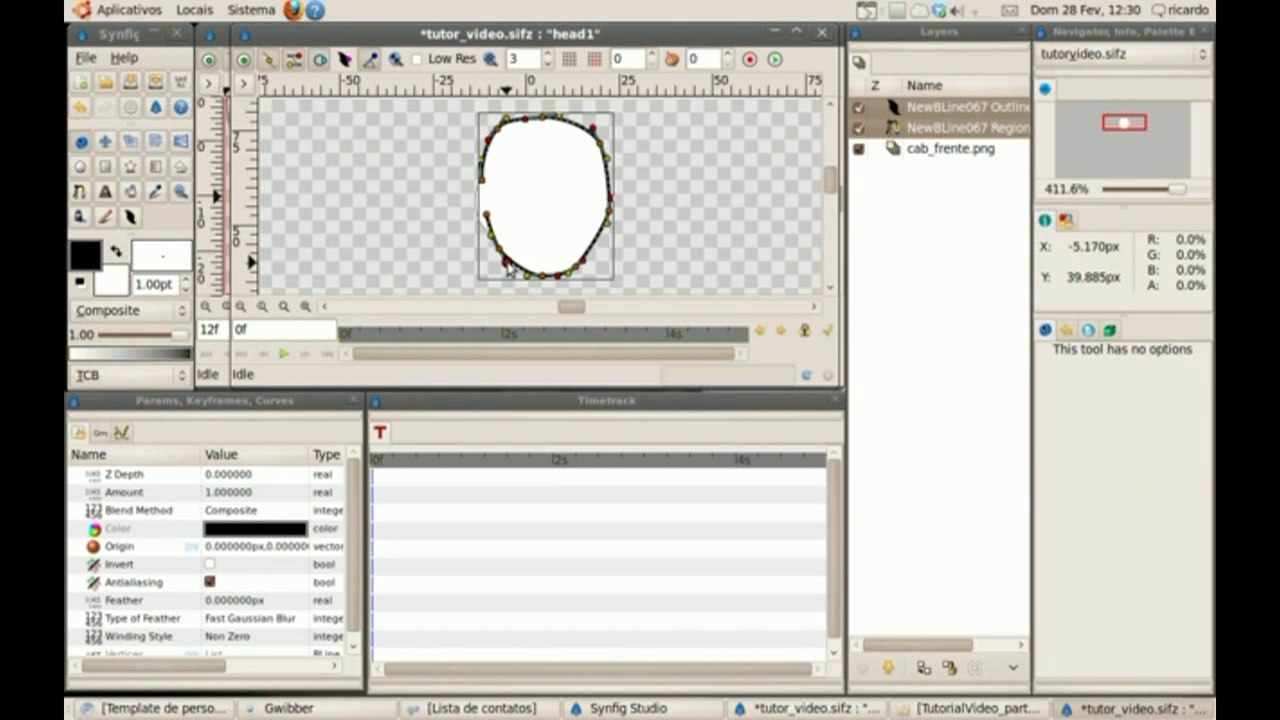
Pull out the outline's right side, remove its bottom vertex and shift the bottom point right
left_click_drag(607, 226, 593, 260)
left_click(584, 261)
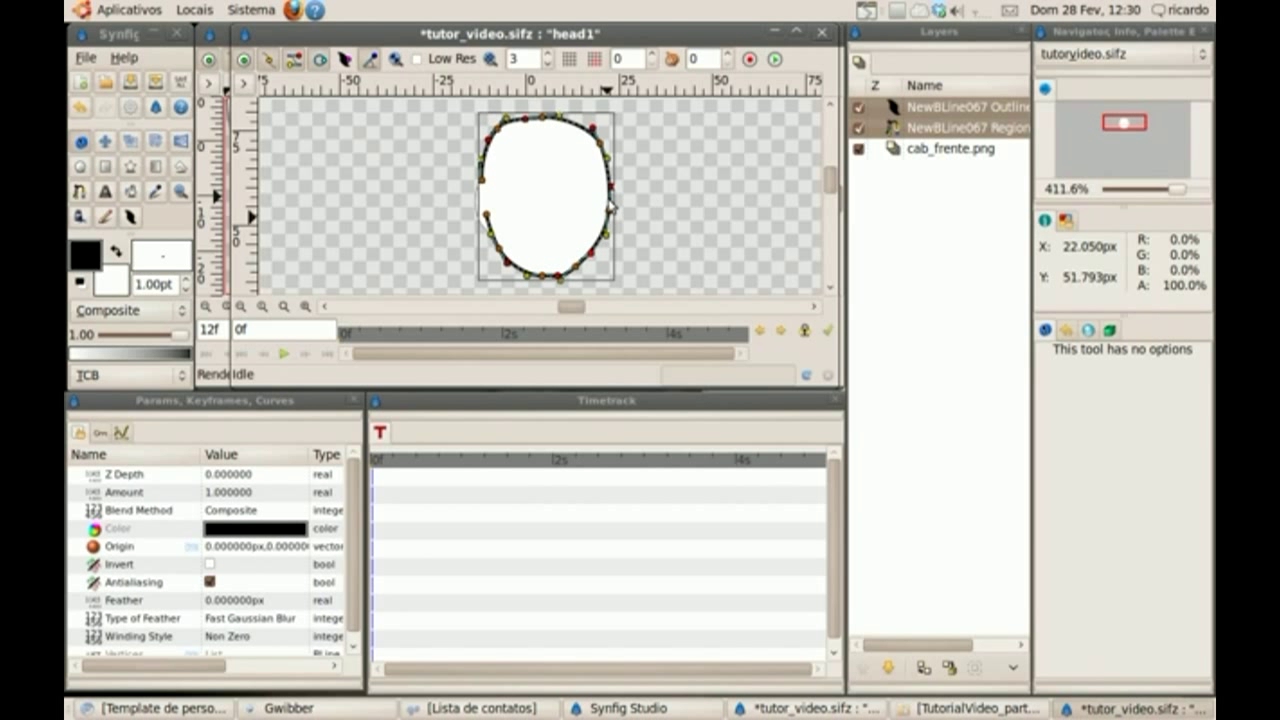
left_click(591, 126)
left_click(697, 180)
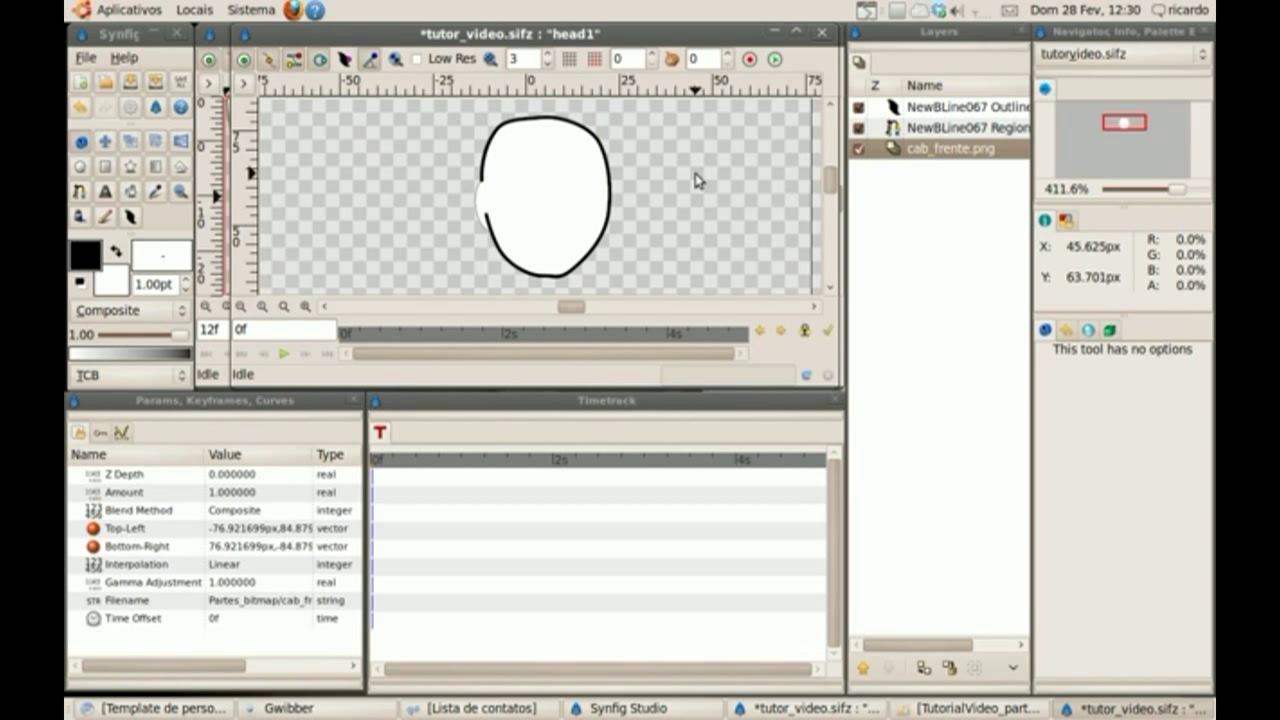
left_click(571, 280)
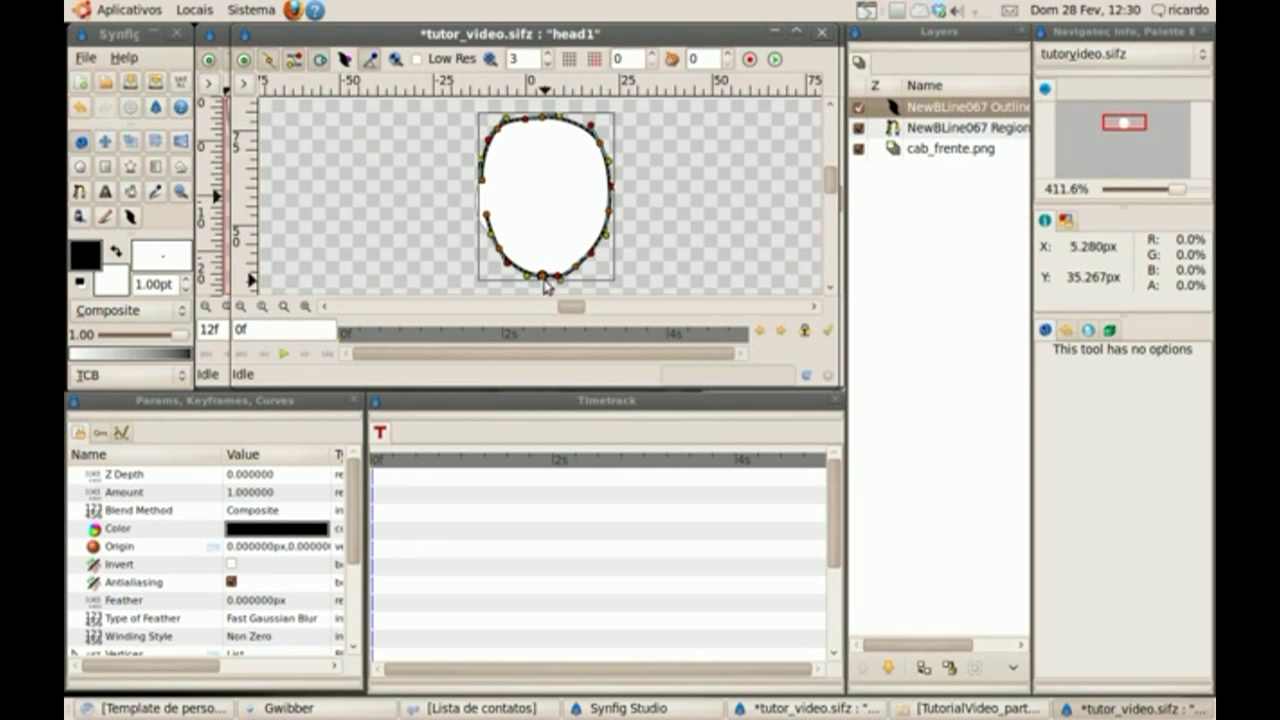
right_click(572, 270)
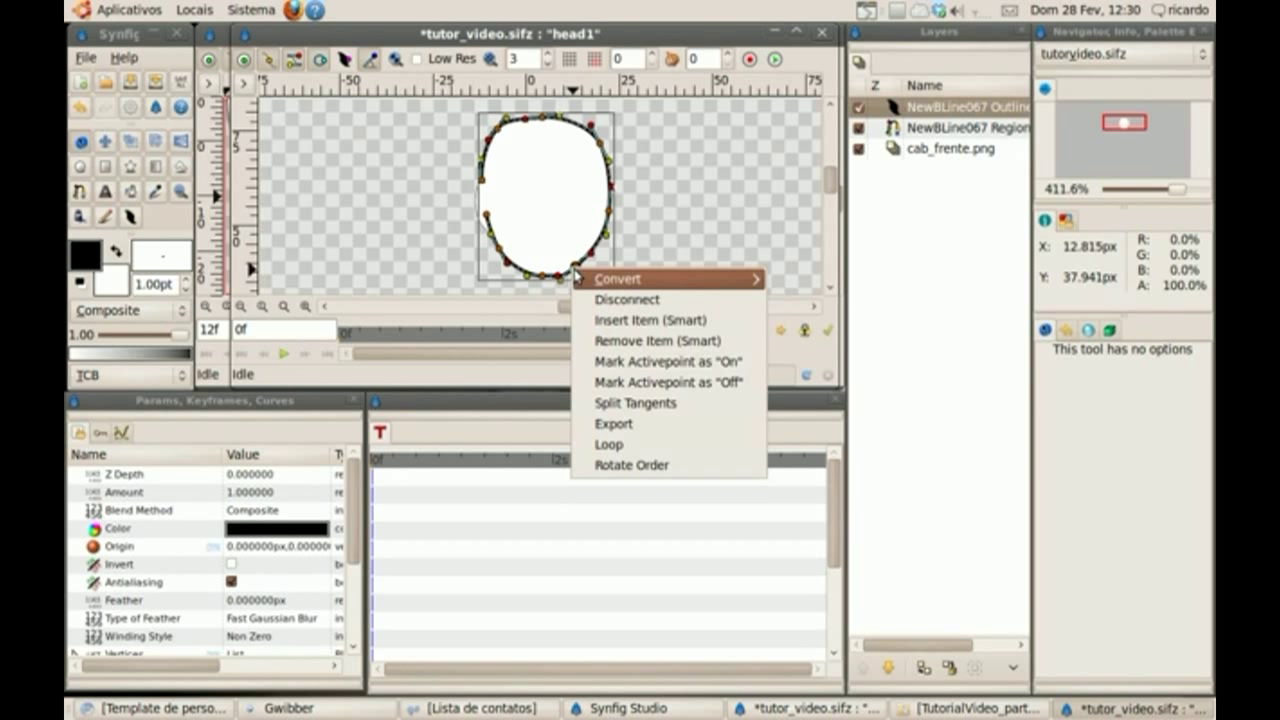
left_click(636, 342)
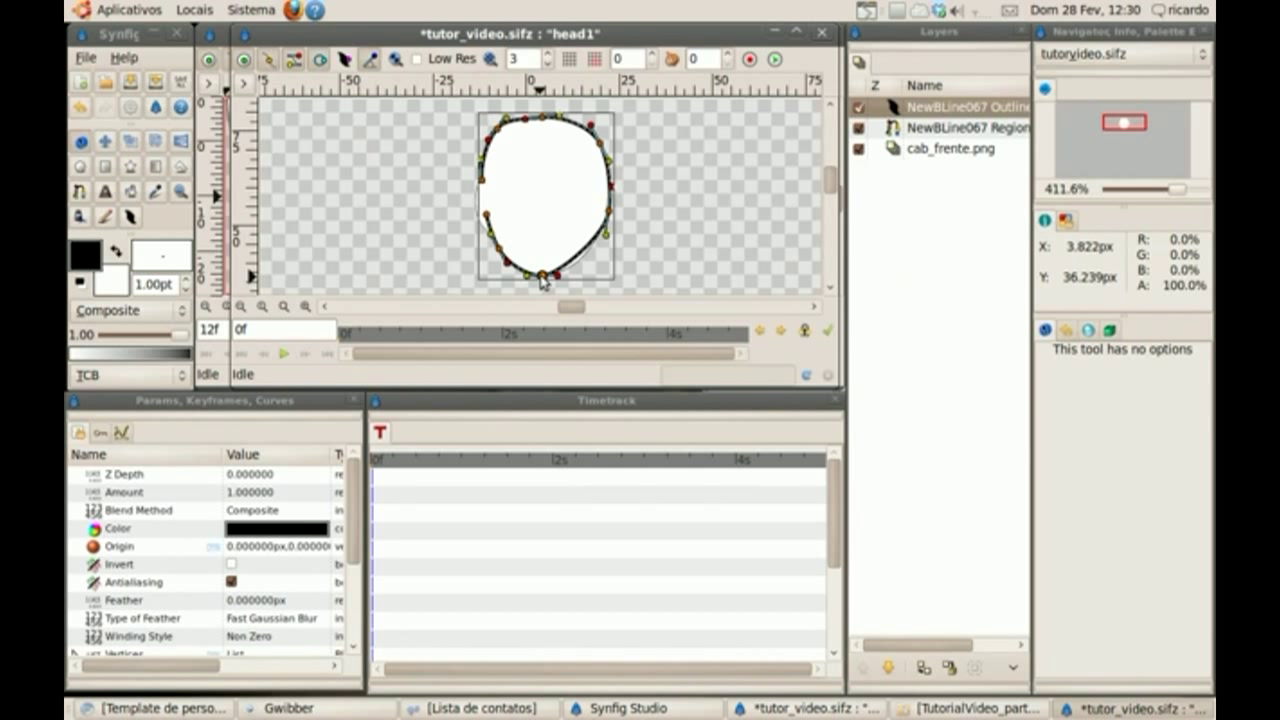
left_click_drag(541, 275, 578, 275)
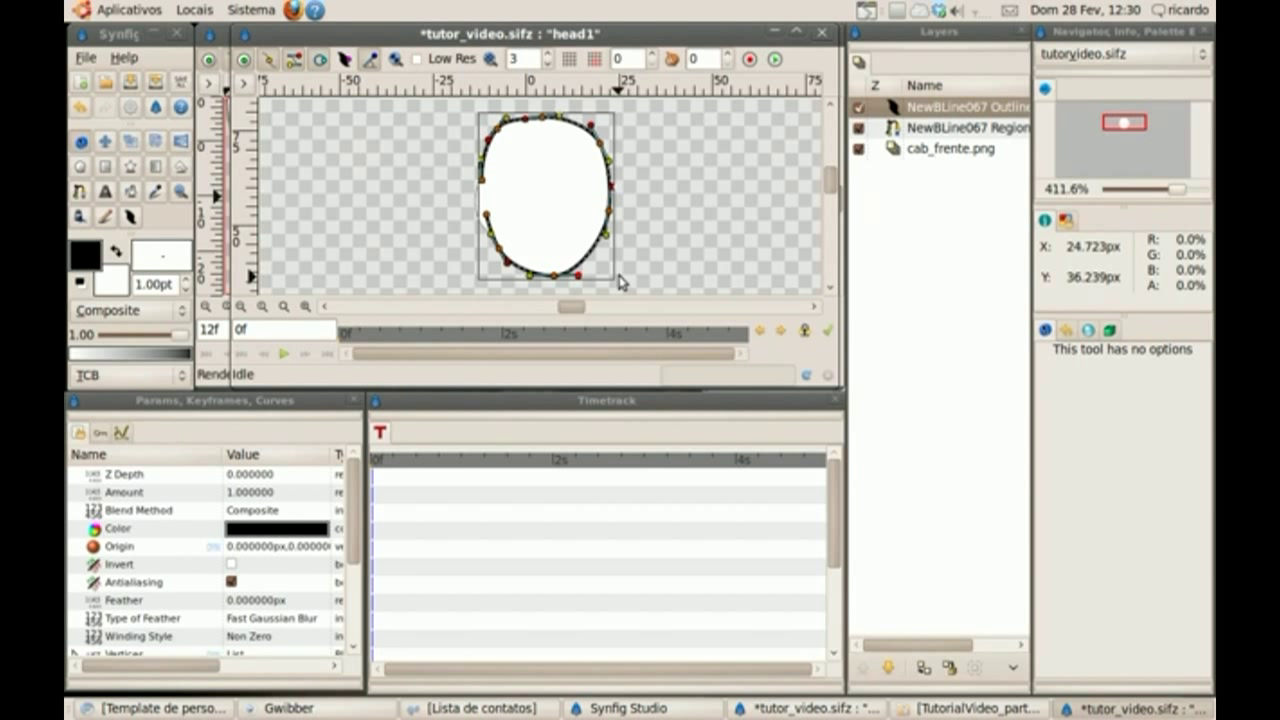
Remove the region's top vertex and raise the top and upper-right points of the head
left_click(645, 250)
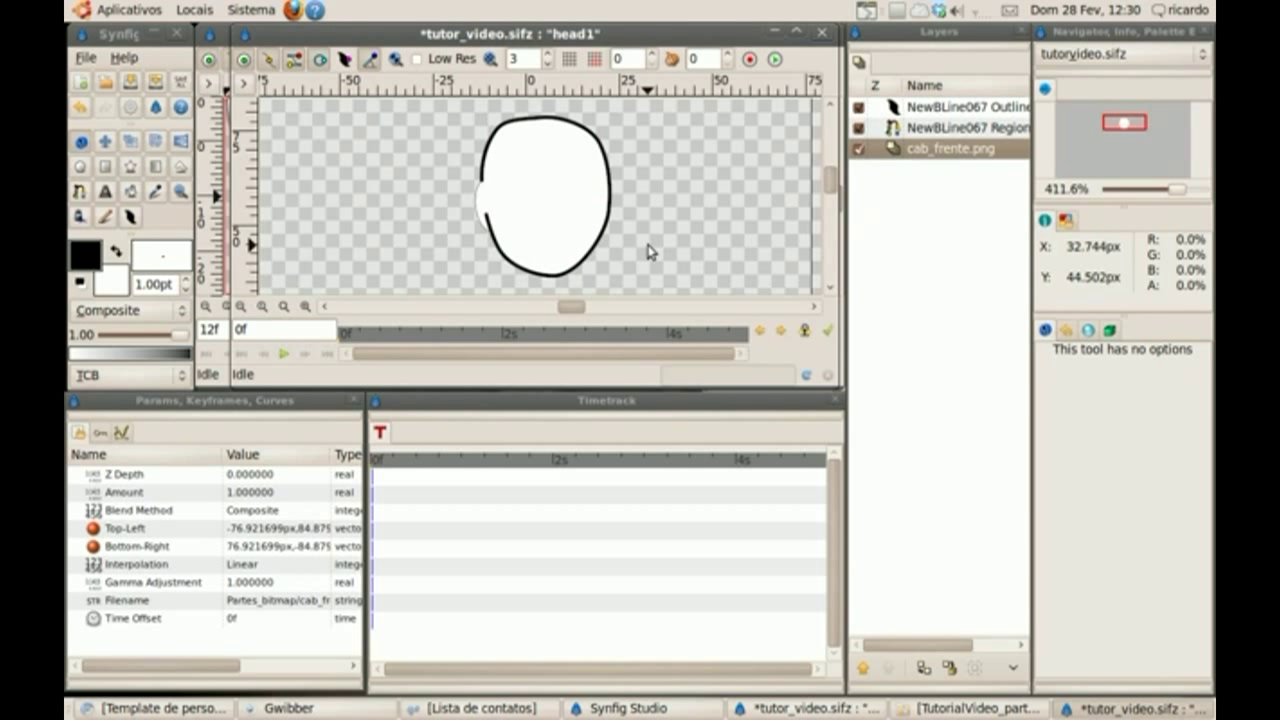
left_click(566, 132)
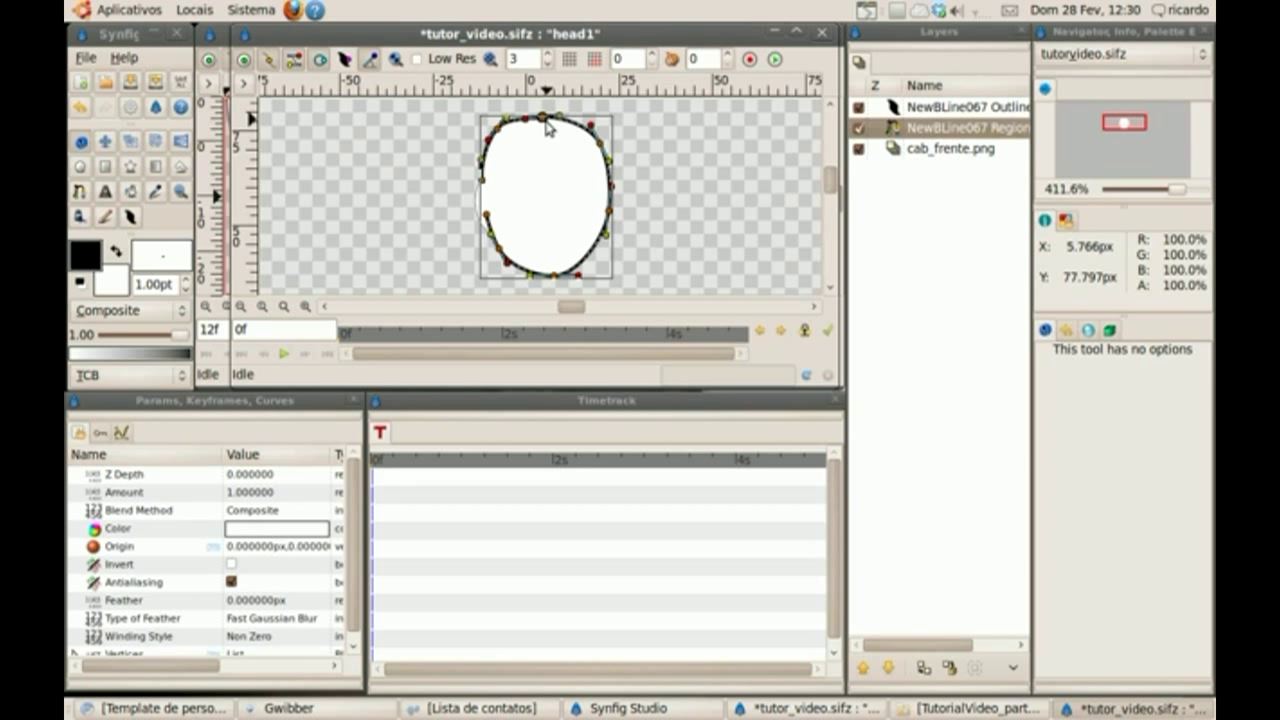
right_click(543, 119)
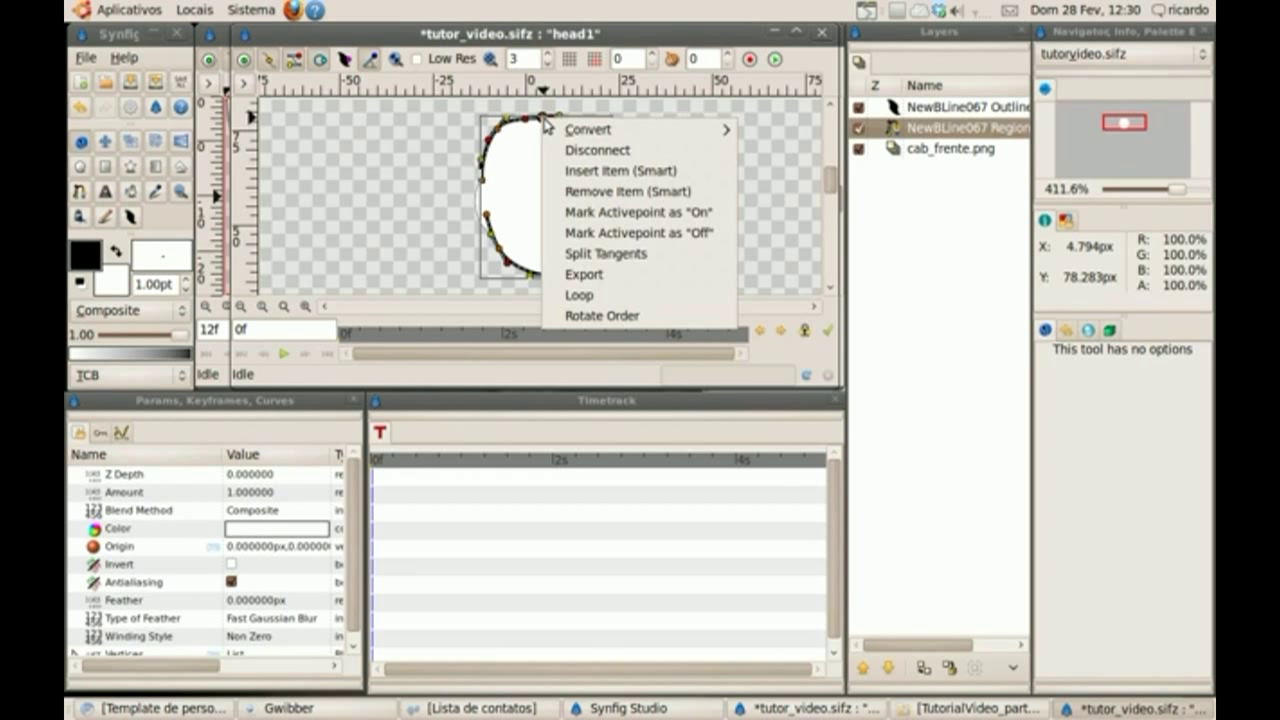
left_click(590, 192)
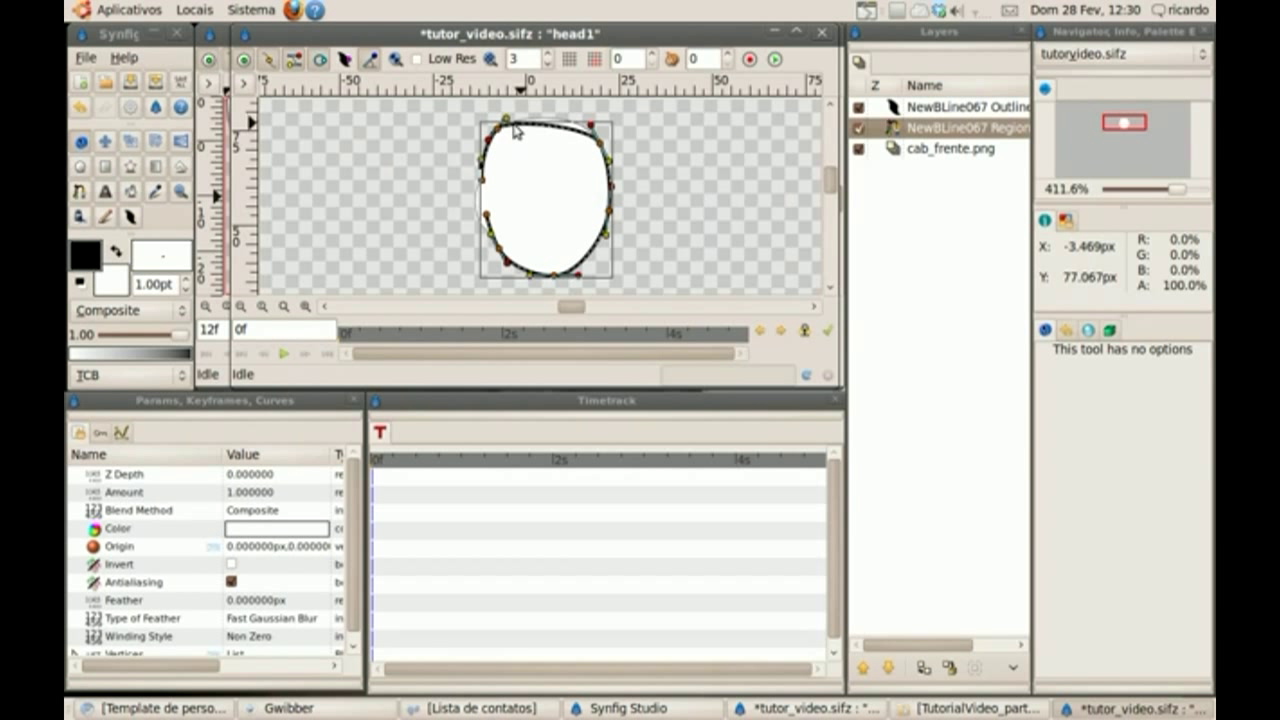
left_click_drag(516, 120, 511, 116)
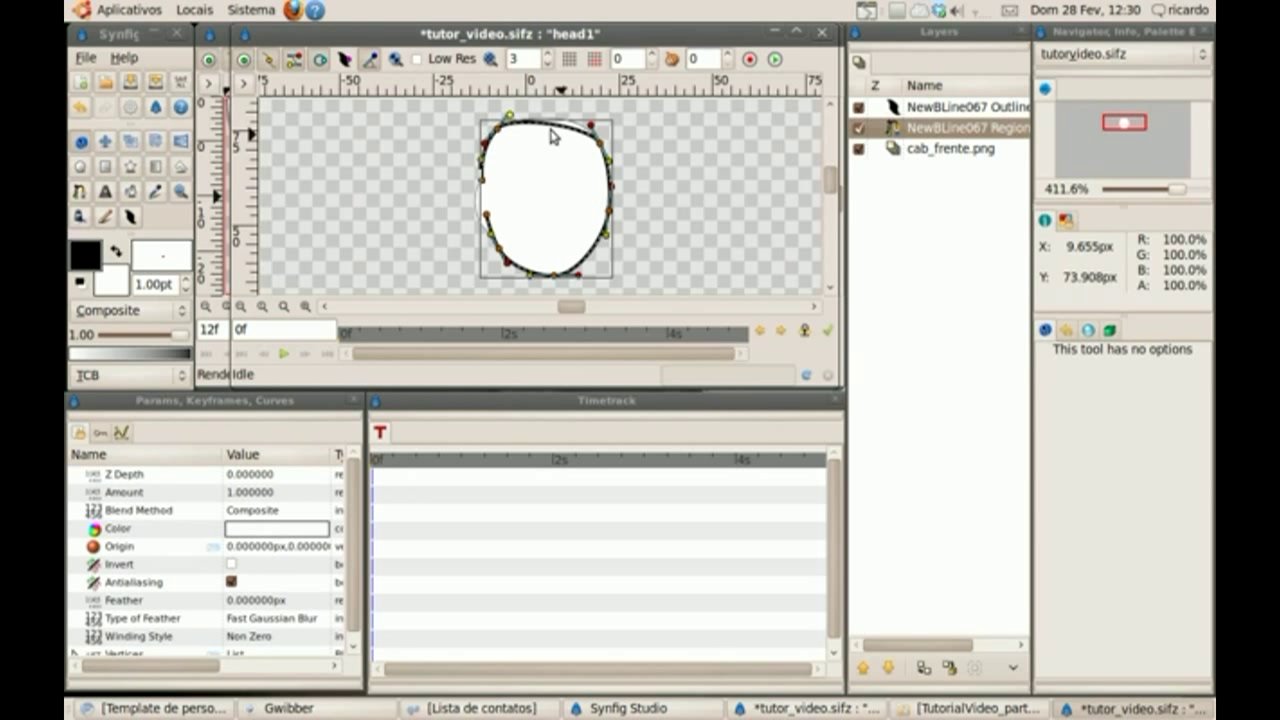
left_click_drag(590, 128, 587, 124)
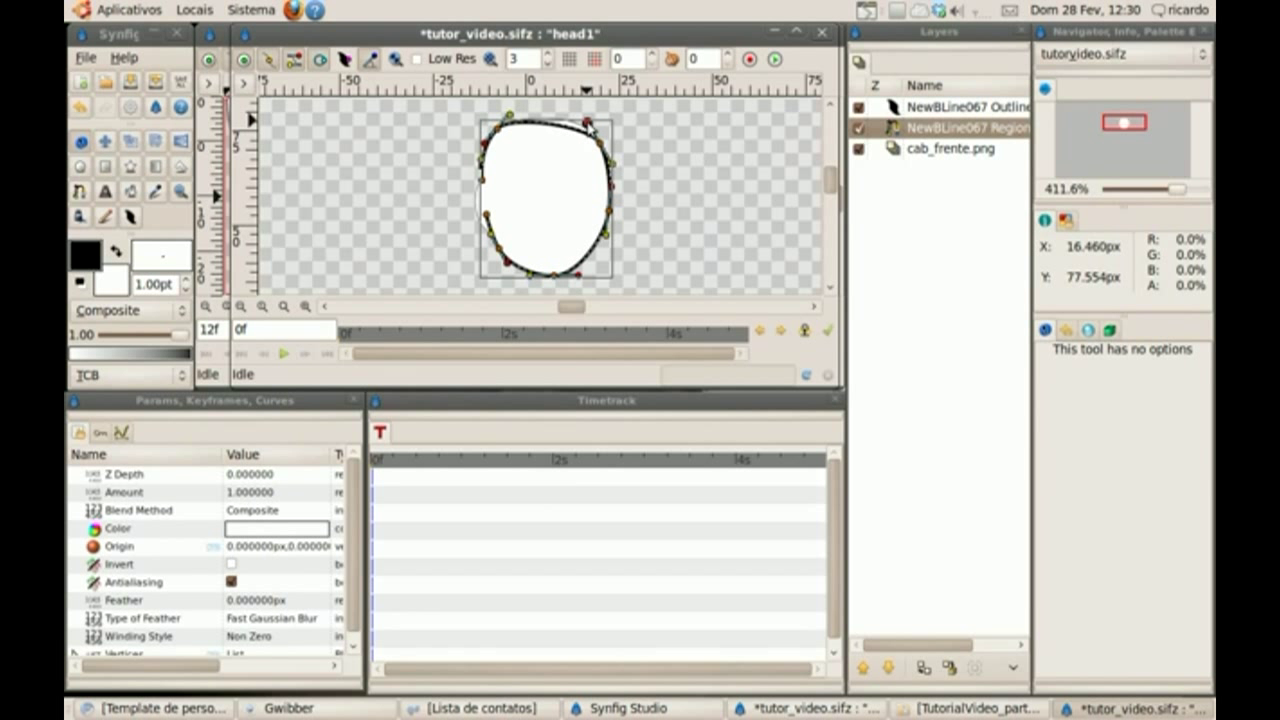
Insert a new point on the head's top curve and reposition it to smooth the contour
right_click(557, 133)
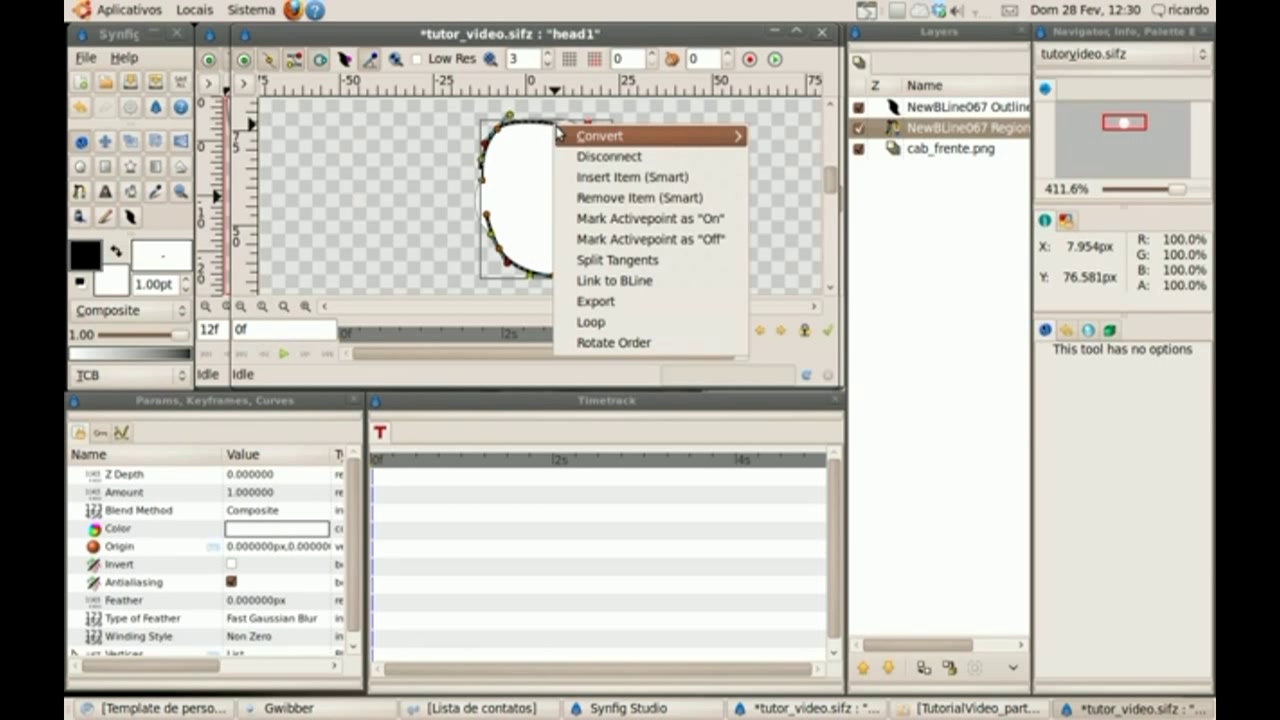
left_click(598, 180)
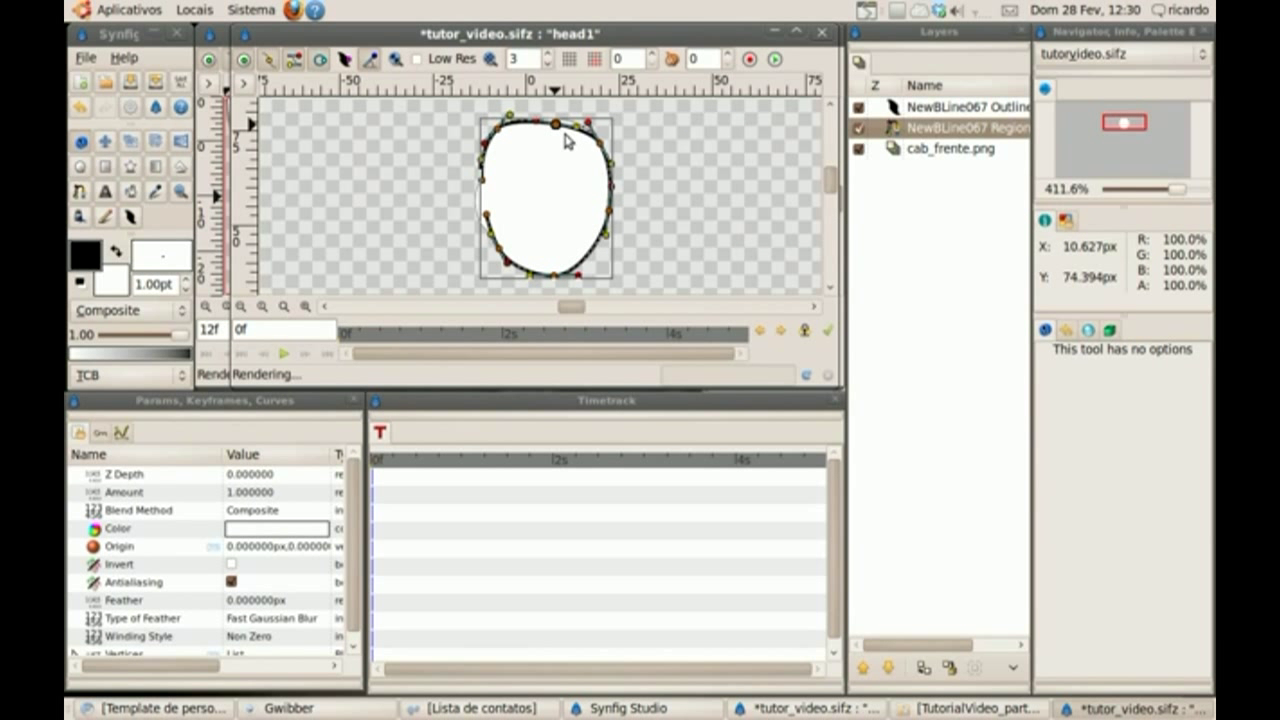
left_click_drag(566, 136, 560, 126)
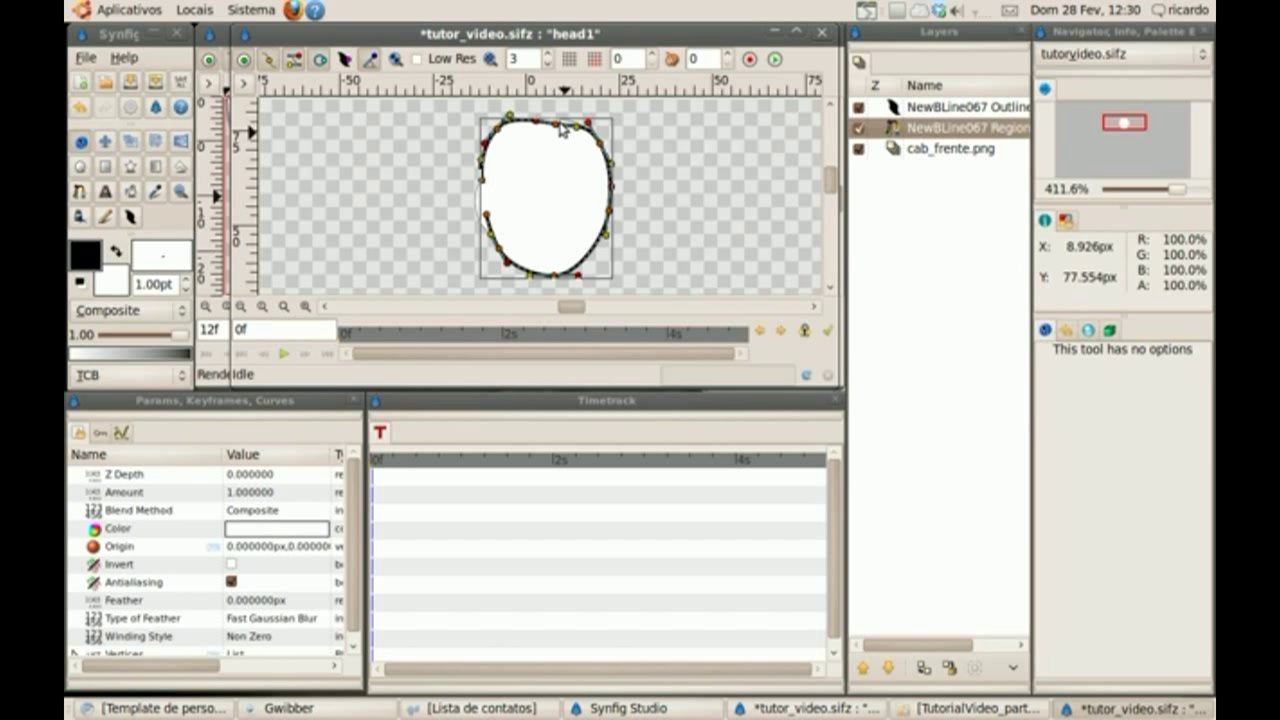
left_click_drag(558, 121, 542, 117)
left_click(633, 146)
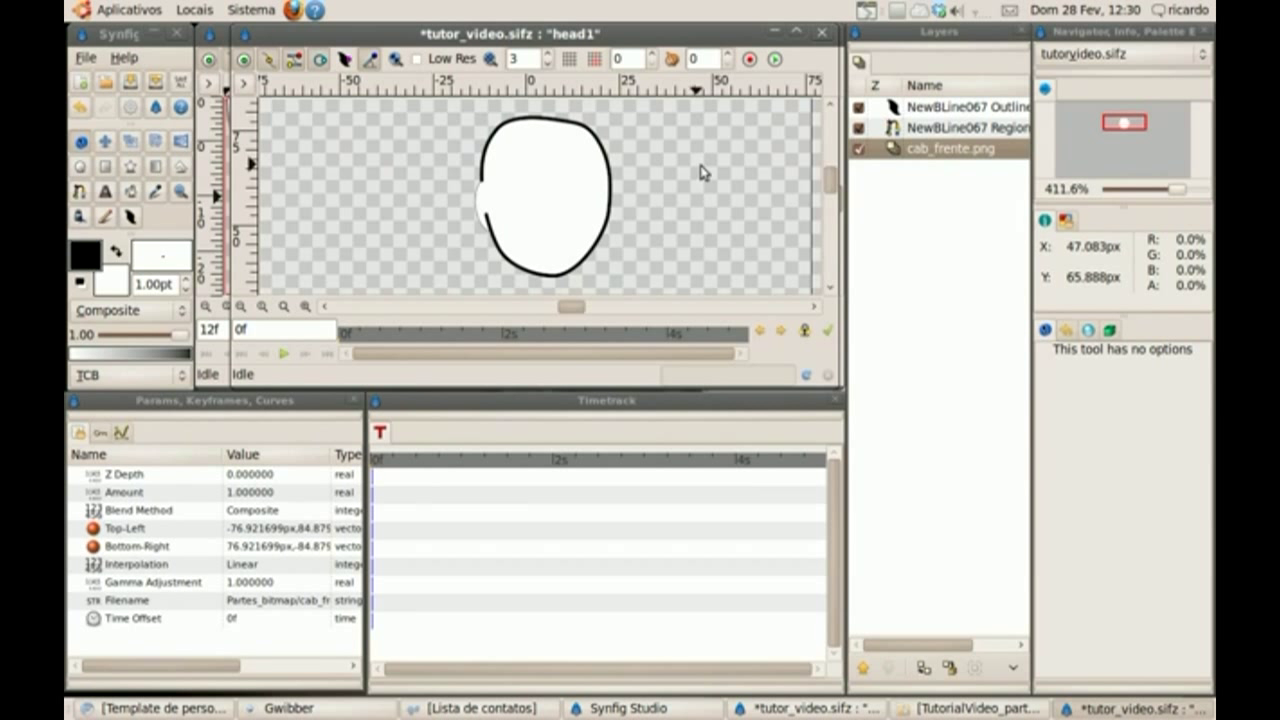
Hide the head's white fill and trace a three-point ear curve along the face's left edge
left_click(905, 107)
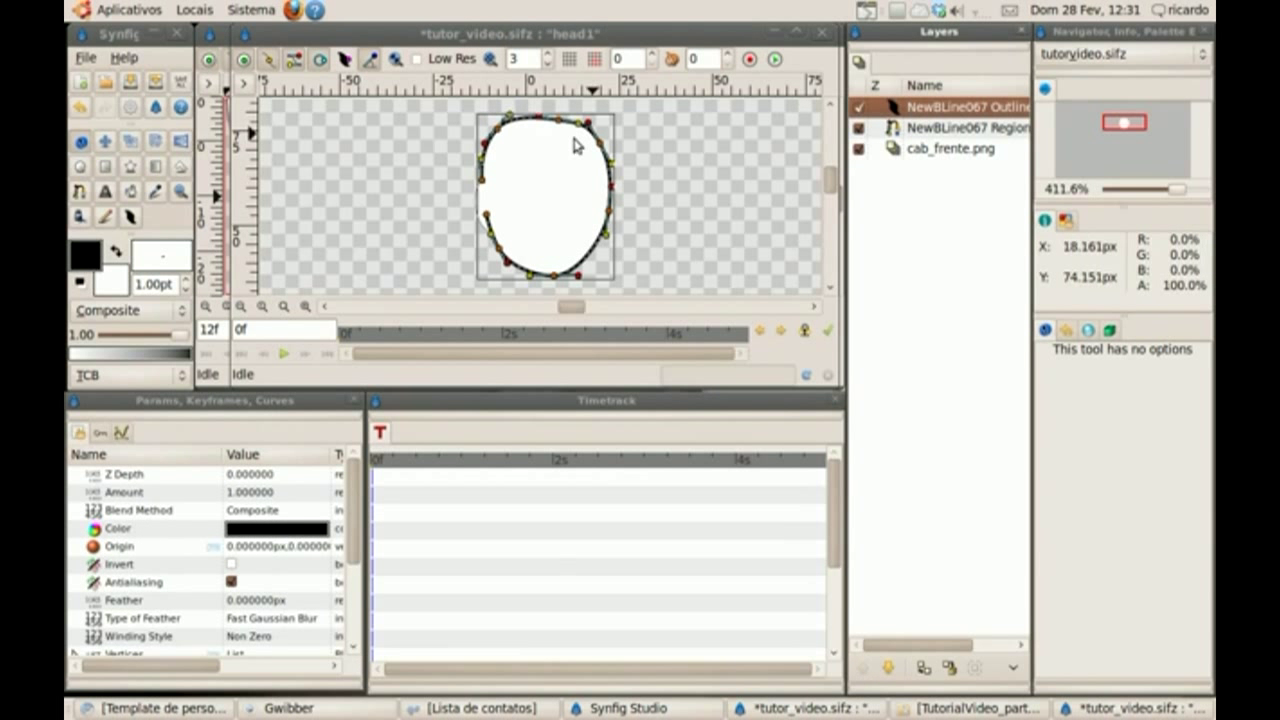
left_click(858, 128)
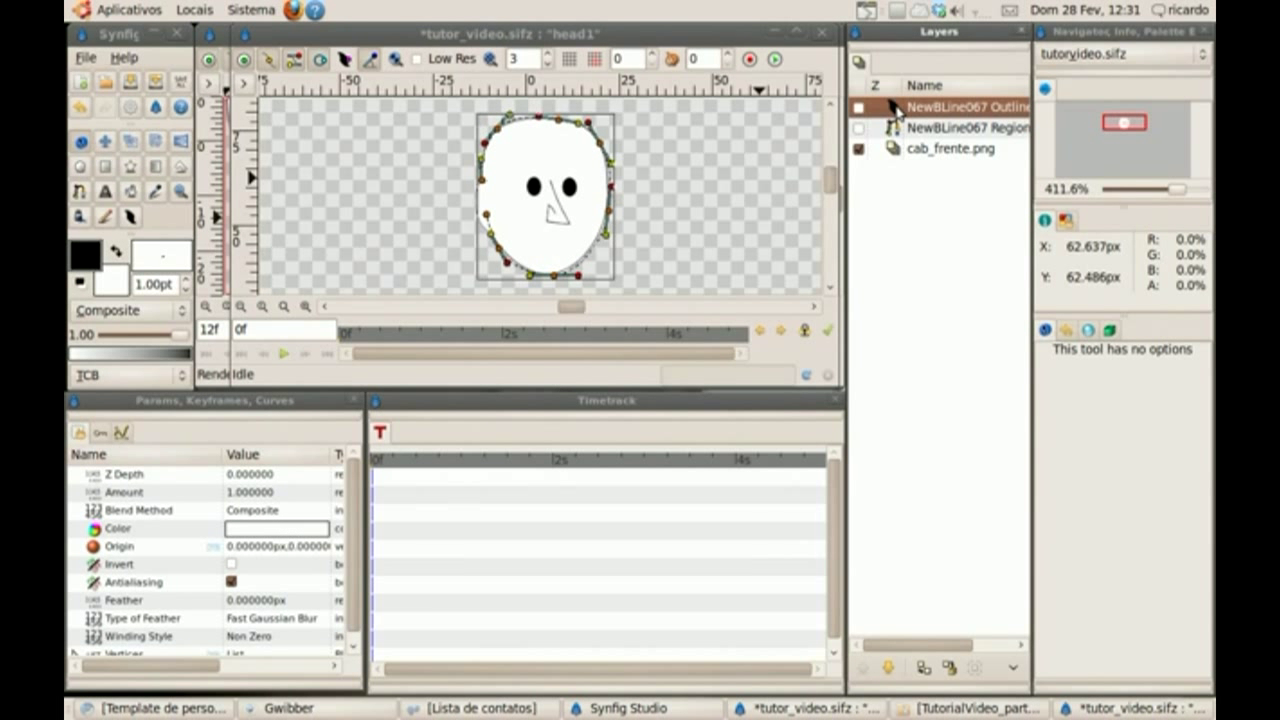
left_click(81, 189)
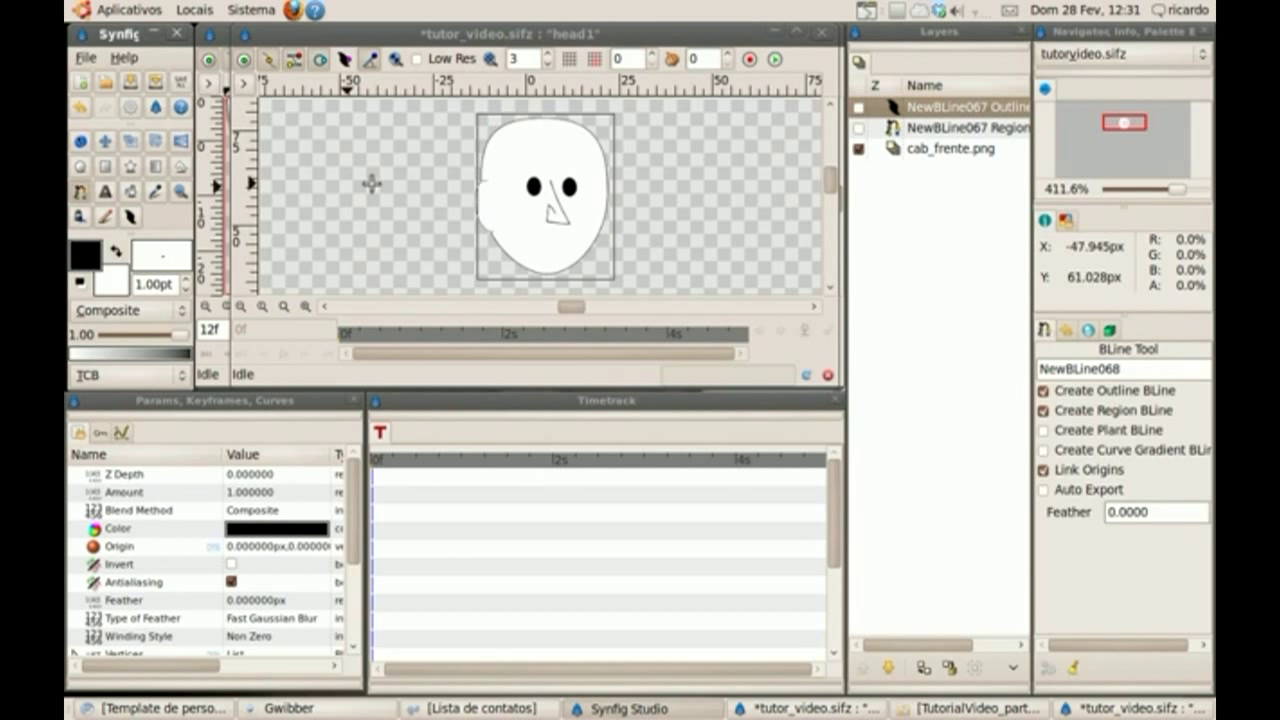
left_click(478, 187)
left_click(474, 208)
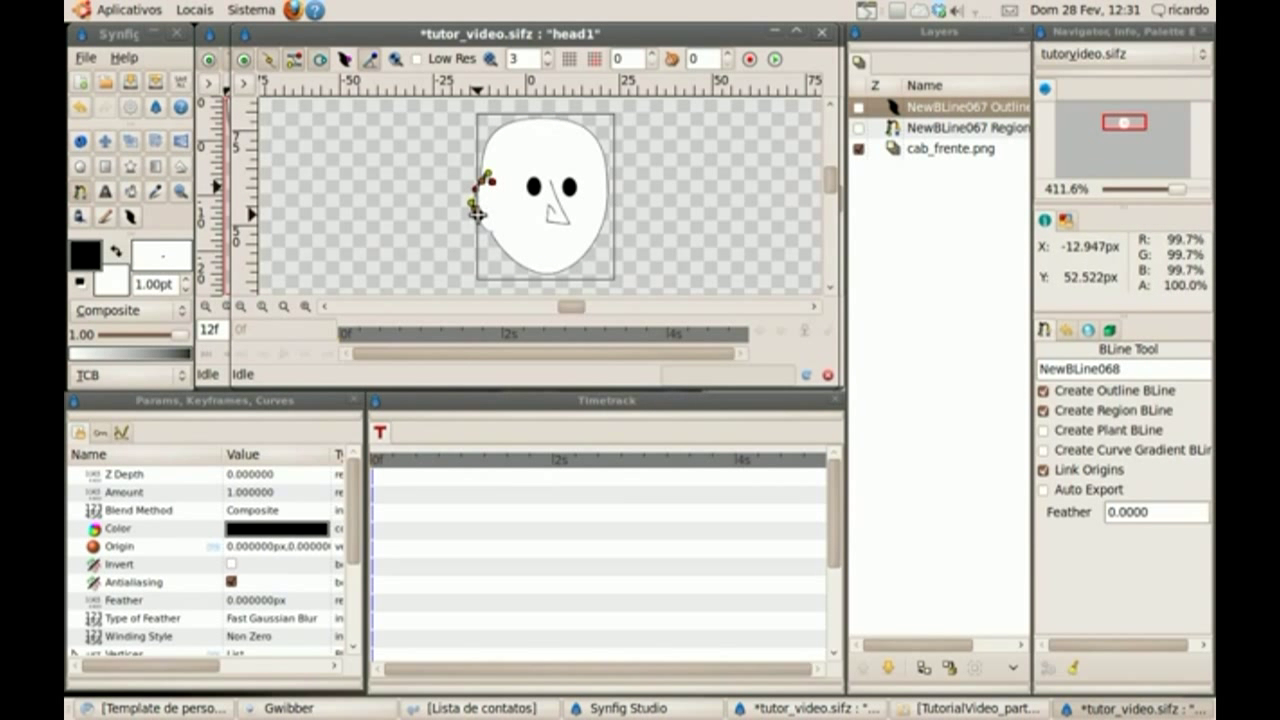
left_click(491, 234)
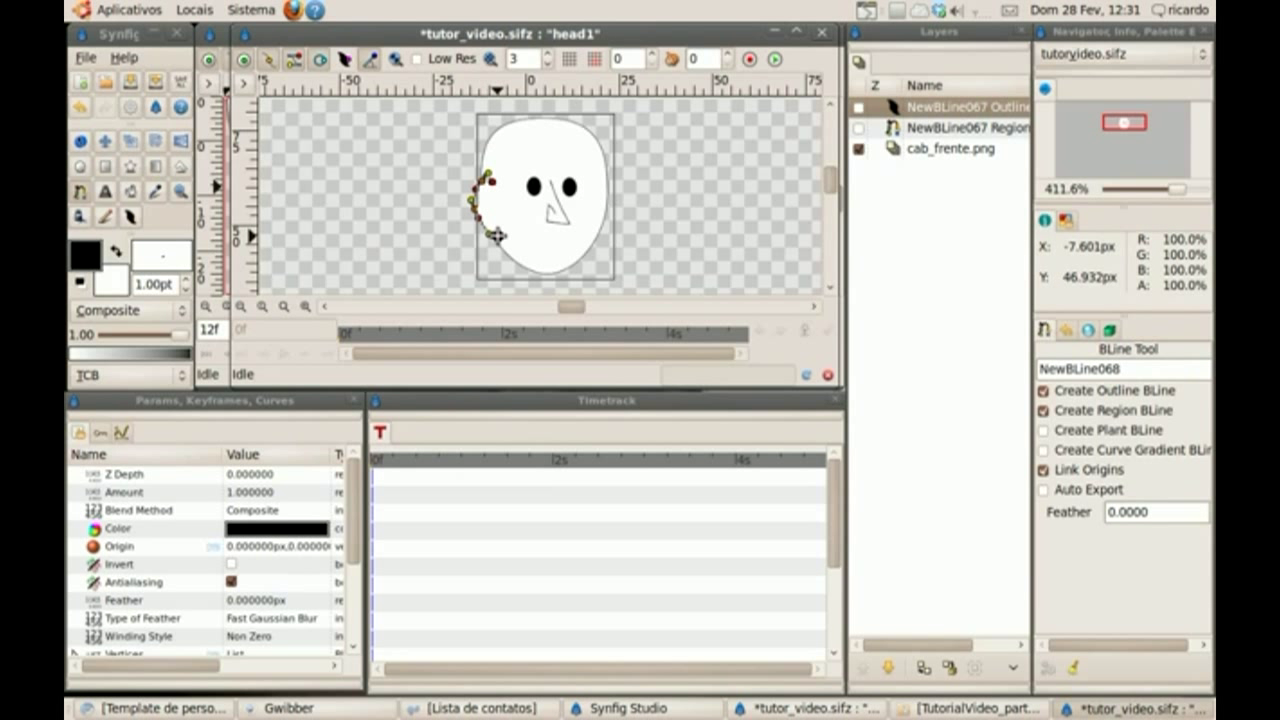
left_click(84, 146)
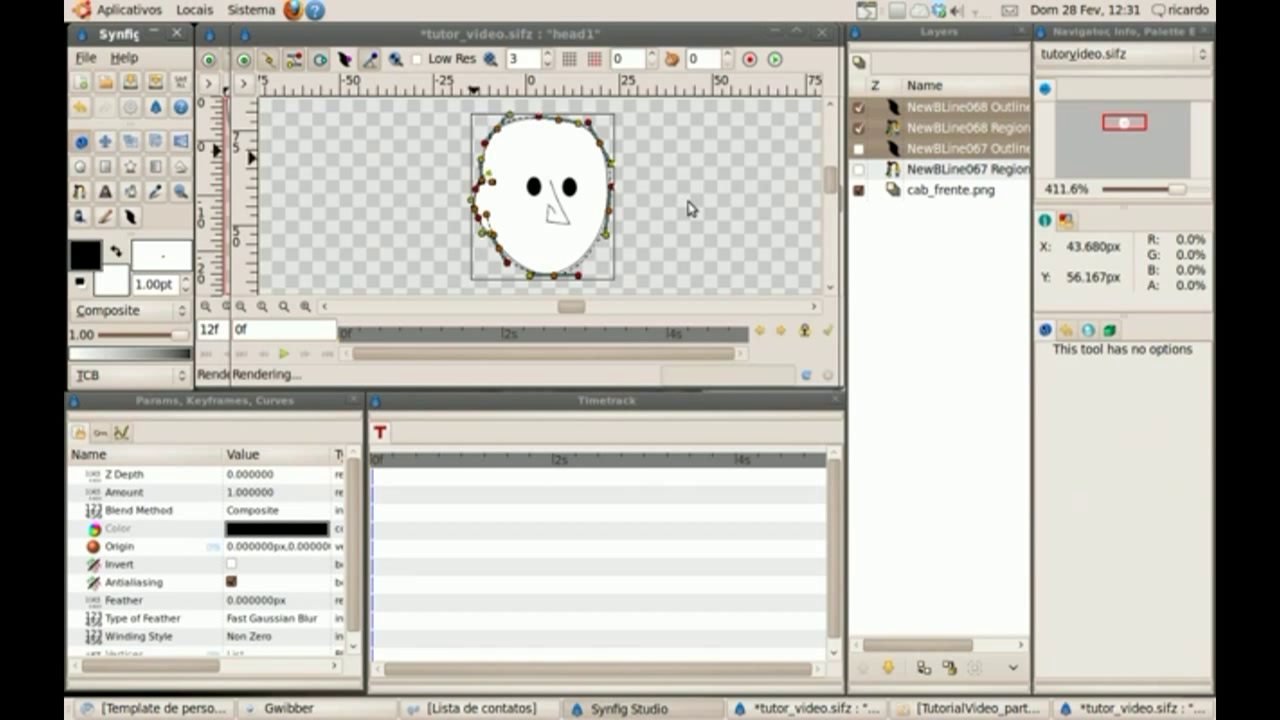
Zoom in on the ear and reshape the NewBLine068 region and outline
left_click(857, 150)
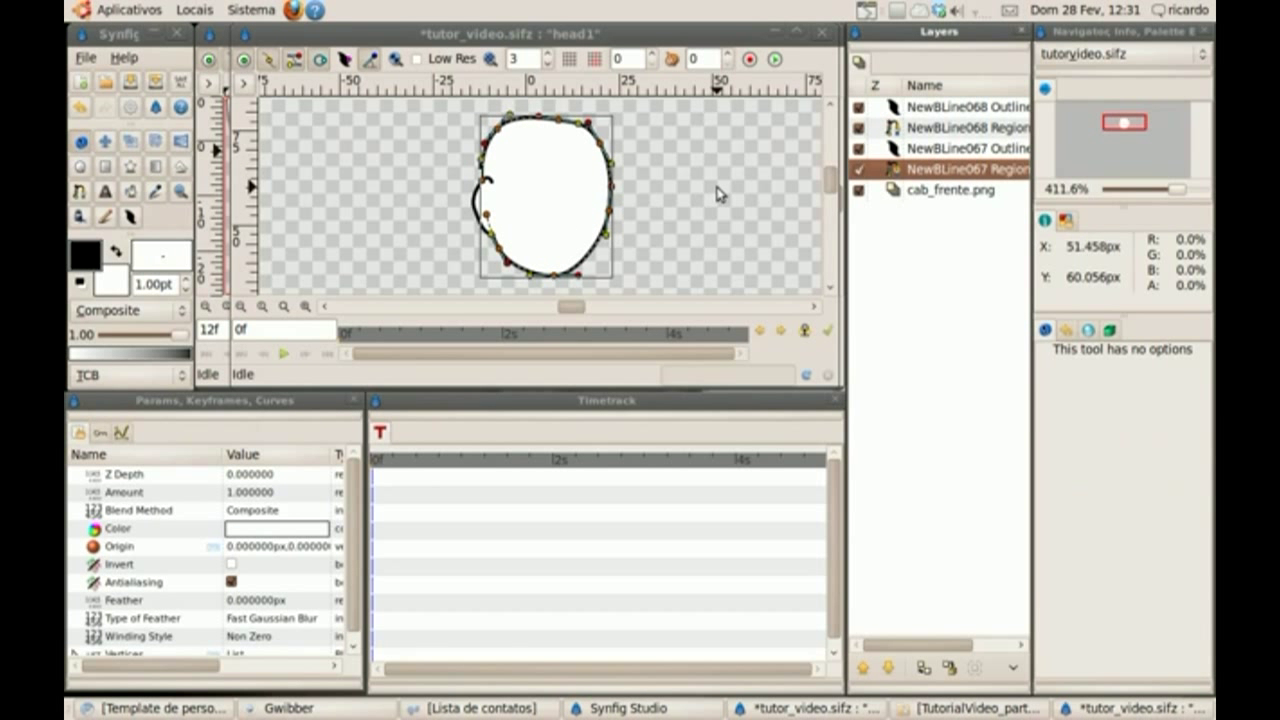
left_click(519, 190)
left_click(485, 196)
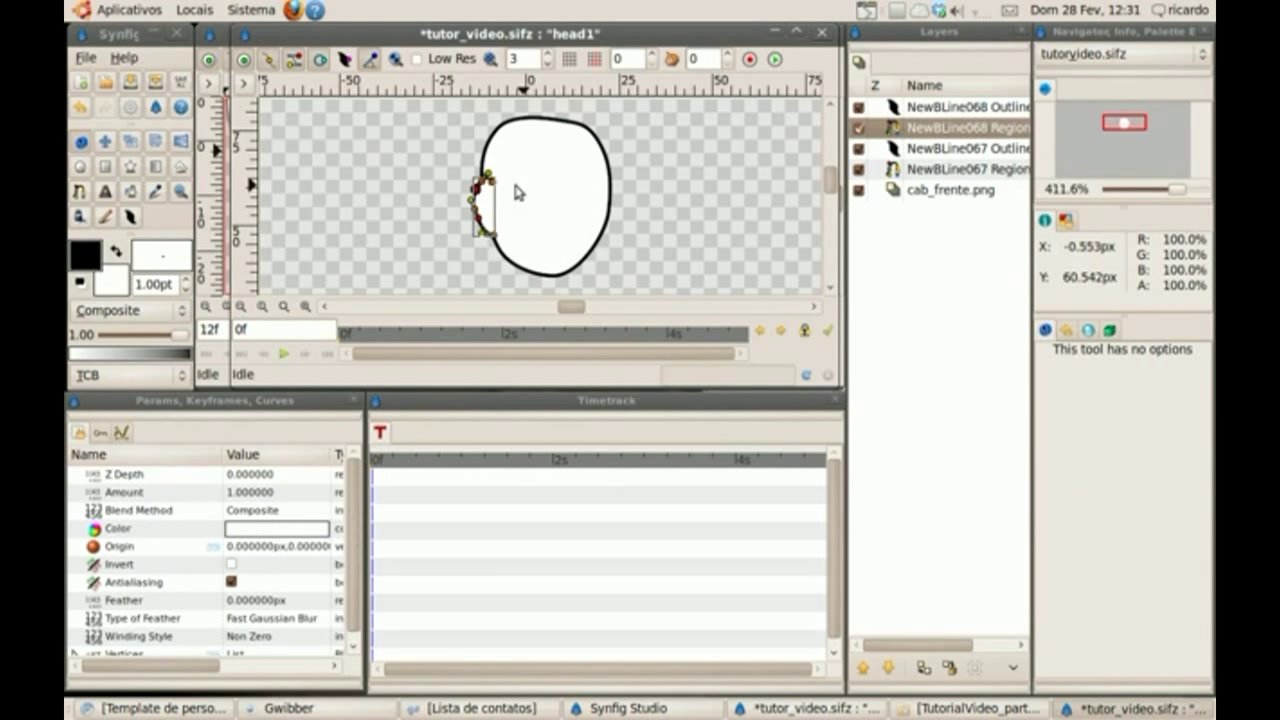
left_click(180, 191)
left_click_drag(466, 145, 528, 243)
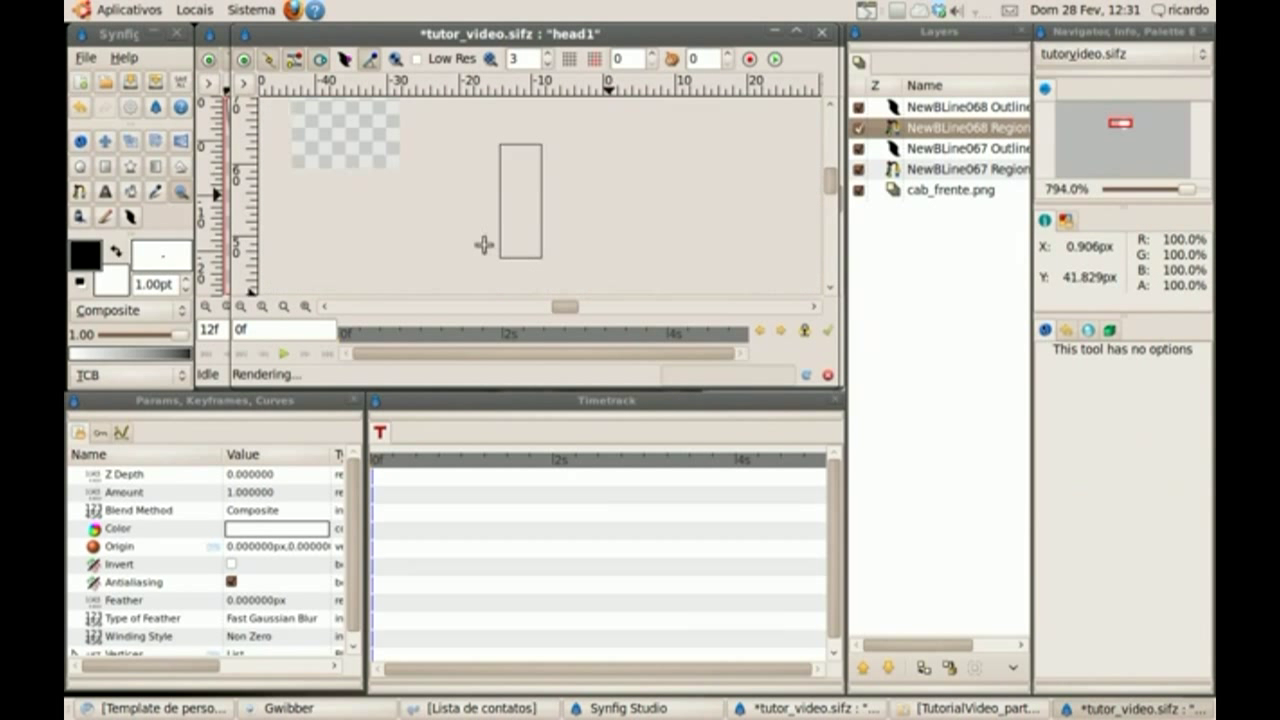
key("alt+a")
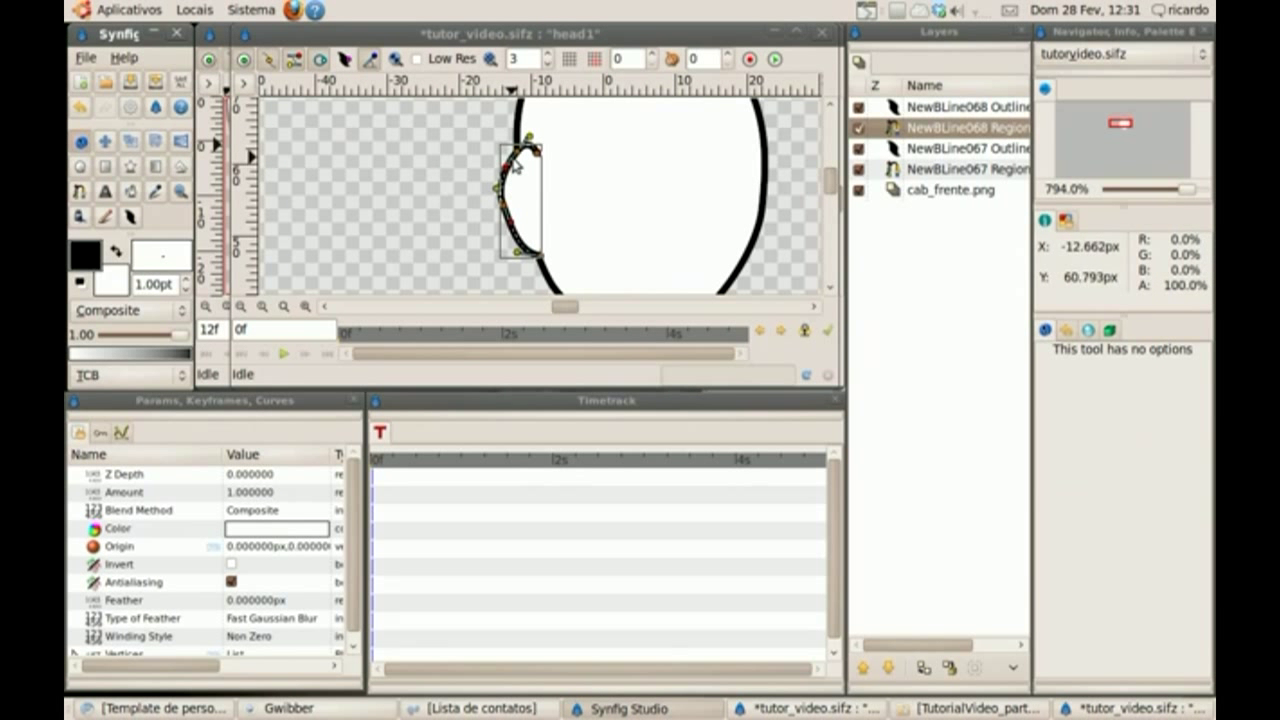
left_click_drag(515, 167, 509, 222)
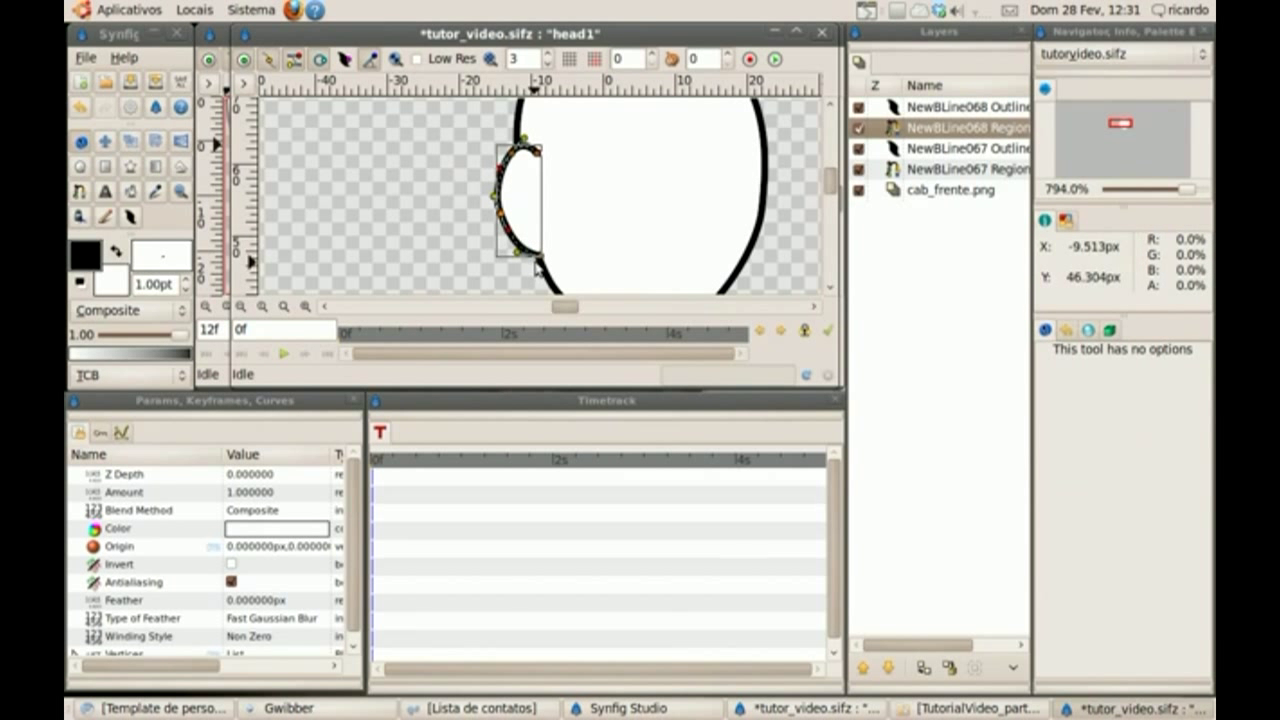
left_click(500, 277)
left_click(508, 242)
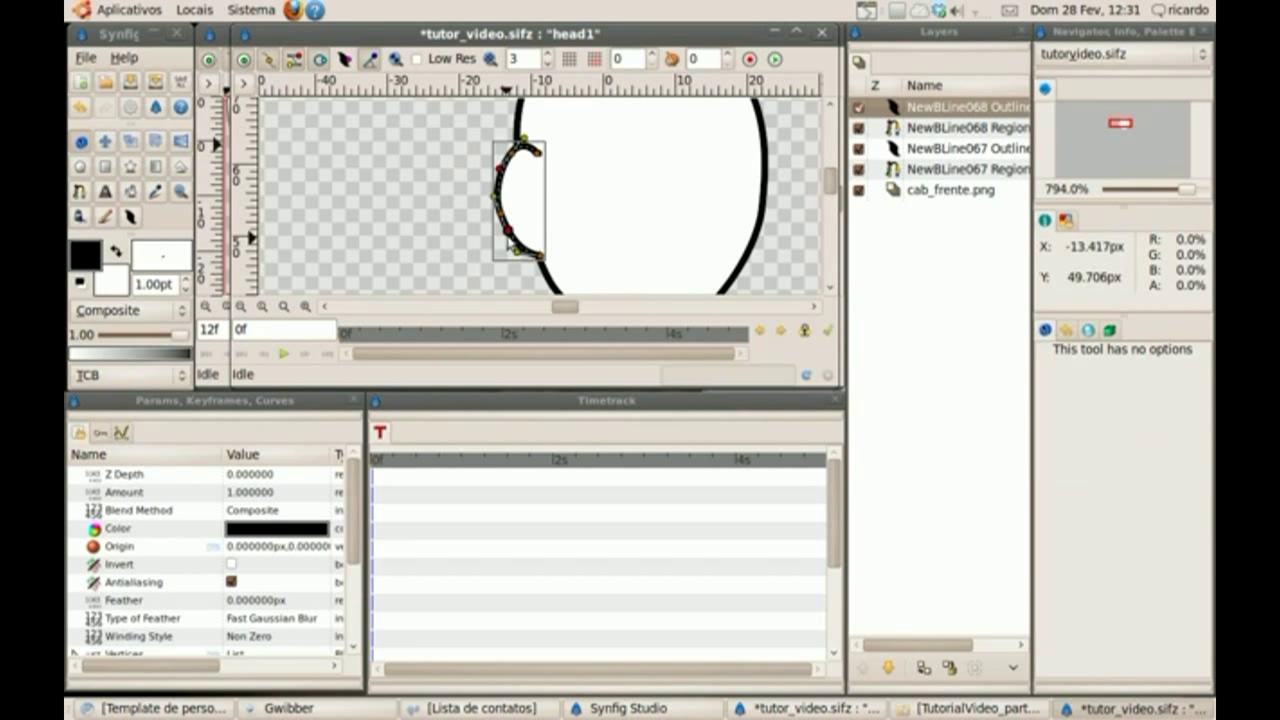
left_click_drag(500, 218, 497, 220)
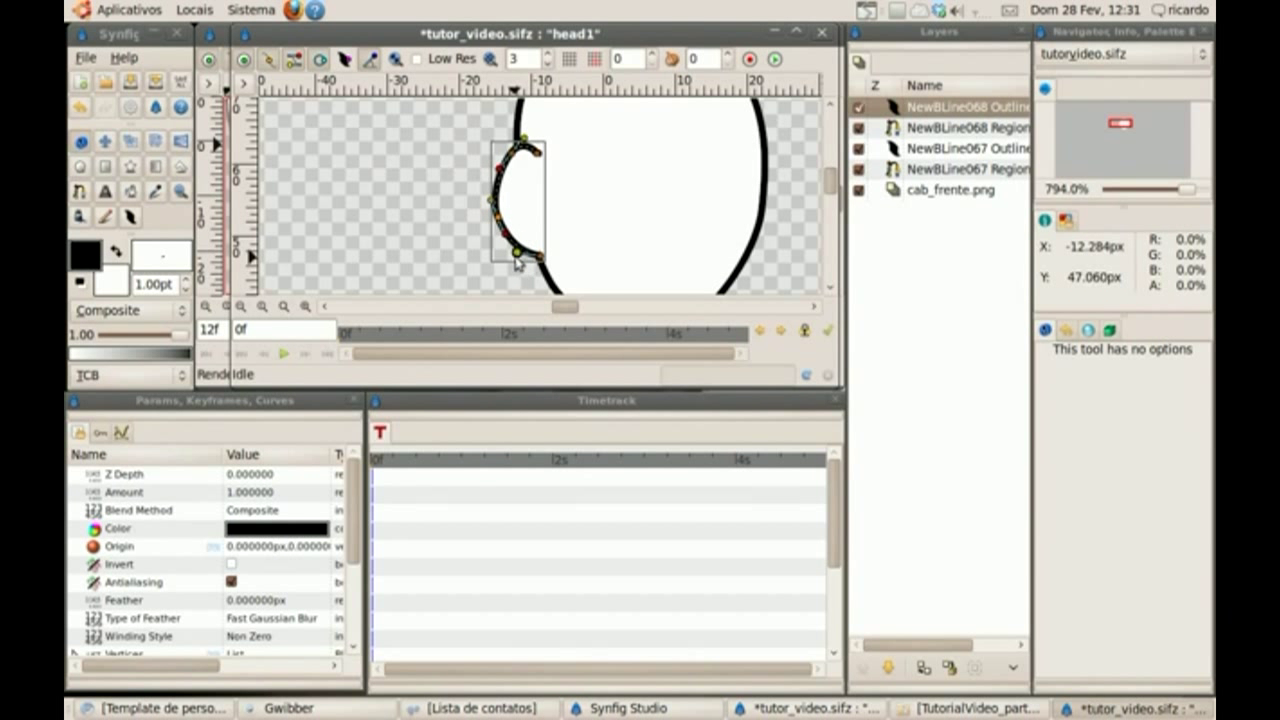
Select the face image, zoom out to the whole head and hide the NewBLine067 outline and fill
left_click(445, 263)
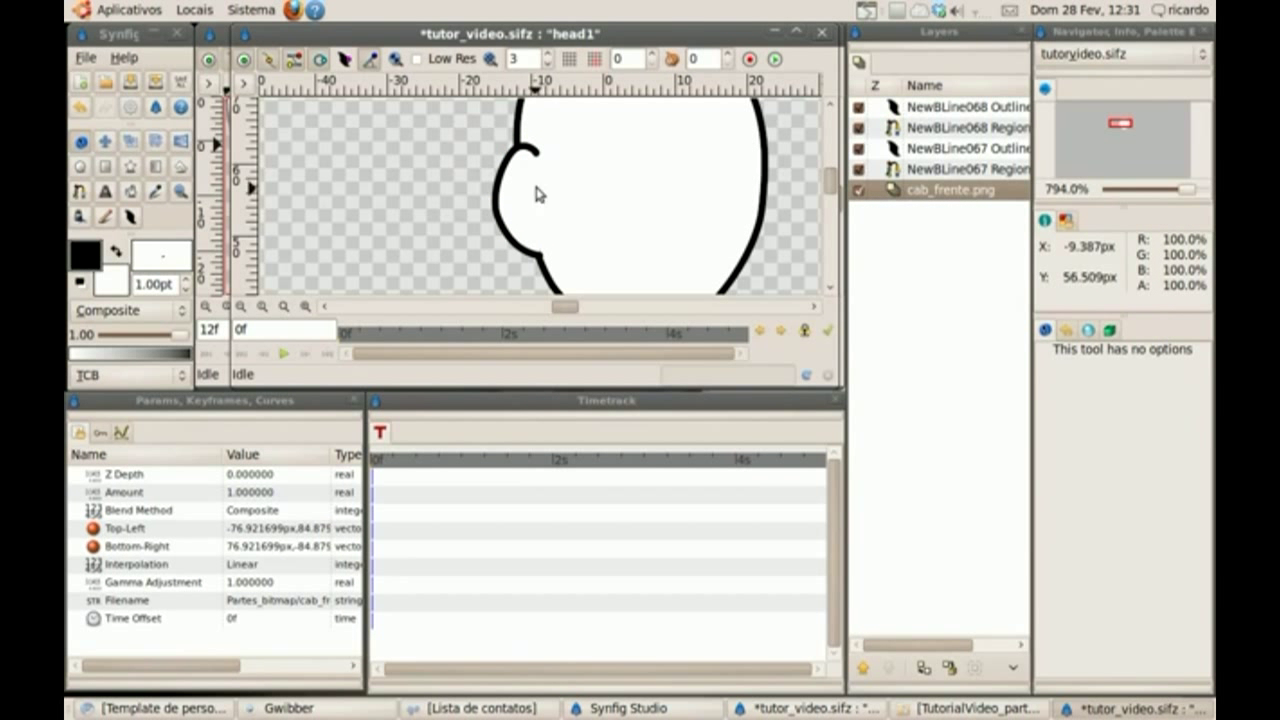
left_click(535, 258)
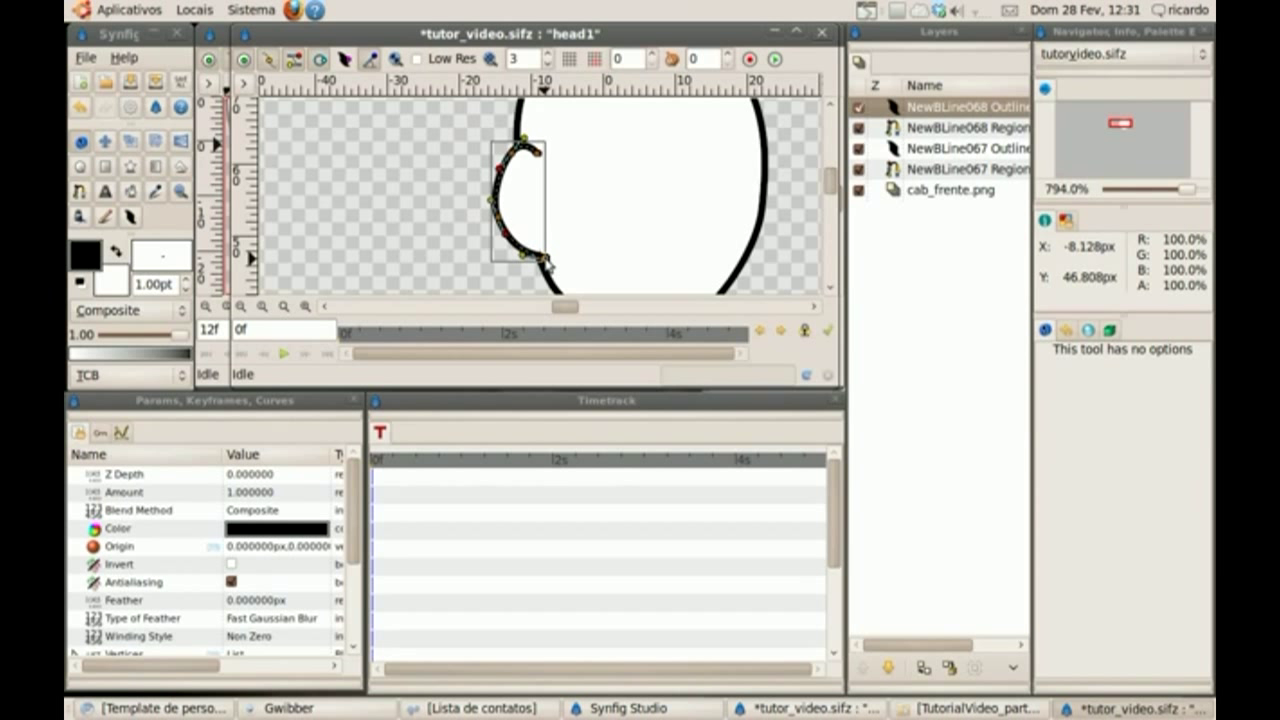
left_click(436, 258)
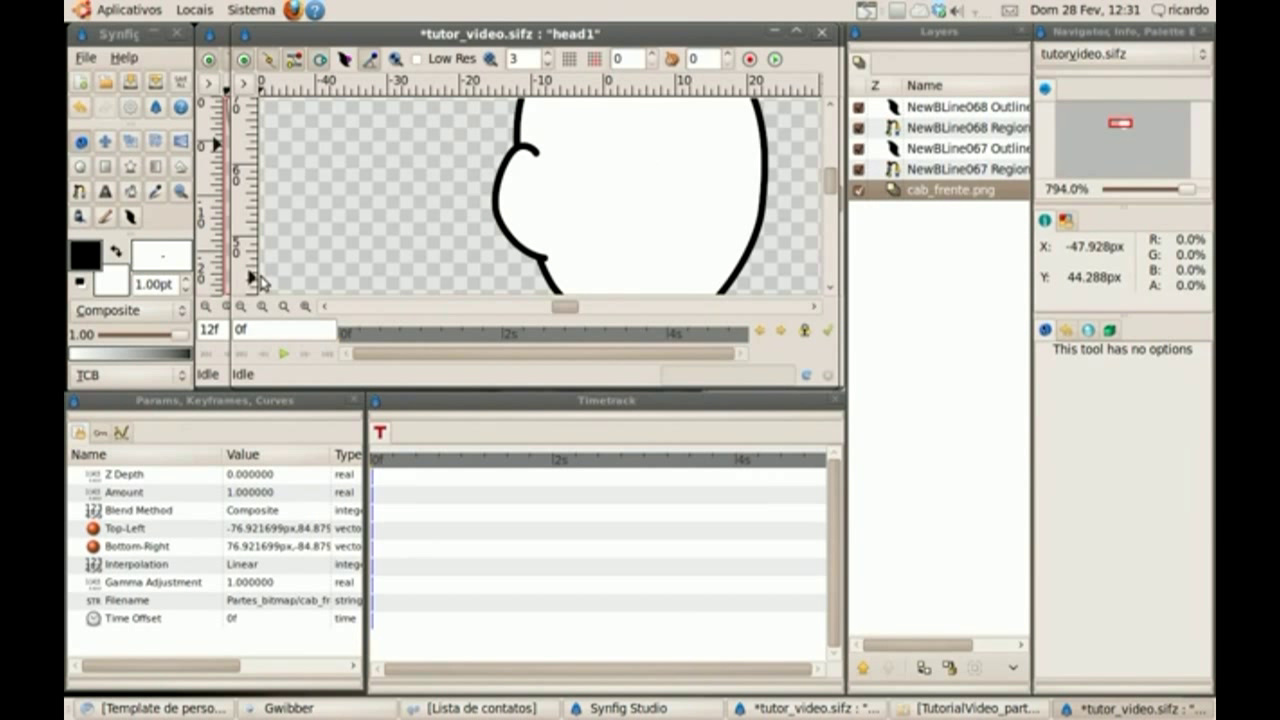
left_click(240, 307)
left_click(240, 307)
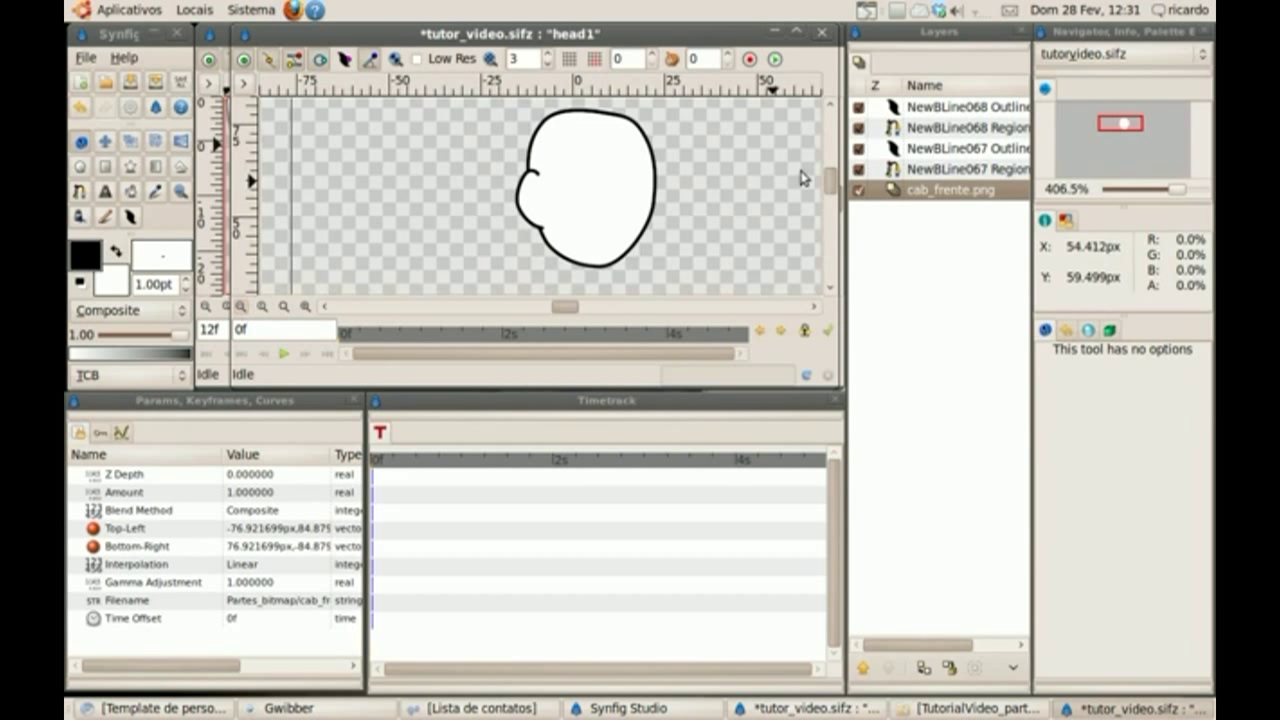
left_click(858, 148)
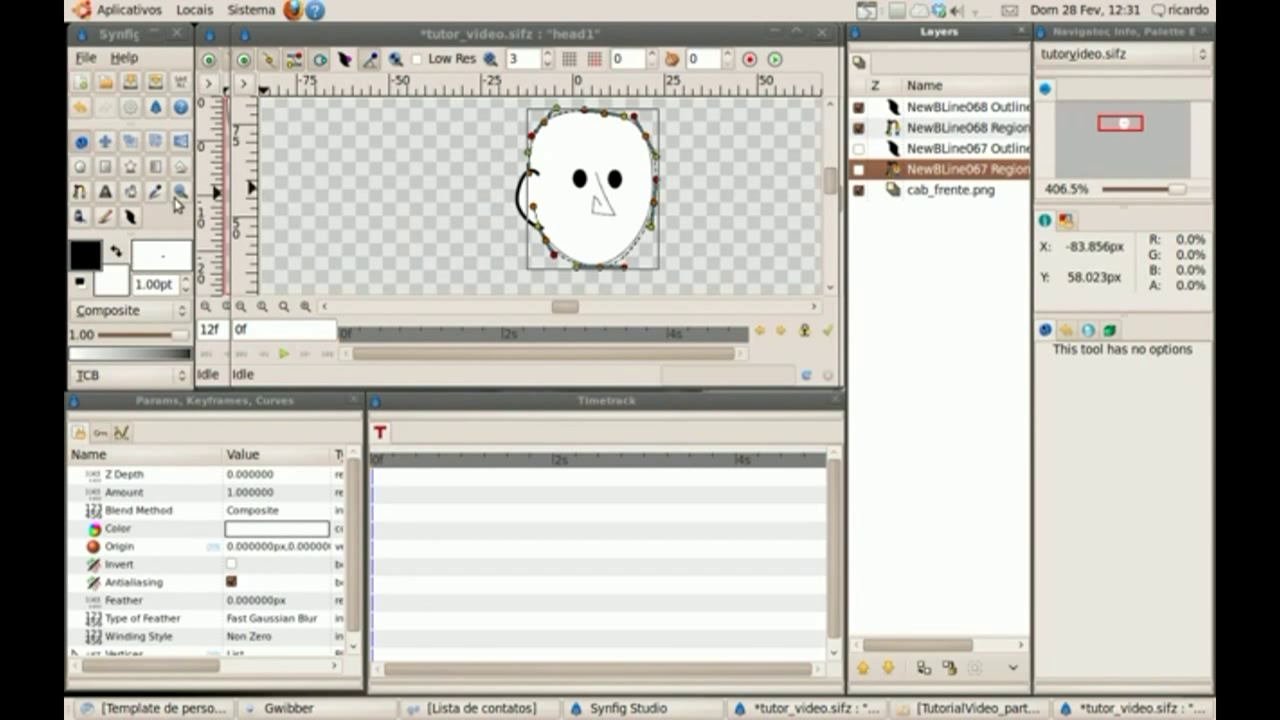
Trace the nose as a four-point spline, creating NewBLine069 outline and region
left_click(551, 143)
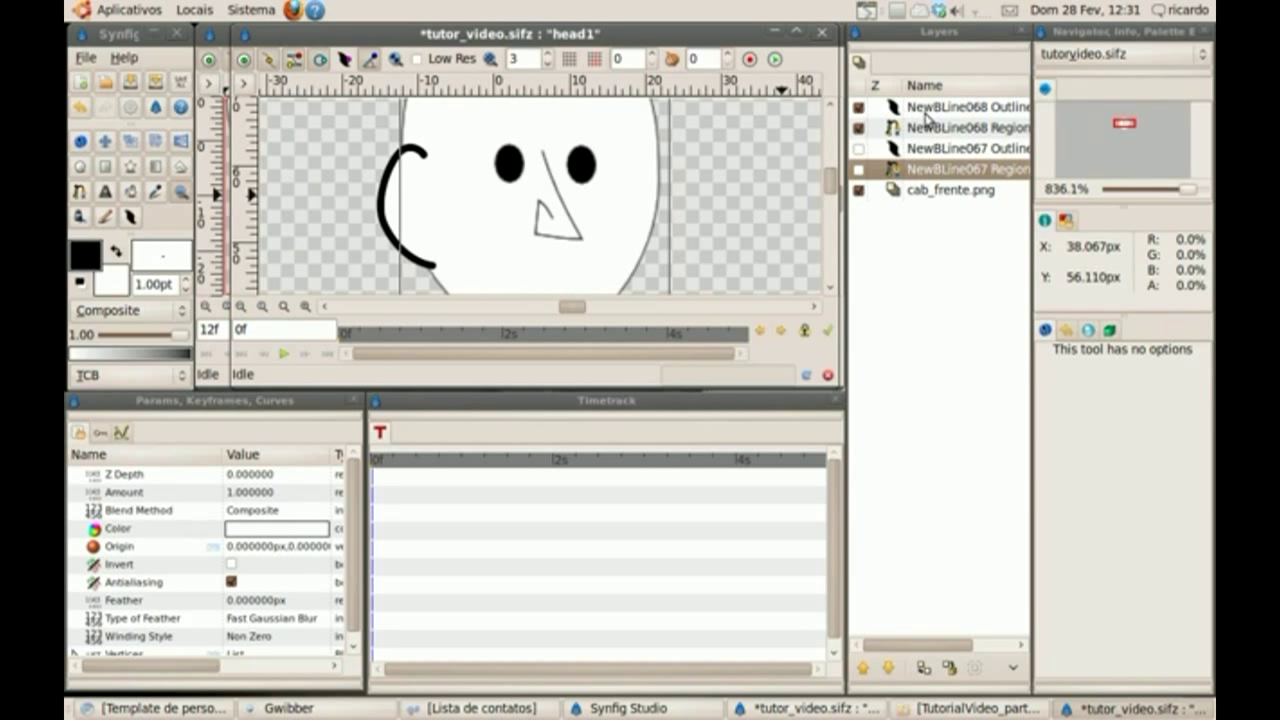
left_click(928, 107)
left_click(80, 193)
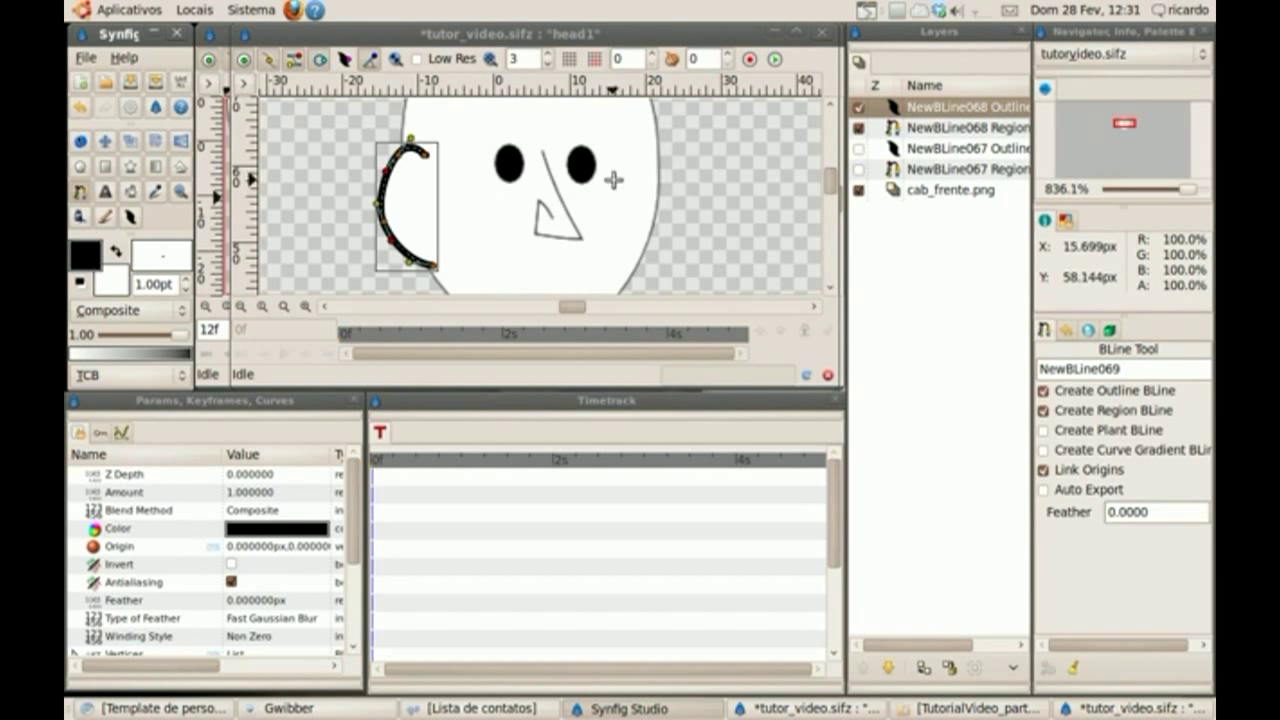
left_click(541, 151)
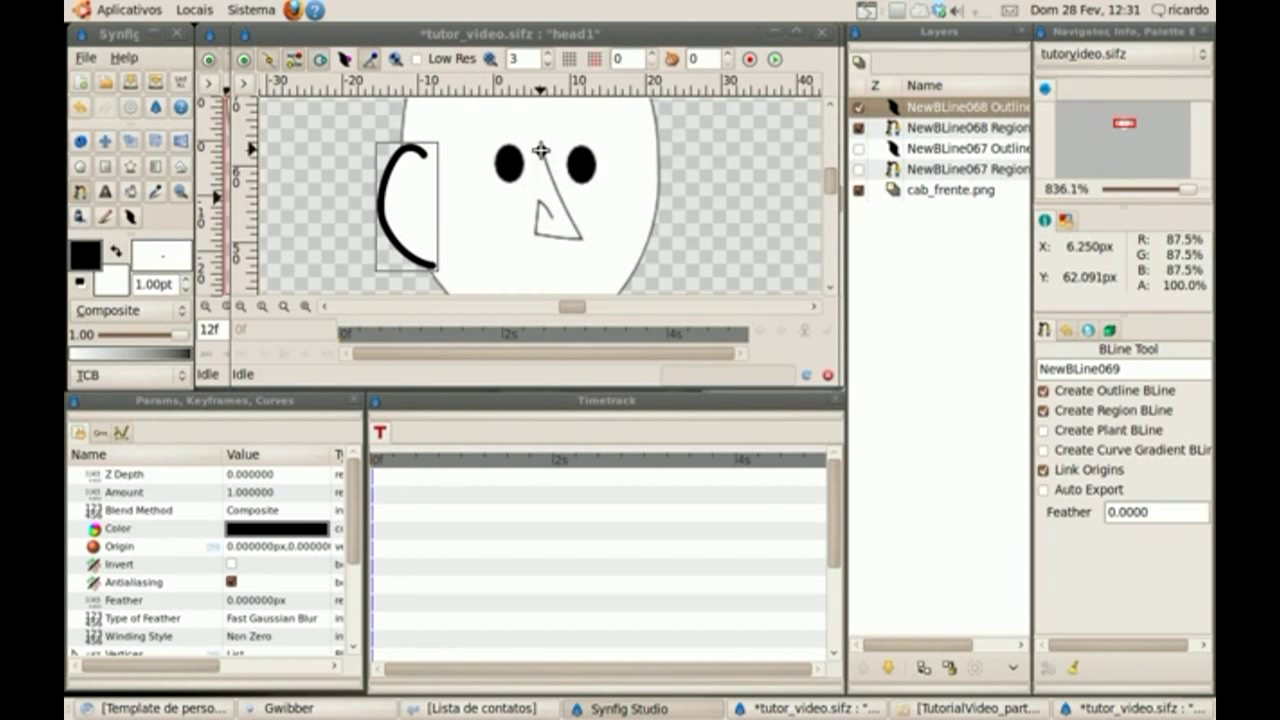
left_click(592, 243)
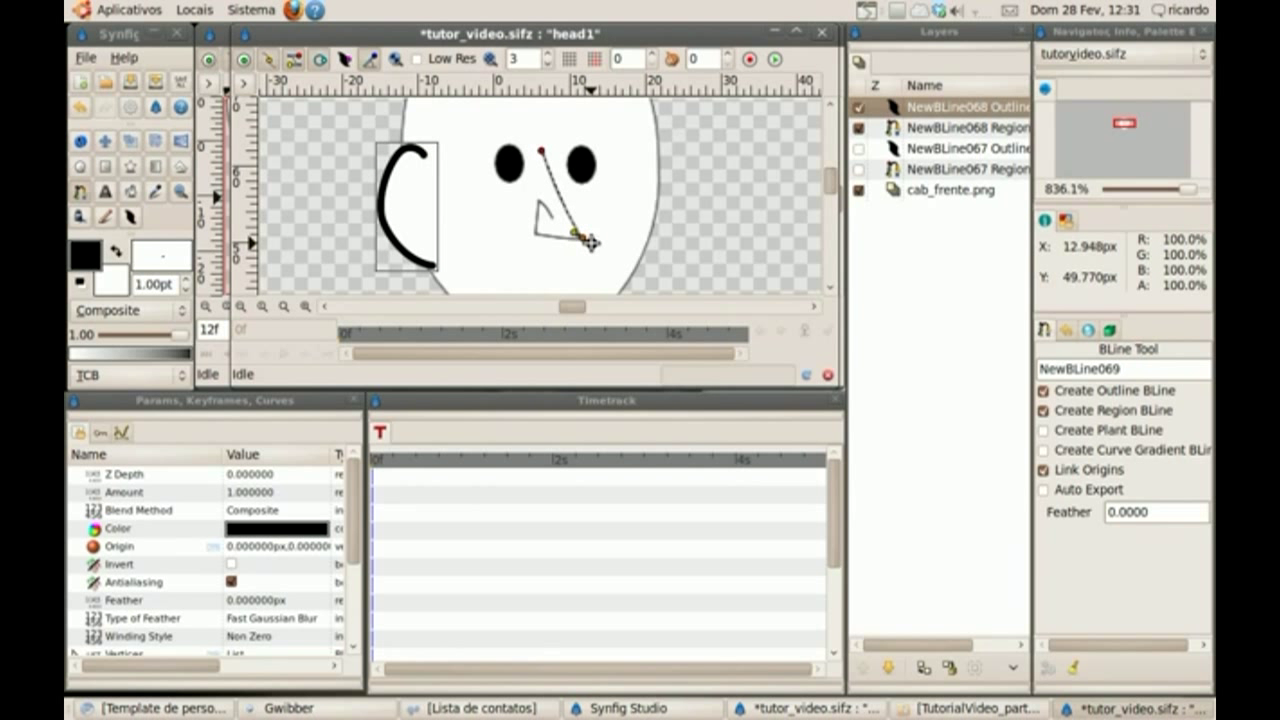
left_click(535, 236)
left_click(538, 197)
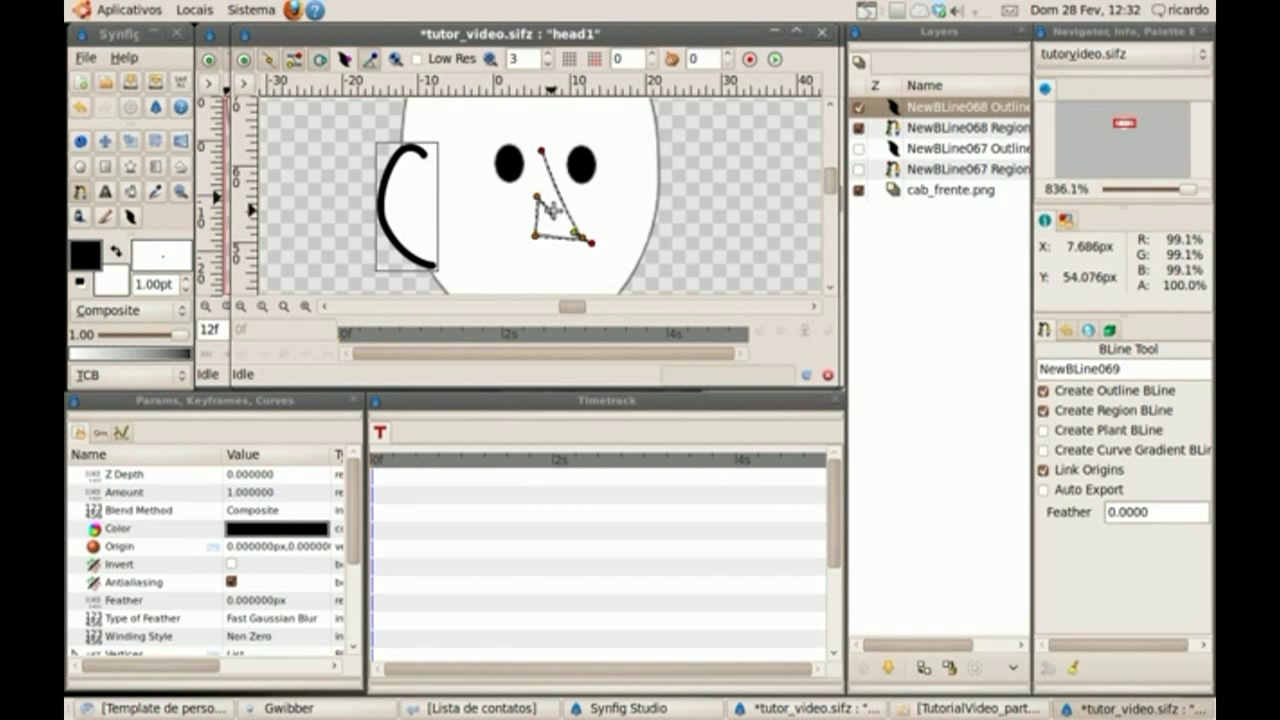
left_click(81, 141)
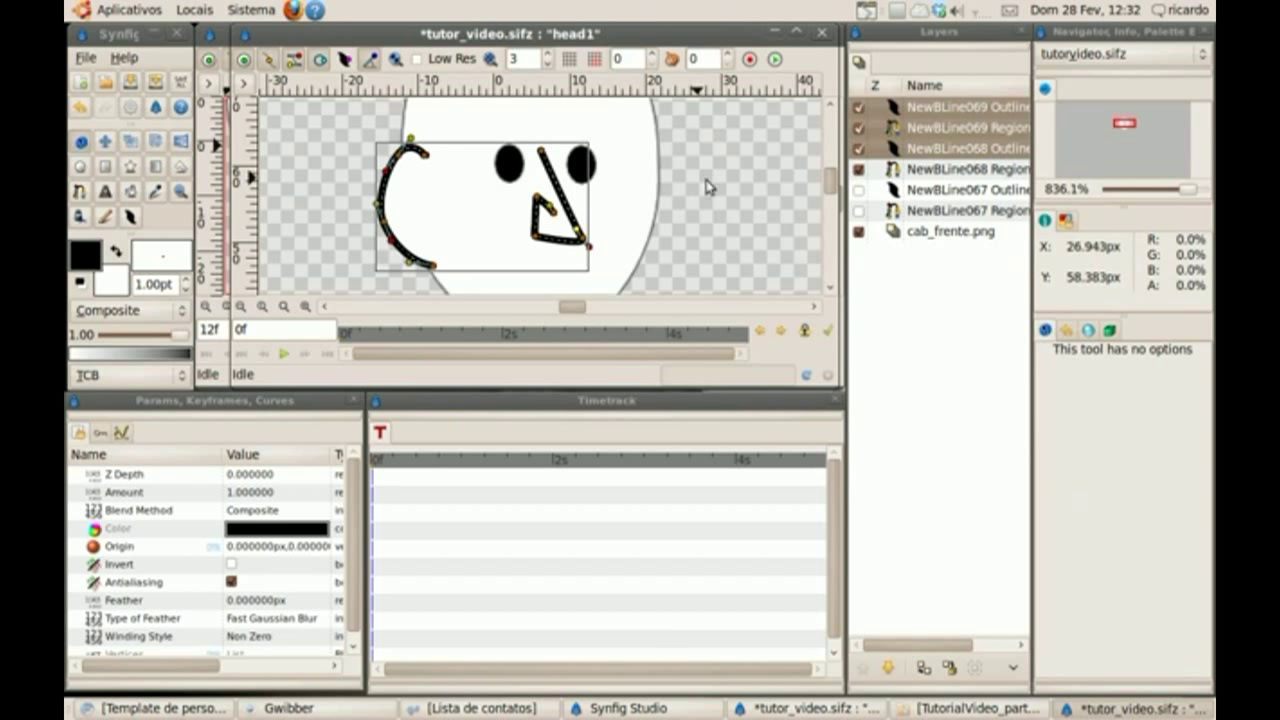
Toggle the head outline and fill visibility, leaving them hidden
left_click(859, 210)
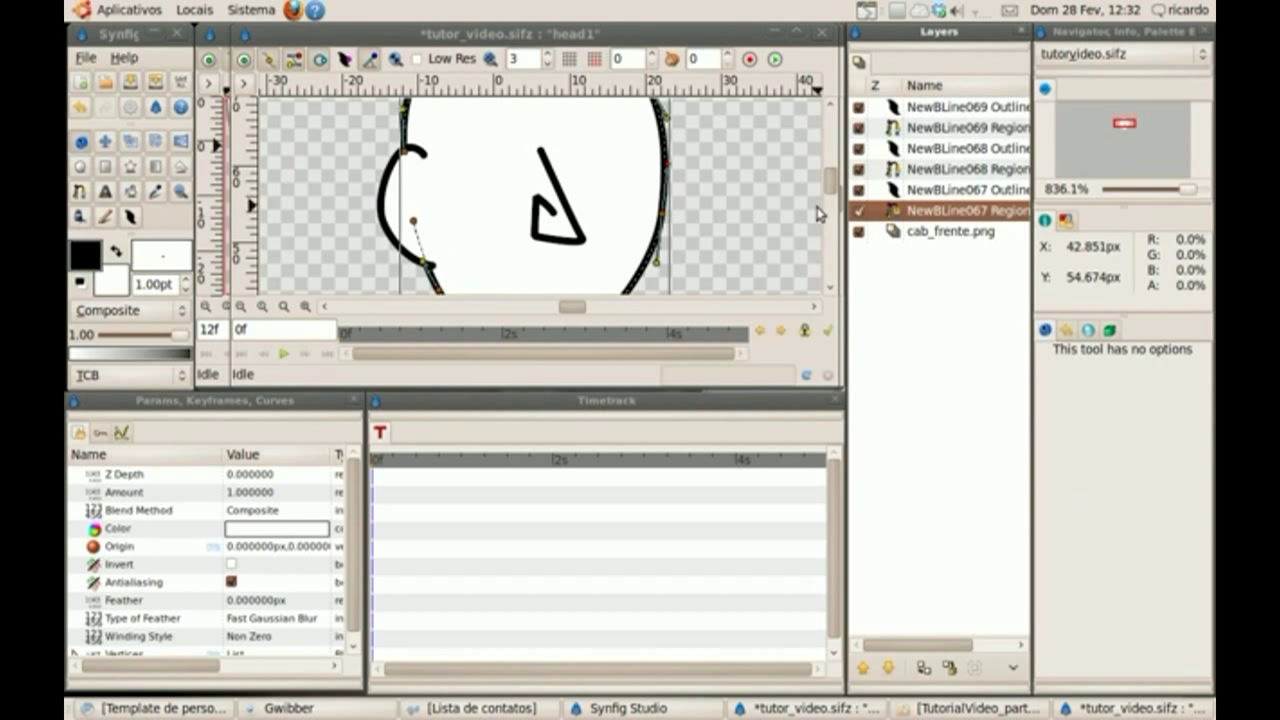
left_click(859, 210)
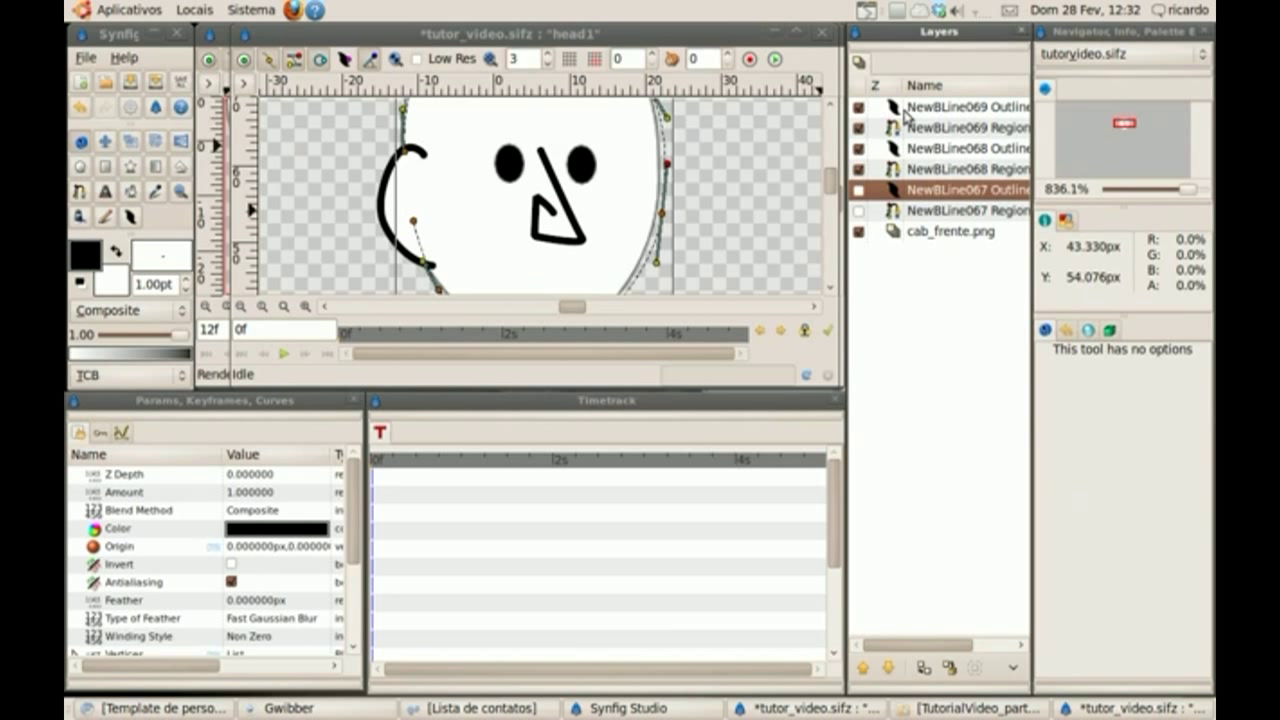
left_click(950, 106)
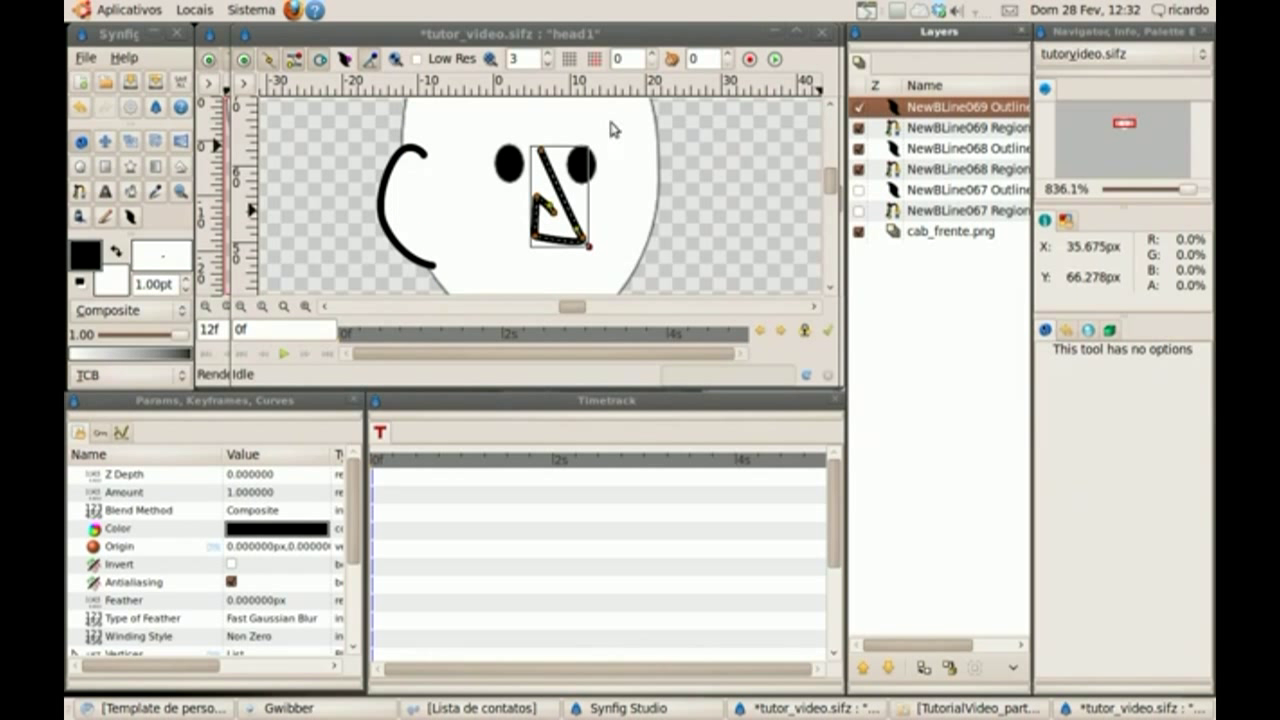
Name new circles 'eye', disable Create Circle Layer, and draw a circle over the left eye
left_click(80, 168)
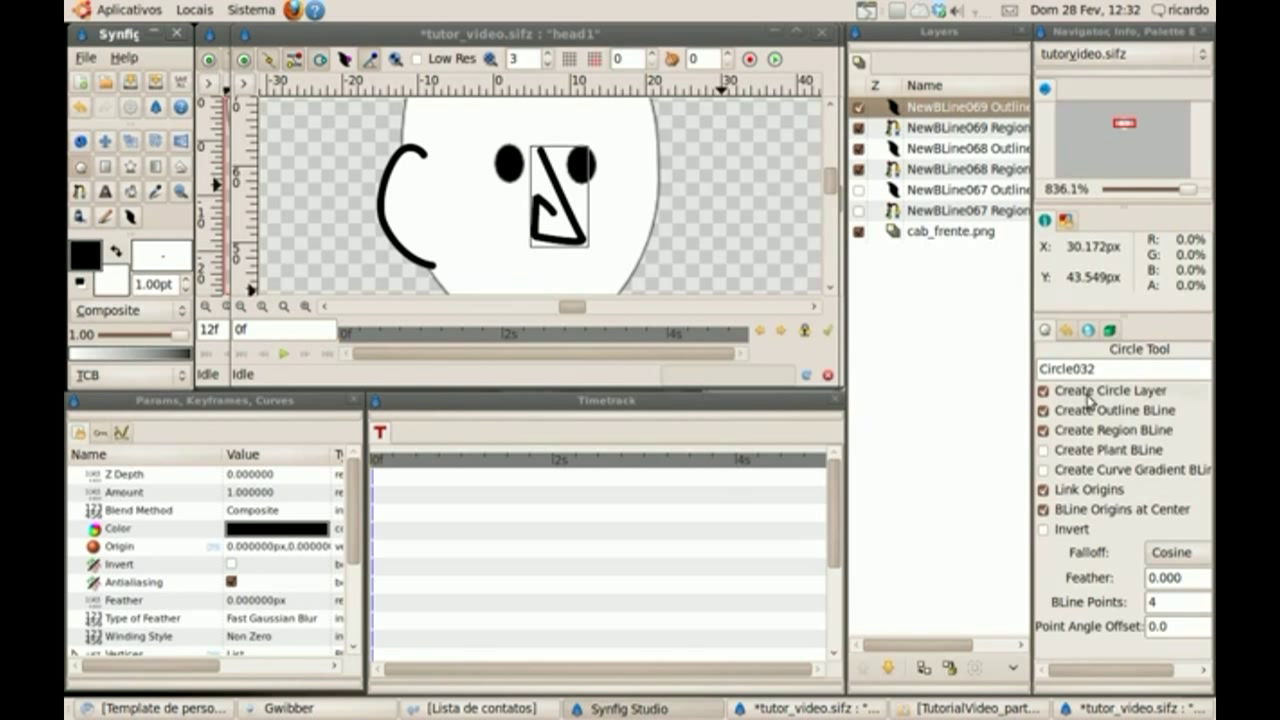
left_click_drag(1100, 366, 1043, 368)
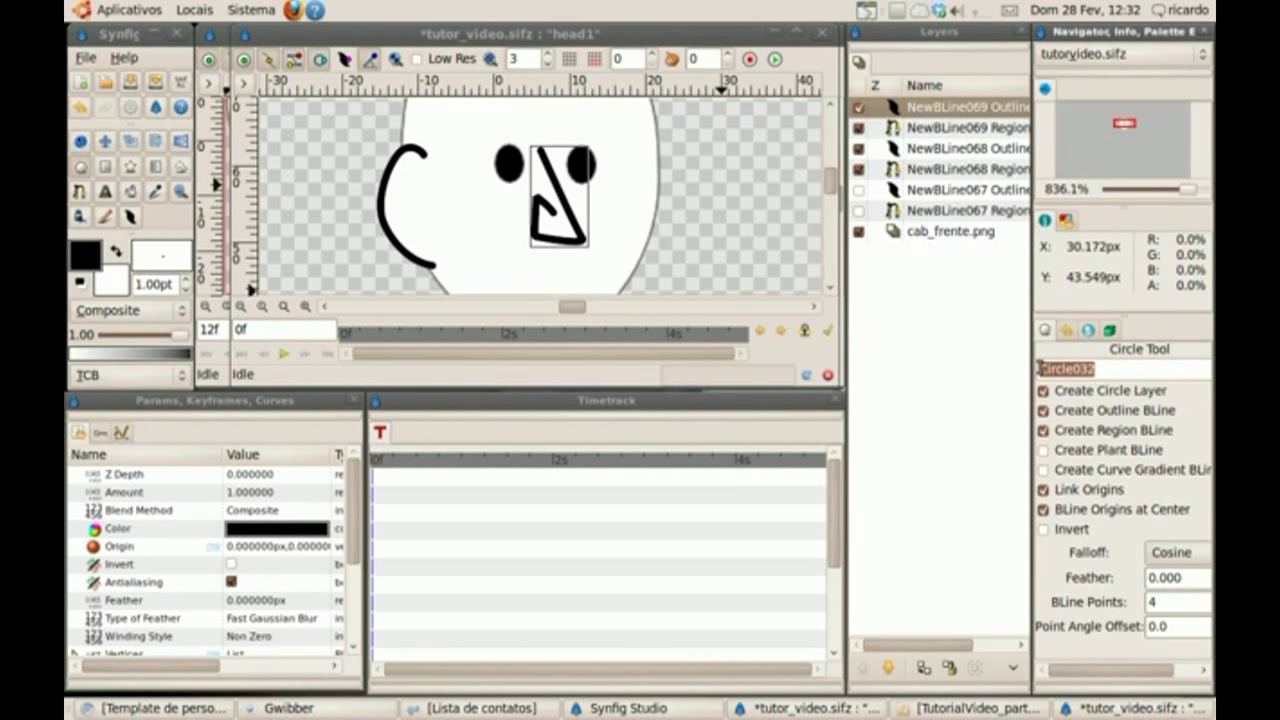
key("BackSpace")
type("eye")
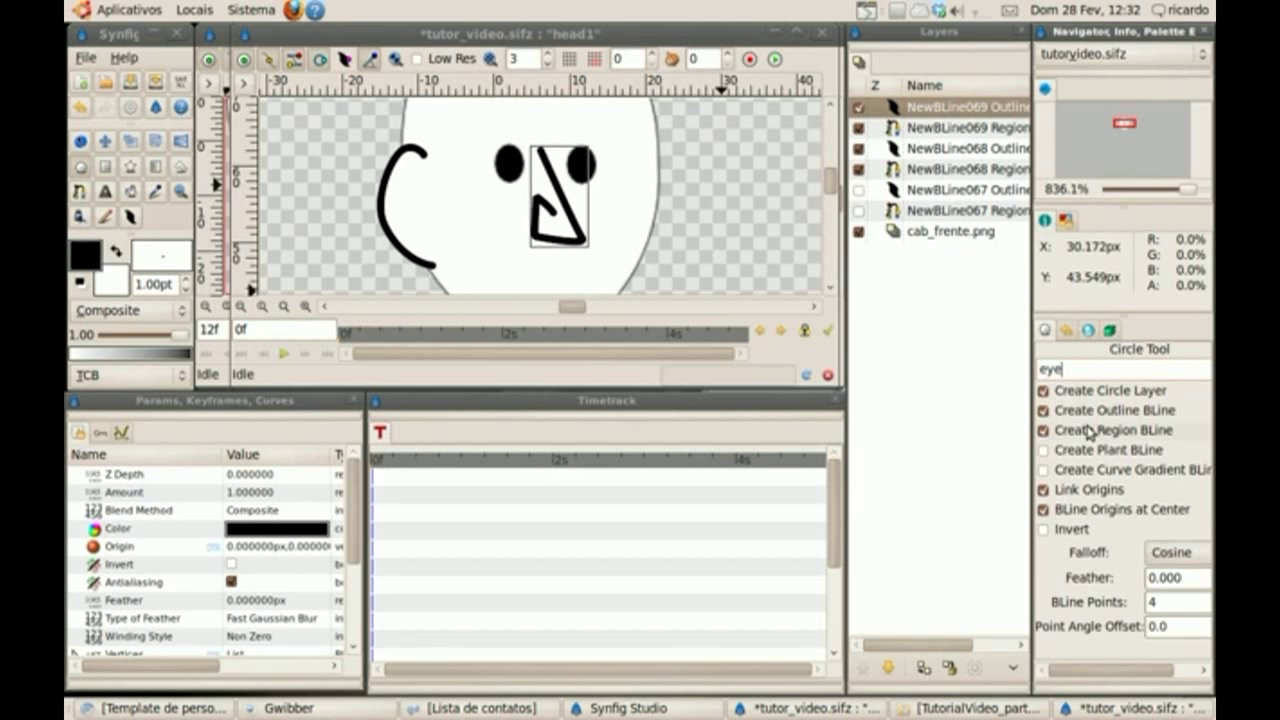
left_click(1044, 390)
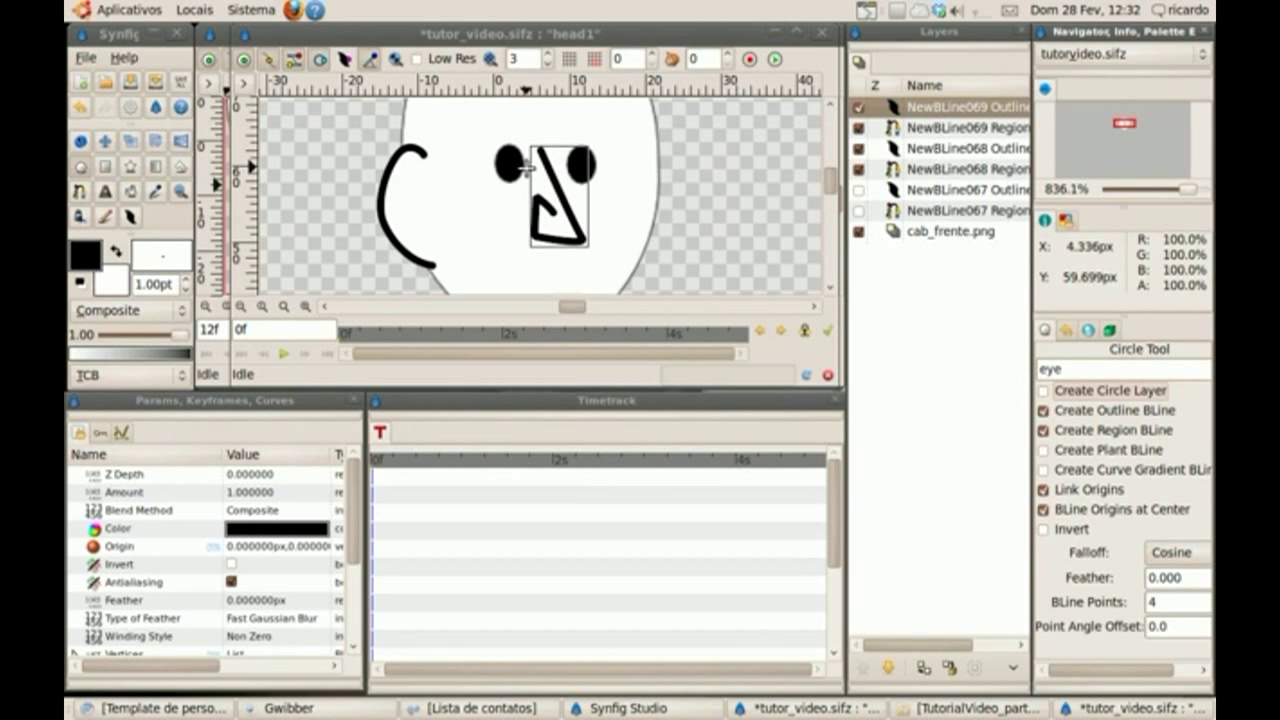
left_click_drag(505, 158, 560, 157)
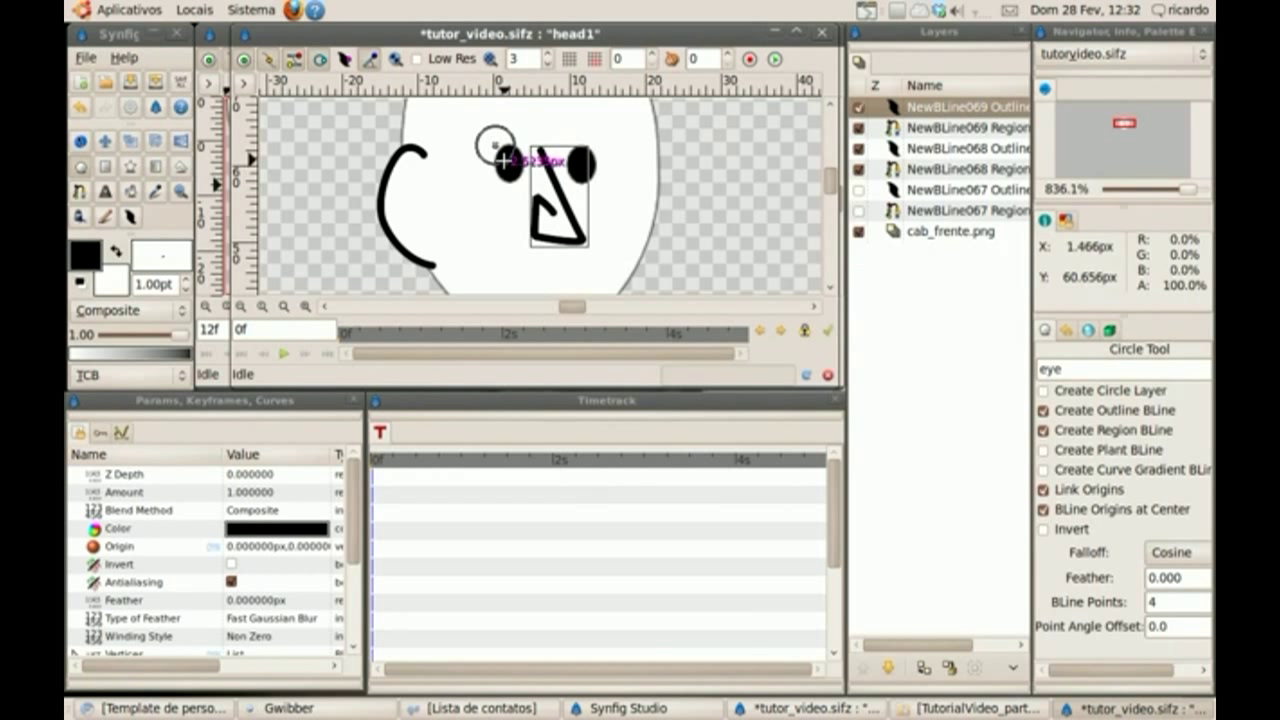
Reposition the eye circle onto the left eye and deselect it
left_click(84, 143)
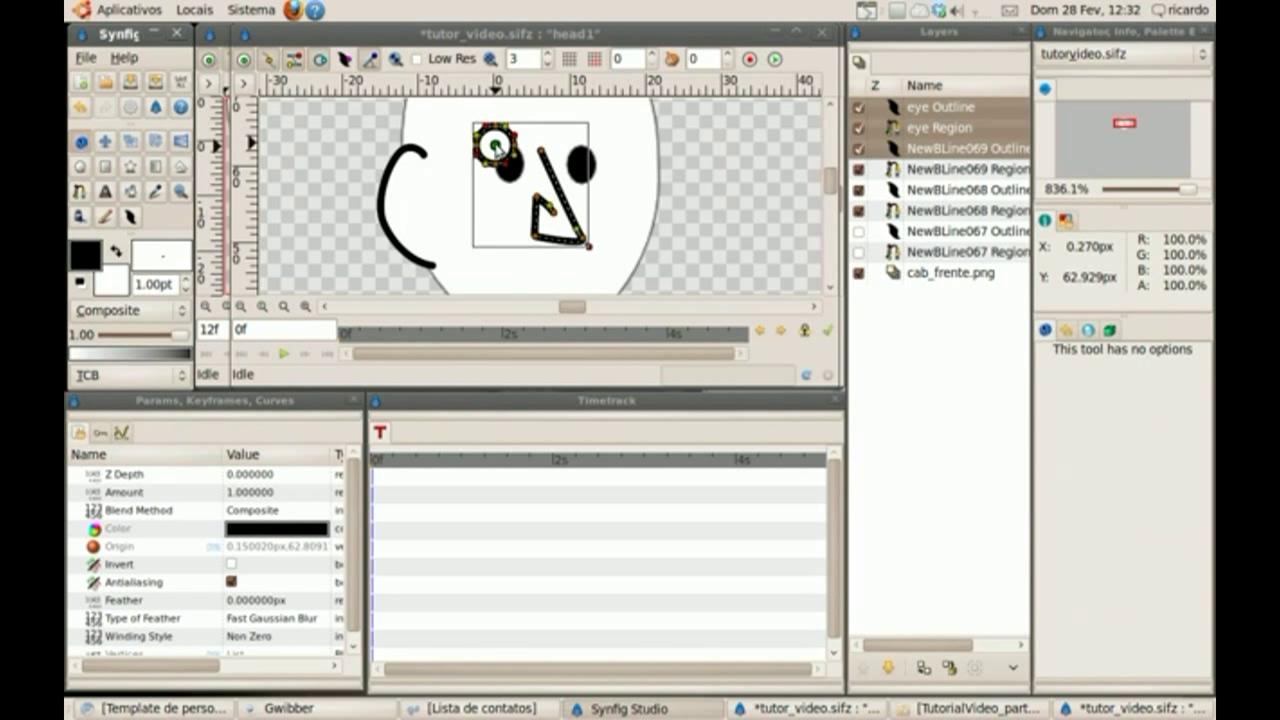
left_click_drag(494, 146, 509, 164)
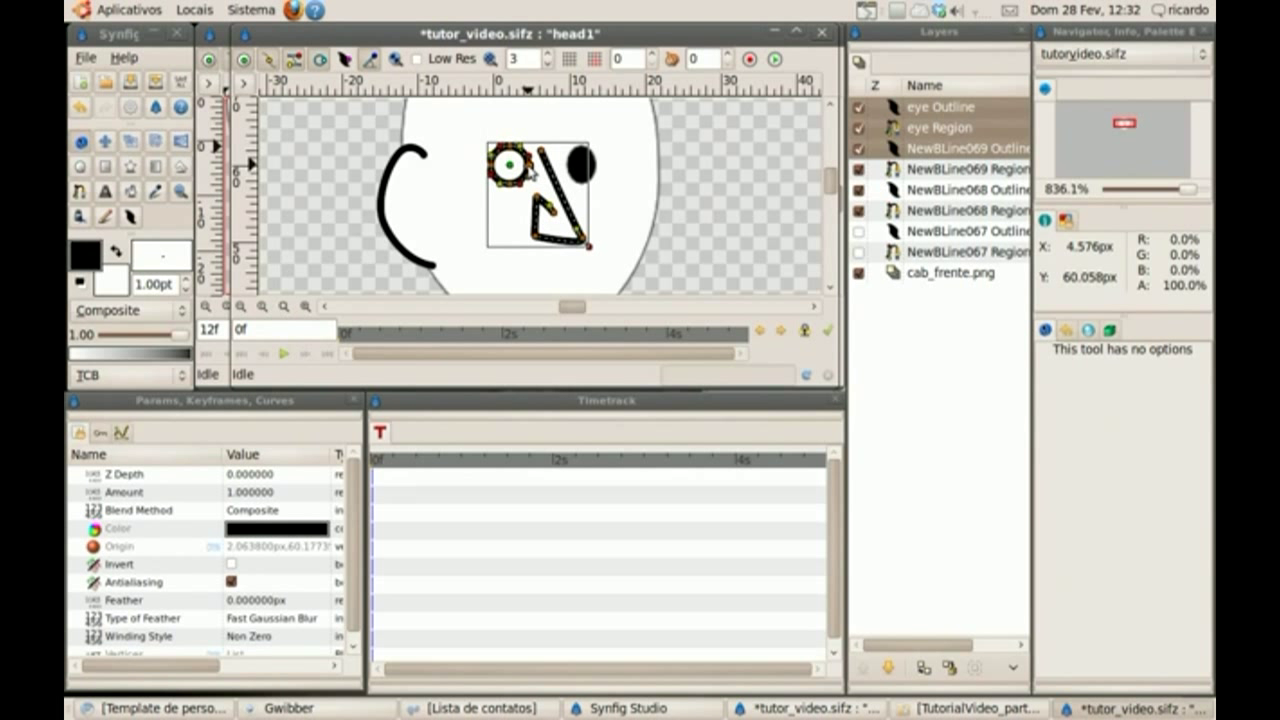
left_click_drag(527, 172, 497, 167)
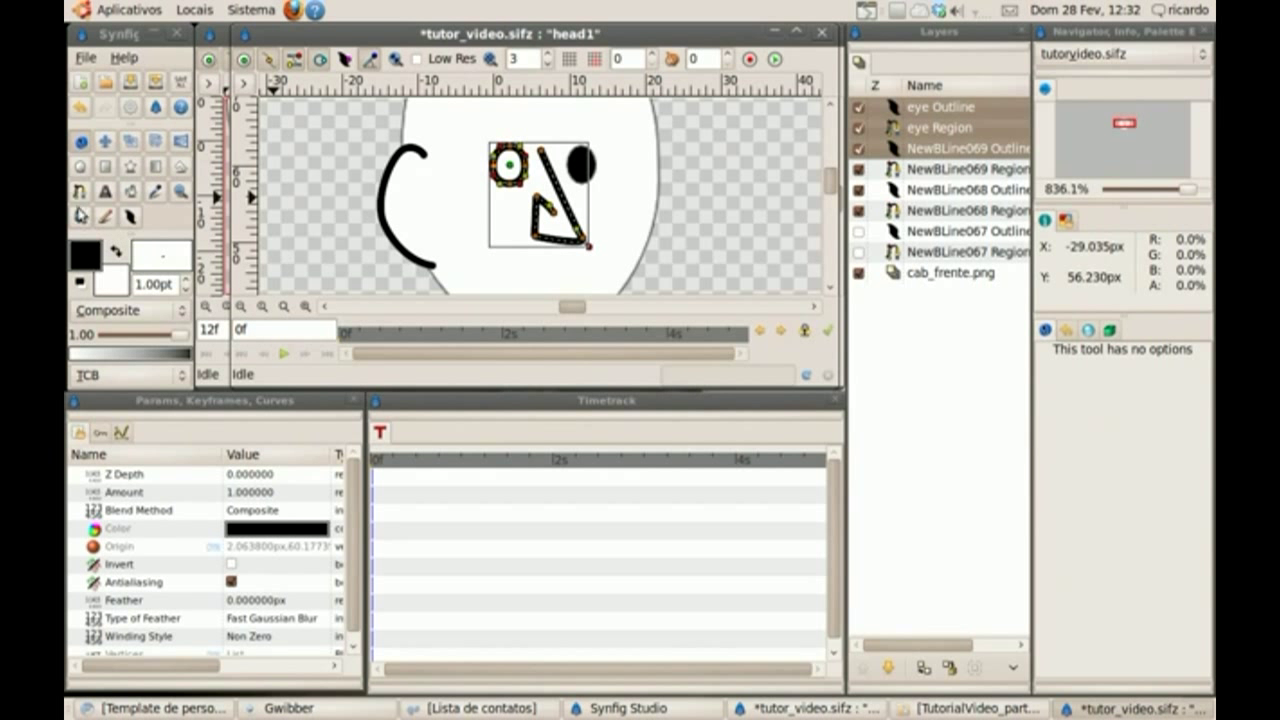
left_click(116, 251)
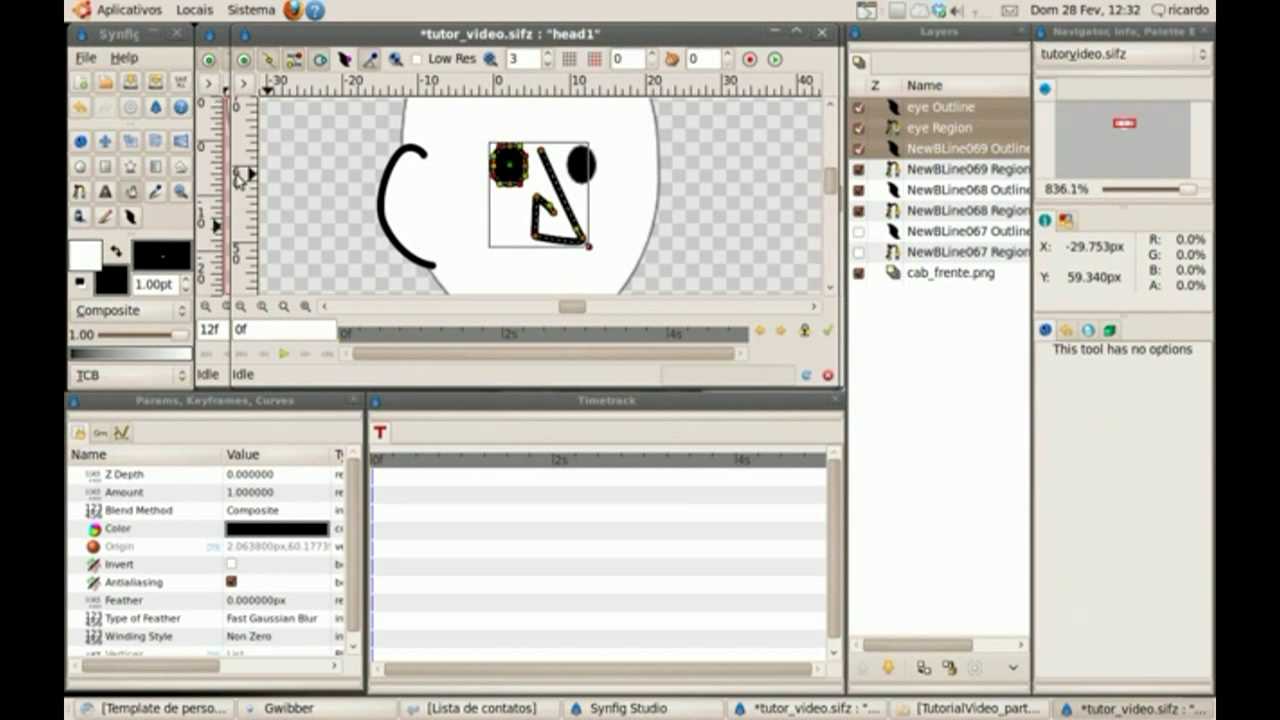
left_click(116, 247)
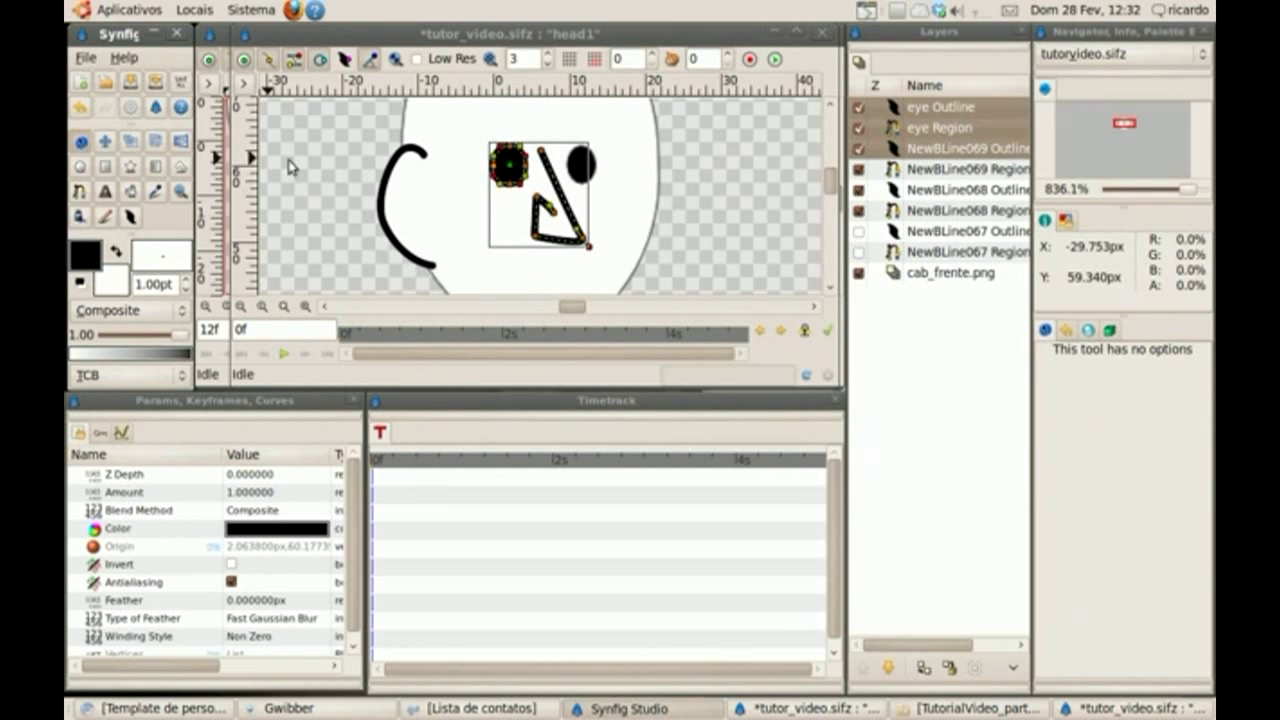
left_click(700, 203)
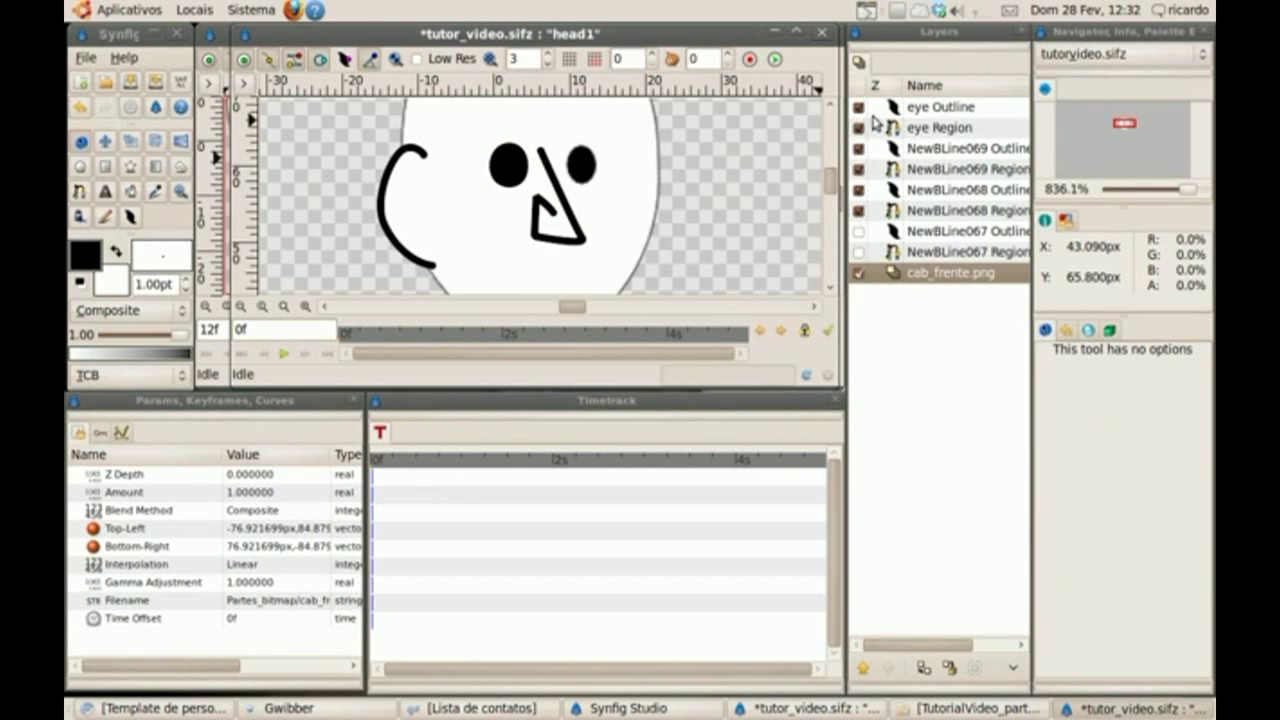
Duplicate the eye outline and region layers, move the copy onto the right eye, and show the head outline
left_click(898, 107)
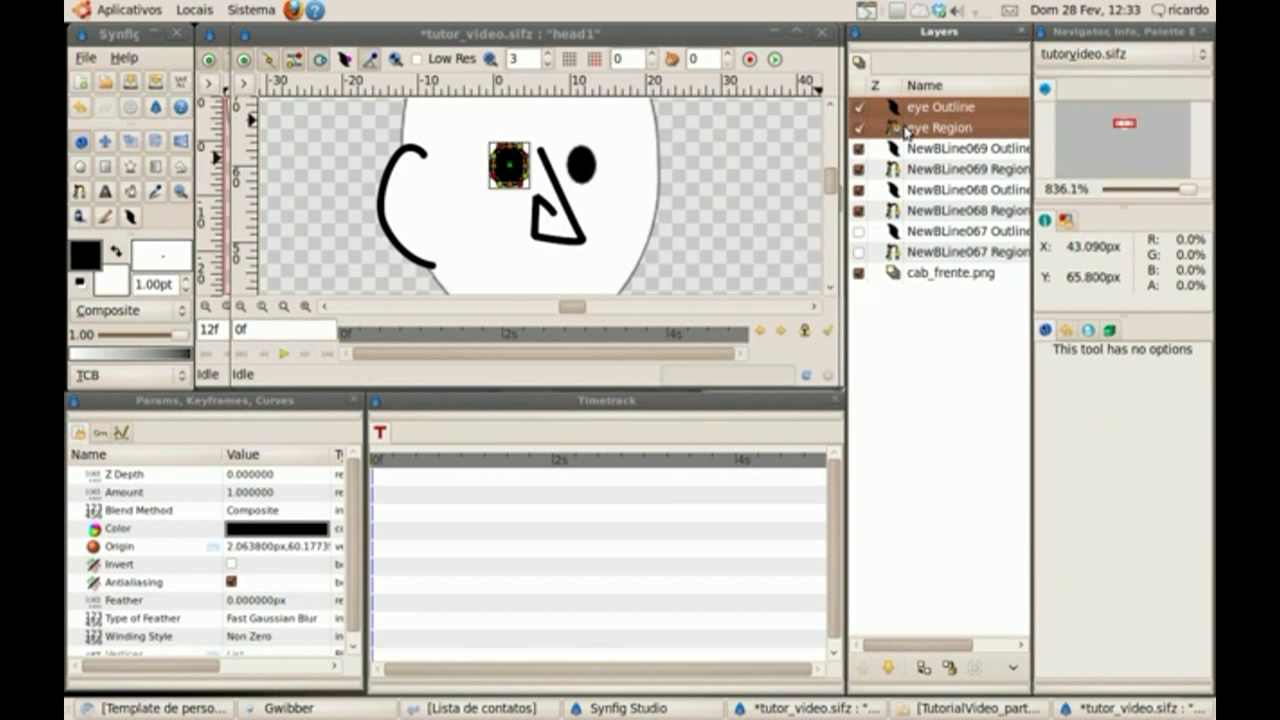
right_click(929, 135)
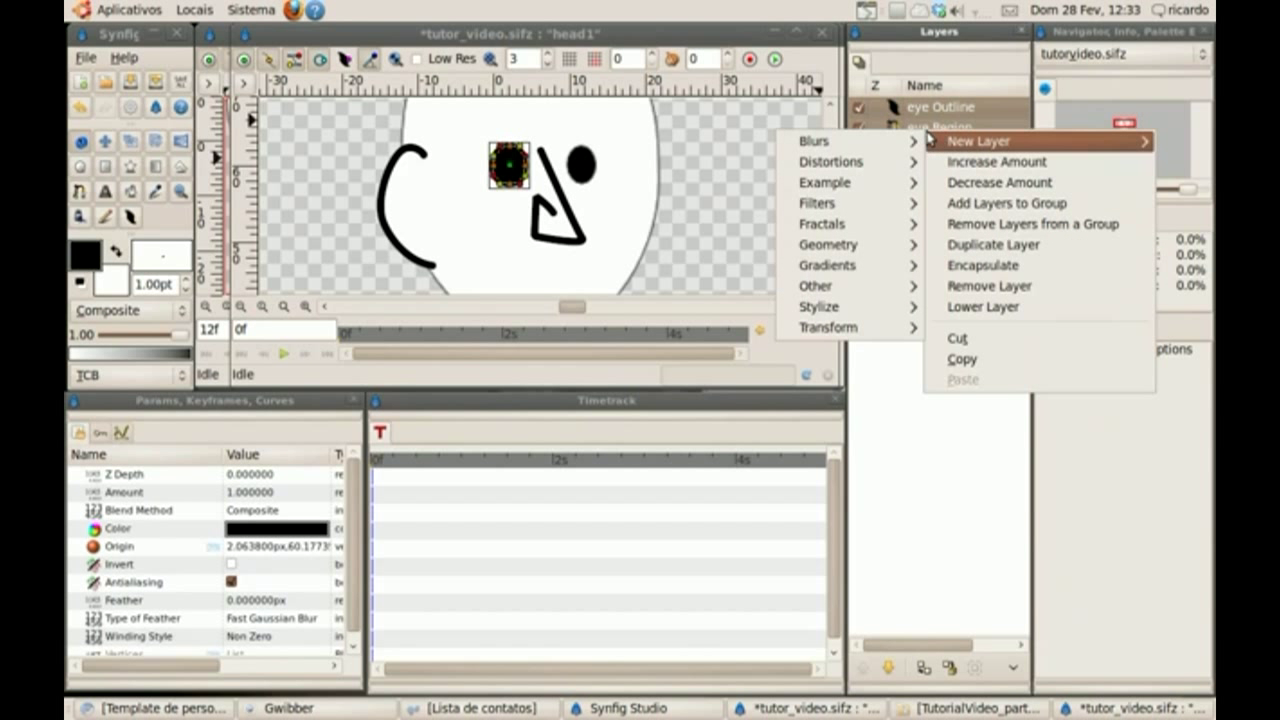
left_click(966, 246)
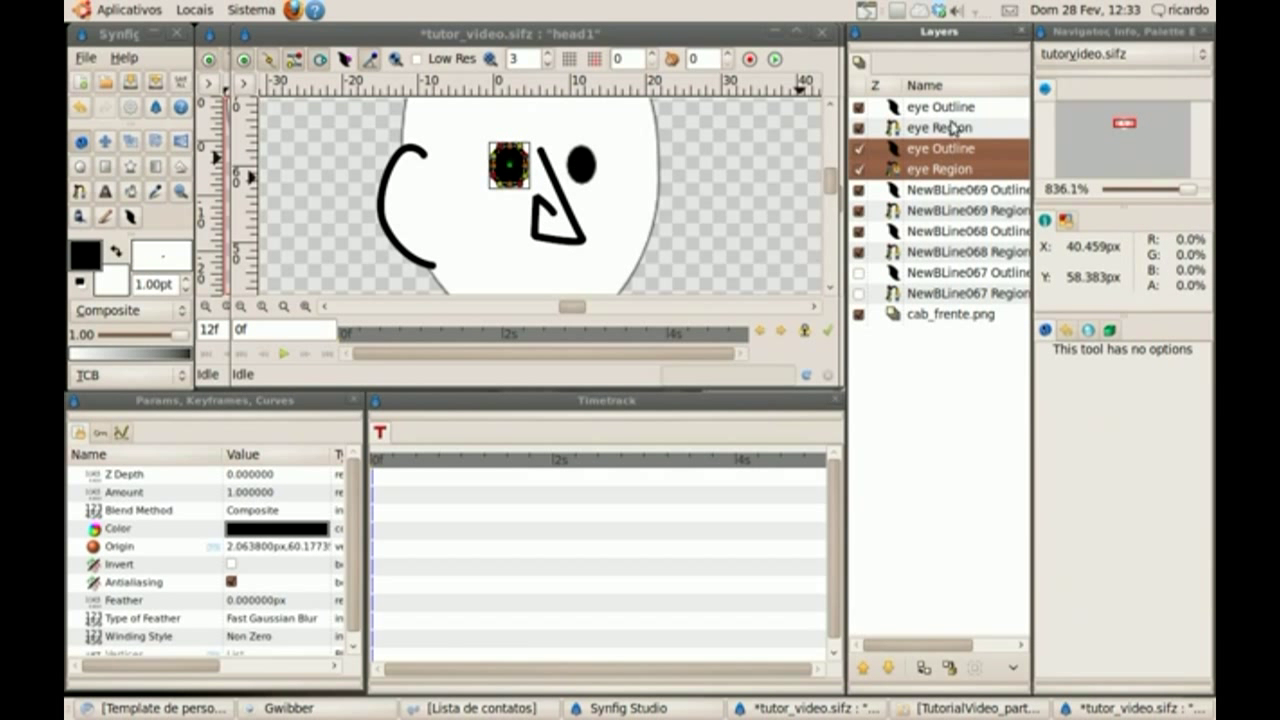
left_click(920, 109)
left_click(898, 128, "ctrl")
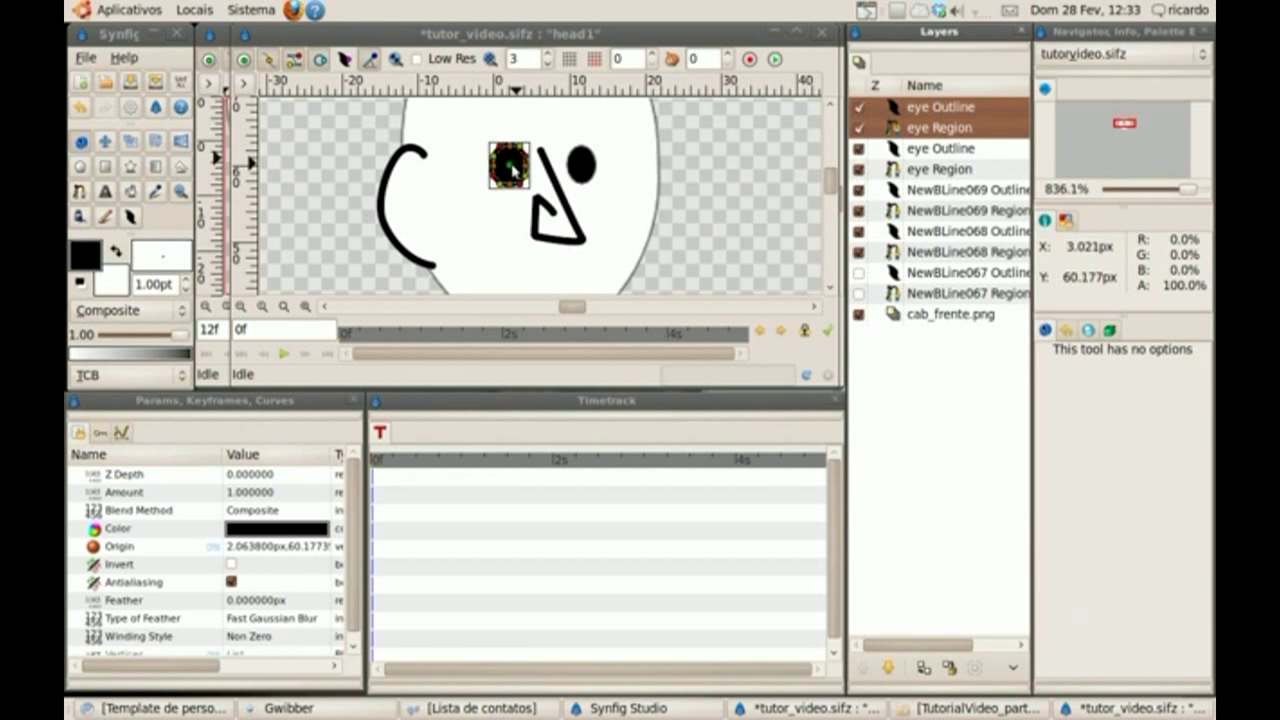
left_click_drag(528, 169, 585, 171)
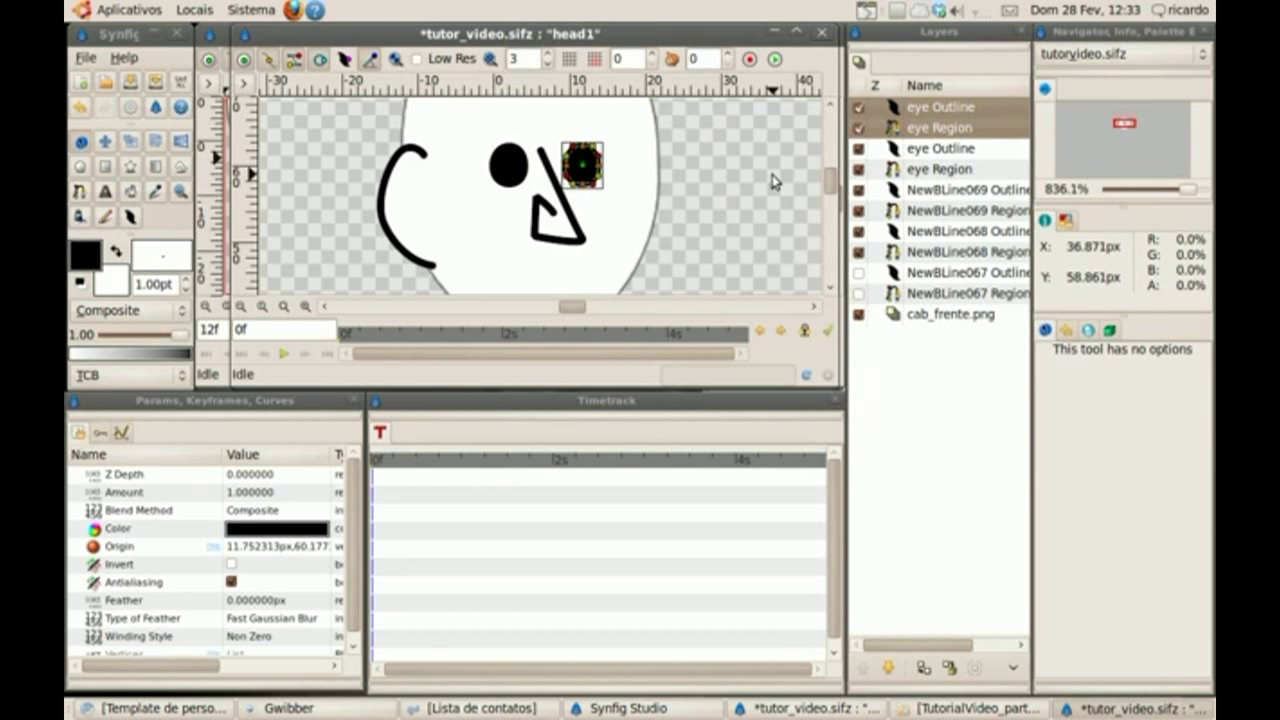
left_click(858, 272)
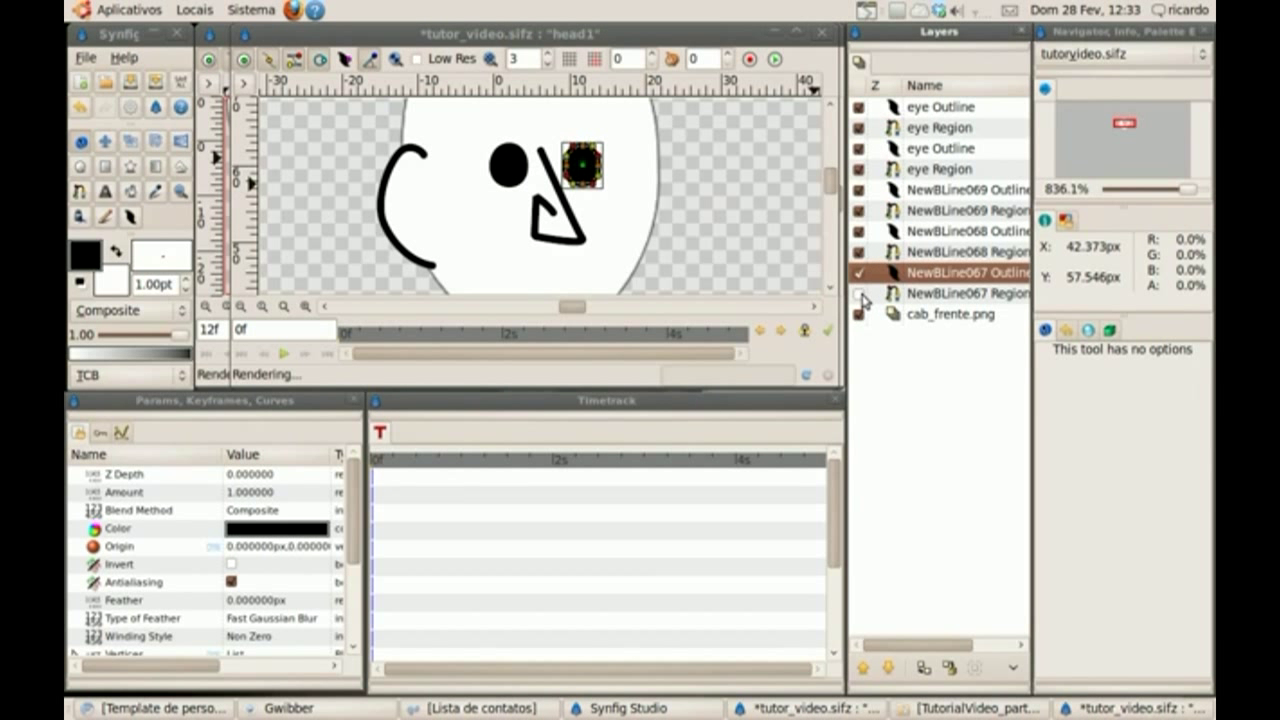
Cut the cab_frente.png reference image out of head1 and save tutor_video.sifz
left_click(241, 306)
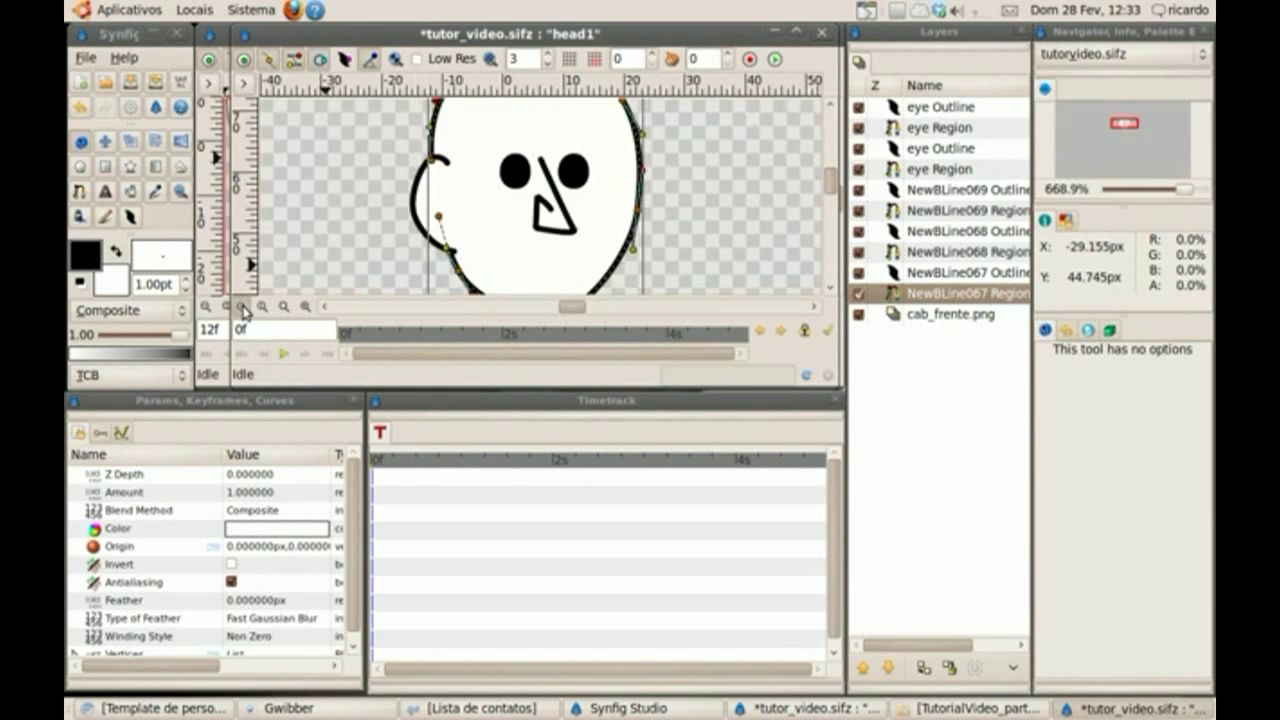
left_click(241, 306)
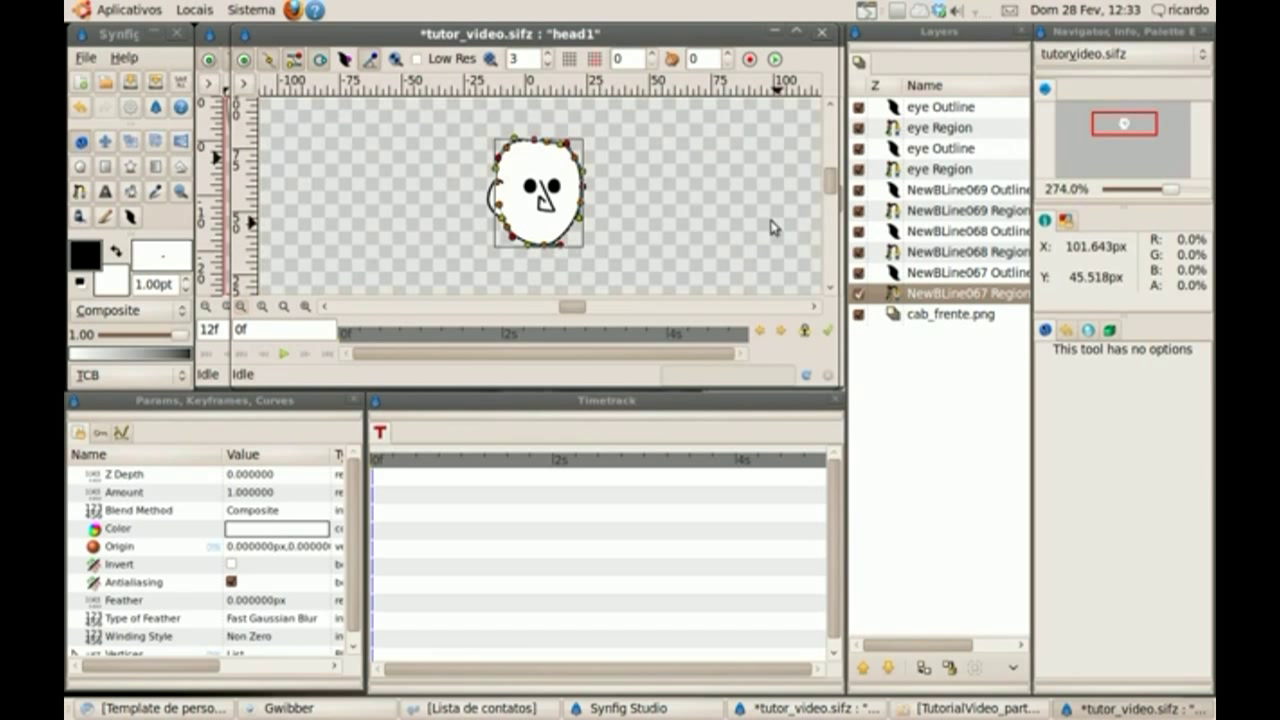
left_click(700, 207)
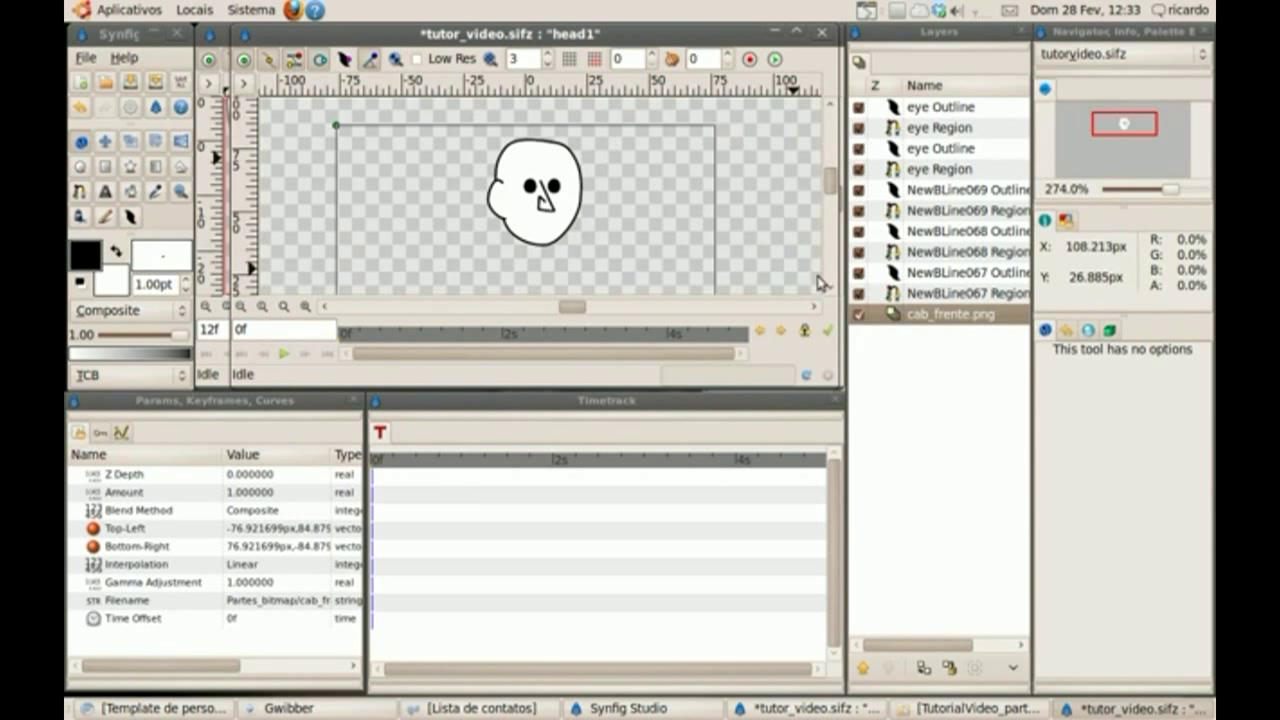
left_click(898, 318)
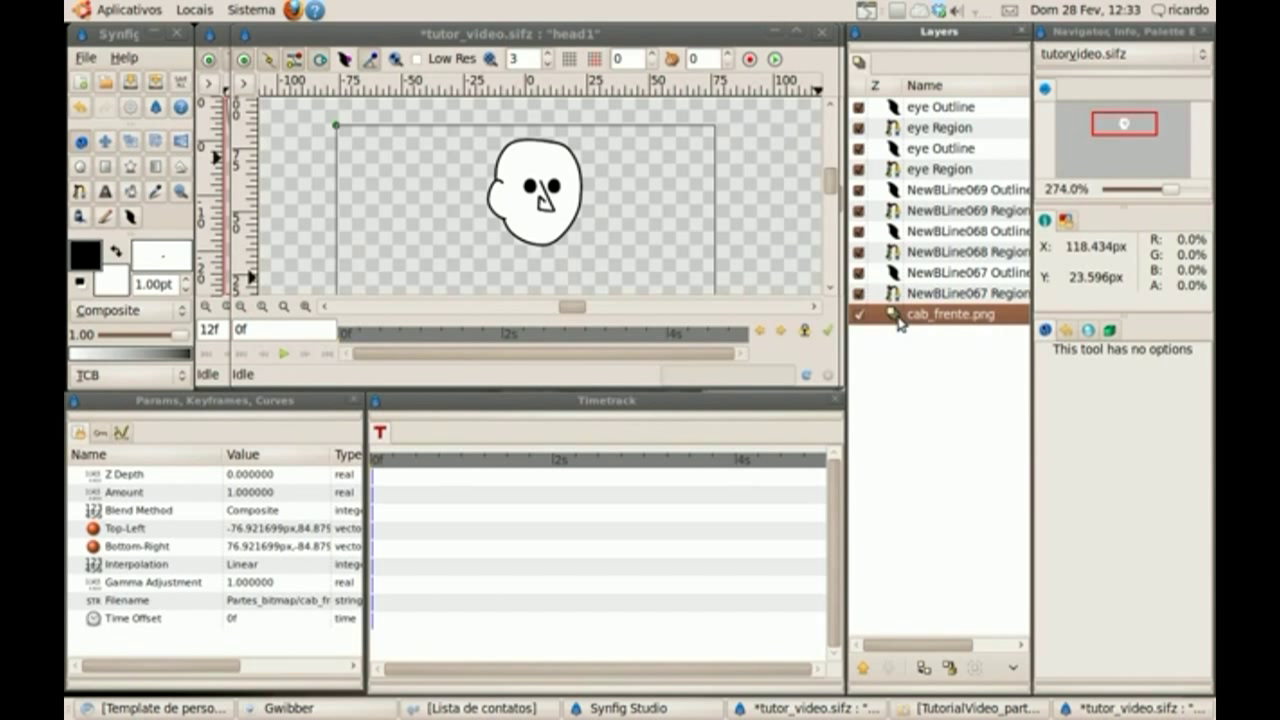
right_click(898, 319)
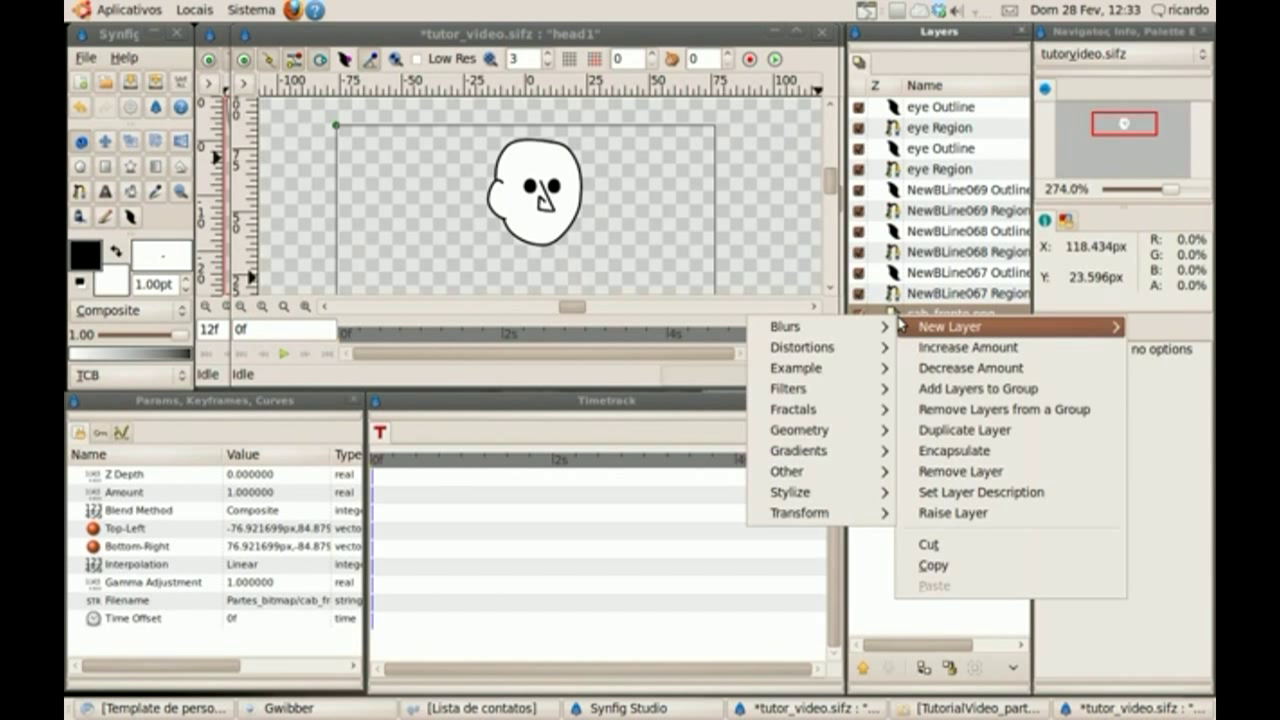
left_click(944, 546)
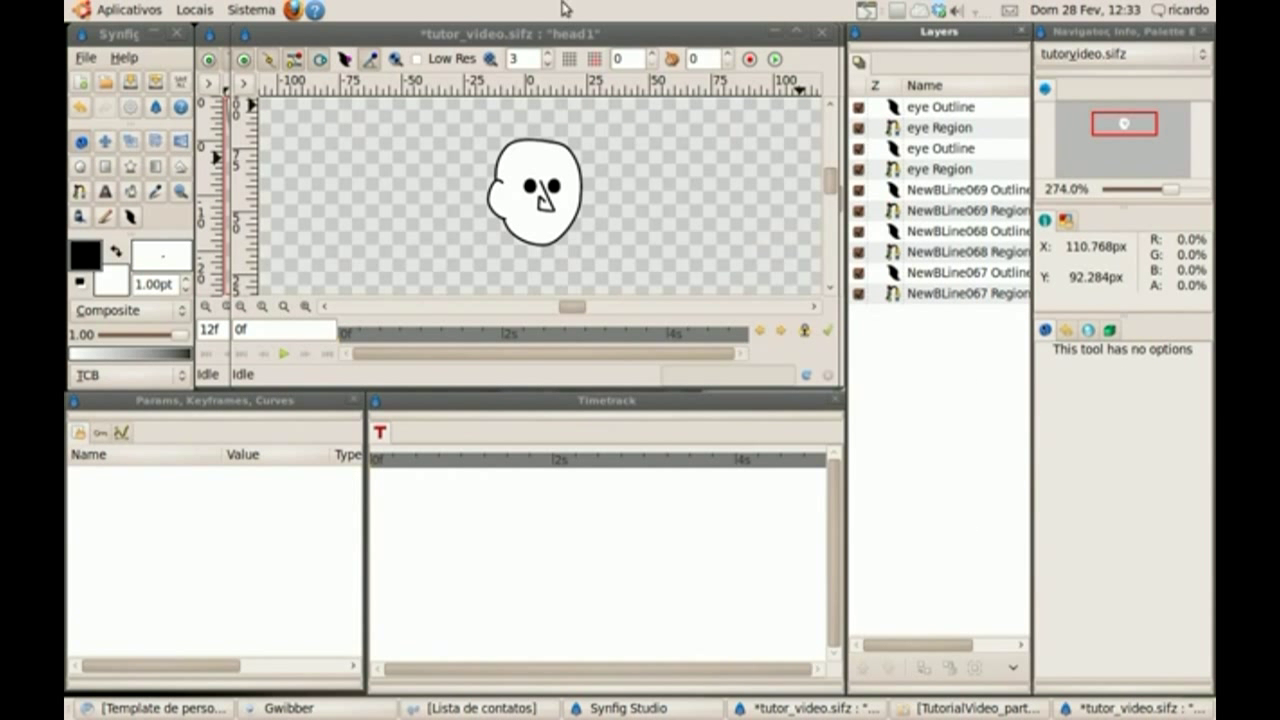
left_click(245, 84)
mouse_move(310, 93)
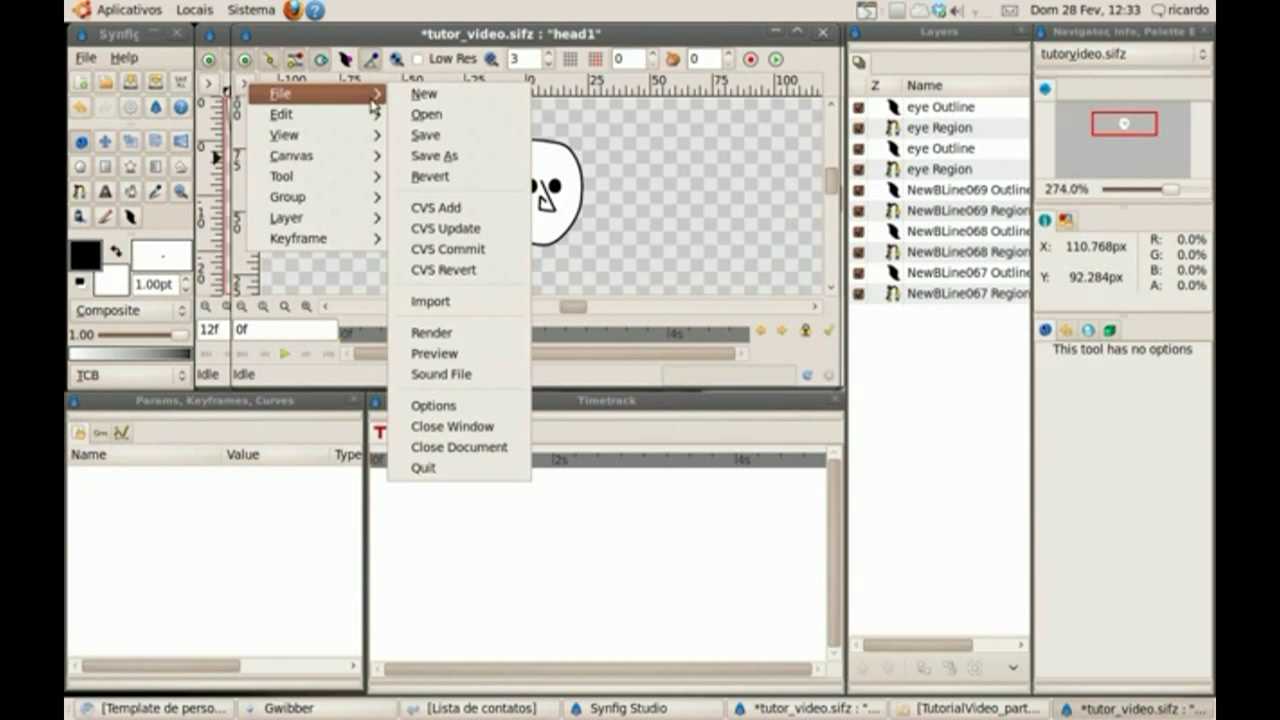
left_click(425, 131)
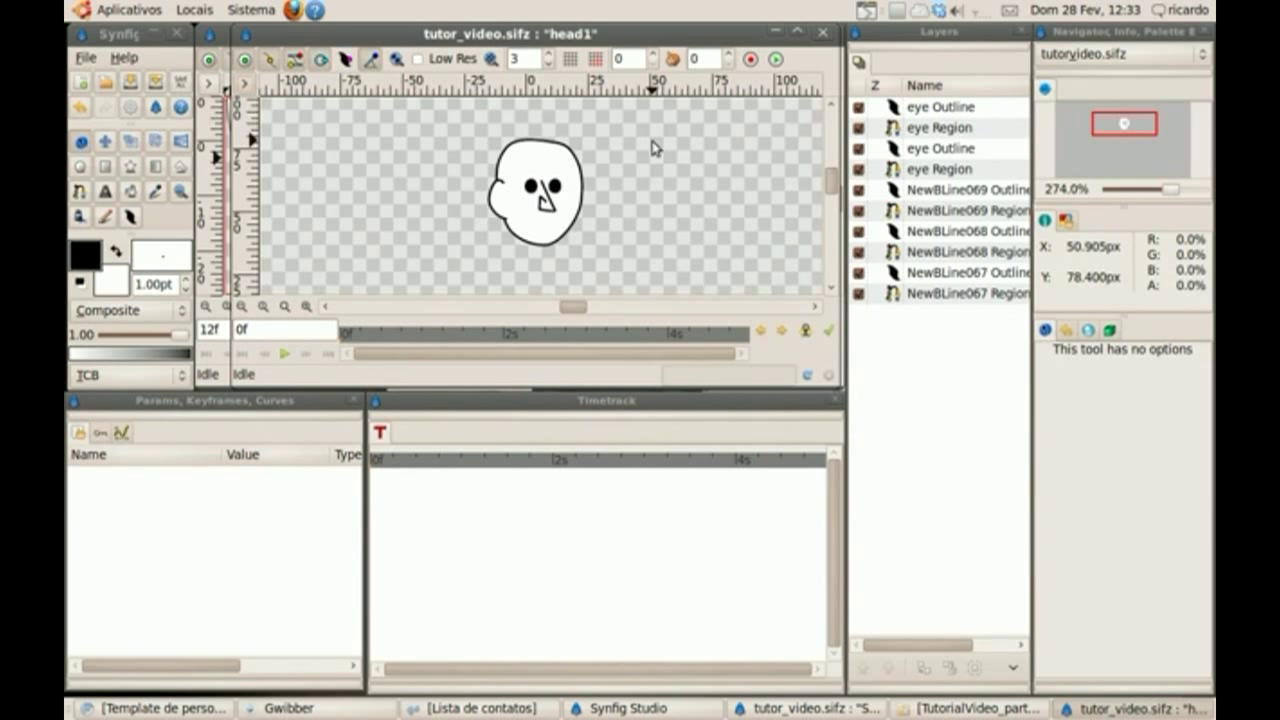
Close head1, zoom out the root canvas and expand the LibsHead group layer
left_click(822, 32)
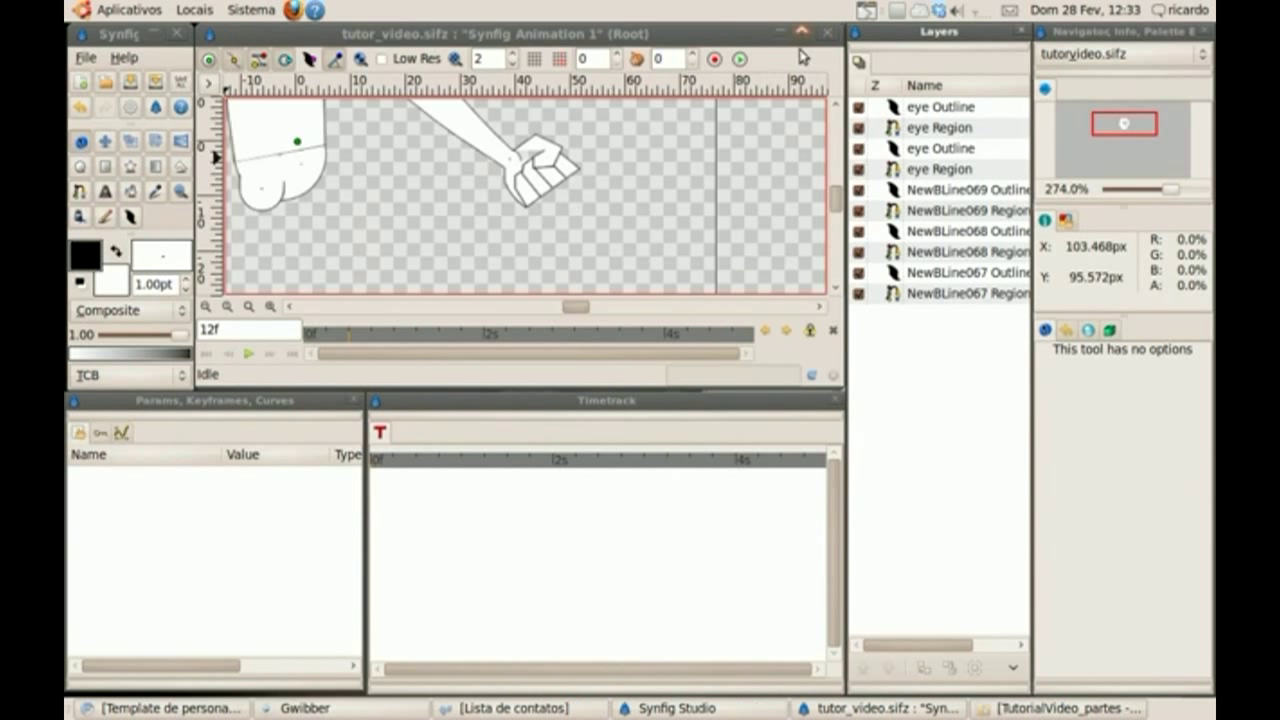
left_click(835, 200)
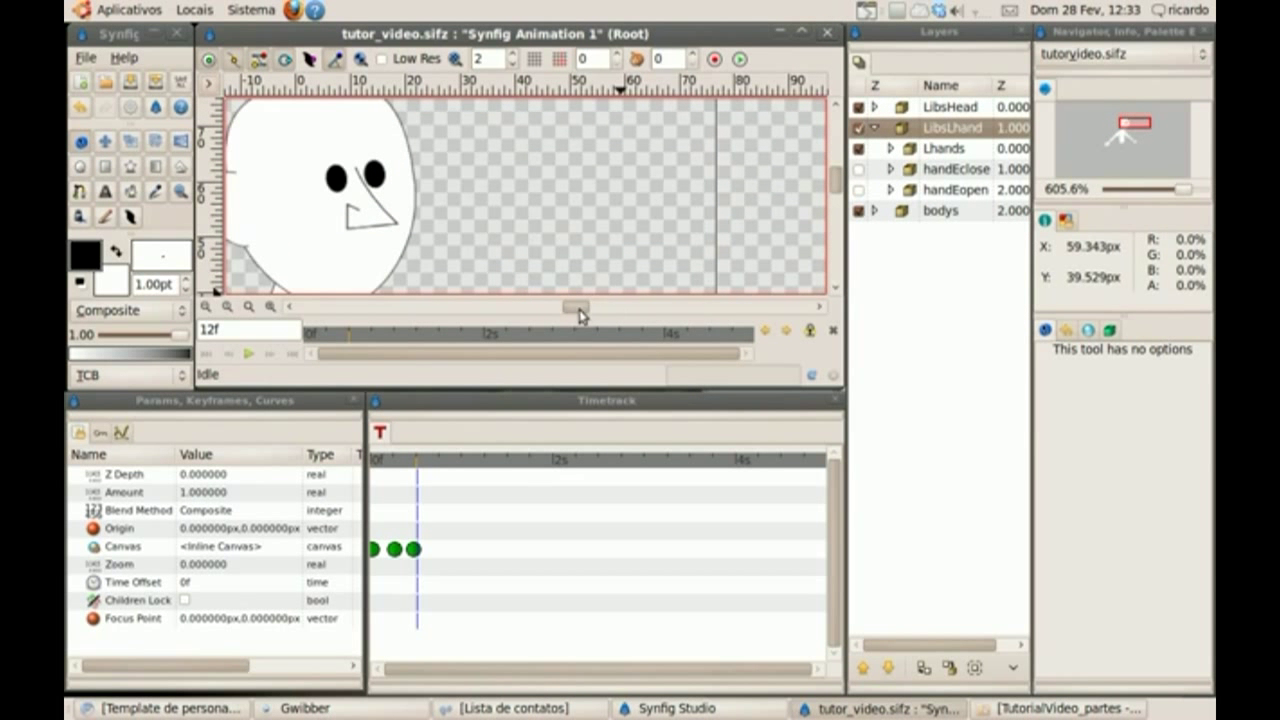
left_click_drag(577, 309, 558, 316)
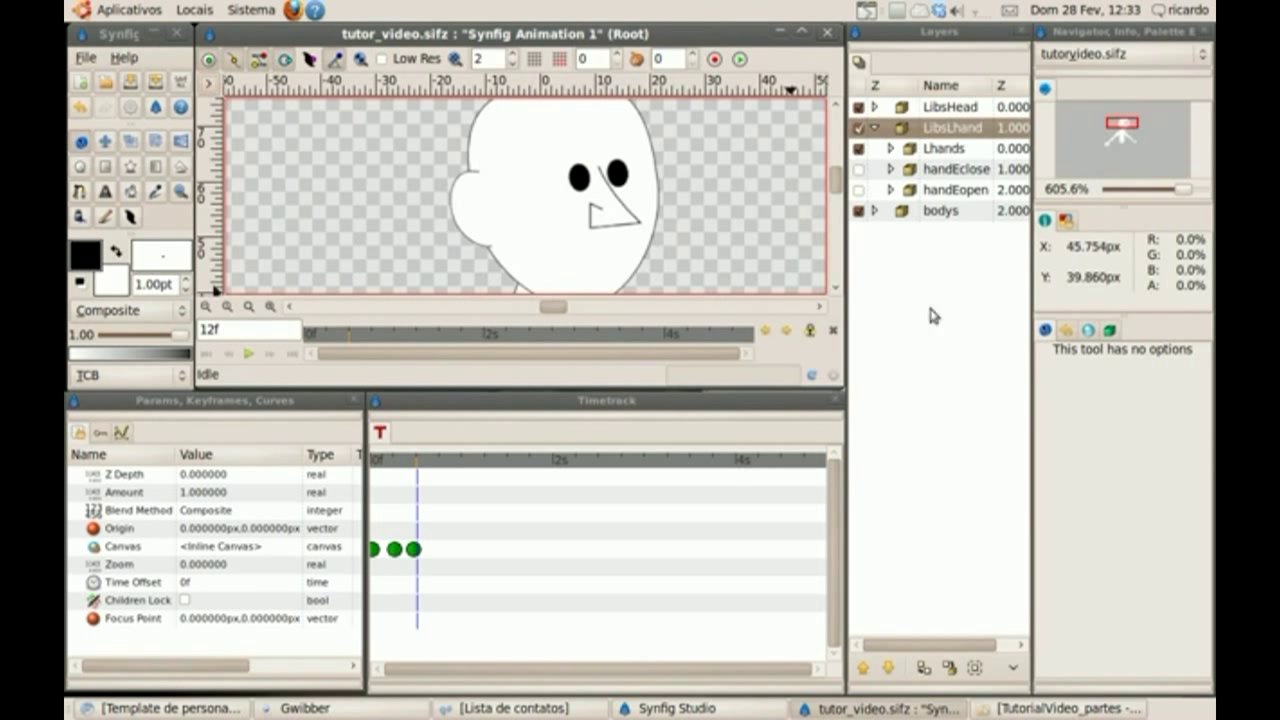
left_click(1088, 331)
left_click(205, 307)
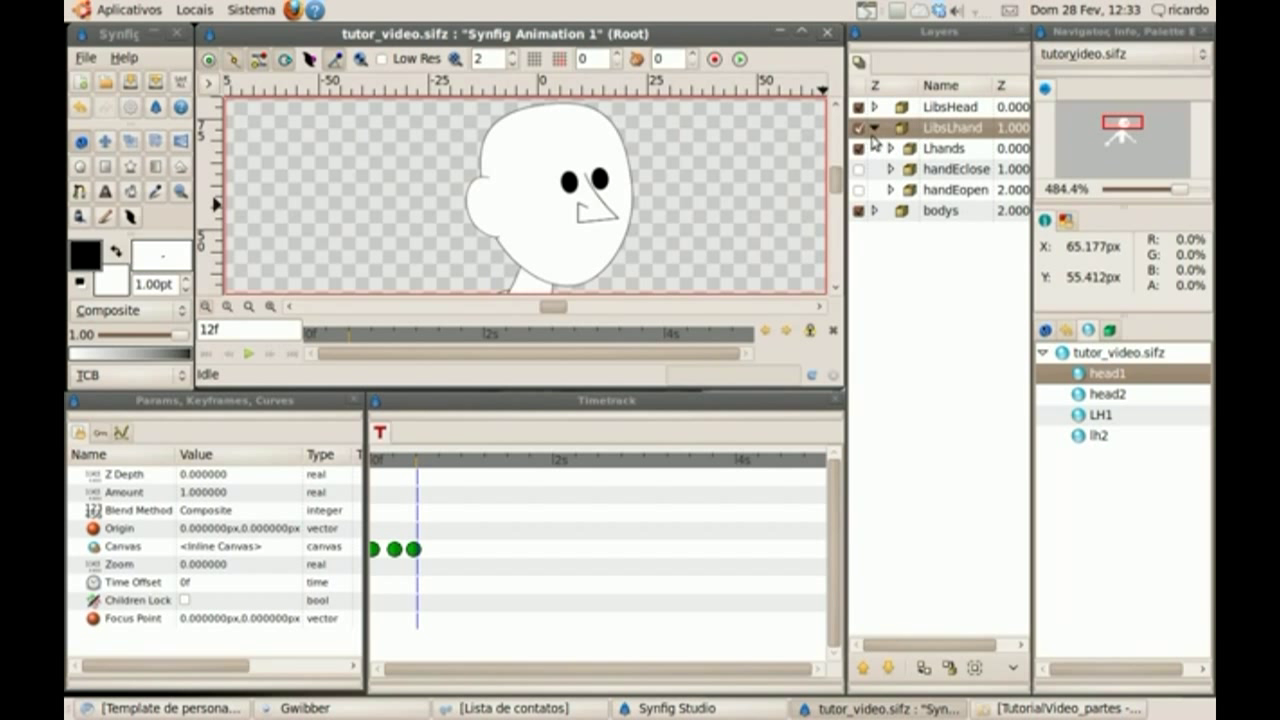
left_click(912, 107)
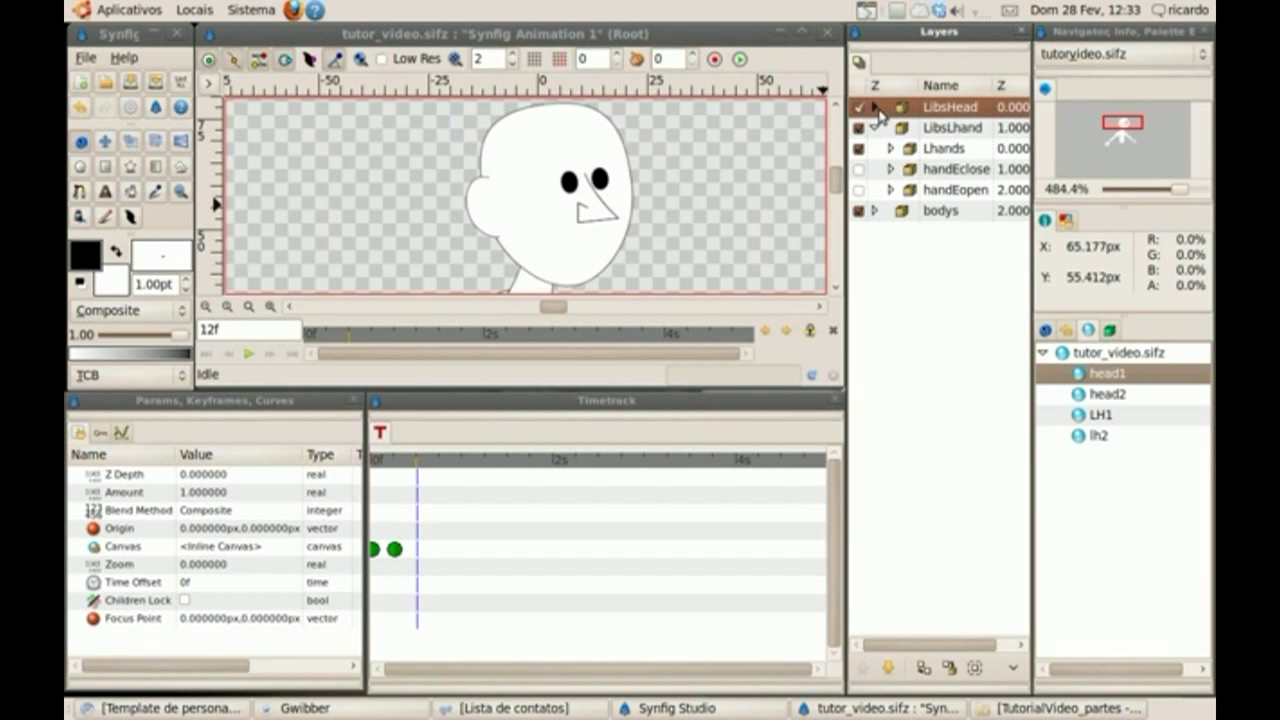
left_click(875, 107)
Scrub the root timetrack between frames 2f, 6f and 9f to preview the traced face
left_click_drag(397, 465, 379, 470)
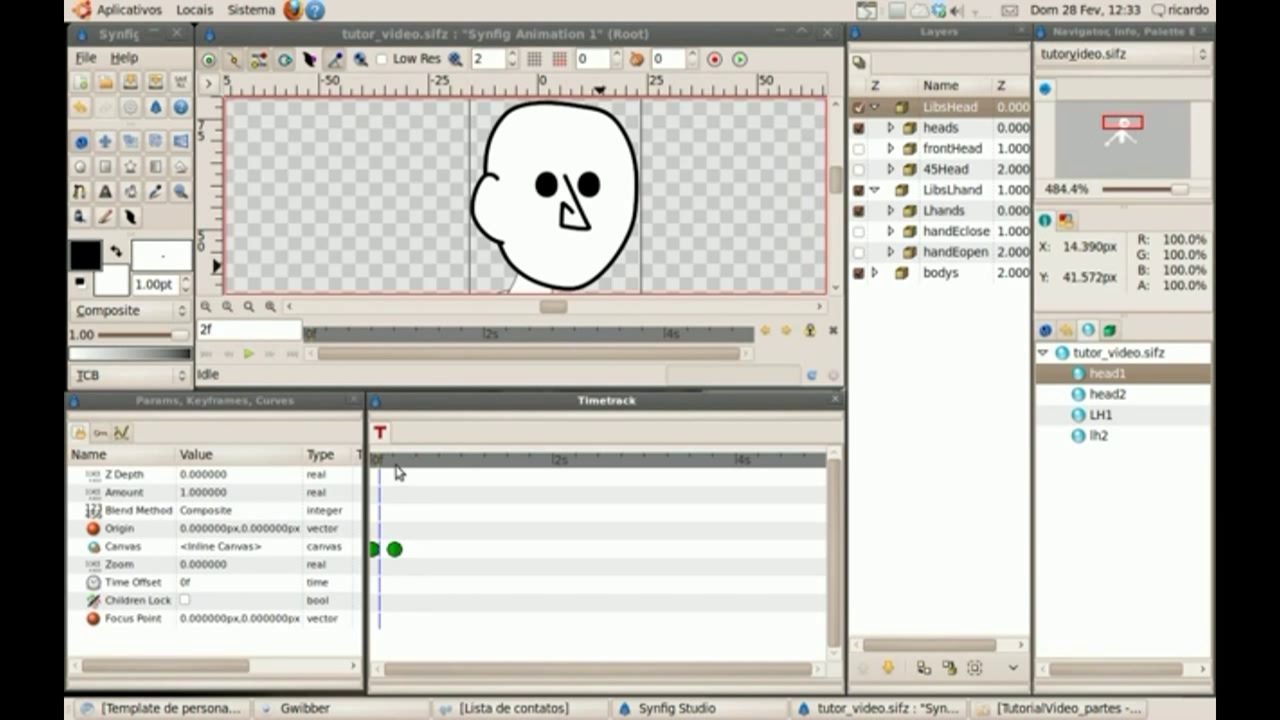
left_click(379, 466)
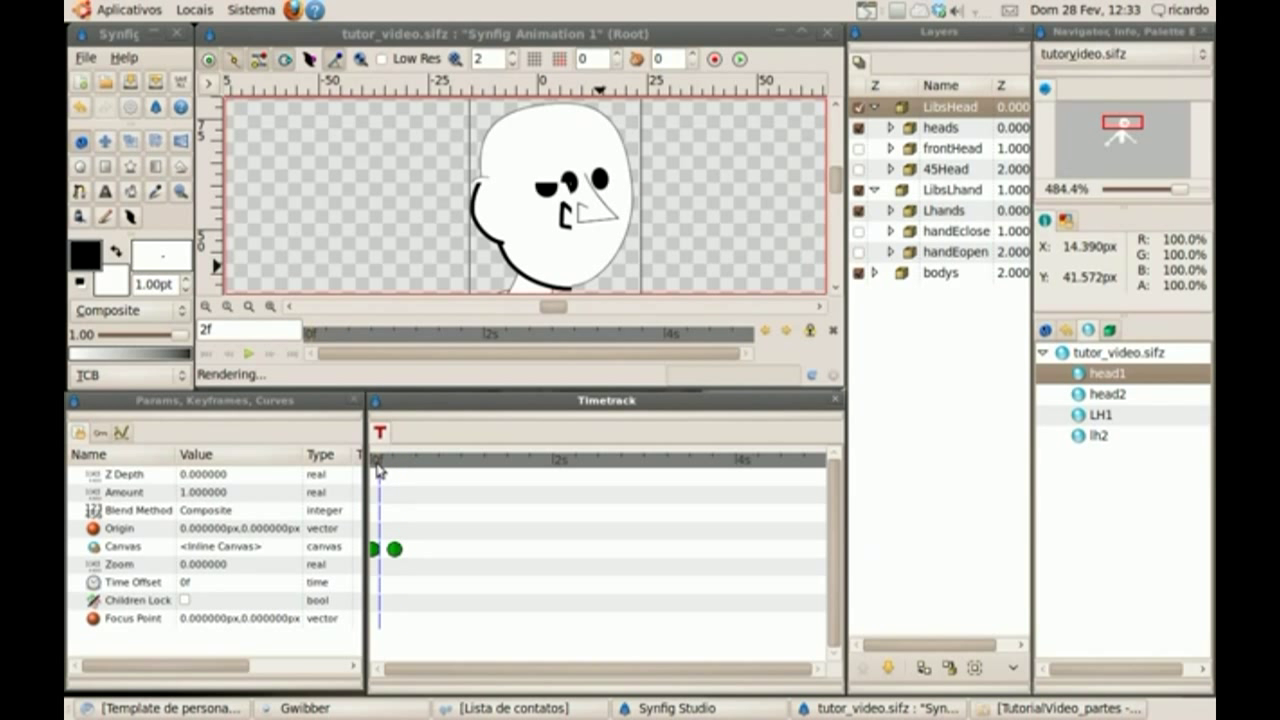
left_click_drag(379, 468, 394, 466)
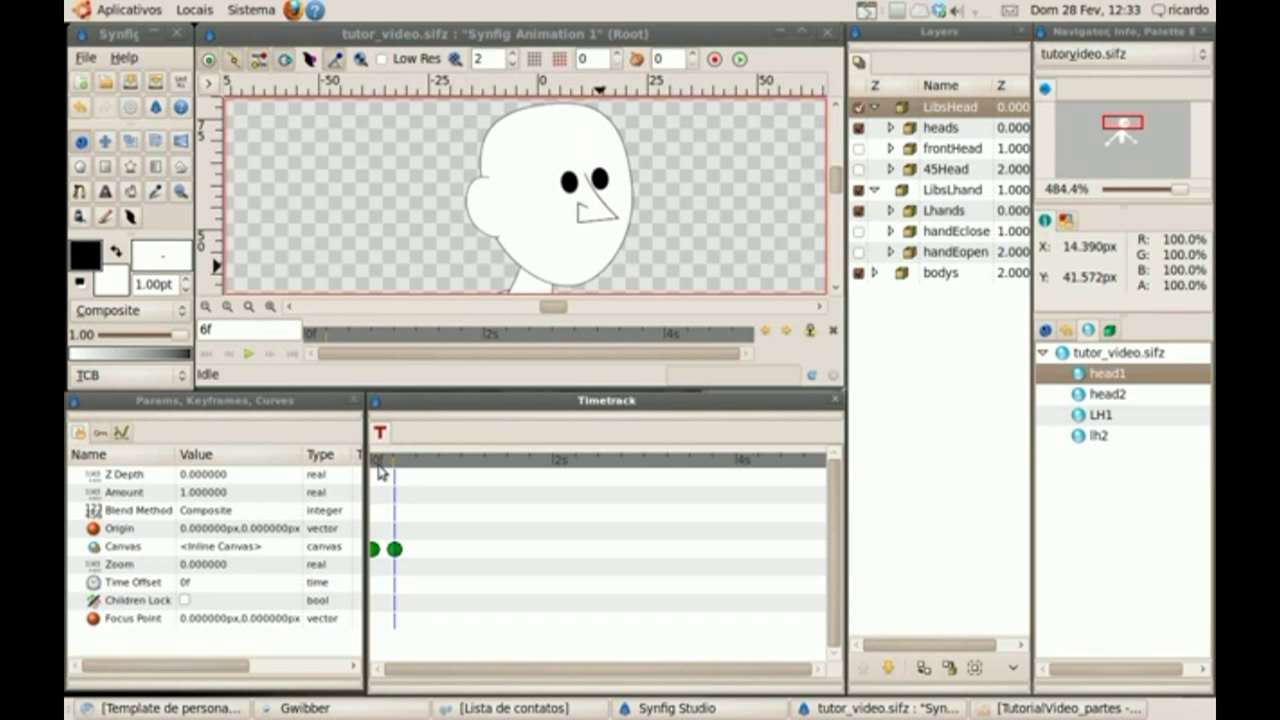
left_click(380, 470)
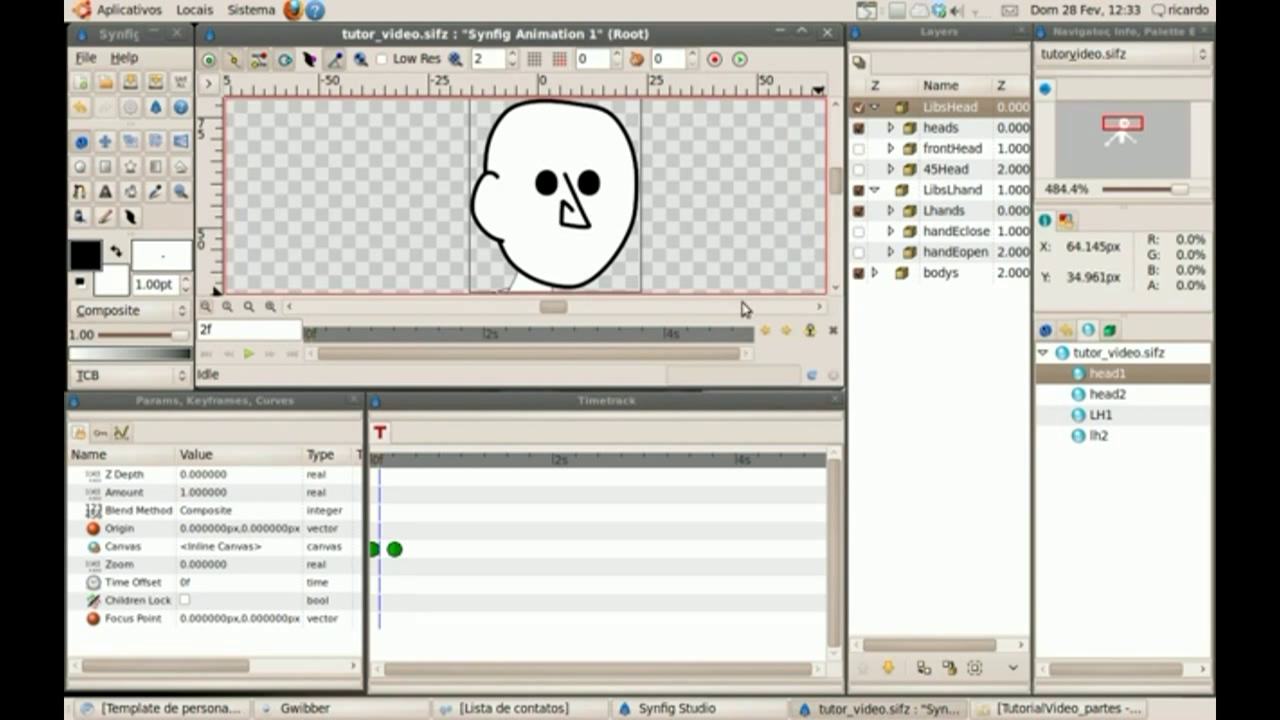
left_click(402, 475)
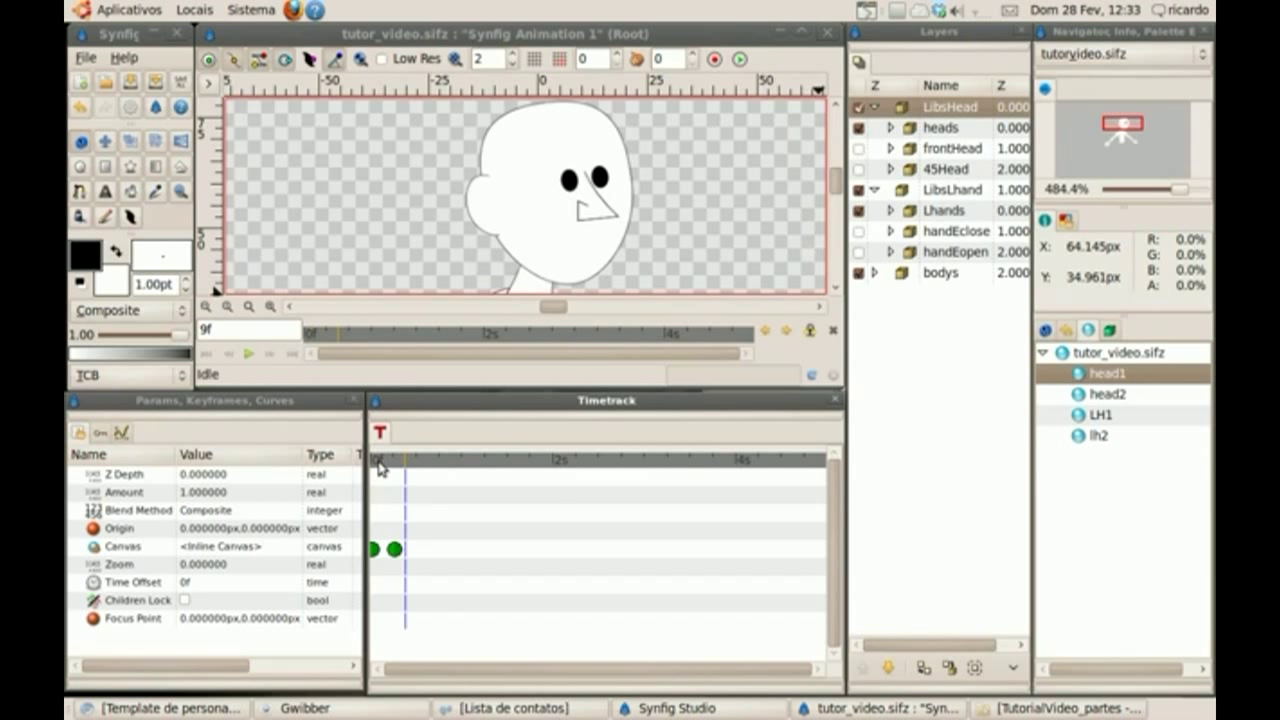
left_click(380, 468)
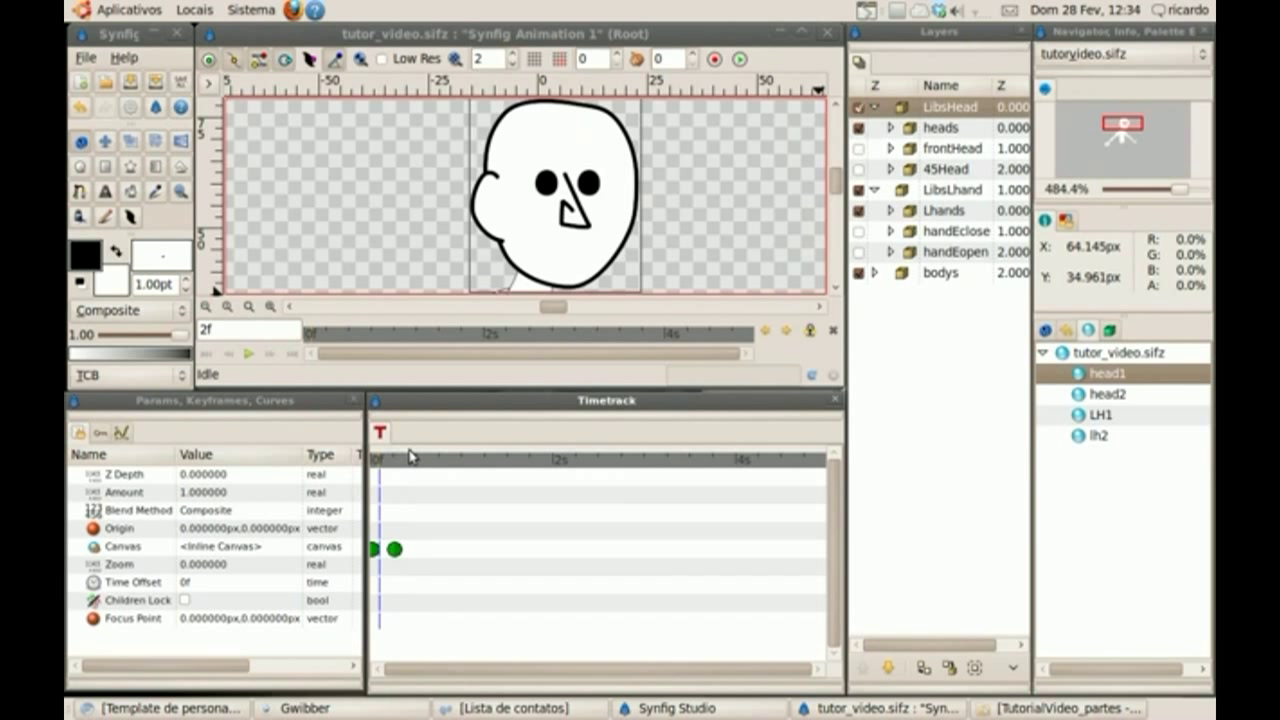
left_click(404, 462)
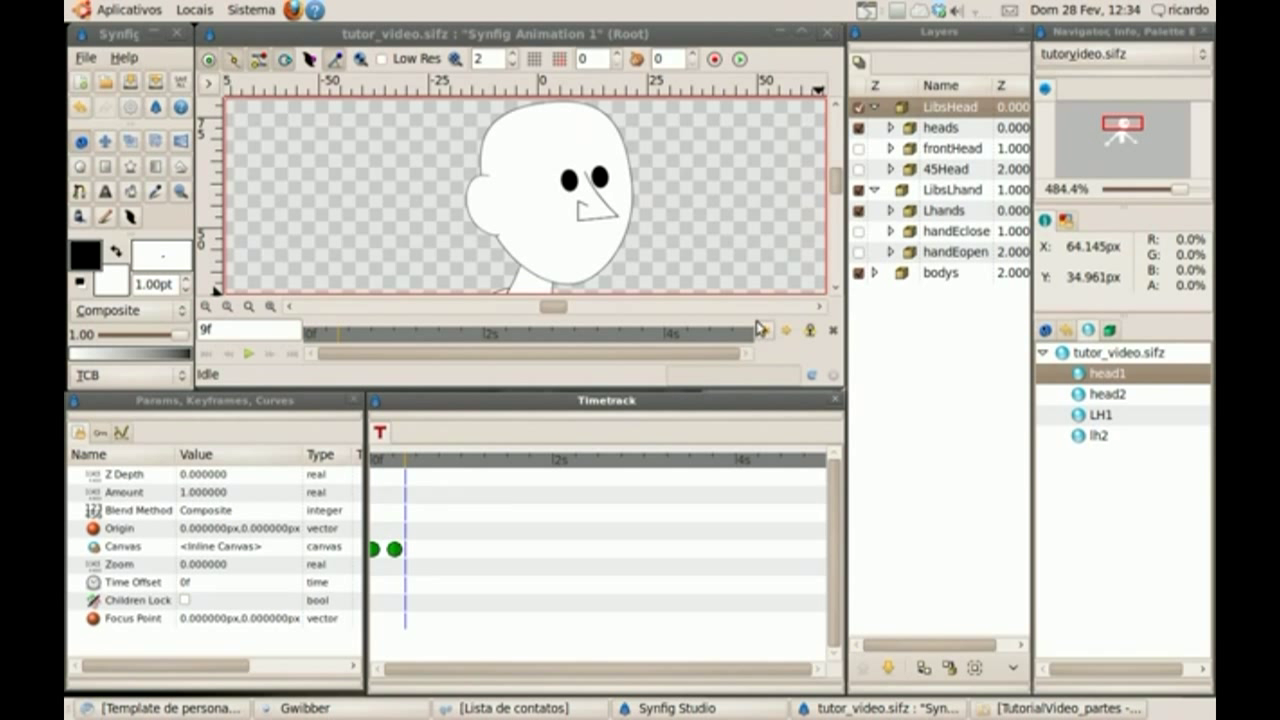
Reopen the head1 canvas from the canvas list and zoom in on the top of the head
left_click(1088, 396)
double_click(1081, 376)
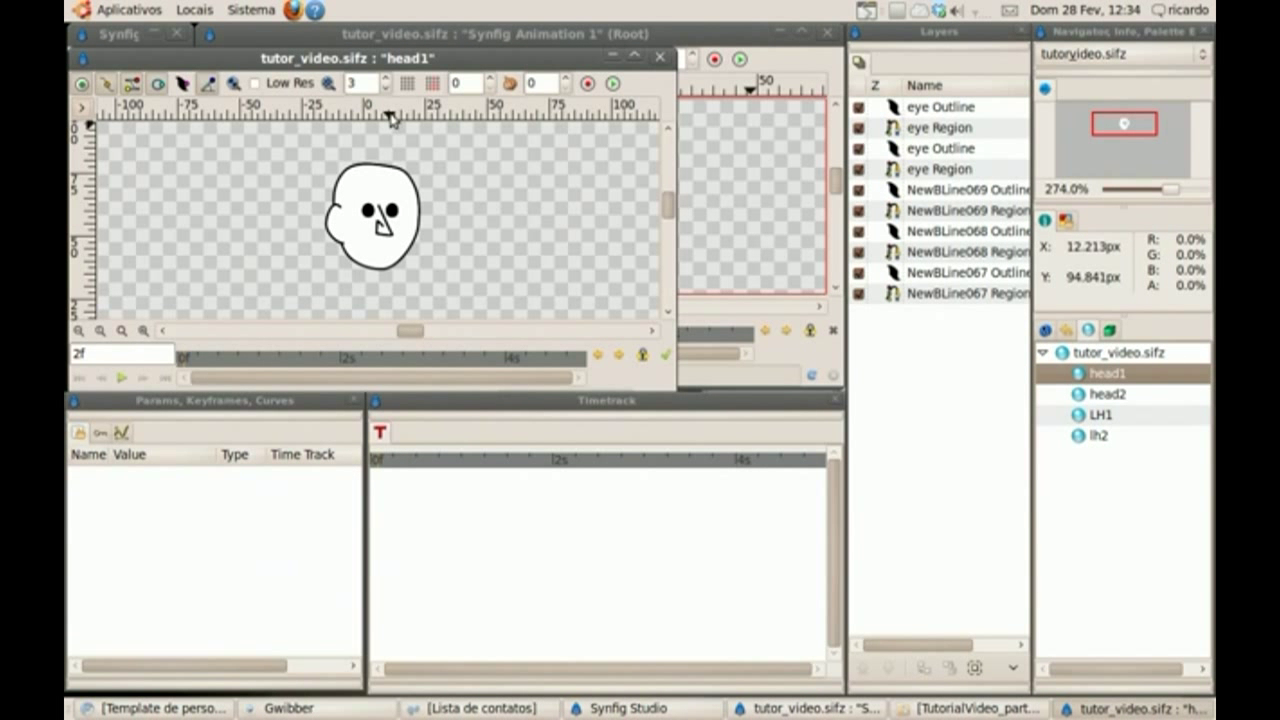
left_click_drag(324, 58, 466, 49)
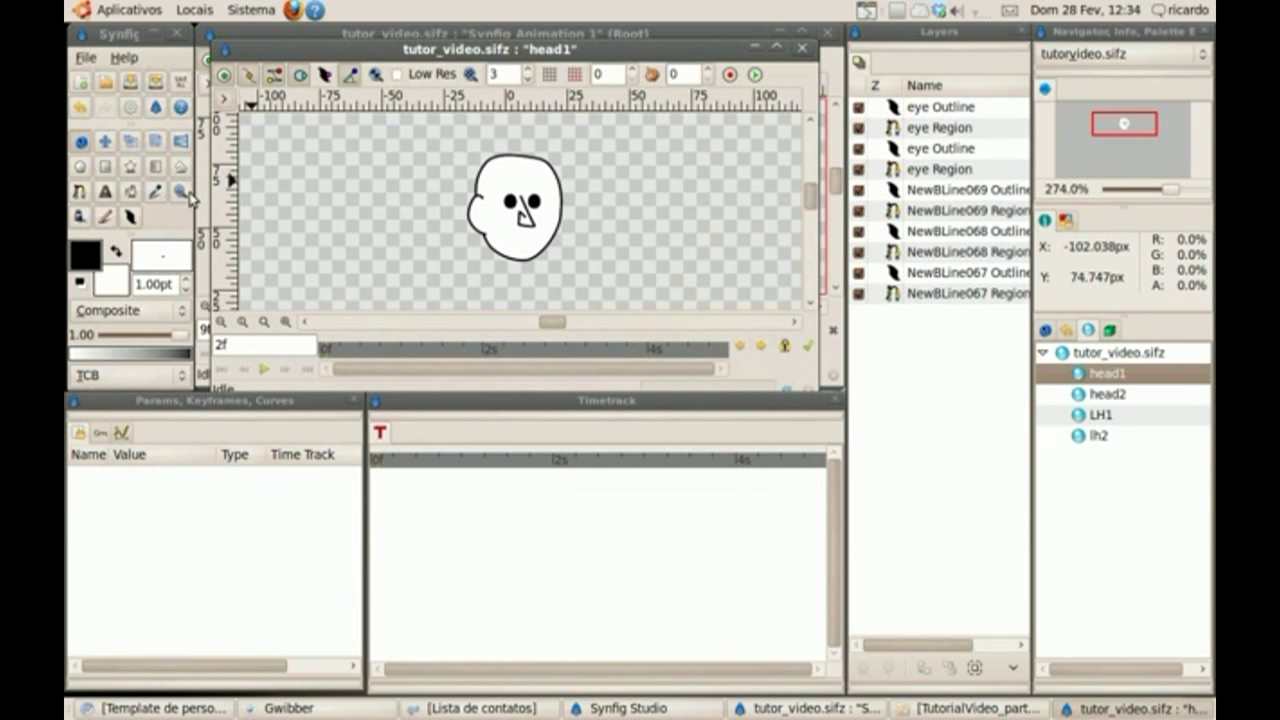
left_click(183, 193)
left_click(578, 266)
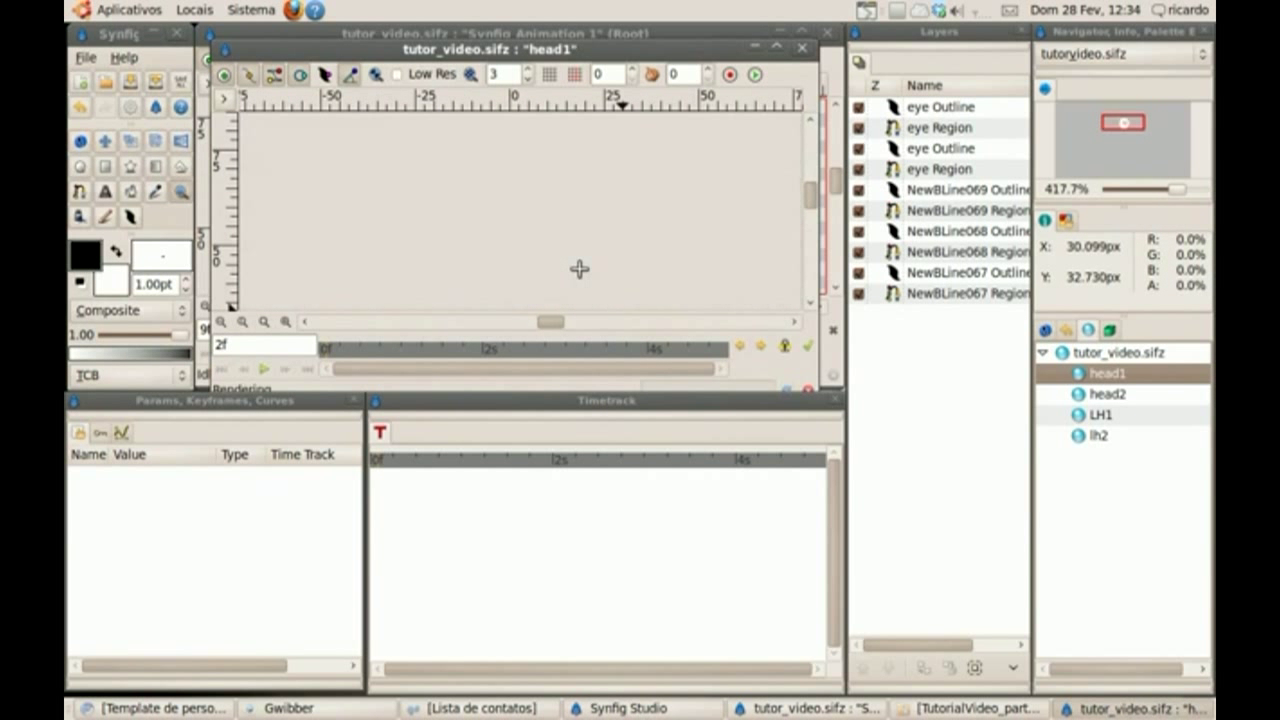
left_click_drag(457, 129, 595, 192)
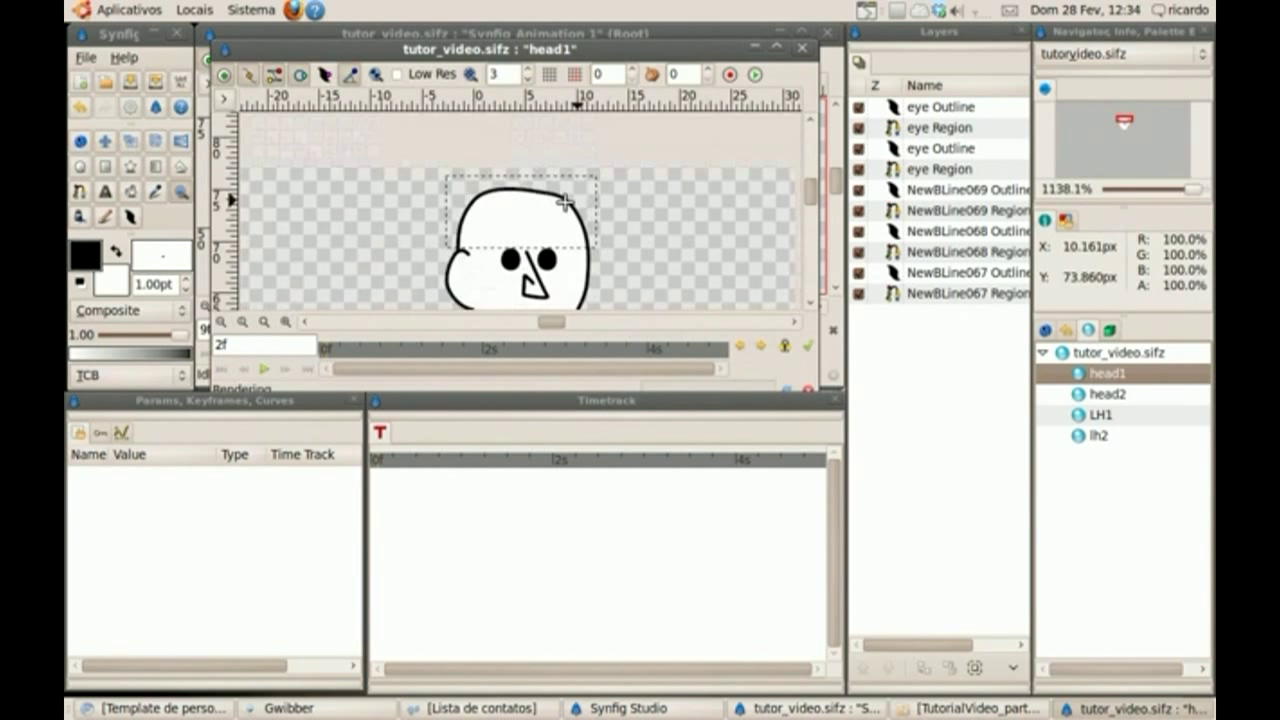
Drag the top vertices of the head outline to reshape it, then zoom back out
left_click(80, 143)
left_click(558, 163)
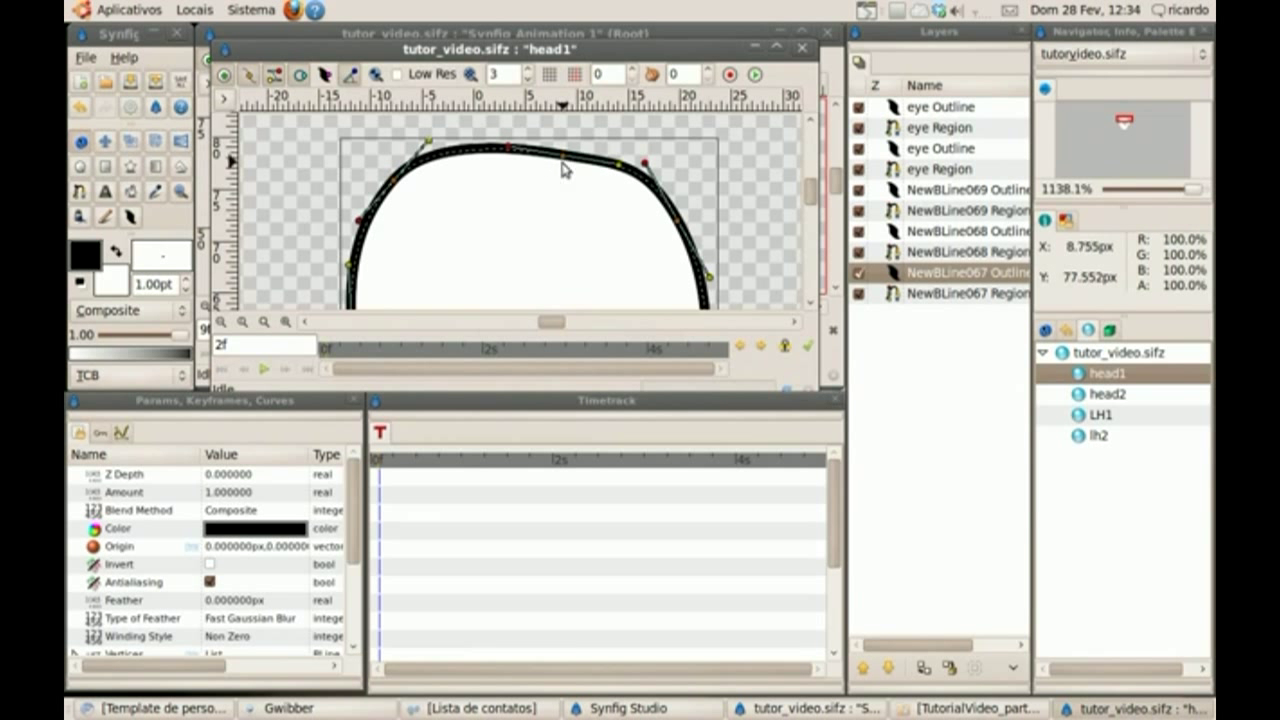
left_click_drag(560, 163, 565, 145)
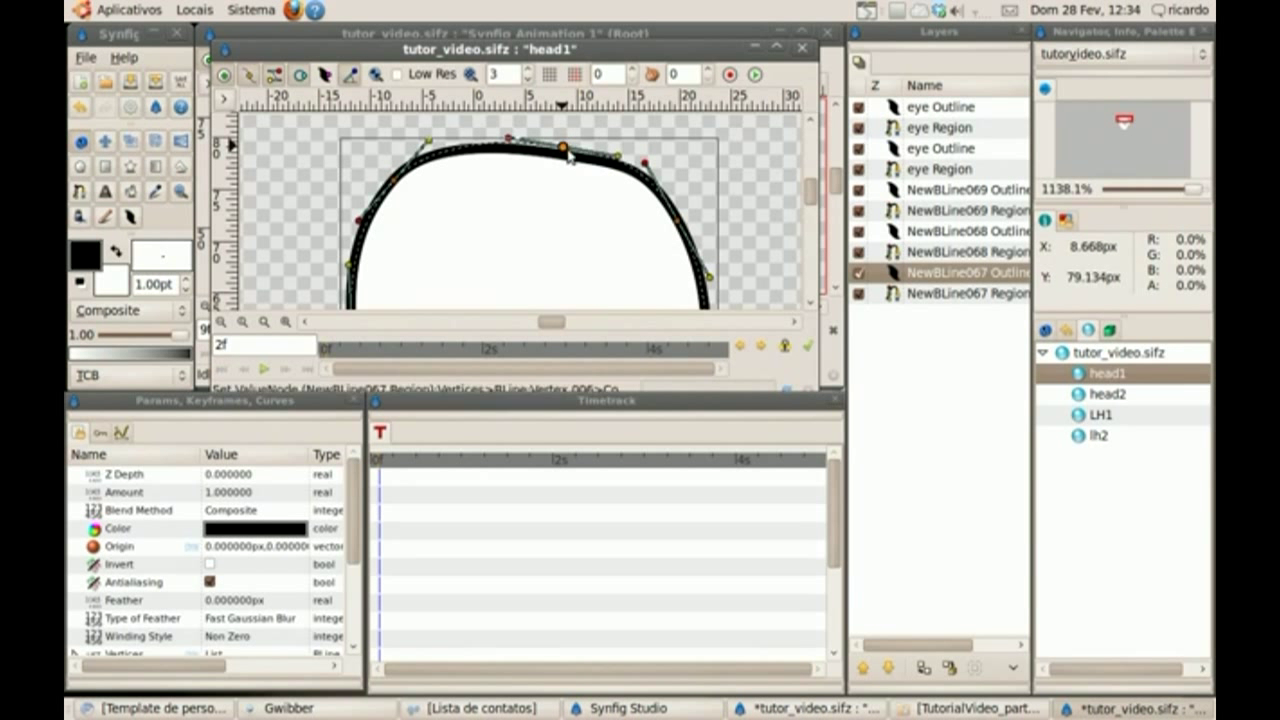
left_click_drag(617, 160, 610, 155)
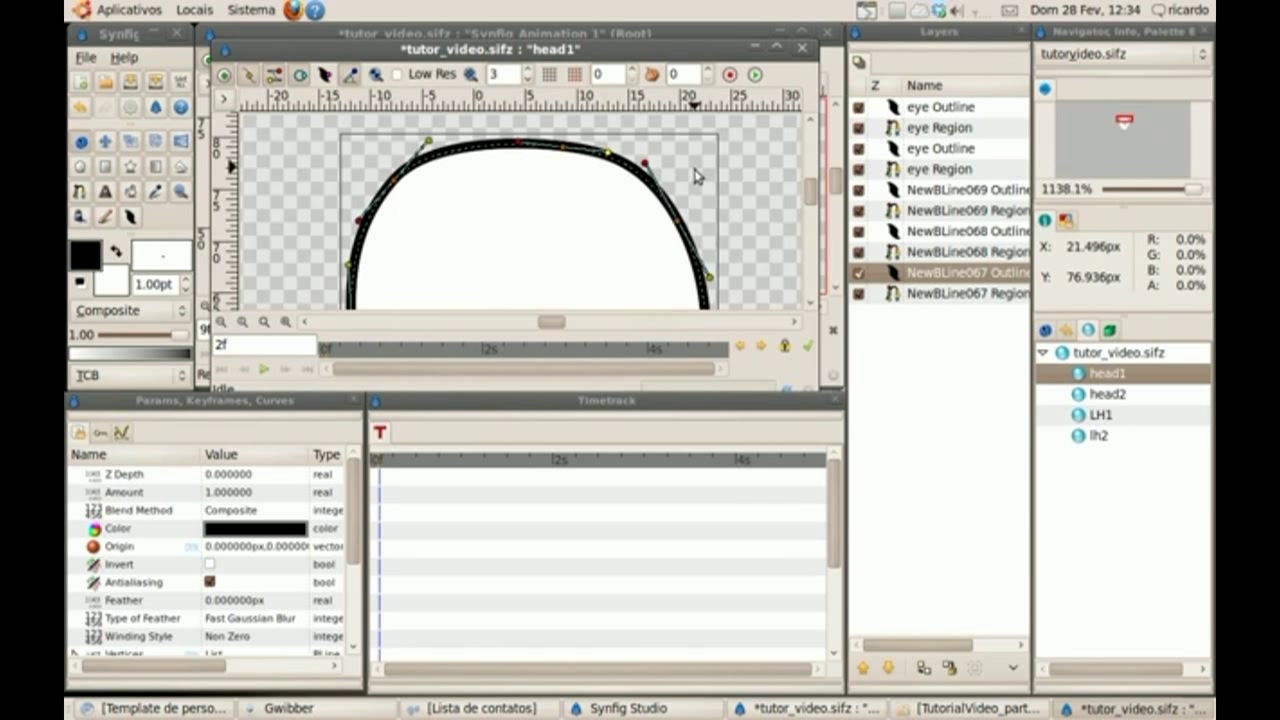
left_click(730, 186)
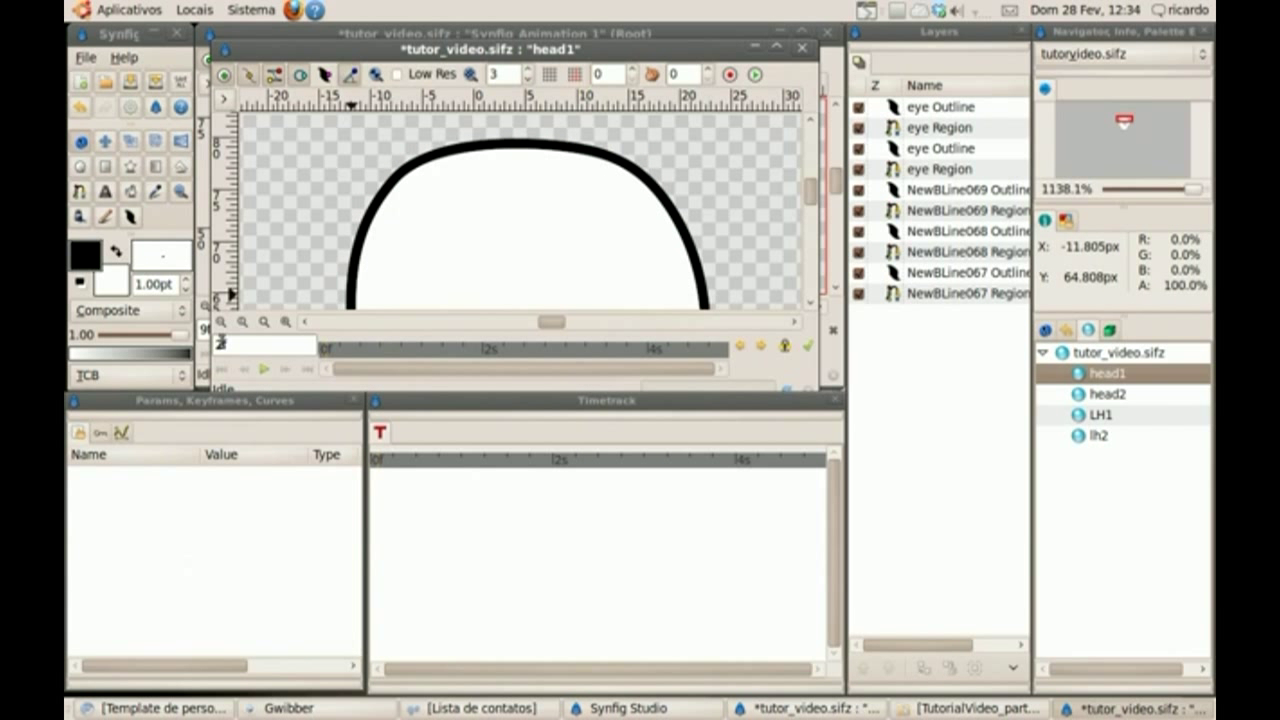
left_click(221, 322)
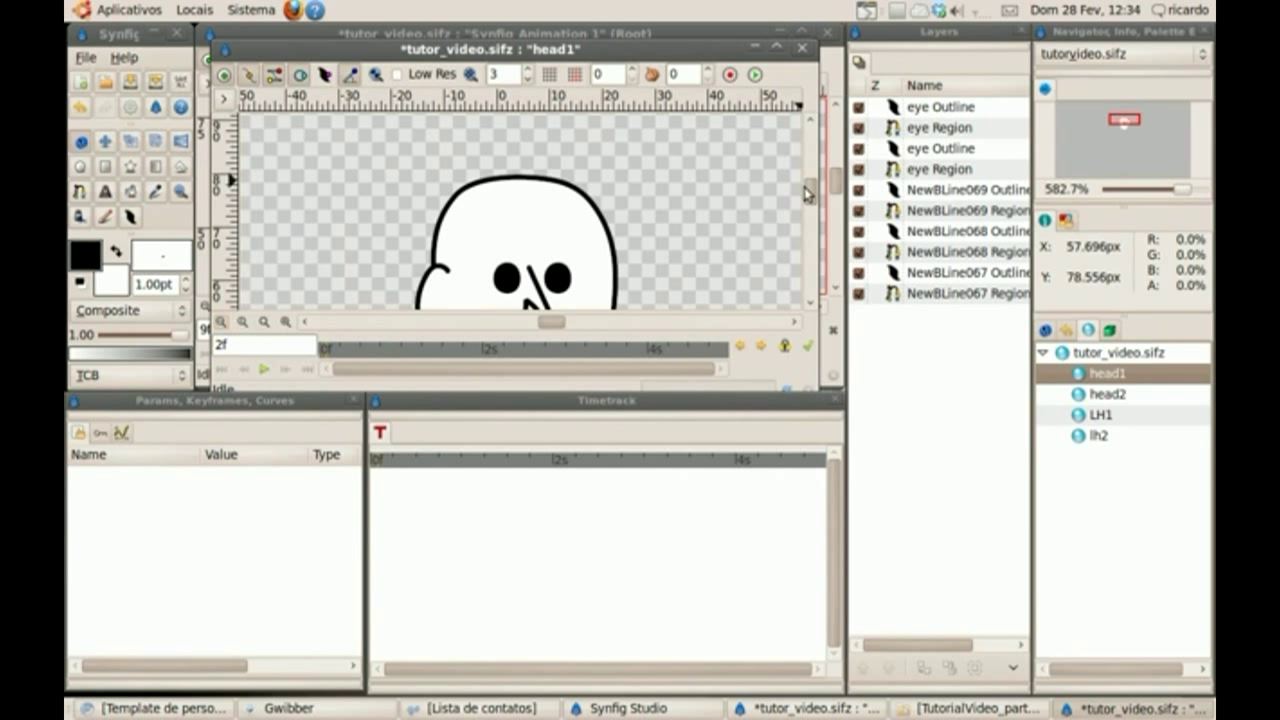
left_click_drag(810, 196, 808, 196)
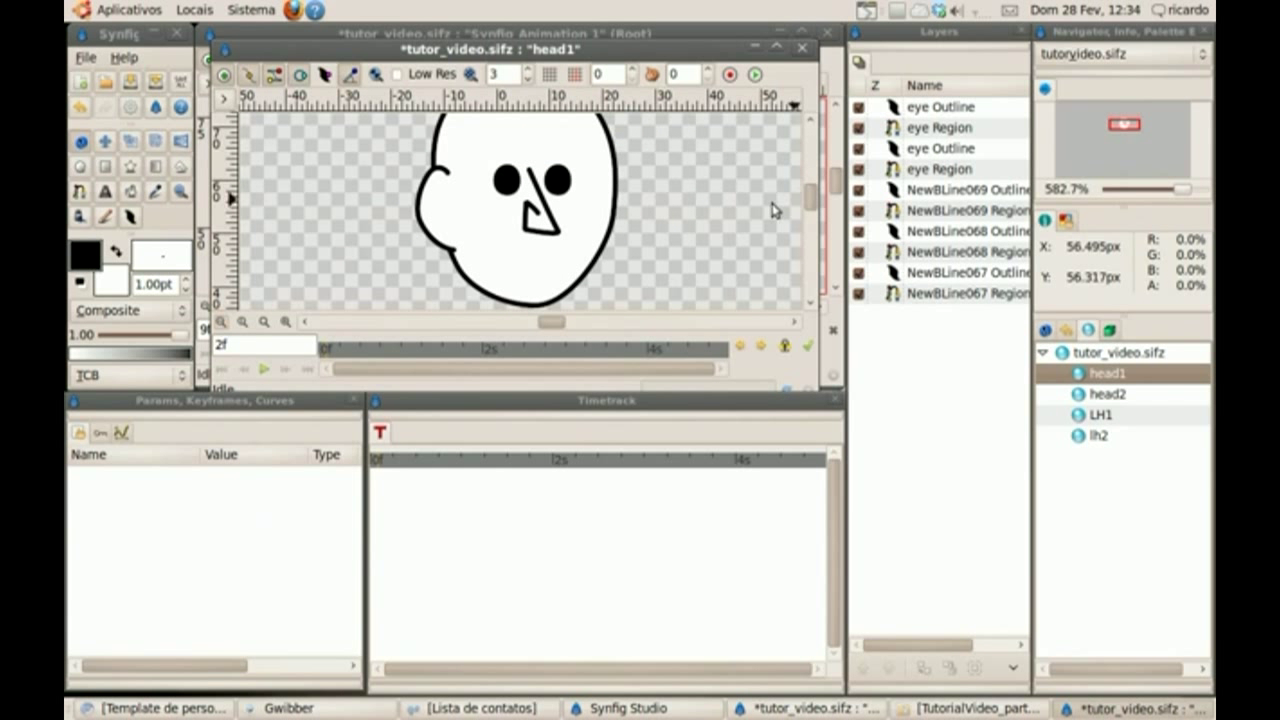
Switch to the BLine tool and rename the new shape 'mouth'
left_click(79, 193)
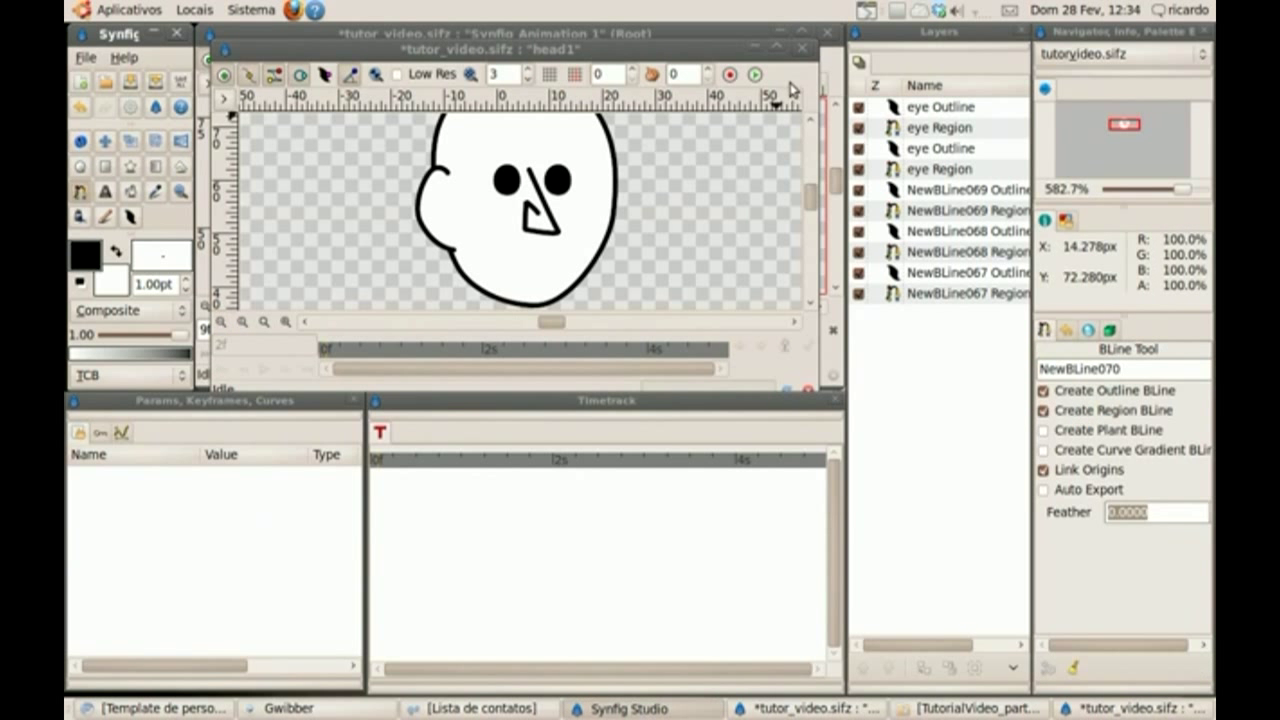
left_click(897, 107)
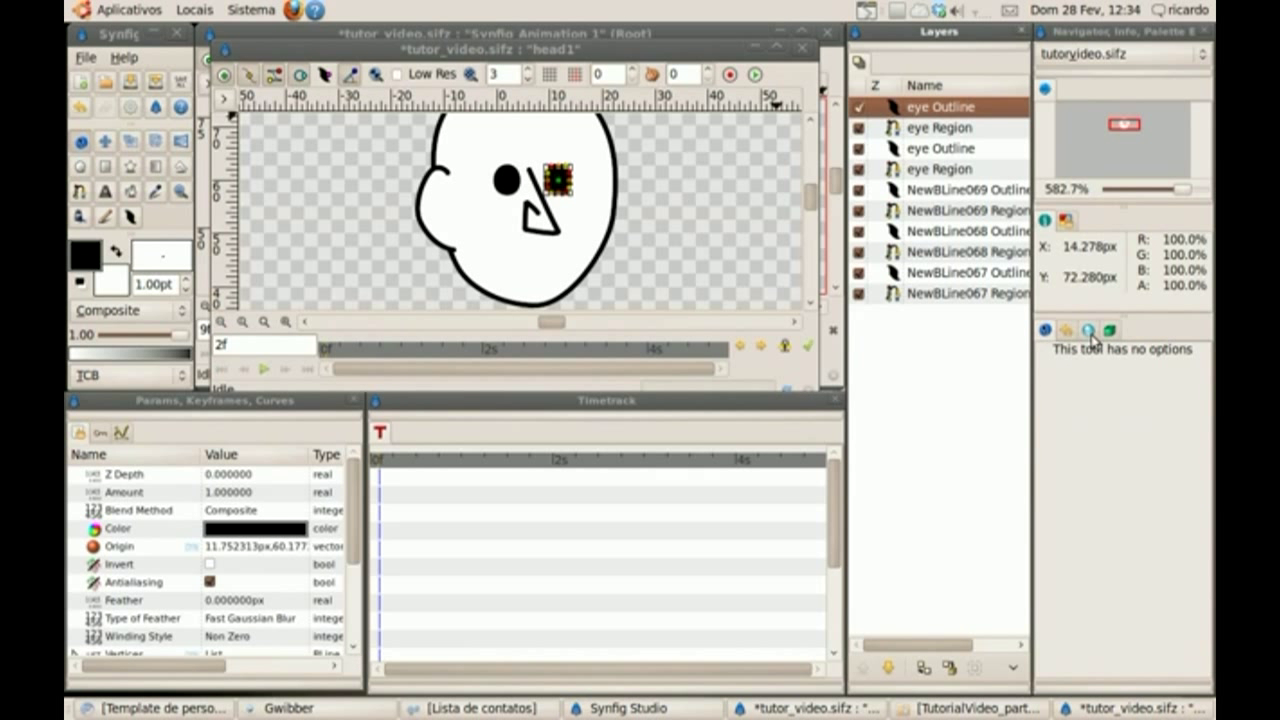
left_click(78, 194)
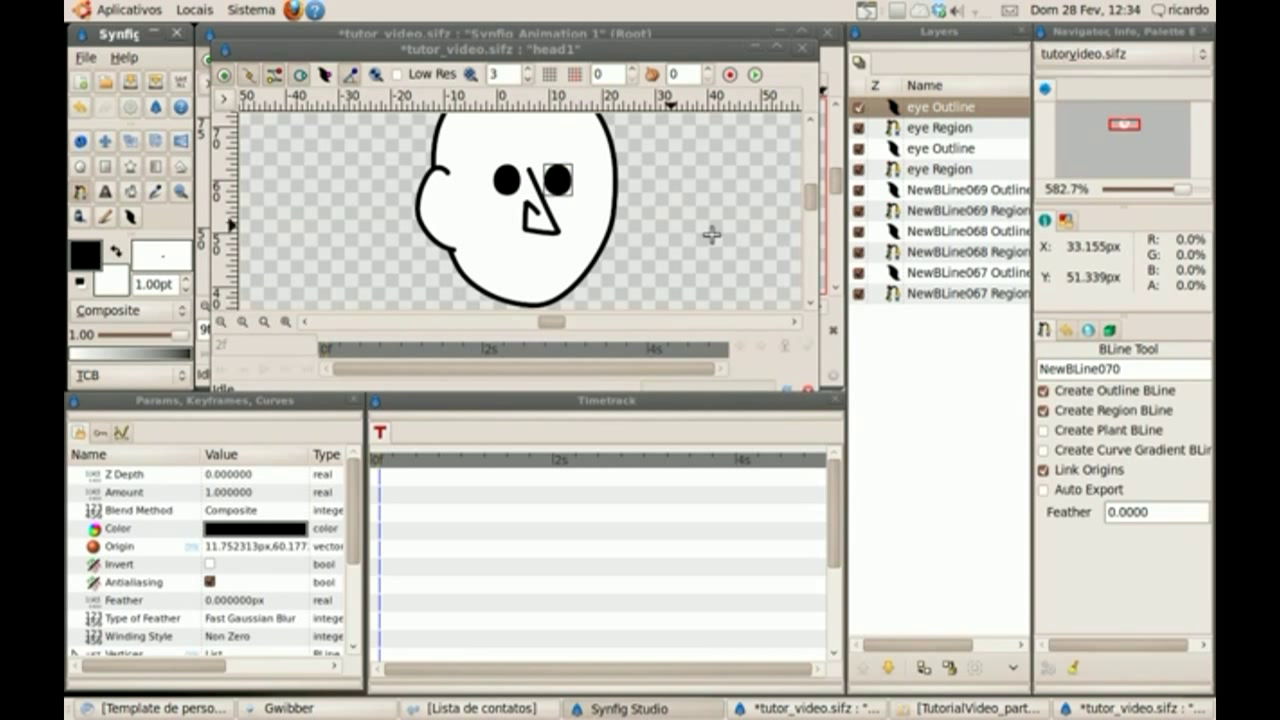
left_click_drag(1133, 369, 1036, 369)
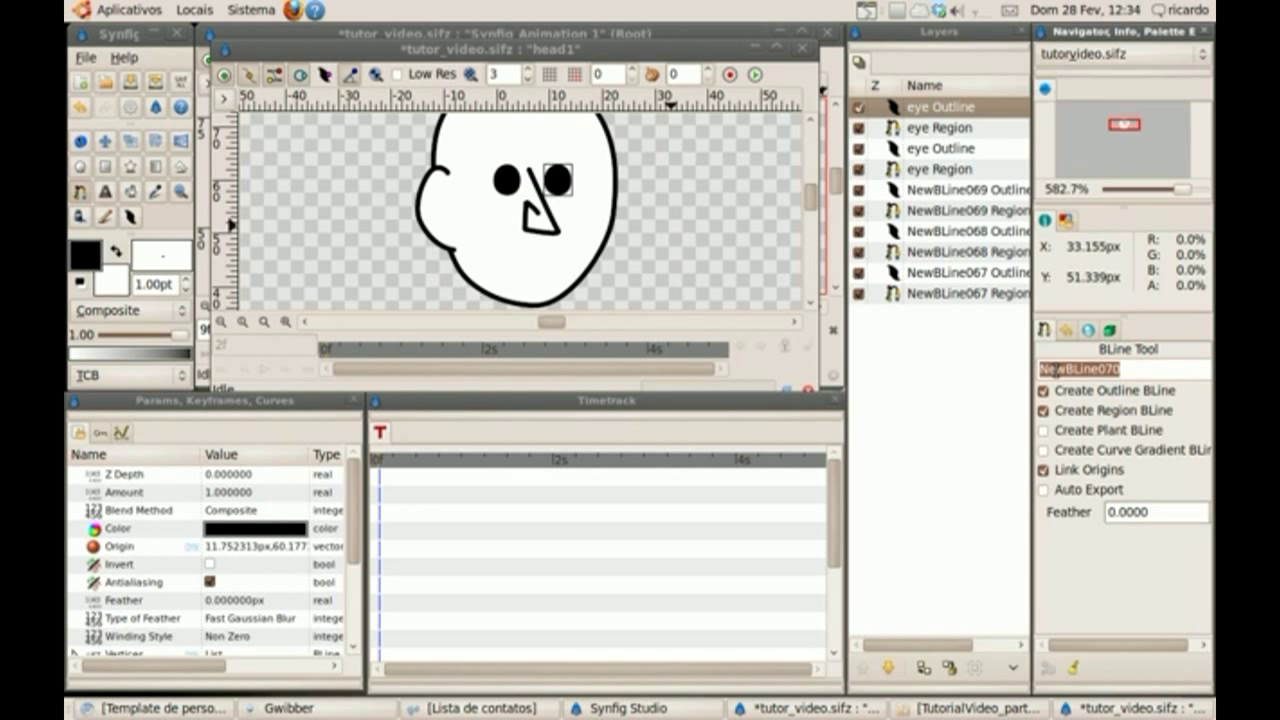
type("mouth")
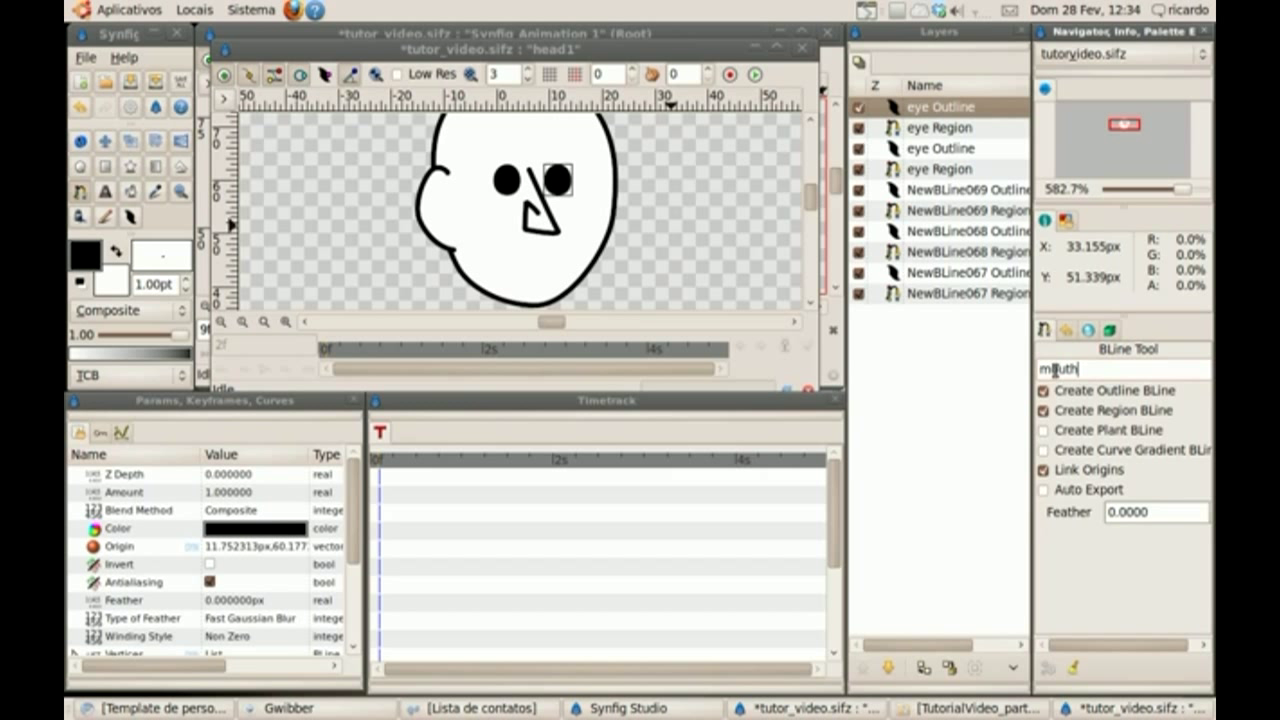
Click points around the smile below the nose and close the loop at the first vertex
left_click(478, 245)
left_click(508, 261)
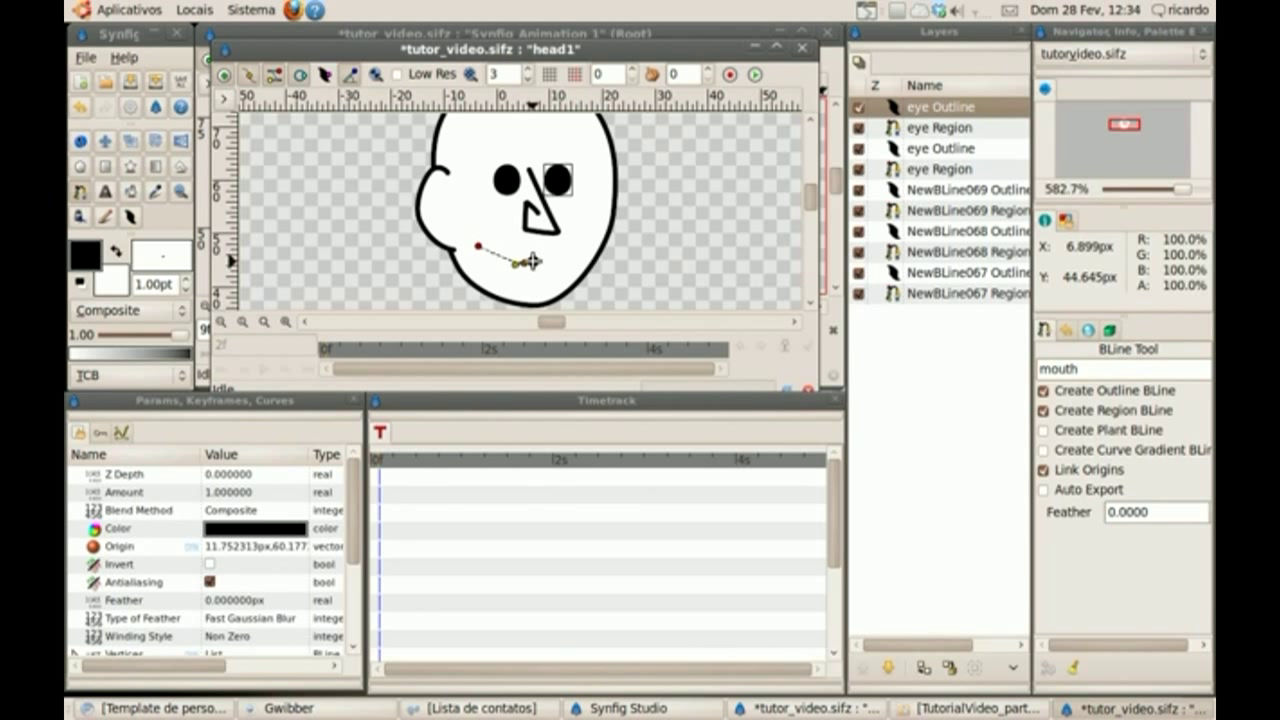
left_click(541, 263)
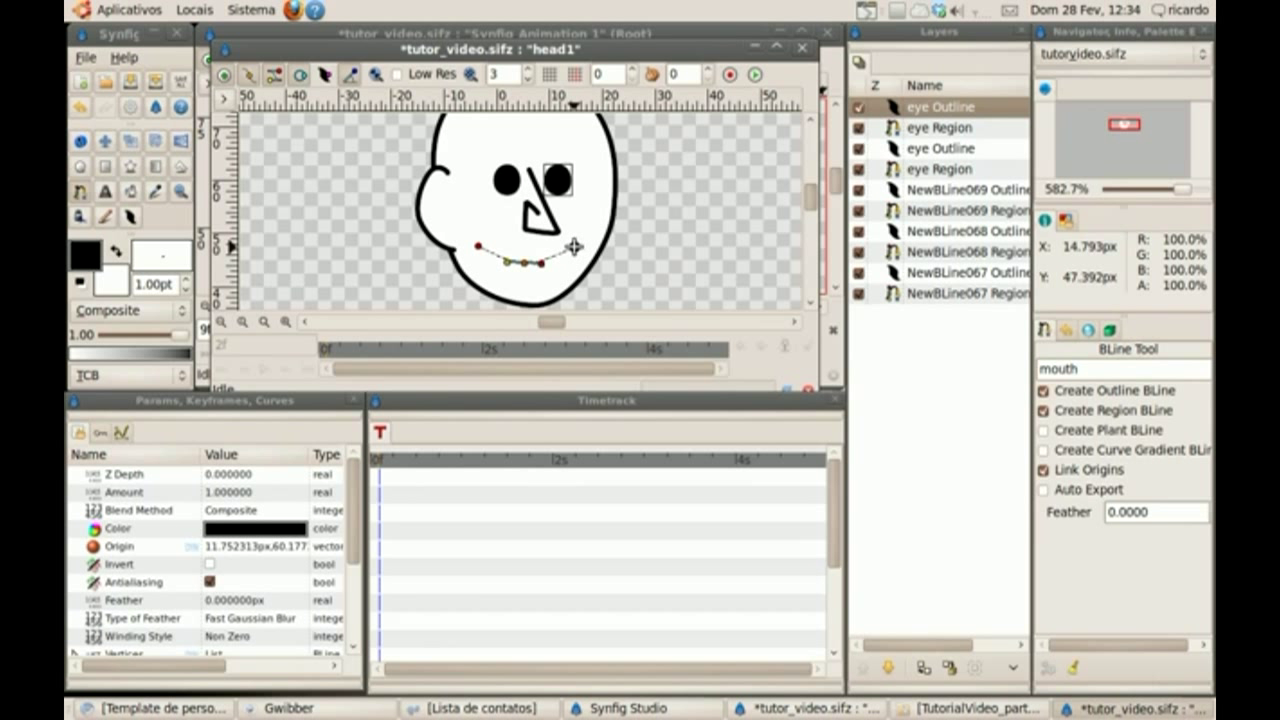
left_click(581, 239)
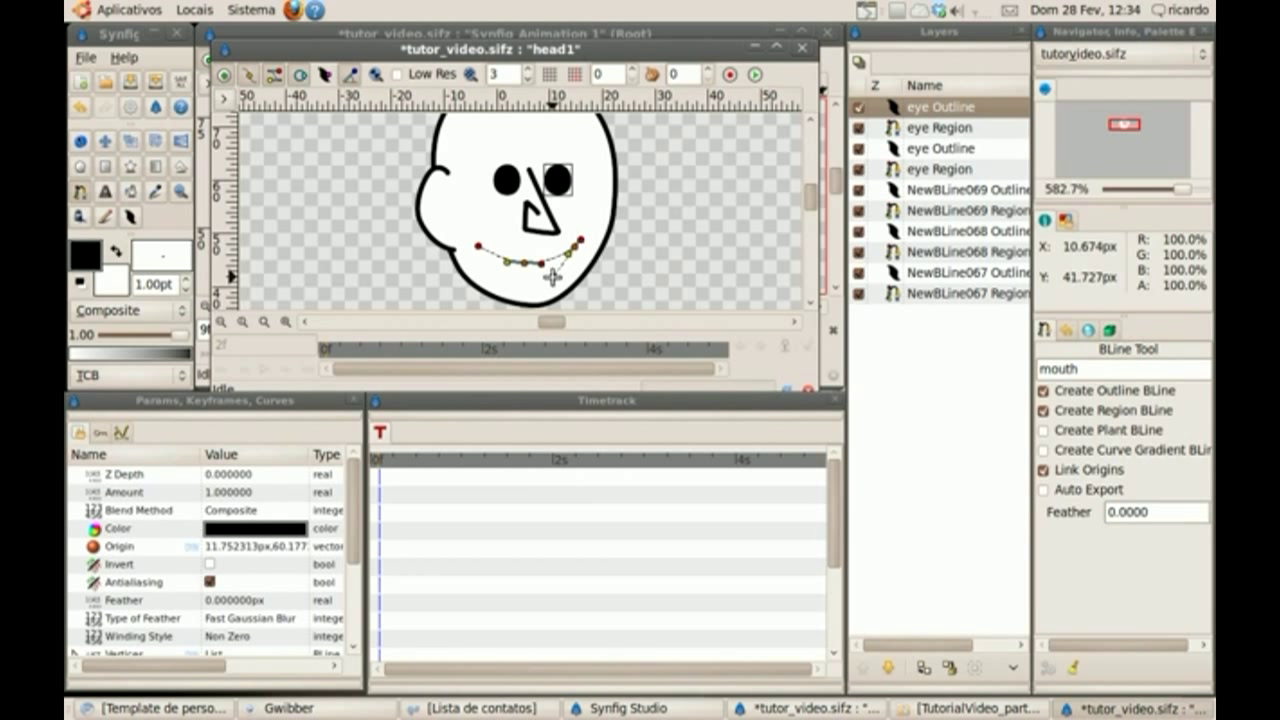
left_click(566, 272)
left_click(553, 276)
left_click(517, 277)
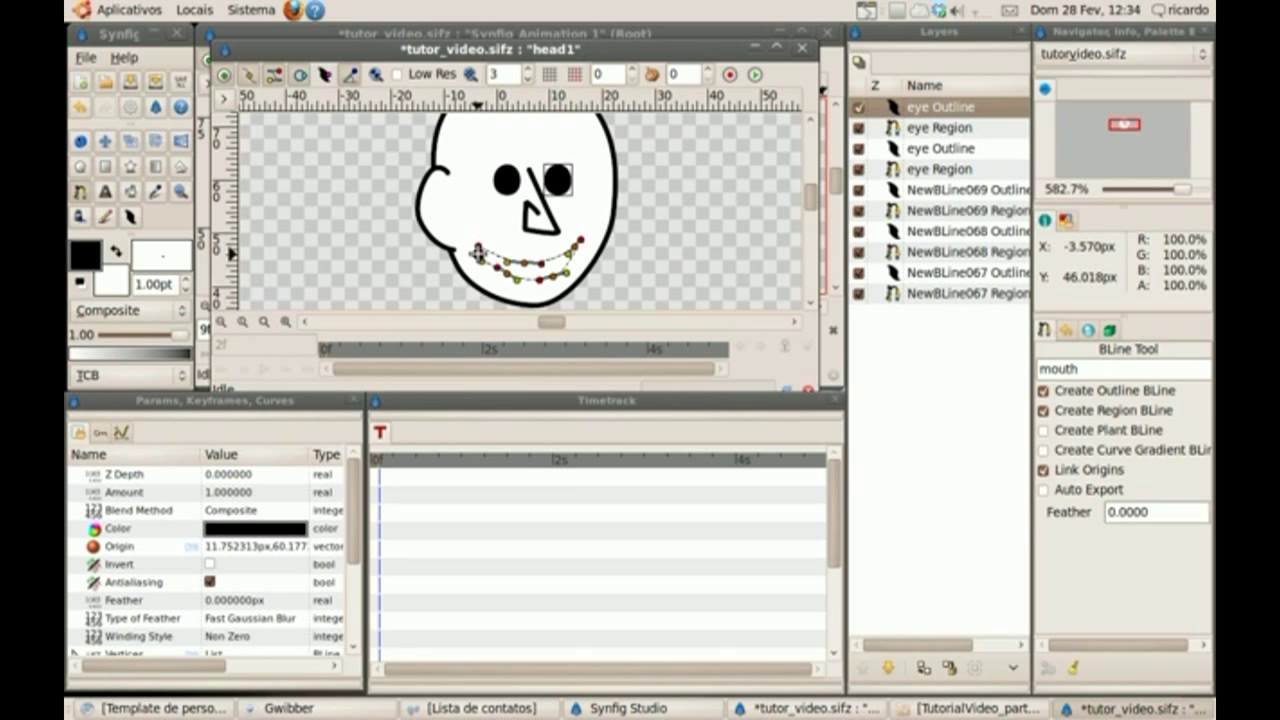
left_click(478, 252)
left_click(81, 141)
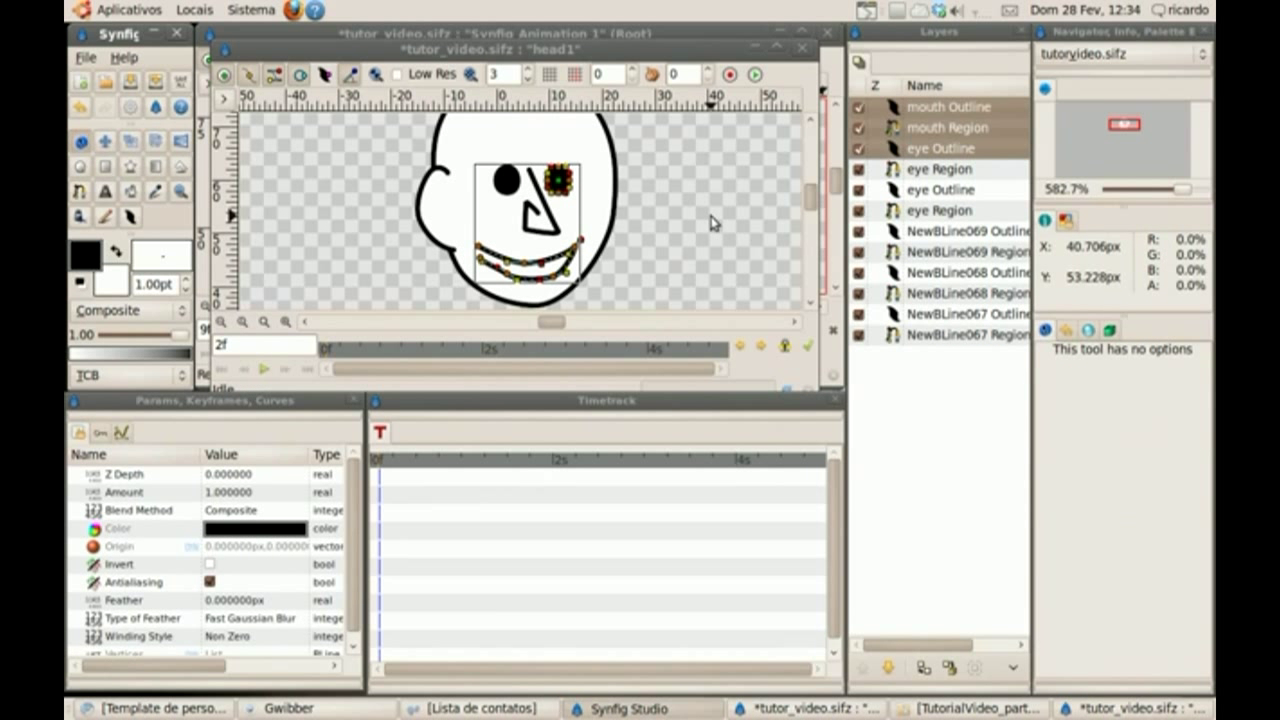
Zoom in on the mouth and drag its tangent handle to flatten the inner upper curve
left_click(482, 268)
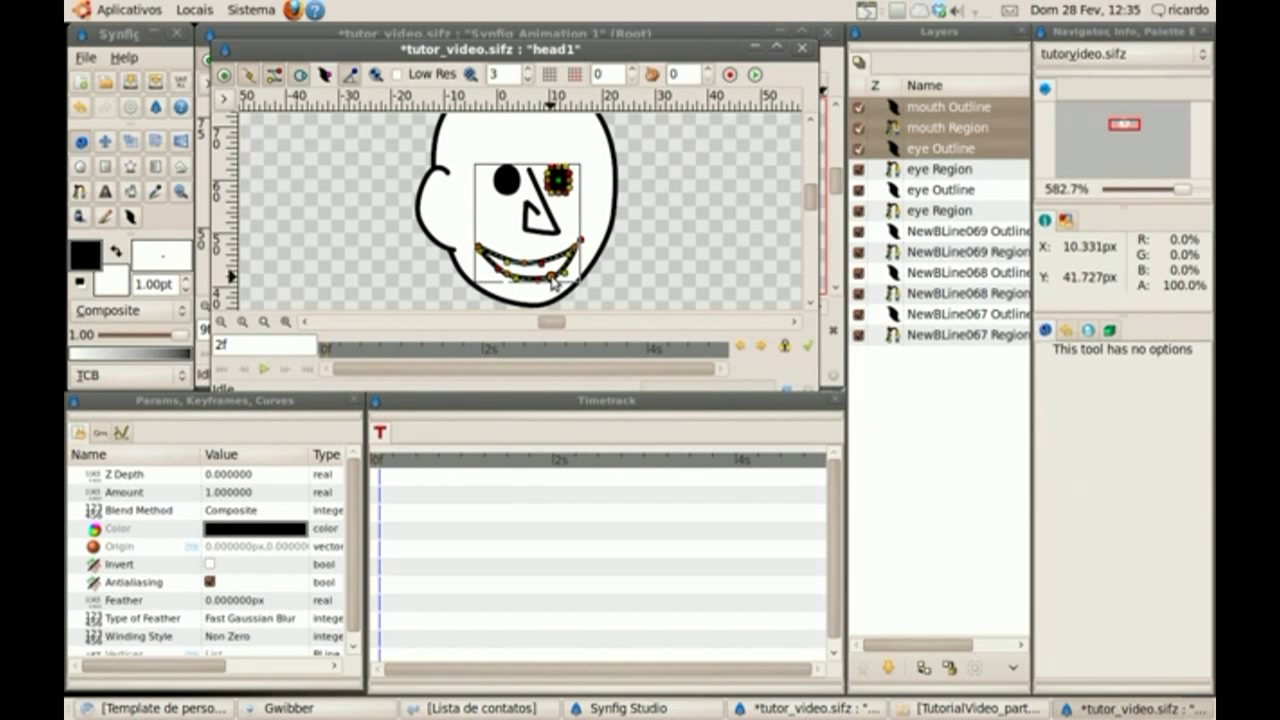
left_click(689, 262)
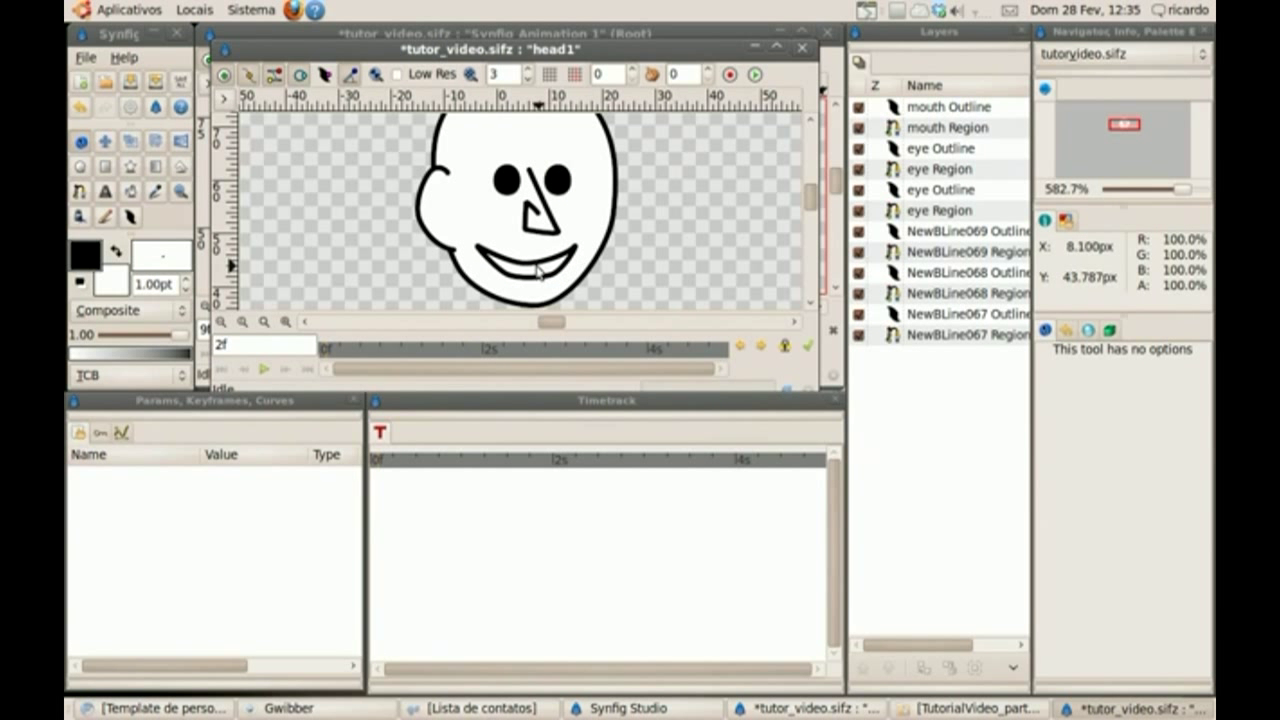
left_click(181, 191)
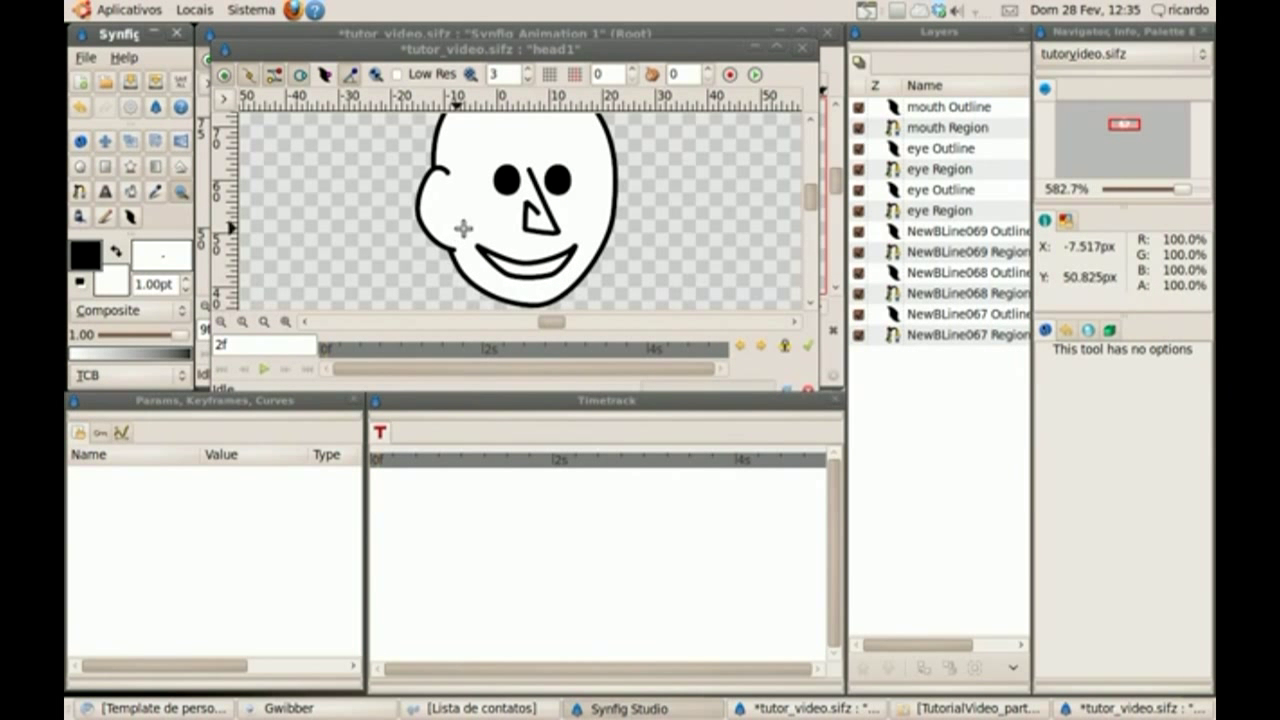
left_click_drag(457, 228, 571, 289)
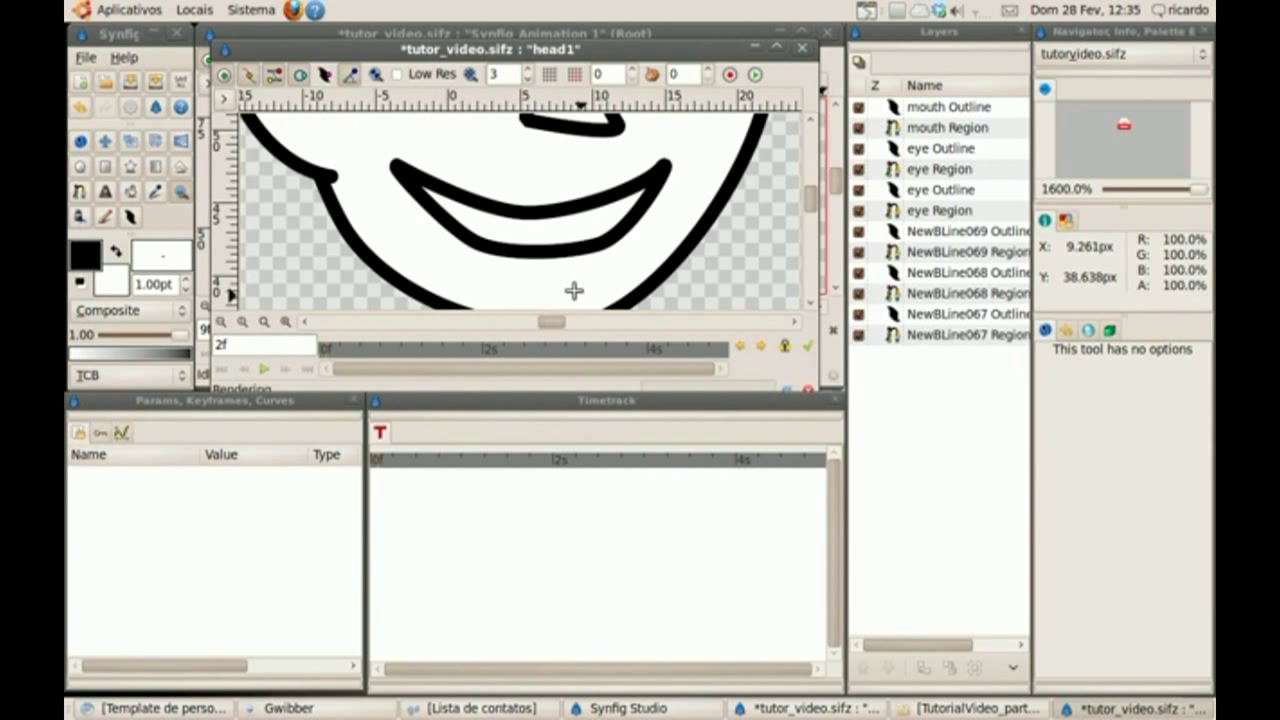
left_click(520, 216)
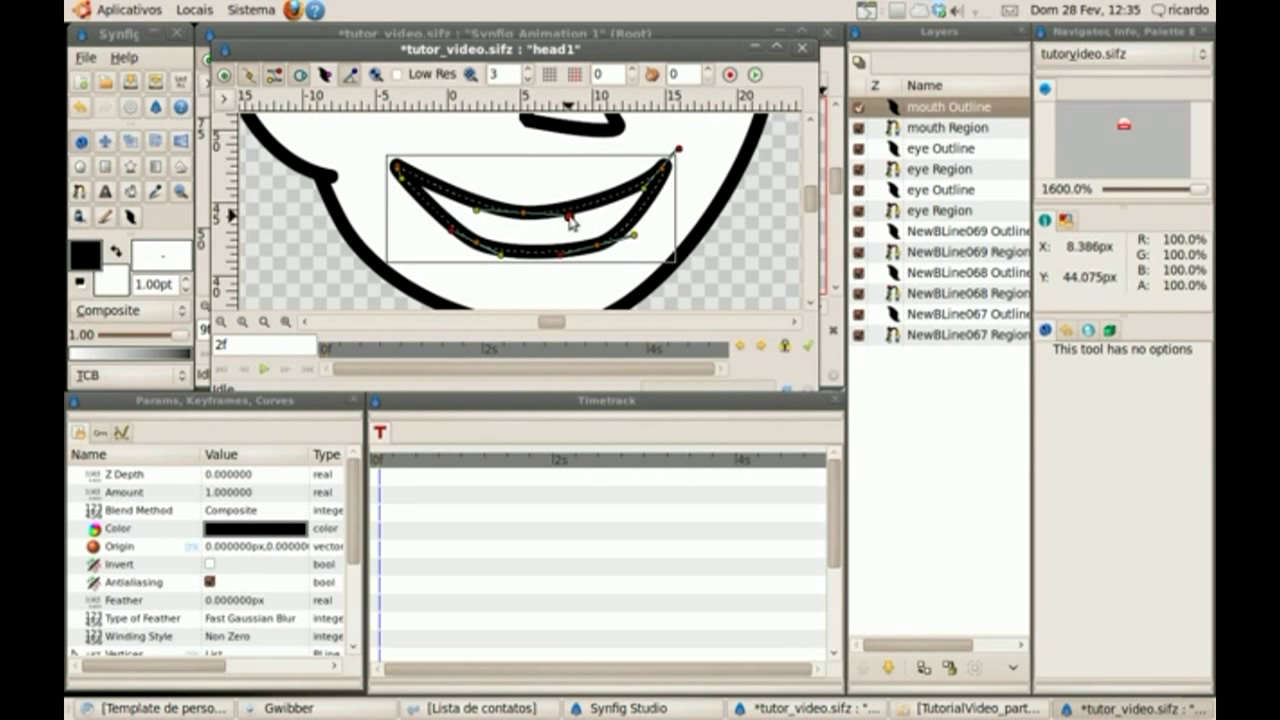
mouse_move(569, 217)
left_mouse_down()
mouse_move(582, 215)
mouse_move(535, 221)
left_mouse_up()
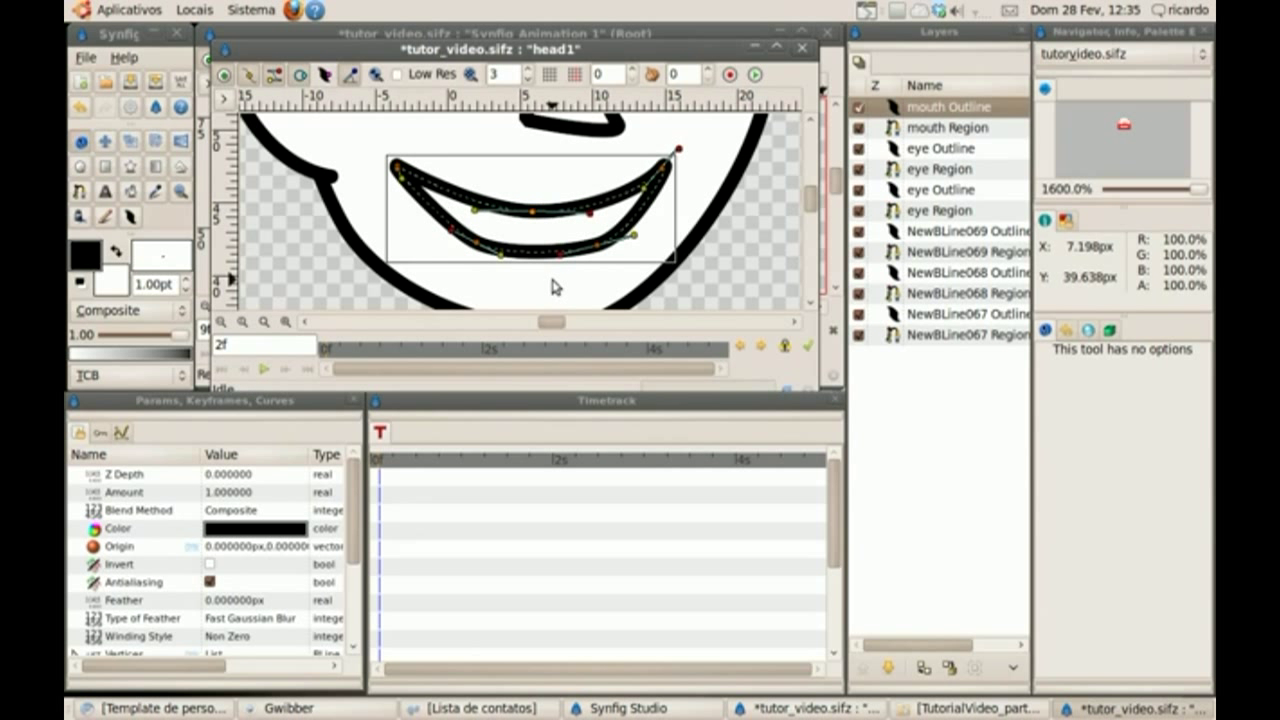
left_click(772, 244)
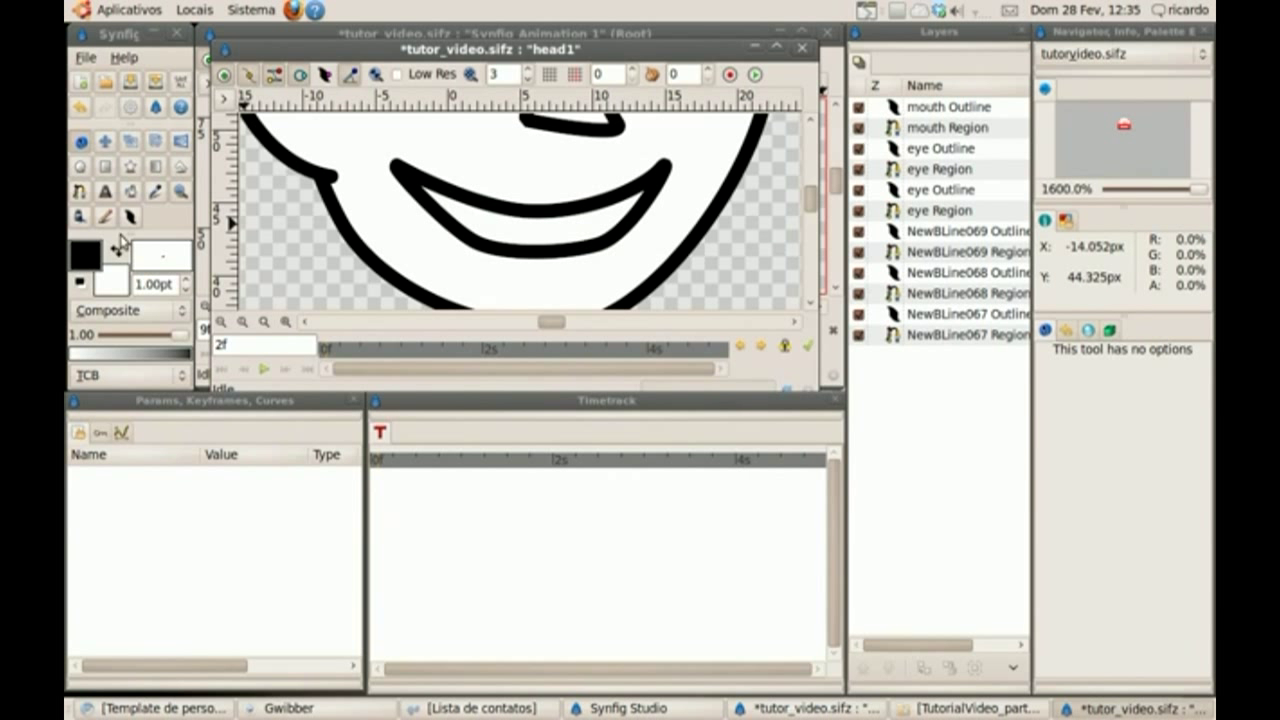
left_click(221, 322)
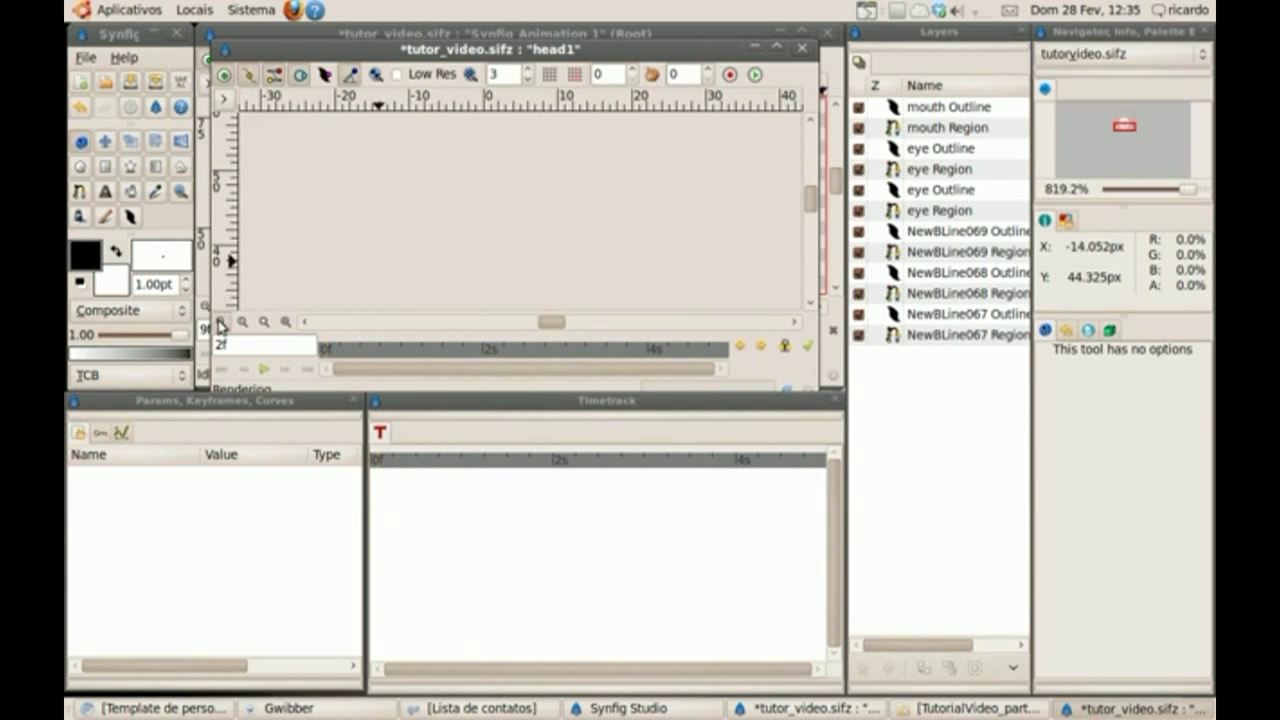
left_click(221, 322)
left_click(221, 322)
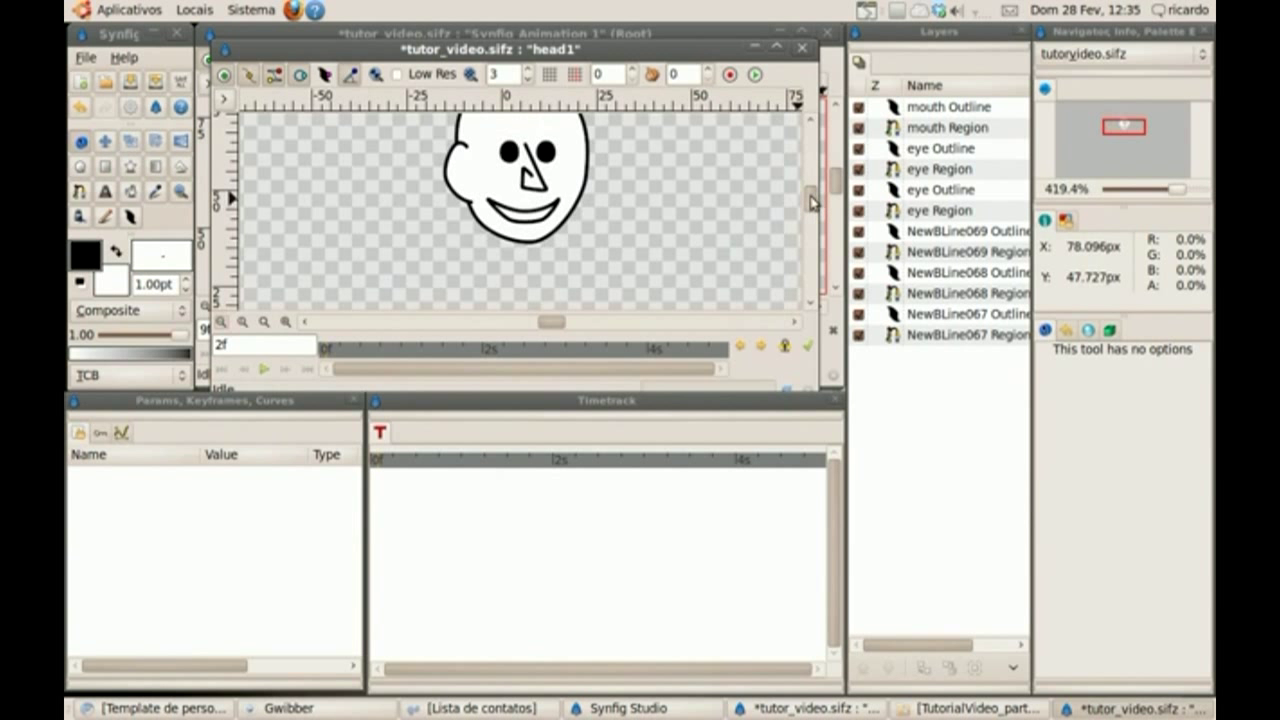
scroll(812, 203, "up", 2)
Save tutor_video.sifz and close the head1 canvas
left_click(224, 98)
mouse_move(290, 115)
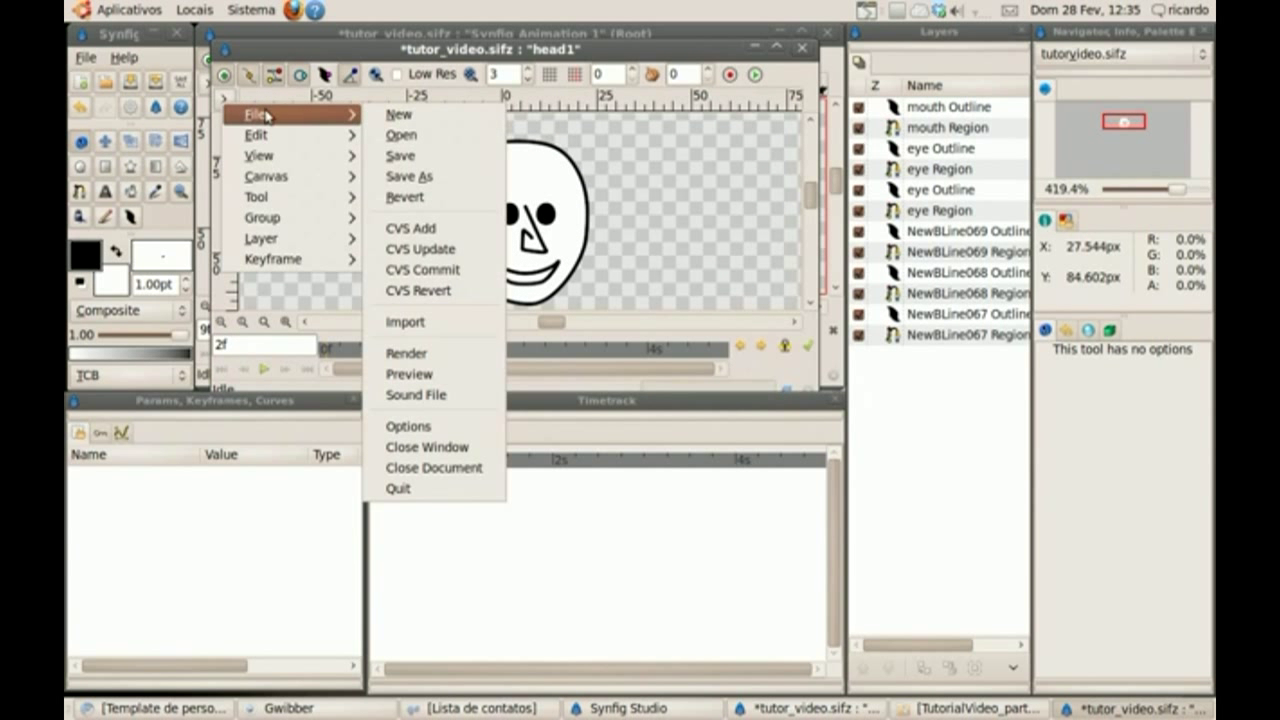
left_click(400, 155)
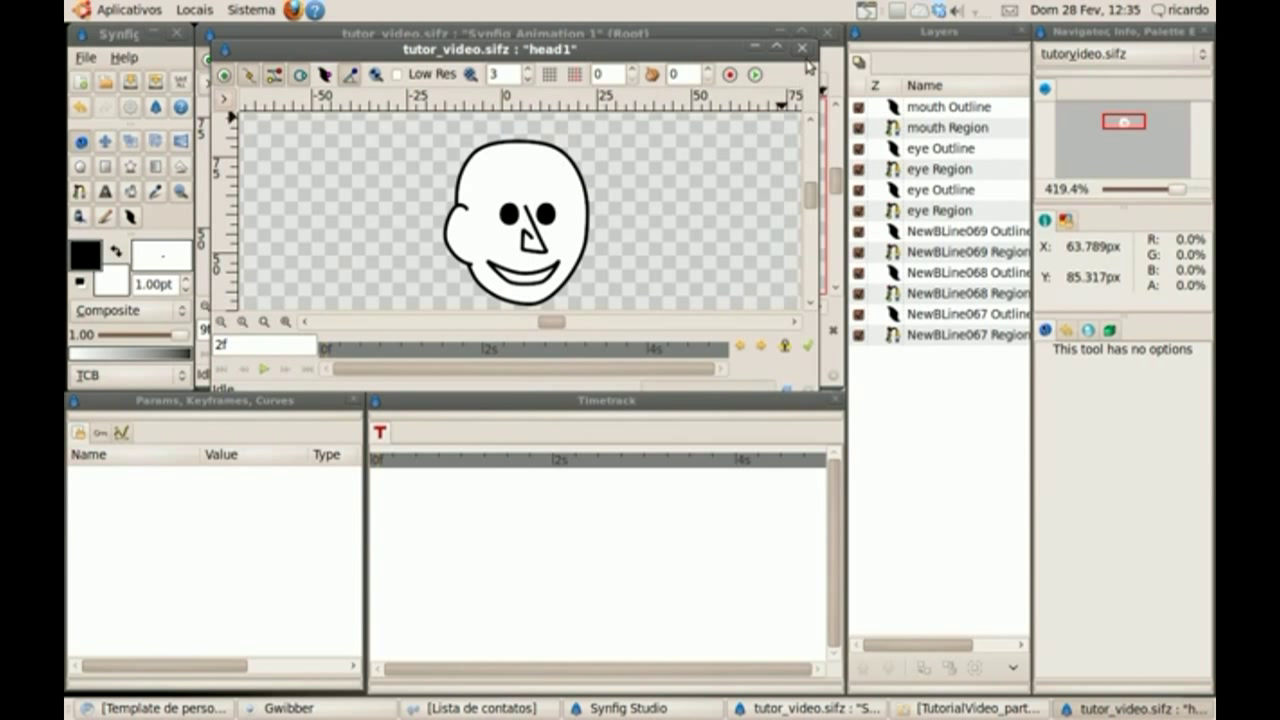
left_click(802, 48)
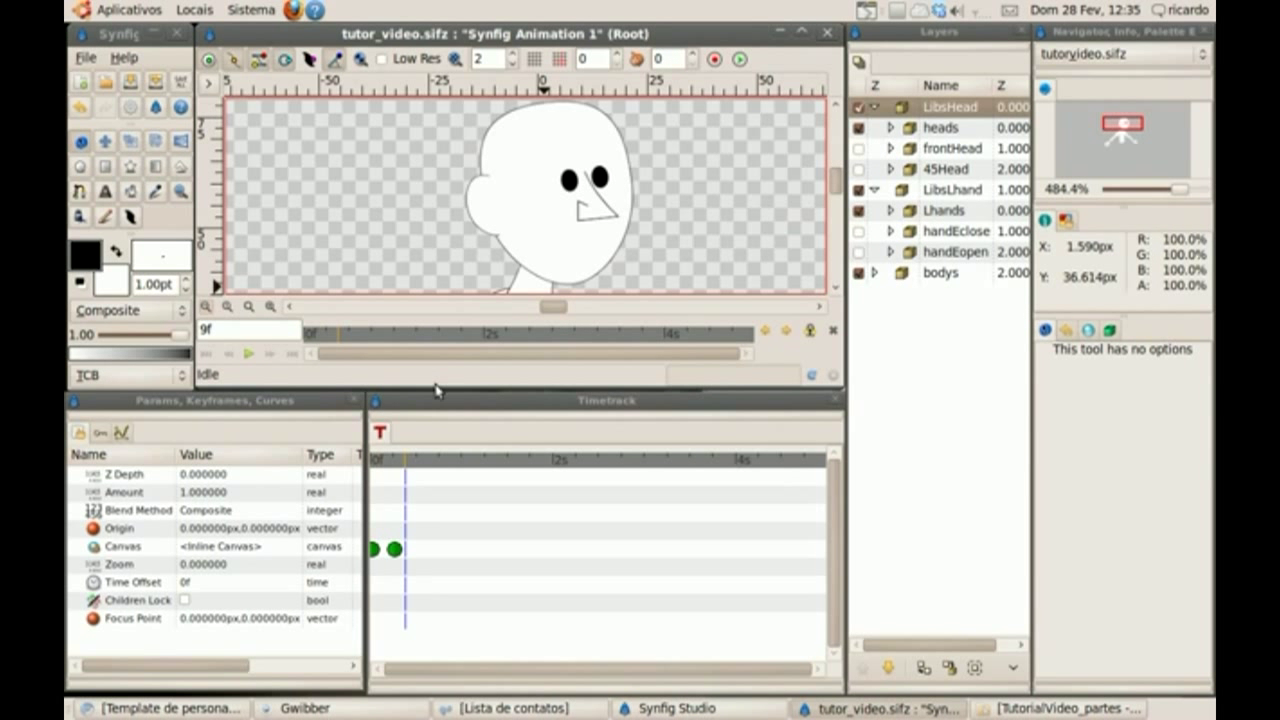
Compare the smiling head at frames 2, 7 and 9, ending at frame 2
left_click(378, 460)
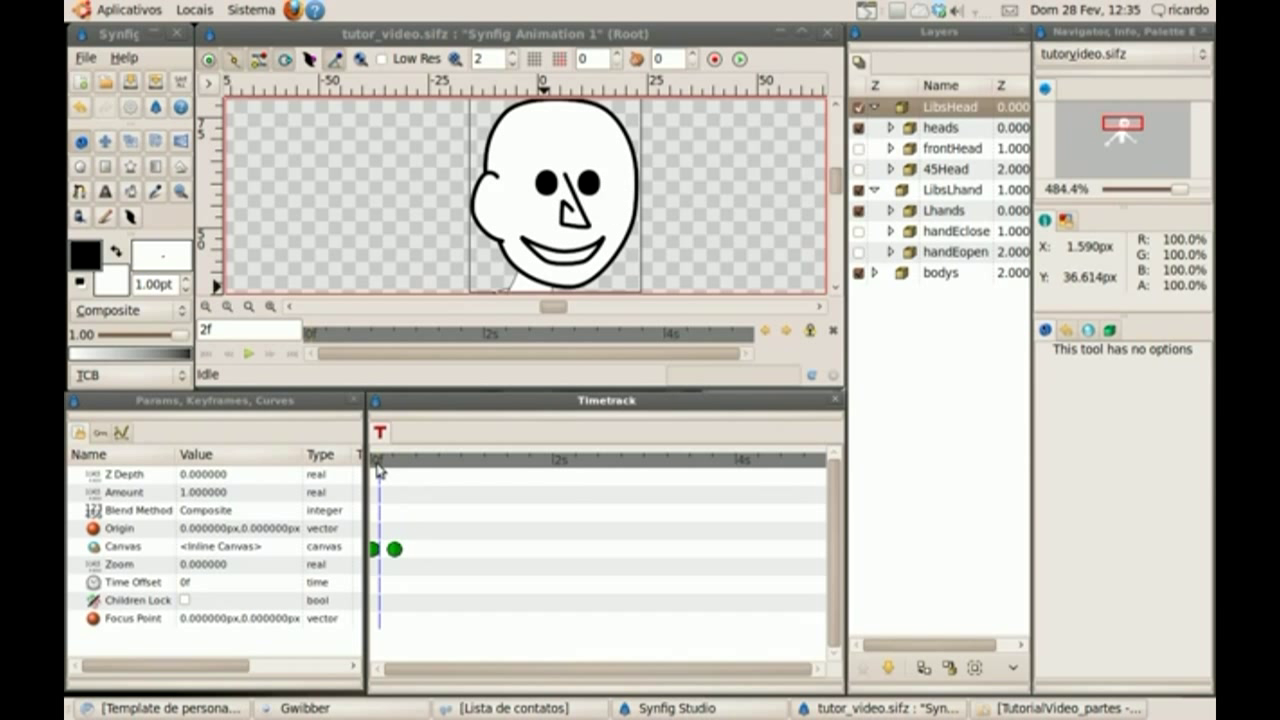
left_click(391, 464)
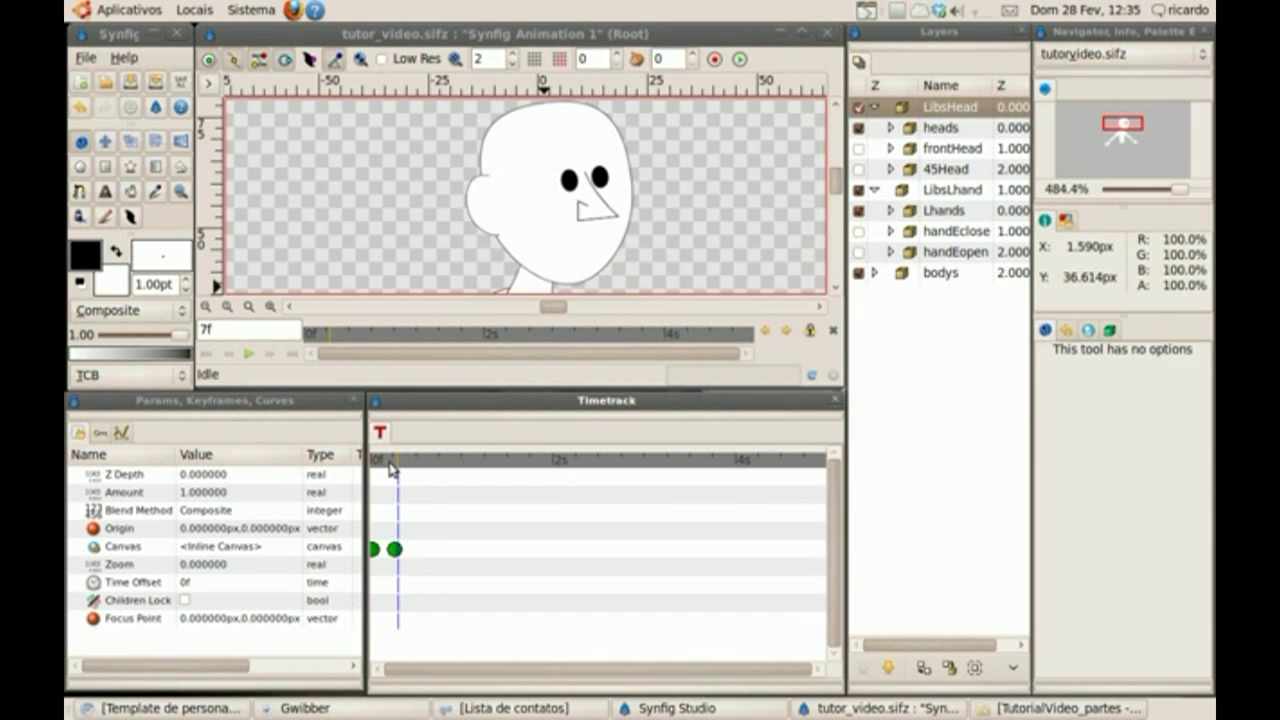
left_click(379, 461)
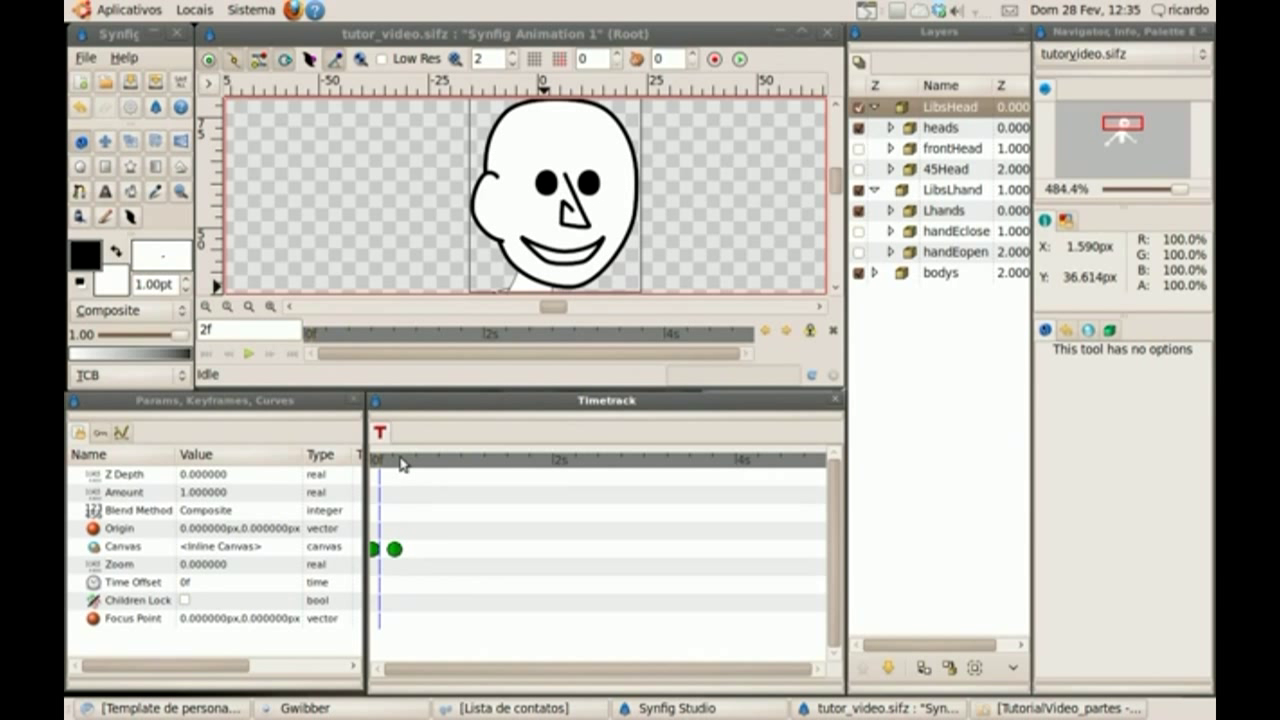
left_click(1093, 337)
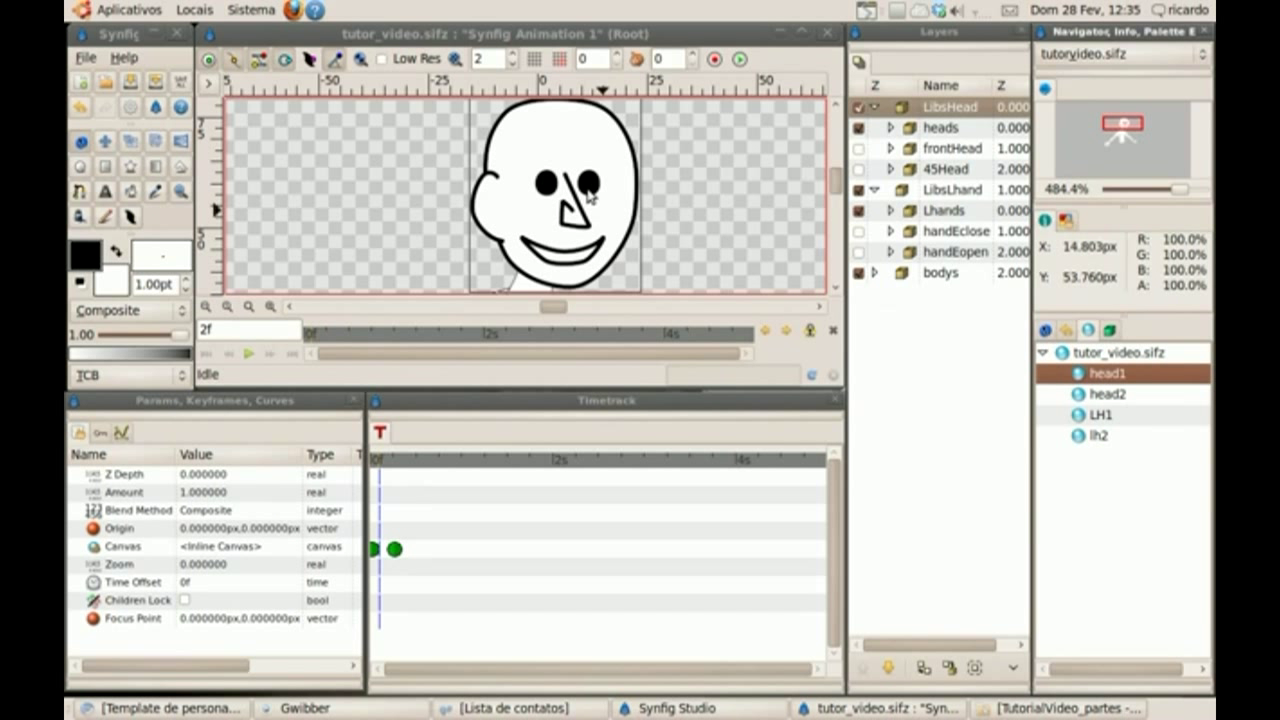
left_click_drag(418, 461, 406, 461)
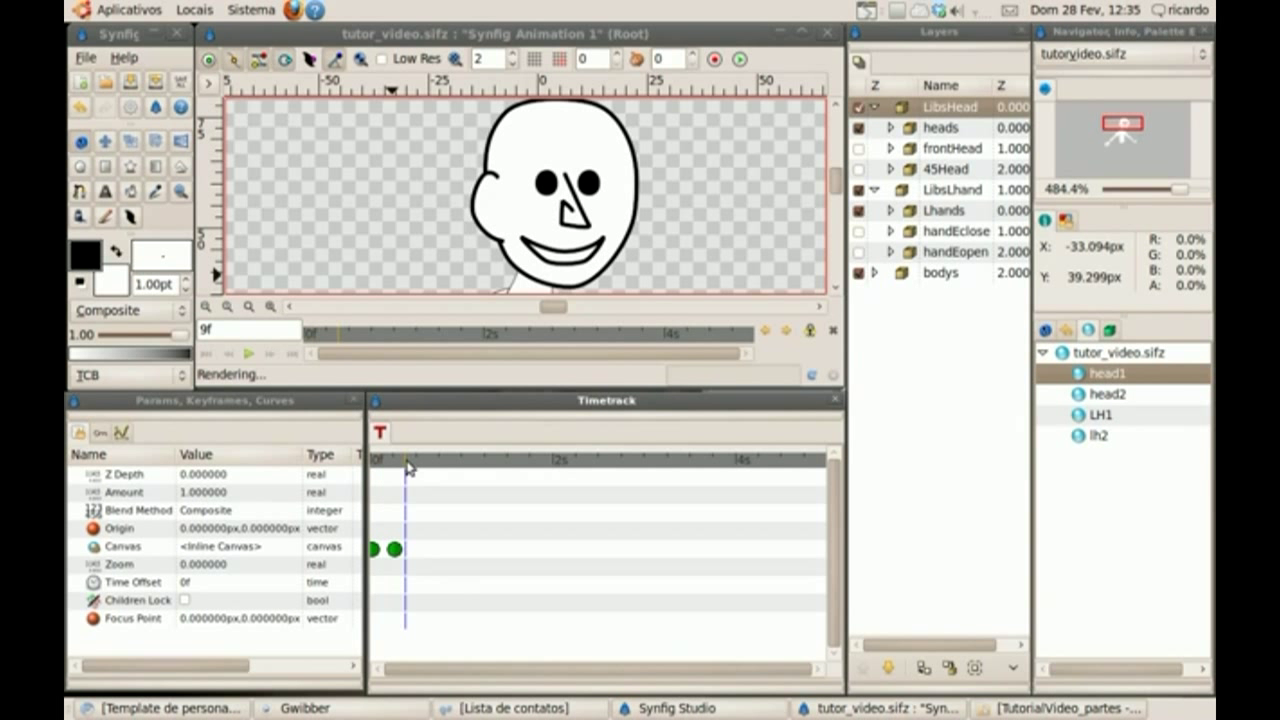
left_click(378, 462)
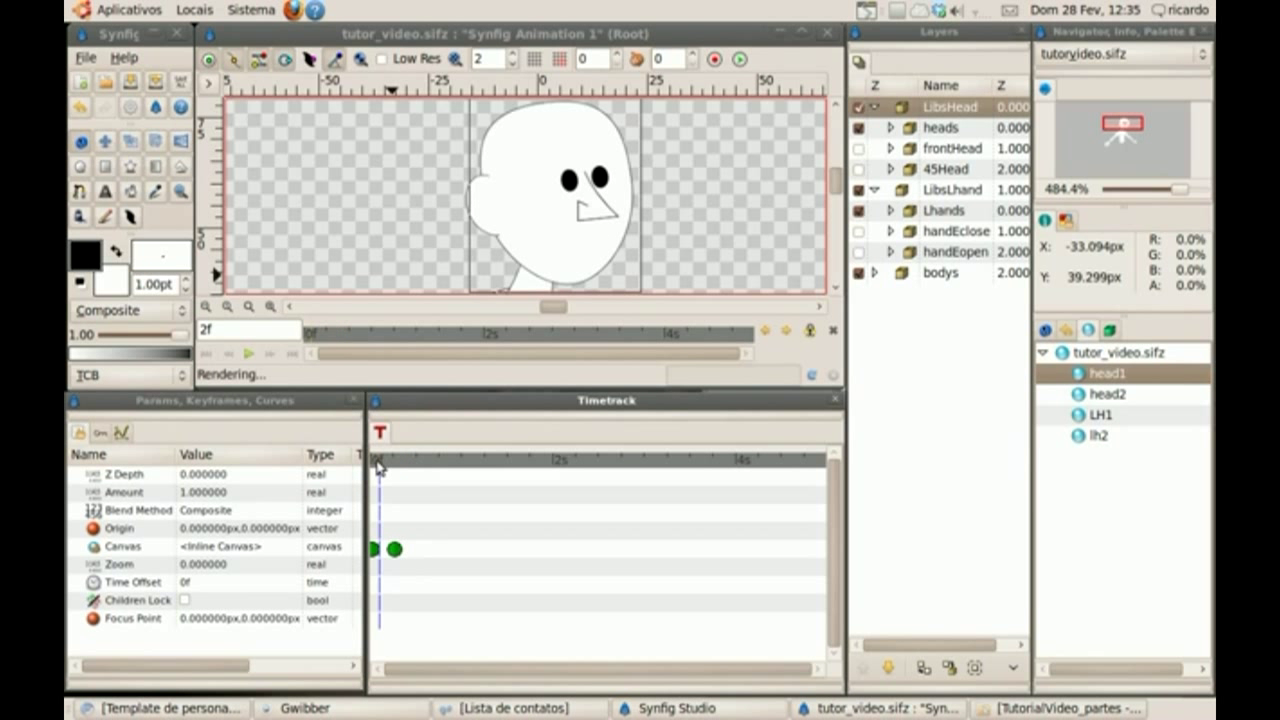
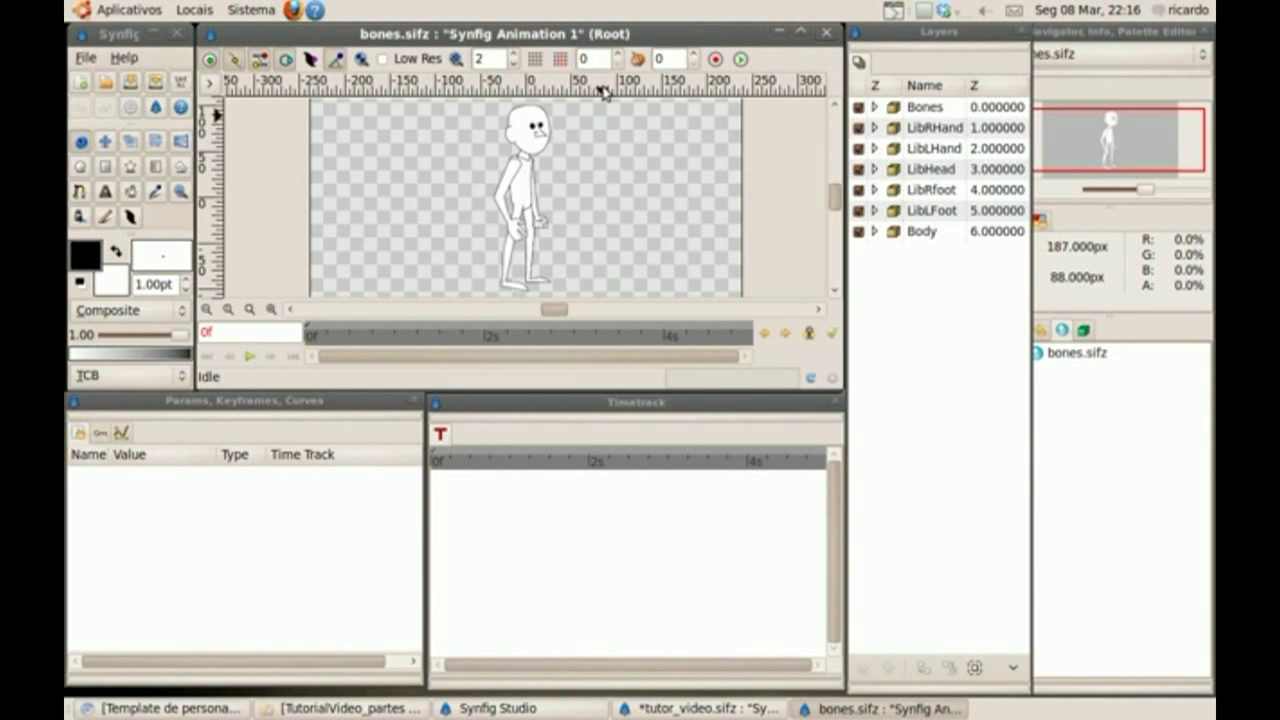
Expand the Bones group and select all of its child layers
left_click(874, 107)
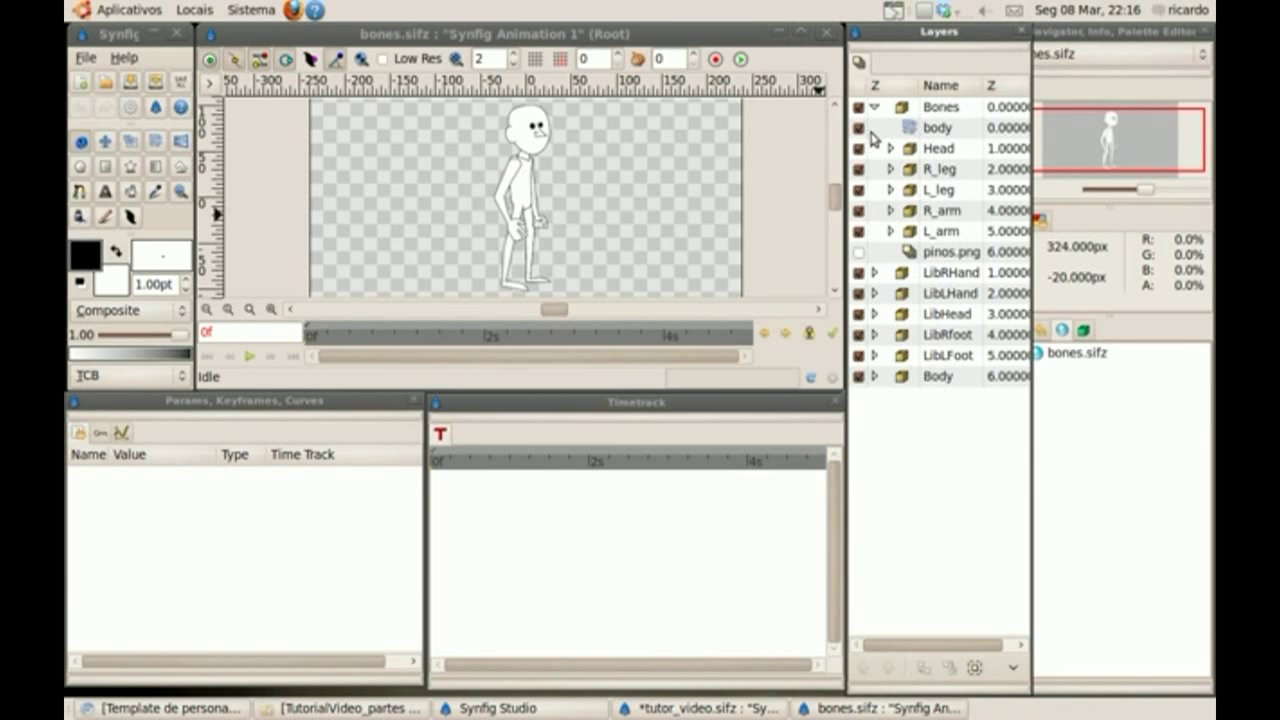
left_click(943, 110)
right_click(945, 119)
mouse_move(995, 122)
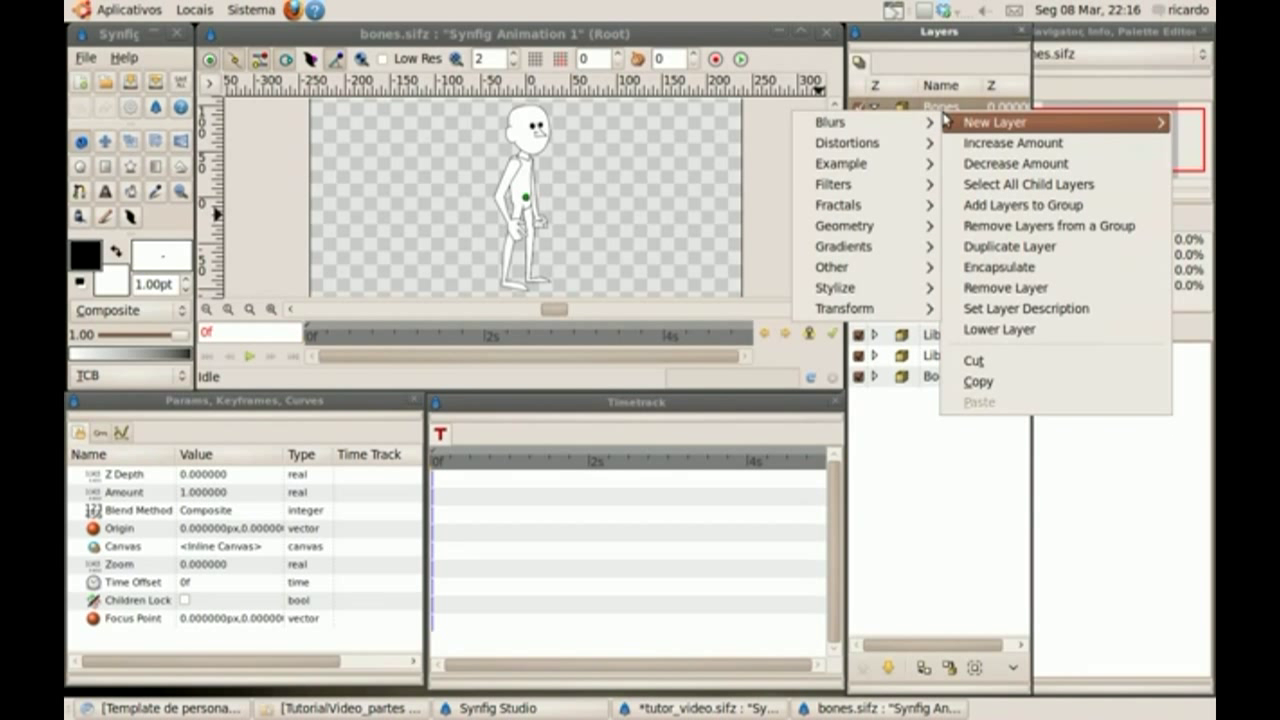
left_click(1127, 193)
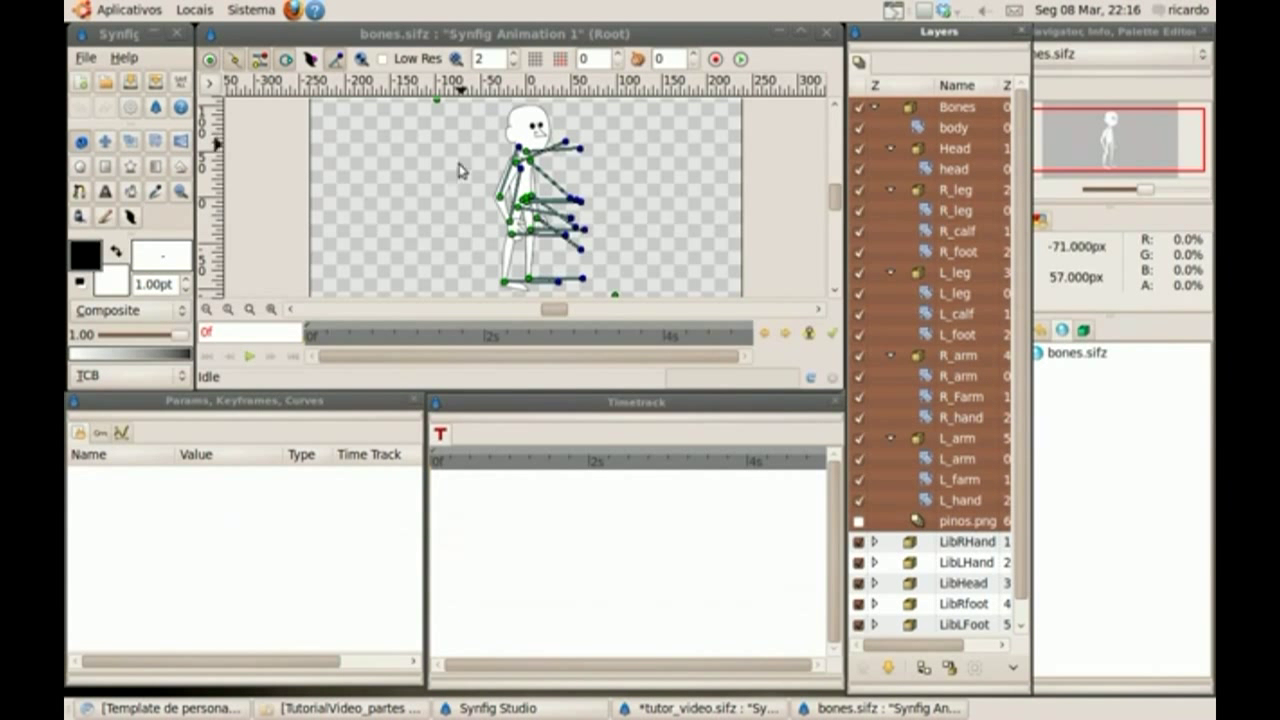
left_click(228, 60)
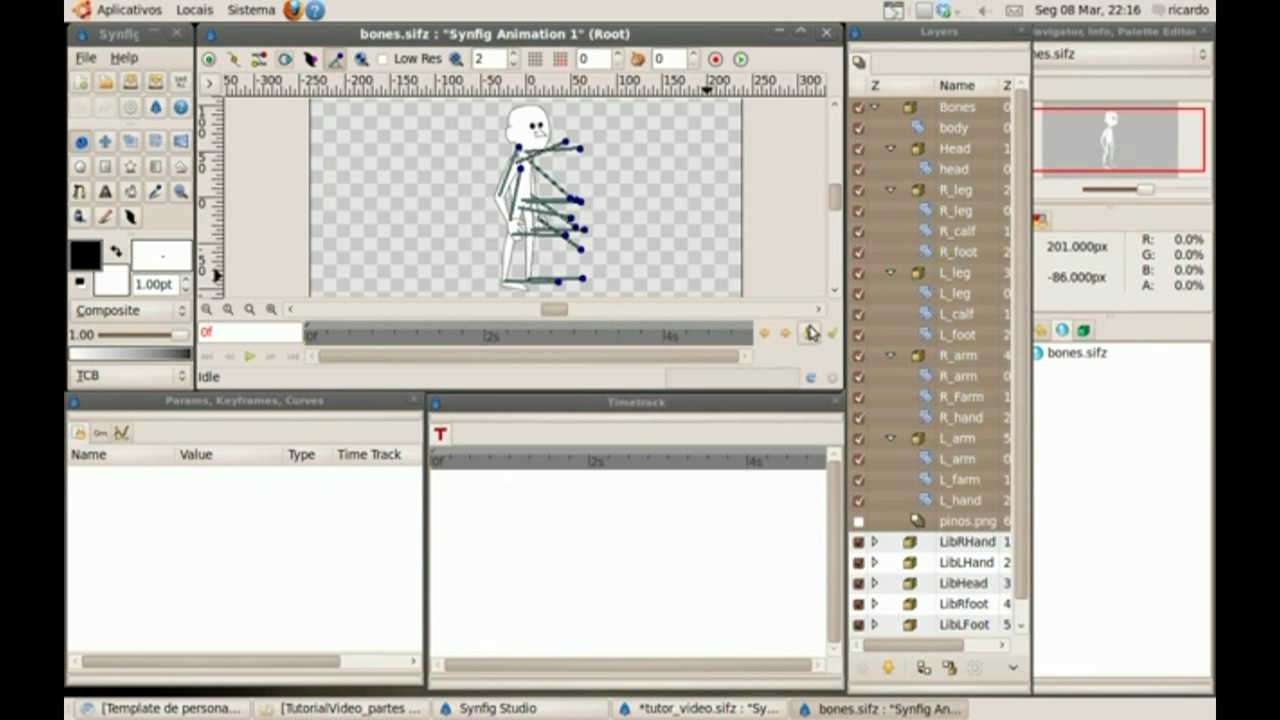
In Animate mode, pose the arm bone across the body and swing the leg out left
left_click(811, 333)
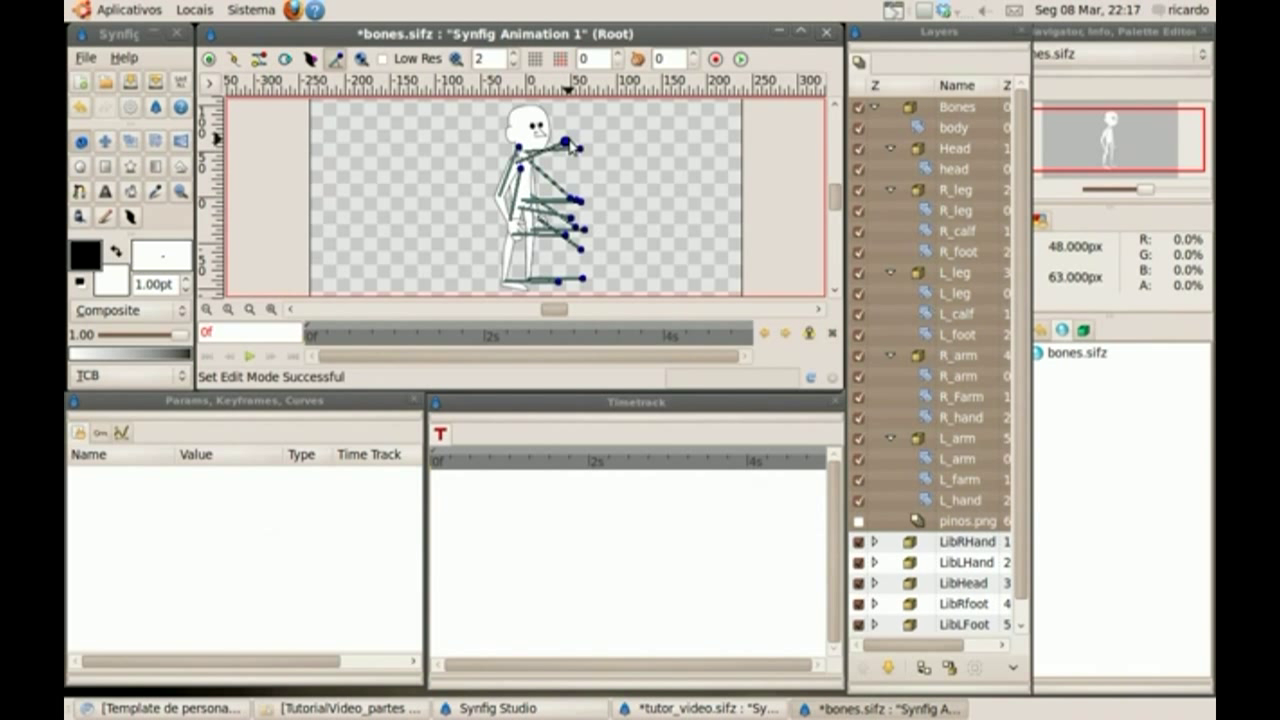
mouse_move(568, 145)
left_mouse_down()
mouse_move(496, 225)
mouse_move(547, 201)
left_mouse_up()
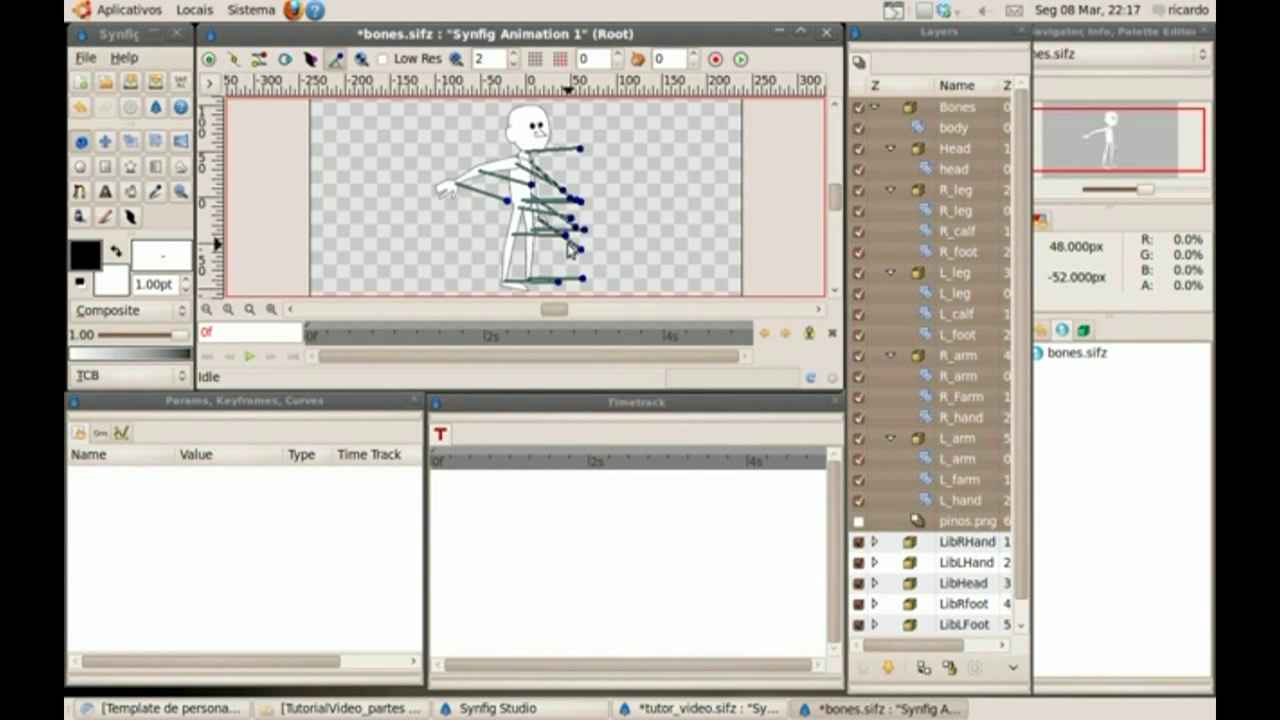
left_click_drag(568, 244, 538, 297)
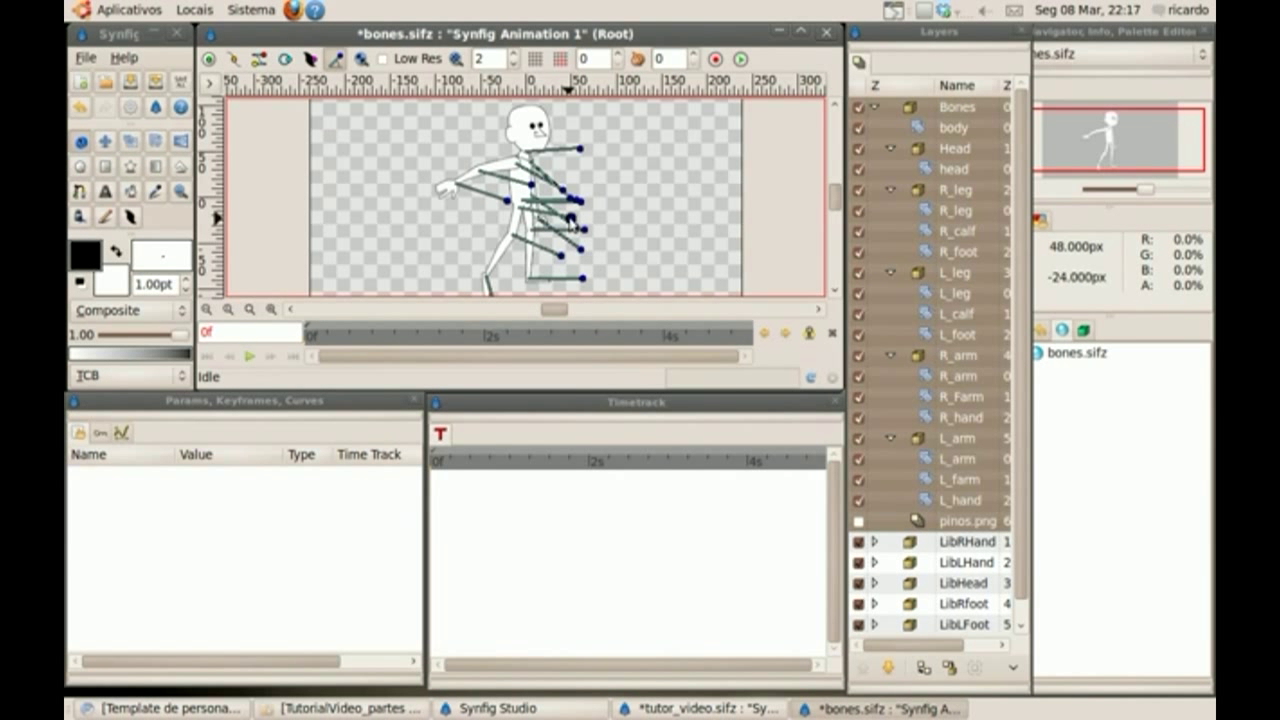
left_click_drag(570, 218, 566, 256)
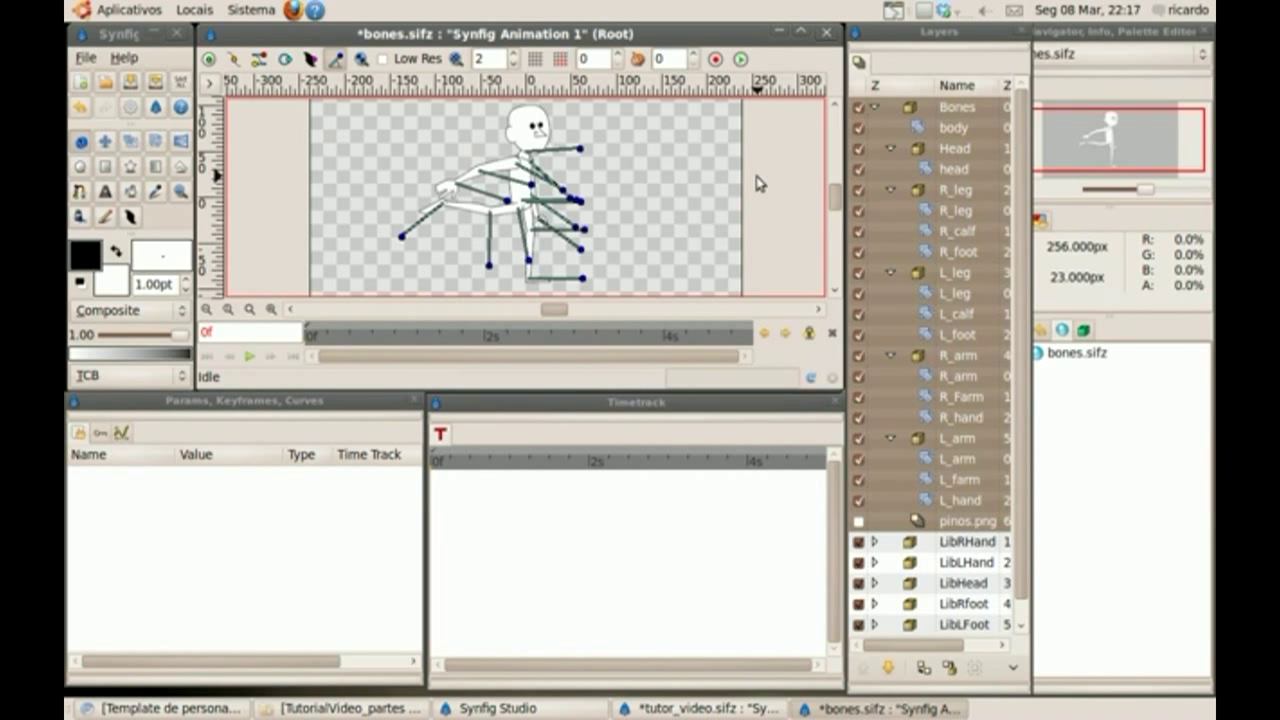
Deselect the bones, collapse the Bones group and close bones.sifz
left_click(776, 210)
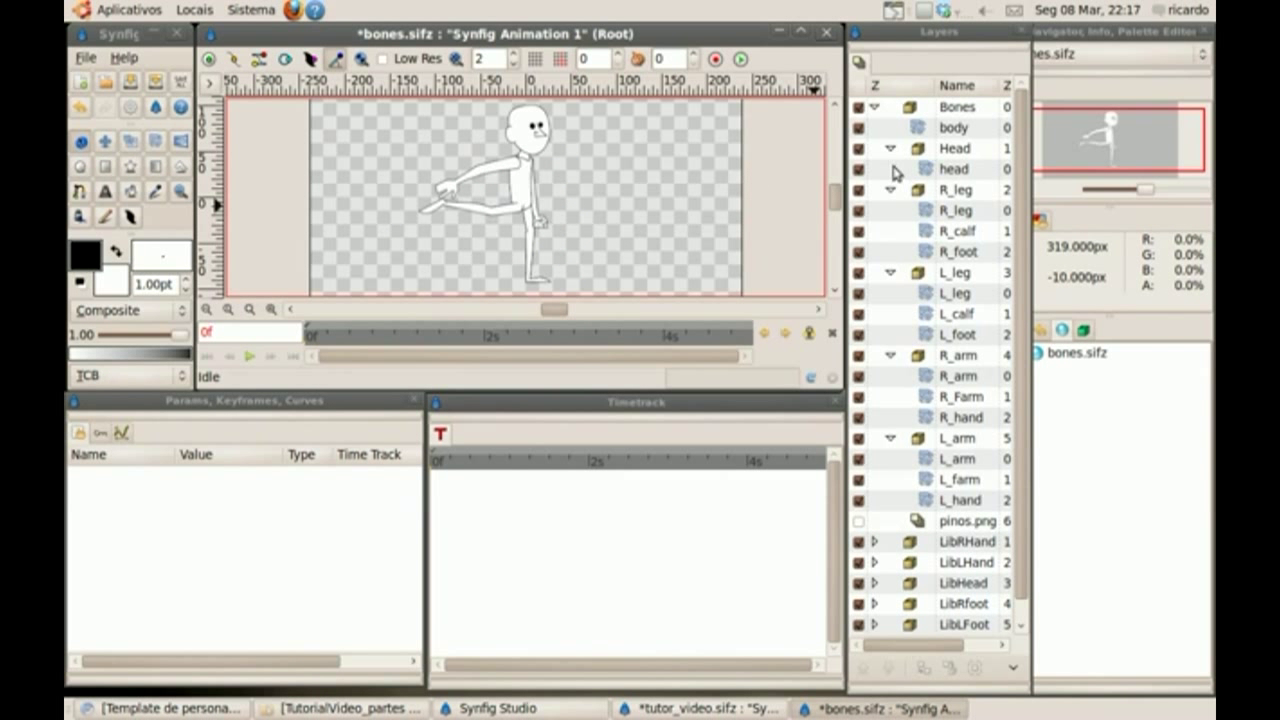
left_click(874, 107)
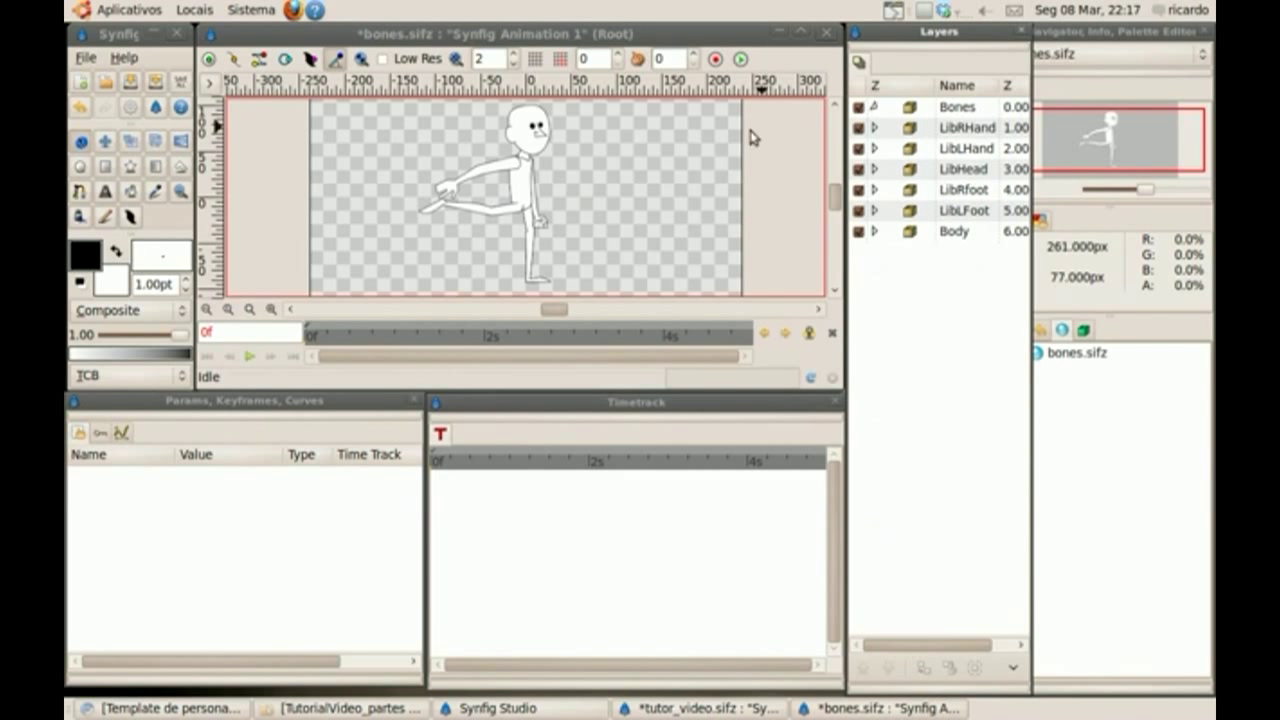
left_click(827, 35)
Discard bones.sifz, return to the Root canvas and add a Rotate layer above LibsHead
left_click(567, 252)
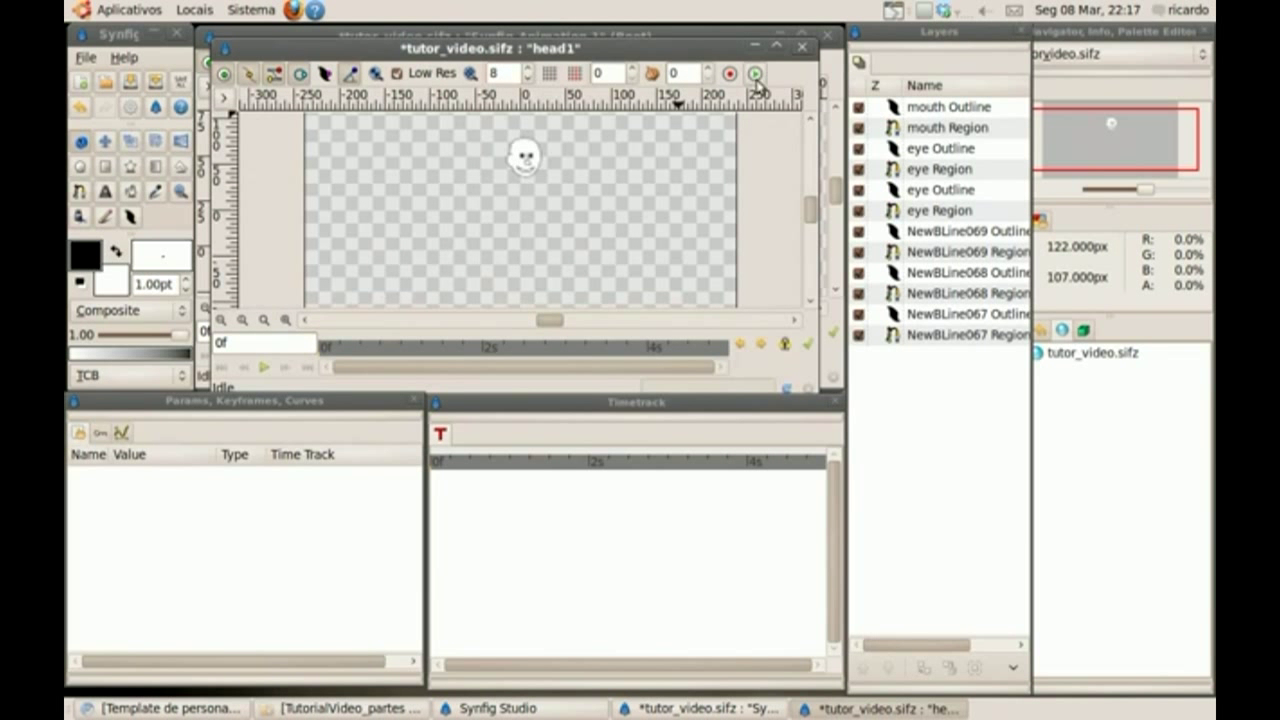
left_click(802, 46)
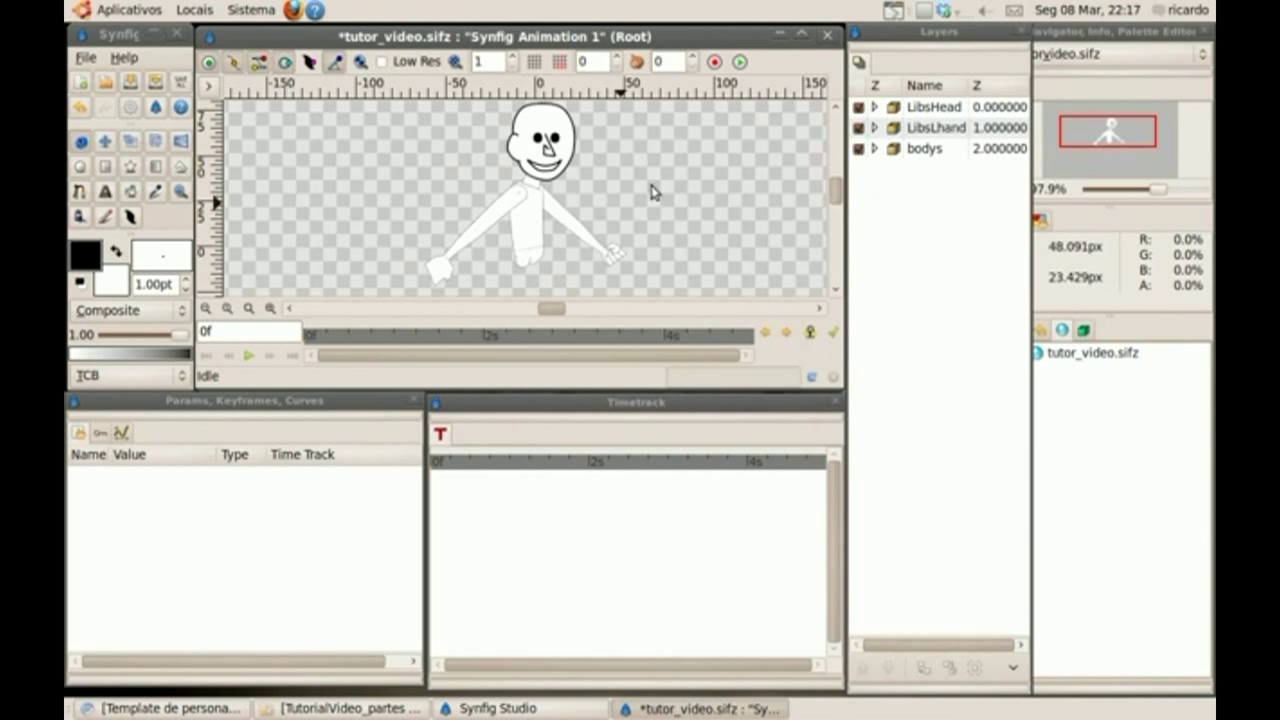
left_click(903, 110)
right_click(899, 112)
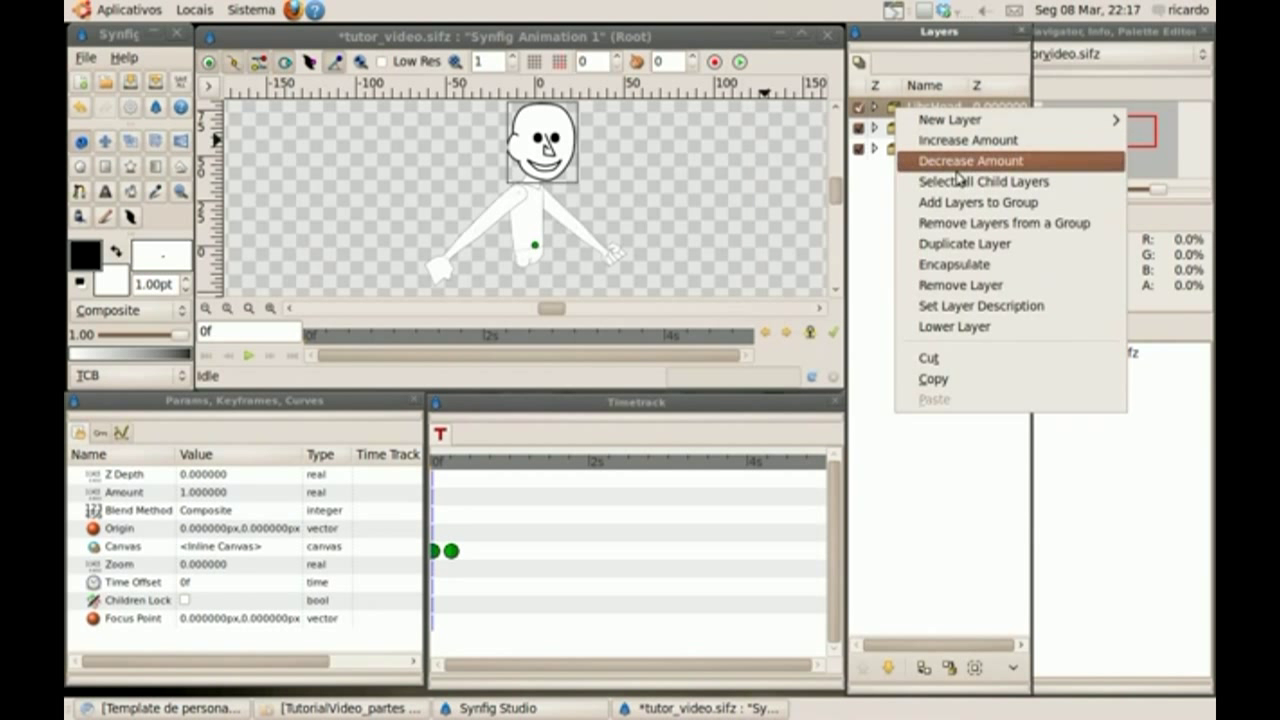
mouse_move(950, 120)
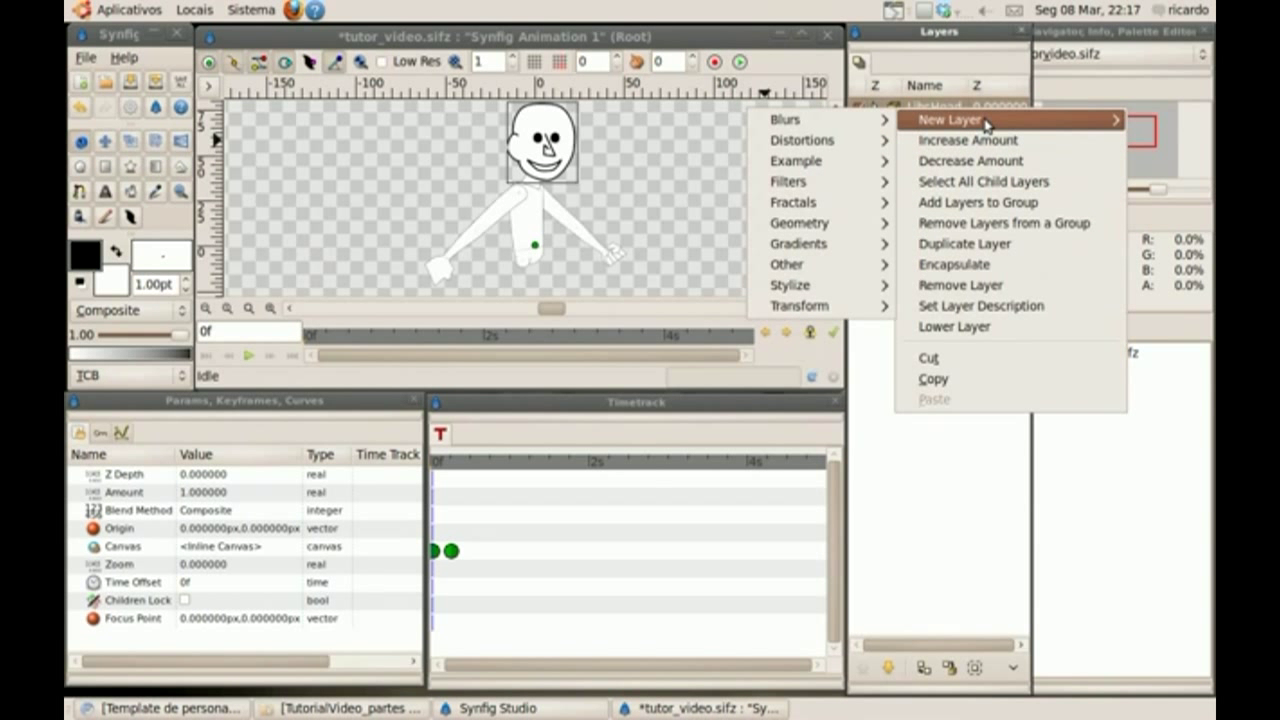
left_click(944, 445)
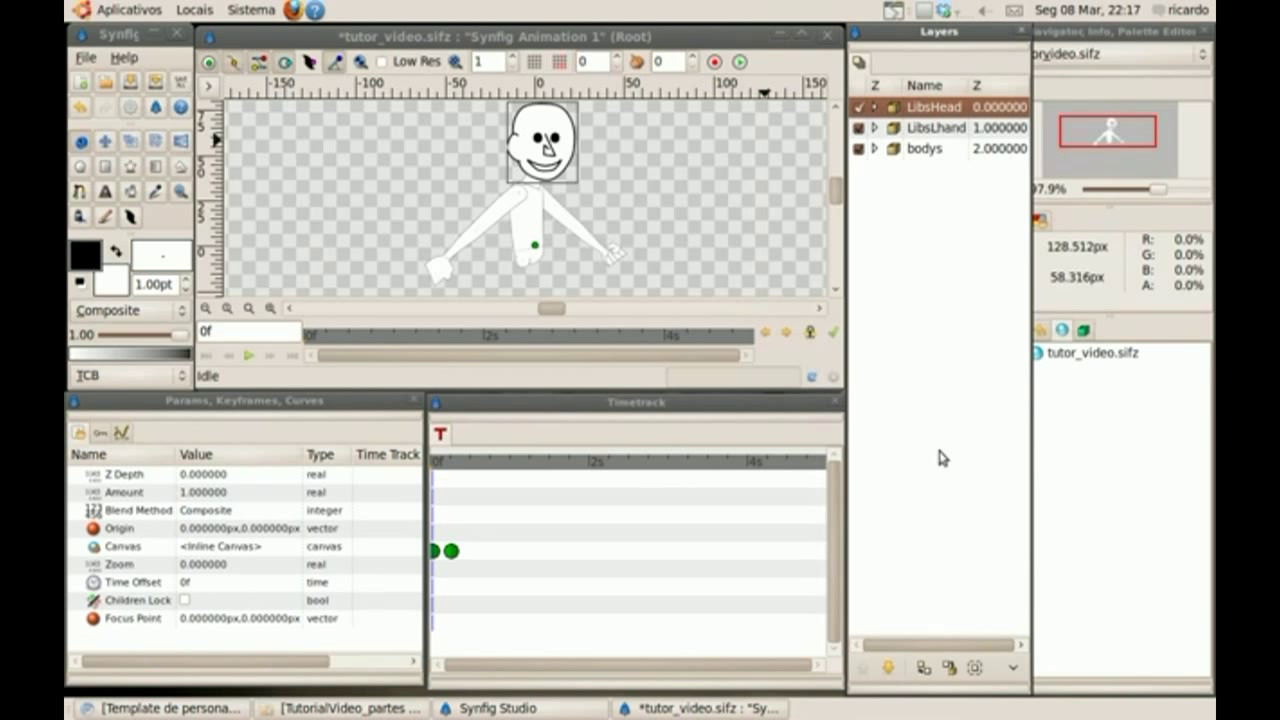
right_click(897, 110)
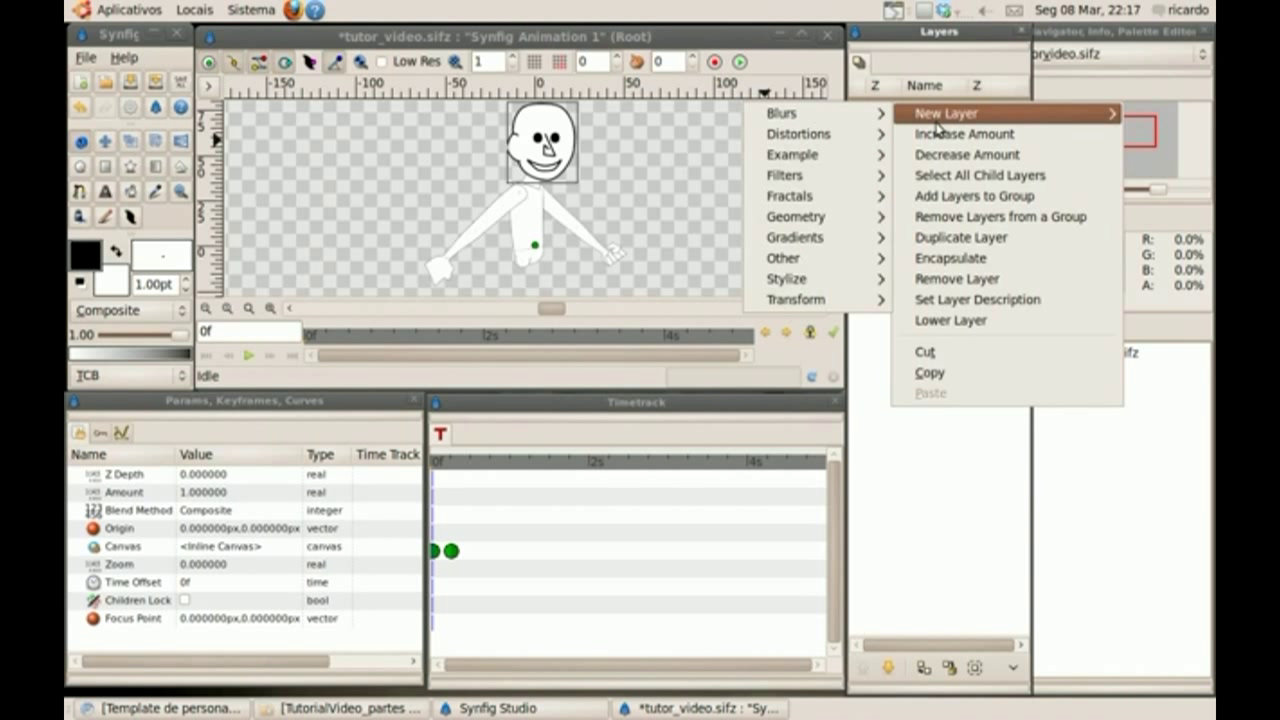
mouse_move(796, 299)
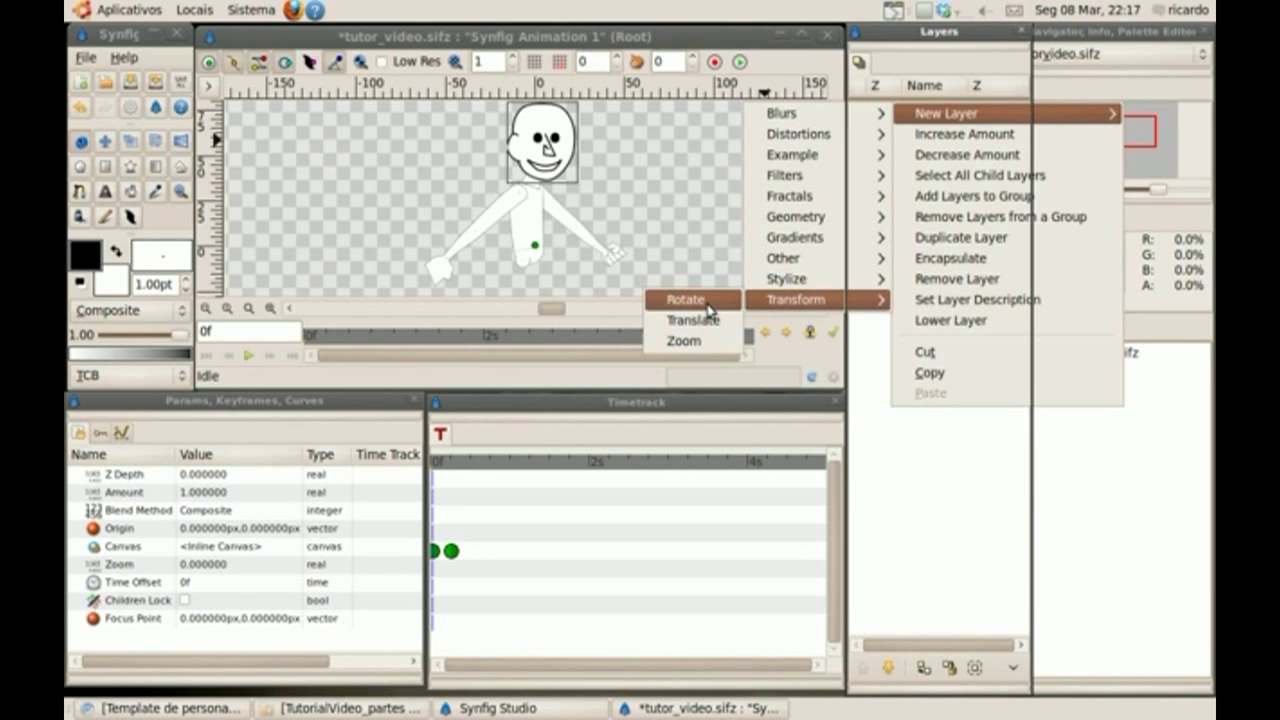
left_click(688, 299)
Encapsulate the Rotate layer in a group named Bones
right_click(924, 110)
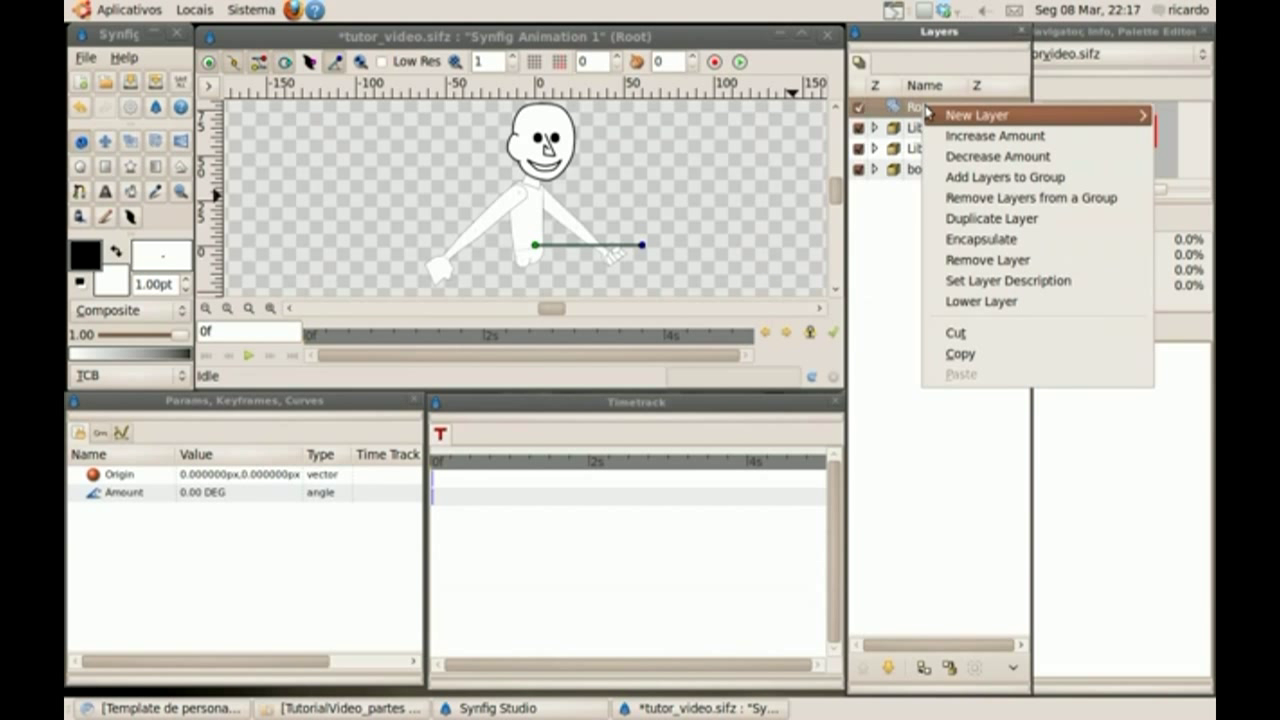
left_click(985, 240)
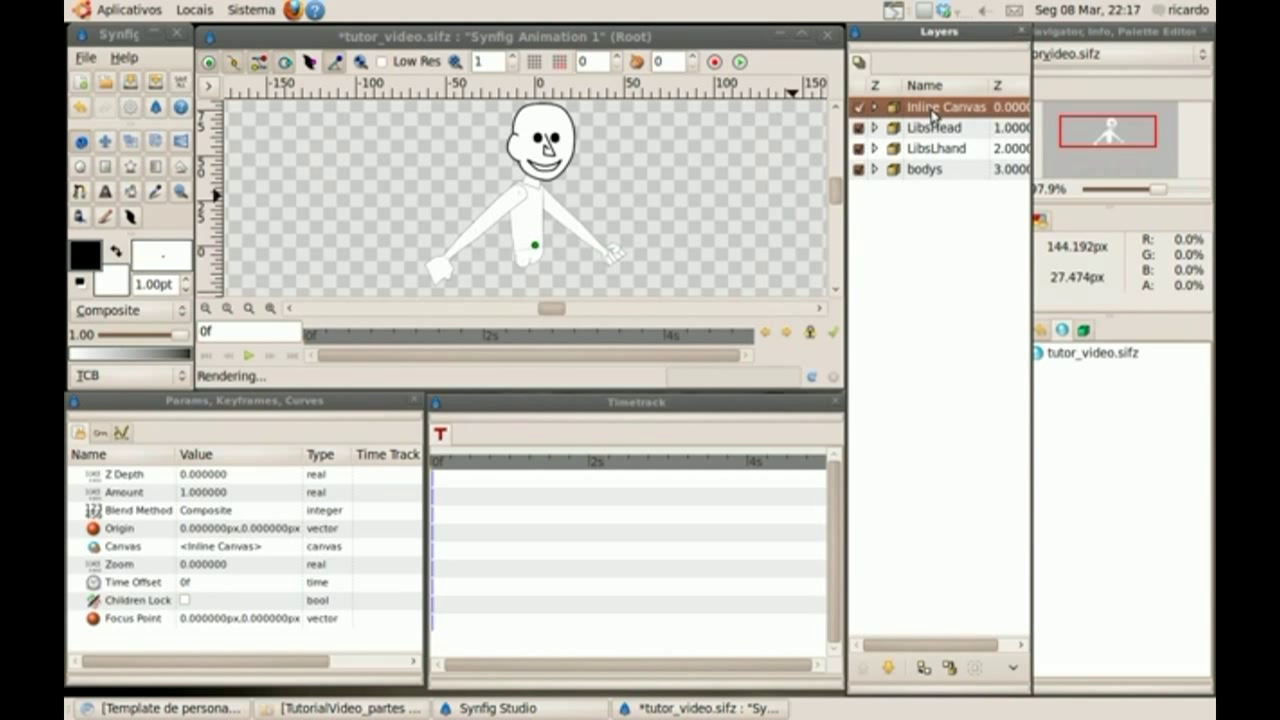
left_click(930, 107)
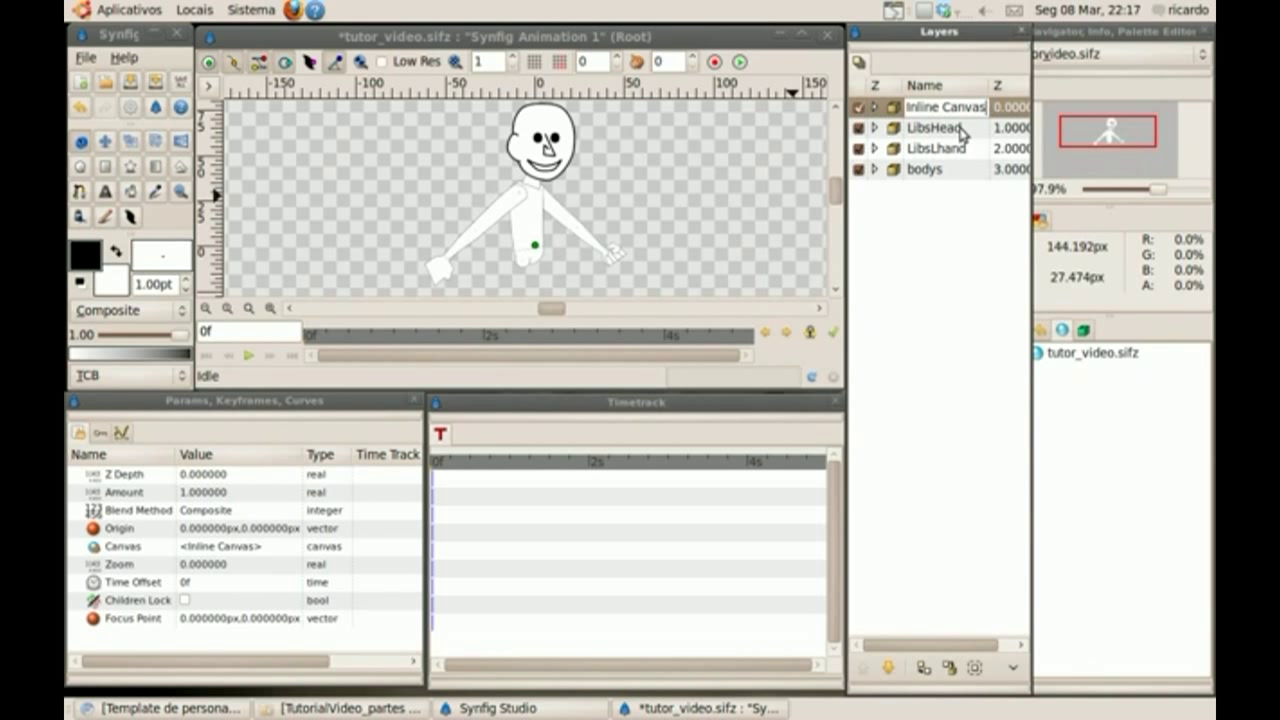
left_click_drag(986, 110, 911, 107)
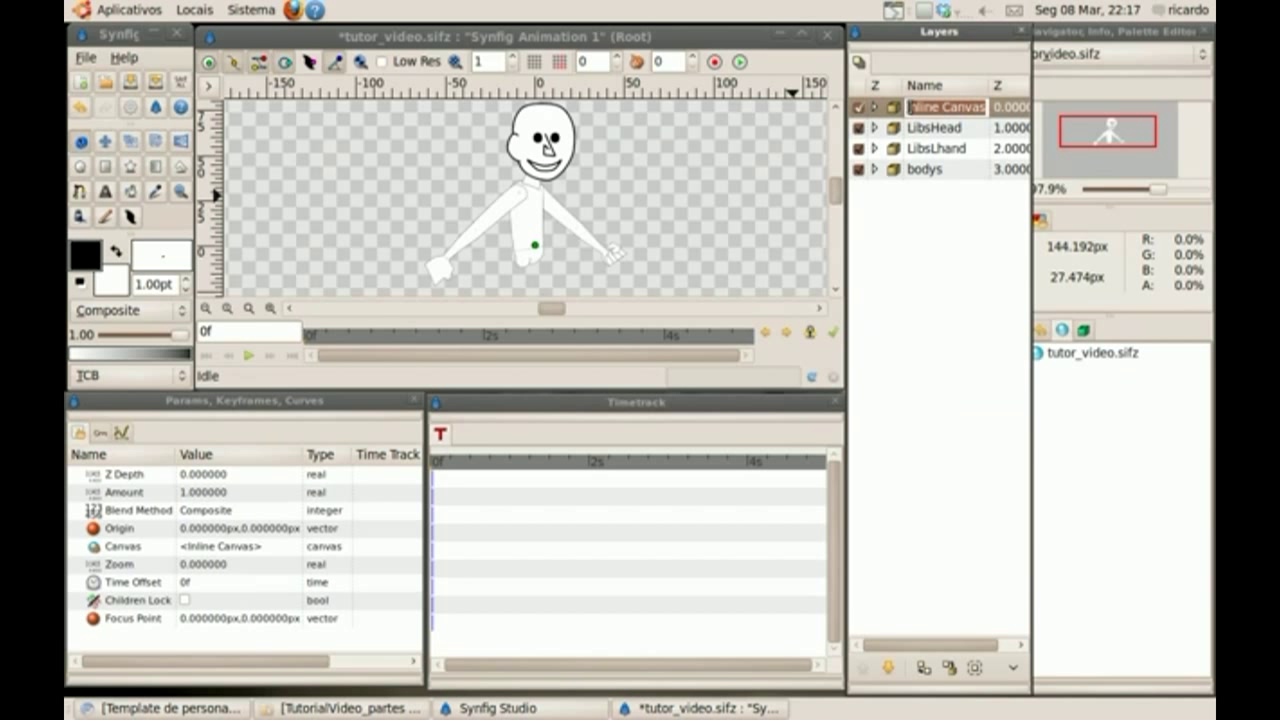
type("Bones")
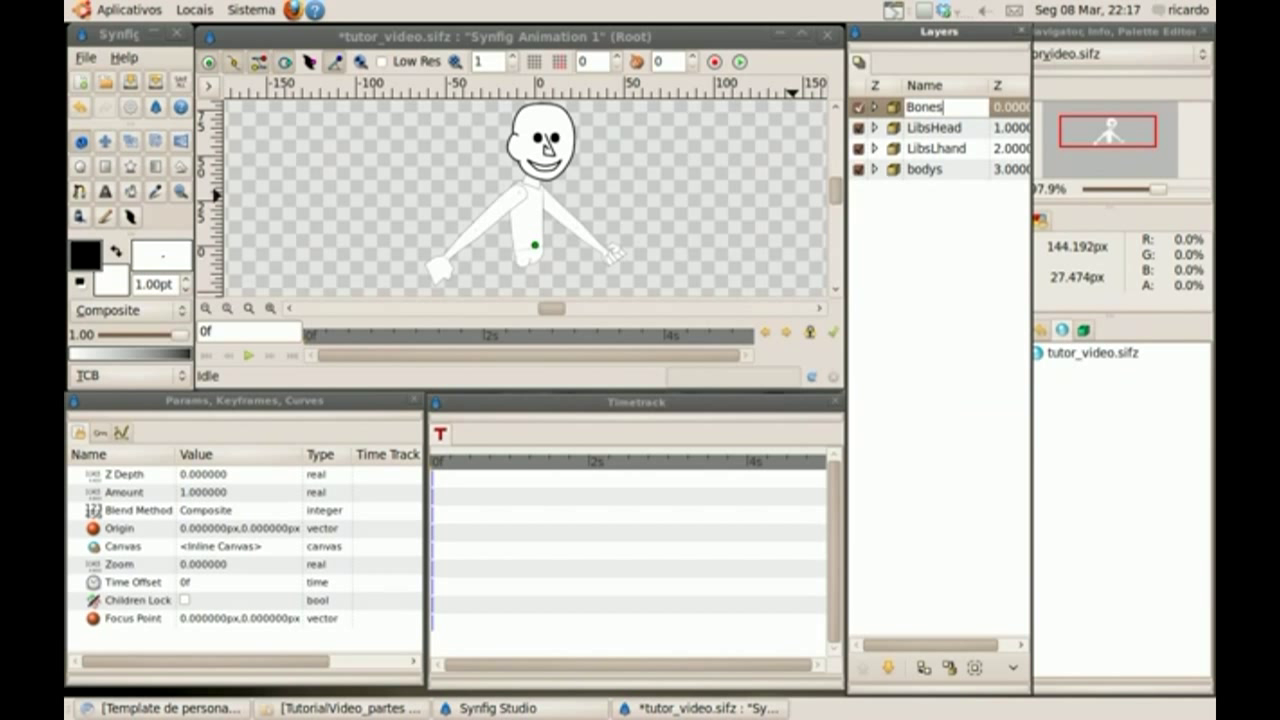
key("Return")
Move the Rotate layer's origin onto the figure and rename the layer body
left_click(875, 108)
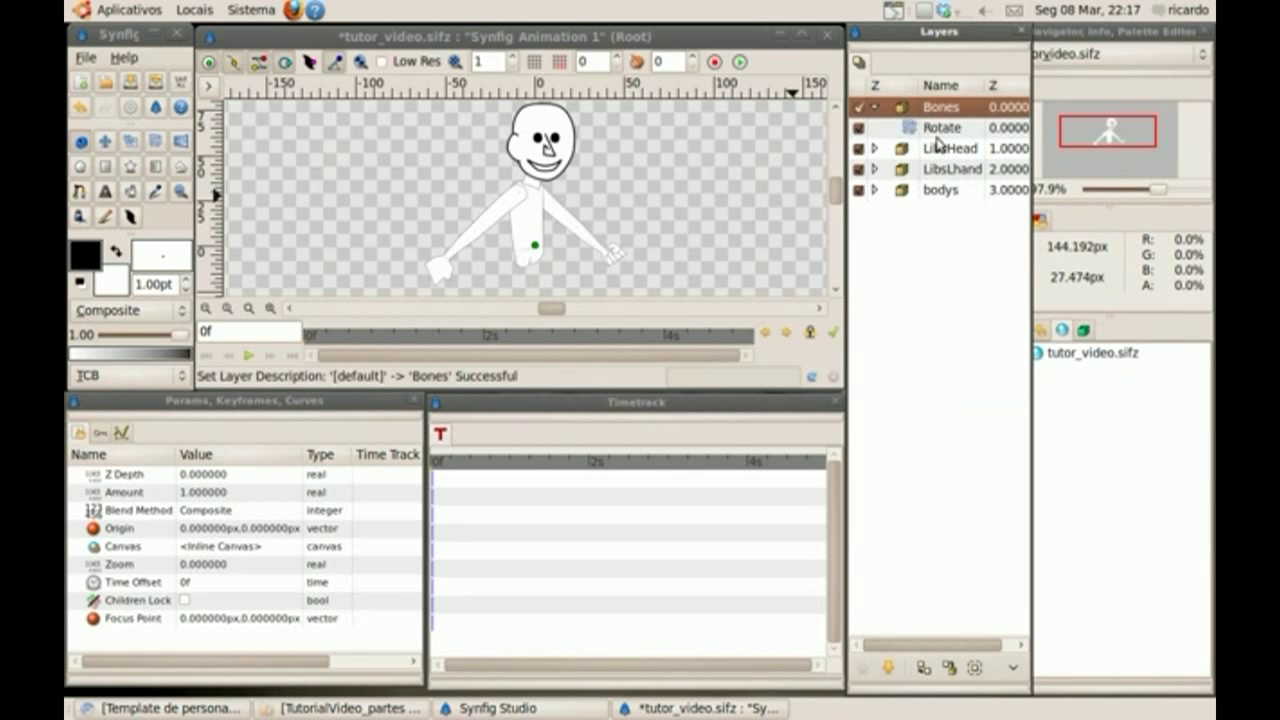
left_click(939, 131)
right_click(944, 131)
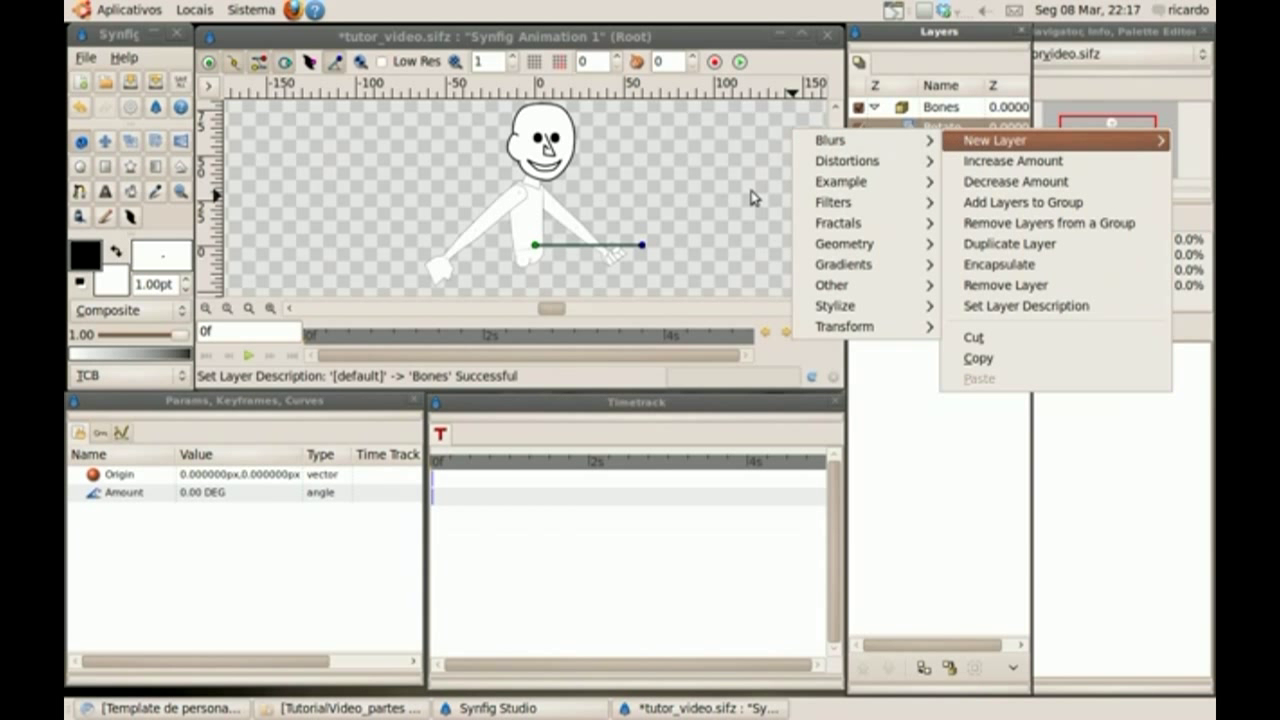
left_click(529, 249)
left_click_drag(534, 247, 528, 257)
left_click(928, 131)
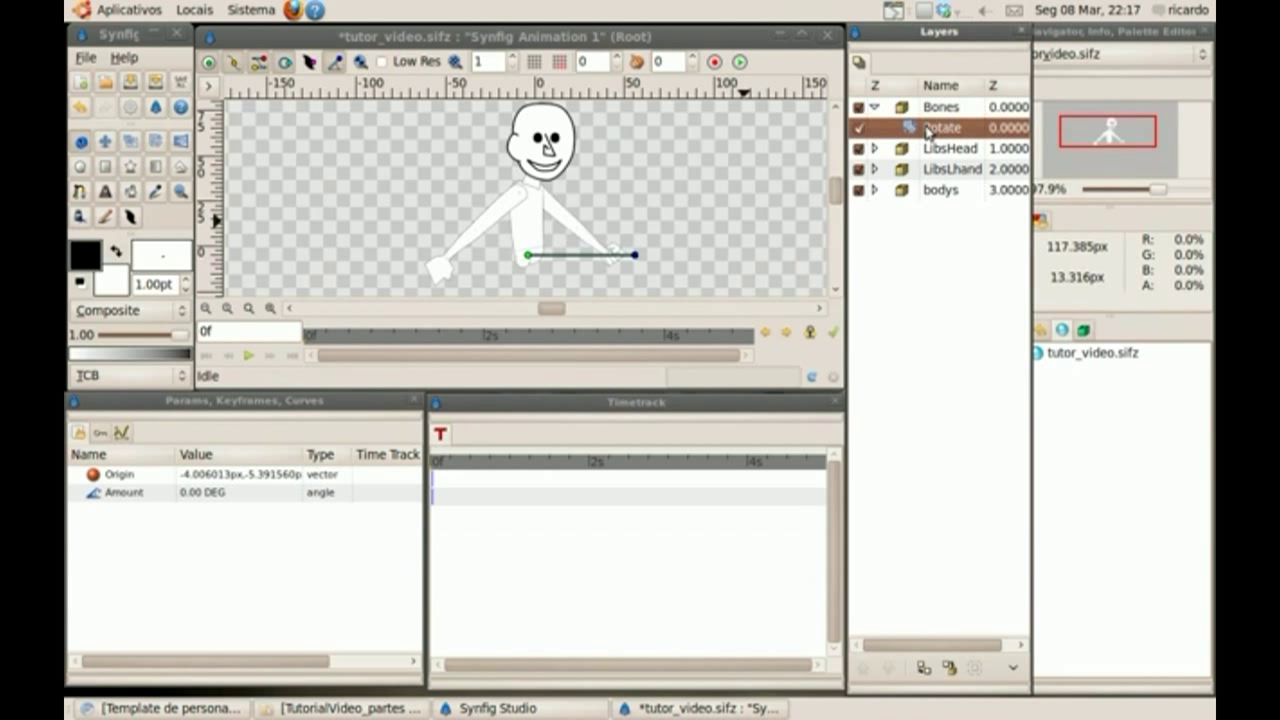
left_click(948, 130)
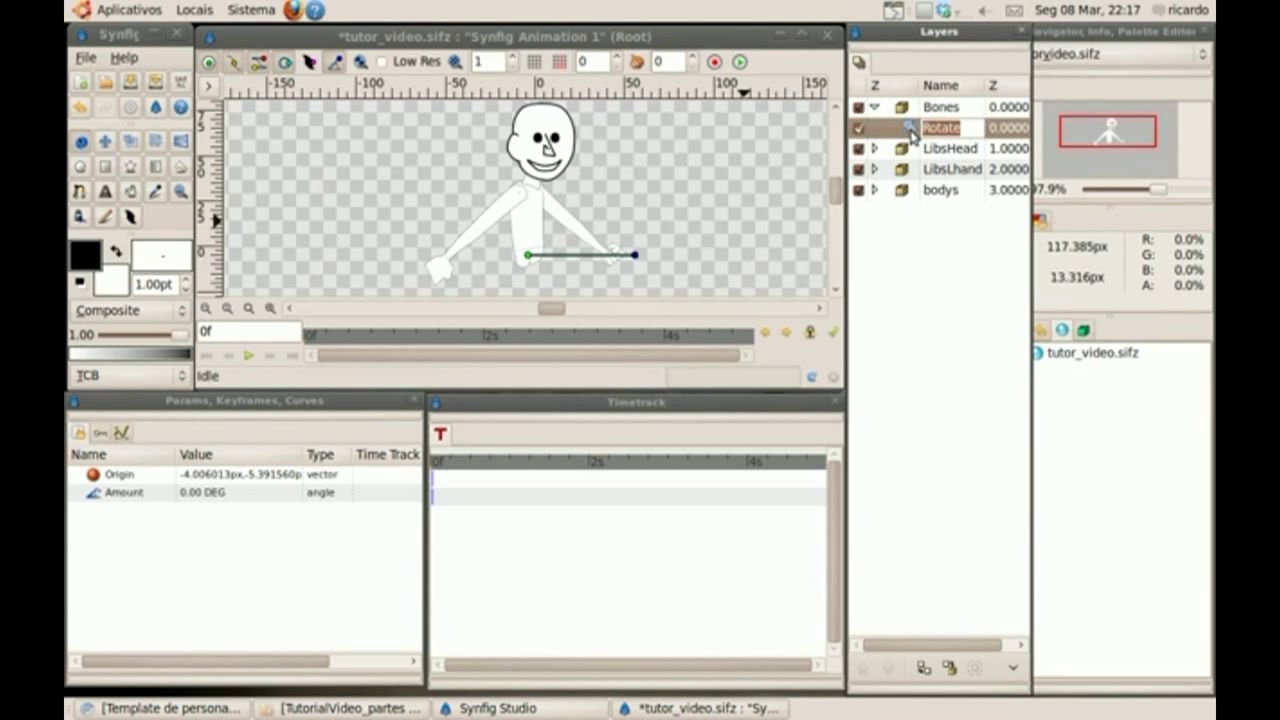
type("body")
key("Return")
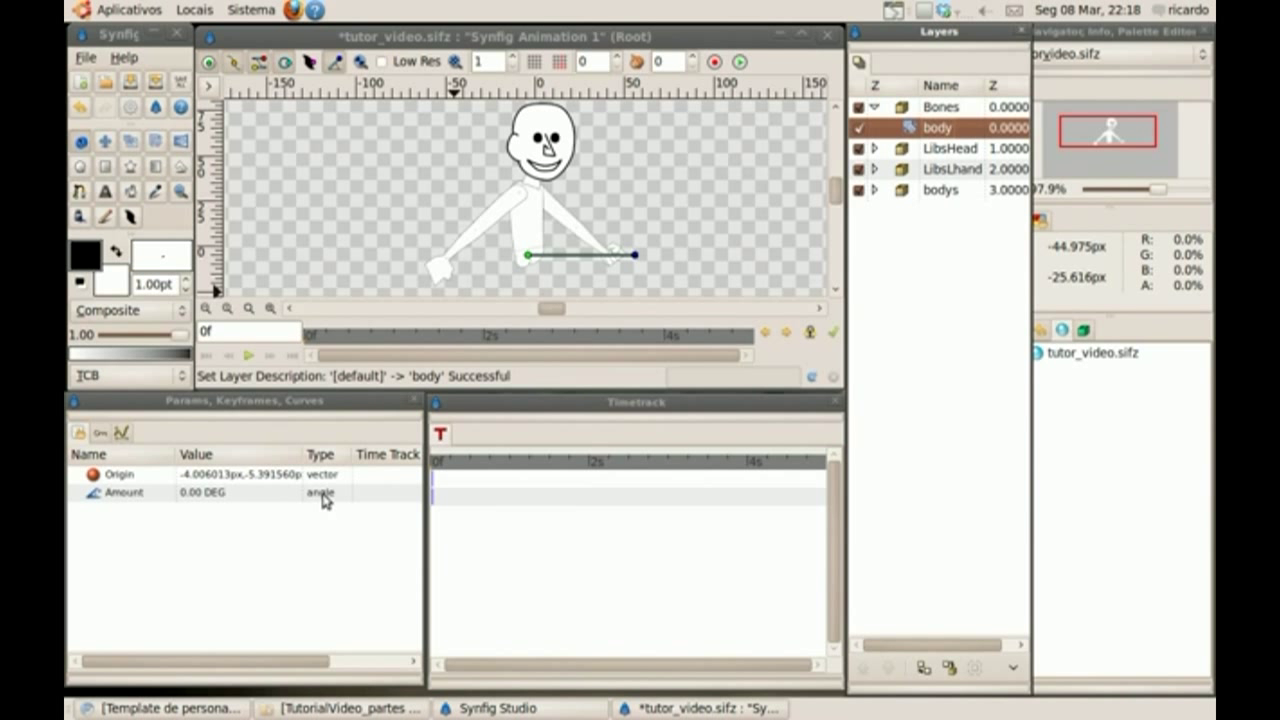
Export the body layer's Amount parameter as body
left_click(231, 493)
right_click(231, 493)
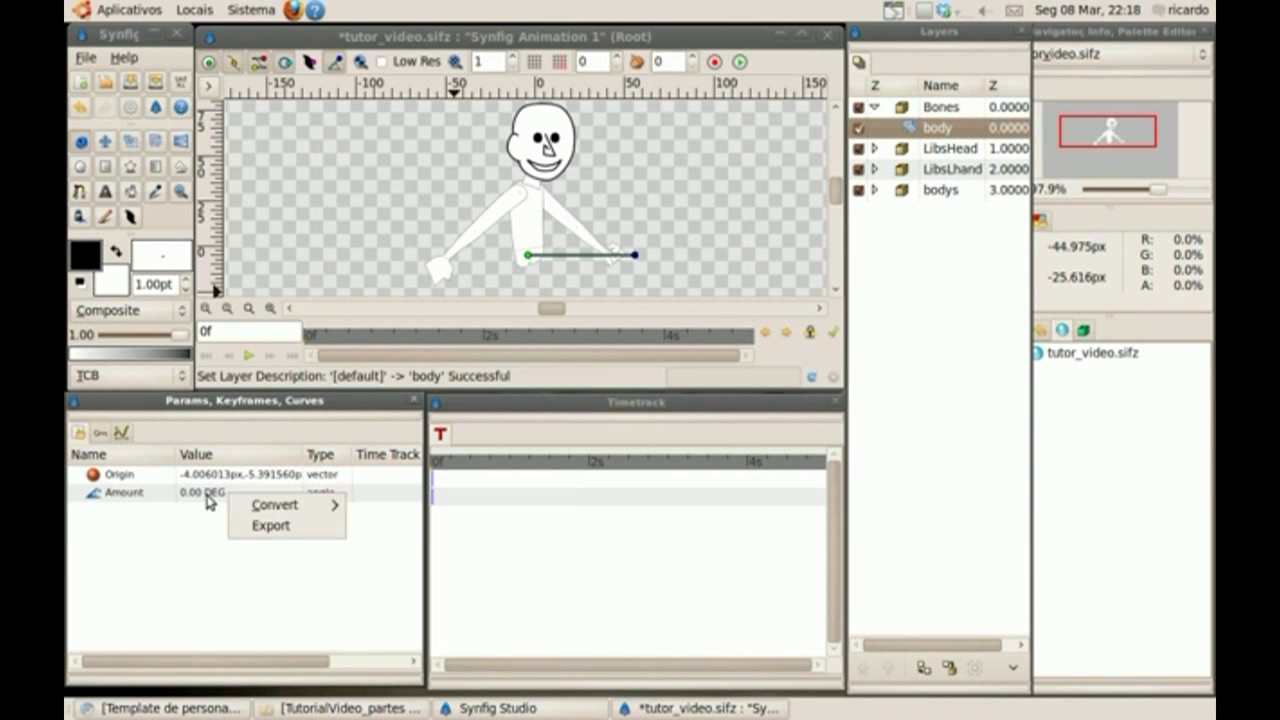
left_click(268, 526)
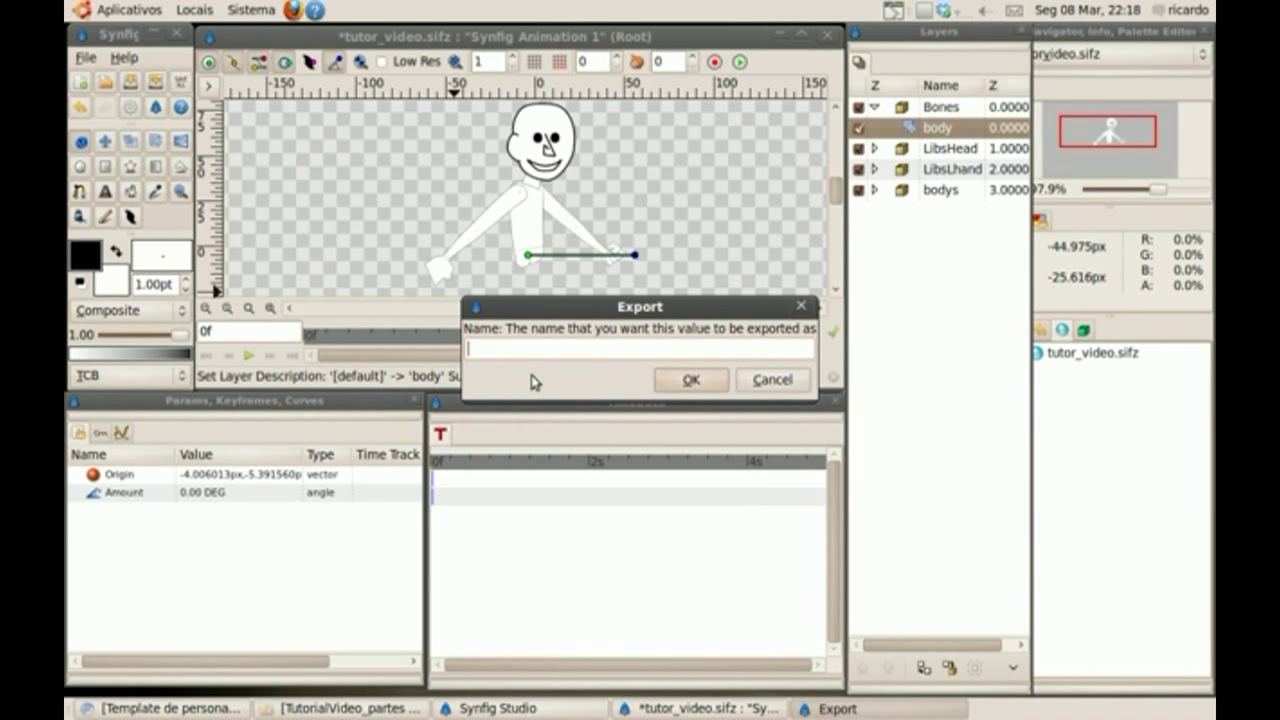
type("body")
key("Return")
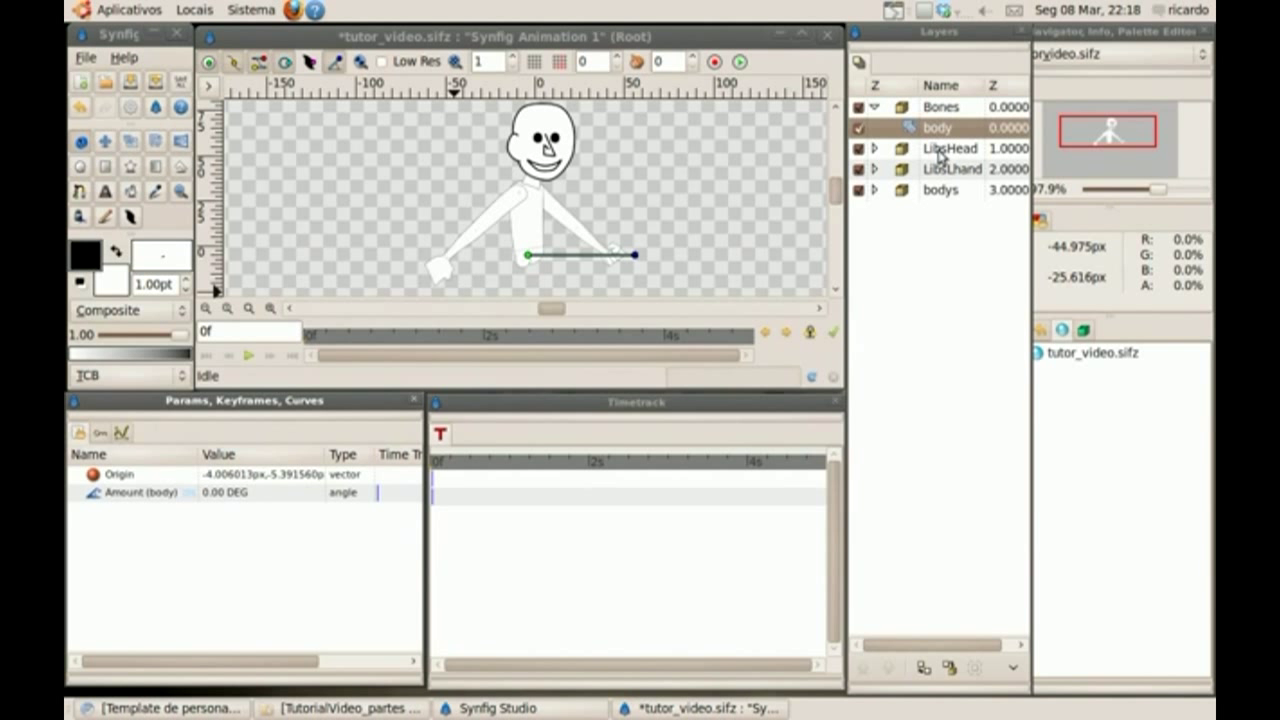
Add another Rotate layer inside Bones and name it RightArm
right_click(940, 132)
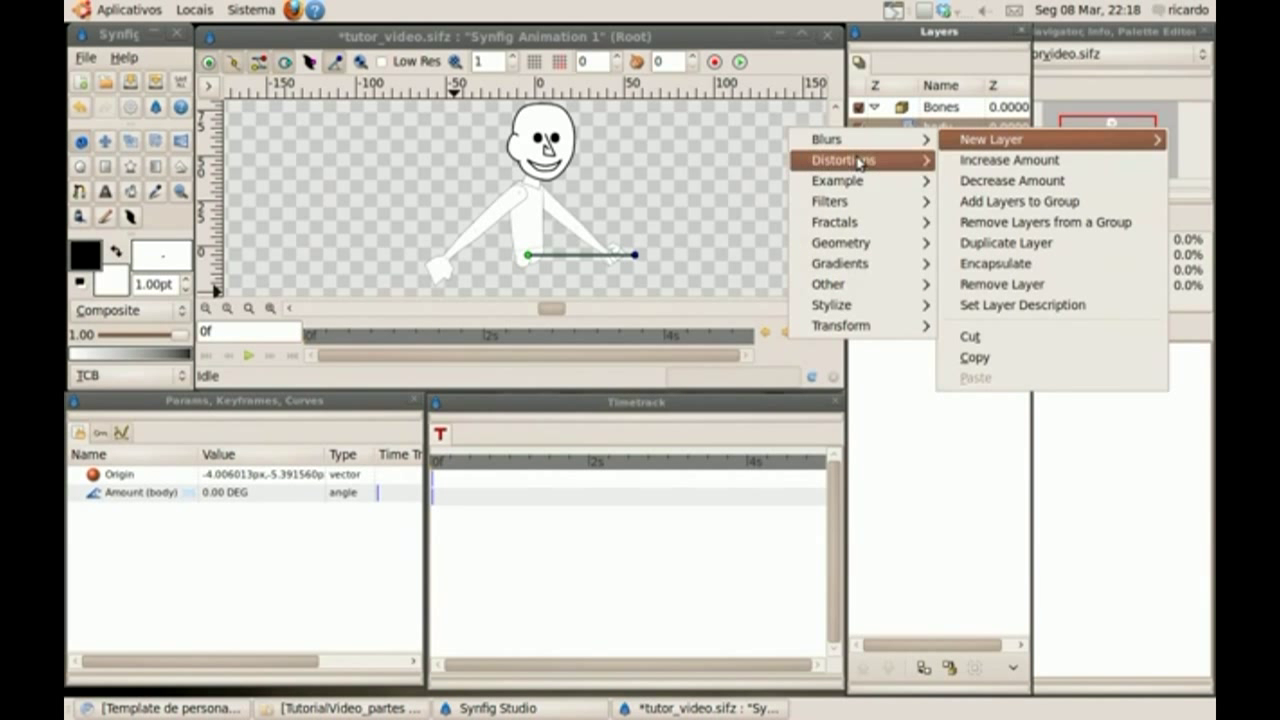
mouse_move(840, 325)
left_click(730, 326)
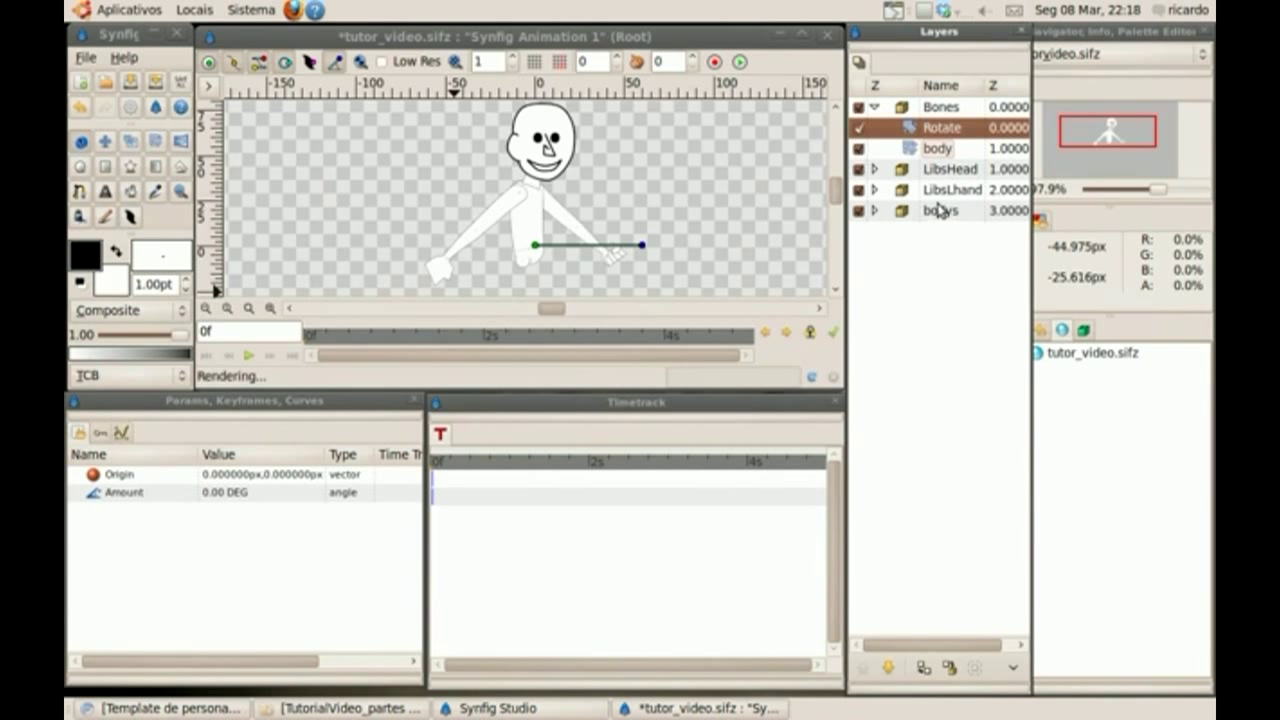
double_click(958, 130)
left_click_drag(967, 133, 930, 129)
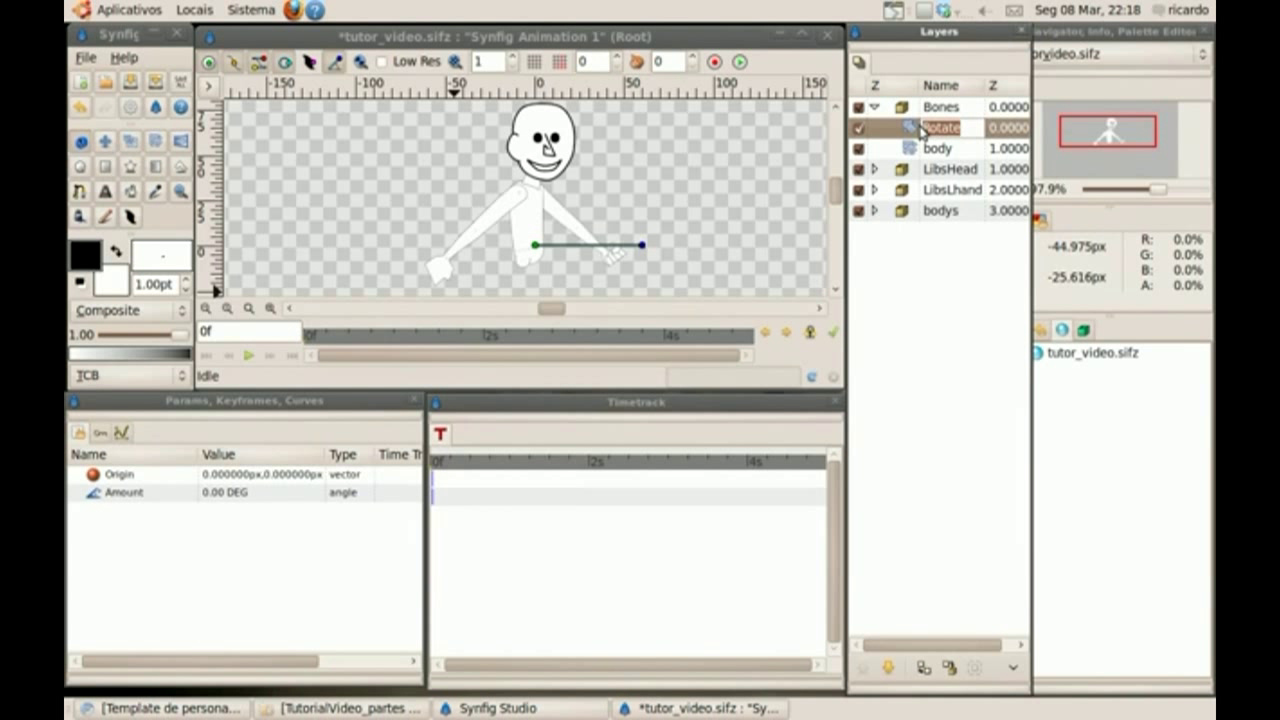
key("BackSpace")
type("RightArm")
key("Return")
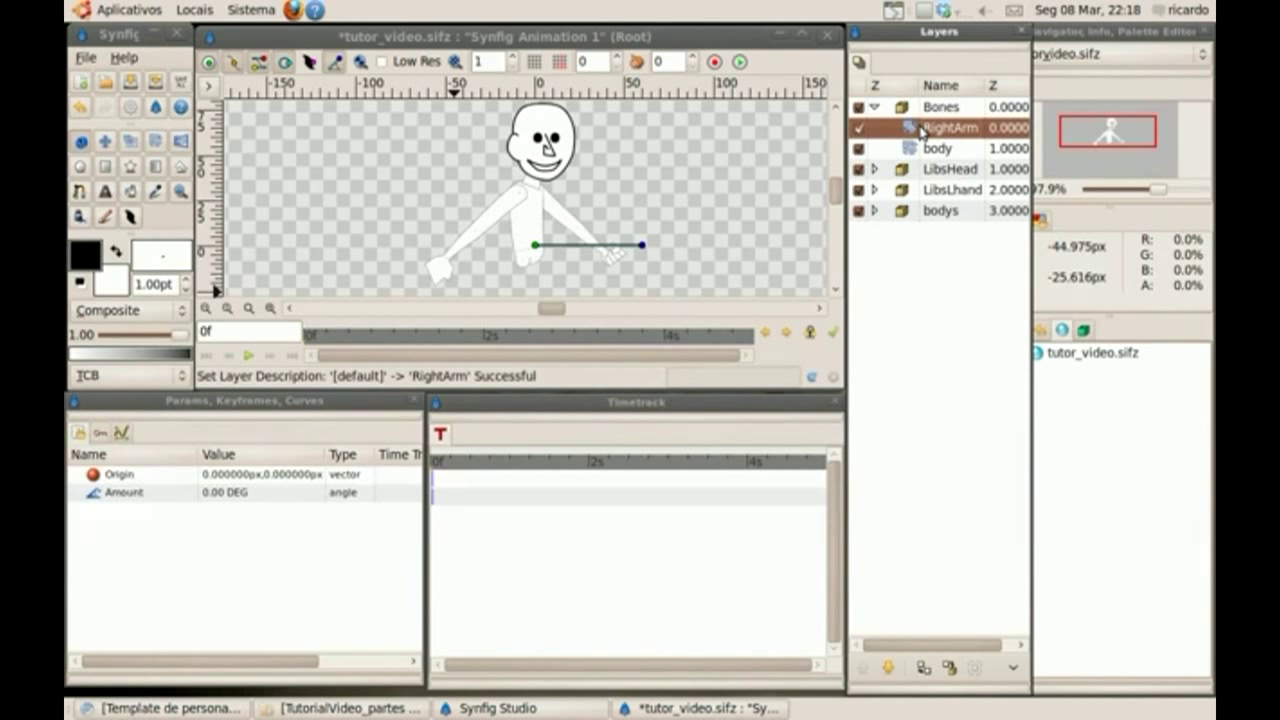
Lower RightArm below body and move its pivot up to the shoulder
left_click(888, 667)
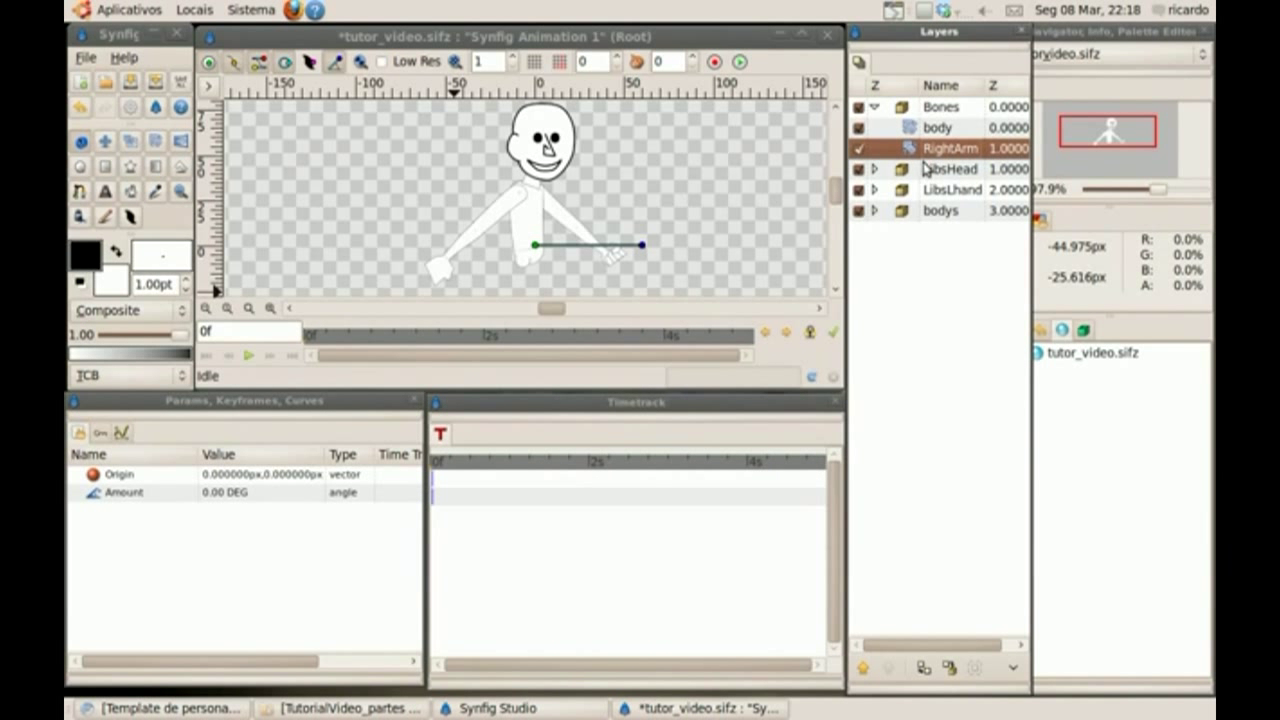
left_click_drag(535, 244, 521, 194)
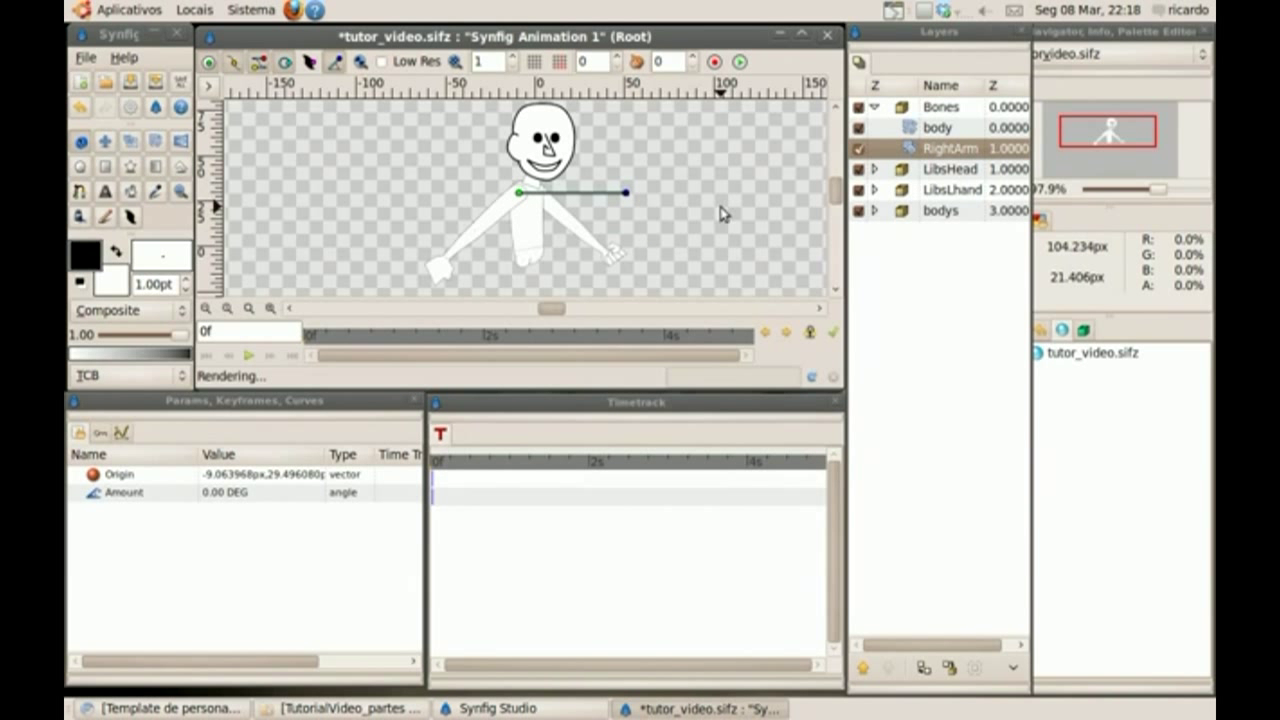
left_click(916, 128)
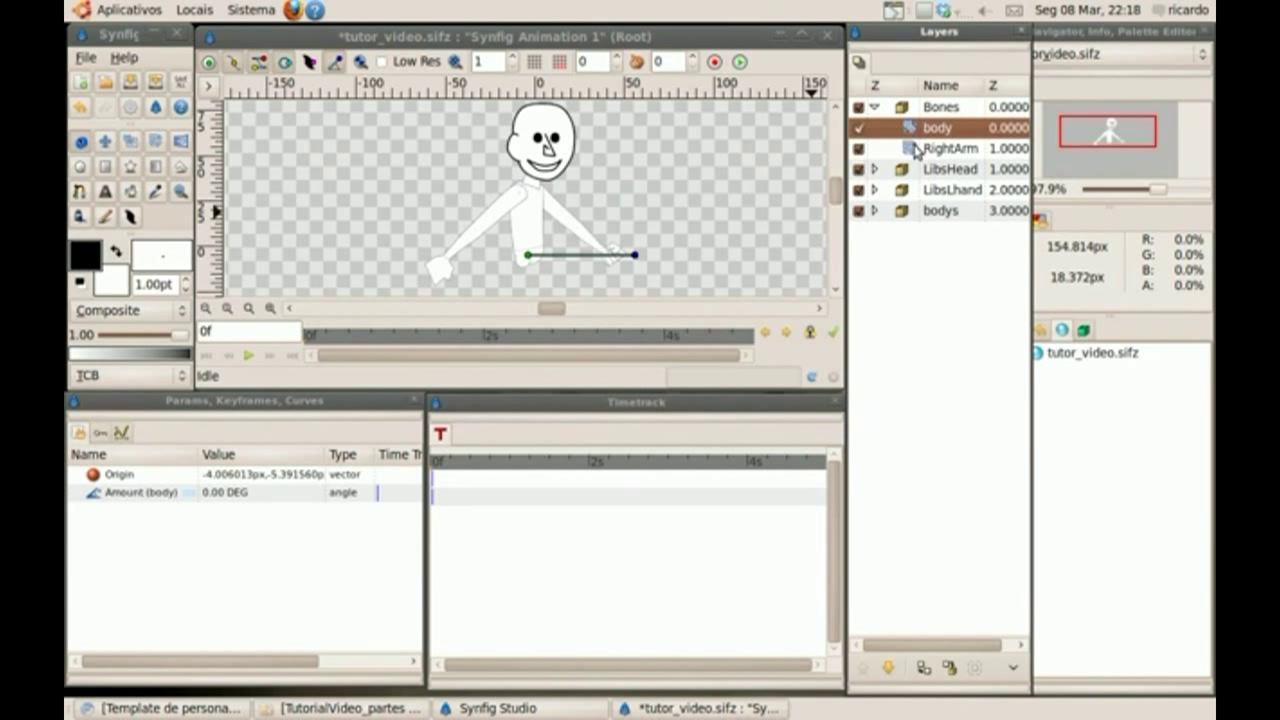
left_click(916, 148)
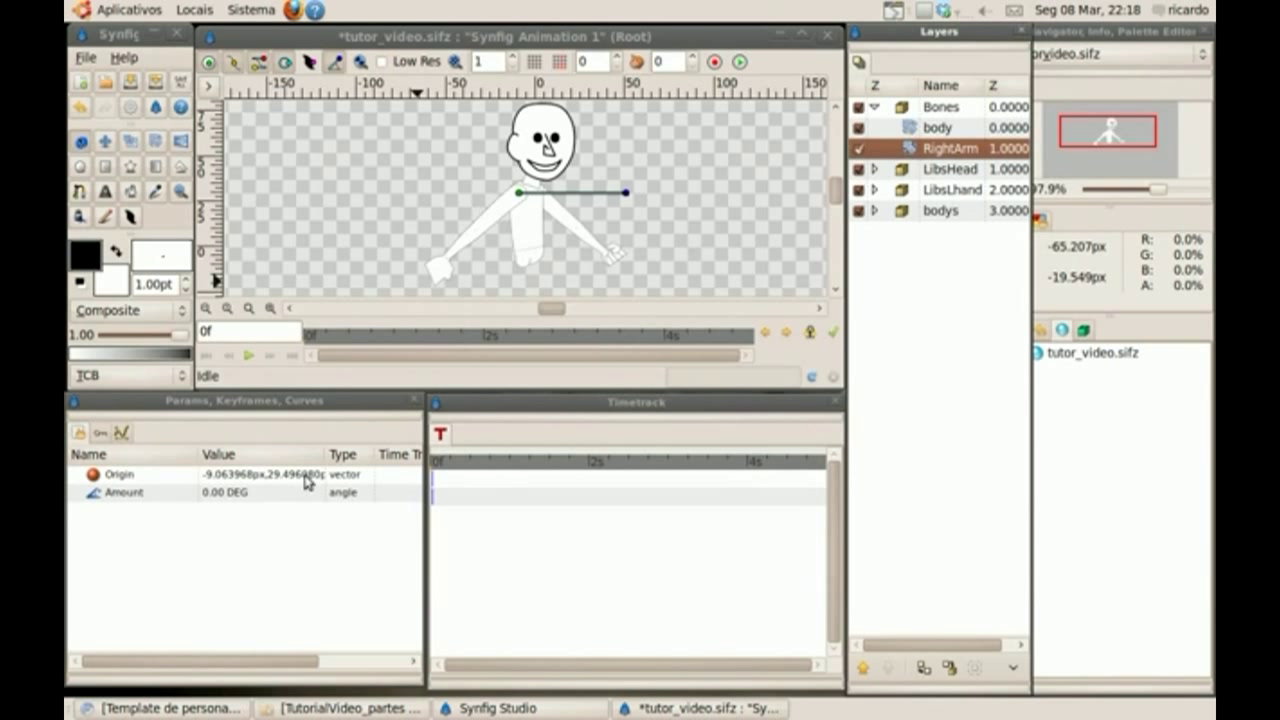
Export RightArm's rotation Amount as Rarm
right_click(254, 500)
mouse_move(295, 504)
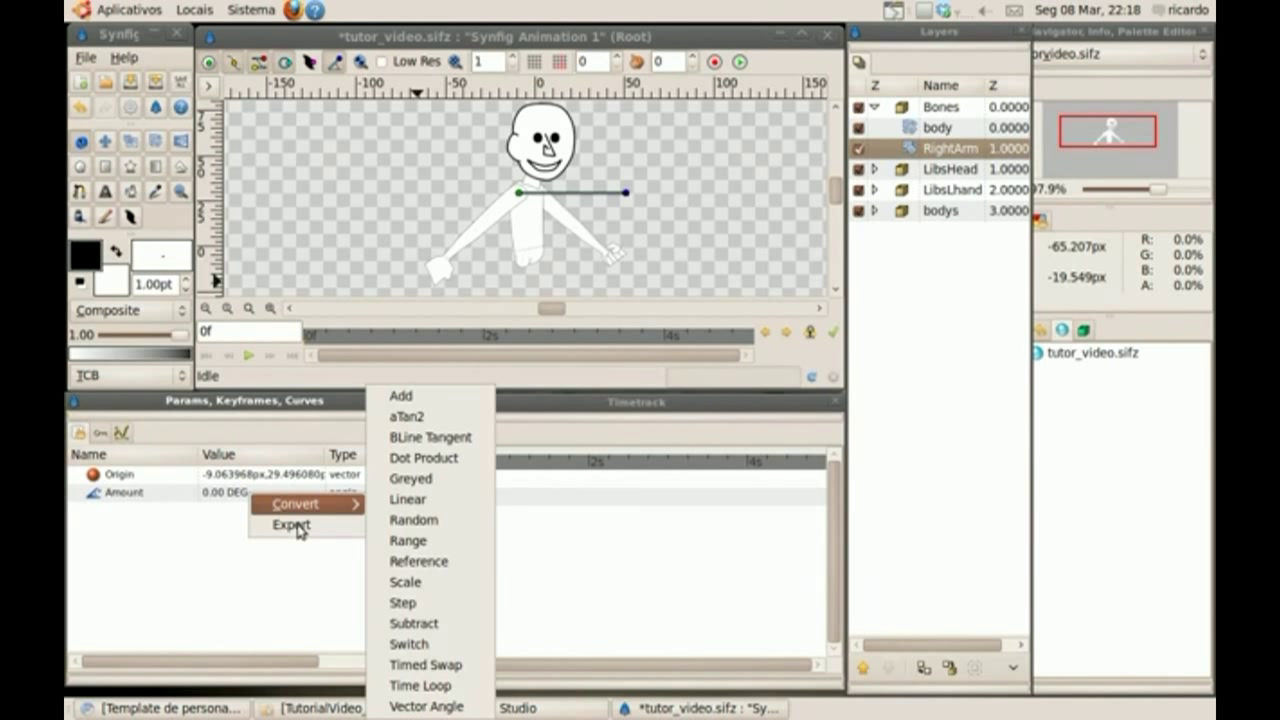
left_click(292, 528)
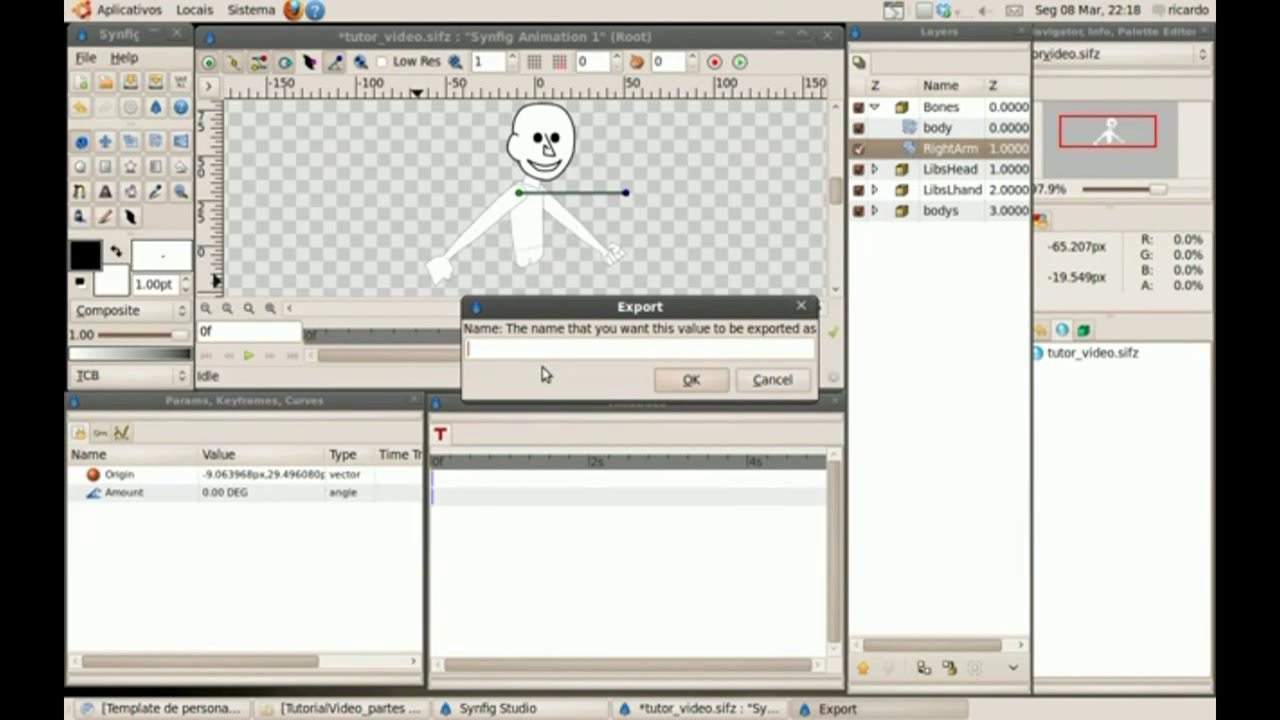
type("Rarm")
key("Return")
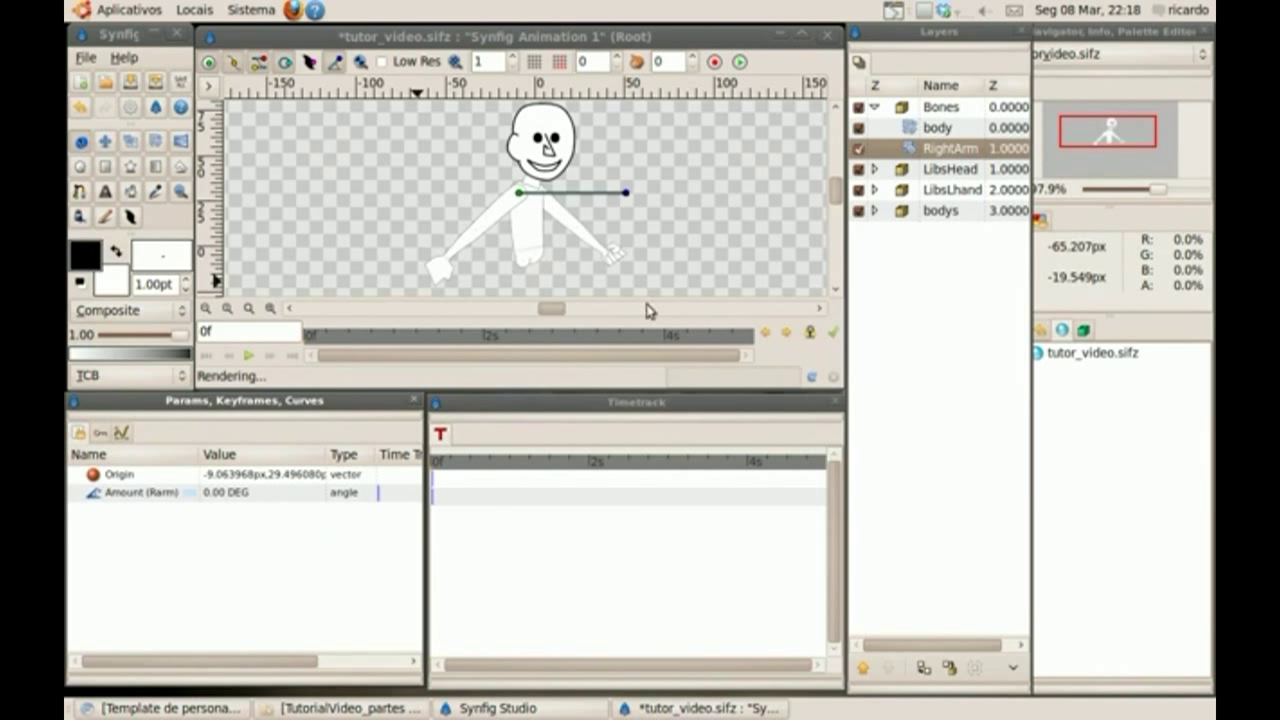
right_click(940, 152)
mouse_move(1058, 162)
mouse_move(862, 348)
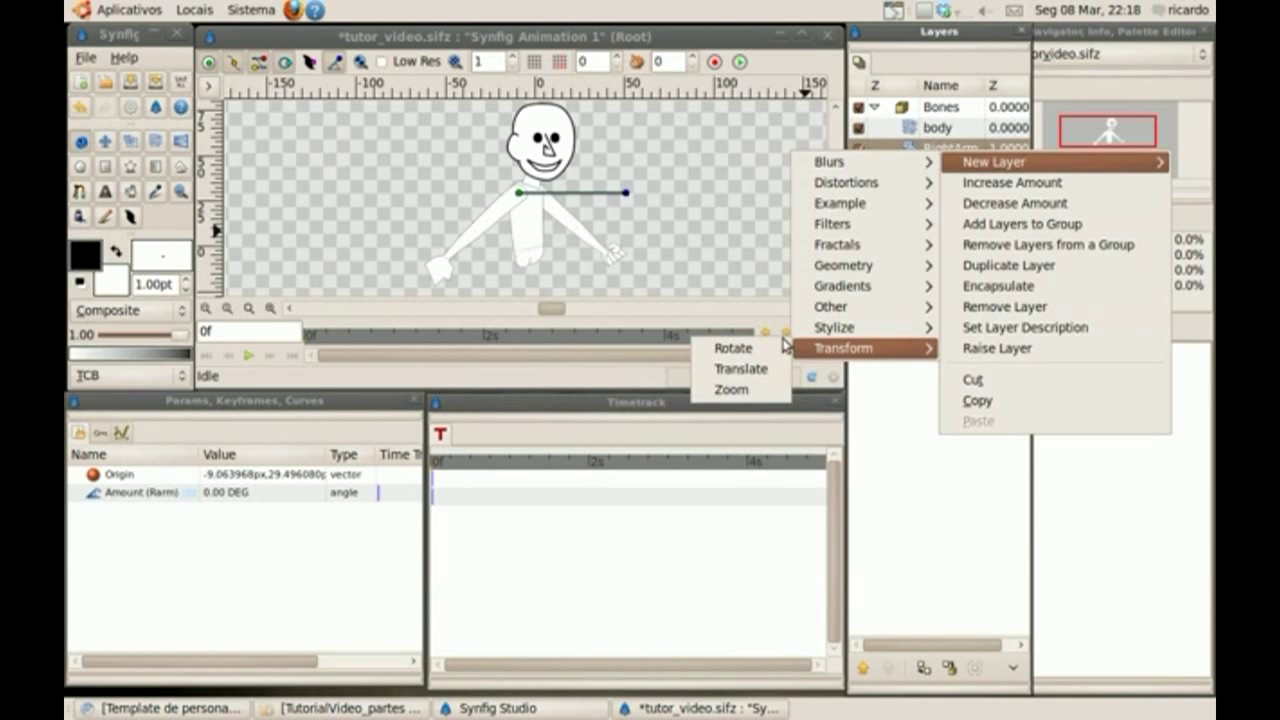
Add a Rotate layer named r_foreArm below RightArm, pivoted at the elbow
left_click(742, 347)
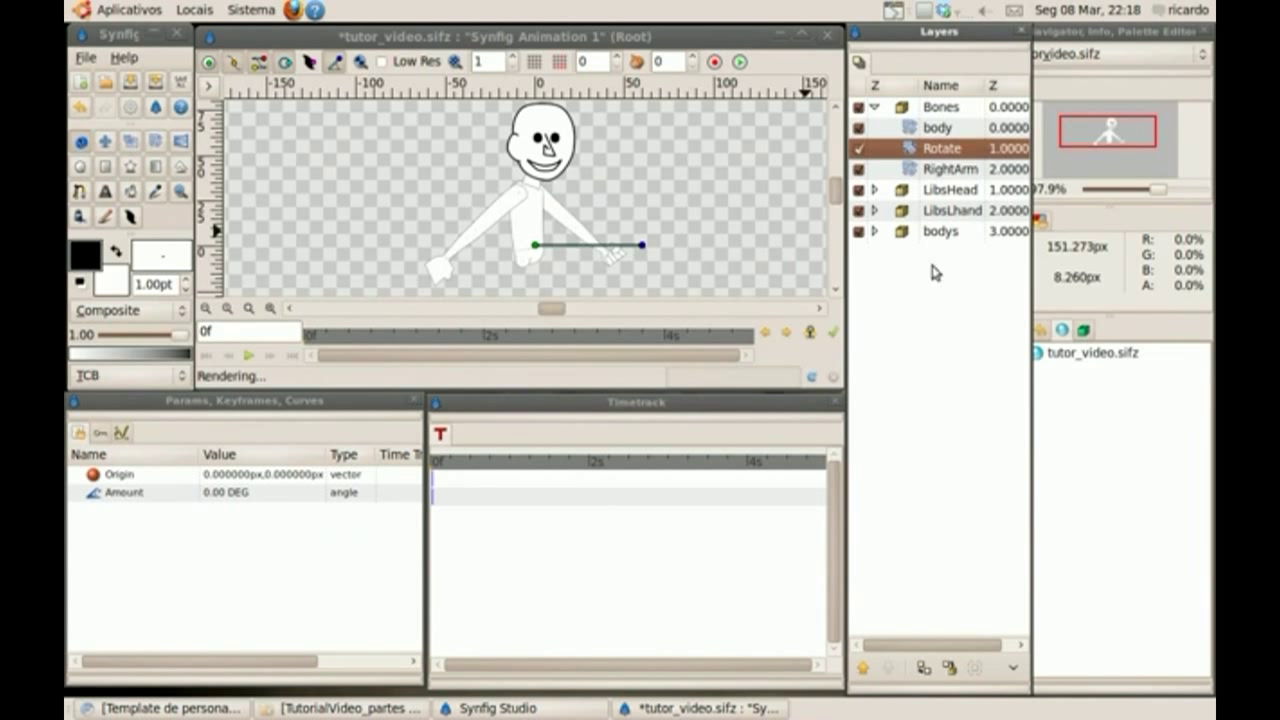
double_click(945, 149)
type("r_foreArm")
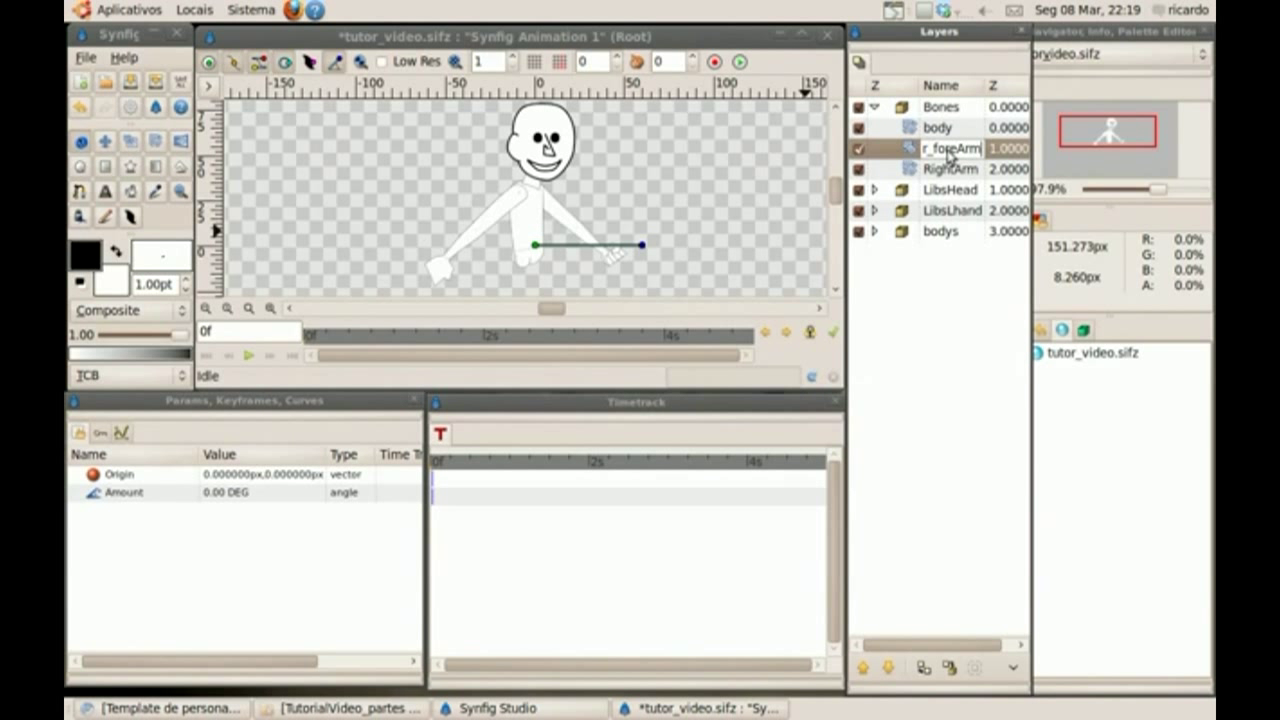
key("Return")
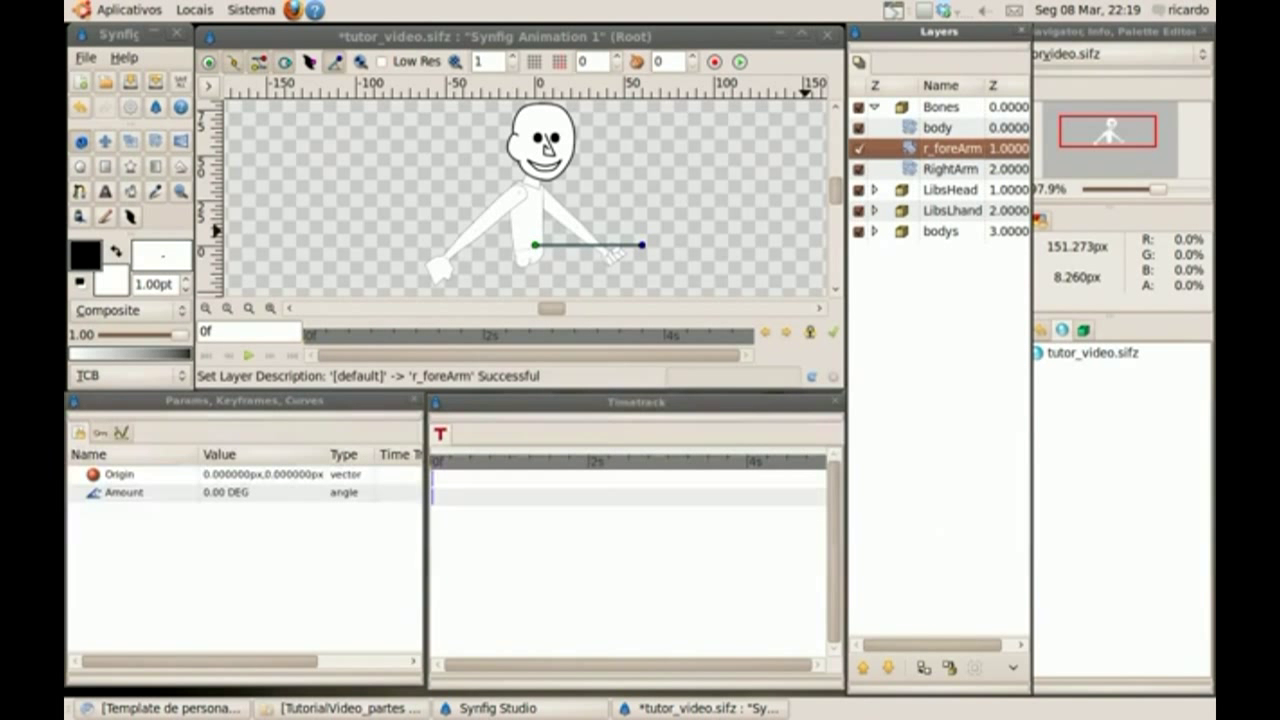
left_click(888, 667)
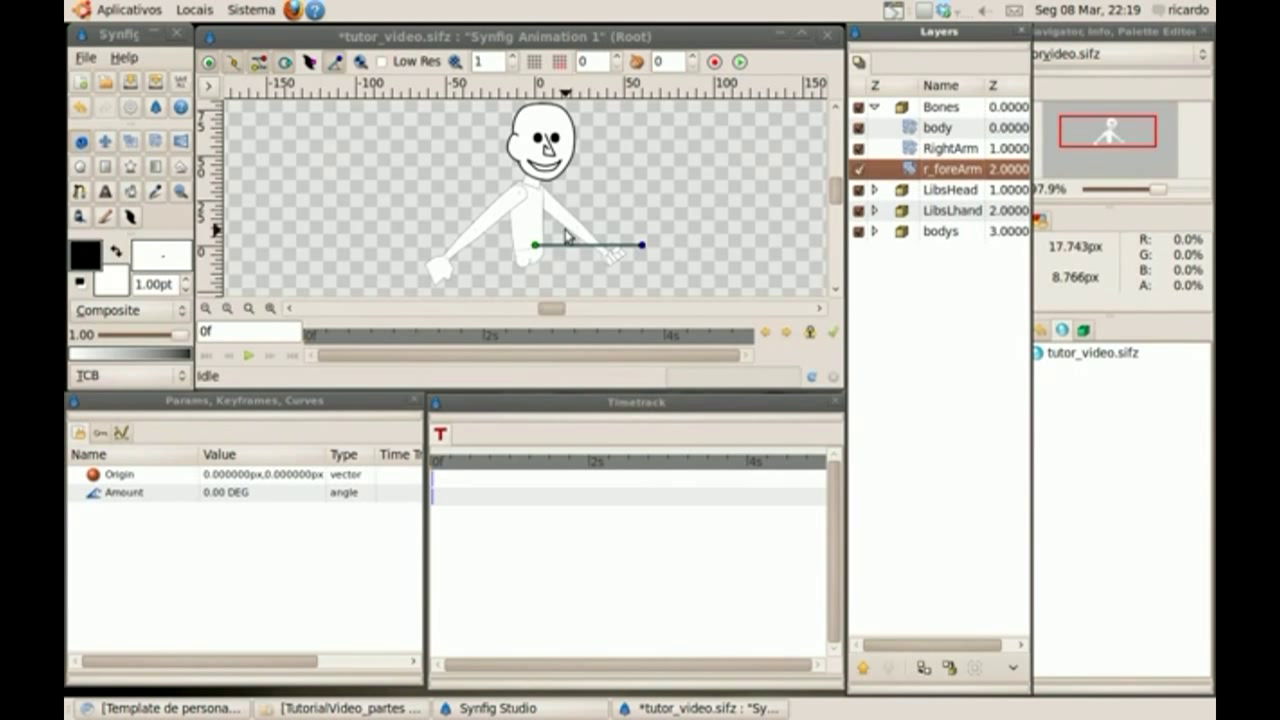
left_click_drag(536, 244, 475, 232)
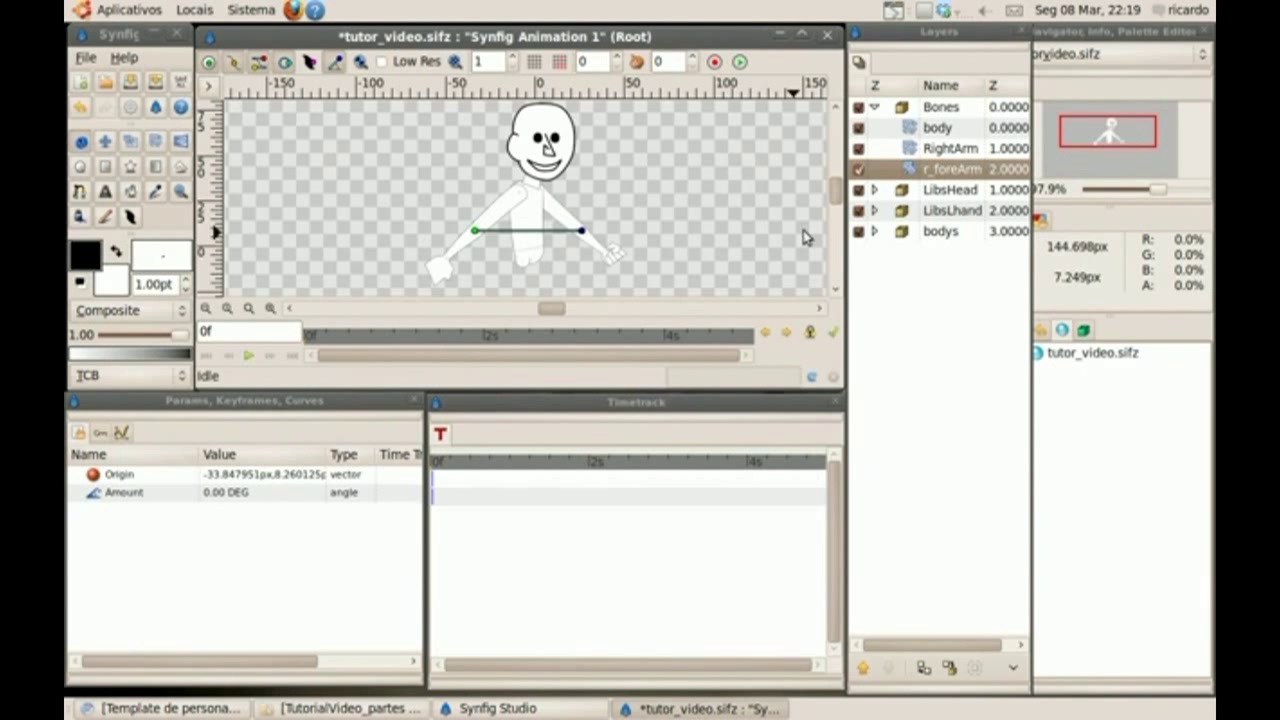
left_click(945, 128)
left_click(946, 149)
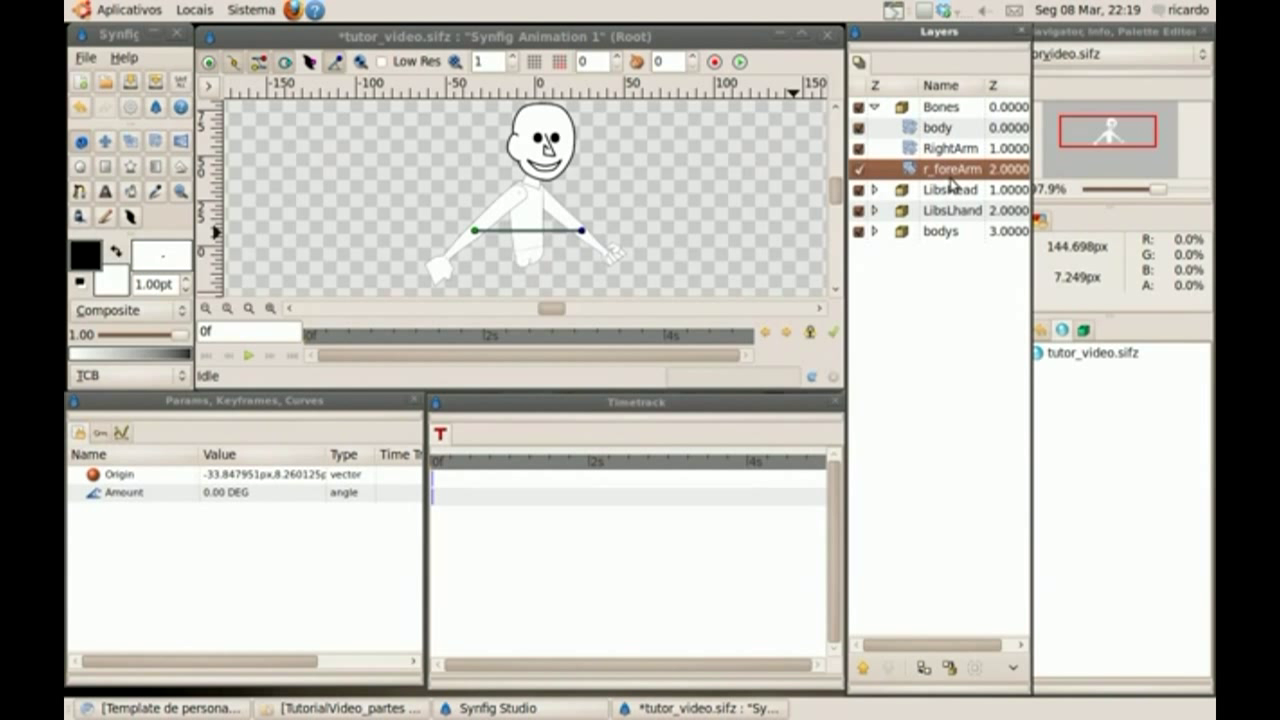
Export r_foreArm's Amount parameter as RF_arm
right_click(307, 500)
left_click(340, 527)
type("rfarm")
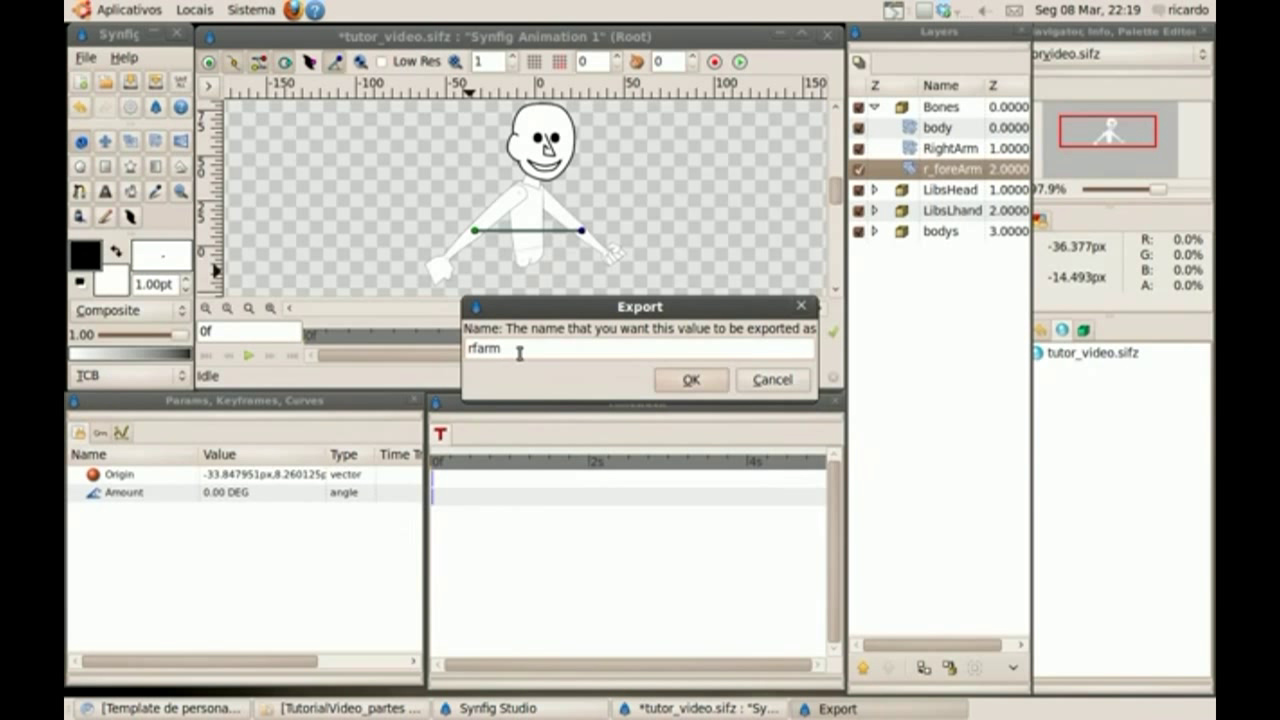
left_click_drag(520, 350, 452, 357)
type("R")
key("BackSpace")
left_click(691, 380)
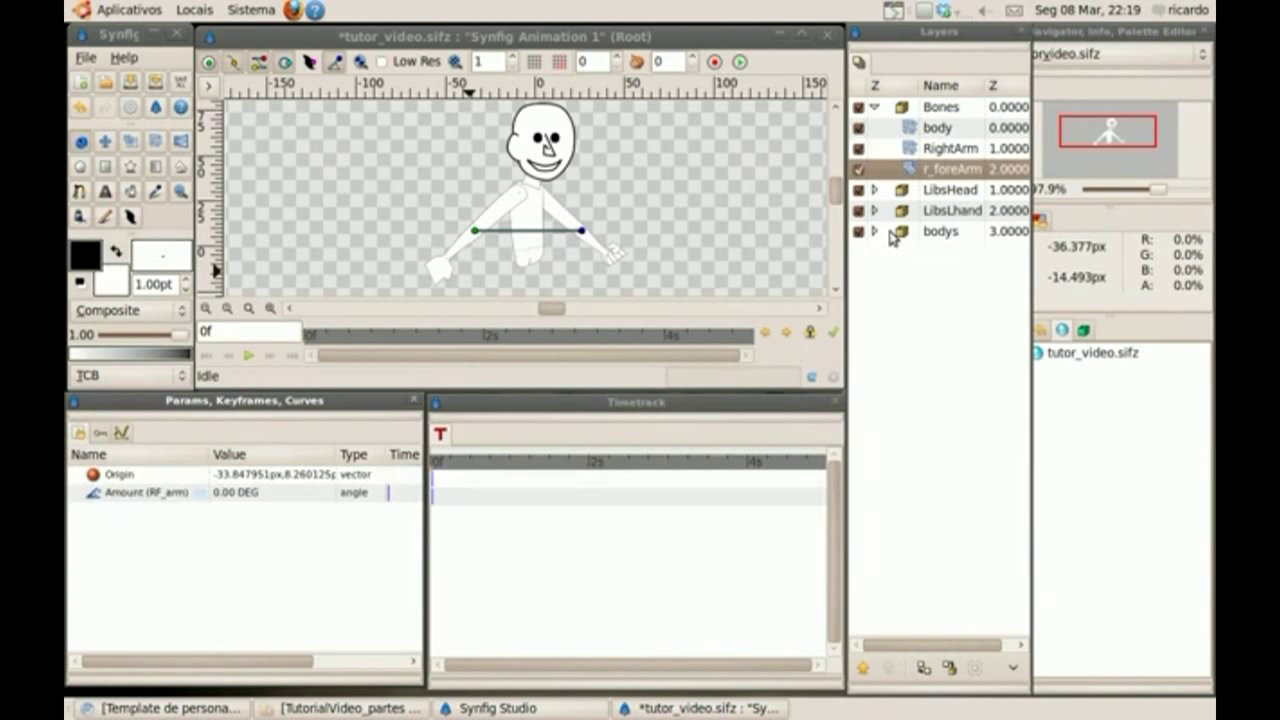
Add a Rotate layer named Rhand below r_foreArm, pivoted at the wrist
right_click(950, 170)
mouse_move(1058, 181)
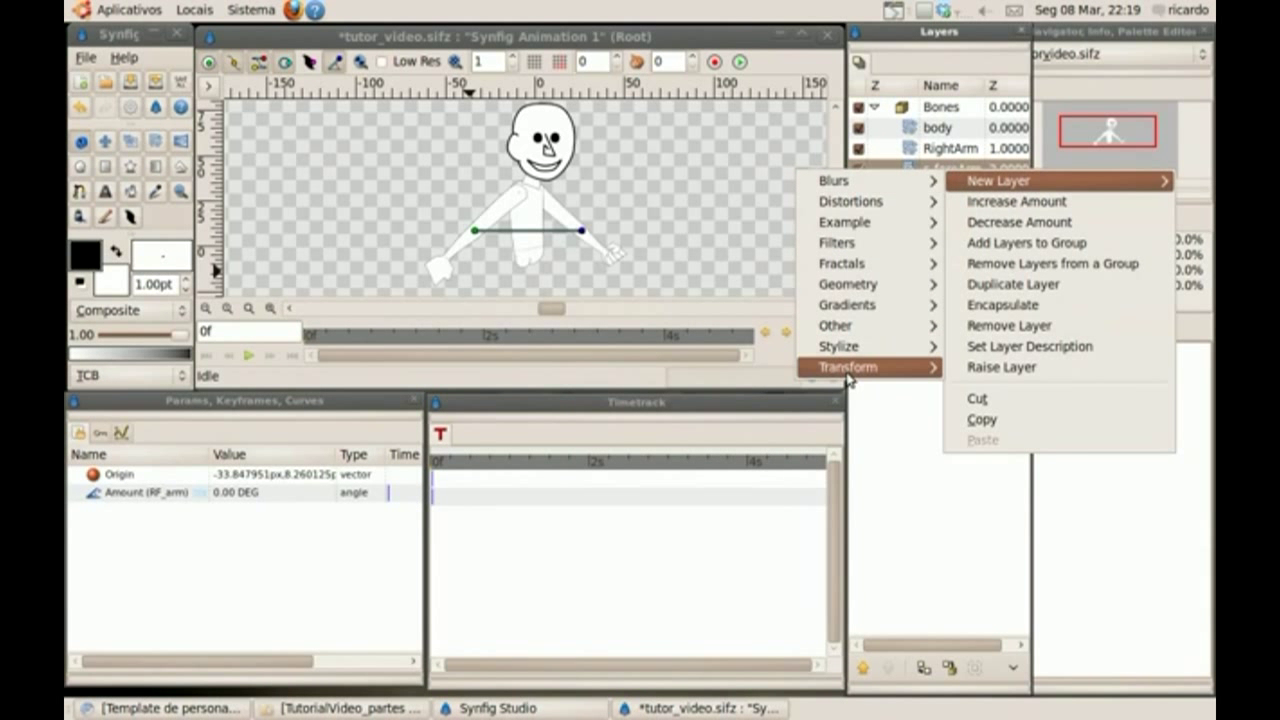
left_click(760, 368)
double_click(951, 172)
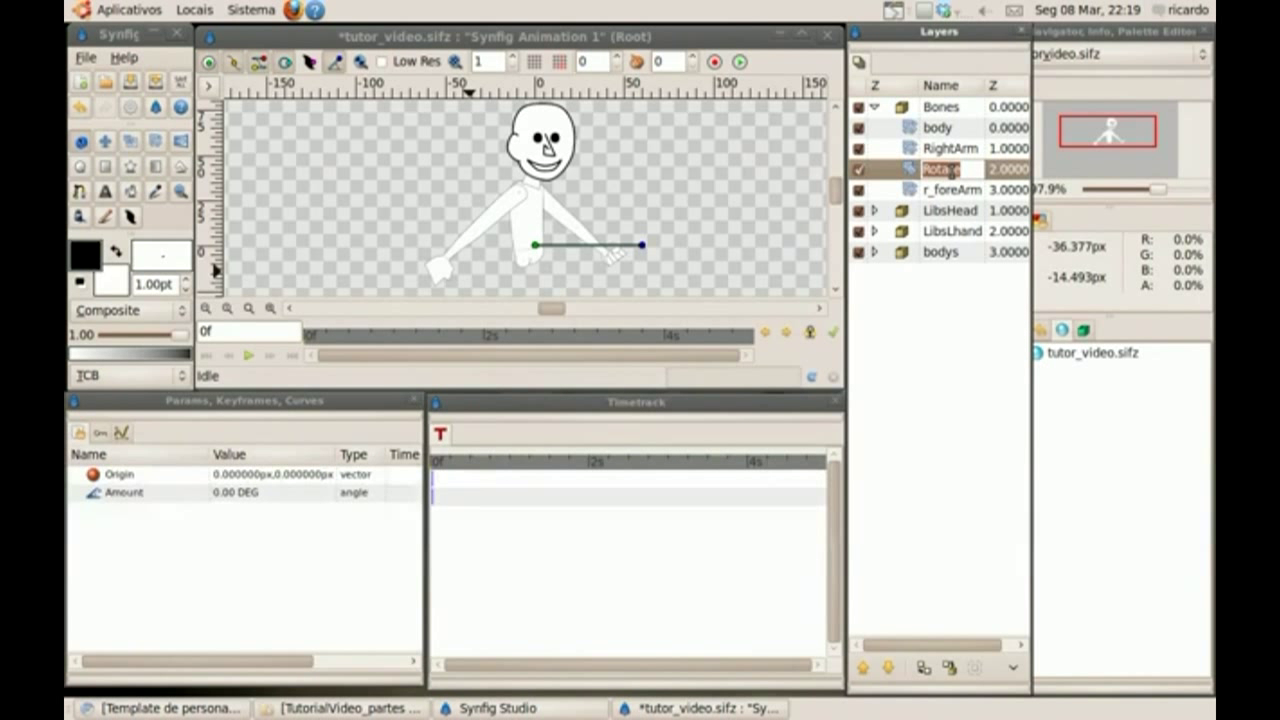
type("hand")
key("Return")
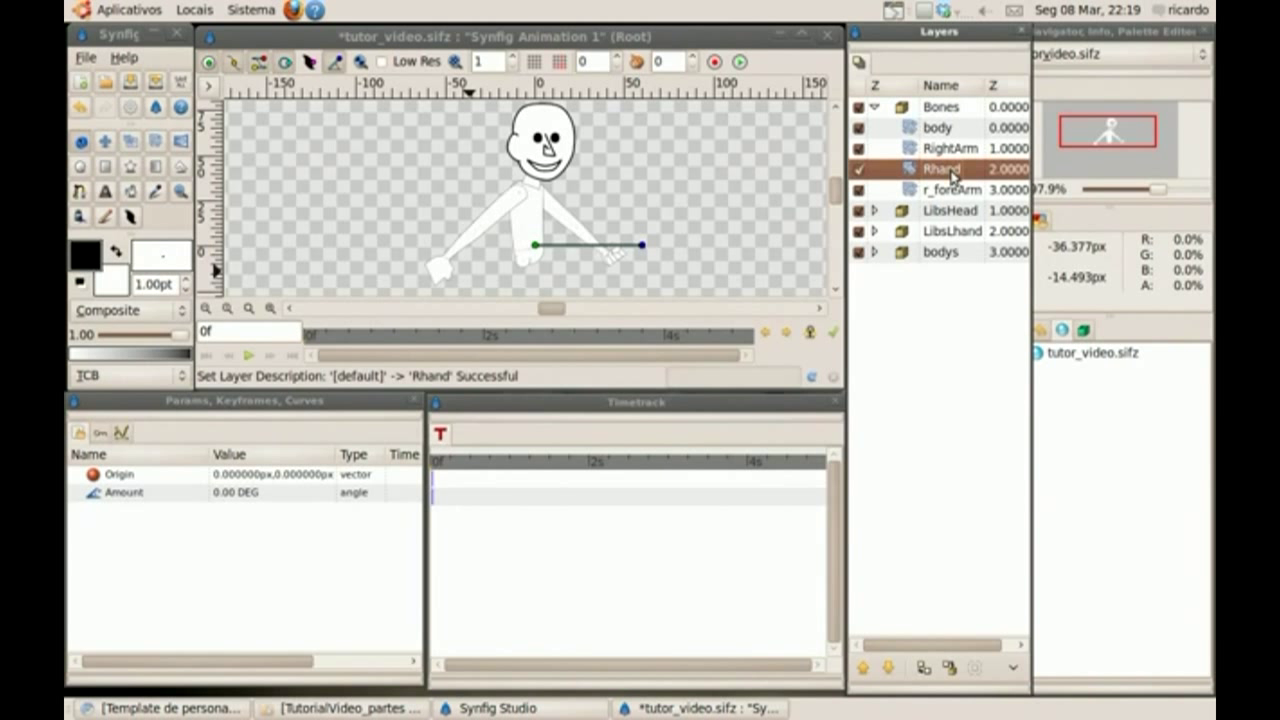
left_click(888, 668)
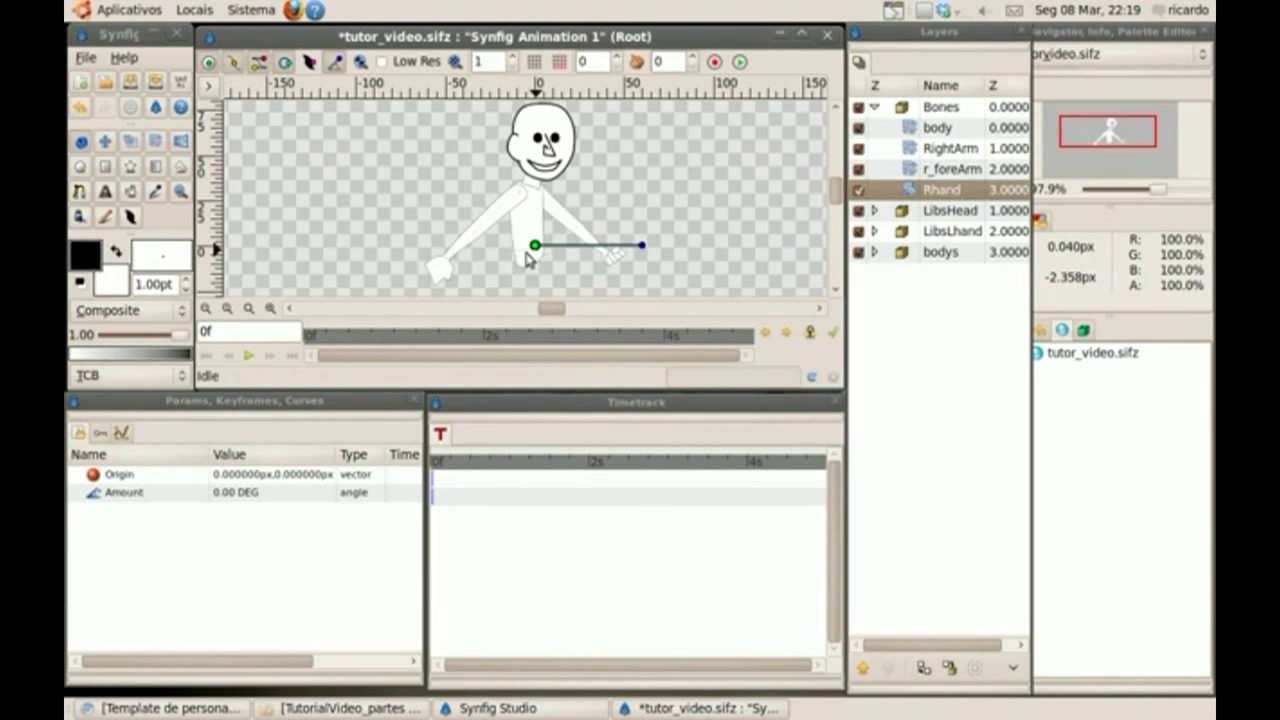
left_click_drag(535, 244, 446, 259)
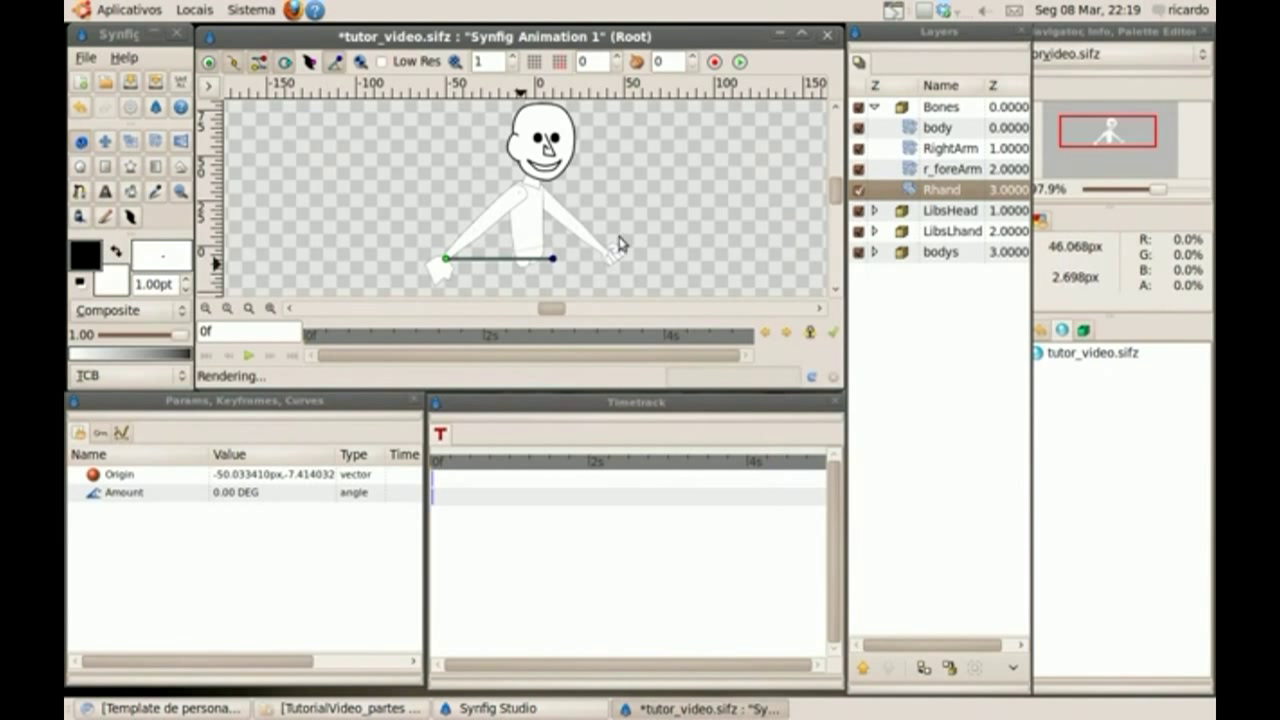
Export Rhand's Amount parameter as Rhand
right_click(287, 494)
type("Rhand")
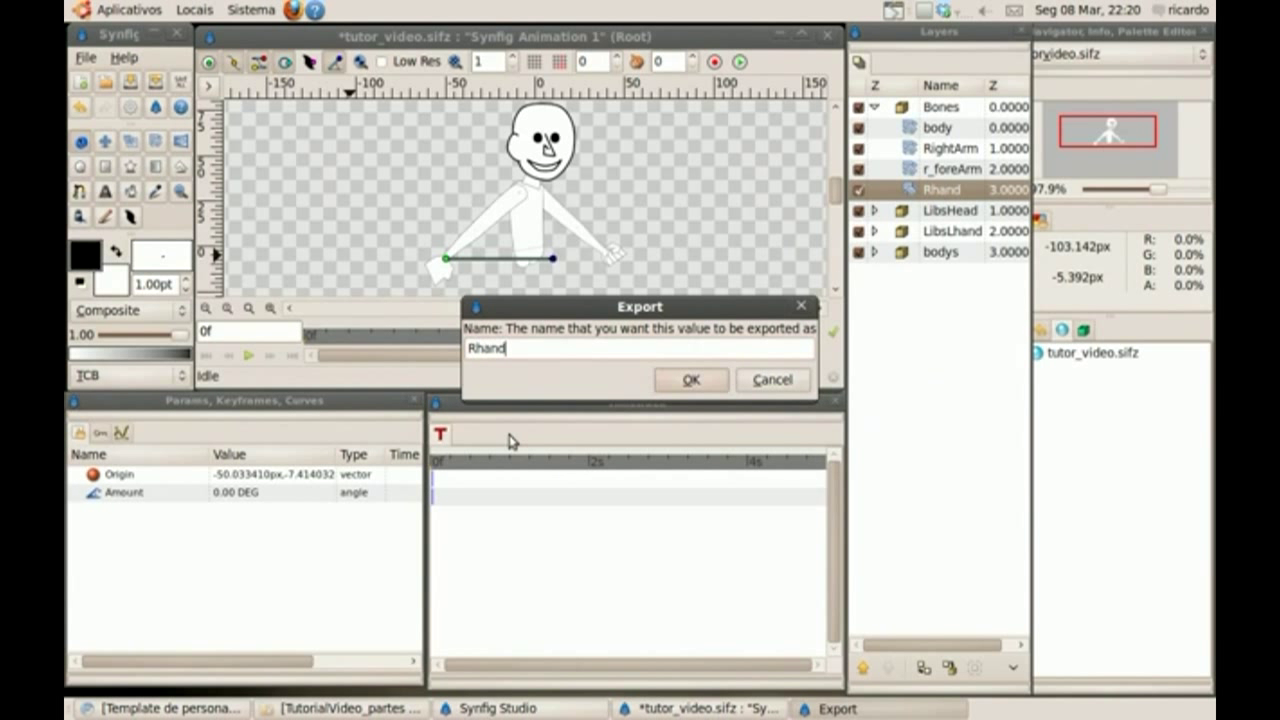
key("Return")
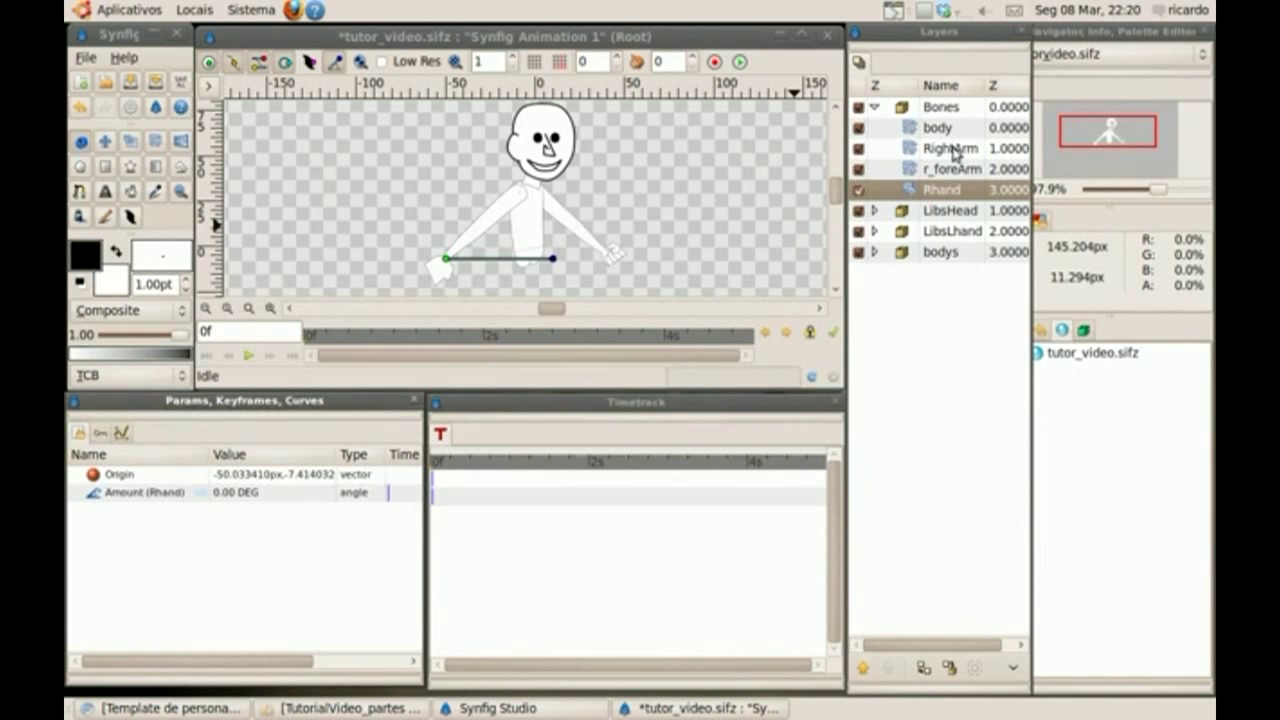
left_click(942, 129)
Check the bone layers' pivots and expand the bodys group
left_click(945, 170)
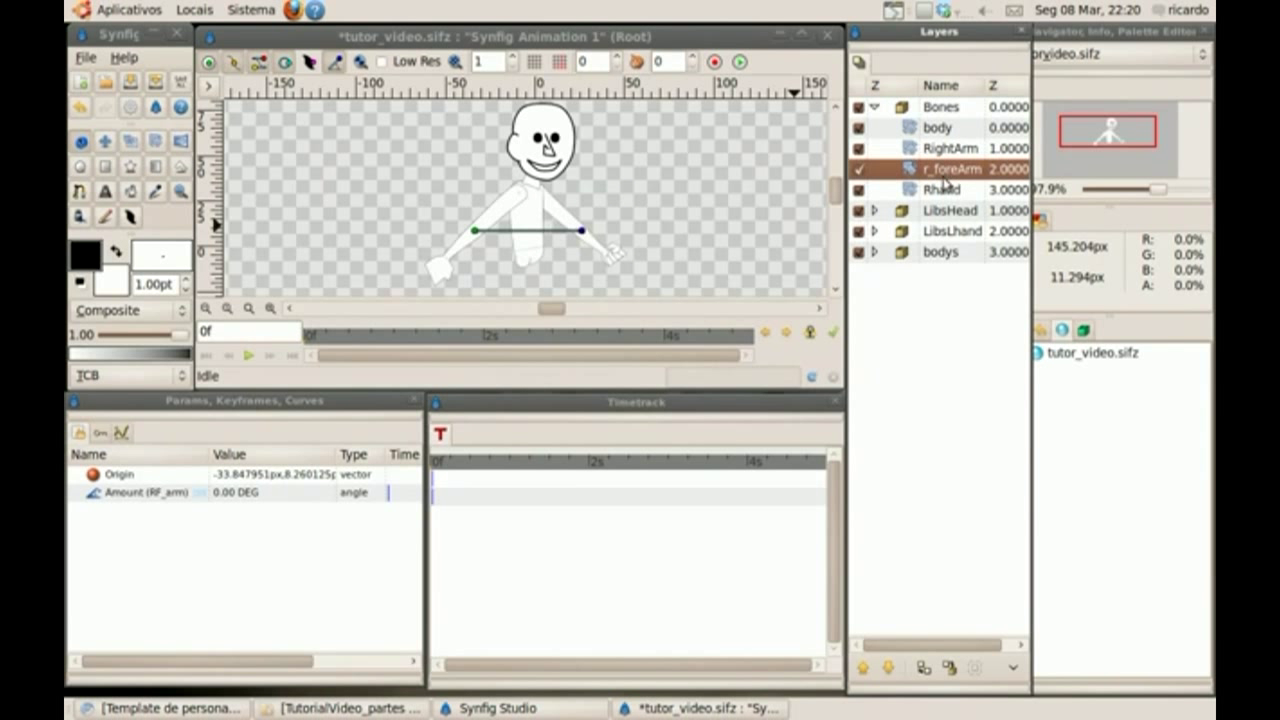
left_click(951, 129)
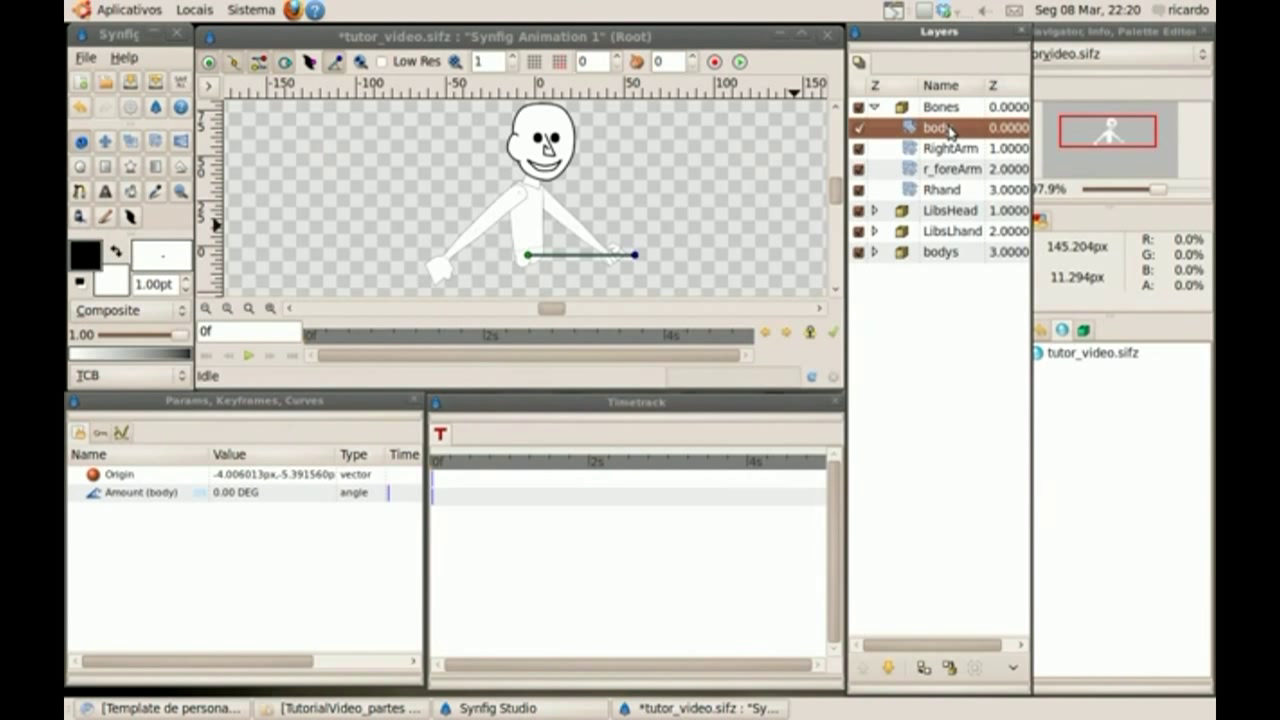
left_click(928, 191)
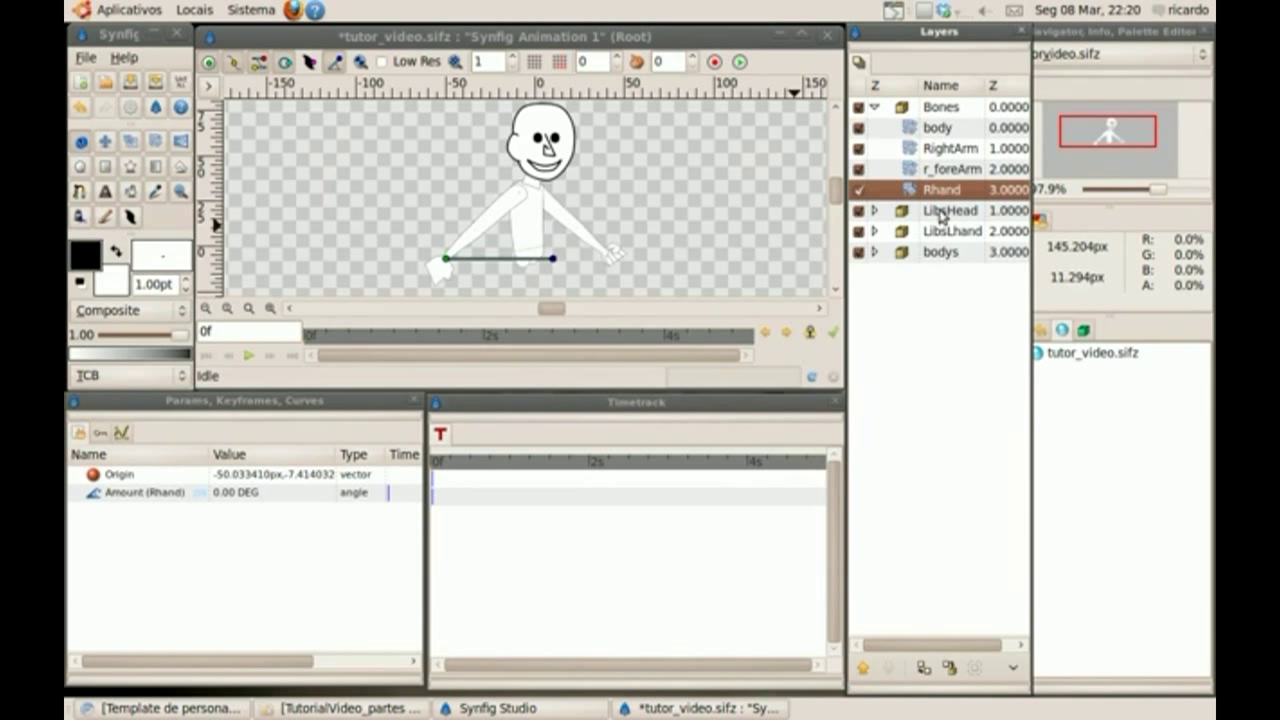
left_click(875, 252)
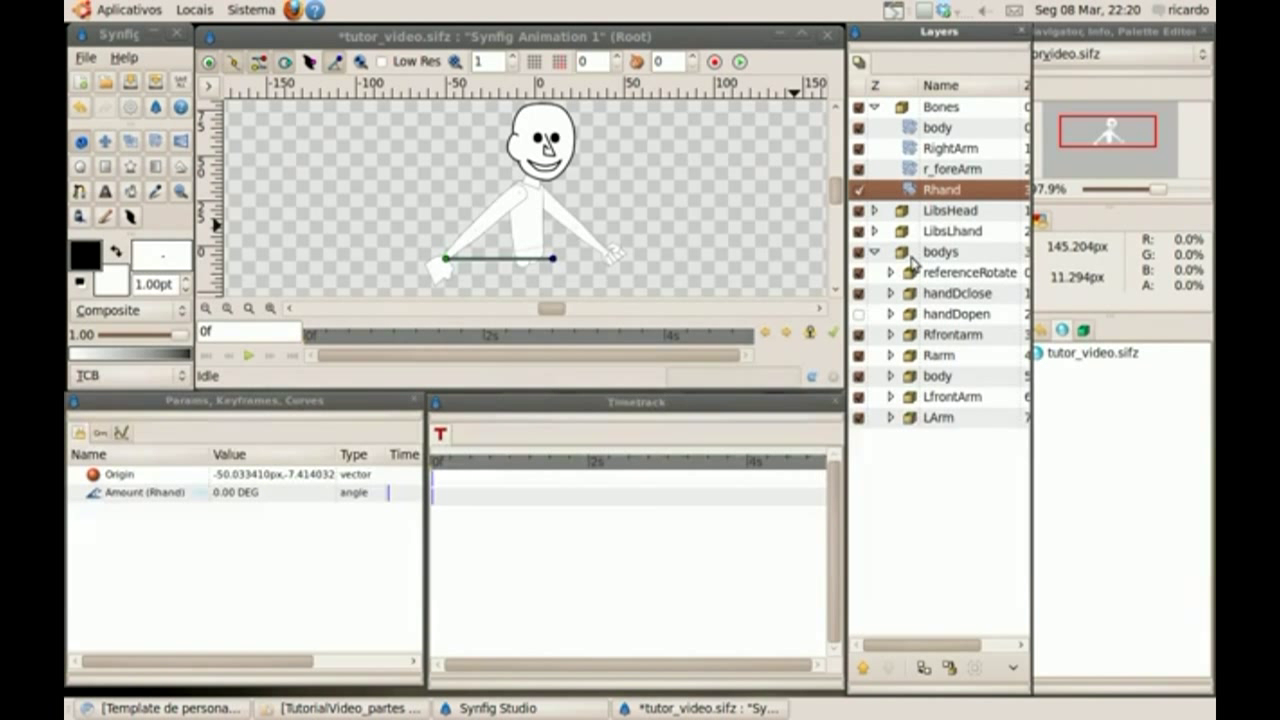
left_click(907, 255)
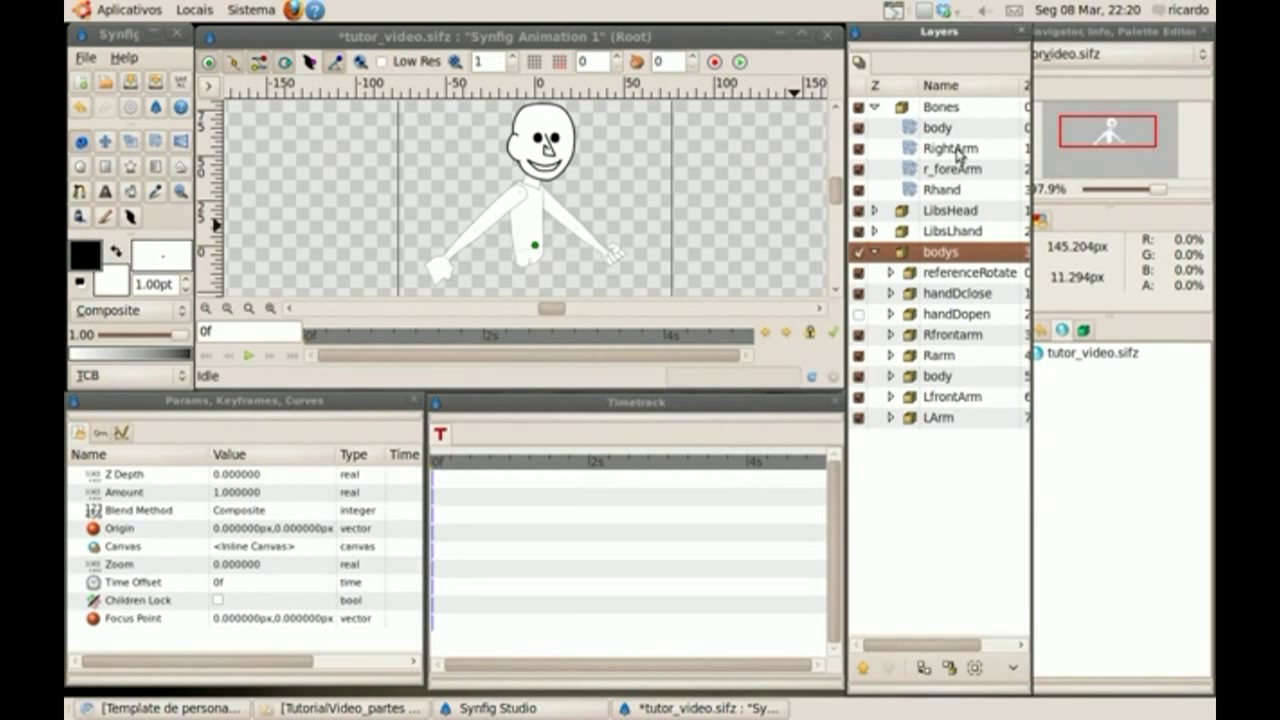
Copy the body bone layer and paste it above referenceRotate in bodys
left_click(913, 128)
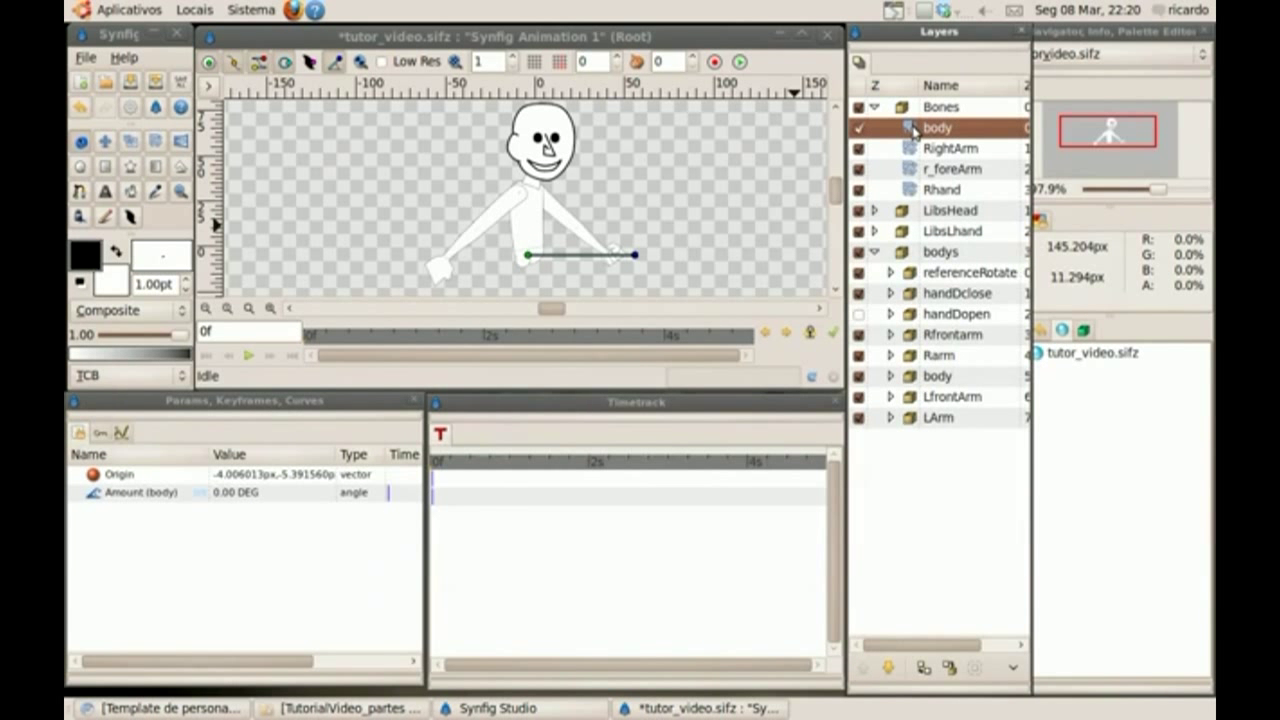
right_click(913, 128)
left_click(943, 378)
left_click(918, 275)
right_click(918, 276)
mouse_move(968, 281)
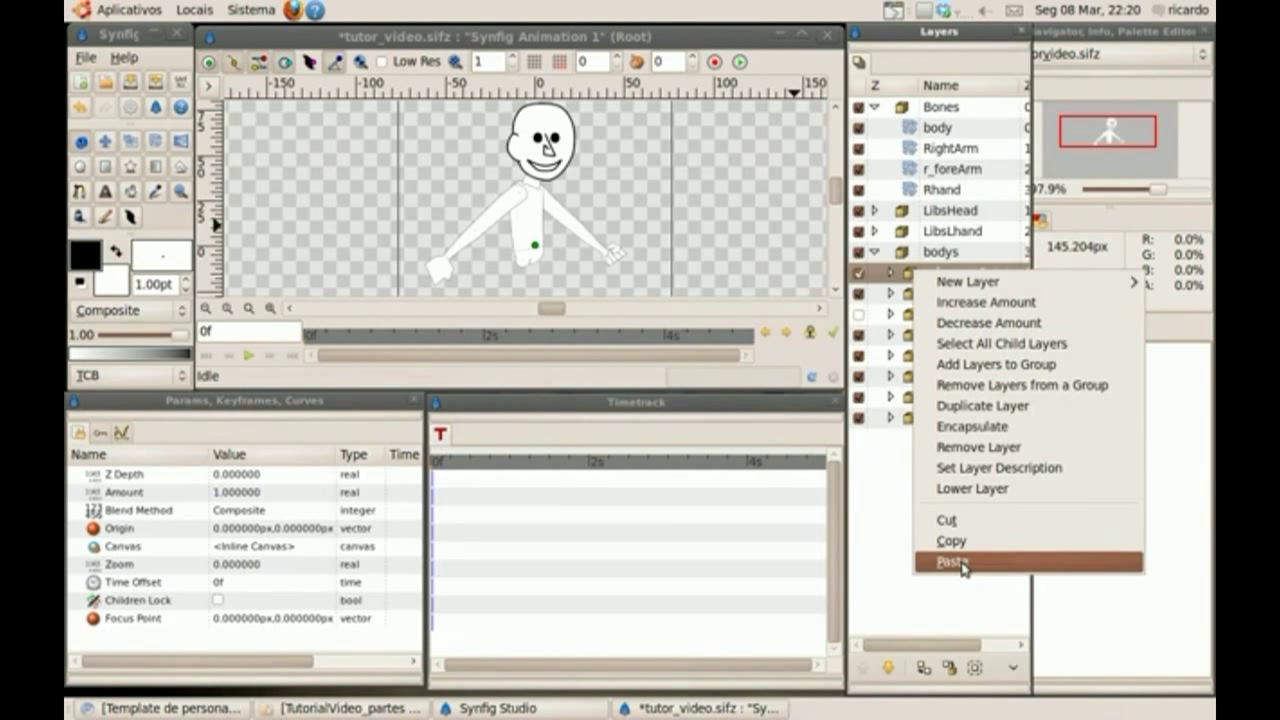
left_click(1006, 563)
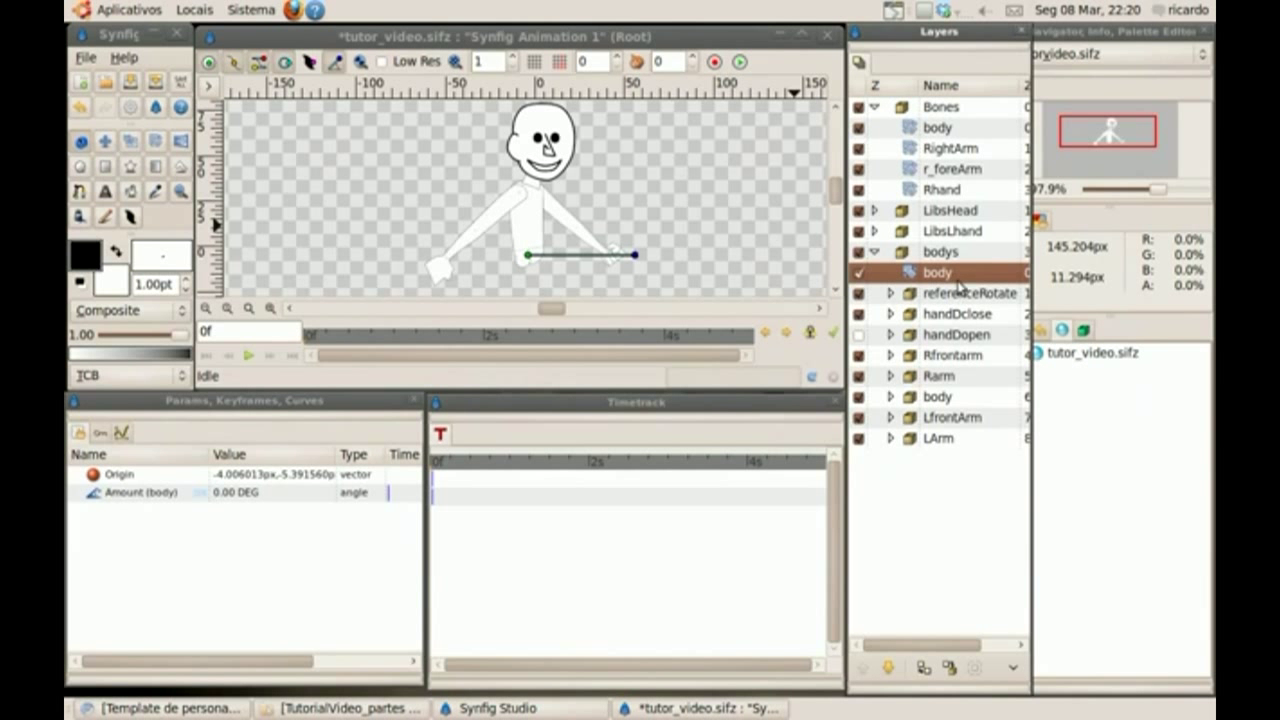
Collapse bodys, then test-rotate the body bone and undo it
left_click(872, 252)
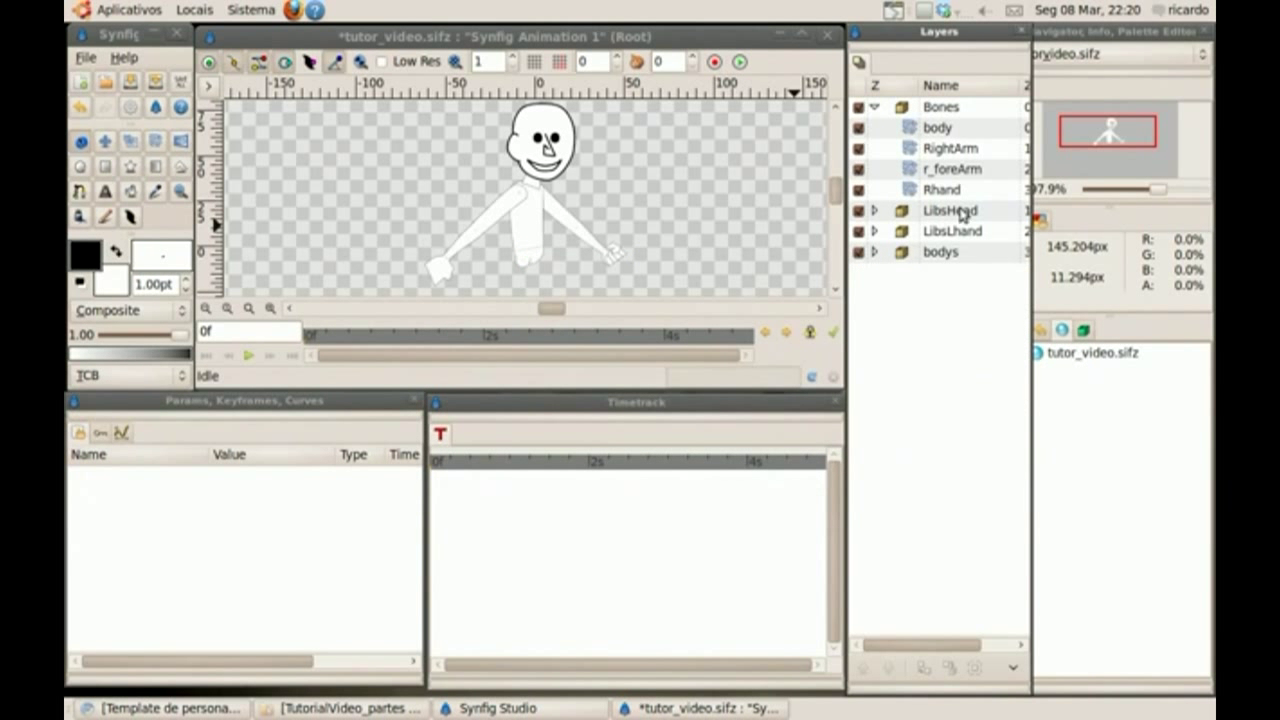
left_click(940, 128)
left_click_drag(636, 258, 730, 237)
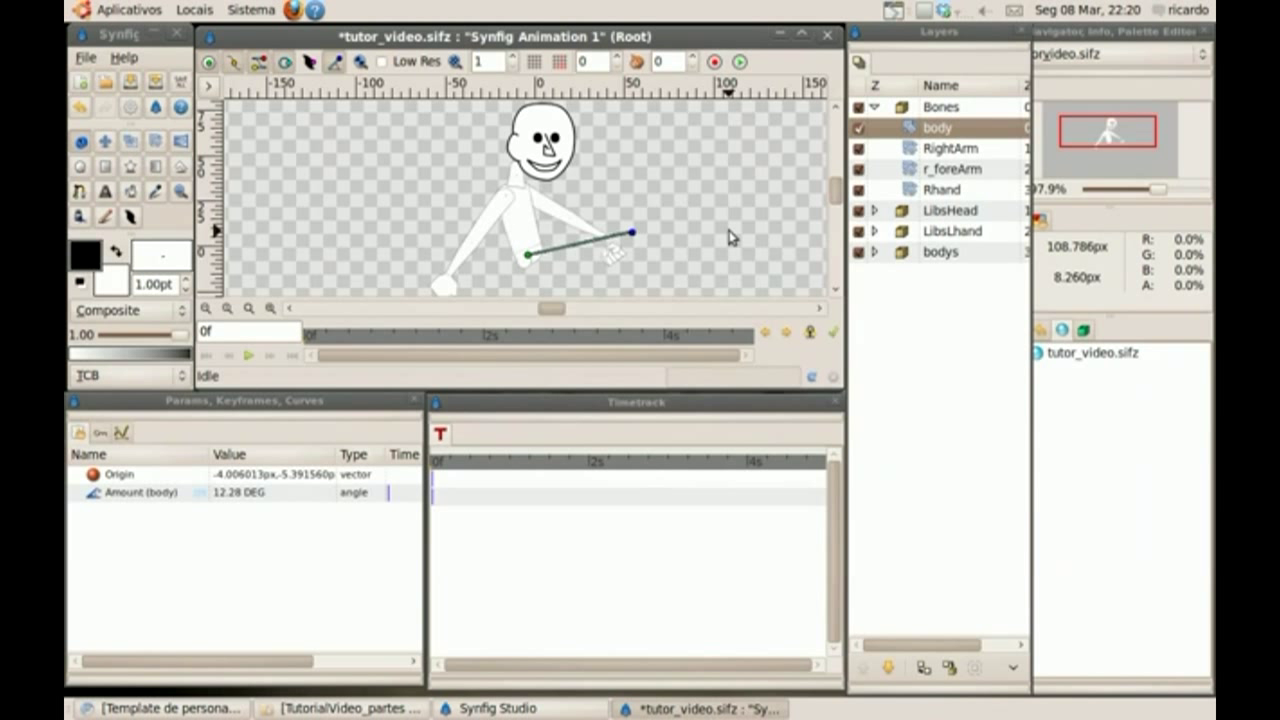
key("ctrl+z")
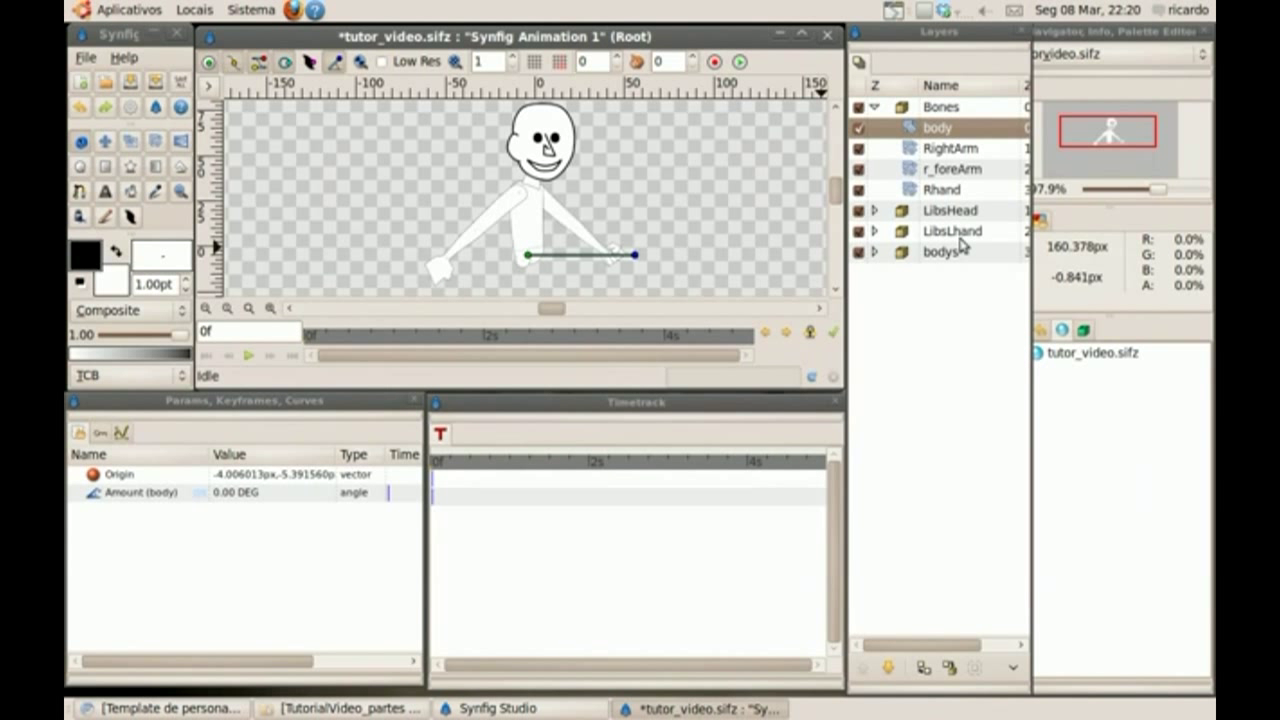
Paste the body bone above heads in LibsHead and verify the head follows the rotation
left_click(874, 210)
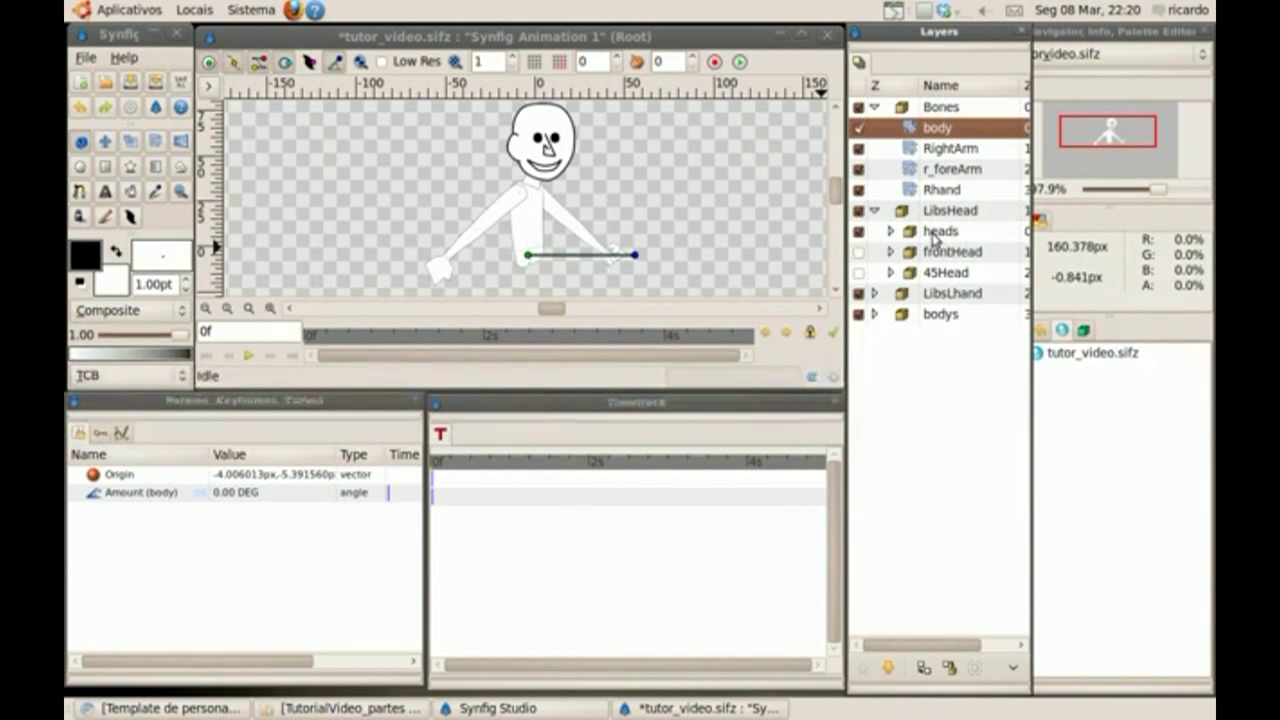
left_click(940, 231)
right_click(941, 237)
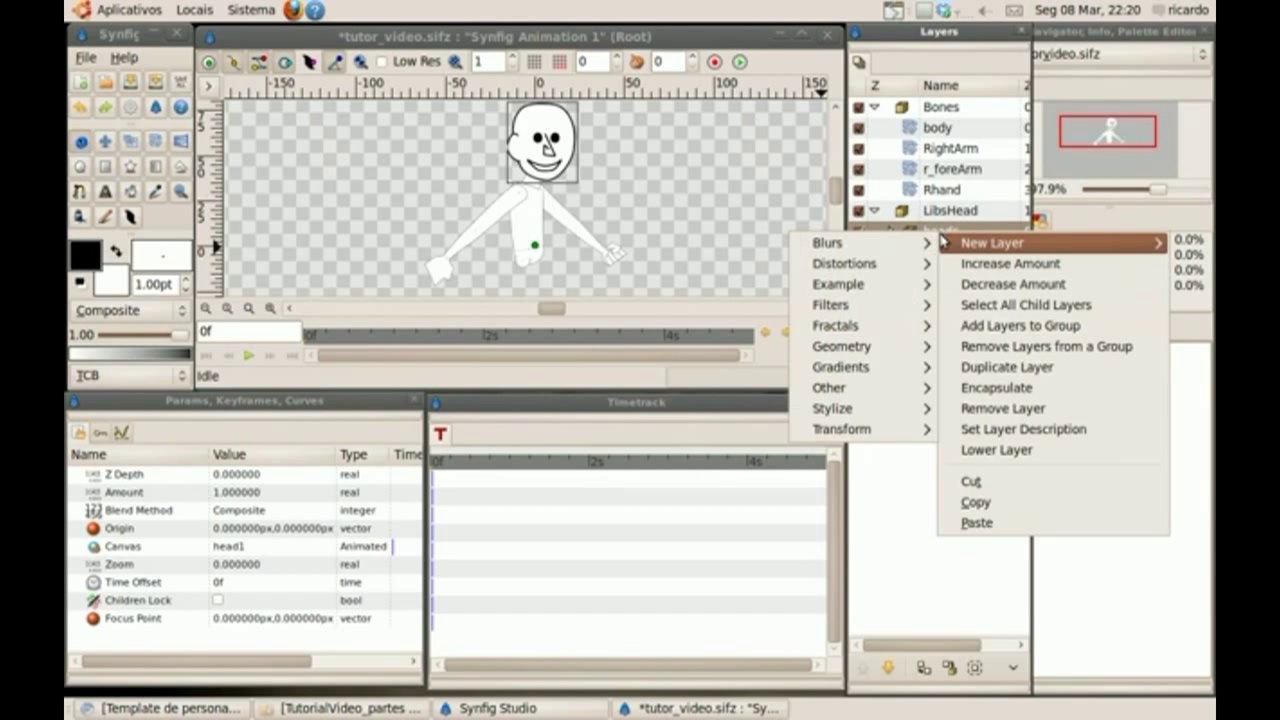
left_click(975, 522)
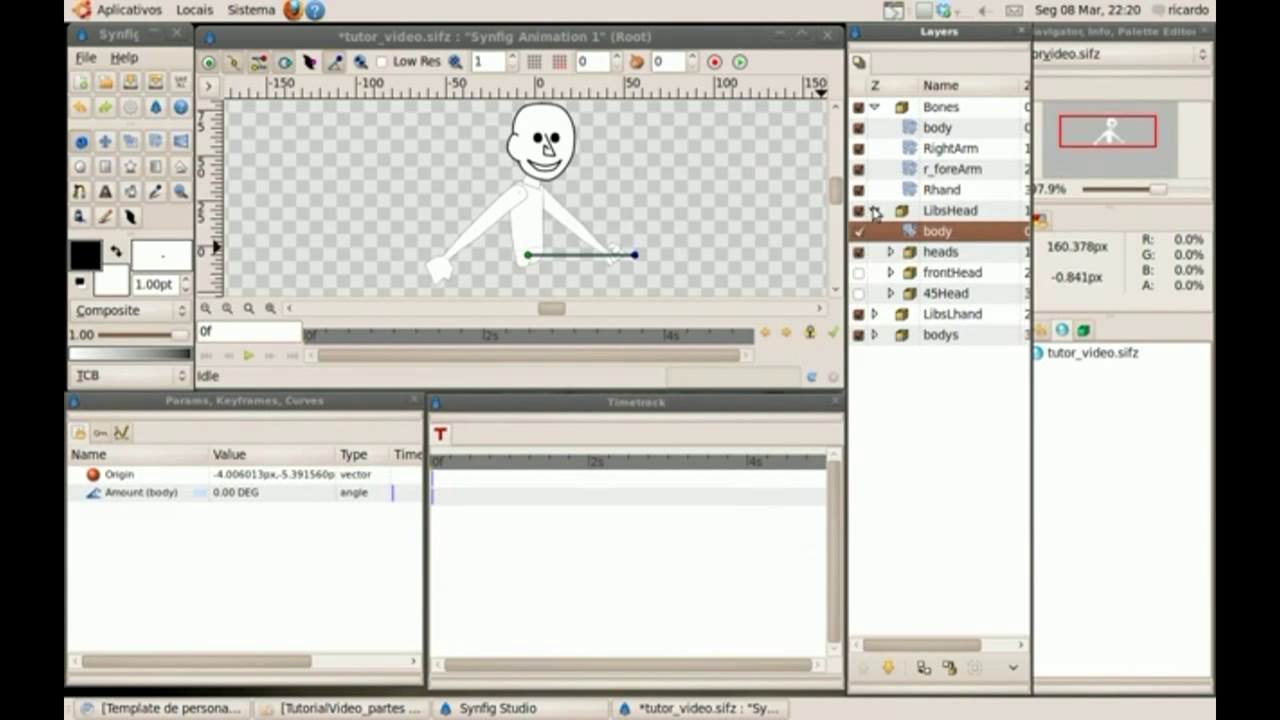
left_click(875, 211)
left_click(940, 128)
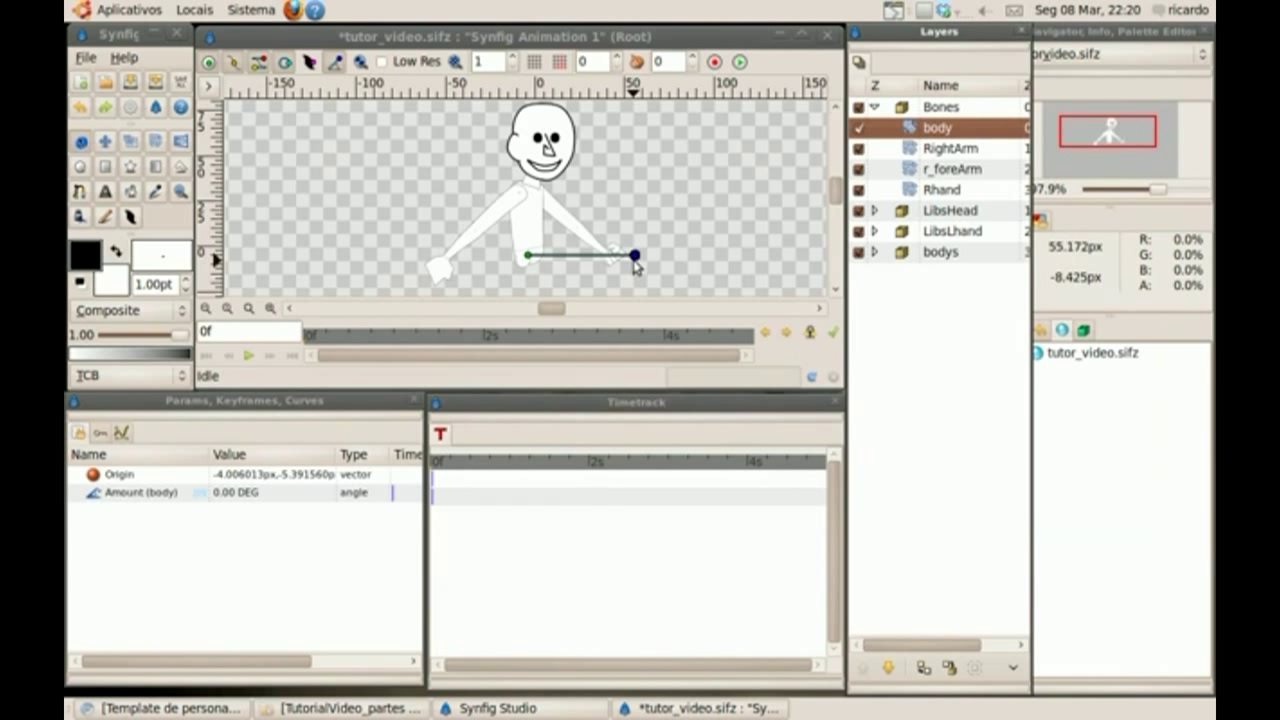
left_click_drag(634, 256, 632, 237)
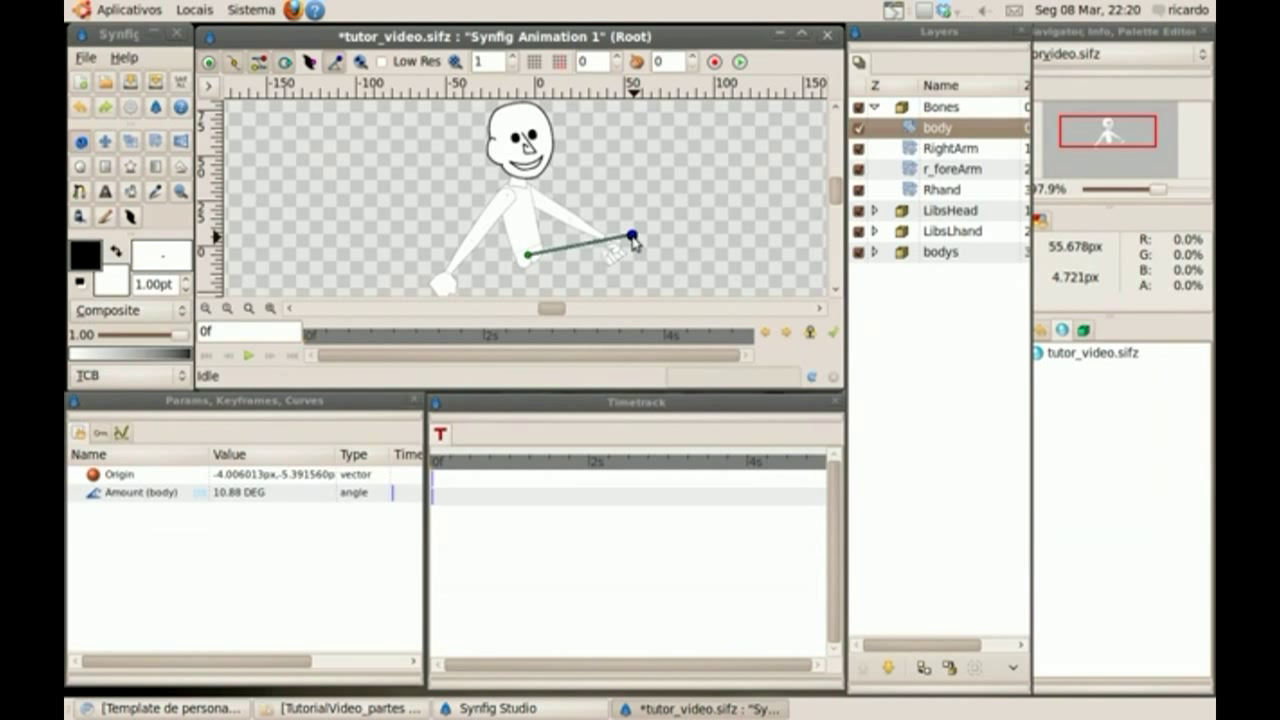
key("ctrl+z")
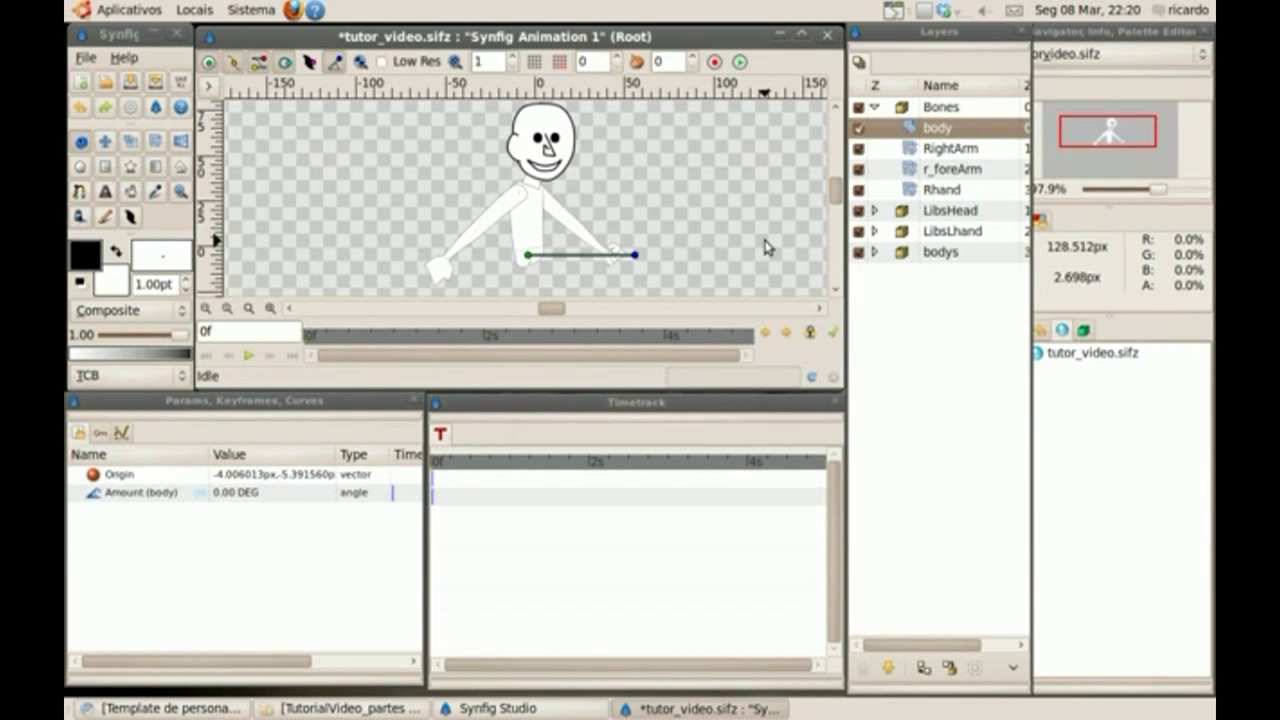
Expand the bodys and Rarm groups and copy the RightArm bone layer
left_click(876, 253)
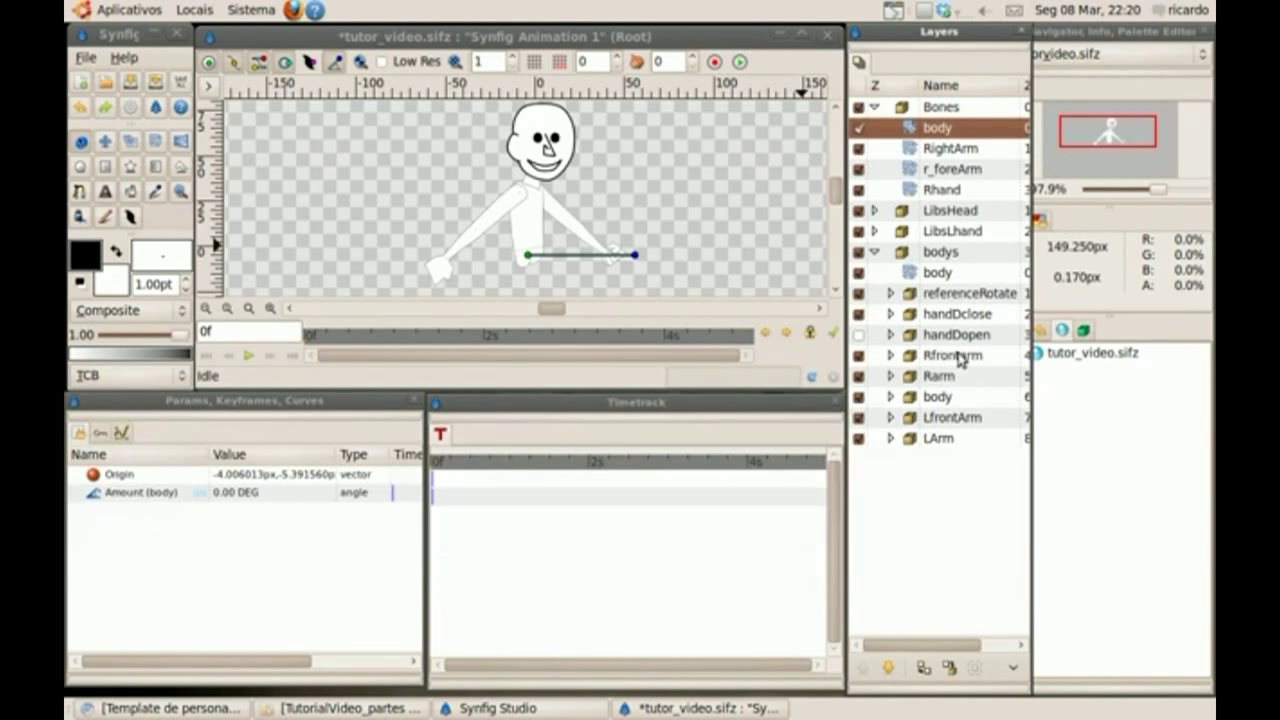
left_click(940, 376)
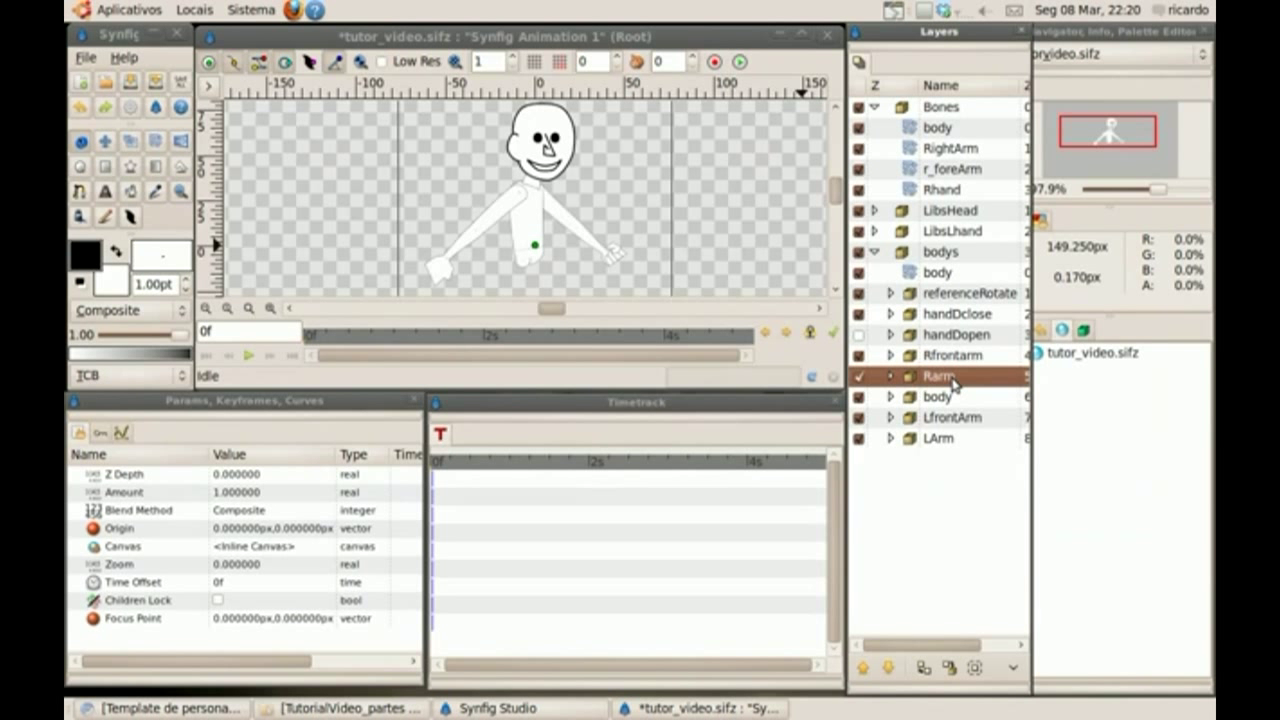
left_click(890, 377)
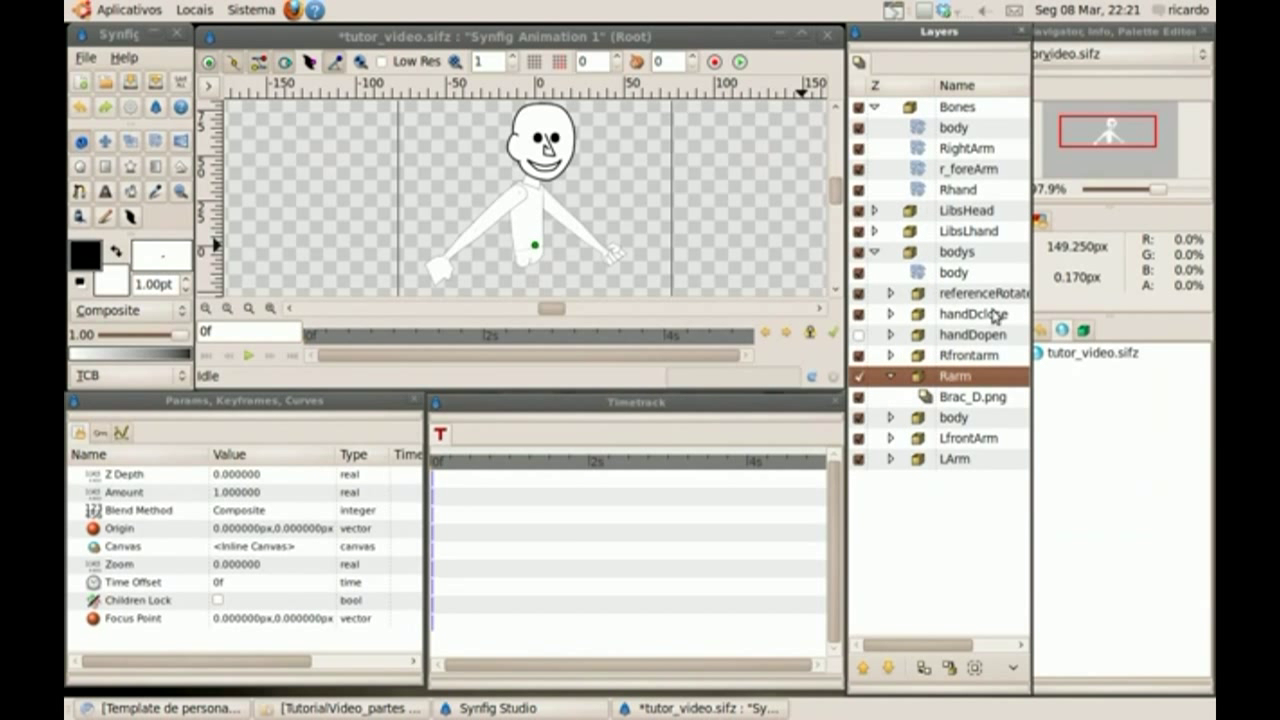
left_click(975, 151)
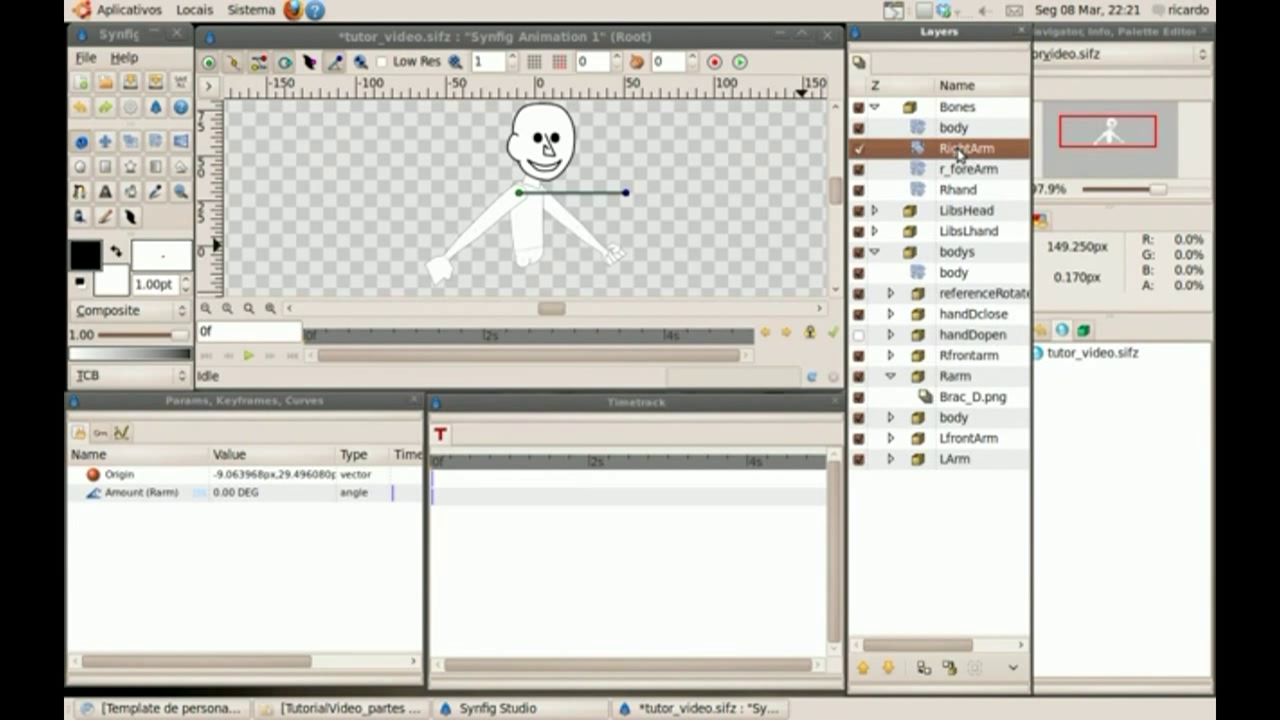
right_click(958, 152)
left_click(1001, 427)
Paste RightArm above Brac_D.png, then test-rotate the upper arm and undo
left_click(967, 398)
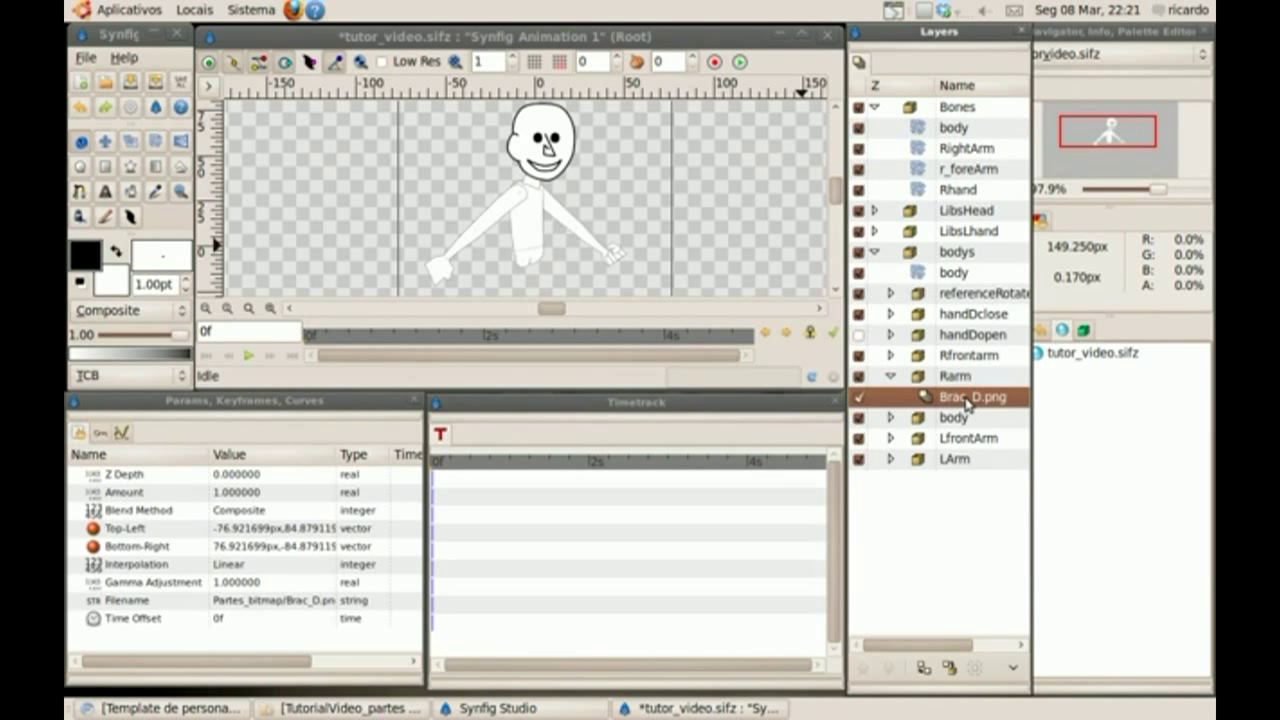
right_click(967, 402)
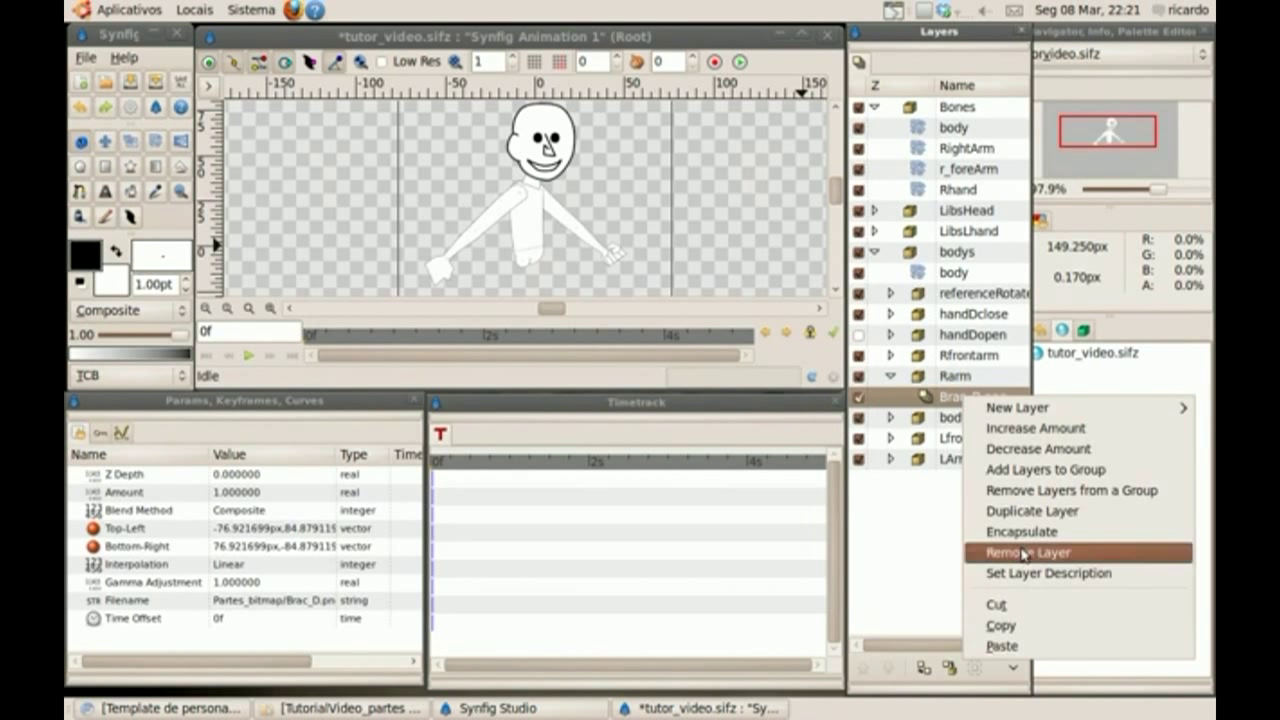
left_click(1021, 648)
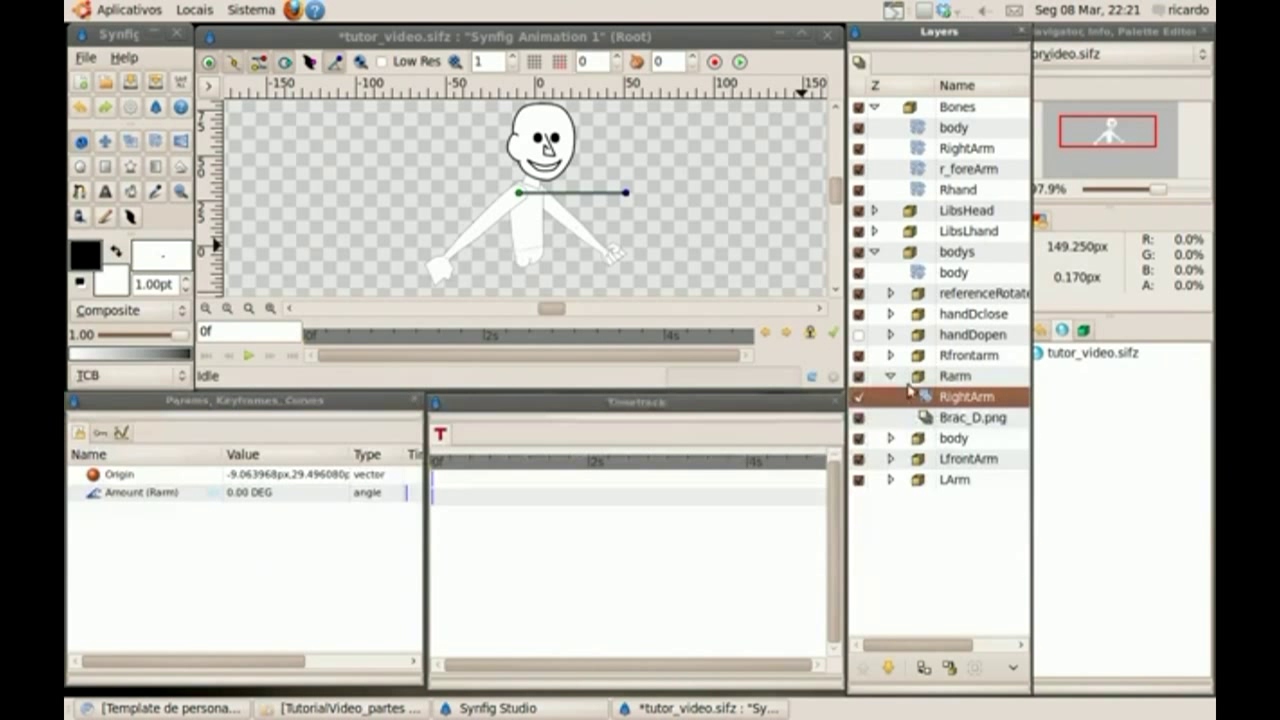
left_click(967, 150)
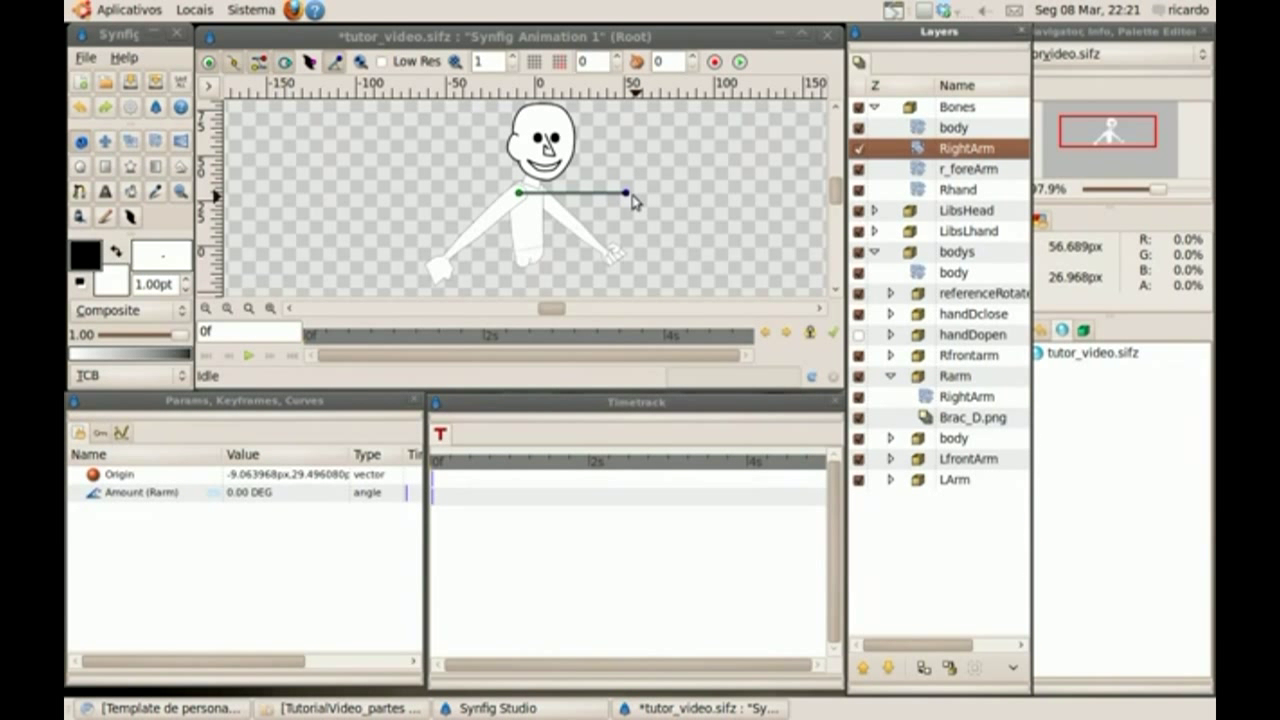
left_click_drag(625, 192, 622, 174)
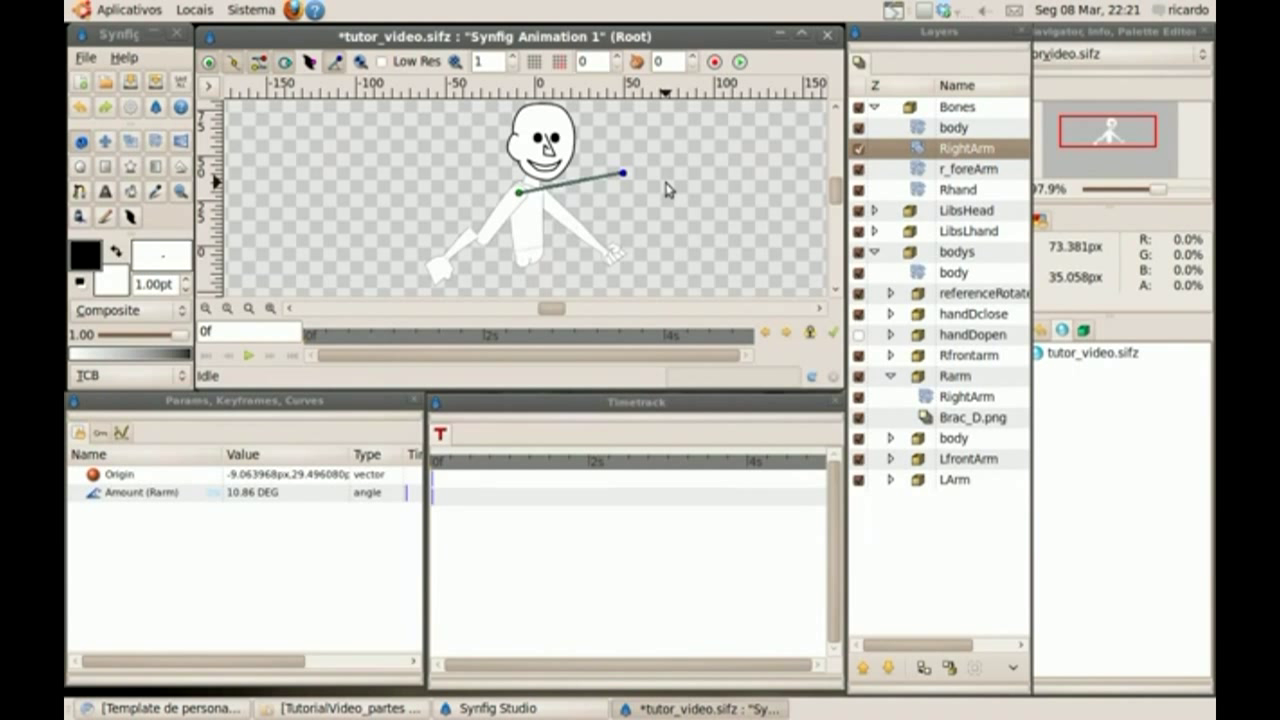
key("ctrl+z")
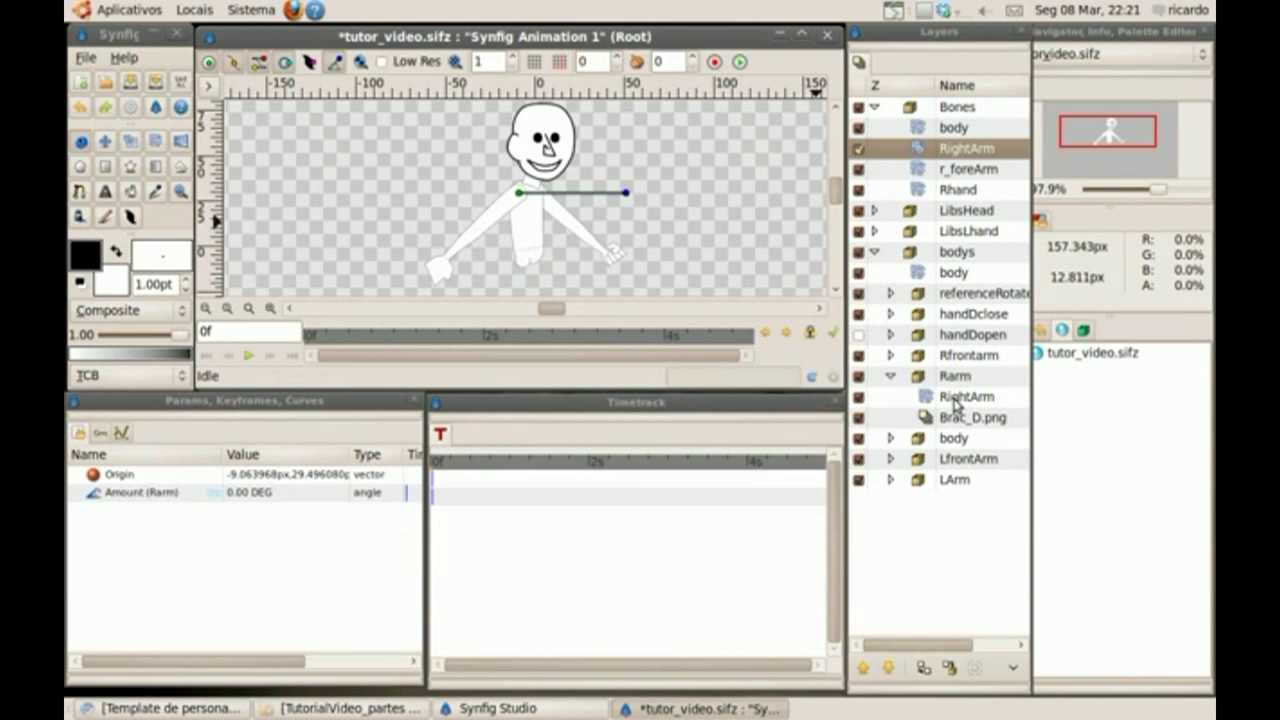
Expand Rfrontarm and copy the RightArm and r_foreArm bone layers together
left_click(891, 376)
left_click(962, 376)
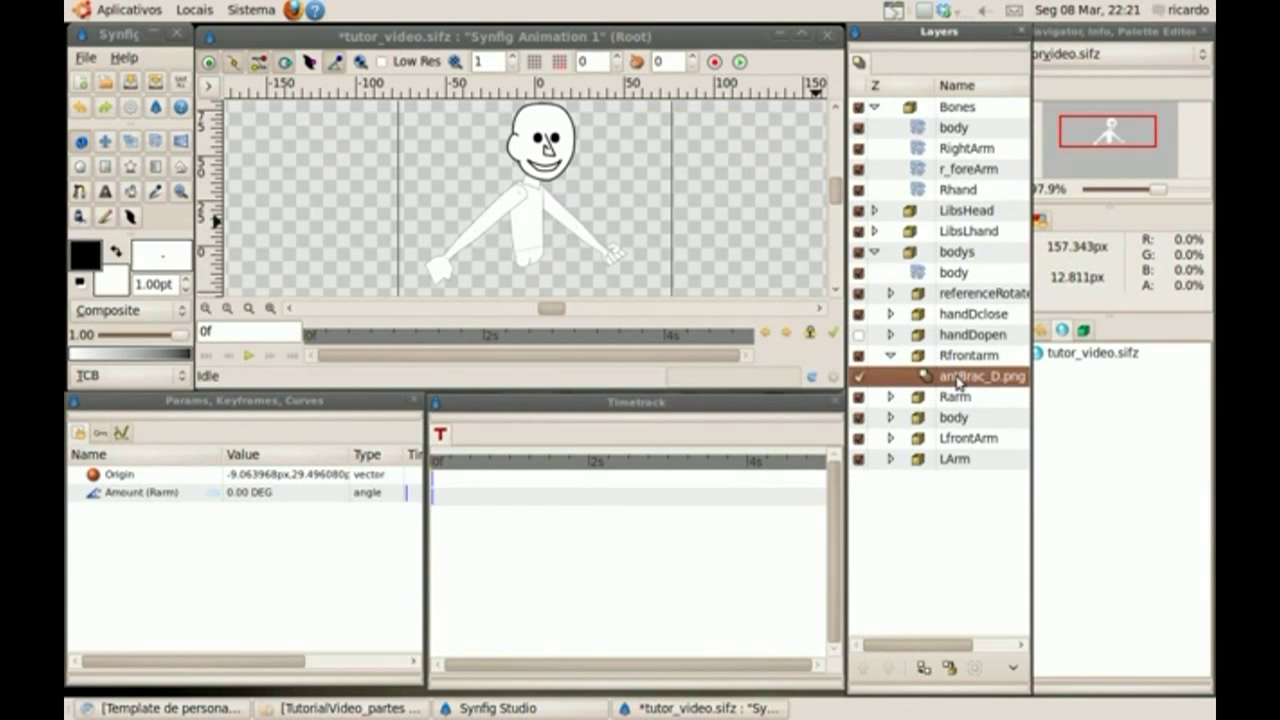
left_click(968, 150)
left_click(967, 175, "ctrl")
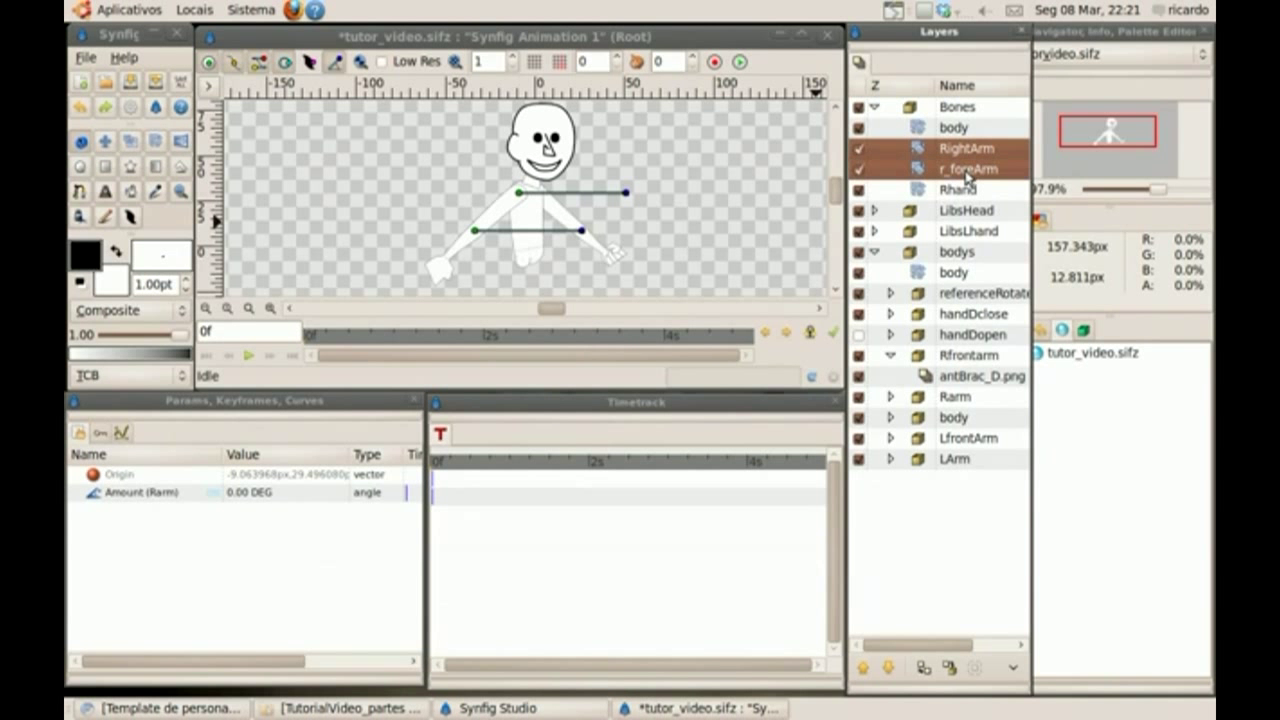
right_click(966, 173)
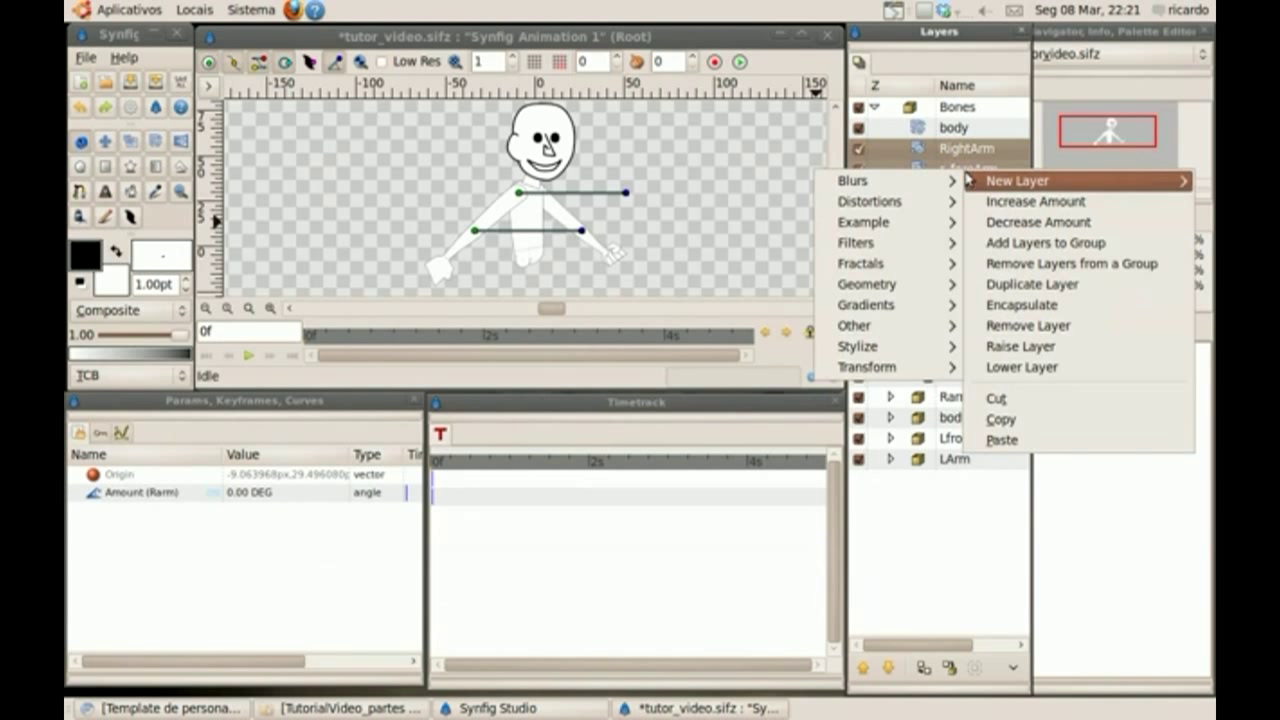
left_click(1047, 421)
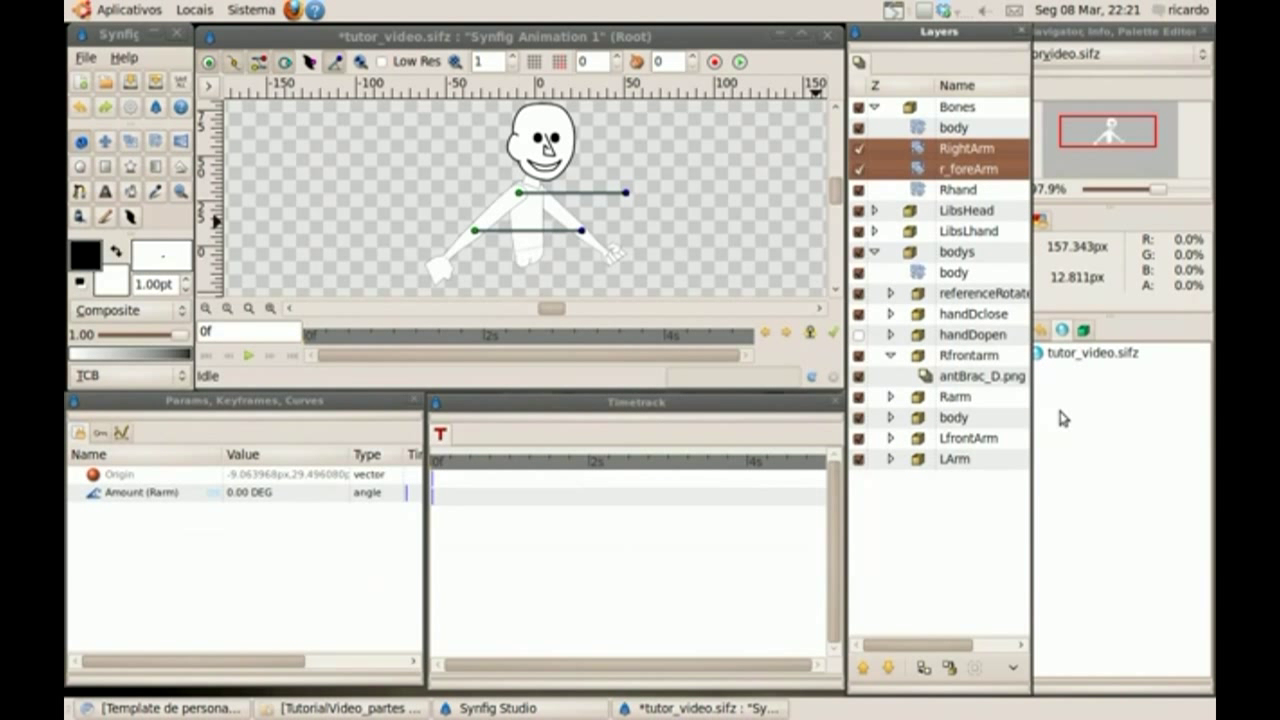
Paste both bones above antBrac_D.png in Rfrontarm and collapse the group
left_click(982, 378)
right_click(982, 380)
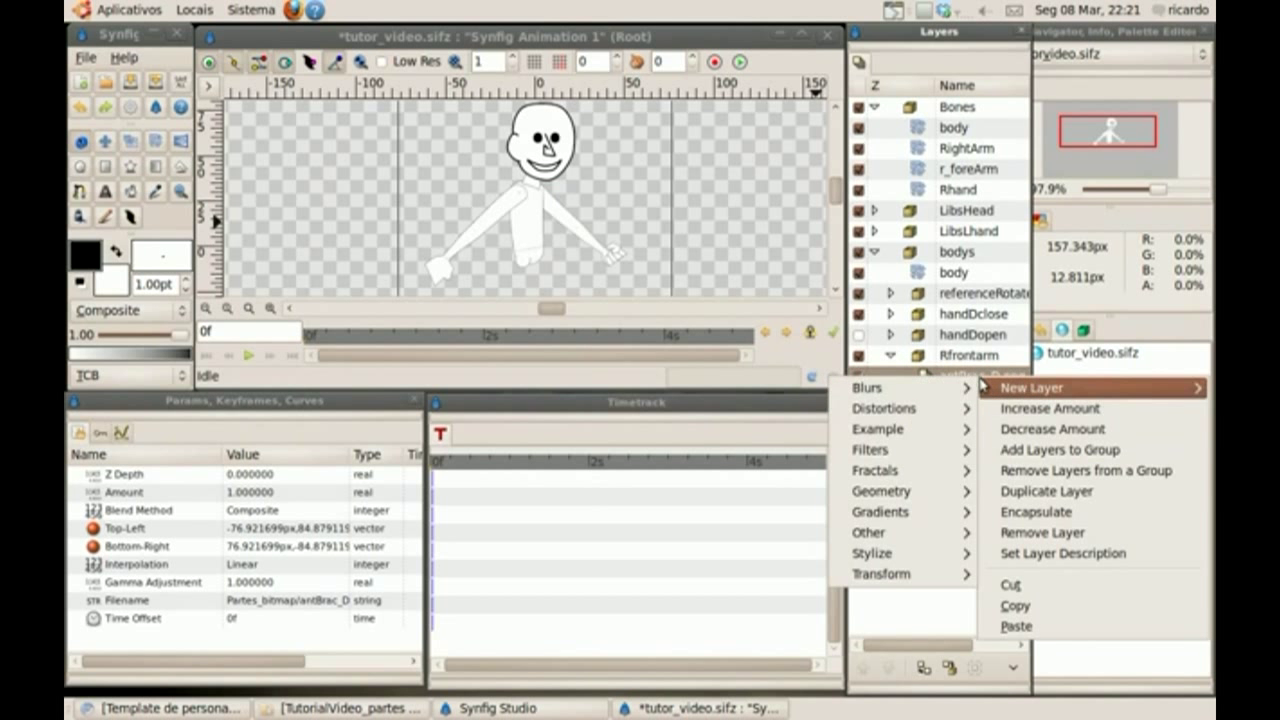
left_click(1077, 627)
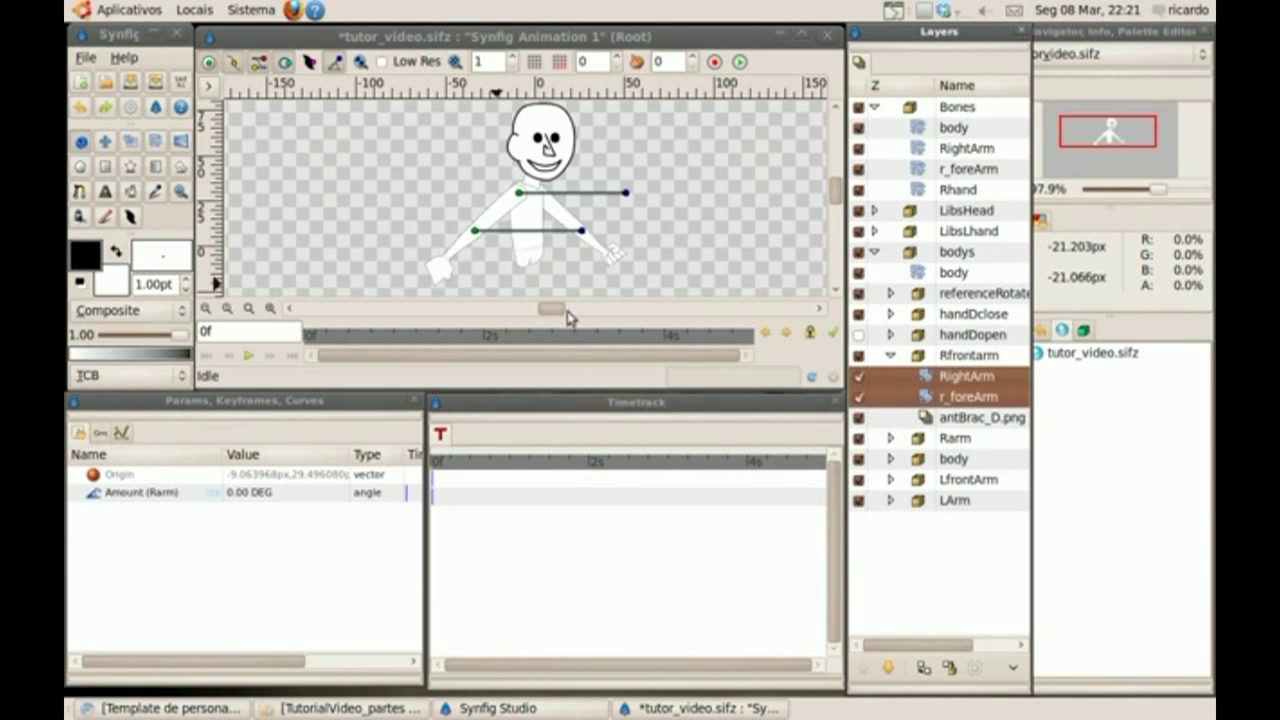
left_click(888, 356)
left_click(874, 251)
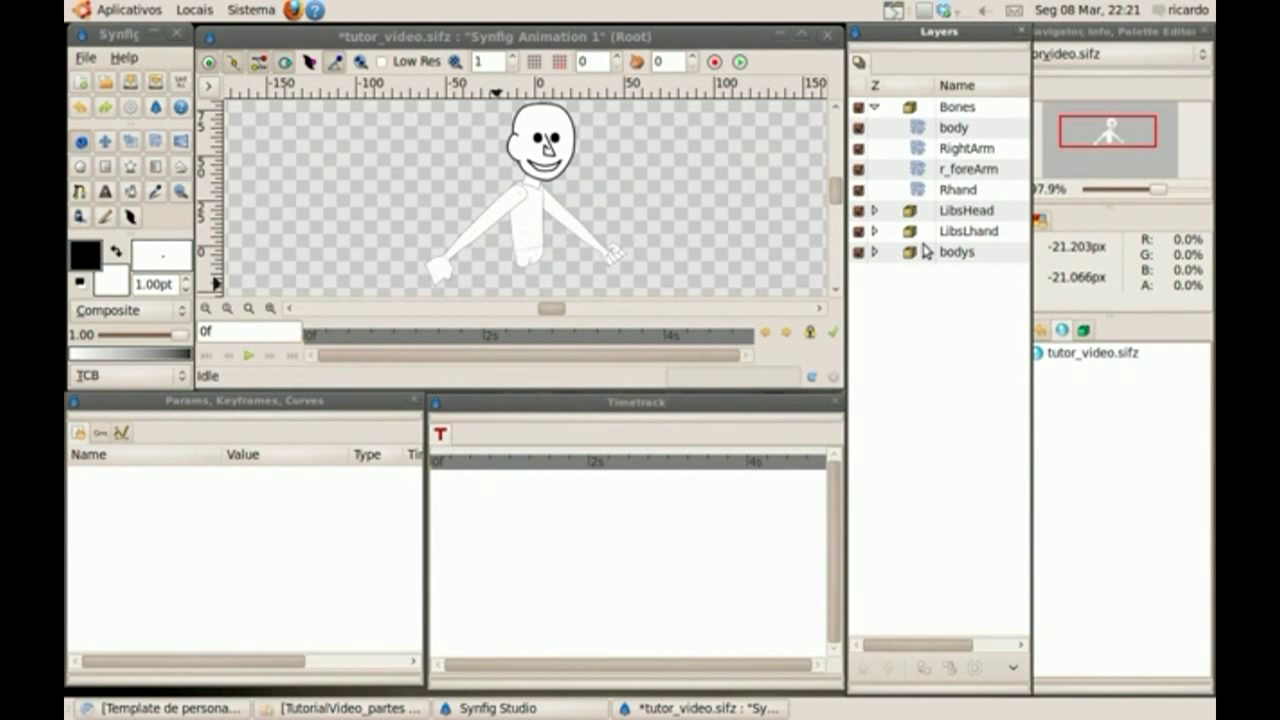
left_click(982, 148)
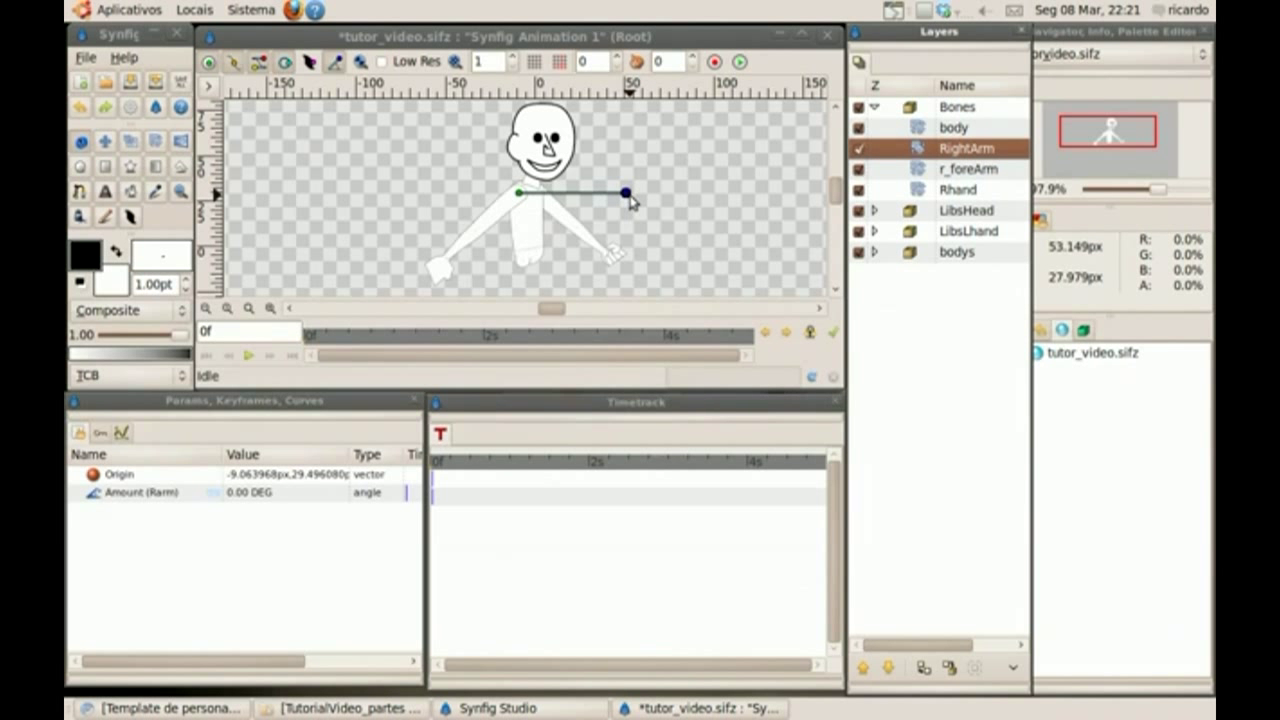
left_click_drag(626, 192, 646, 169)
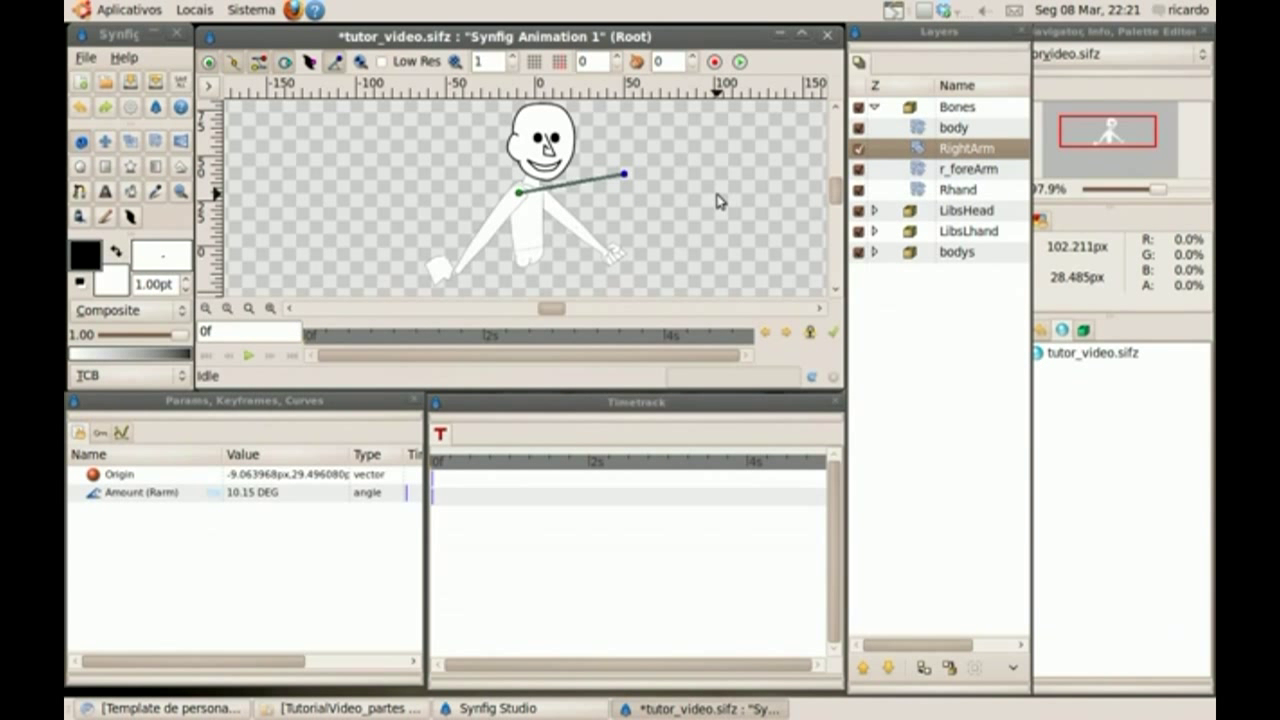
key("ctrl+z")
left_click(966, 169)
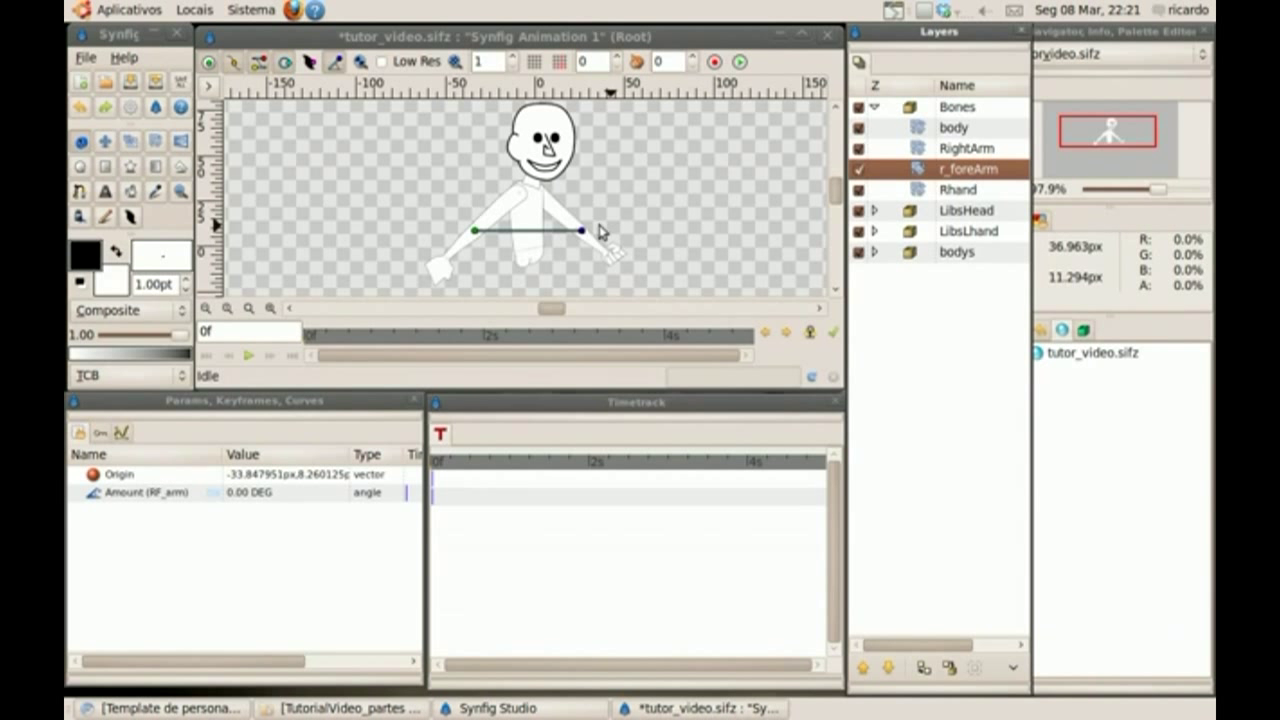
left_click_drag(581, 230, 575, 196)
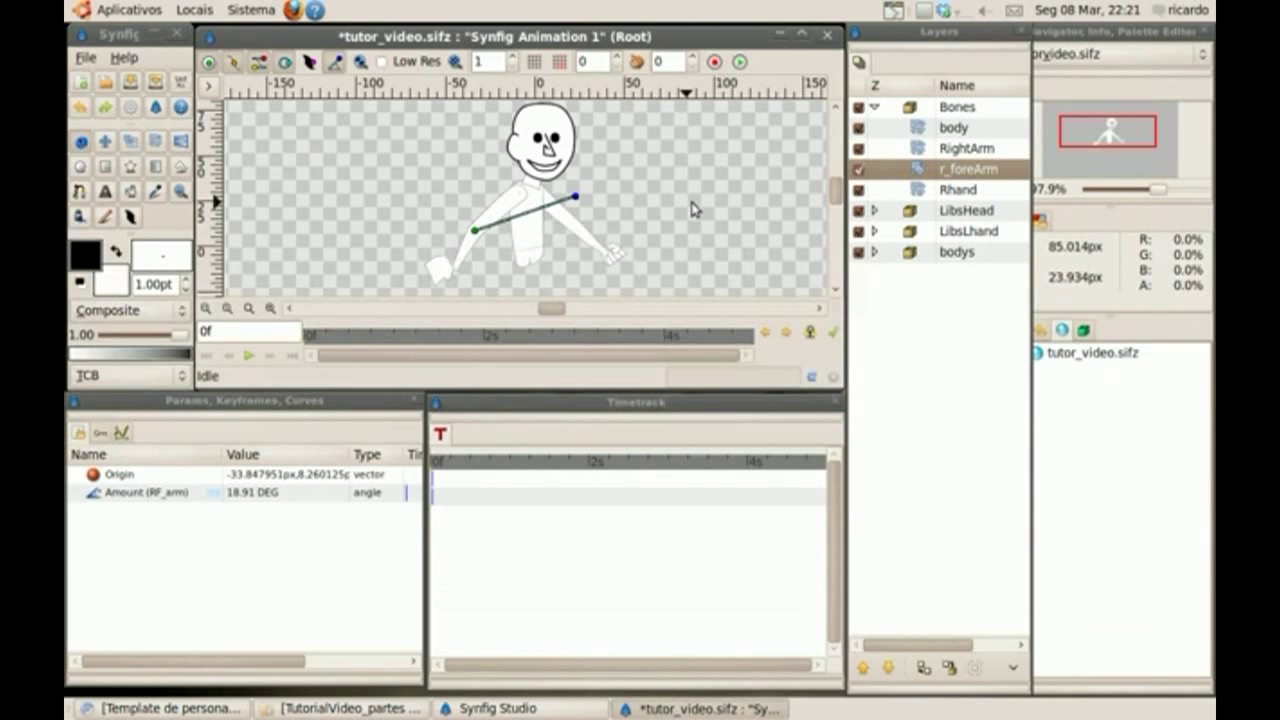
key("ctrl+z")
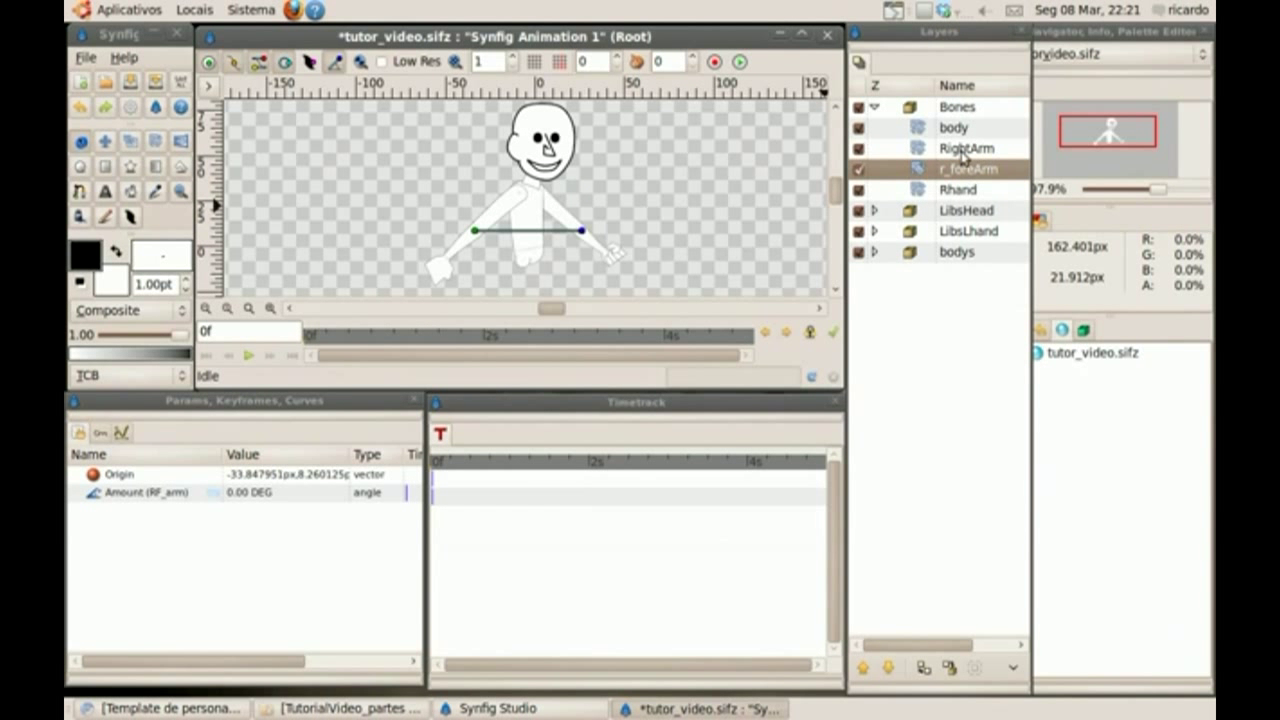
left_click(963, 150)
Copy the RightArm and r_foreArm rotate layers, briefly inspecting the LibsLhand group
left_click(976, 170, "ctrl")
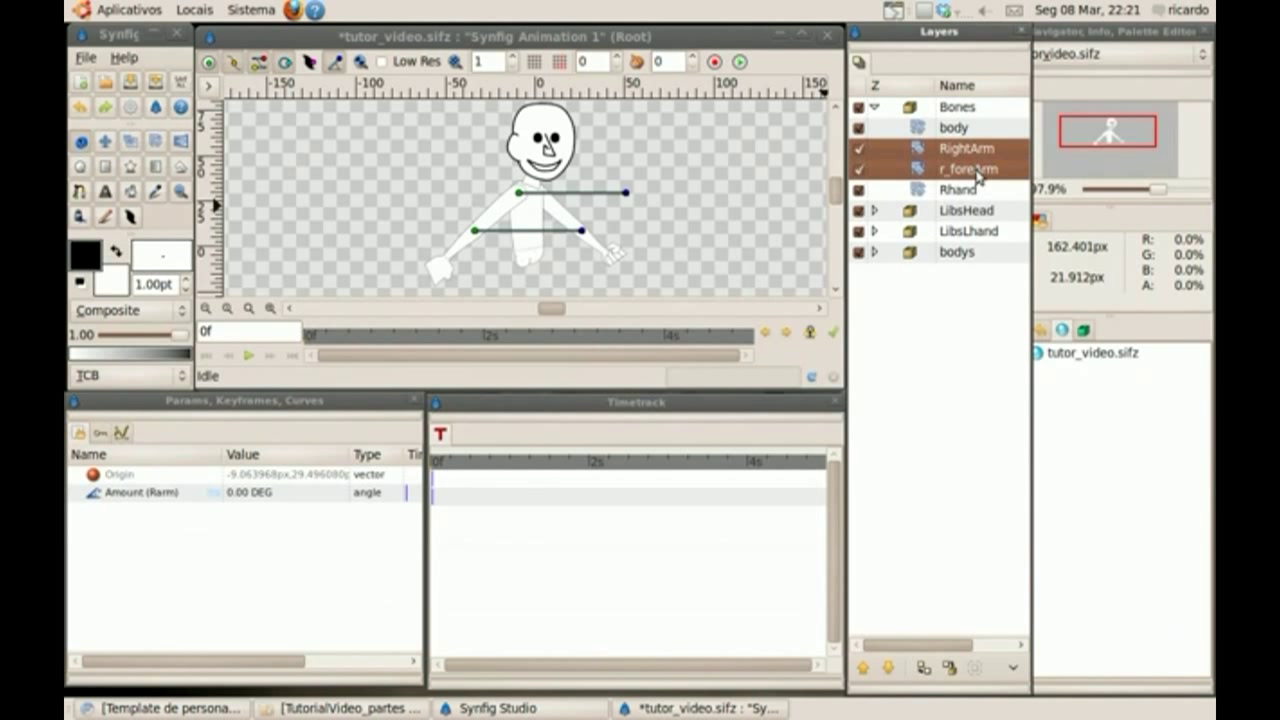
right_click(976, 170)
left_click(1011, 418)
left_click(985, 232)
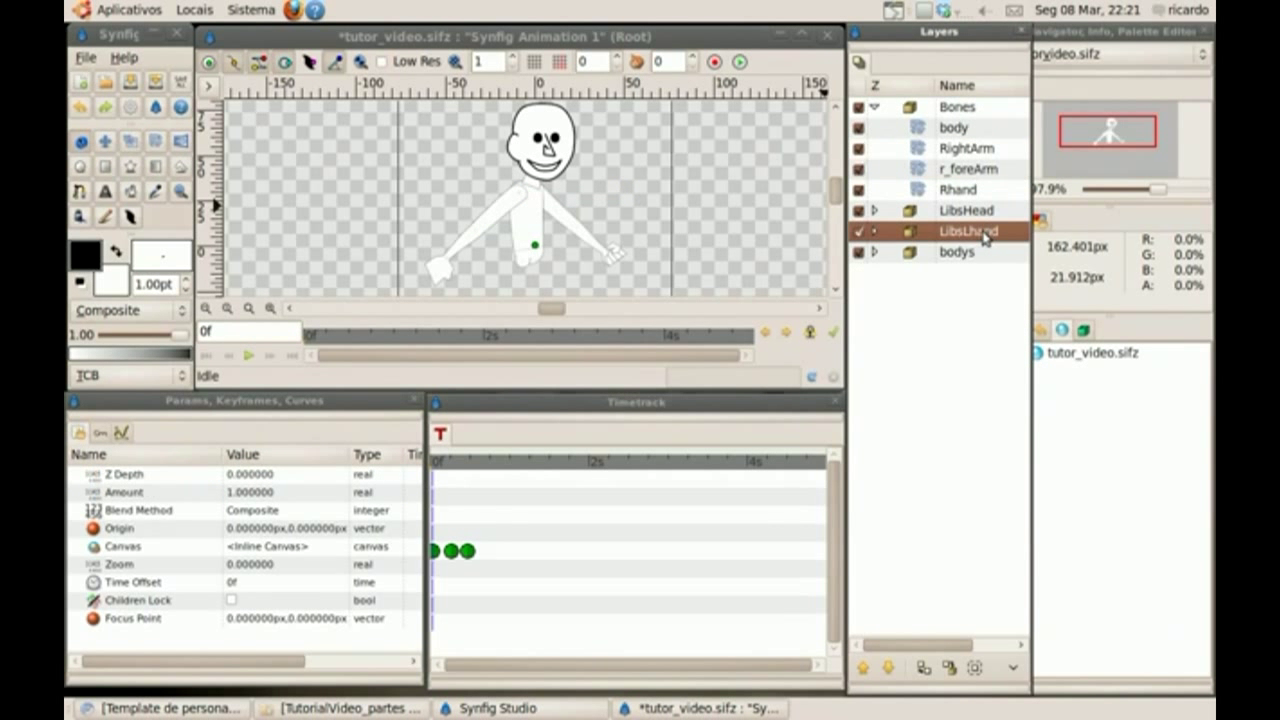
left_click(874, 232)
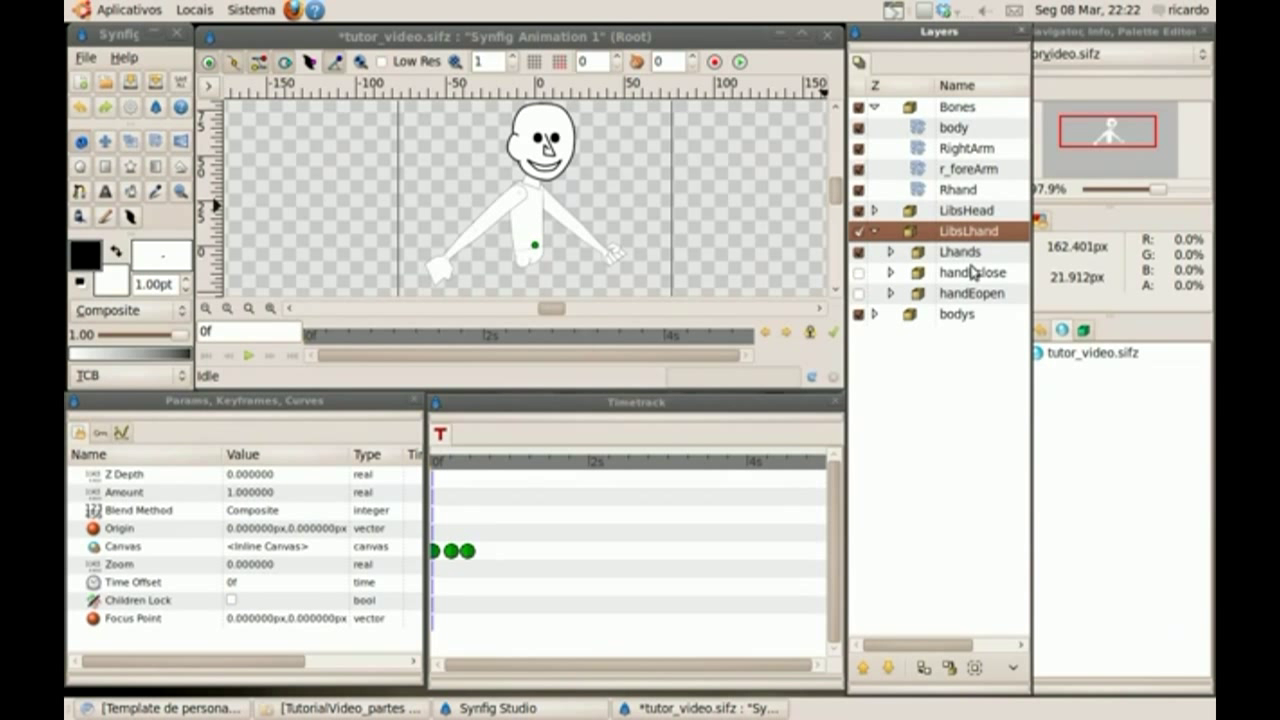
left_click(858, 231)
left_click(858, 231)
left_click(874, 231)
Paste RightArm and r_foreArm into bodys > handDclose above maoFec_D.png
left_click(874, 253)
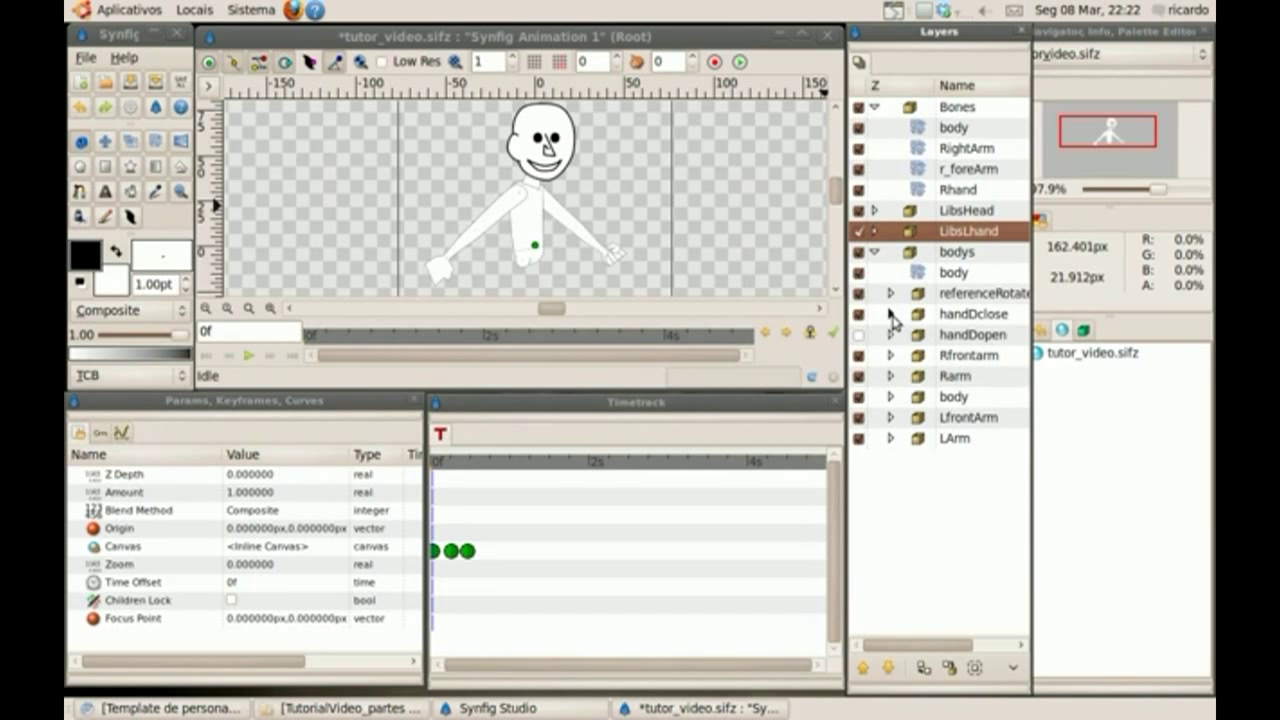
left_click(890, 314)
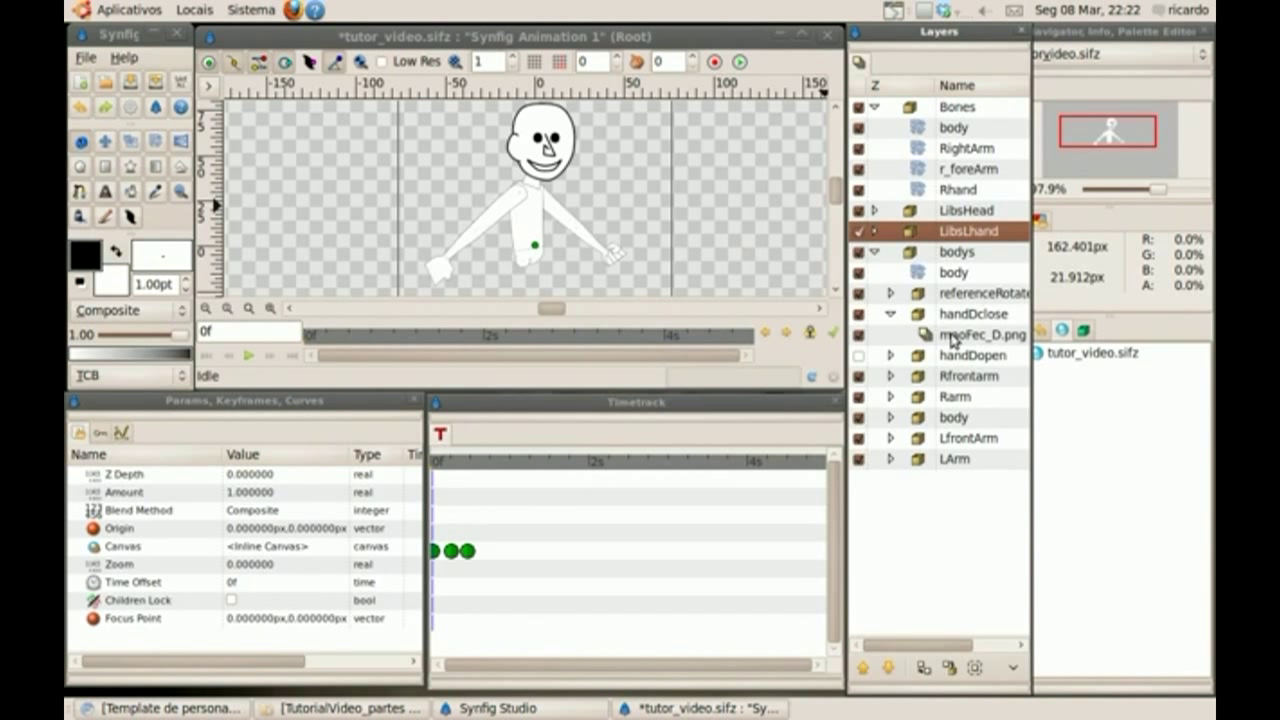
left_click(952, 341)
right_click(950, 335)
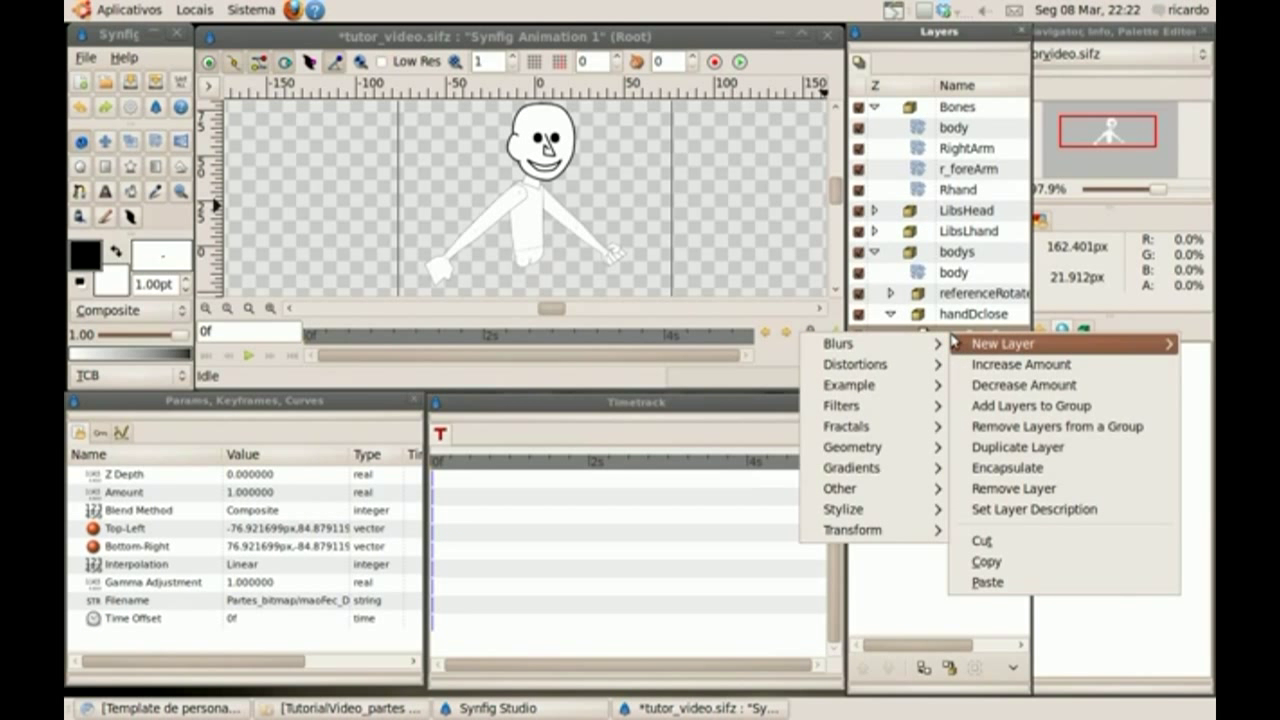
left_click(1026, 582)
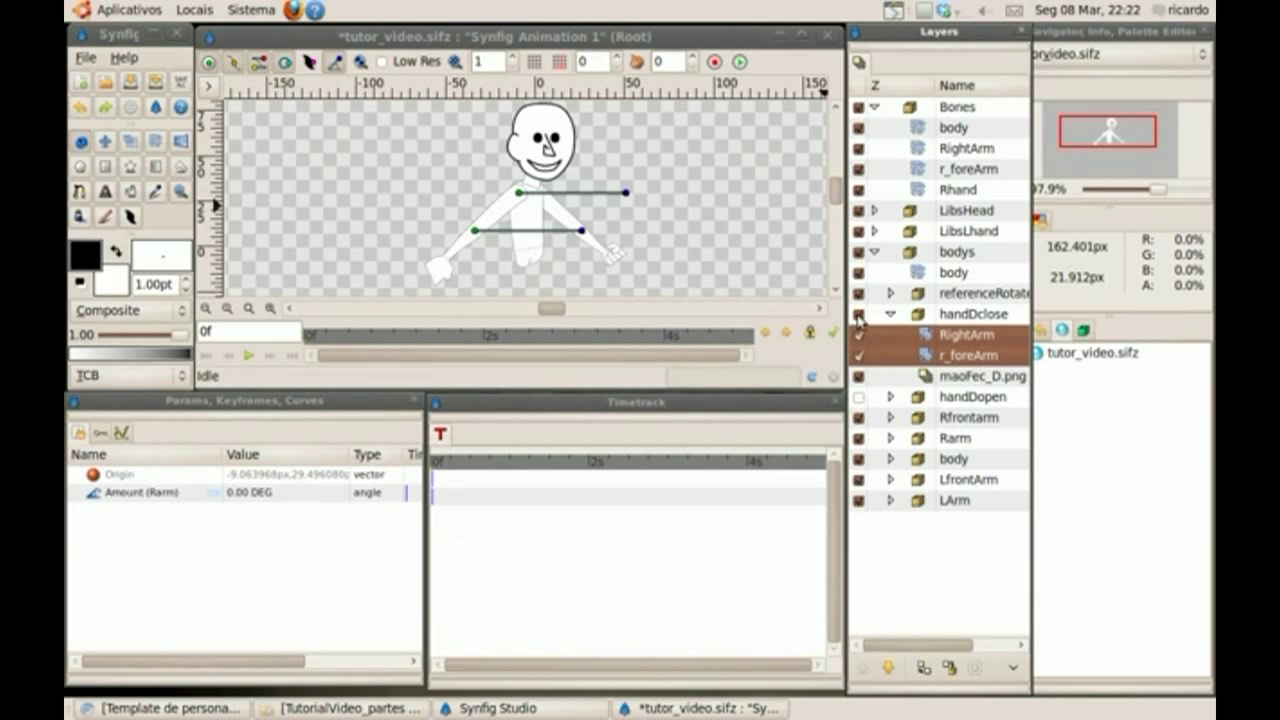
Copy the Rhand rotate layer into handDclose above maoFec_D.png, then collapse the groups
left_click(960, 192)
right_click(958, 192)
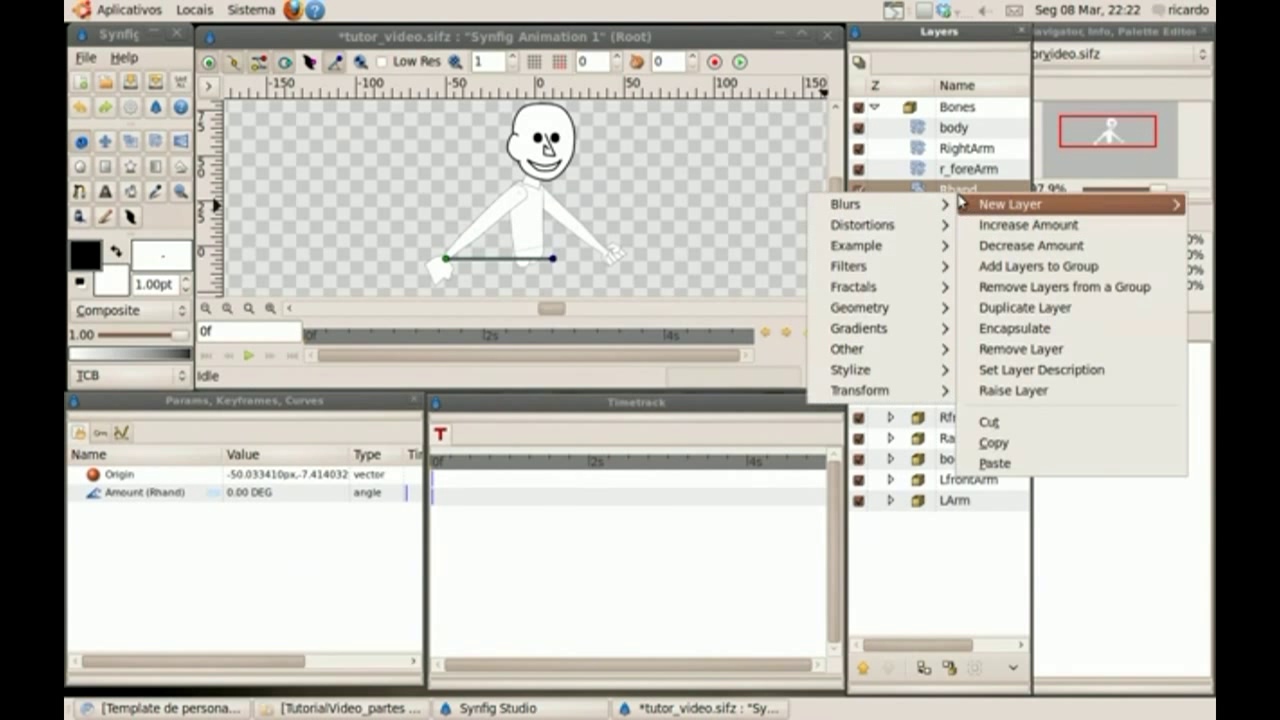
left_click(1000, 443)
left_click(965, 378)
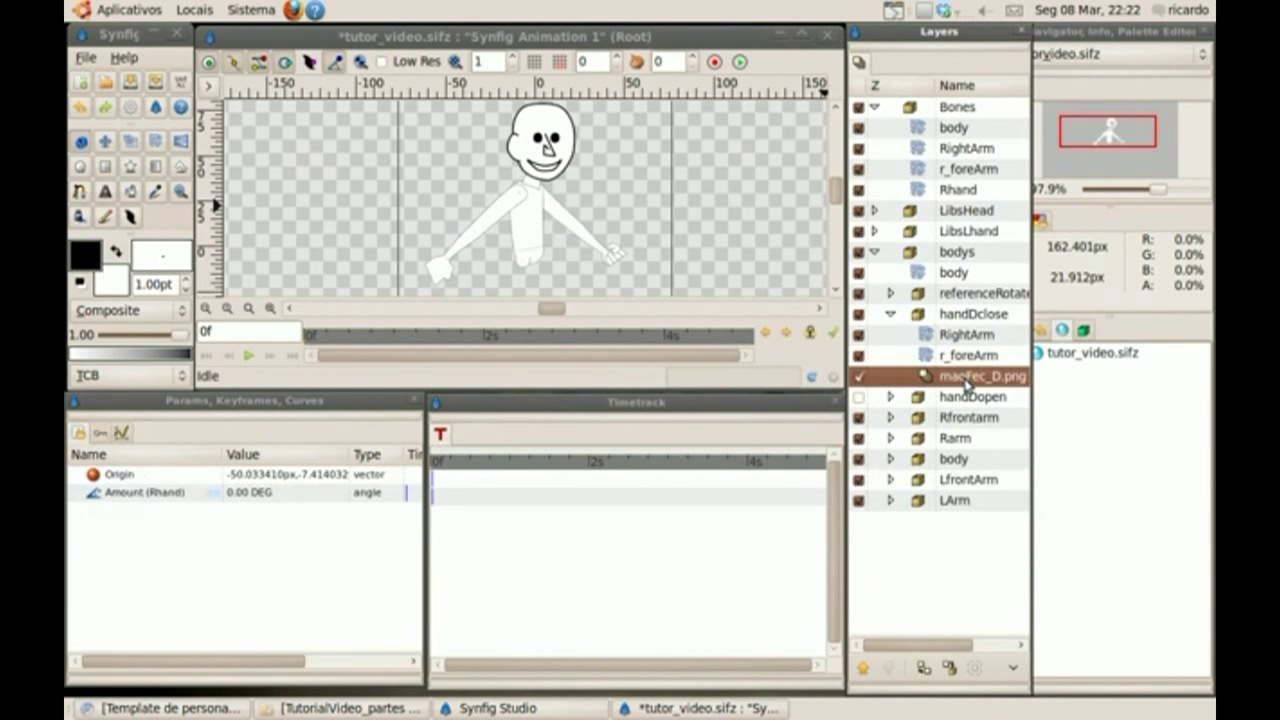
right_click(966, 384)
left_click(1000, 647)
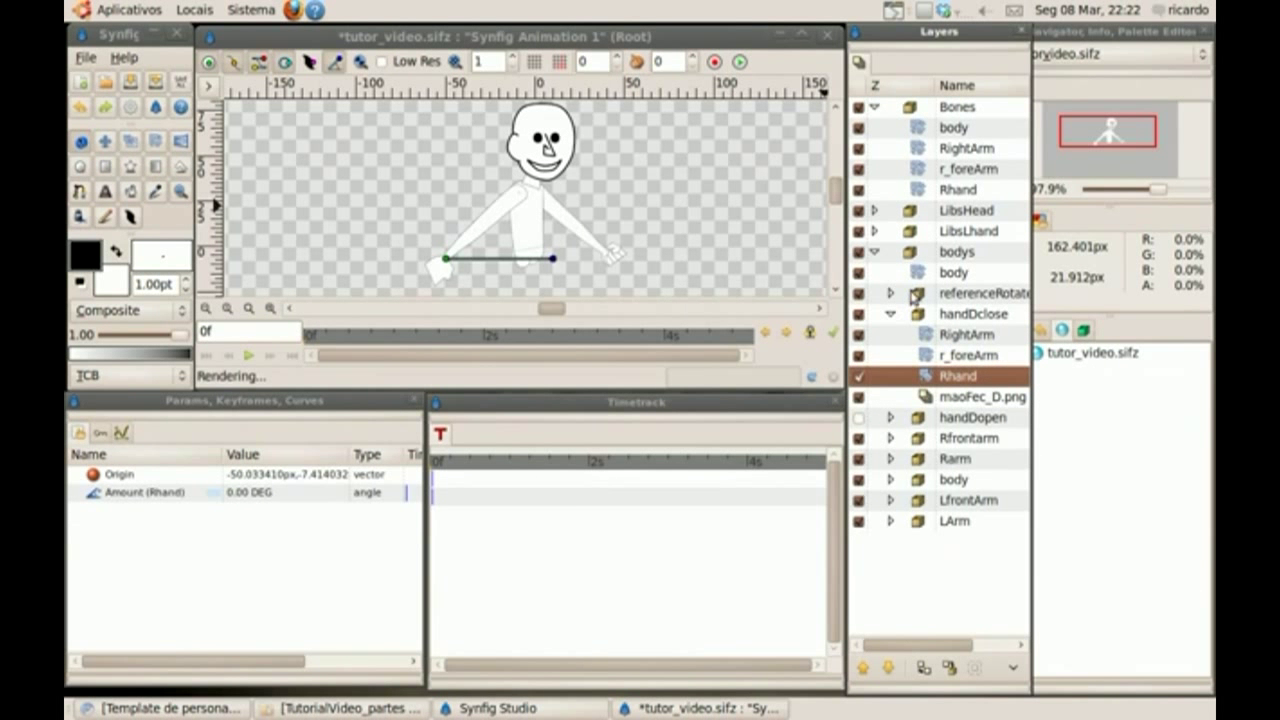
left_click(890, 314)
left_click(874, 252)
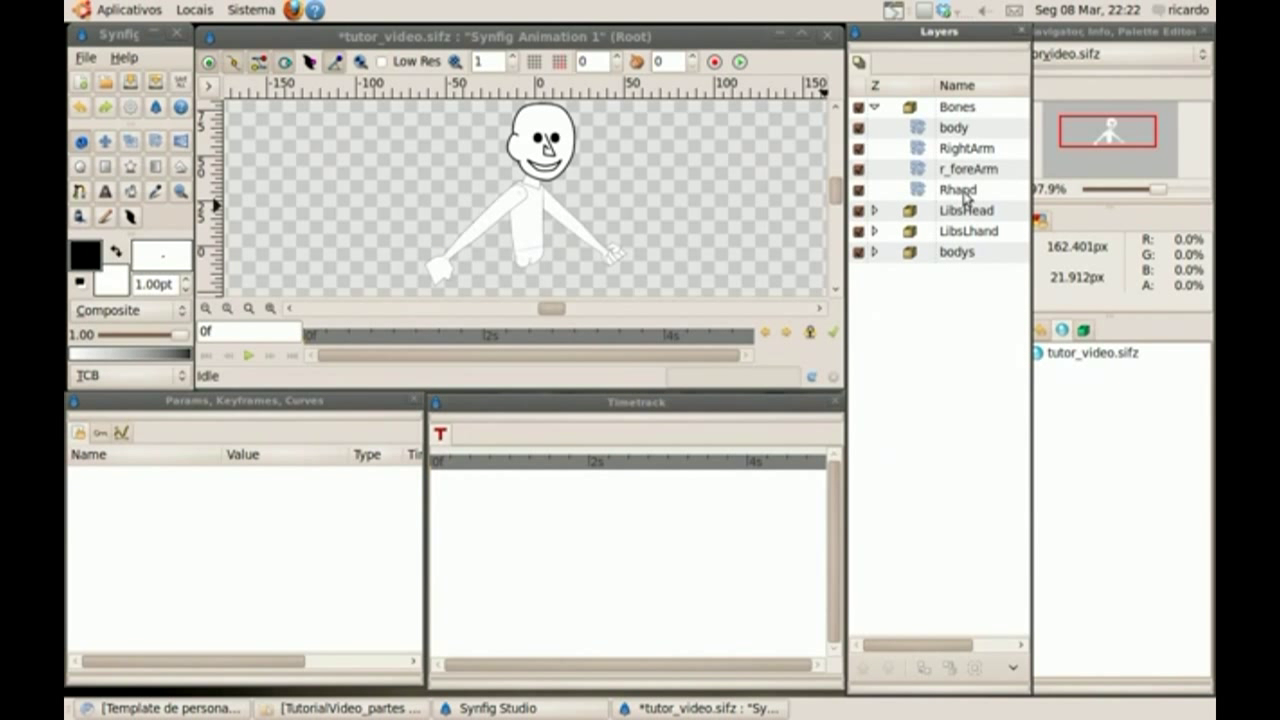
left_click(958, 190)
left_click_drag(551, 258, 572, 230)
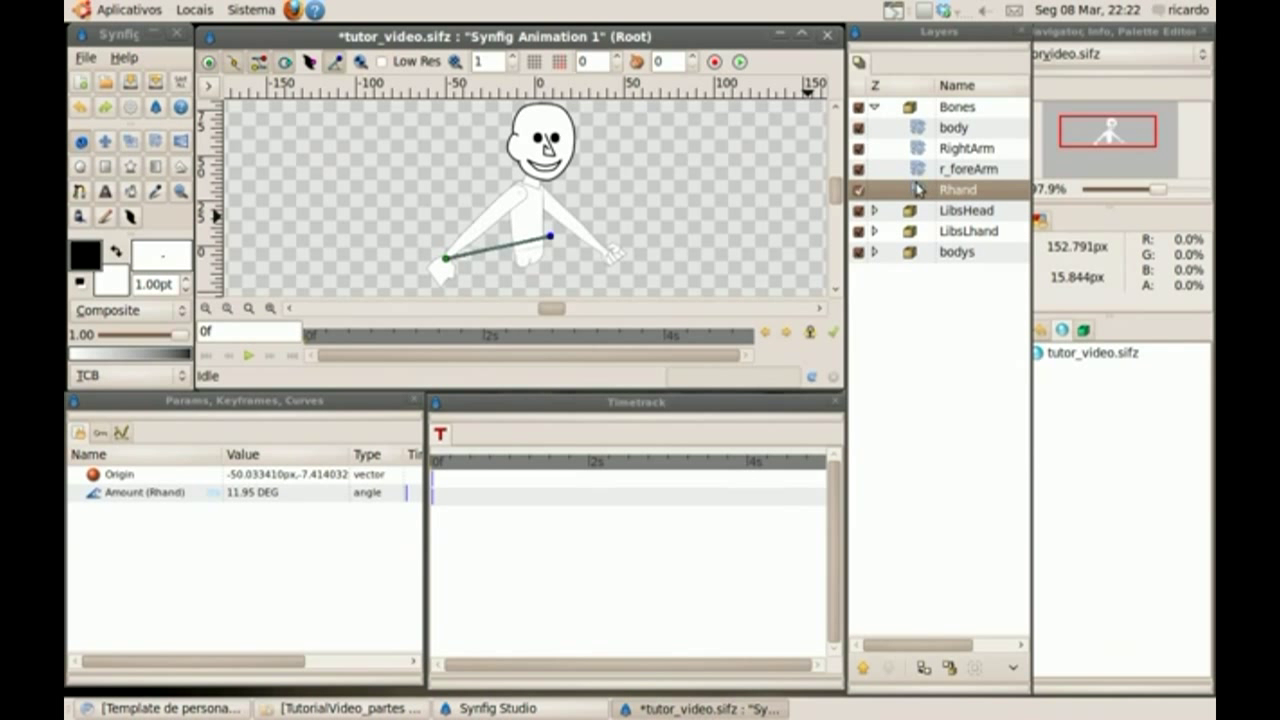
key("ctrl+z")
left_click(966, 148)
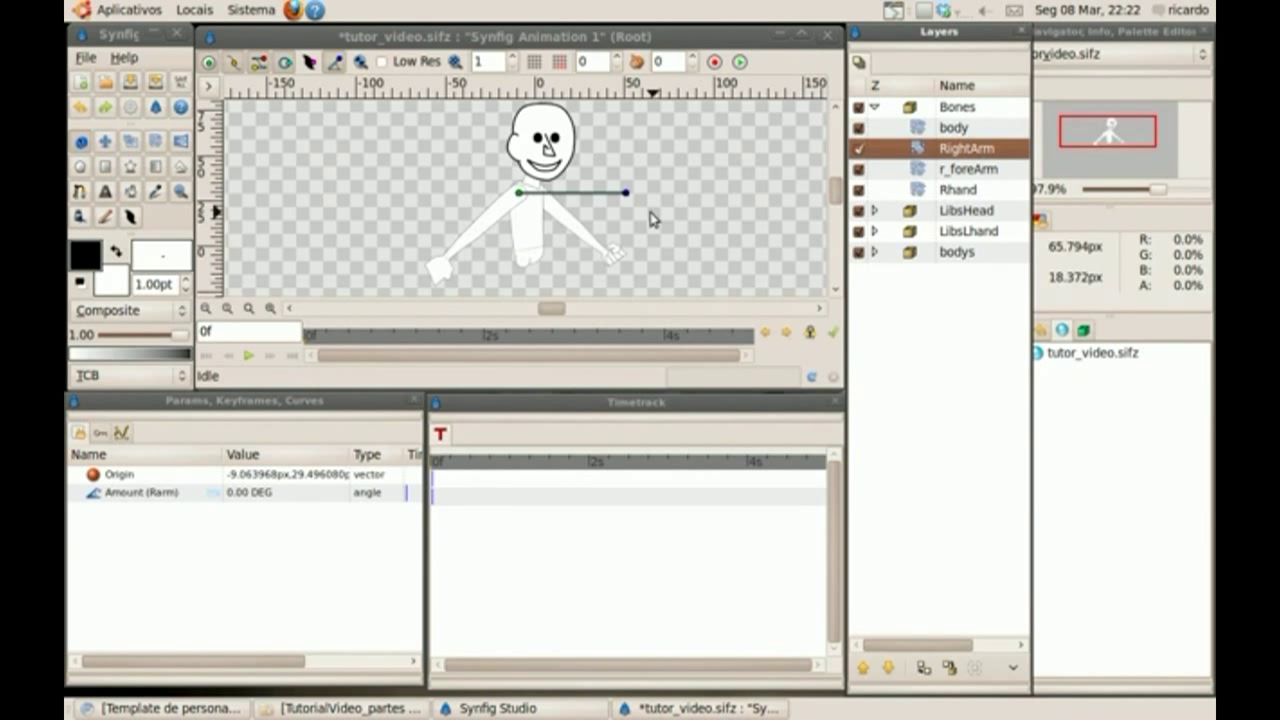
left_click_drag(625, 192, 618, 234)
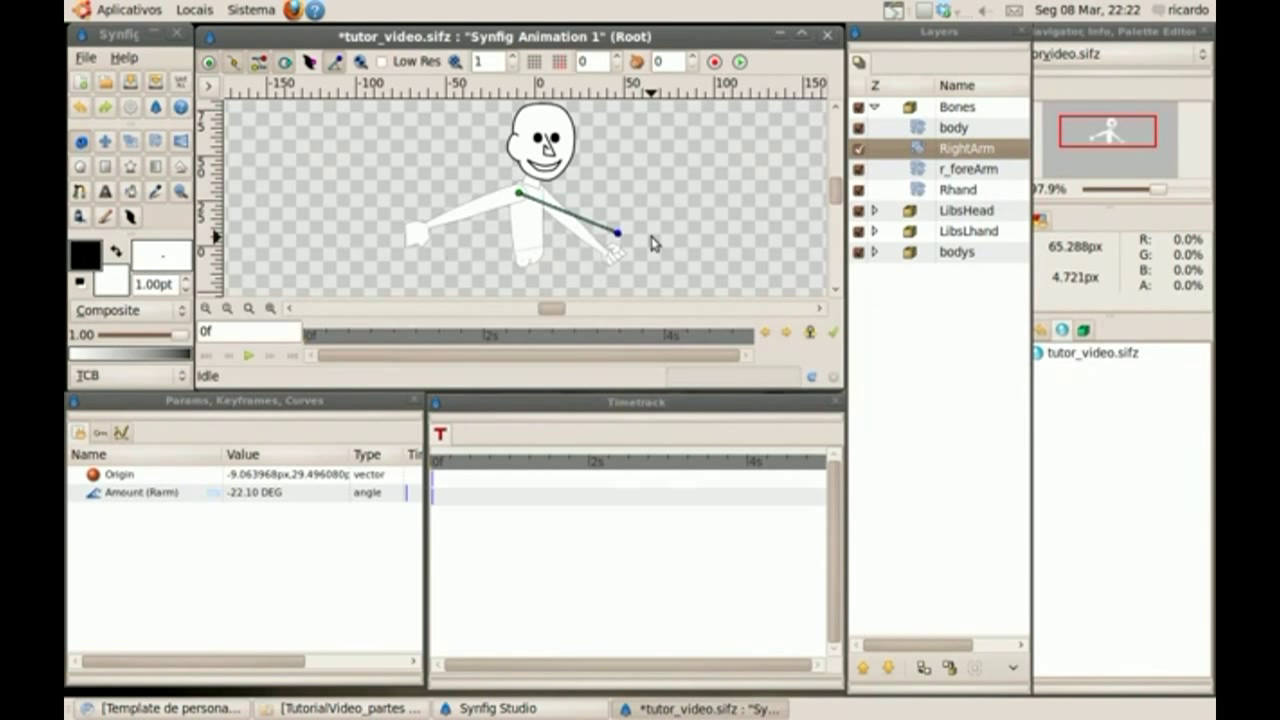
key("ctrl+z")
left_click(593, 237)
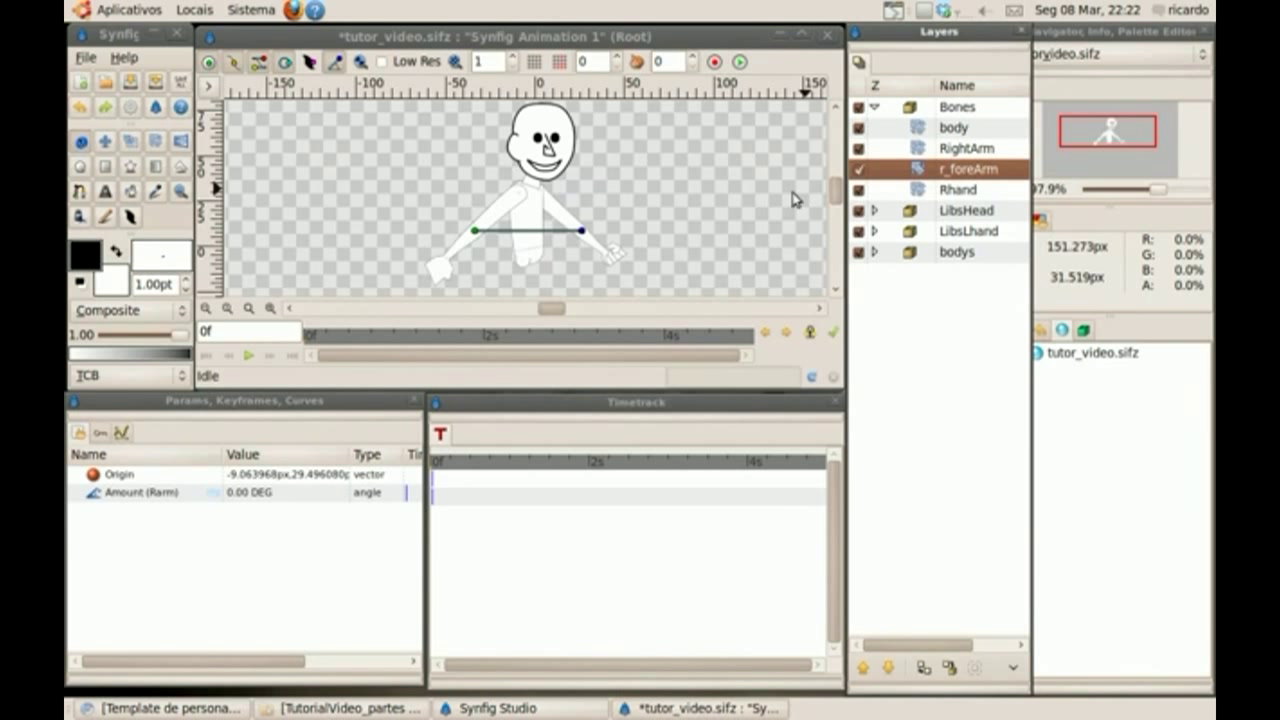
left_click_drag(593, 237, 617, 191)
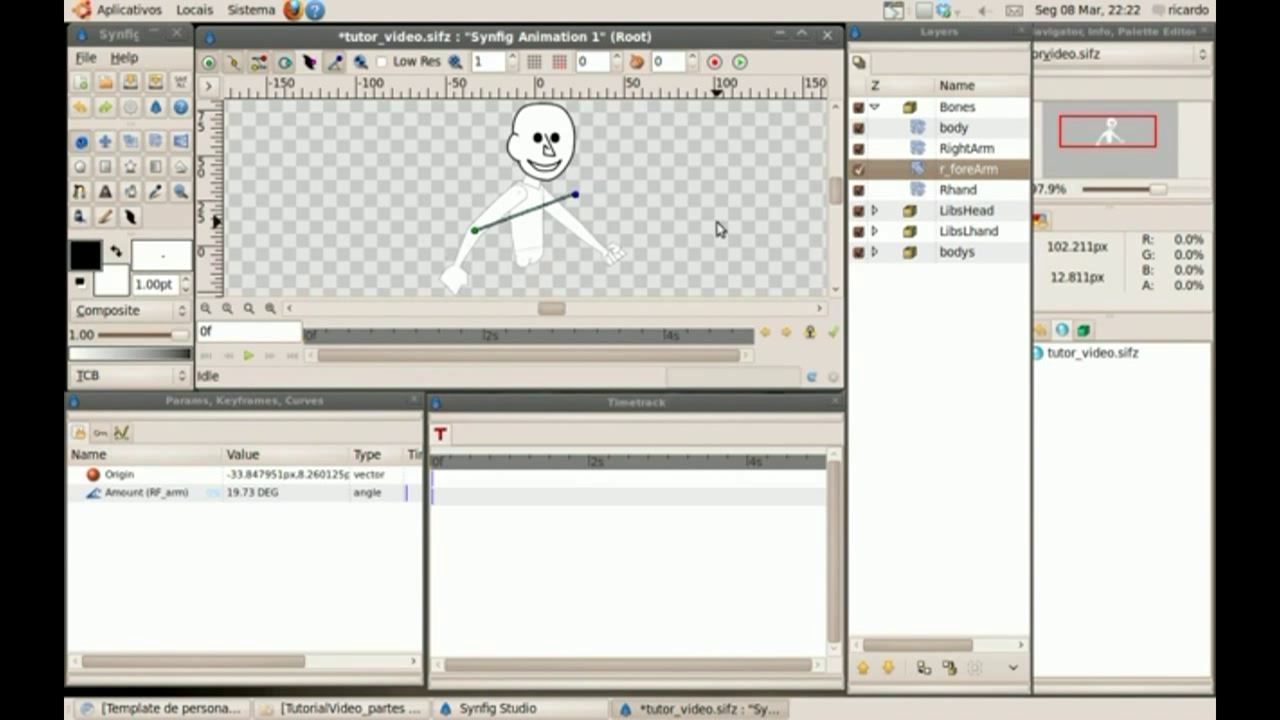
key("ctrl+z")
left_click(671, 234)
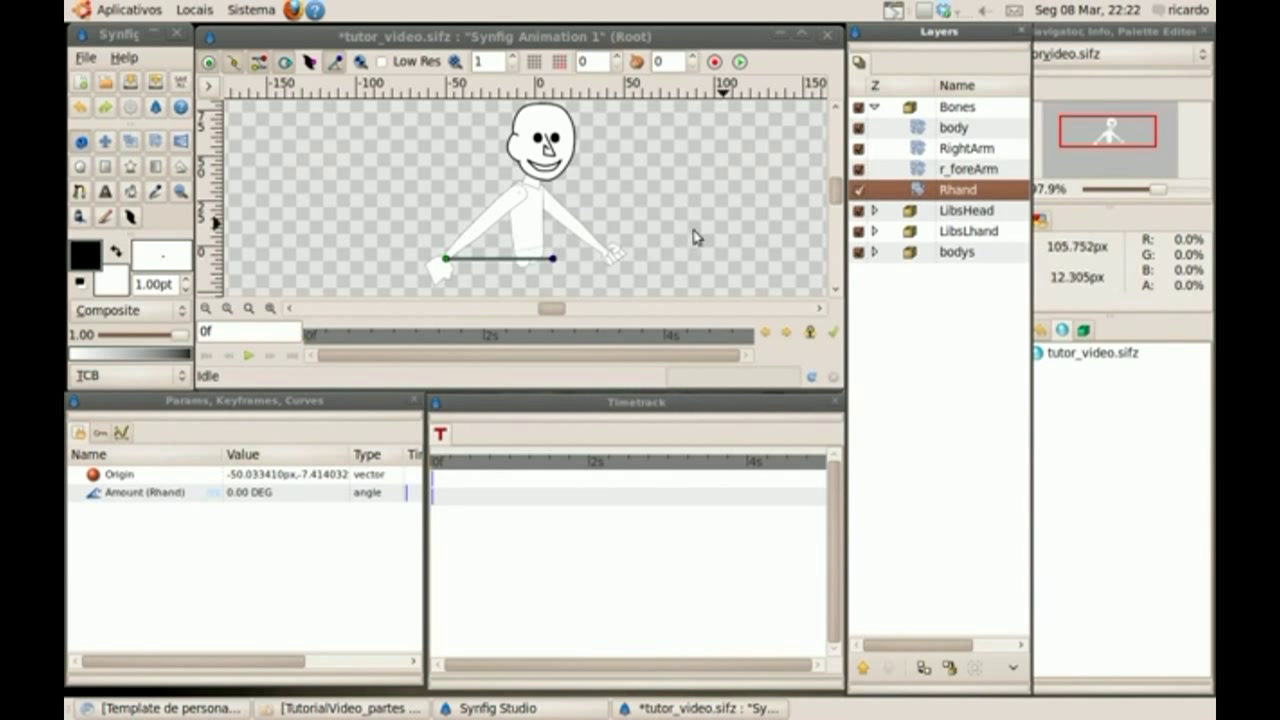
mouse_move(555, 262)
left_mouse_down()
mouse_move(554, 237)
mouse_move(552, 251)
left_mouse_up()
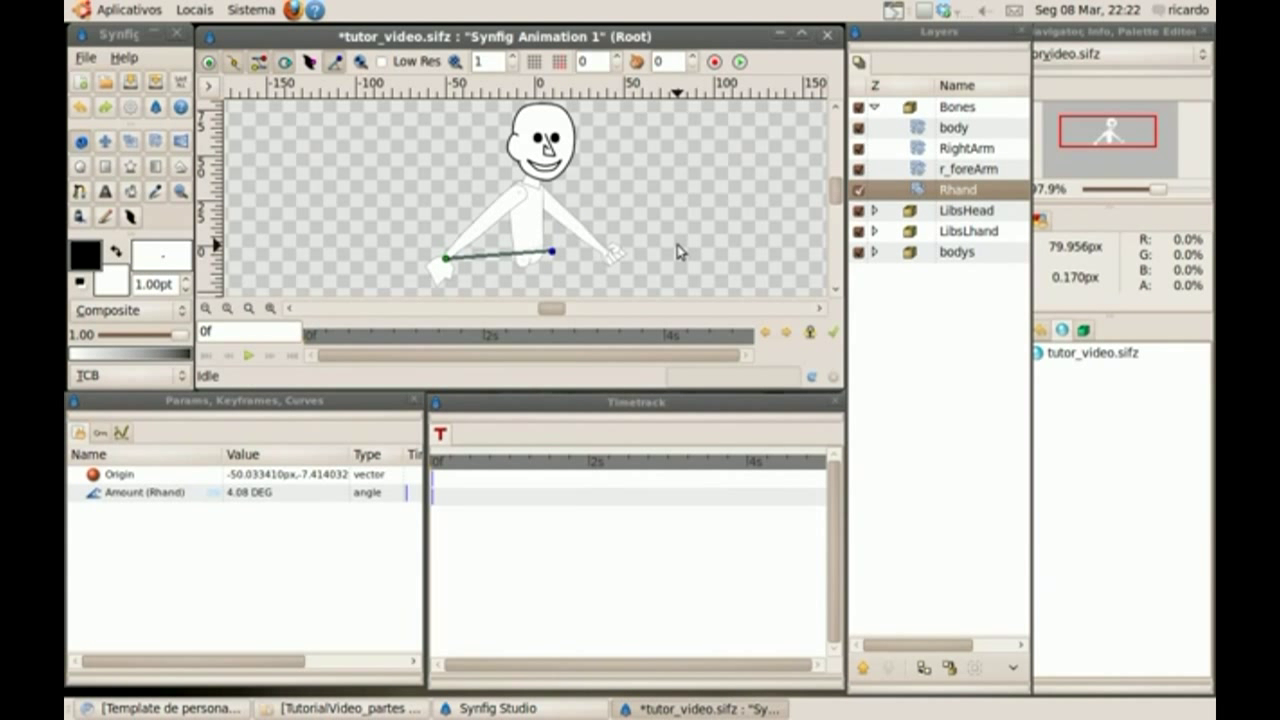
left_click(874, 107)
left_click(874, 107)
Select the Bones group together with all its child layers
left_click(957, 108)
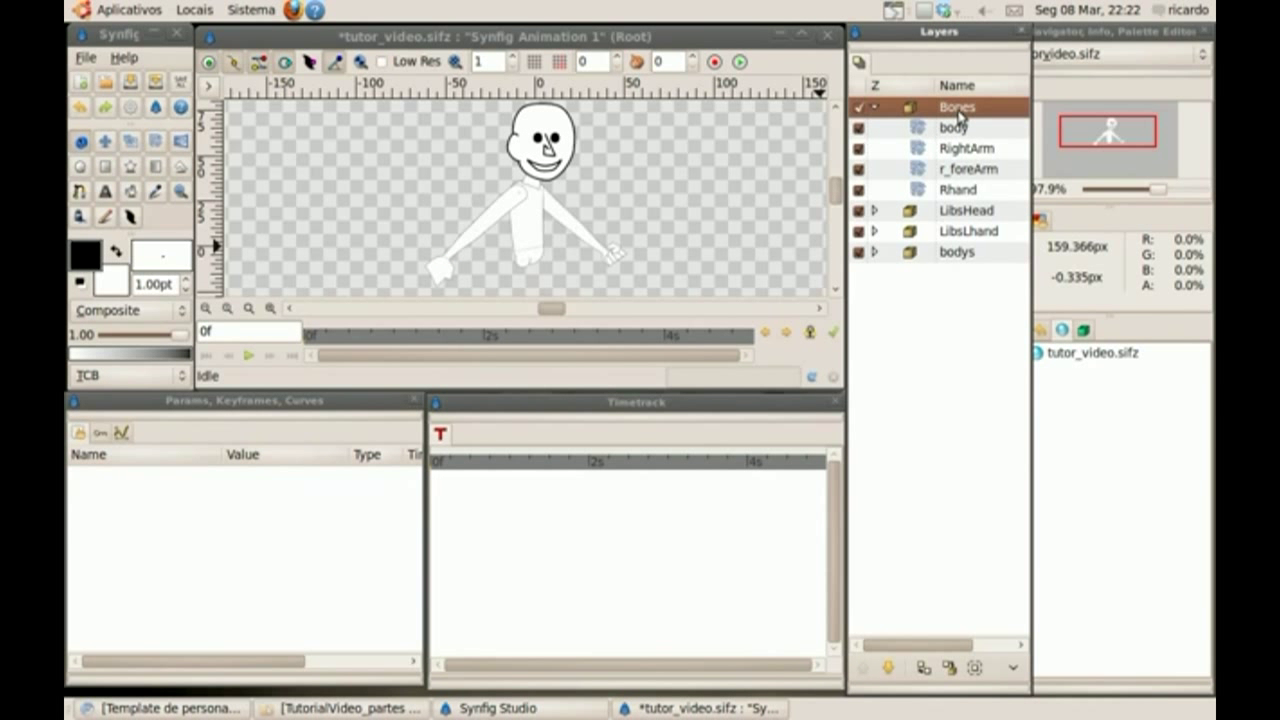
right_click(957, 110)
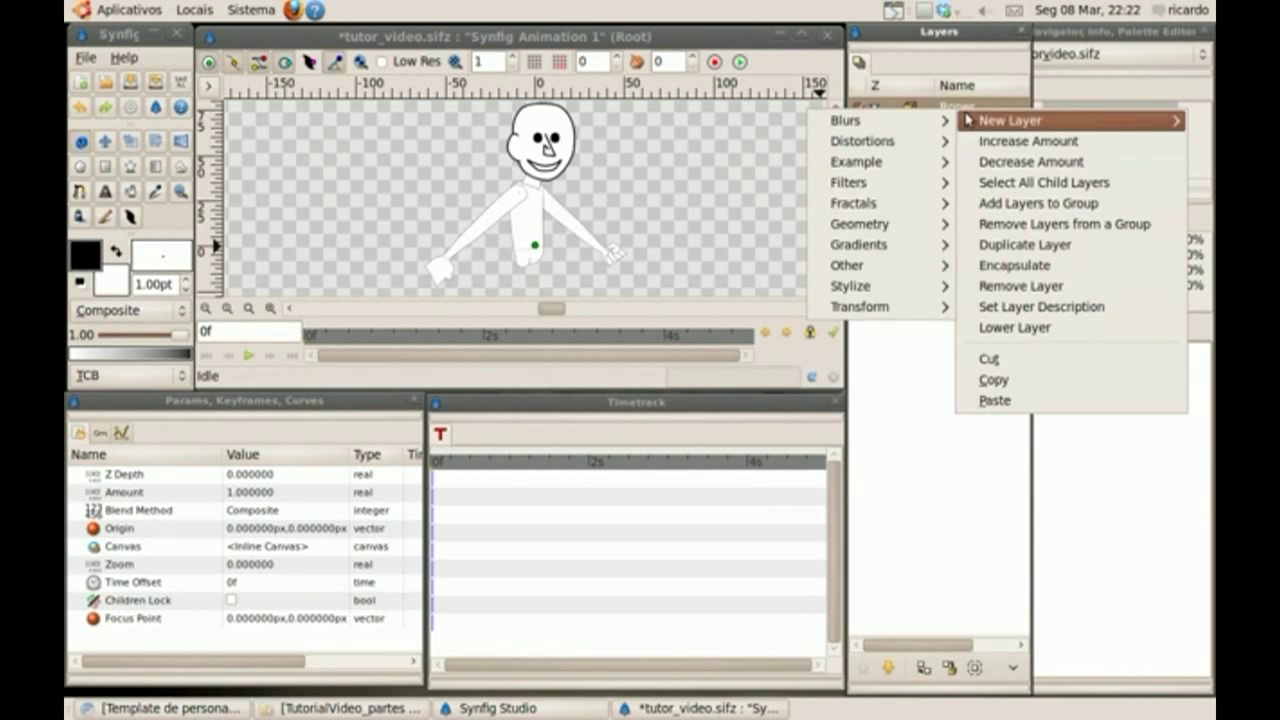
left_click(1150, 183)
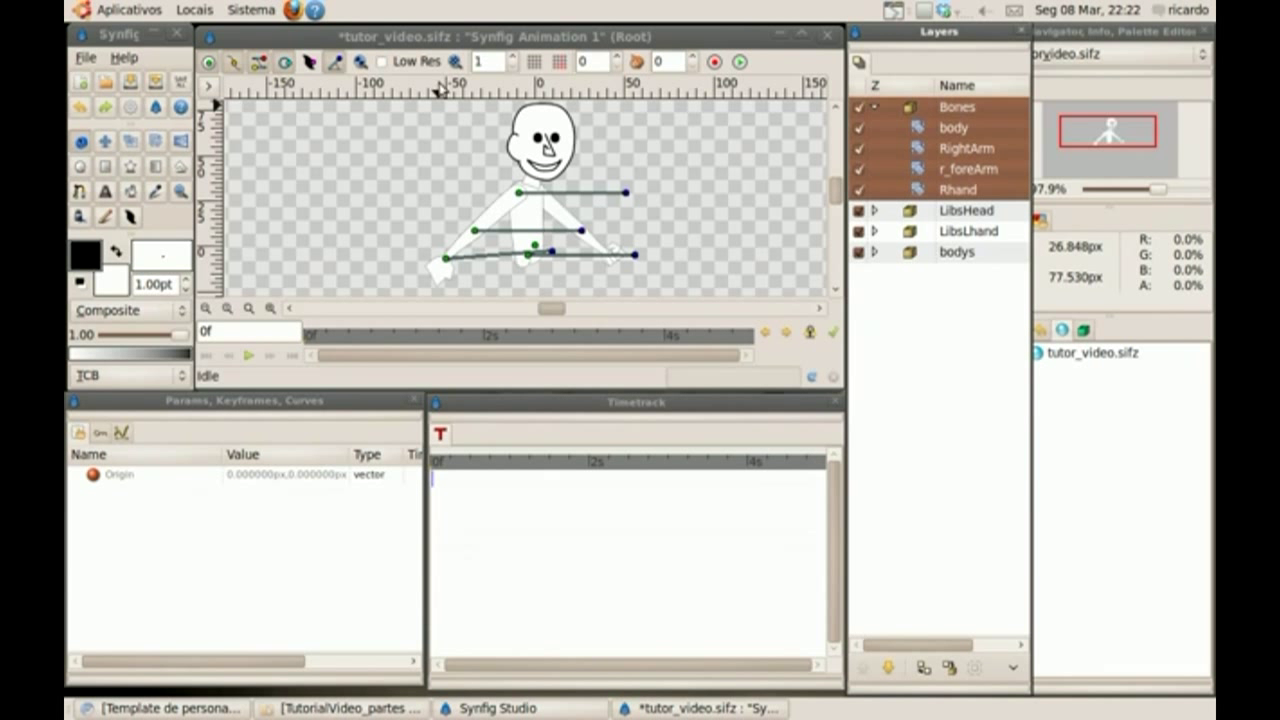
left_click(232, 64)
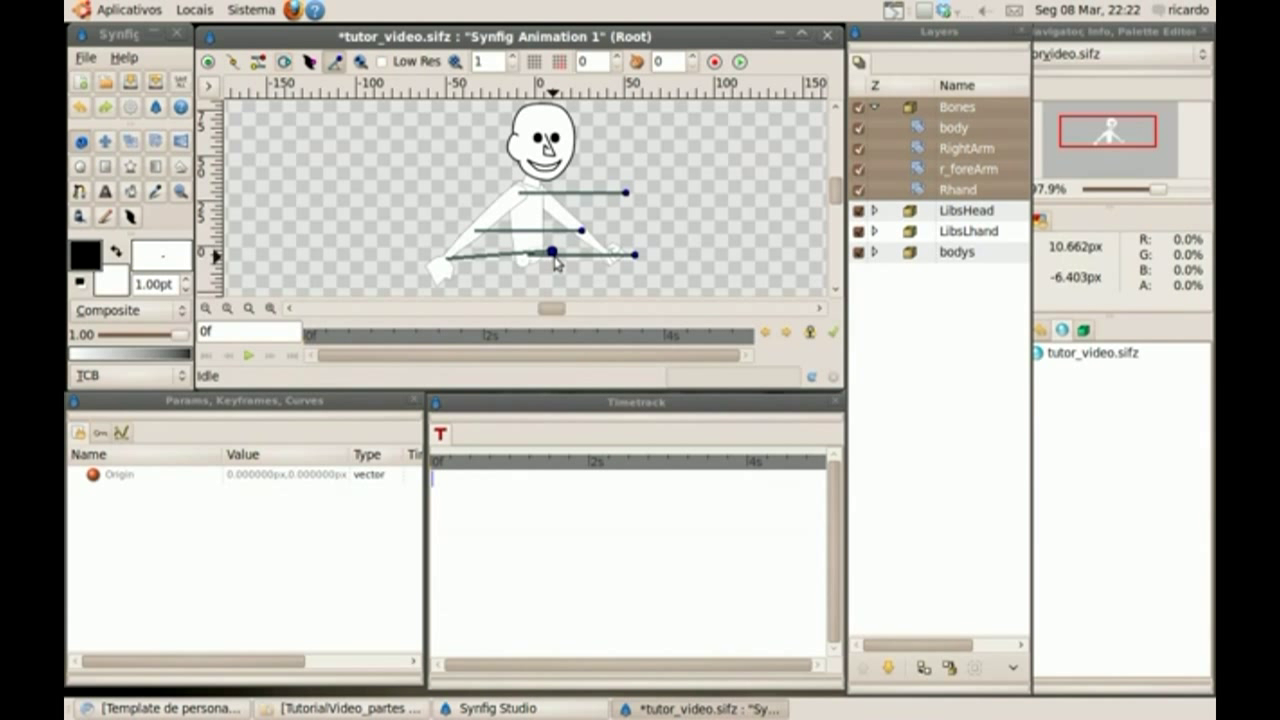
Bend the right arm by dragging its upper arm and forearm bone handles on the canvas
left_click_drag(552, 252, 550, 280)
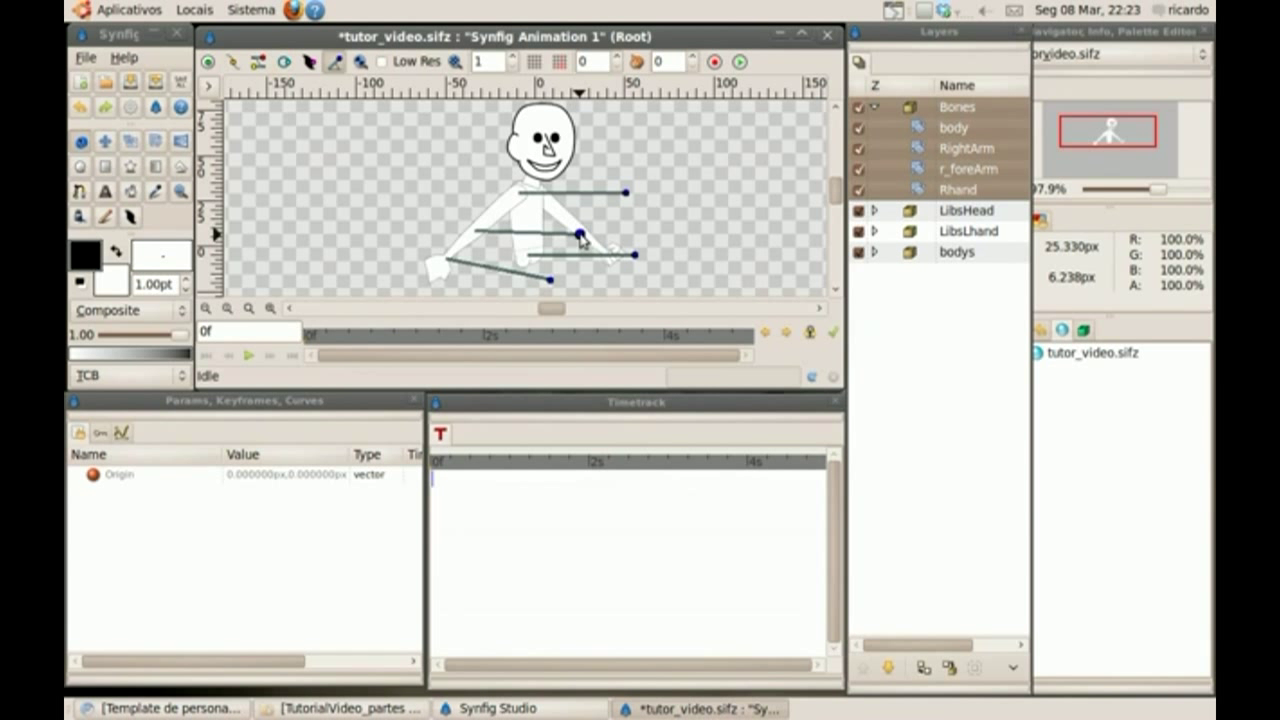
mouse_move(581, 231)
left_mouse_down()
mouse_move(581, 220)
mouse_move(607, 252)
left_mouse_up()
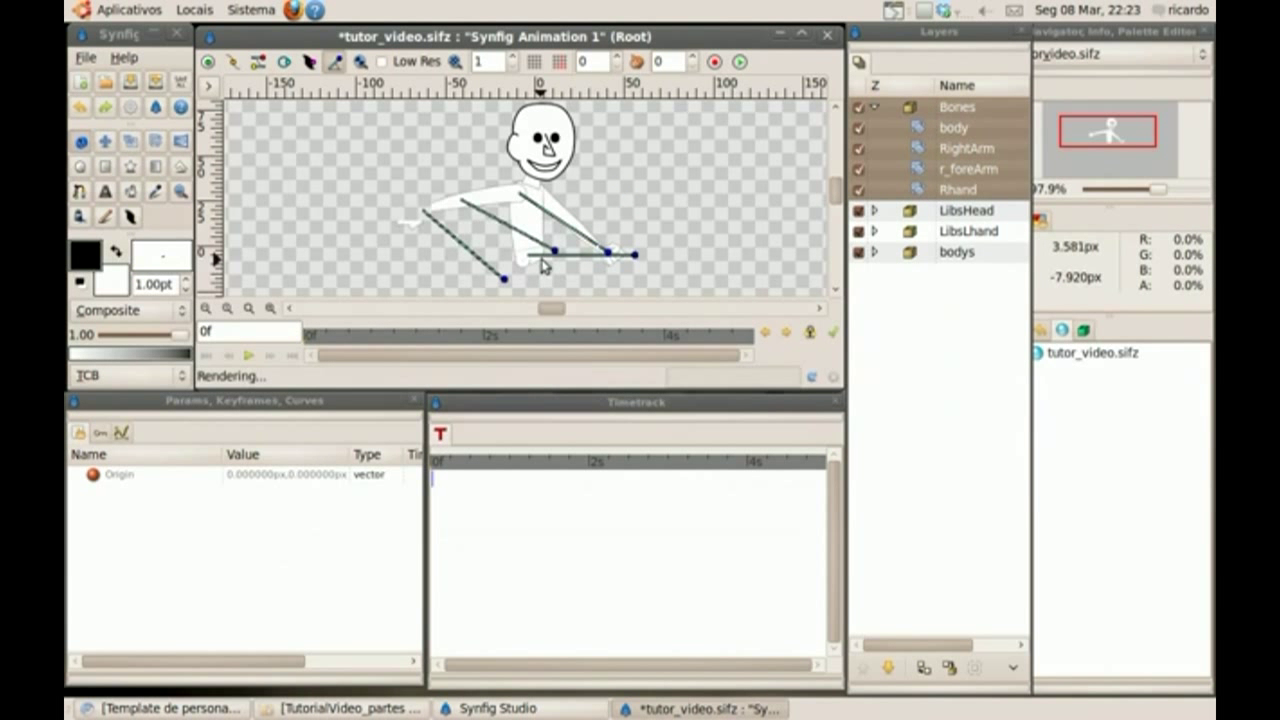
left_click_drag(553, 252, 540, 235)
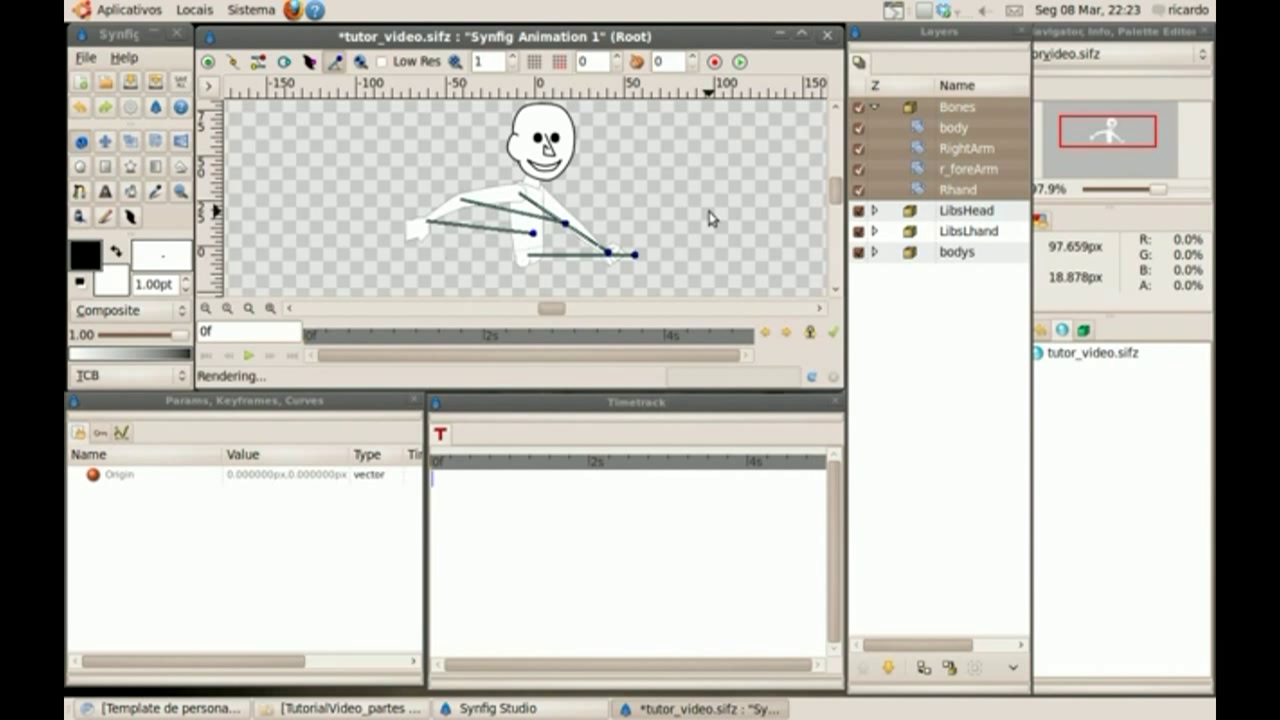